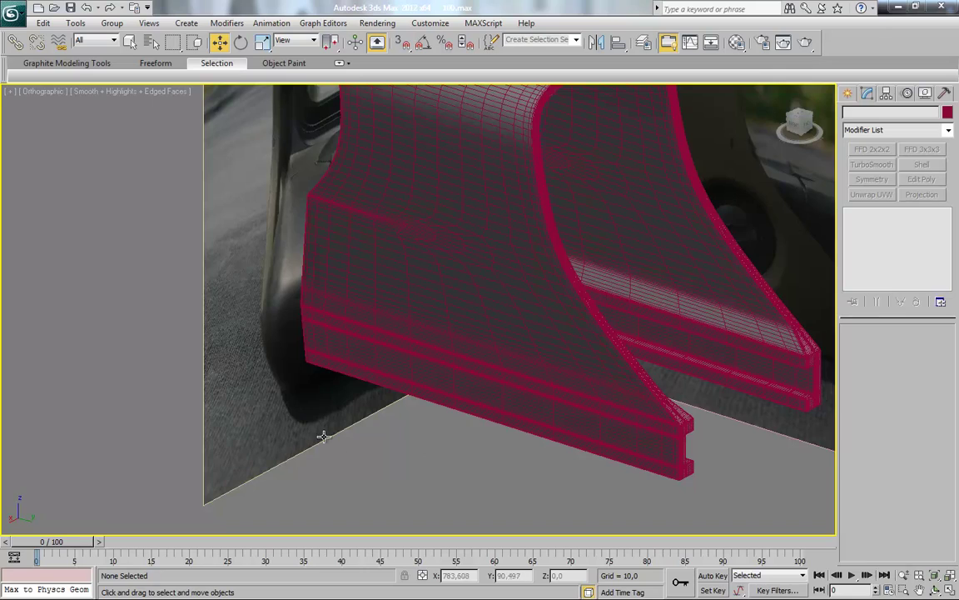
Select Plane002, go to its Editable Poly base level and zoom into the lower corner.
scroll(475, 345, down, 2)
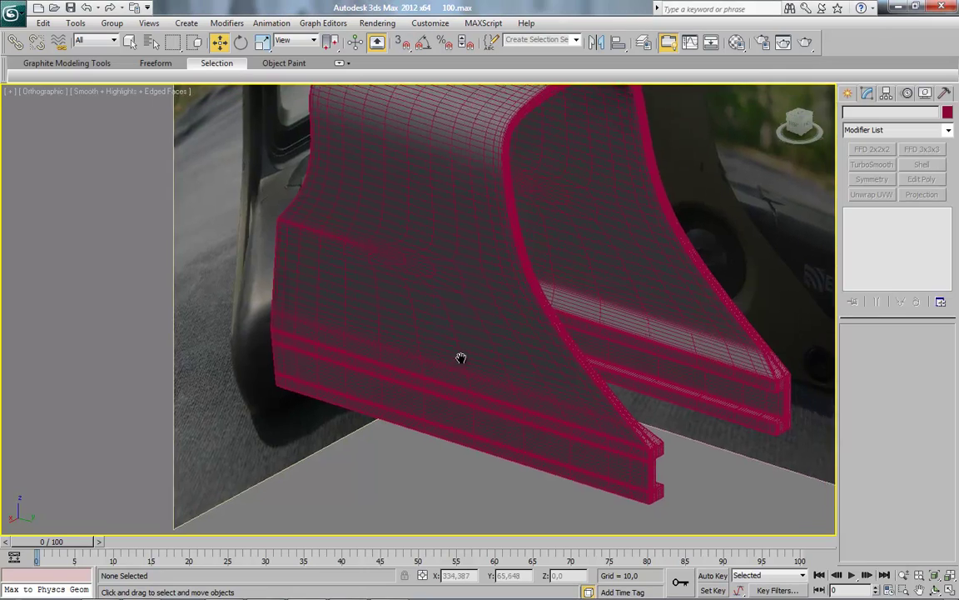
scroll(442, 372, down, 2)
click(397, 369)
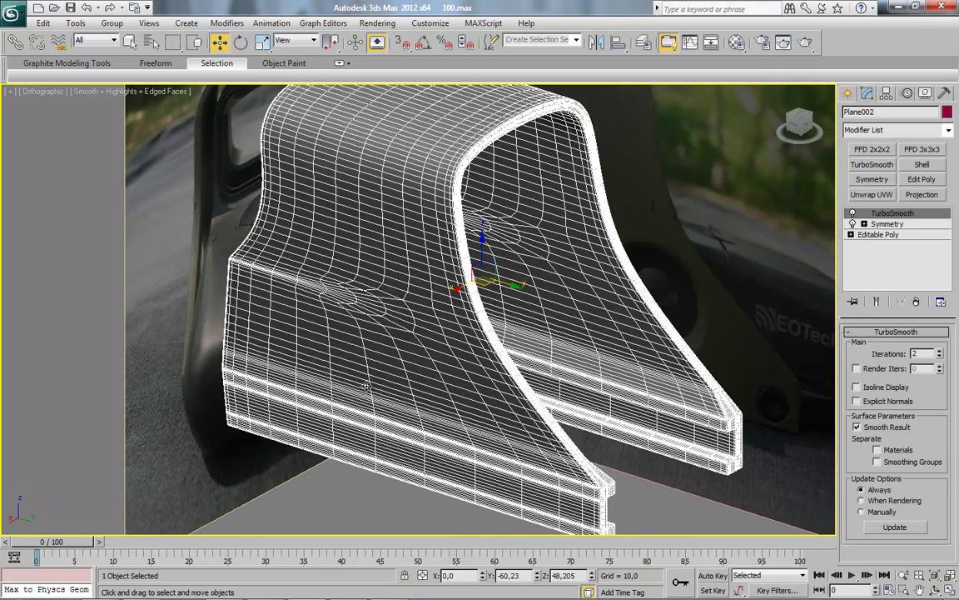
alt+middle_drag(366, 386, 529, 393)
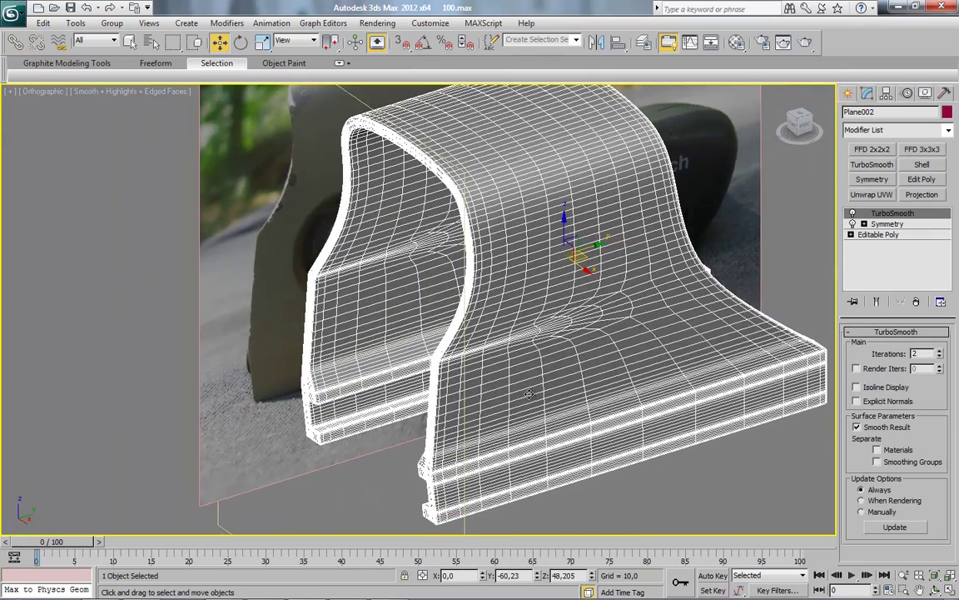
click(881, 236)
scroll(521, 318, up, 3)
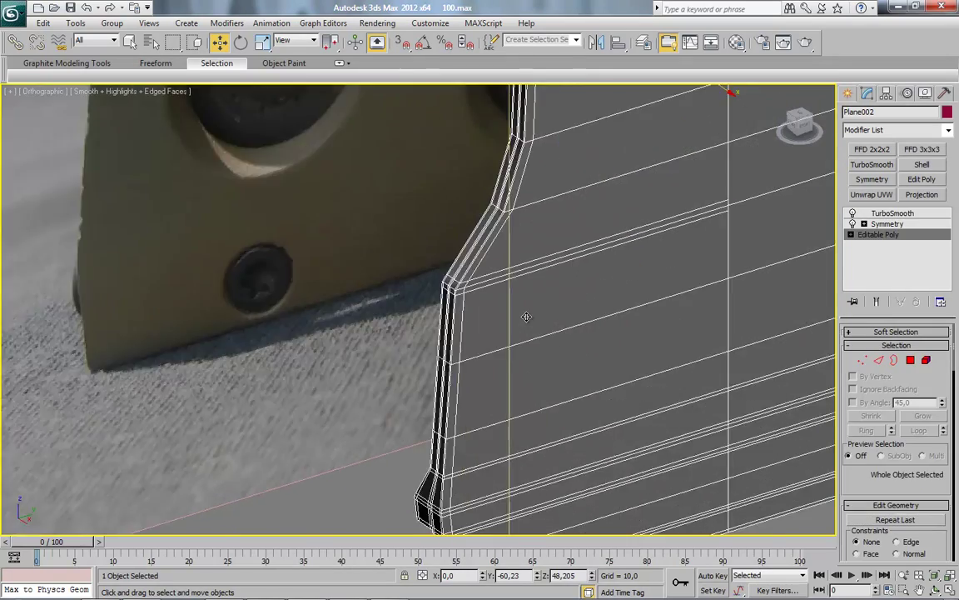
scroll(364, 395, up, 3)
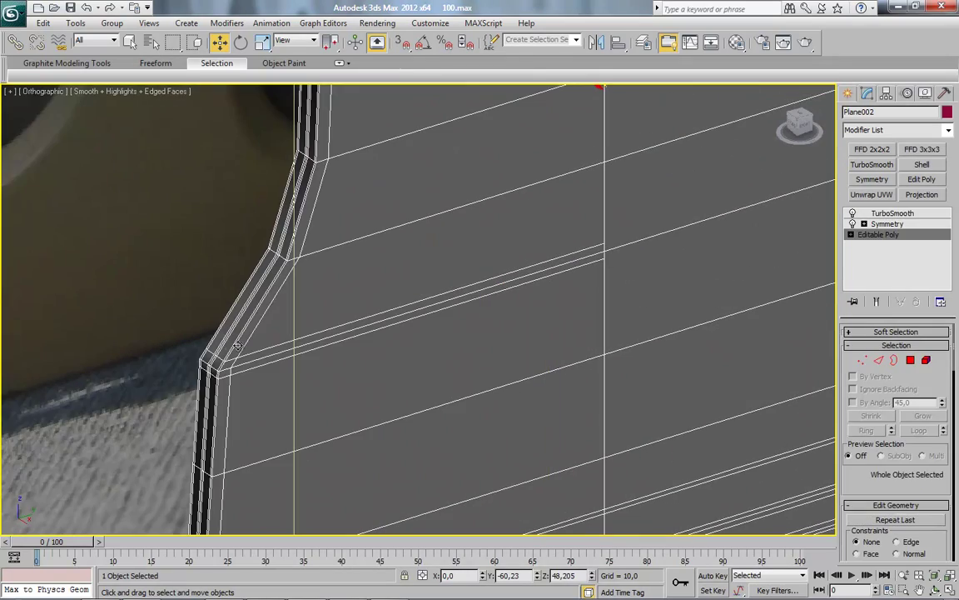
scroll(476, 368, up, 1)
scroll(535, 368, up, 1)
scroll(546, 392, up, 1)
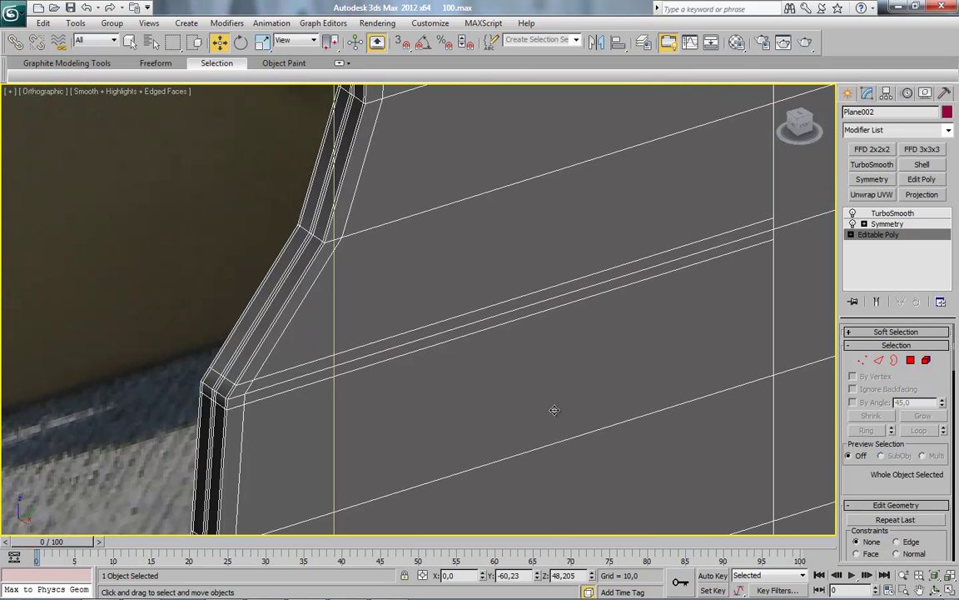
In Edge mode, select a side edge of the bracket and grow it into its full loop.
click(879, 360)
click(464, 344)
click(454, 338)
middle_drag(433, 391, 408, 409)
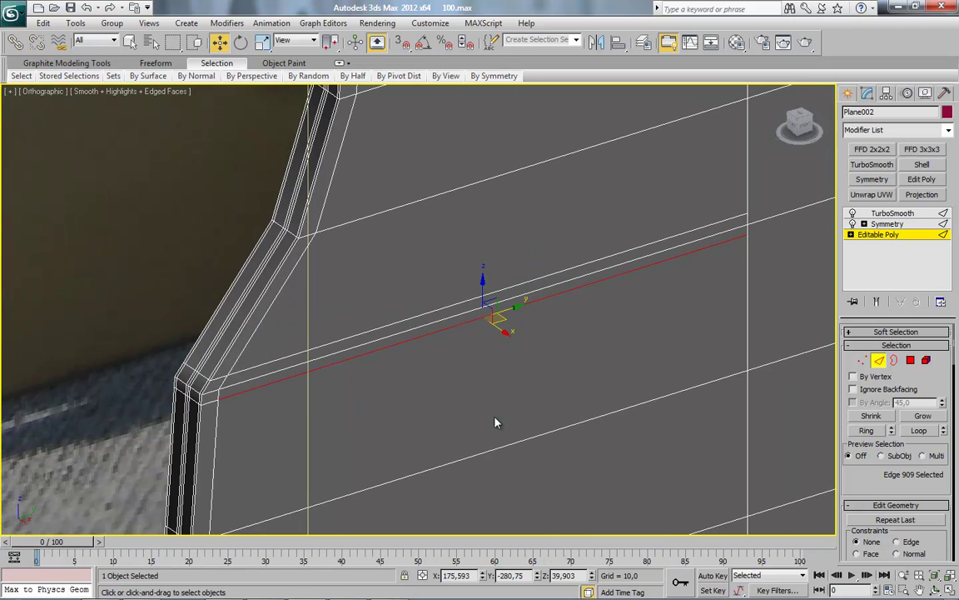
click(919, 431)
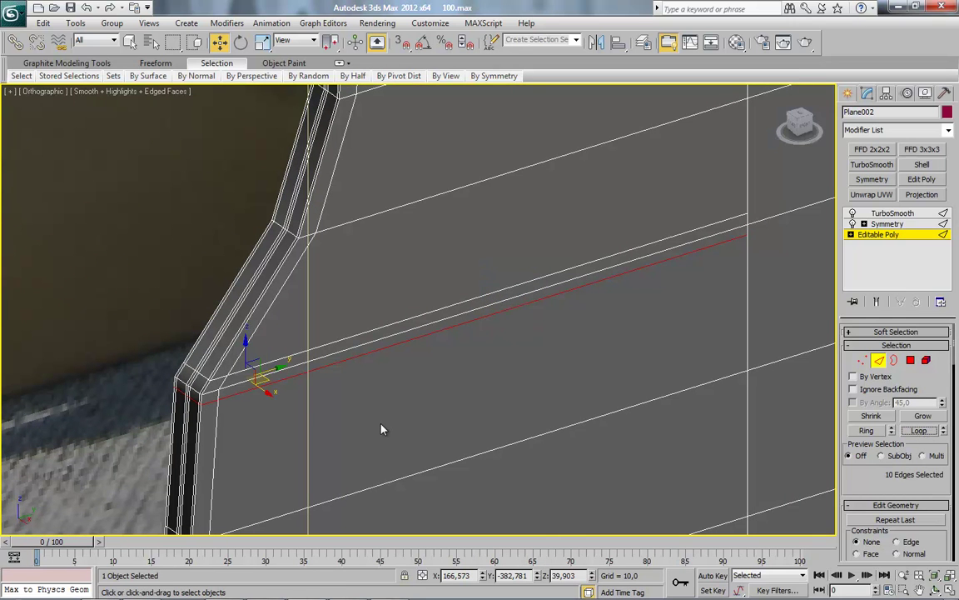
click(382, 429)
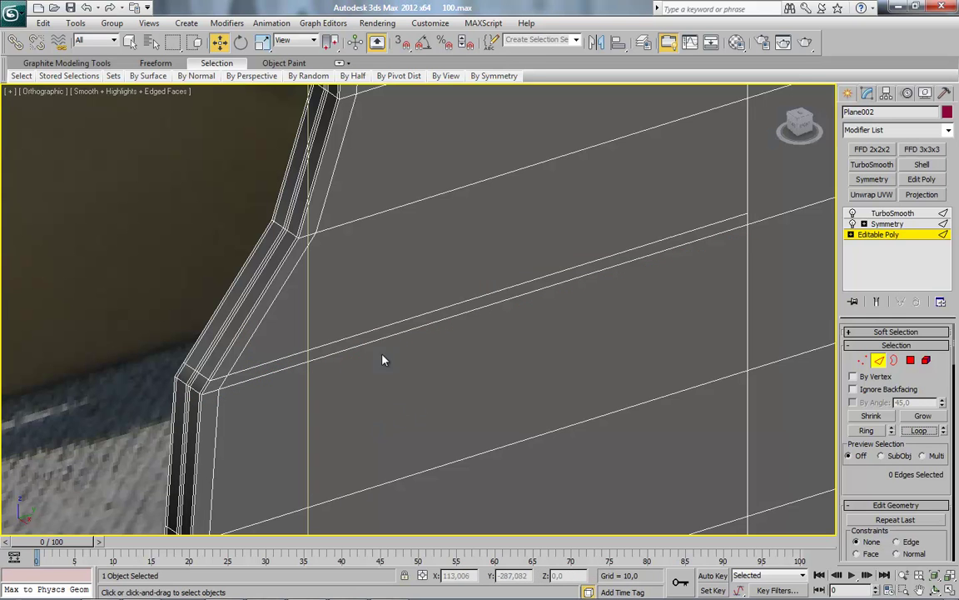
Try another side edge loop, then undo back to the previous loop selection.
click(330, 341)
click(912, 430)
click(549, 434)
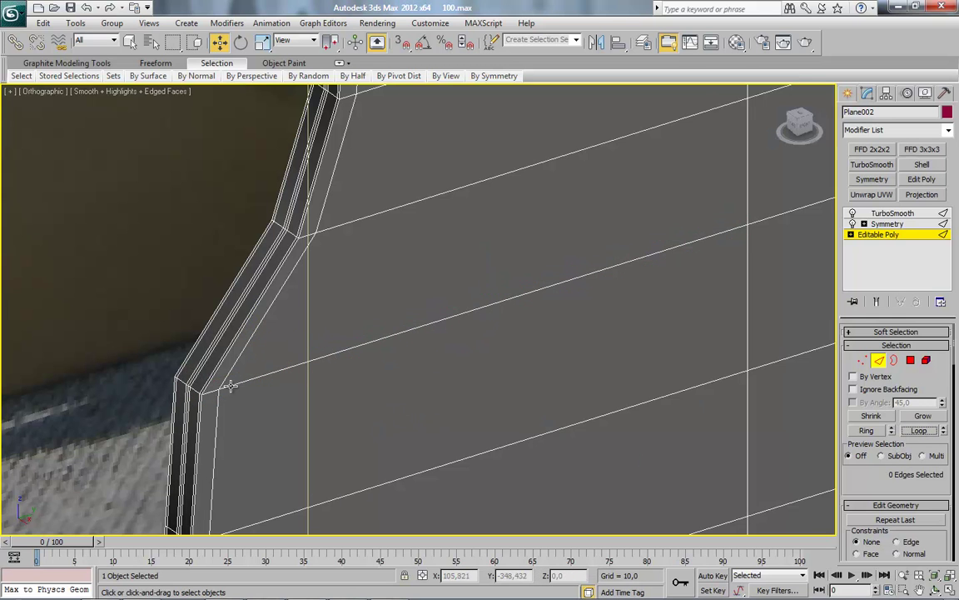
scroll(237, 384, up, 3)
middle_drag(357, 347, 463, 380)
key(ctrl+z)
scroll(374, 390, down, 2)
middle_drag(367, 432, 398, 433)
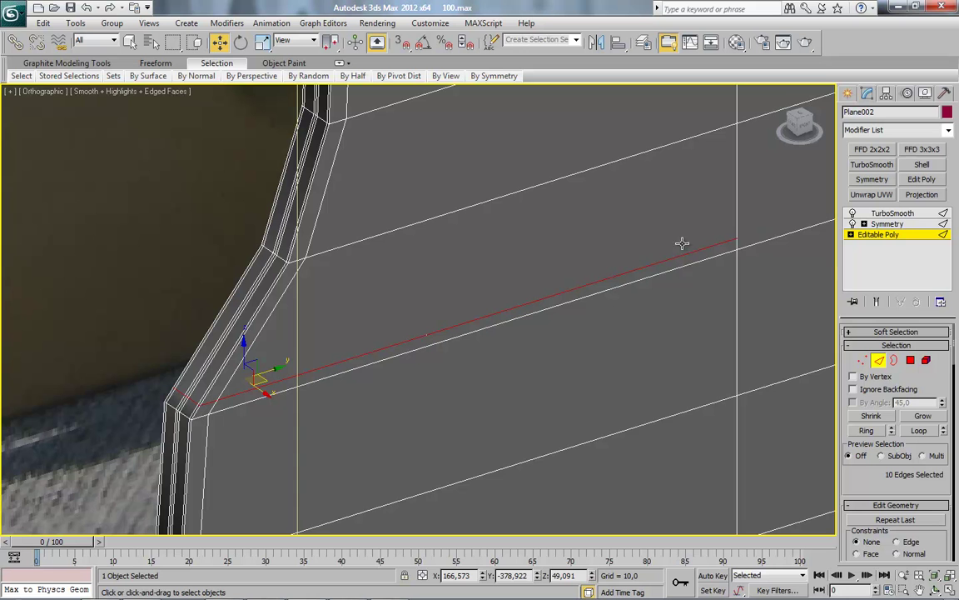
Select the four vertices at the bracket's corner in Vertex mode.
click(726, 241)
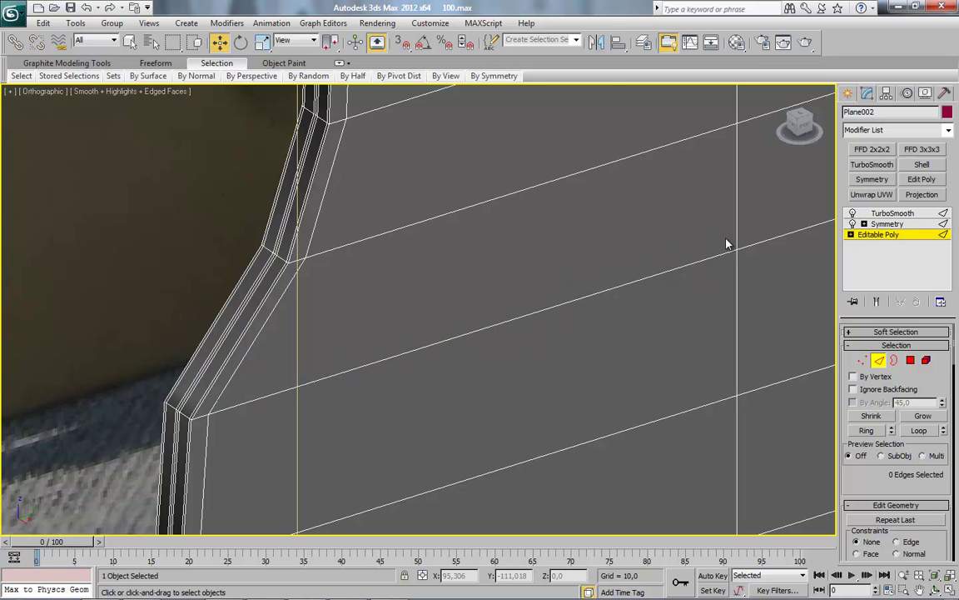
click(861, 360)
alt+middle_drag(615, 307, 390, 389)
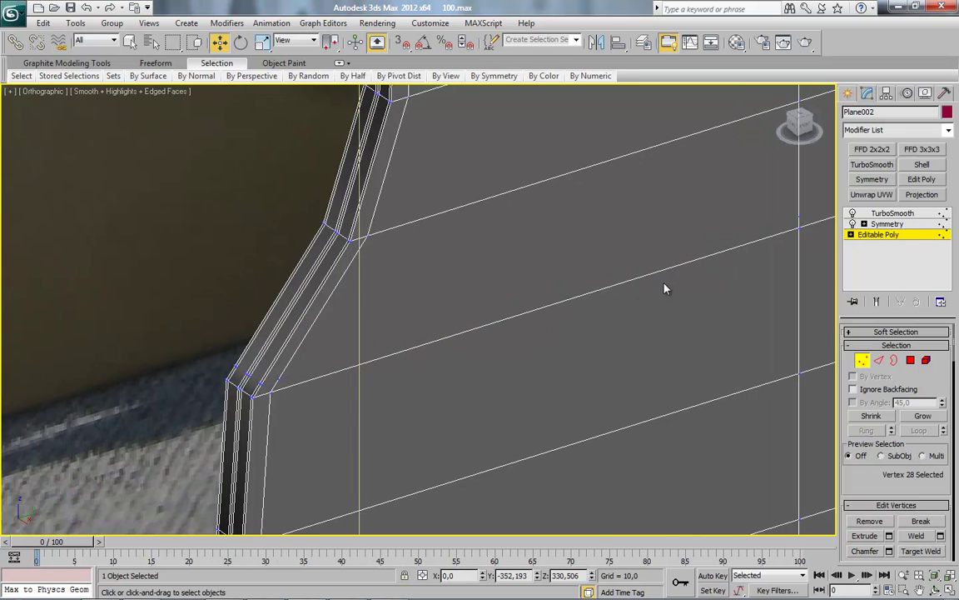
drag(321, 351, 396, 393)
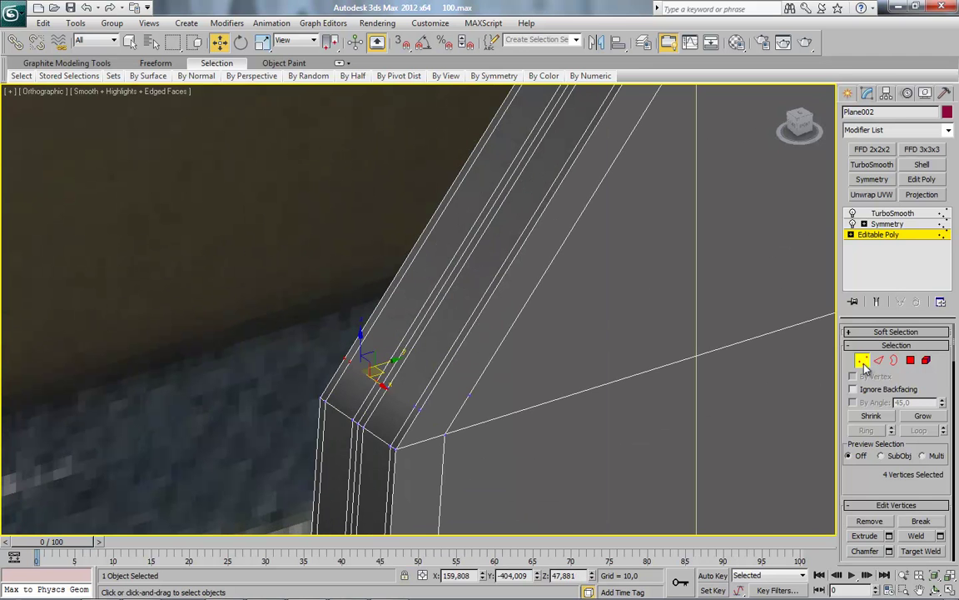
click(863, 363)
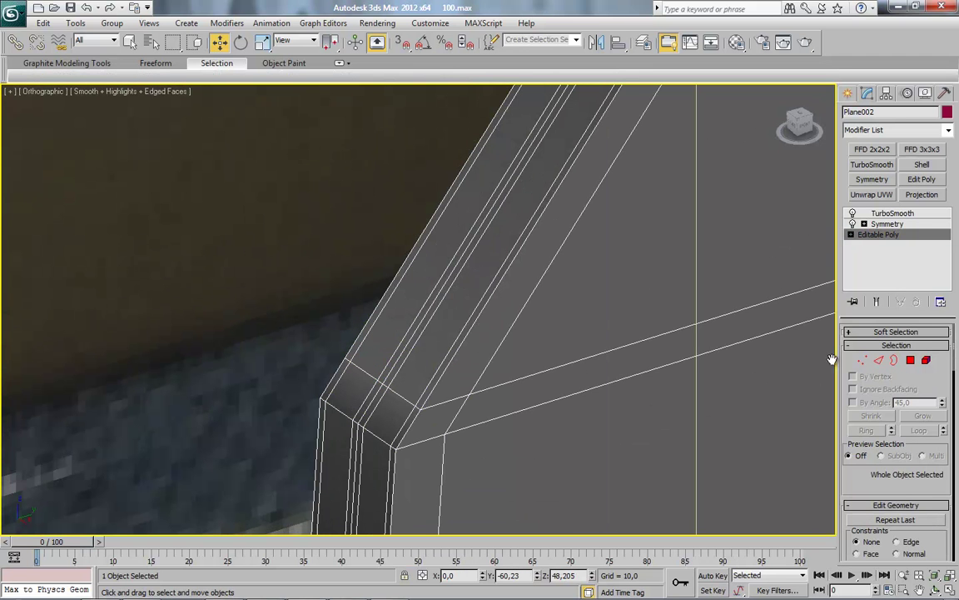
Select the lengthwise edge loop along the lower side and remove it with Ctrl+Backspace.
click(878, 360)
double_click(708, 320)
alt+middle_drag(693, 342, 561, 410)
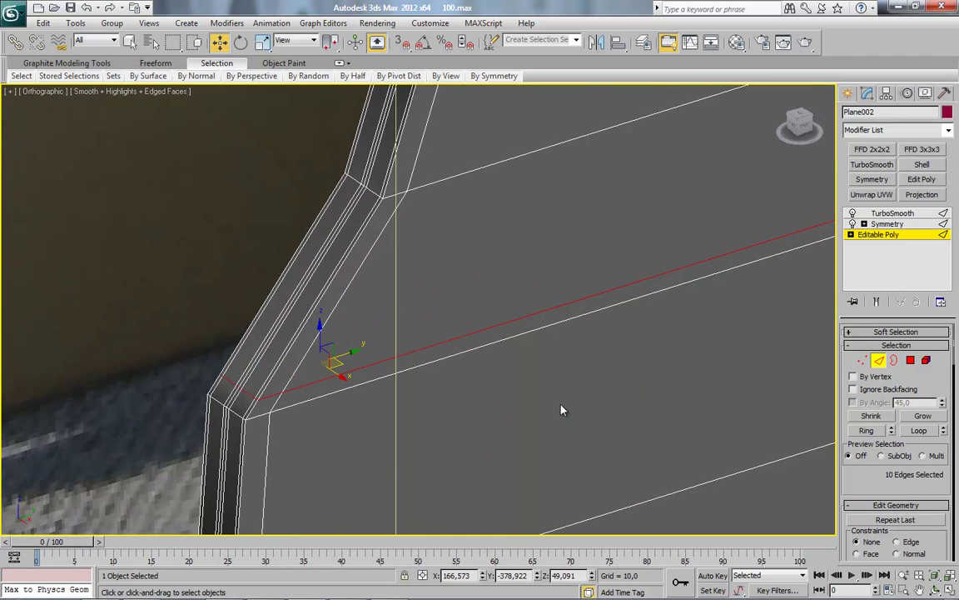
key(ctrl+BackSpace)
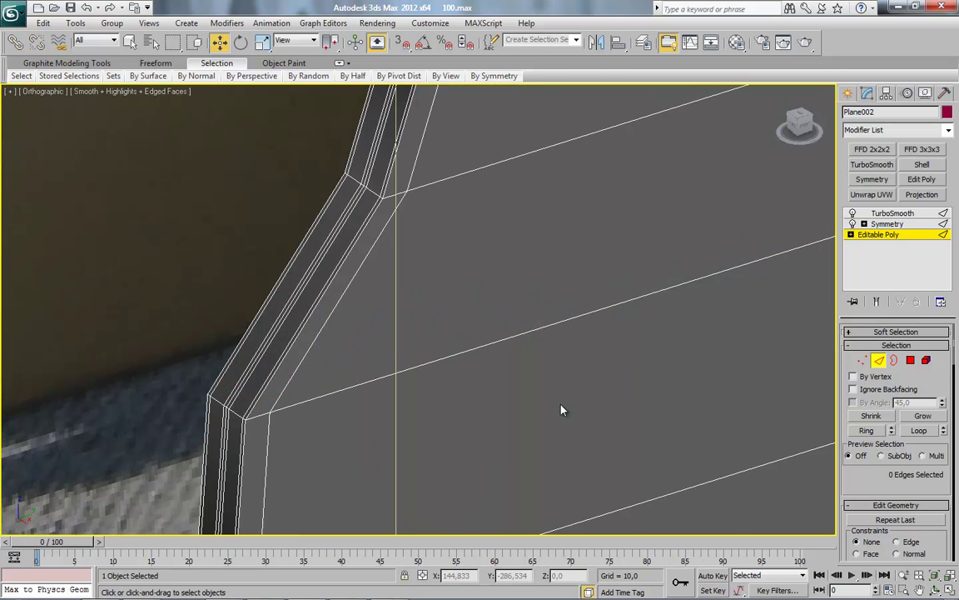
Select the edges around the bracket's lower corner.
click(861, 360)
mouse_move(567, 374)
alt+middle_down()
mouse_move(507, 379)
mouse_move(422, 340)
alt+middle_up()
click(430, 308)
click(878, 360)
click(437, 300)
ctrl+click(404, 296)
ctrl+click(333, 248)
ctrl+click(338, 254)
mouse_move(315, 235)
alt+middle_down()
mouse_move(399, 320)
mouse_move(458, 321)
alt+middle_up()
ctrl+click(249, 262)
mouse_move(250, 263)
alt+middle_down()
mouse_move(296, 326)
mouse_move(272, 318)
alt+middle_up()
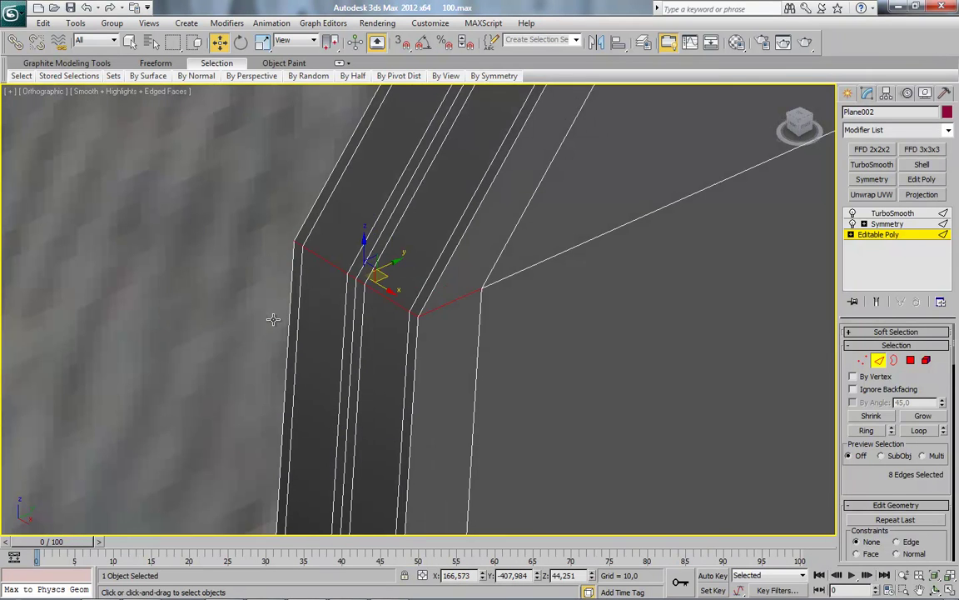
Extrude the corner edges with height 0 and width about 5.2.
right_click(560, 234)
click(481, 298)
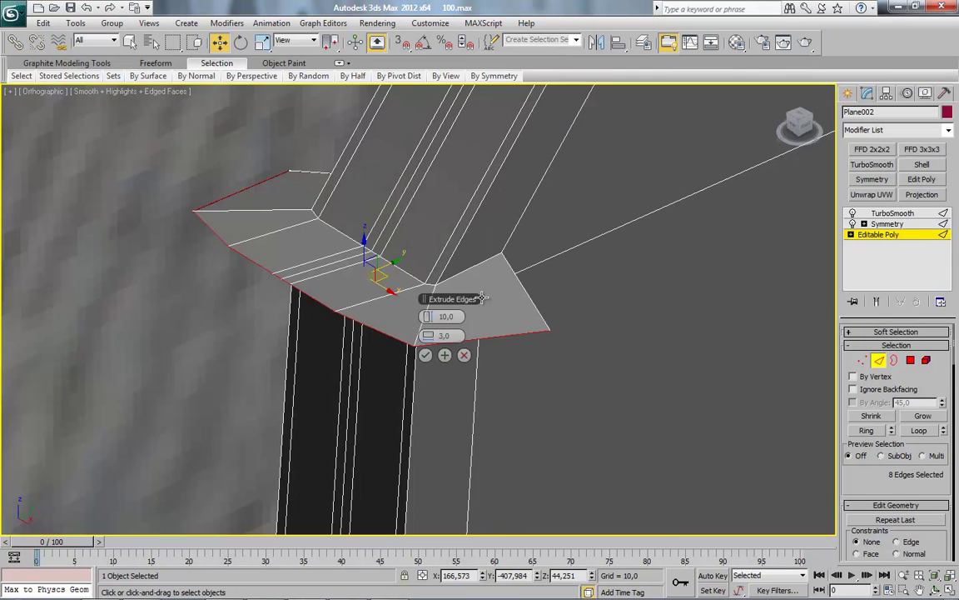
right_click(430, 318)
mouse_move(432, 317)
mouse_down()
mouse_move(432, 308)
mouse_move(432, 336)
mouse_move(450, 334)
mouse_up()
right_click(432, 317)
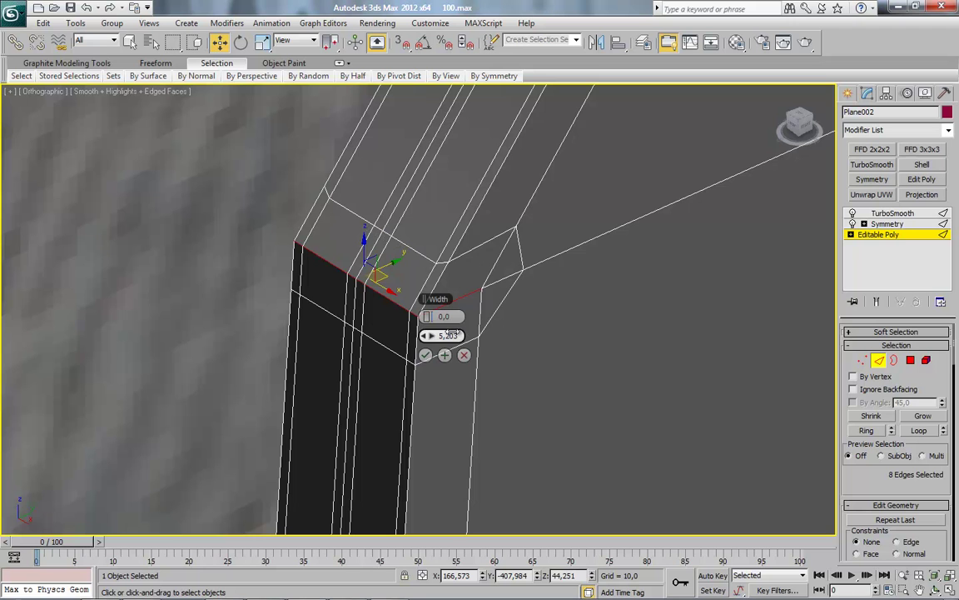
click(425, 354)
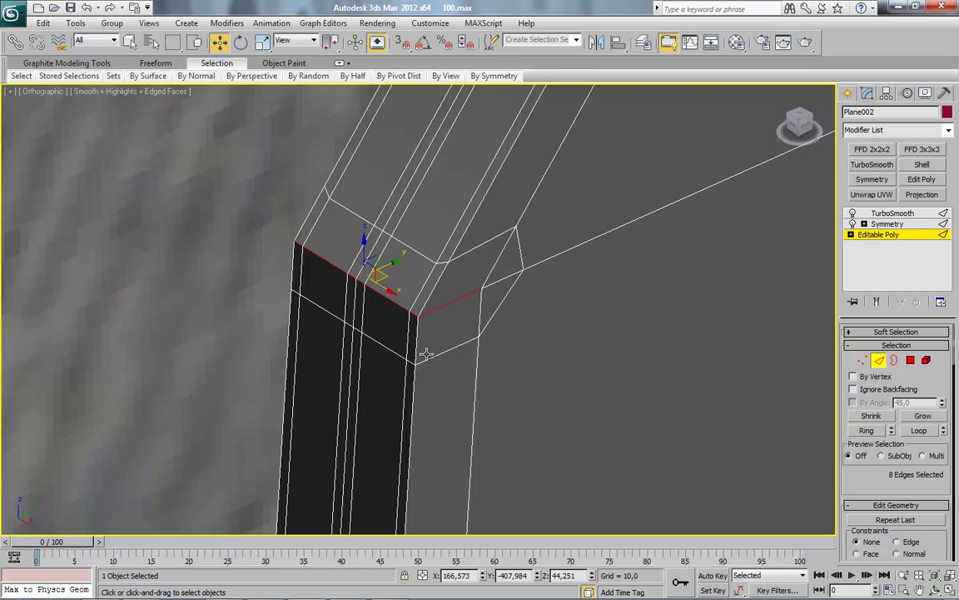
Weld two stray vertices onto their neighbours and select the four corner vertices.
click(862, 360)
right_click(566, 215)
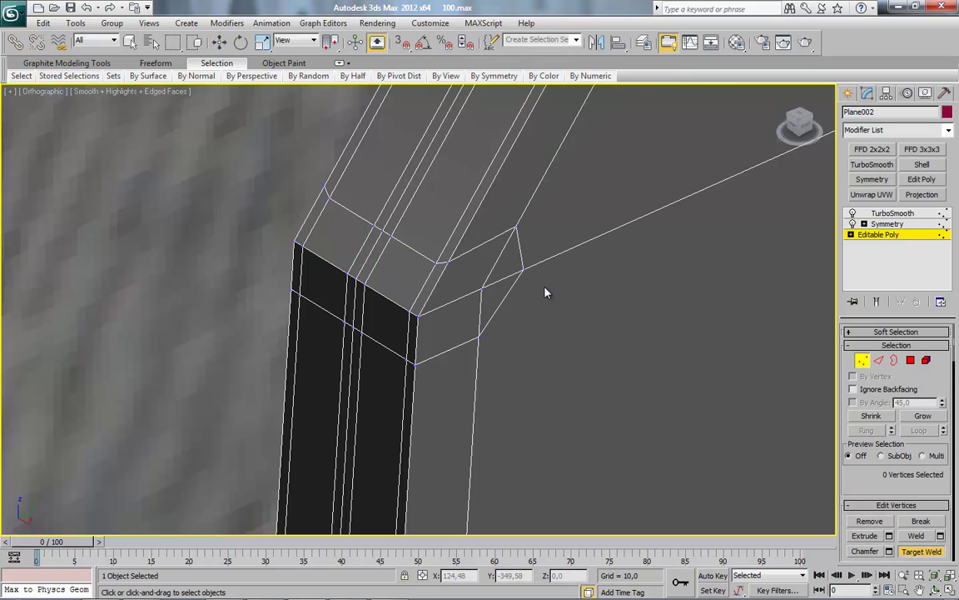
drag(516, 226, 522, 269)
click(483, 289)
drag(283, 229, 326, 297)
key(w)
alt+middle_drag(326, 297, 648, 260)
Target Weld the leftover upper and lower vertices onto the corner vertex.
right_click(569, 274)
click(539, 383)
click(334, 273)
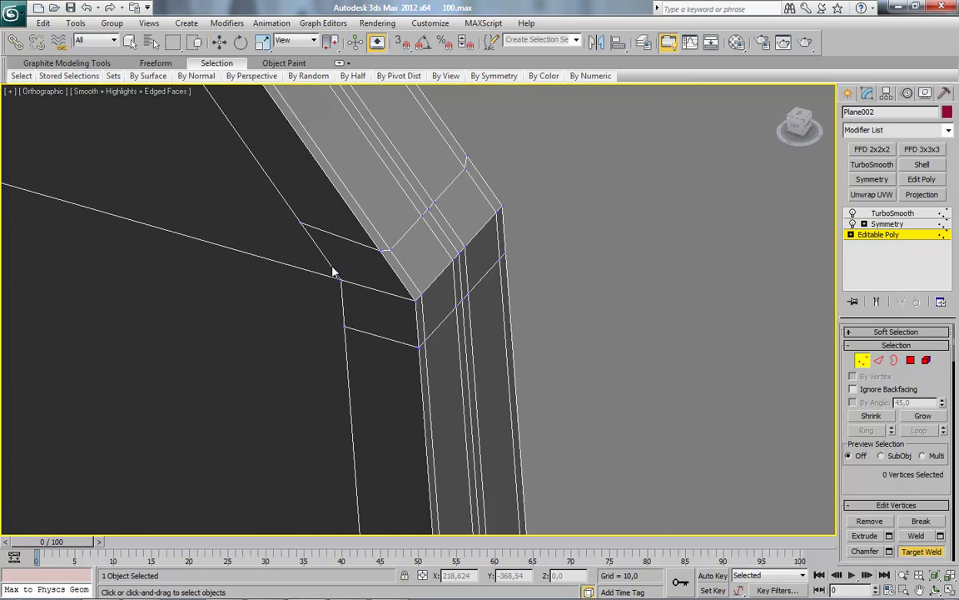
click(301, 225)
click(340, 279)
click(344, 327)
click(341, 281)
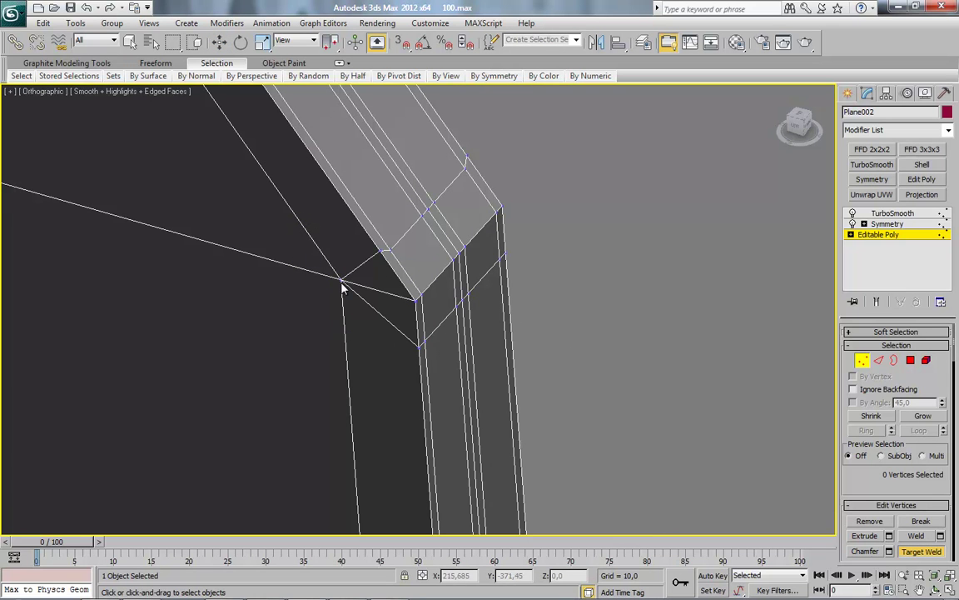
click(879, 234)
View the TurboSmoothed bracket, toggling edged faces with F4 while orbiting.
click(889, 213)
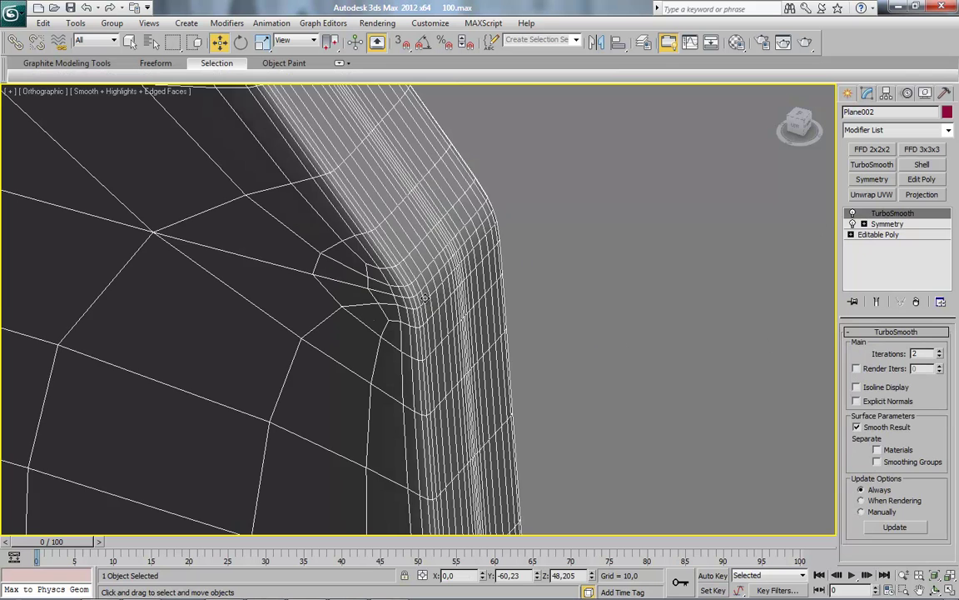
key(F4)
scroll(389, 390, down, 5)
scroll(389, 390, up, 5)
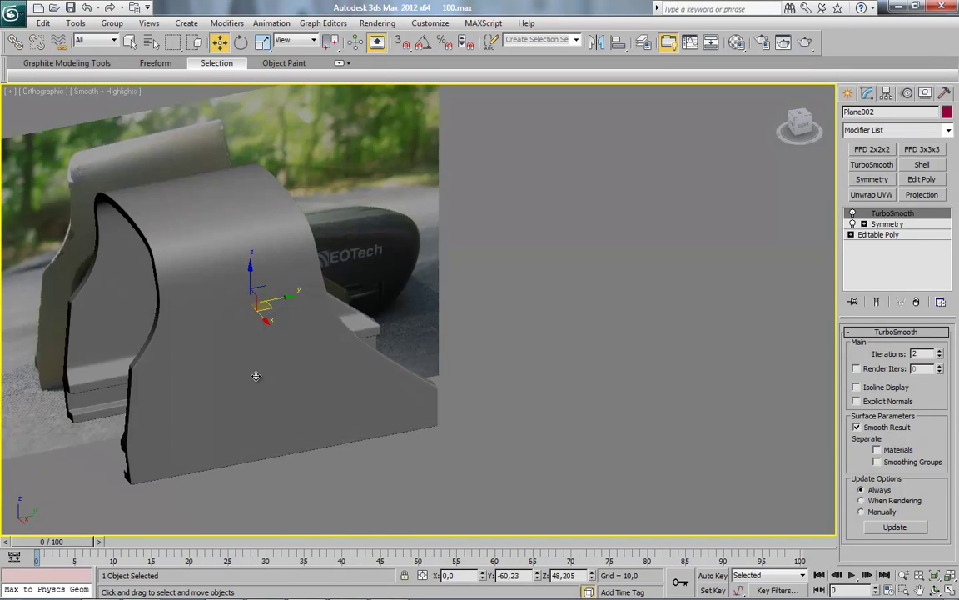
alt+middle_drag(257, 376, 446, 338)
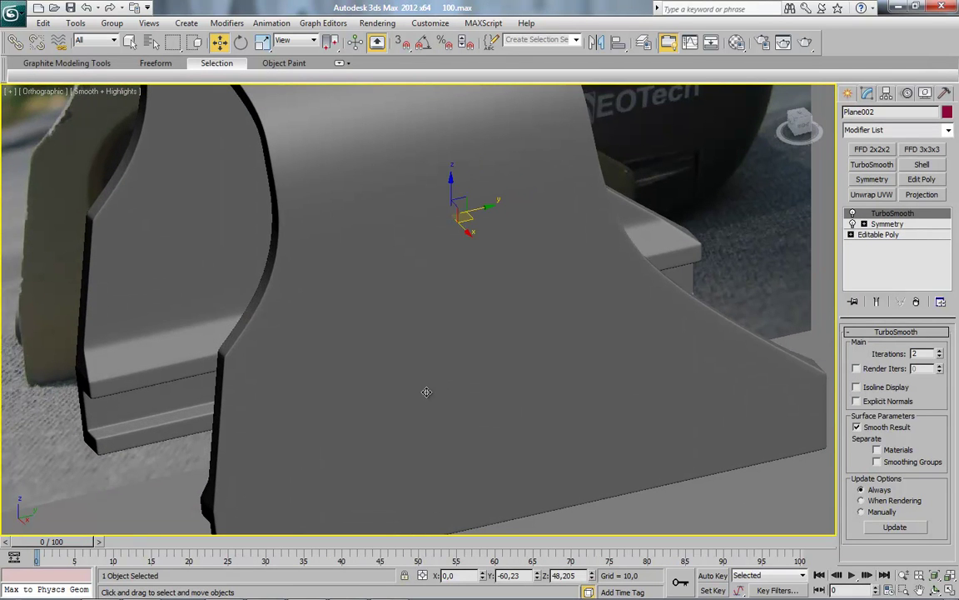
key(F4)
scroll(388, 349, down, 1)
scroll(384, 345, down, 2)
scroll(382, 338, down, 2)
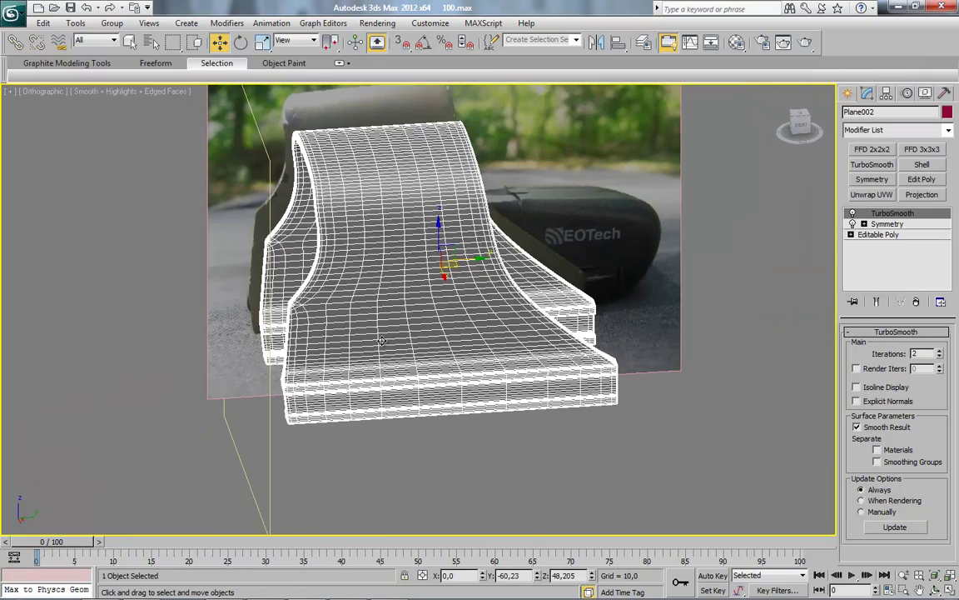
scroll(388, 364, up, 2)
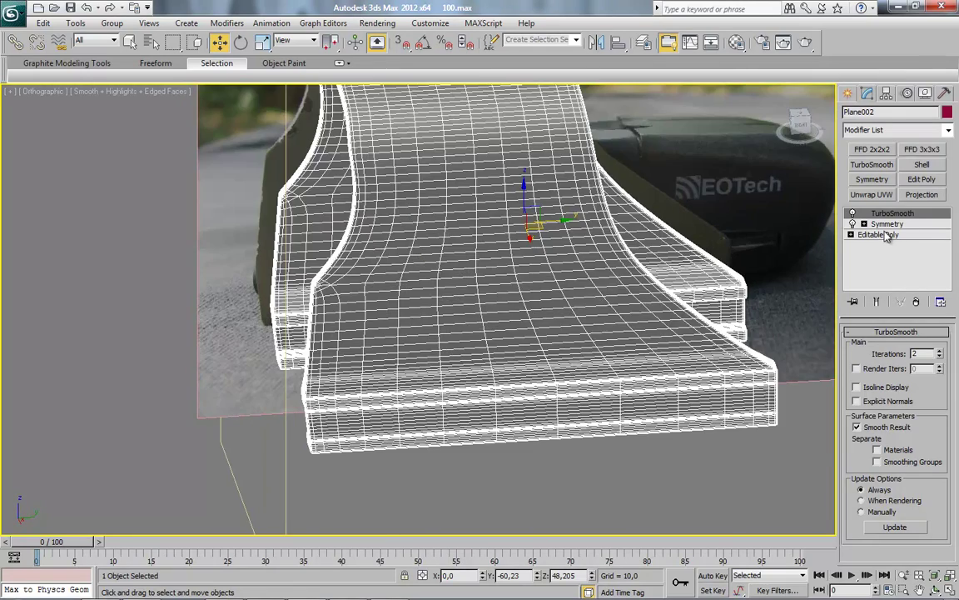
Return to the Editable Poly base and zoom in on the mesh's lower-right end by the screw.
click(887, 236)
click(797, 124)
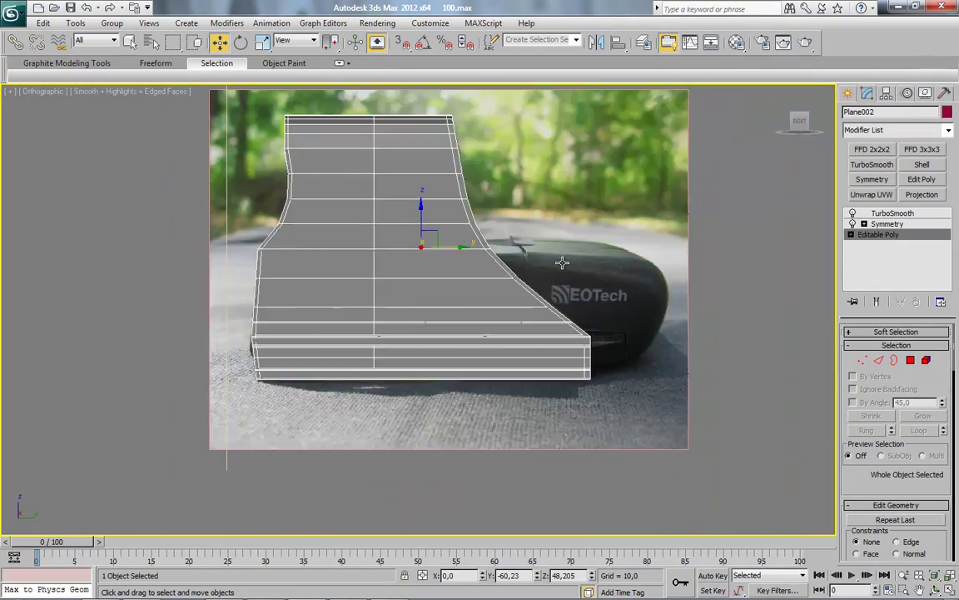
alt+middle_drag(563, 263, 595, 318)
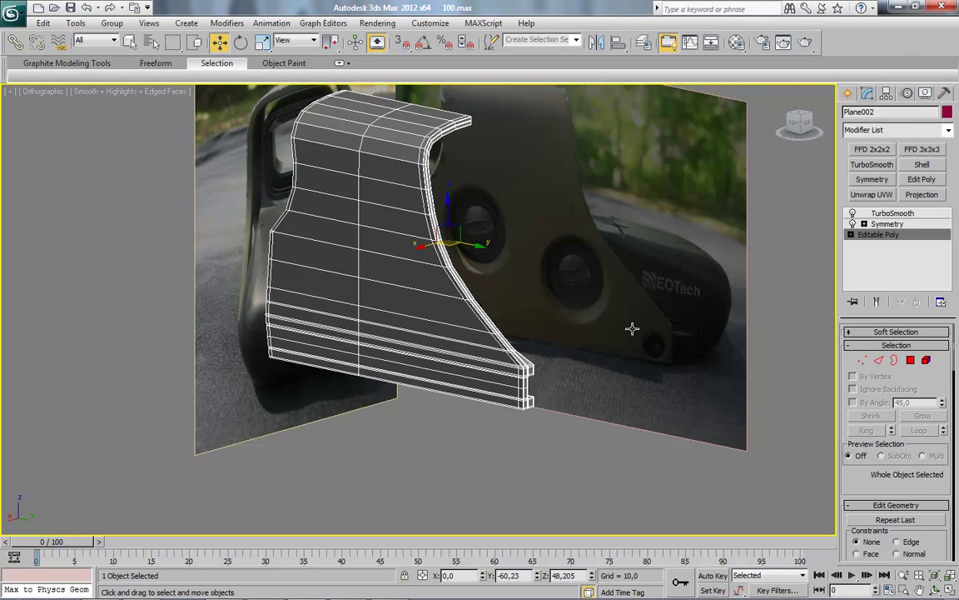
scroll(577, 297, up, 2)
scroll(546, 337, up, 2)
scroll(626, 315, up, 2)
scroll(660, 294, up, 2)
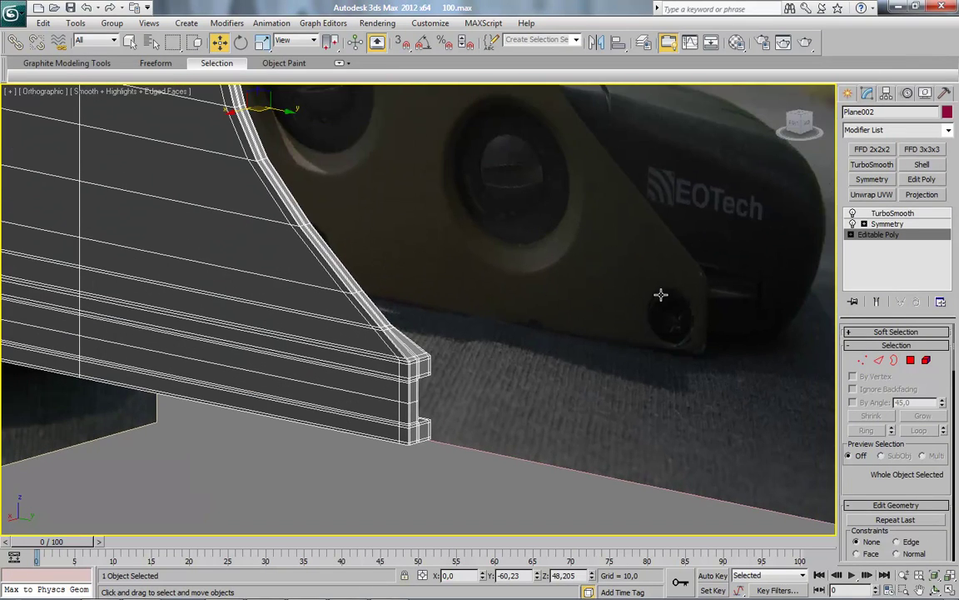
scroll(557, 338, down, 3)
scroll(509, 394, up, 1)
scroll(516, 392, up, 1)
scroll(528, 284, up, 2)
scroll(528, 285, up, 2)
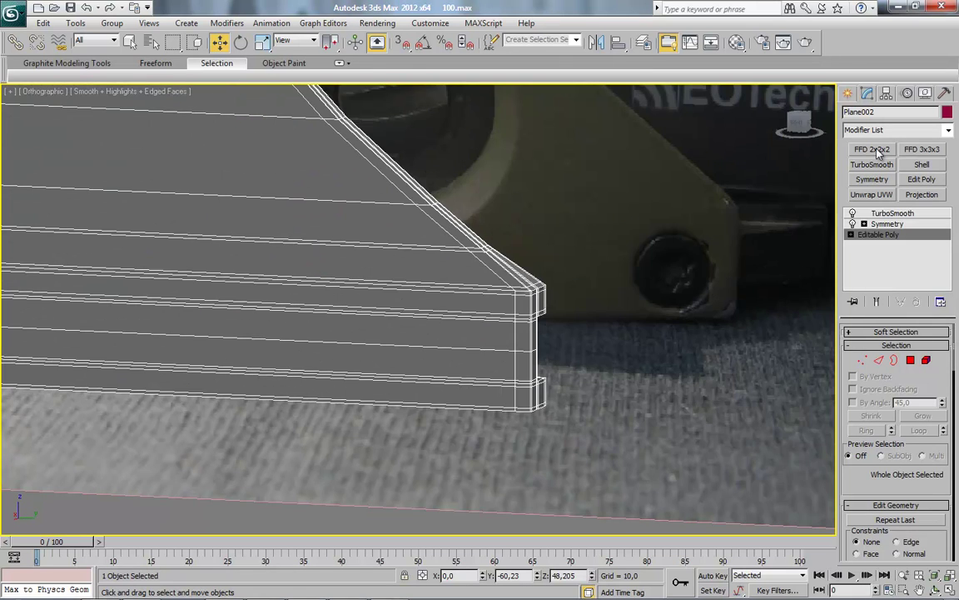
scroll(666, 274, up, 2)
scroll(668, 279, up, 1)
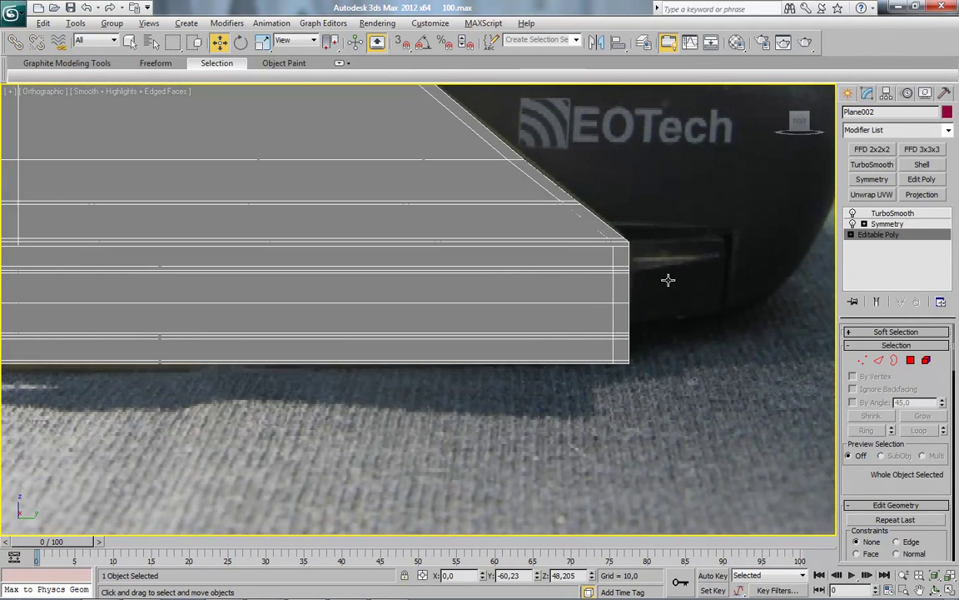
scroll(668, 279, up, 2)
scroll(692, 289, up, 2)
scroll(593, 300, up, 2)
Hide the bracket and, in Right view, draw a cylinder centred on the photo's screw.
right_click(563, 291)
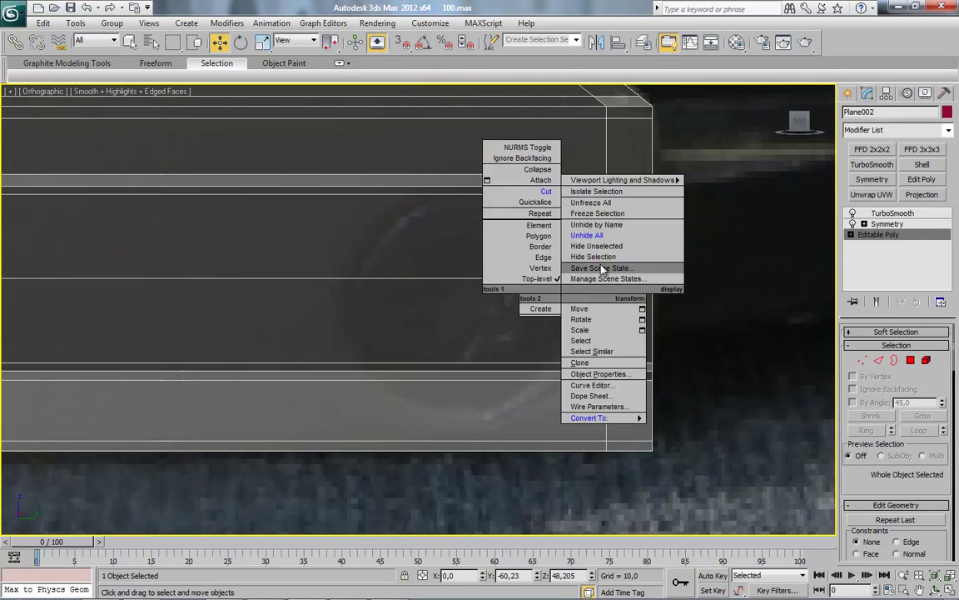
click(592, 256)
click(848, 93)
click(872, 207)
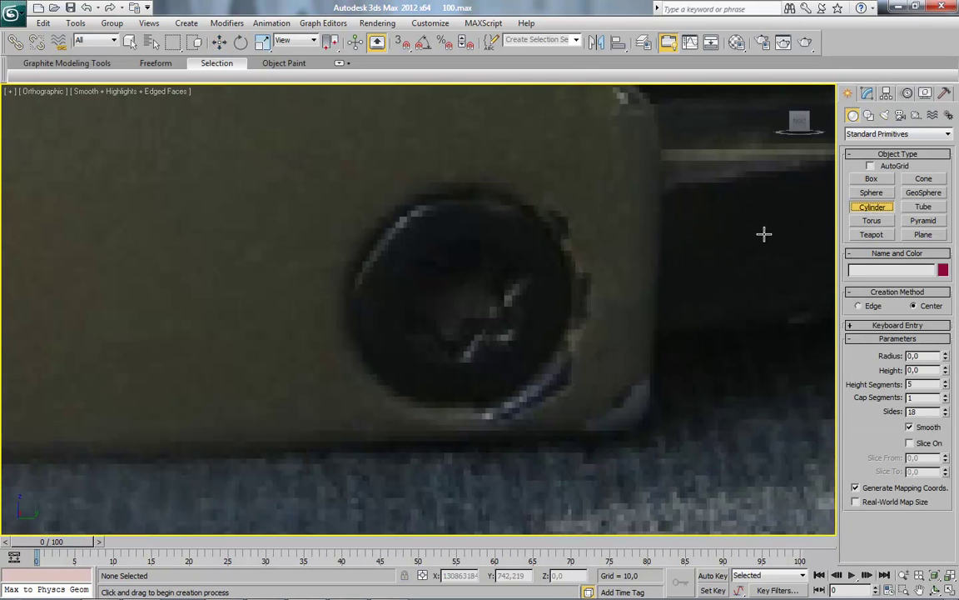
middle_drag(764, 234, 747, 242)
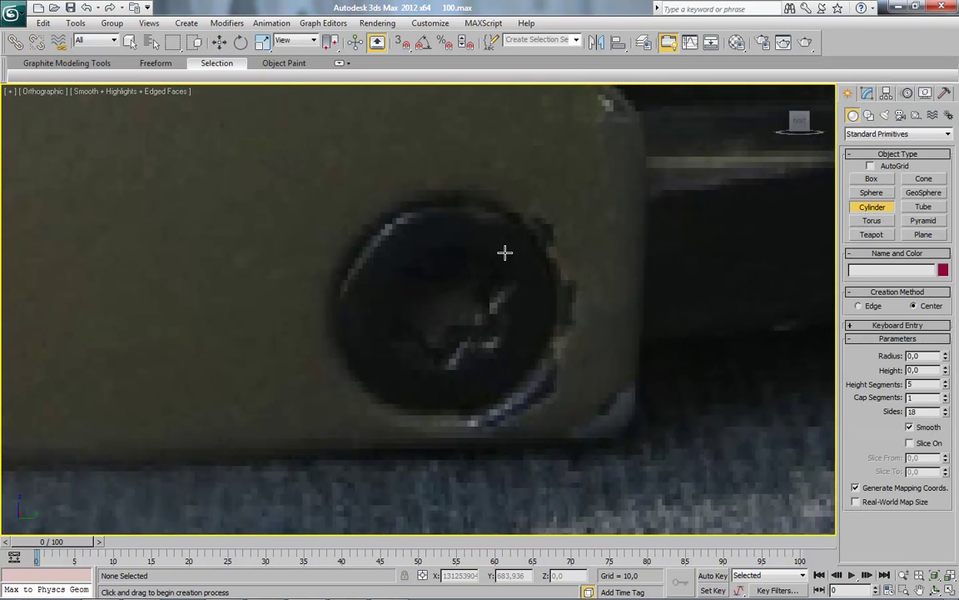
click(40, 89)
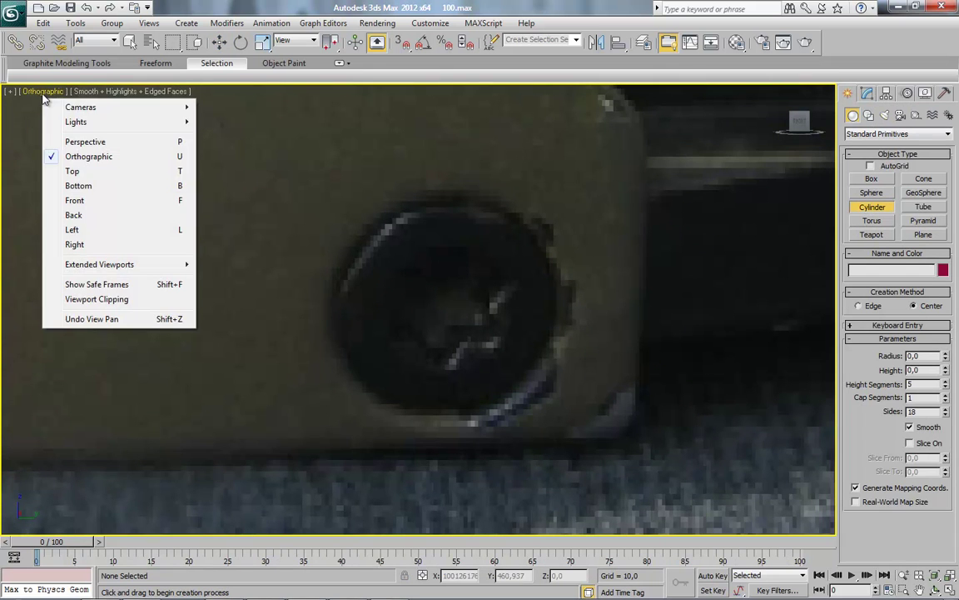
click(91, 243)
scroll(254, 242, up, 2)
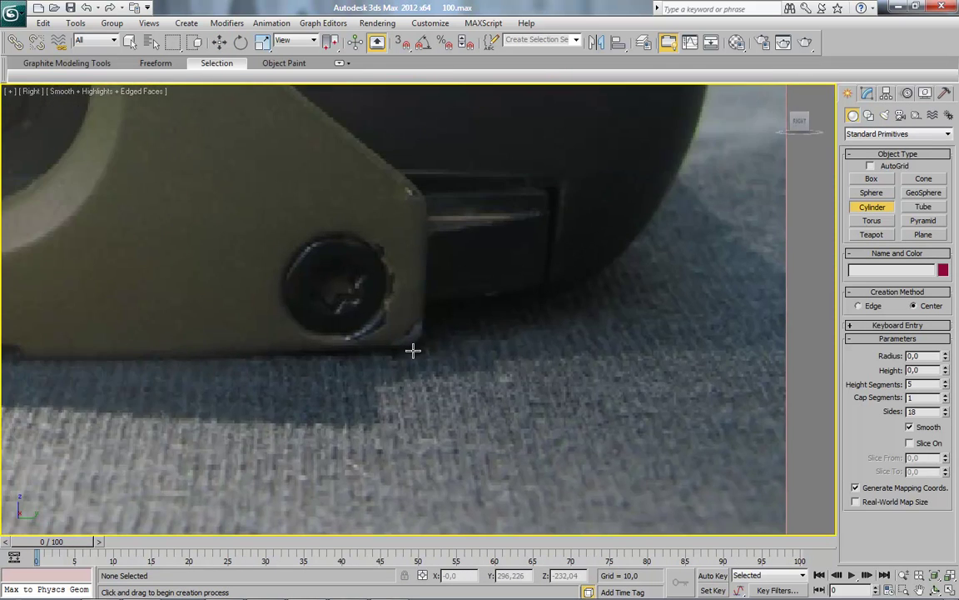
scroll(392, 392, up, 2)
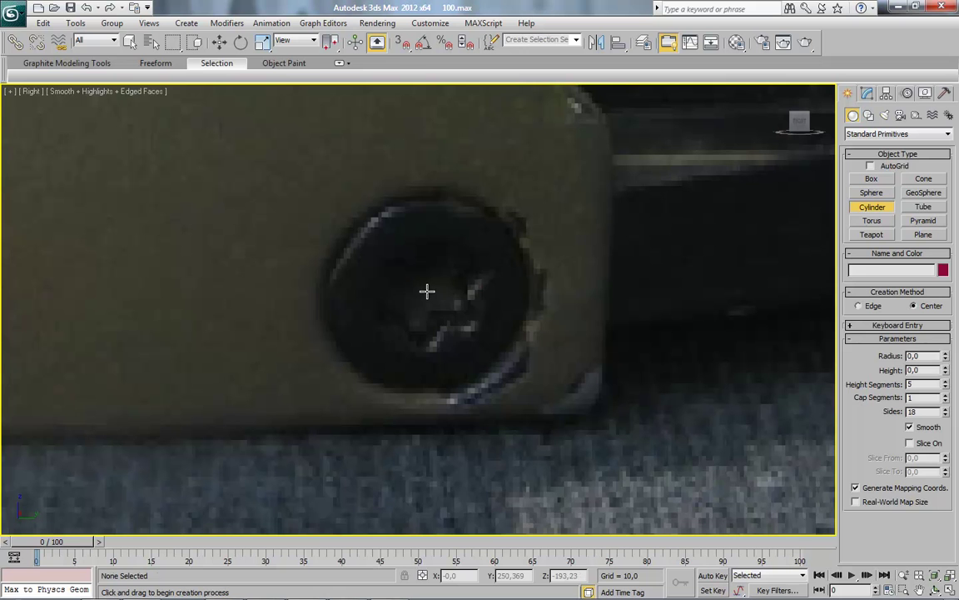
drag(428, 291, 490, 210)
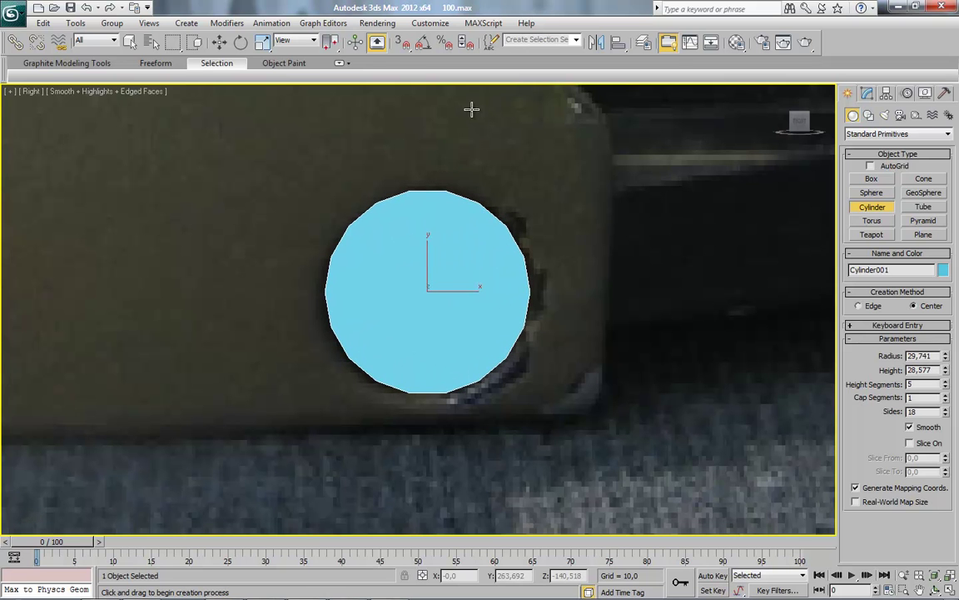
Reduce Cylinder001's Sides to 12.
click(218, 41)
click(867, 92)
click(944, 407)
click(945, 407)
click(944, 407)
click(944, 407)
click(944, 407)
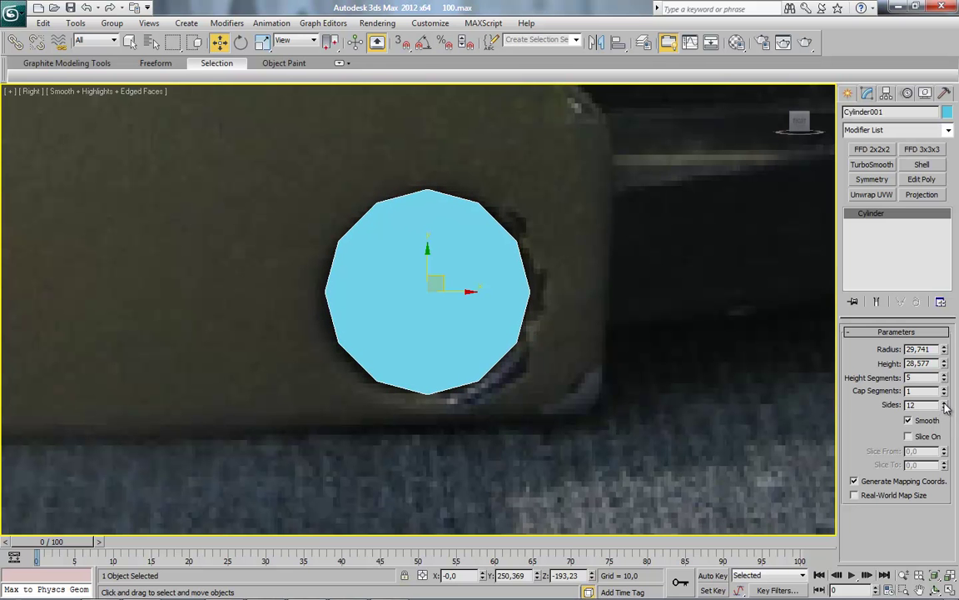
Unhide all objects and select the bracket mesh again.
mouse_move(542, 332)
alt+middle_down()
mouse_move(497, 342)
mouse_move(487, 305)
alt+middle_up()
right_click(487, 305)
click(509, 237)
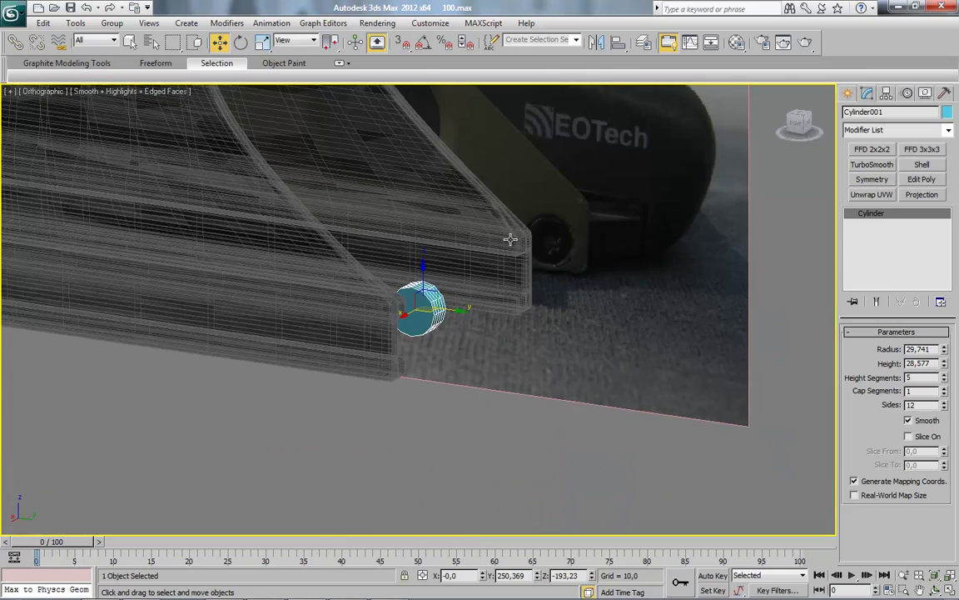
alt+middle_drag(509, 239, 383, 296)
click(383, 295)
alt+middle_drag(464, 330, 524, 372)
At the bracket's base Editable Poly, select the horizontal edges at its end in Edge mode.
click(879, 234)
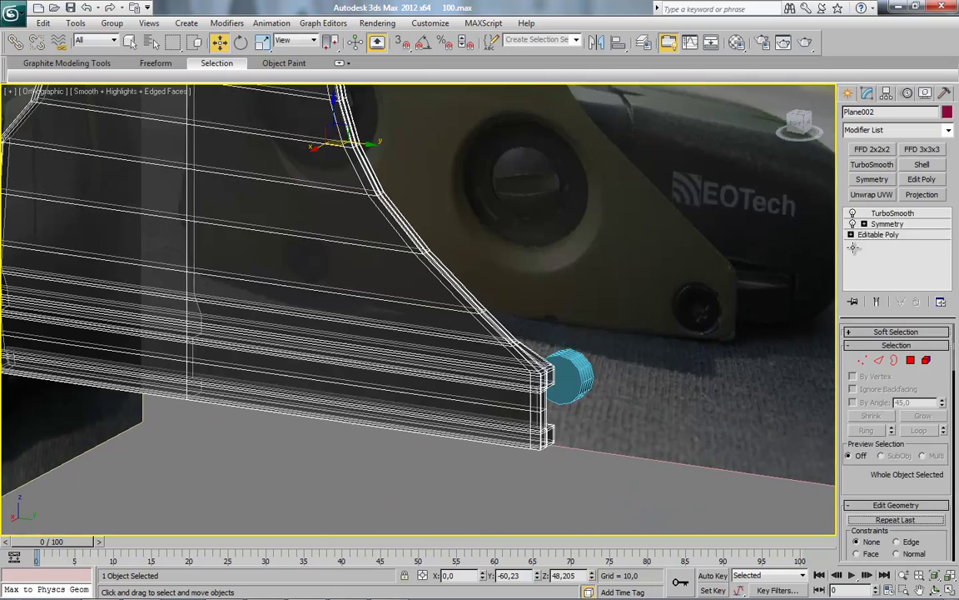
scroll(515, 384, down, 1)
scroll(488, 357, down, 3)
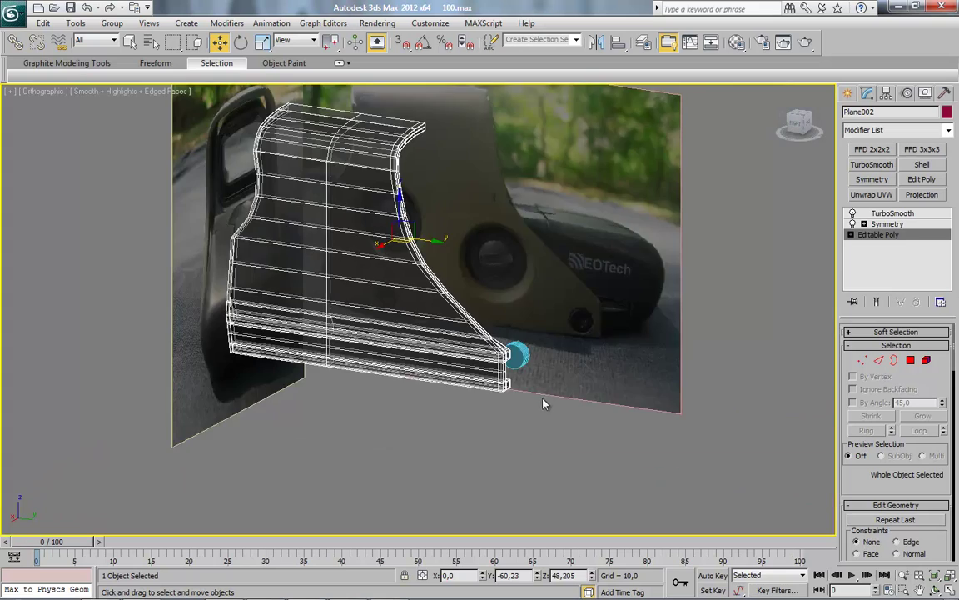
scroll(488, 357, up, 4)
mouse_move(579, 425)
middle_down()
mouse_move(562, 375)
mouse_move(753, 116)
mouse_move(696, 221)
middle_up()
scroll(533, 241, up, 2)
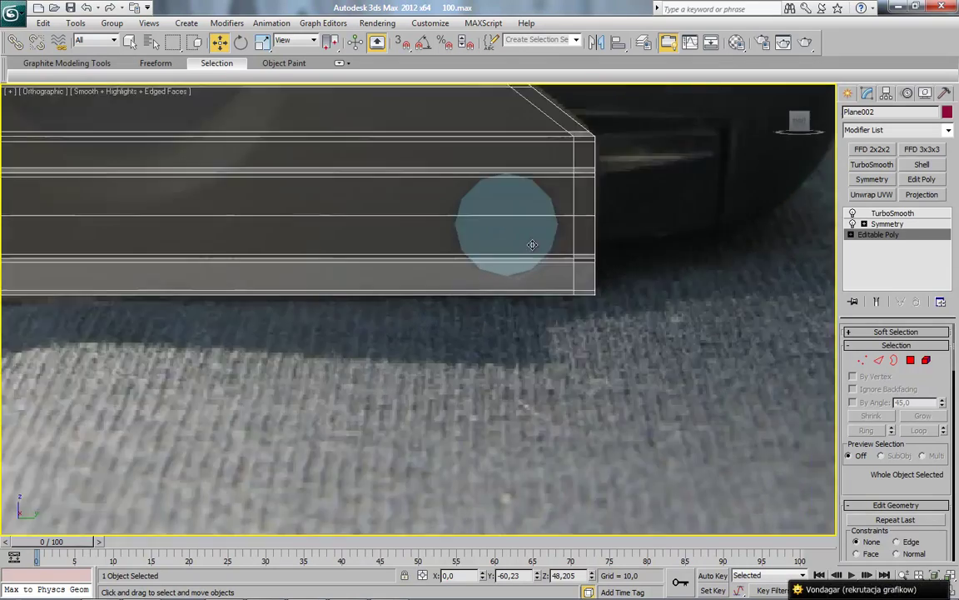
scroll(597, 338, up, 2)
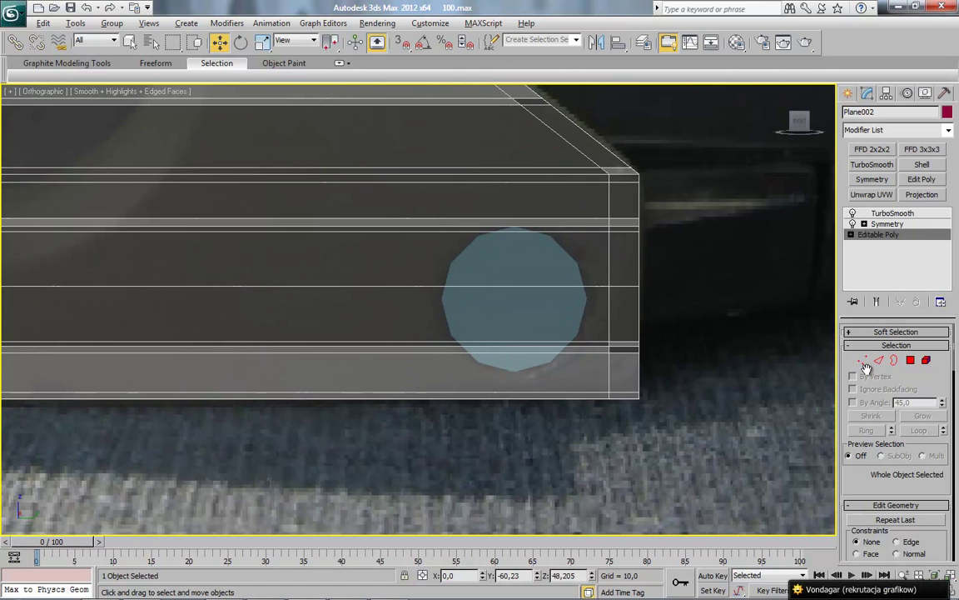
click(864, 363)
click(879, 360)
drag(381, 450, 476, 273)
middle_drag(792, 418, 417, 348)
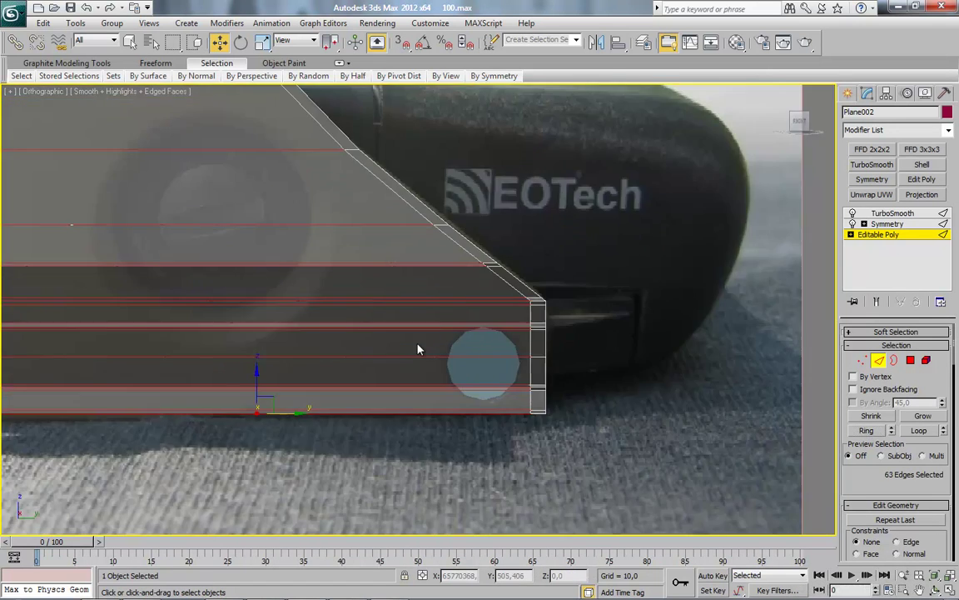
Connect the selected edges with Slide 120 and shift the new loop along Y.
scroll(453, 307, down, 3)
right_click(613, 203)
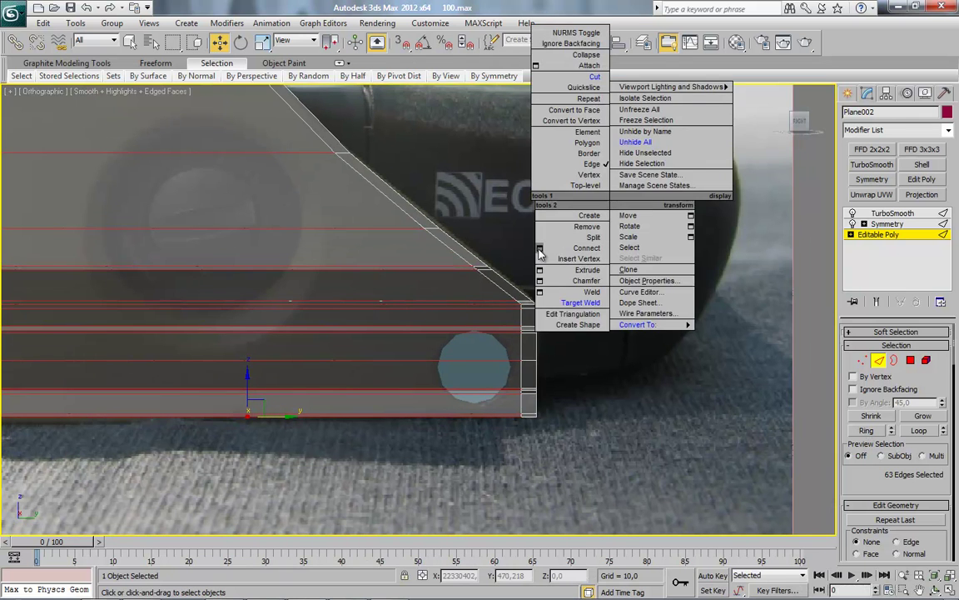
click(540, 252)
drag(426, 355, 215, 373)
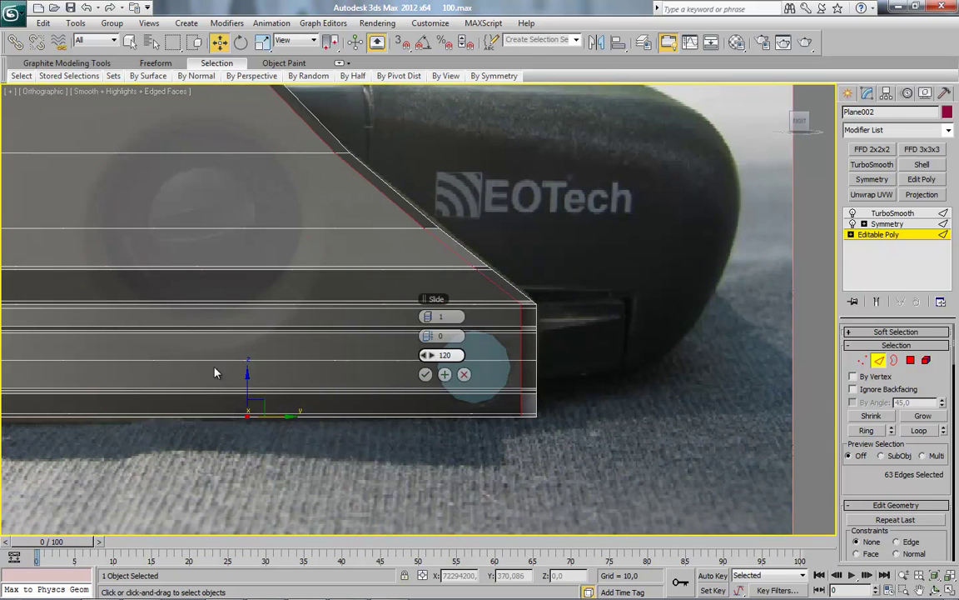
click(425, 374)
middle_drag(462, 198, 494, 229)
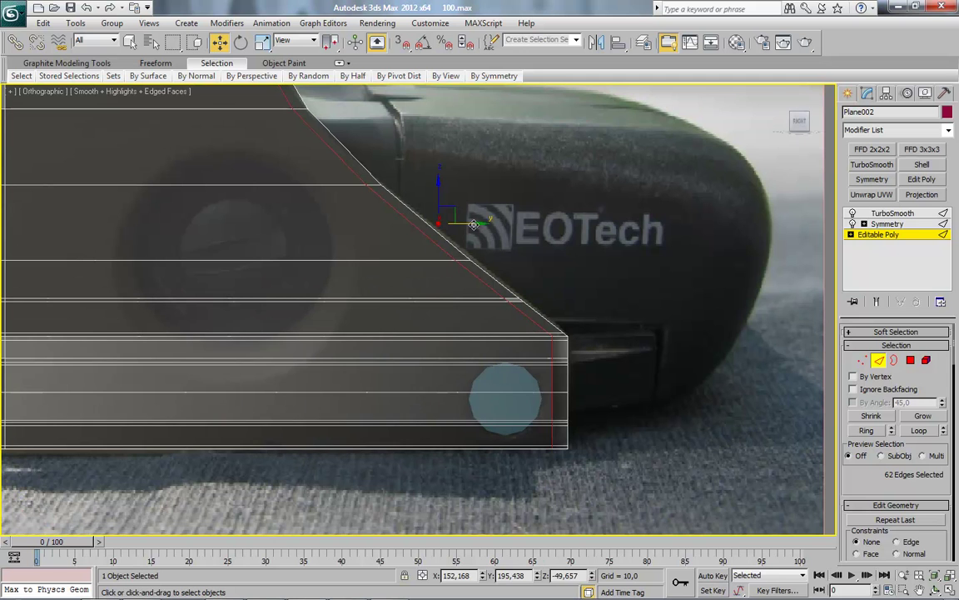
drag(473, 224, 466, 224)
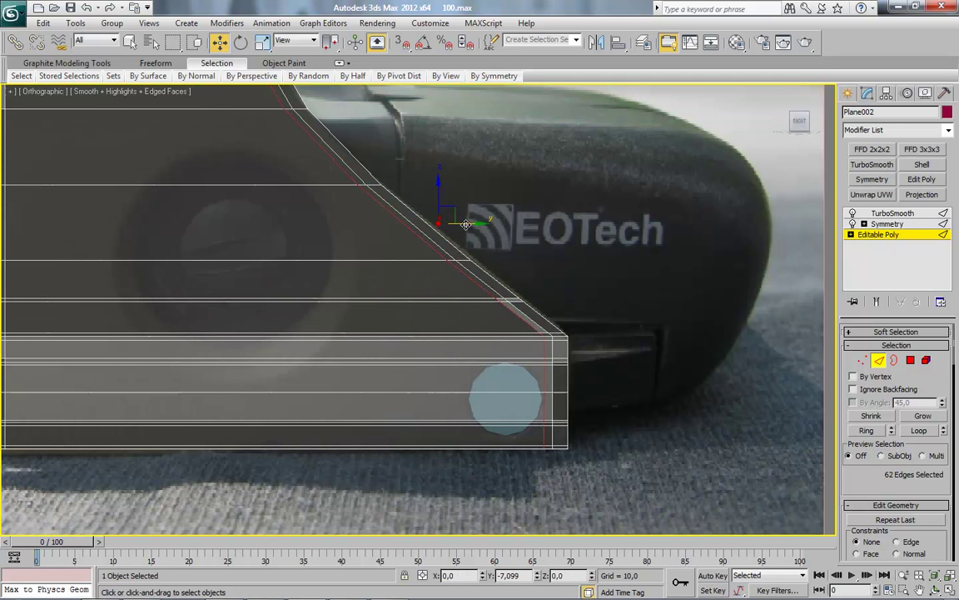
Add a second connecting loop and slide it inward along the mesh.
scroll(458, 275, down, 3)
scroll(342, 159, down, 3)
scroll(325, 108, down, 2)
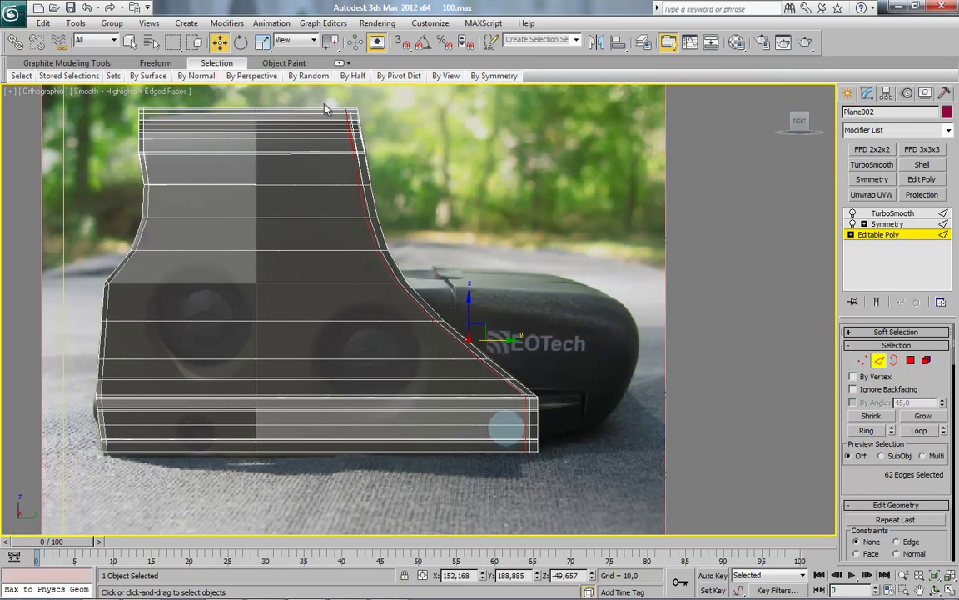
right_click(360, 323)
click(359, 327)
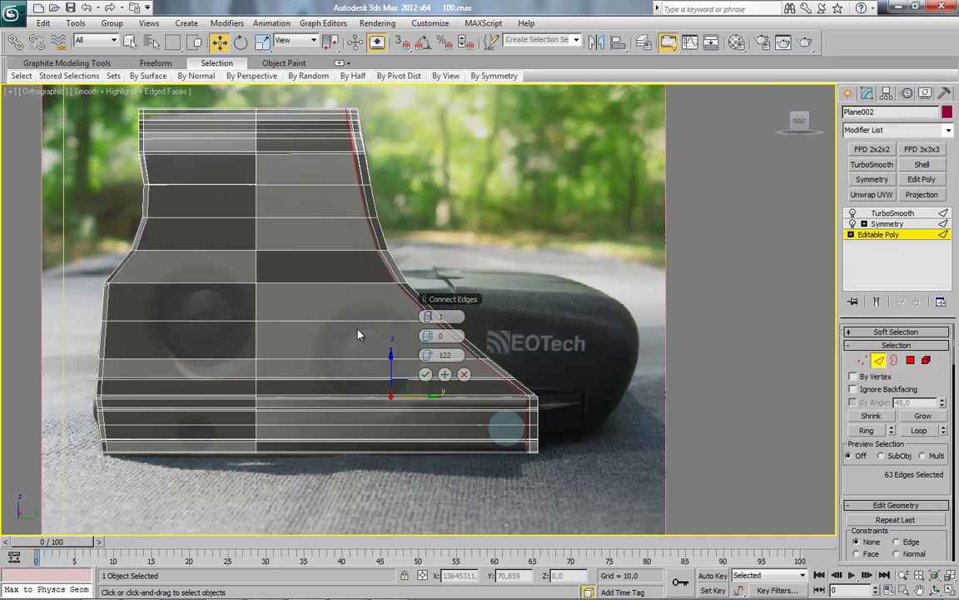
click(426, 376)
scroll(483, 316, up, 2)
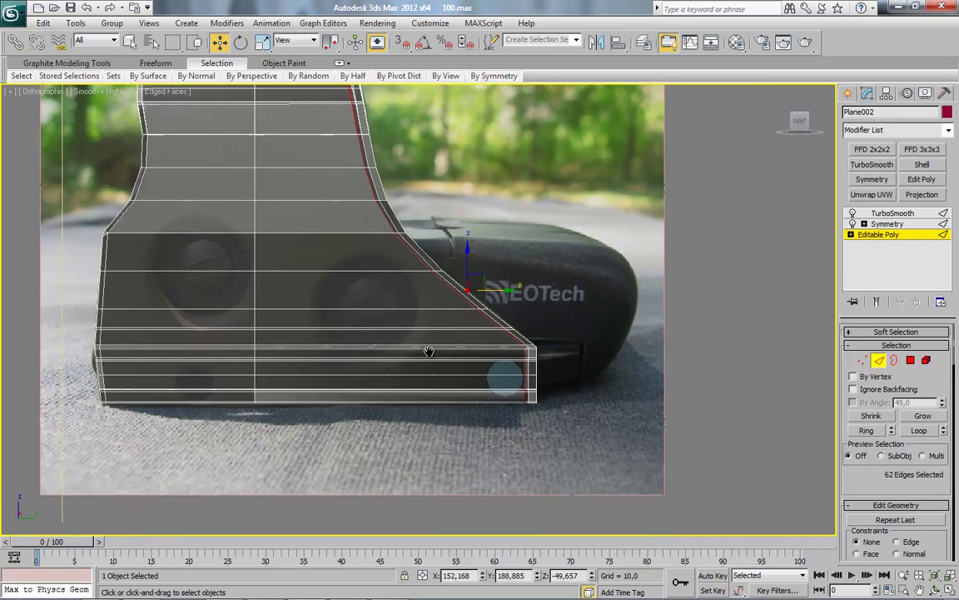
scroll(513, 279, up, 1)
mouse_move(510, 279)
mouse_down()
mouse_move(452, 280)
mouse_move(499, 277)
mouse_move(481, 278)
mouse_up()
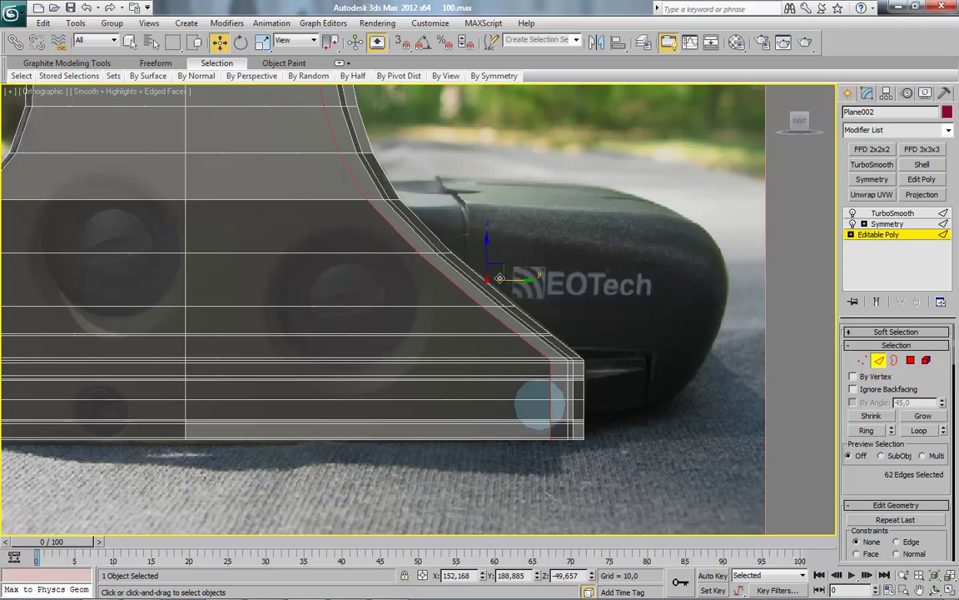
Box-select the vertices along the bracket's curved corner and move them left along X.
ctrl+click(861, 360)
middle_drag(462, 216, 454, 346)
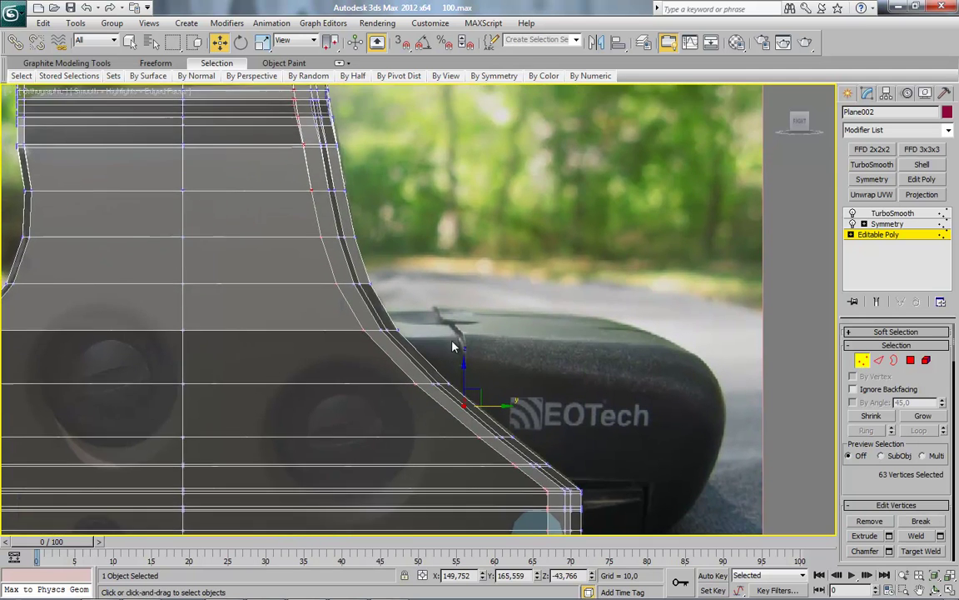
scroll(454, 346, down, 3)
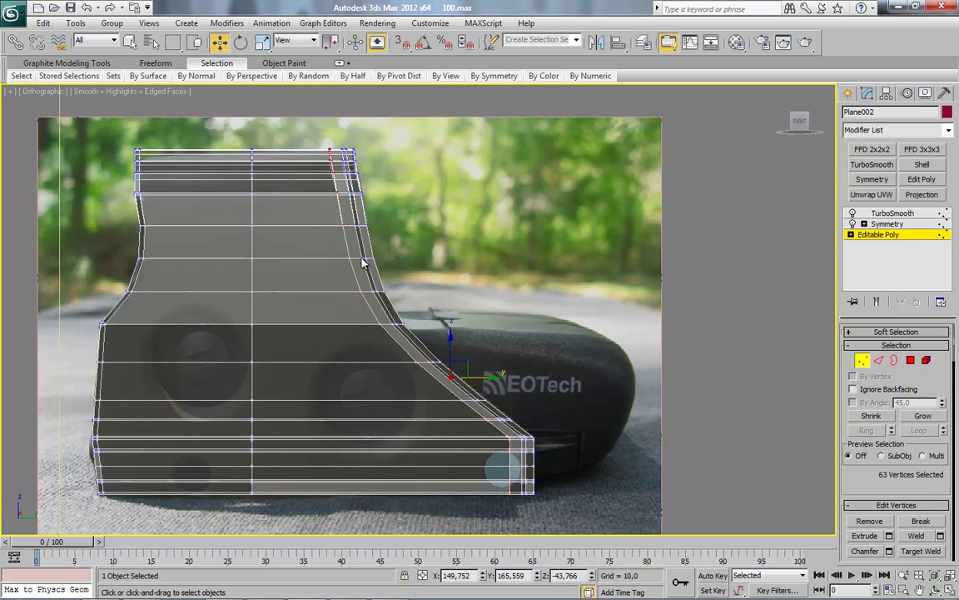
drag(294, 119, 409, 347)
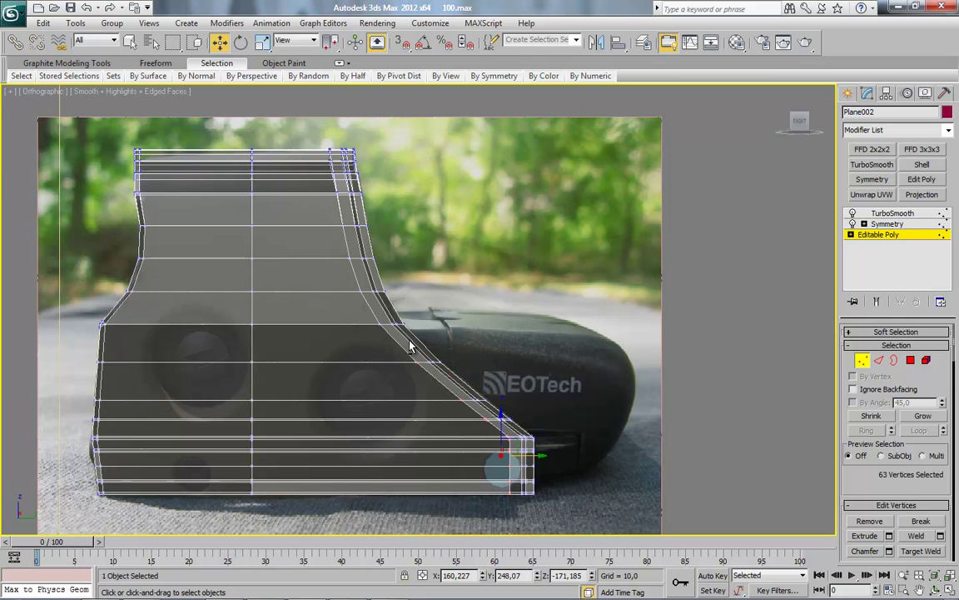
scroll(432, 390, up, 2)
scroll(431, 327, up, 3)
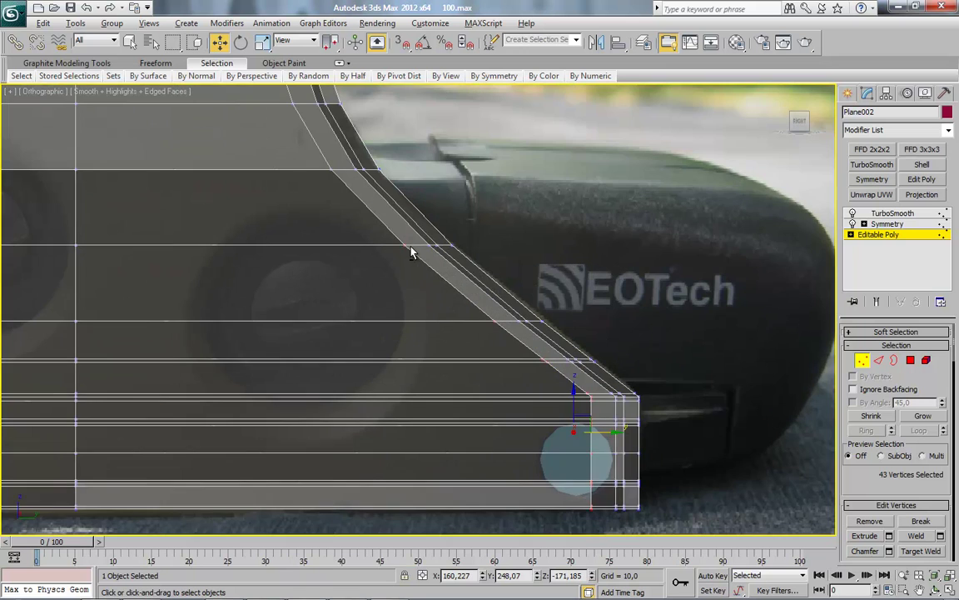
drag(613, 443, 555, 441)
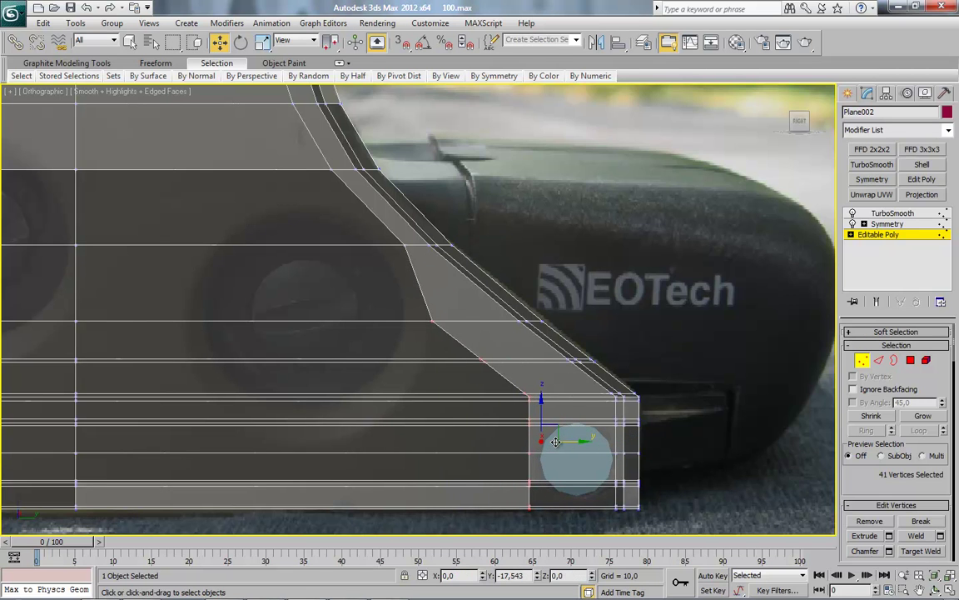
Try selecting and trimming edges at the bracket corner, then clear the edge selection.
key(2)
middle_drag(519, 427, 472, 405)
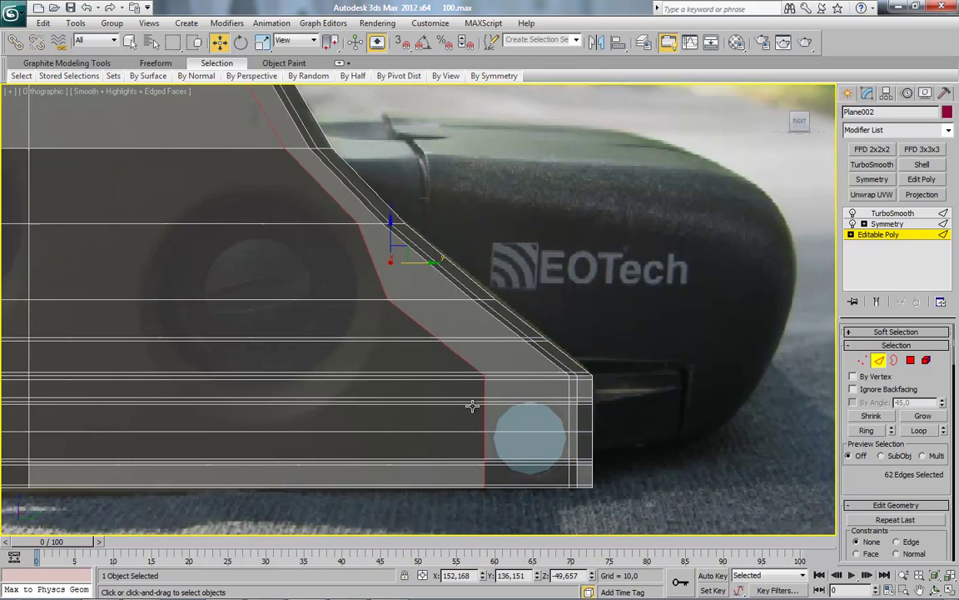
scroll(472, 405, up, 2)
ctrl+click(616, 420)
click(914, 429)
middle_drag(717, 425, 713, 390)
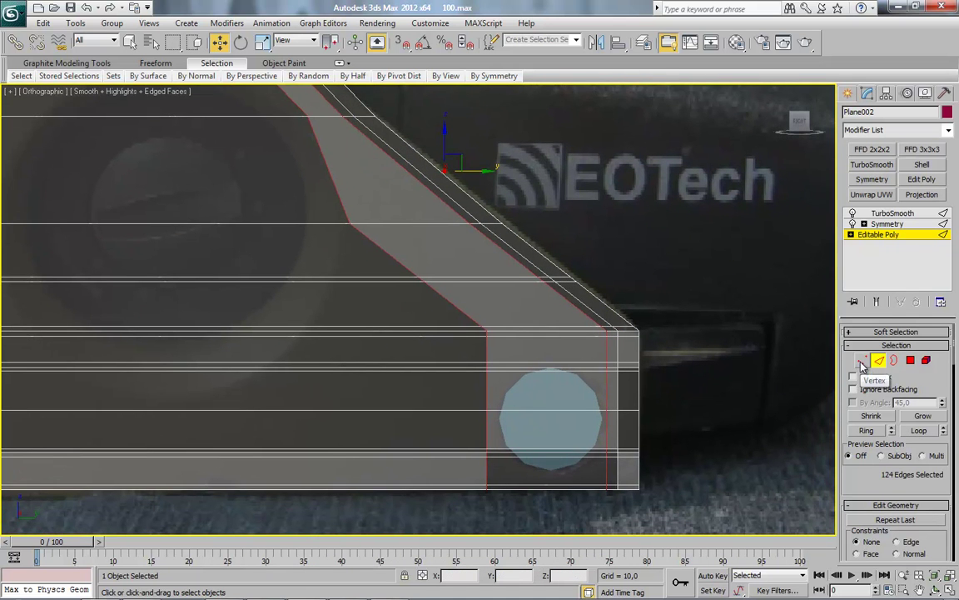
middle_drag(656, 426, 638, 368)
mouse_move(743, 484)
mouse_down()
mouse_move(573, 377)
mouse_move(428, 314)
mouse_move(452, 275)
mouse_up()
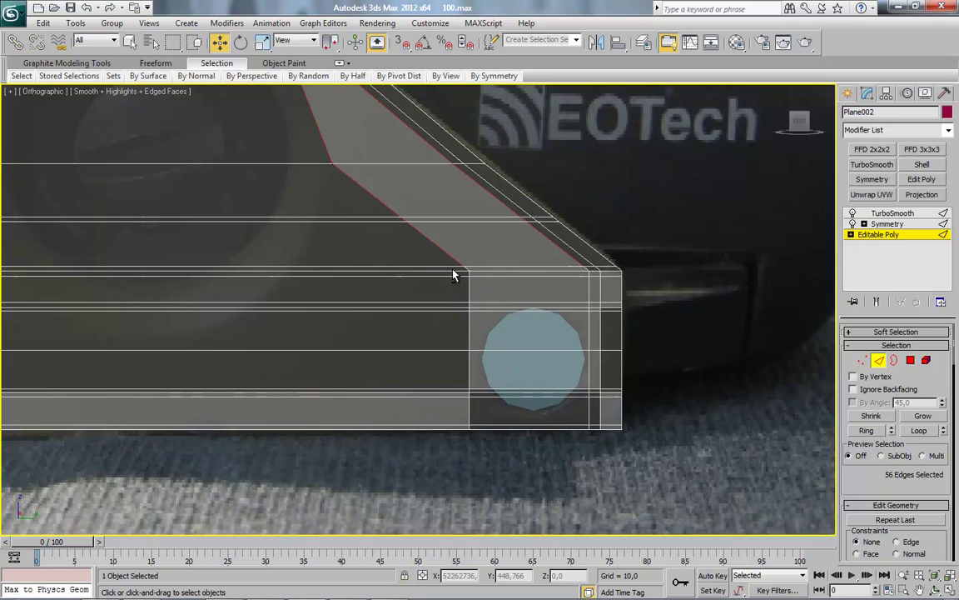
scroll(446, 267, down, 3)
middle_drag(446, 268, 485, 390)
middle_drag(284, 106, 362, 246)
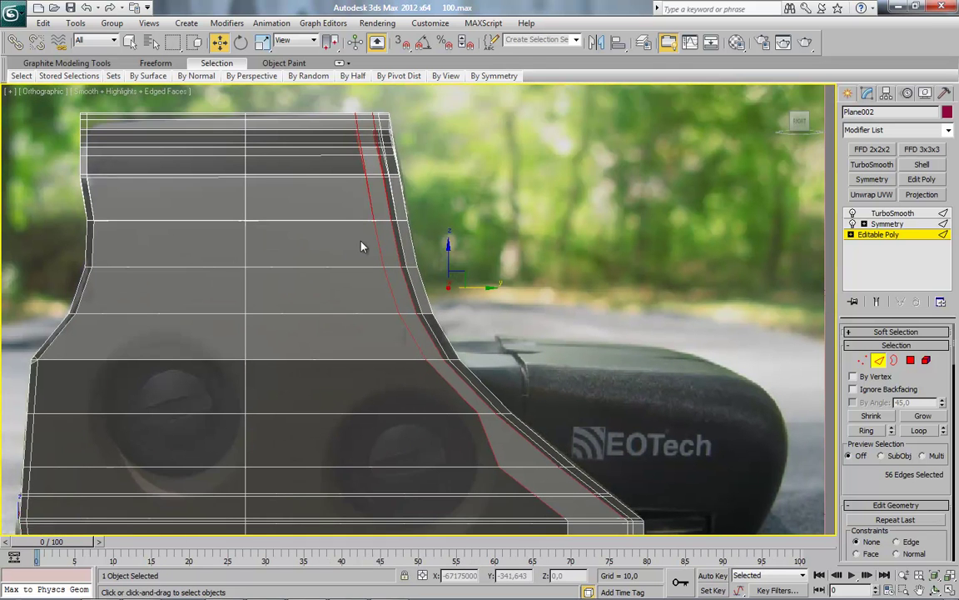
middle_drag(379, 122, 452, 346)
click(464, 324)
scroll(514, 443, up, 5)
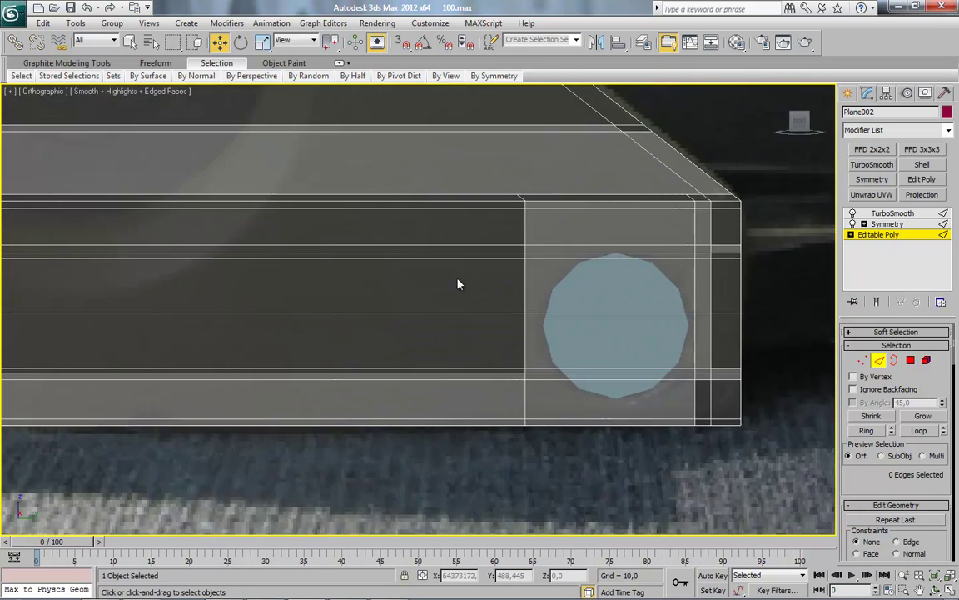
middle_drag(457, 284, 377, 280)
Connect the horizontal edge ring across the hole with 1 segment at Slide 0.
drag(520, 179, 560, 475)
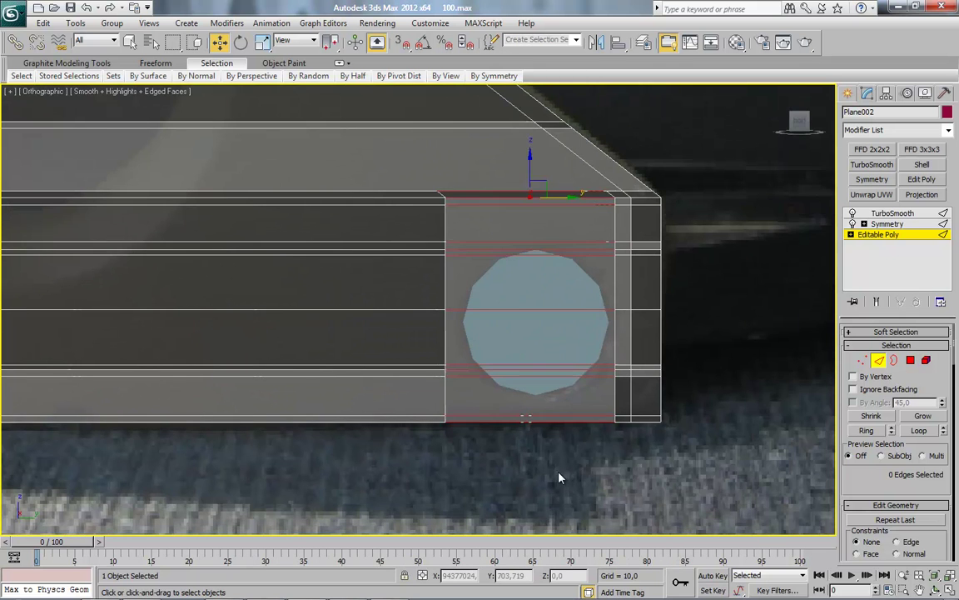
scroll(649, 333, up, 2)
right_click(645, 274)
click(629, 331)
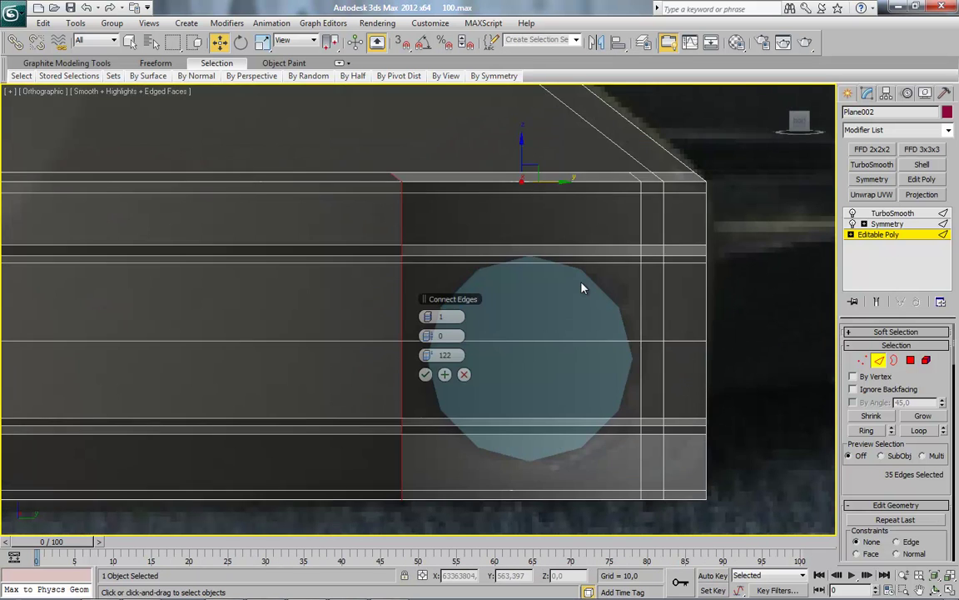
right_click(424, 355)
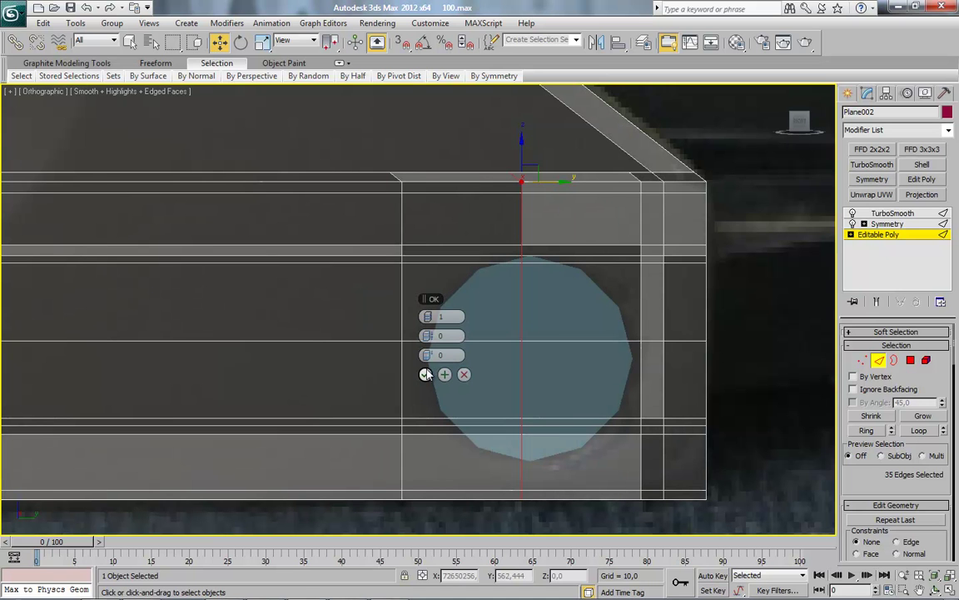
click(426, 375)
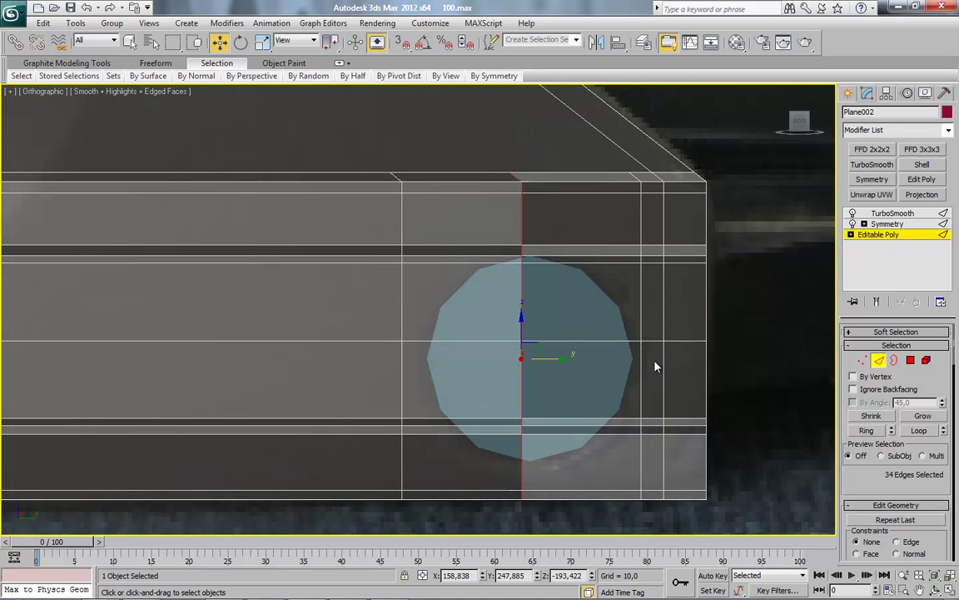
scroll(537, 241, up, 3)
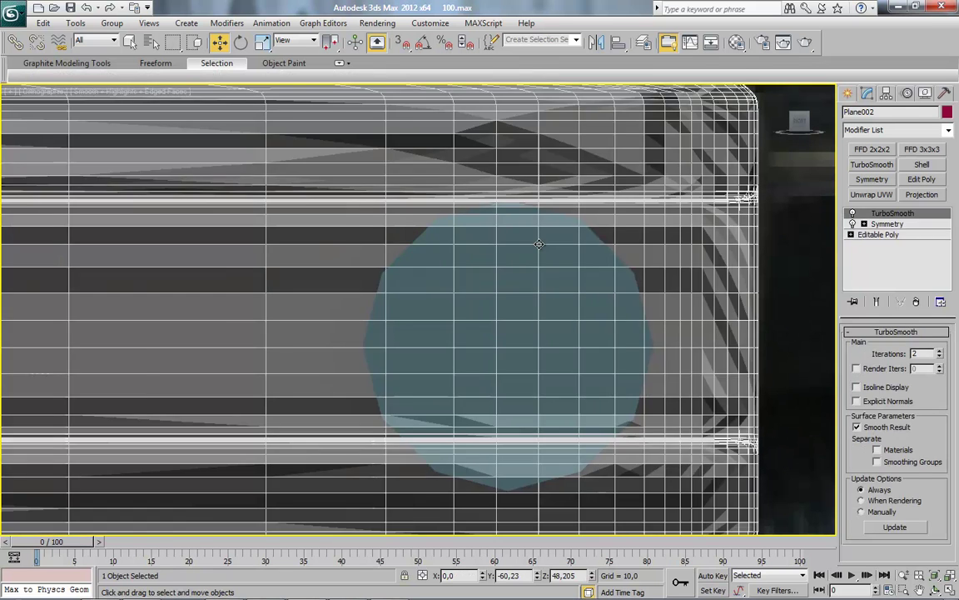
Nudge Cylinder001 left onto the new edge, then return to Plane002's Editable Poly level.
click(539, 244)
click(539, 244)
click(486, 219)
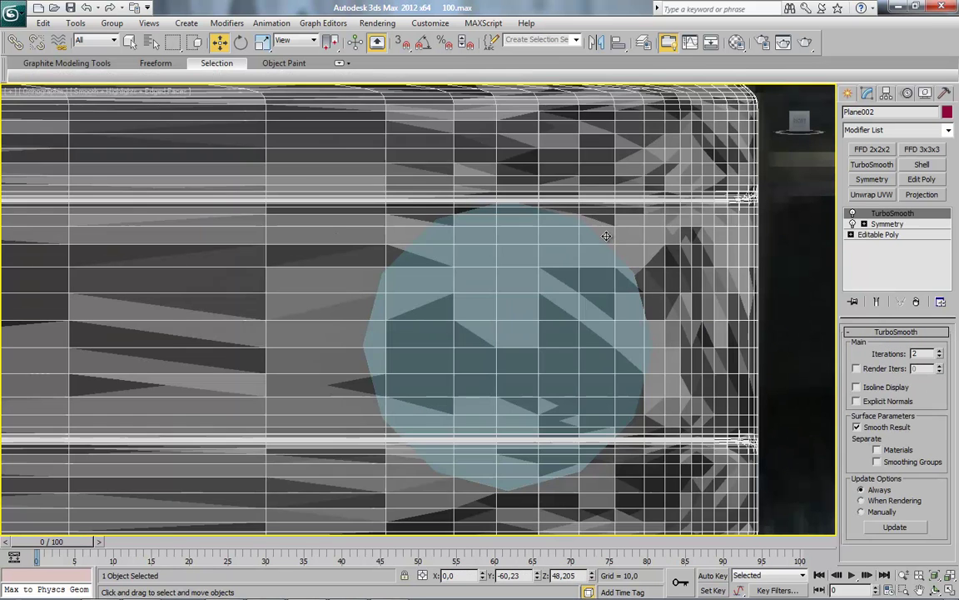
click(853, 225)
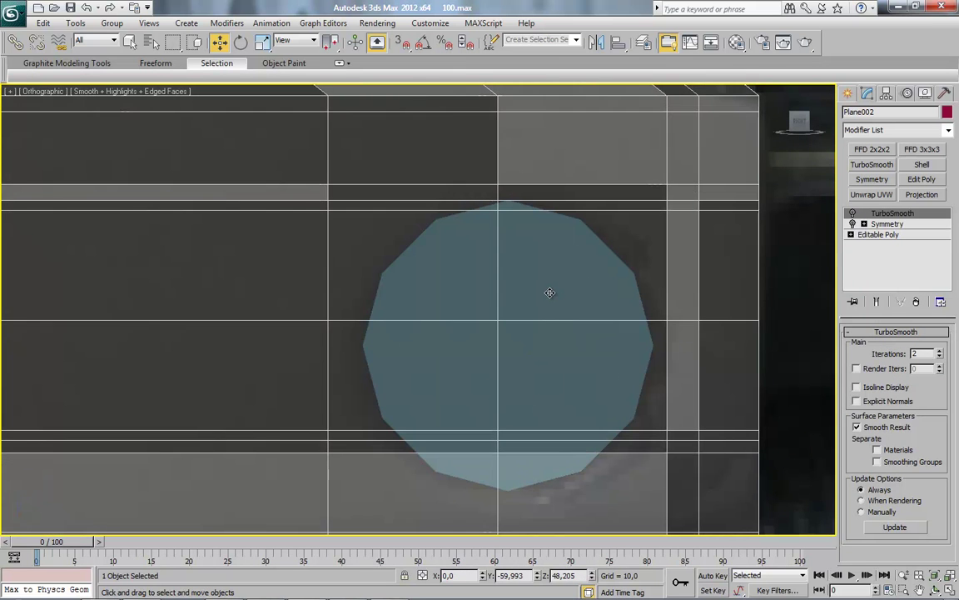
click(550, 292)
drag(545, 346, 533, 346)
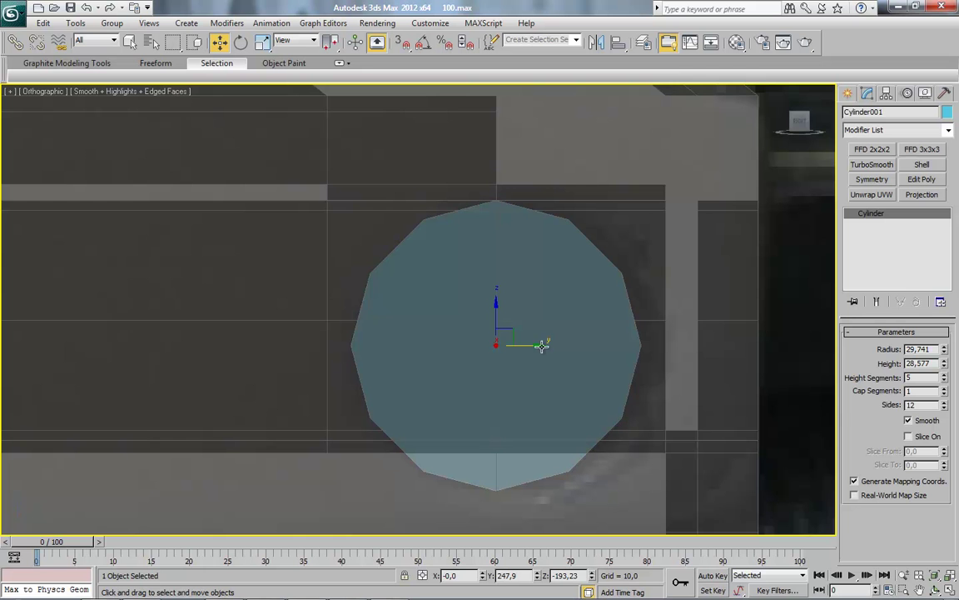
click(677, 308)
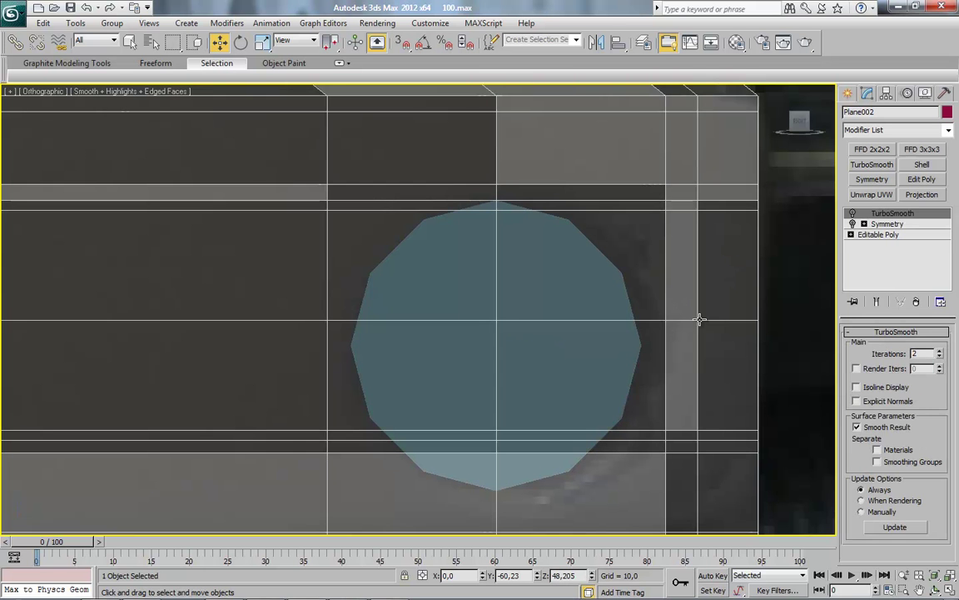
click(881, 236)
Target-weld the extra vertices at the plank end onto their neighbours.
key(1)
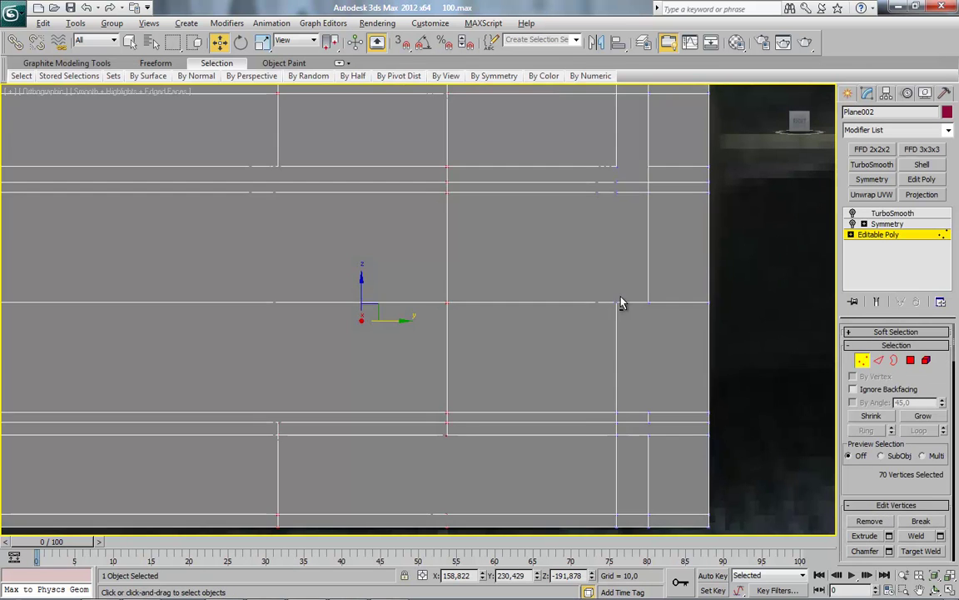
mouse_move(609, 286)
alt+middle_down()
mouse_move(577, 315)
mouse_move(596, 359)
mouse_move(552, 368)
mouse_move(521, 309)
alt+middle_up()
scroll(518, 307, down, 1)
scroll(516, 310, down, 1)
scroll(508, 313, down, 1)
scroll(502, 315, up, 1)
scroll(513, 317, up, 1)
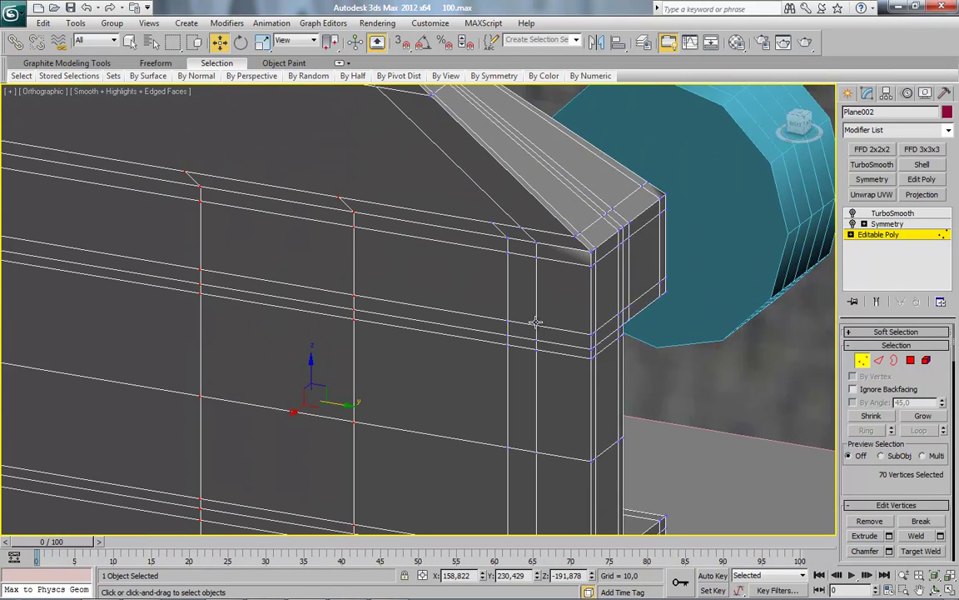
right_click(558, 266)
click(487, 323)
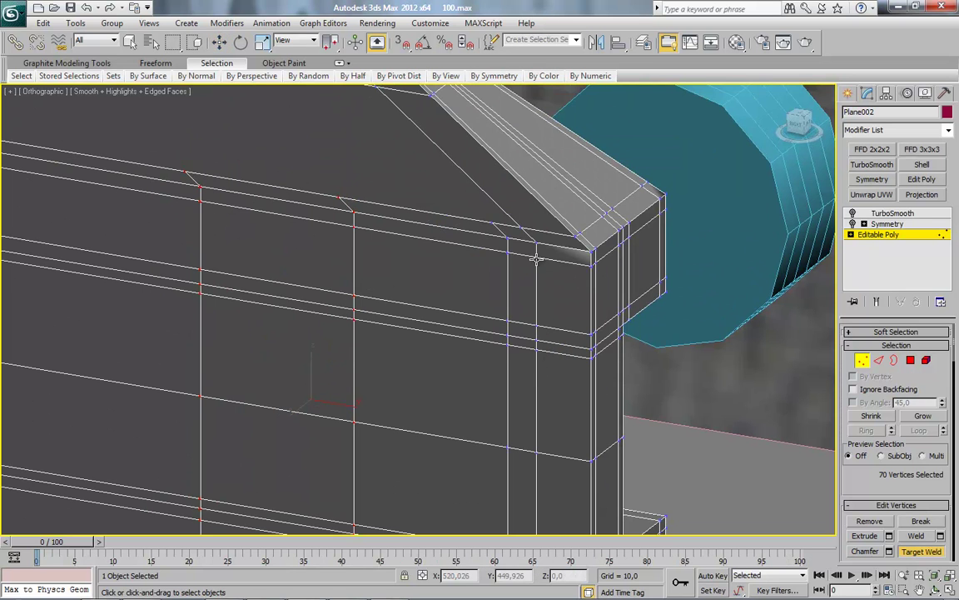
right_click(553, 292)
click(506, 250)
drag(506, 236, 496, 226)
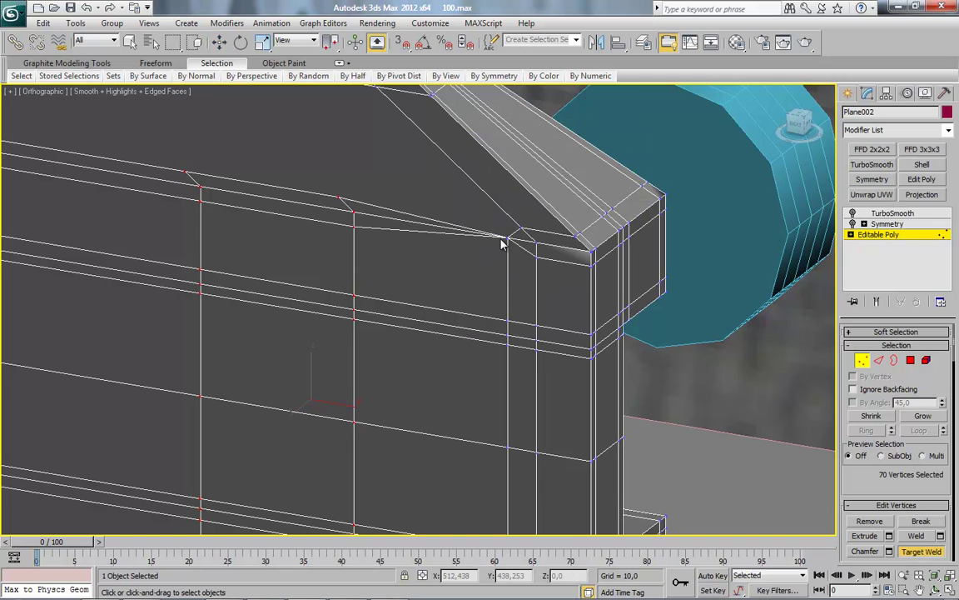
scroll(466, 217, up, 2)
scroll(516, 225, up, 2)
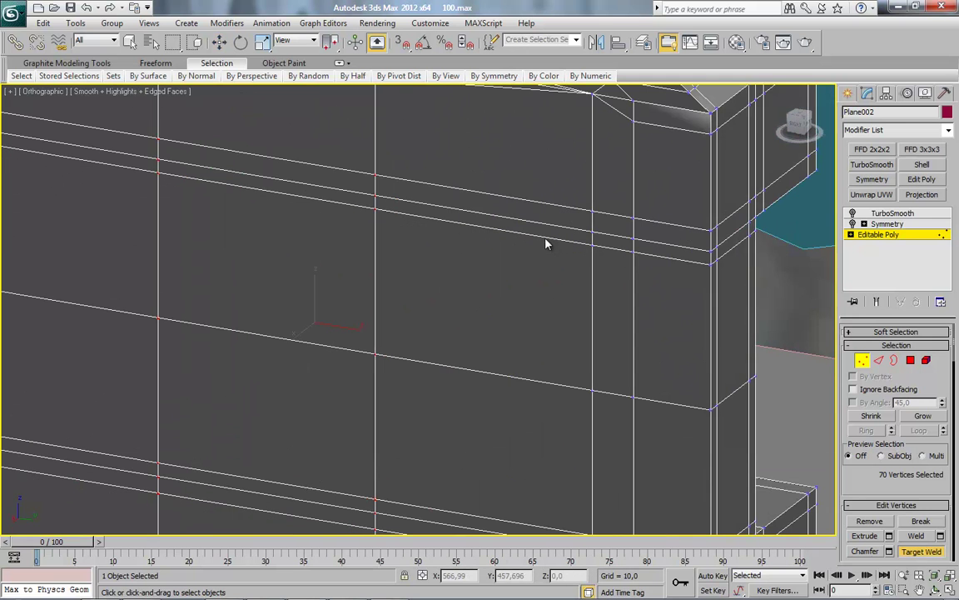
right_click(594, 211)
key(Escape)
click(592, 231)
scroll(592, 230, down, 2)
middle_drag(574, 390, 531, 374)
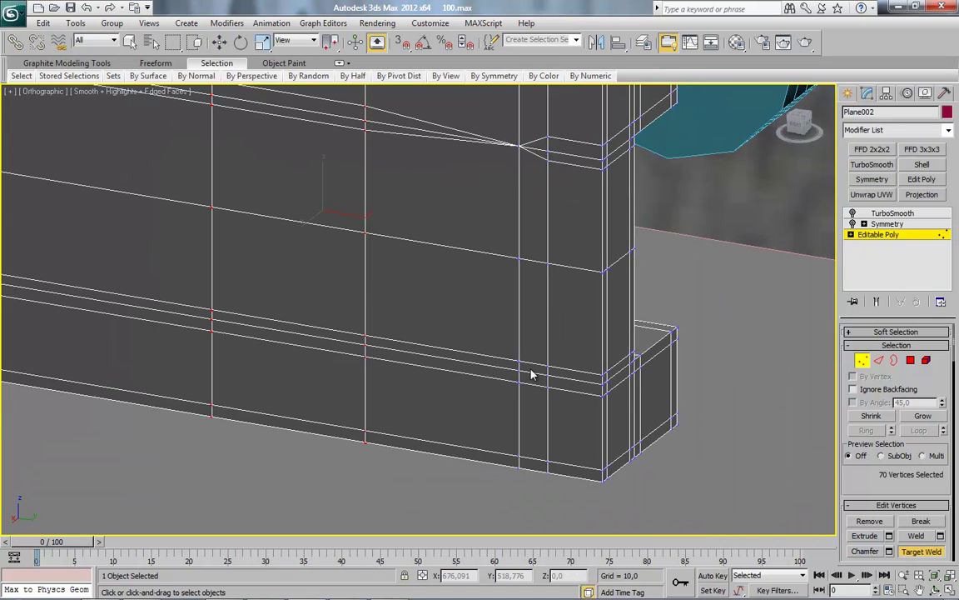
click(520, 367)
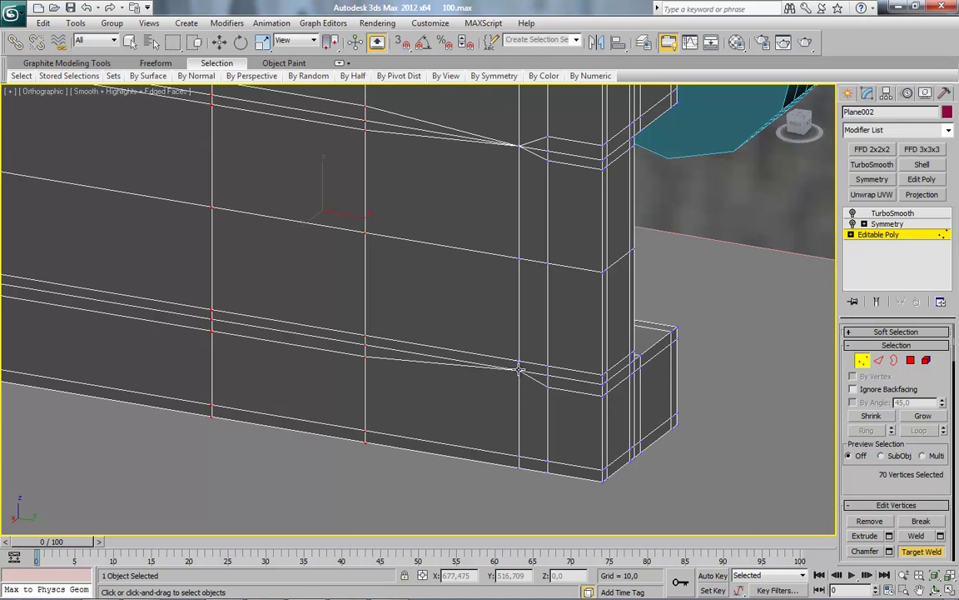
Connect the bottom edge ring with a new edge slid close to the bracket's end.
alt+middle_drag(355, 252, 497, 266)
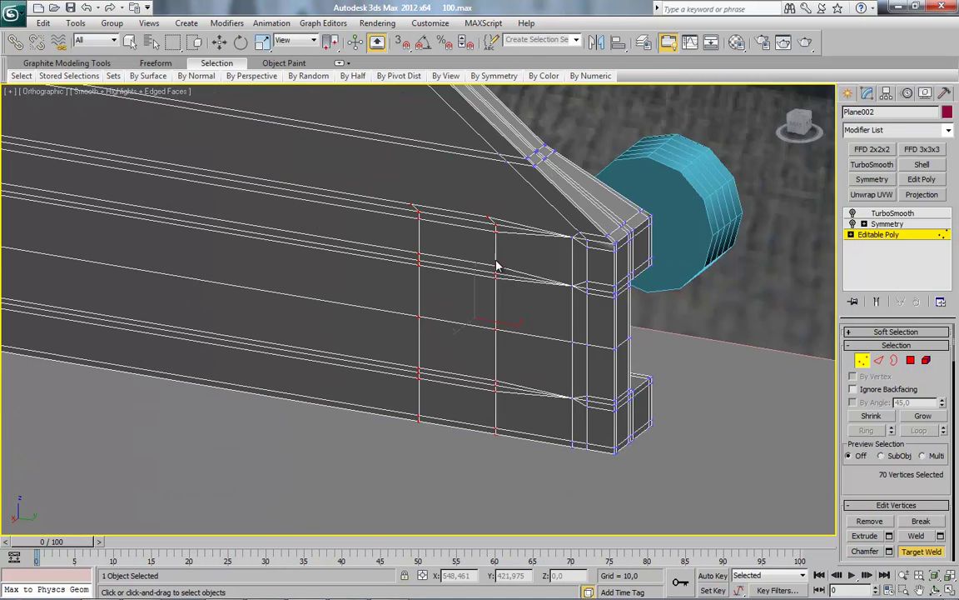
scroll(479, 260, up, 4)
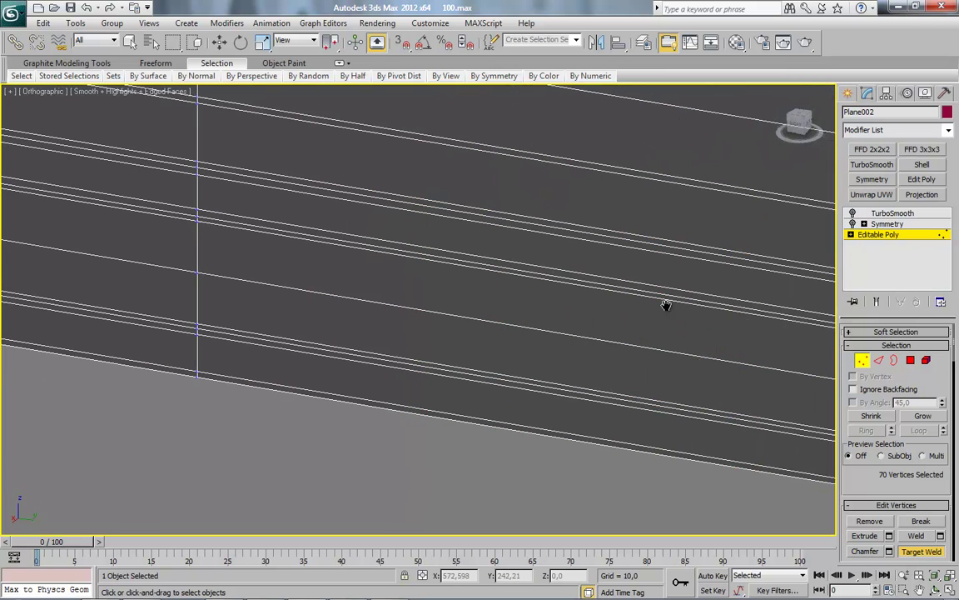
mouse_move(664, 304)
middle_down()
mouse_move(407, 285)
mouse_move(453, 288)
middle_up()
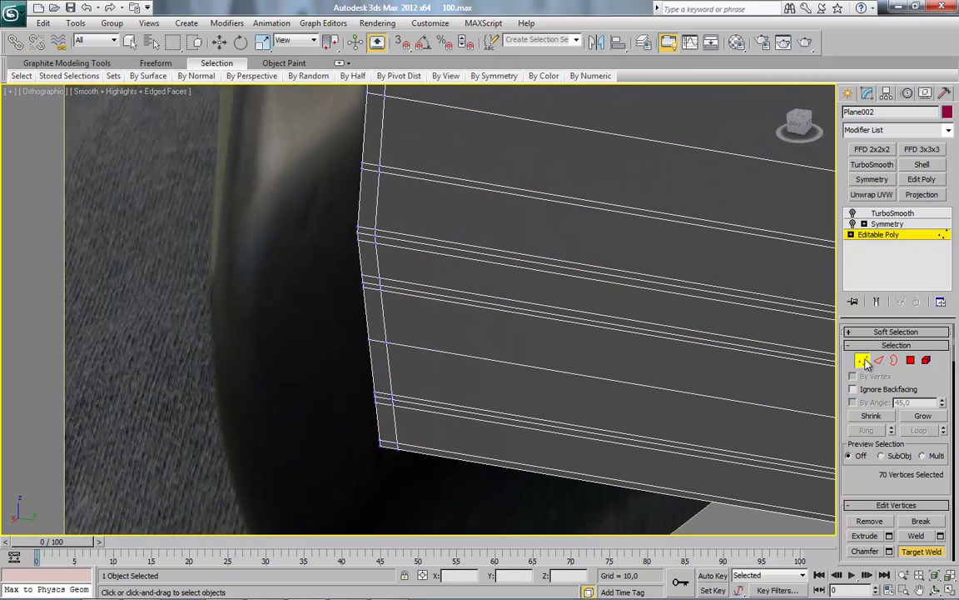
key(2)
key(w)
click(596, 397)
click(599, 433)
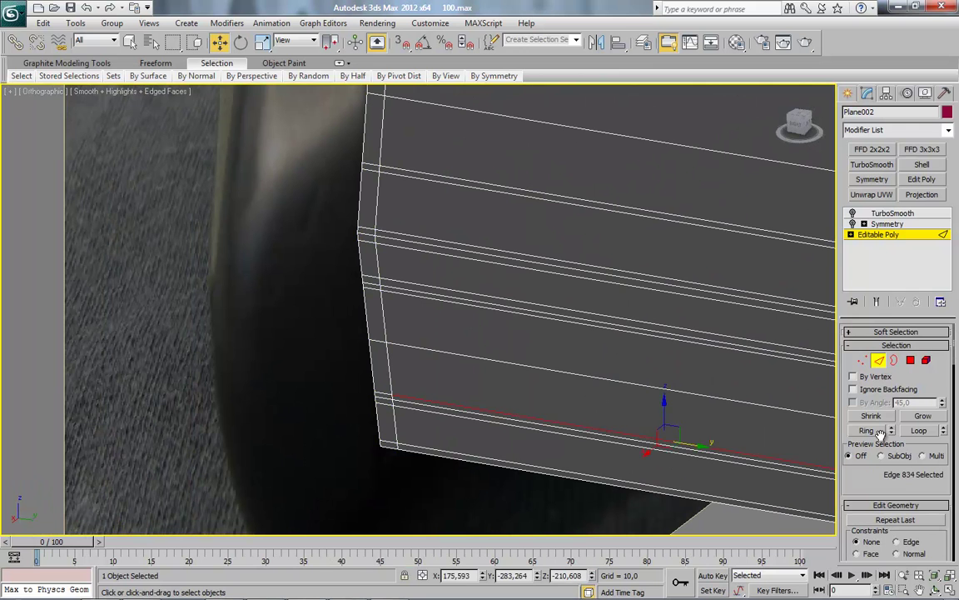
key(alt+r)
right_click(618, 254)
click(548, 302)
drag(428, 354, 679, 356)
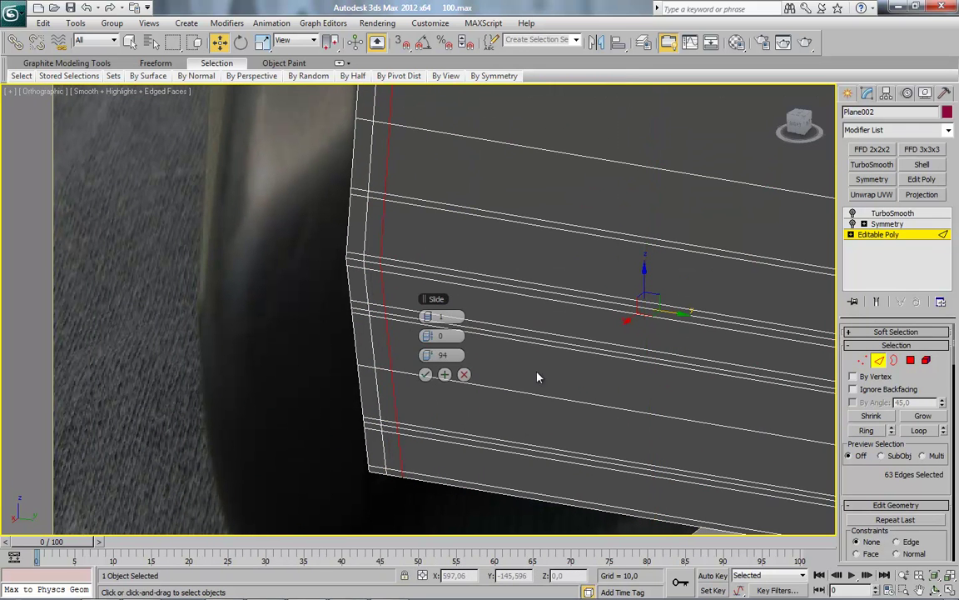
click(426, 374)
Target-weld the remaining stray vertices so the new edges converge at single corners.
key(1)
scroll(421, 294, up, 2)
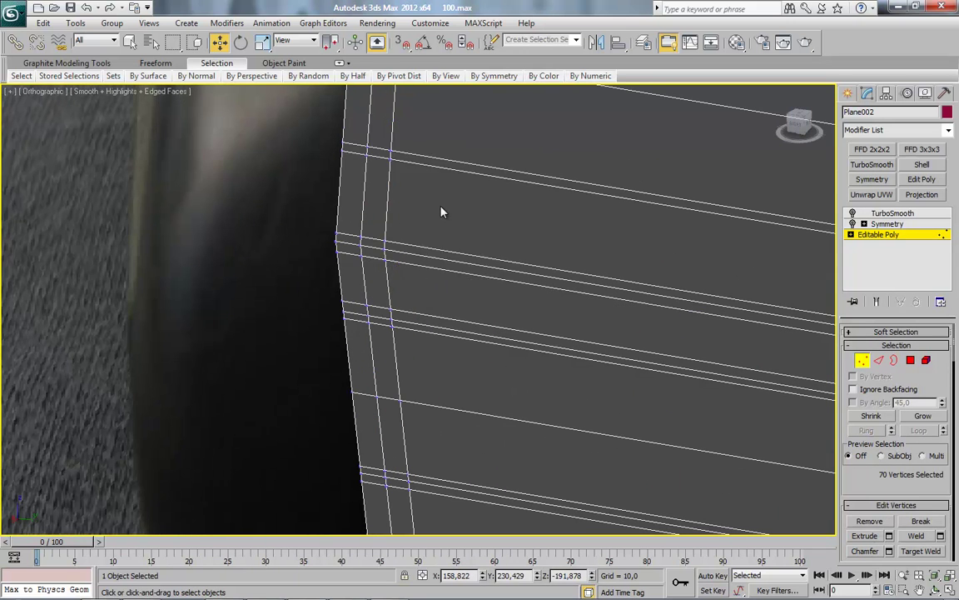
right_click(441, 210)
click(367, 217)
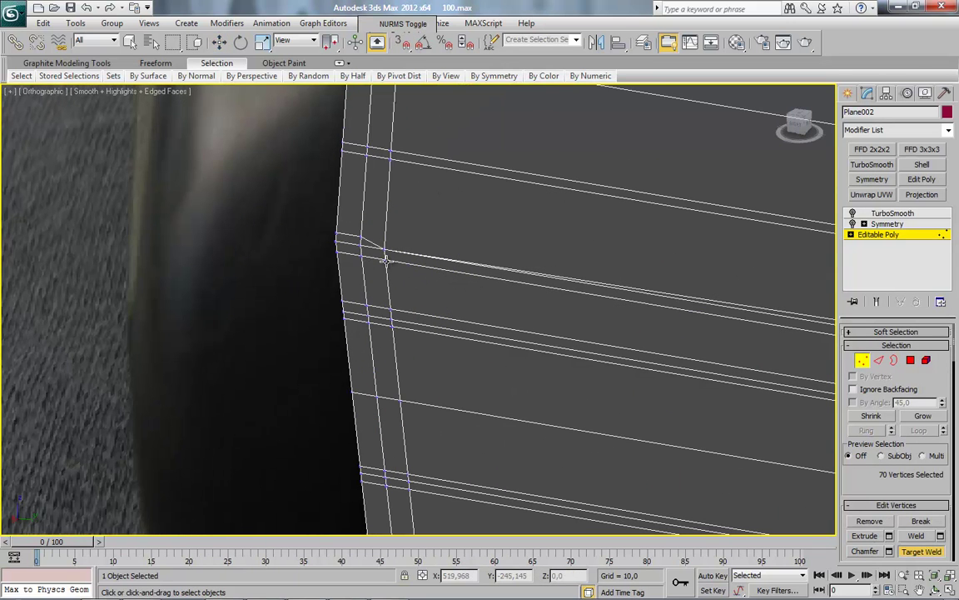
click(385, 247)
click(391, 309)
click(390, 319)
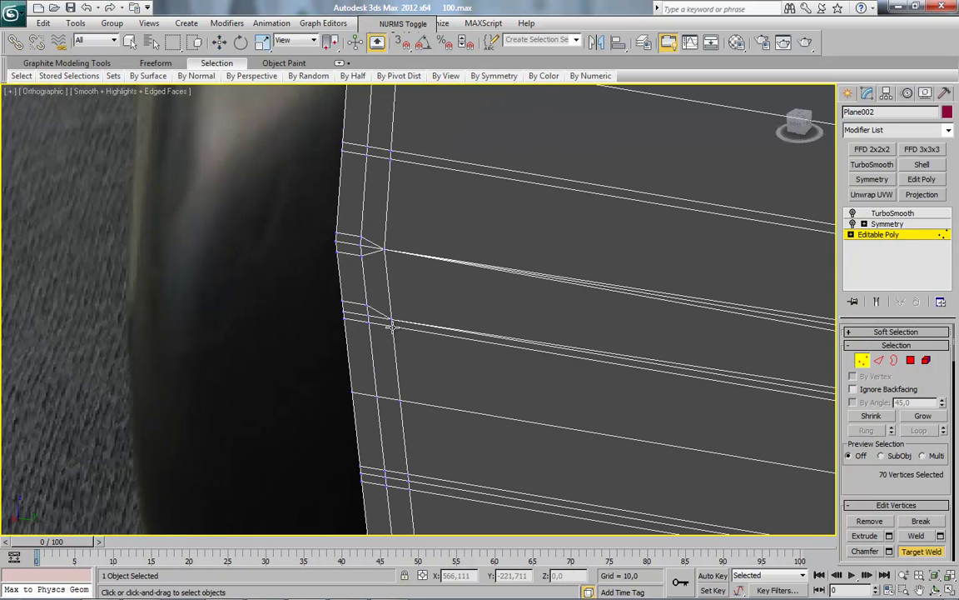
click(391, 327)
click(408, 478)
mouse_move(409, 495)
alt+middle_down()
mouse_move(439, 432)
mouse_move(582, 403)
mouse_move(383, 358)
alt+middle_up()
scroll(383, 359, up, 2)
scroll(409, 347, up, 2)
Select edges on the plank end, extend them into full loops, then clear the selection.
click(878, 360)
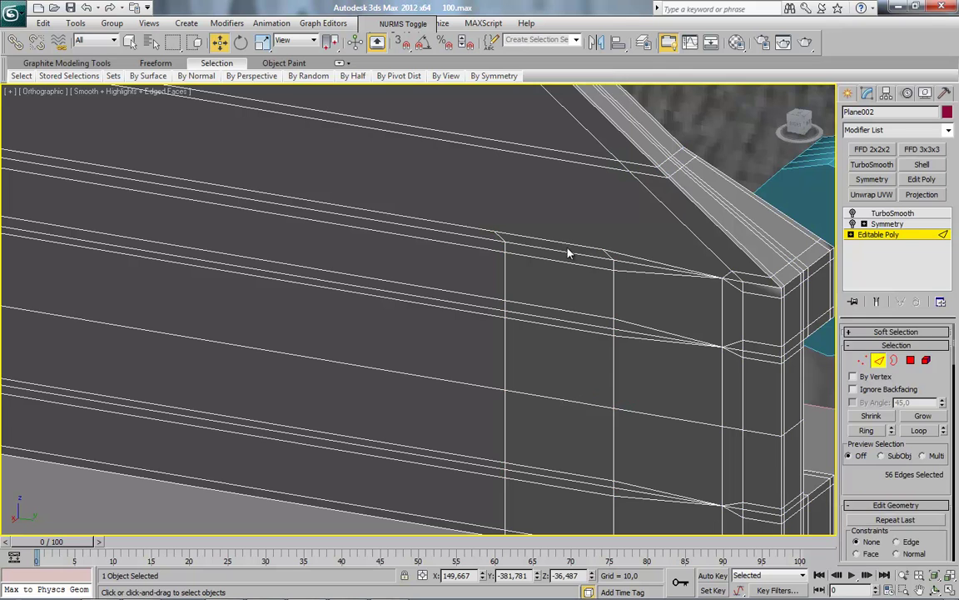
click(561, 247)
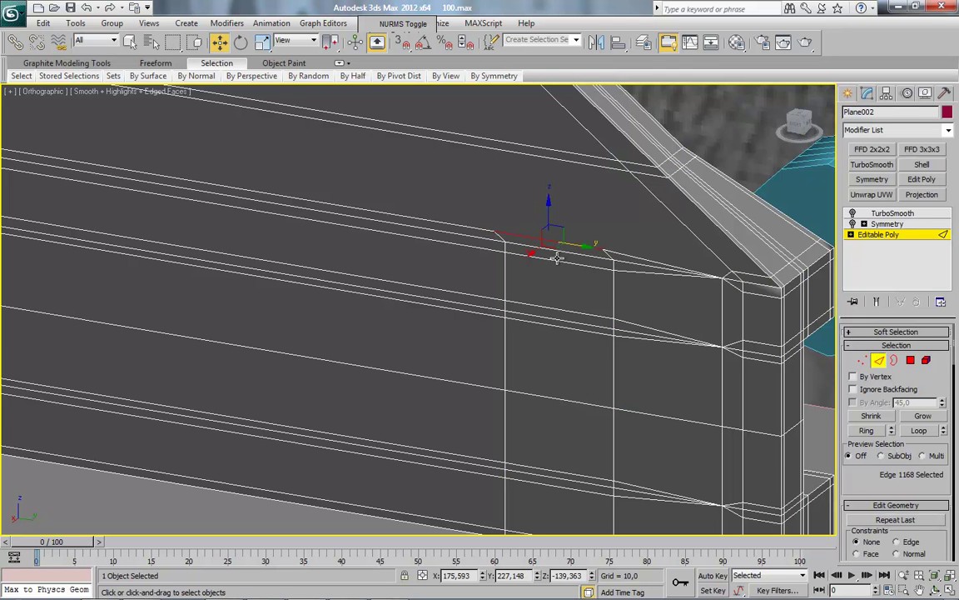
ctrl+click(552, 313)
ctrl+click(554, 474)
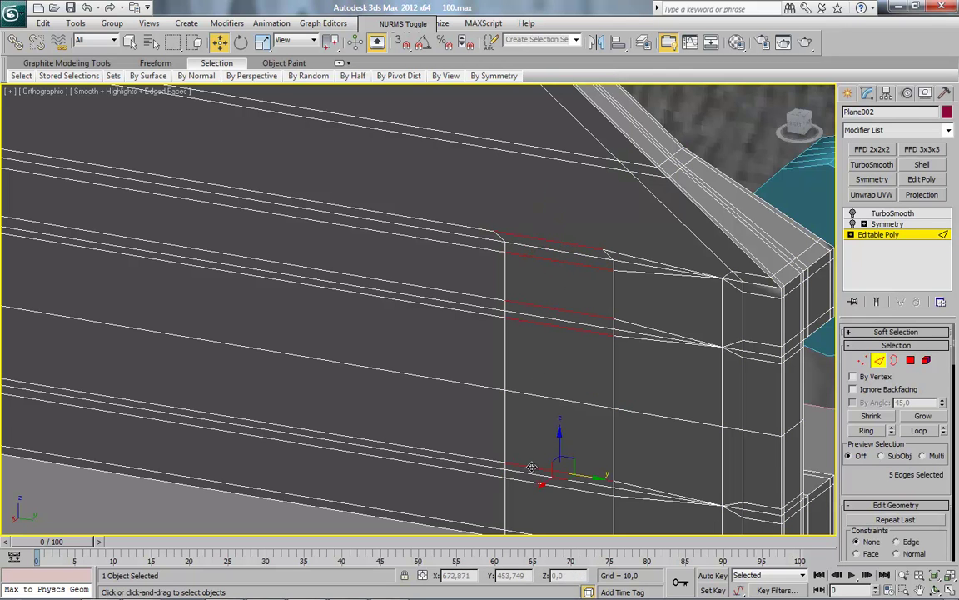
click(919, 431)
alt+middle_drag(716, 404, 543, 366)
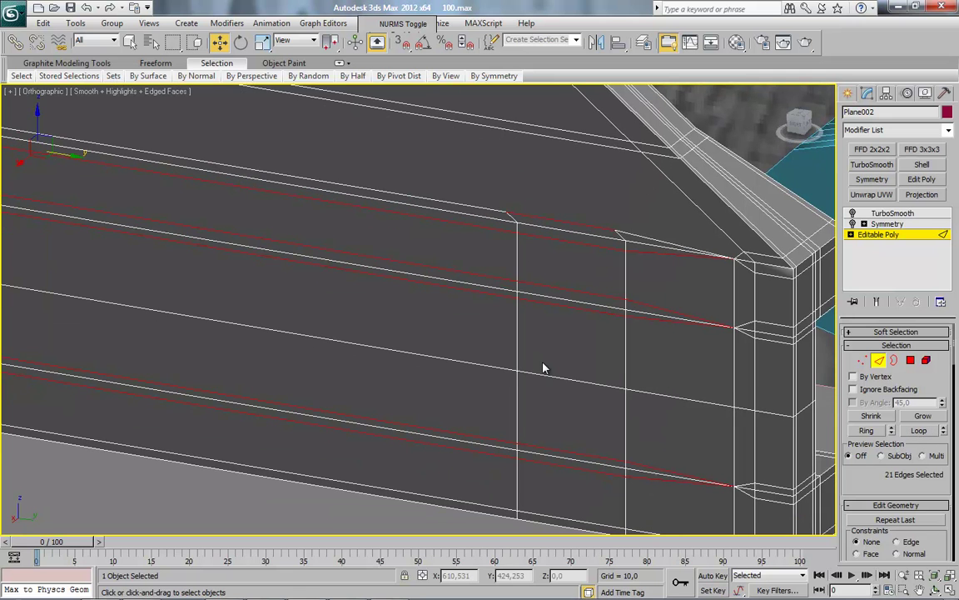
click(543, 367)
scroll(544, 364, down, 5)
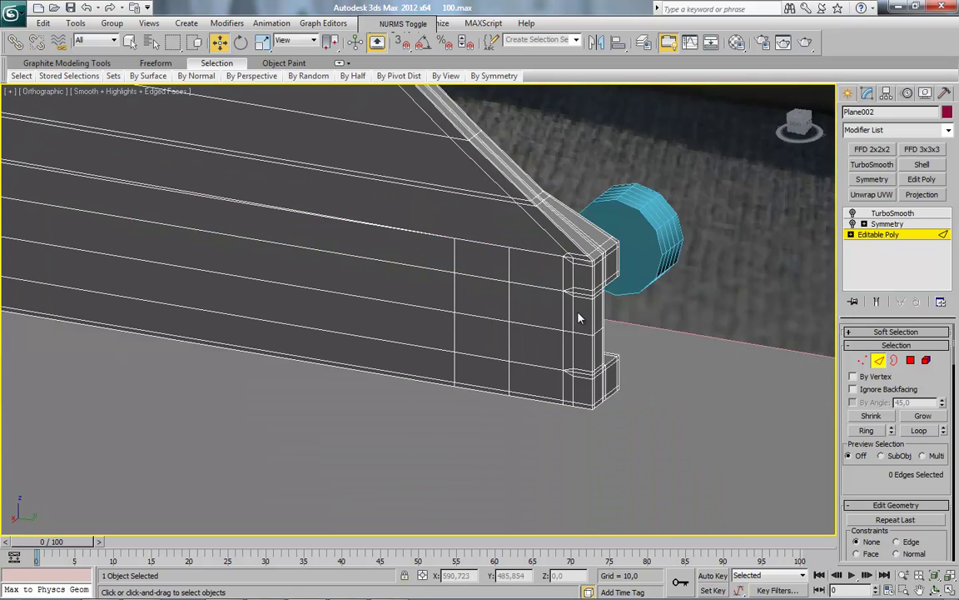
Preview the plank end with TurboSmooth shown, then switch back to the coarse cage.
alt+middle_drag(578, 315, 486, 343)
alt+middle_drag(808, 159, 833, 163)
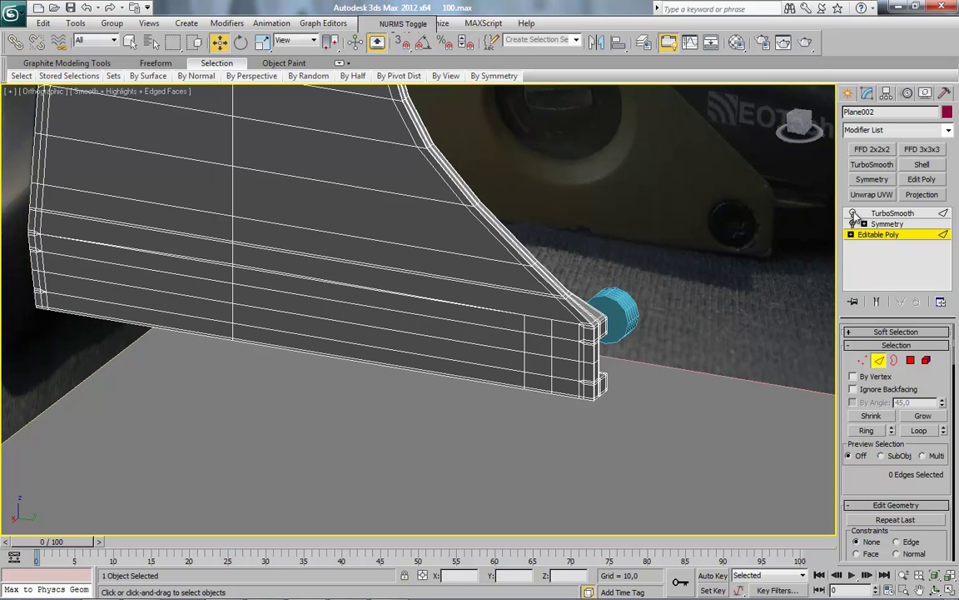
click(698, 431)
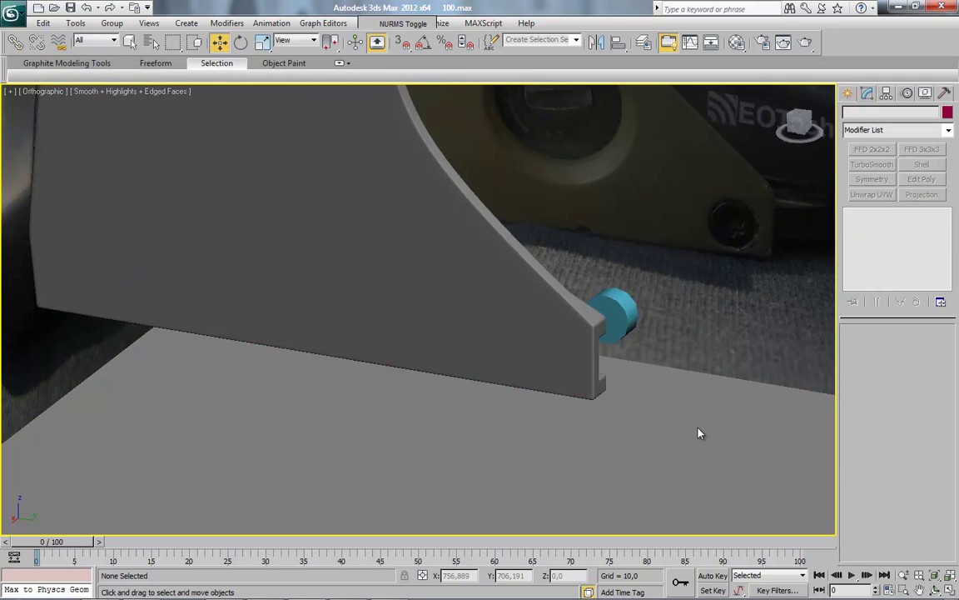
alt+middle_drag(696, 433, 561, 383)
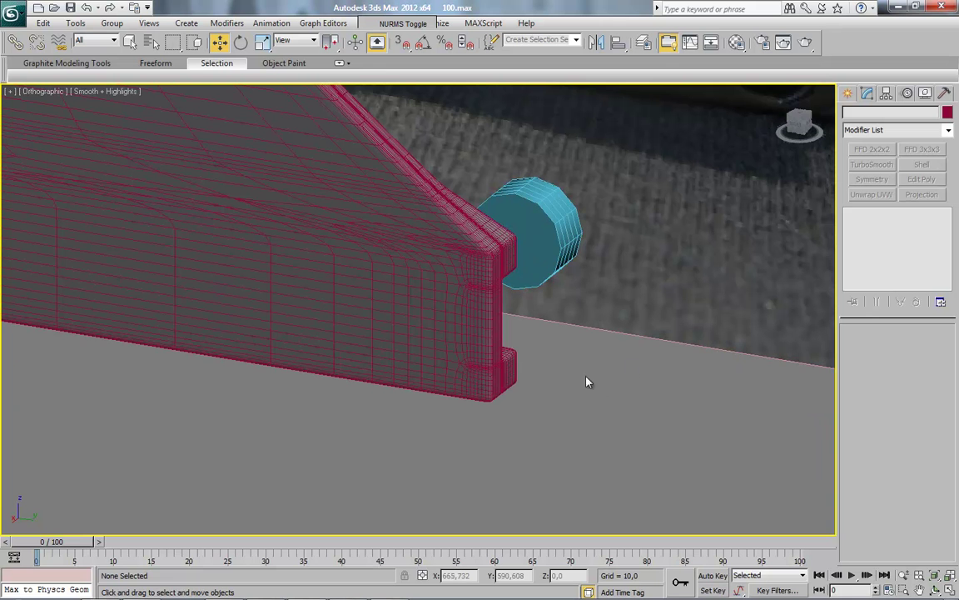
key(ctrl+z)
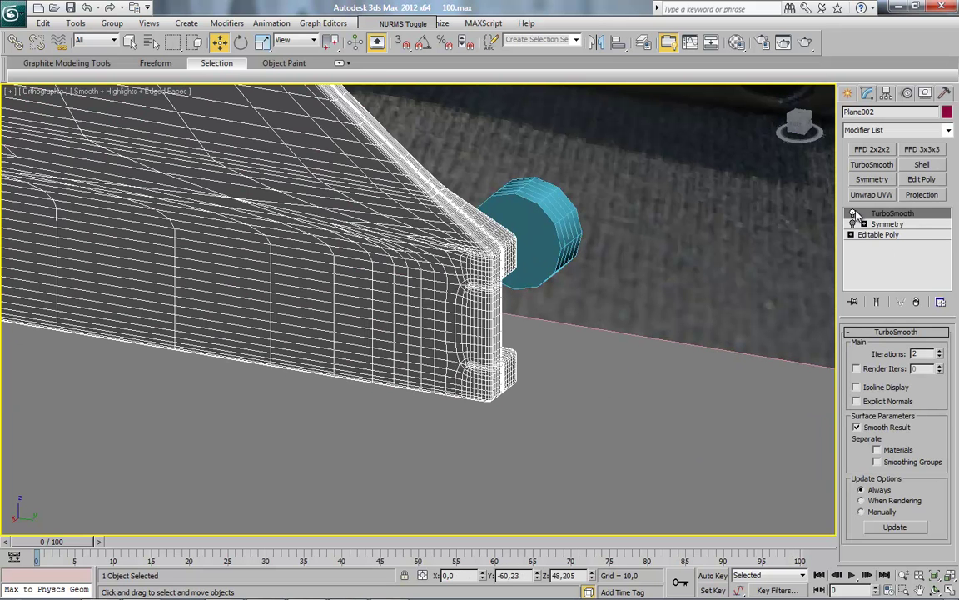
click(853, 215)
In the Right view, move Cylinder001 down to centre it over the hole.
click(791, 119)
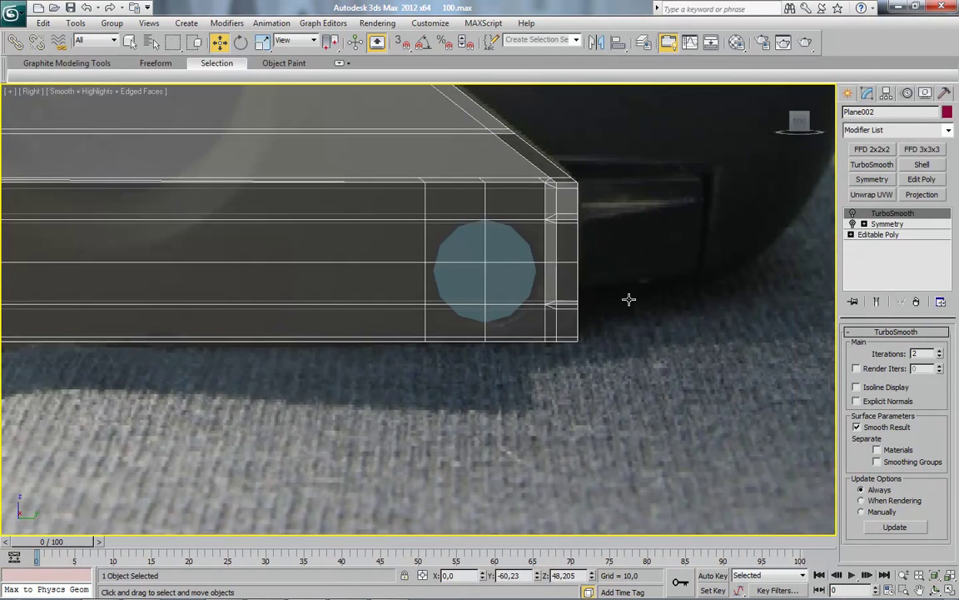
scroll(618, 317, up, 1)
scroll(618, 318, up, 1)
scroll(617, 321, up, 1)
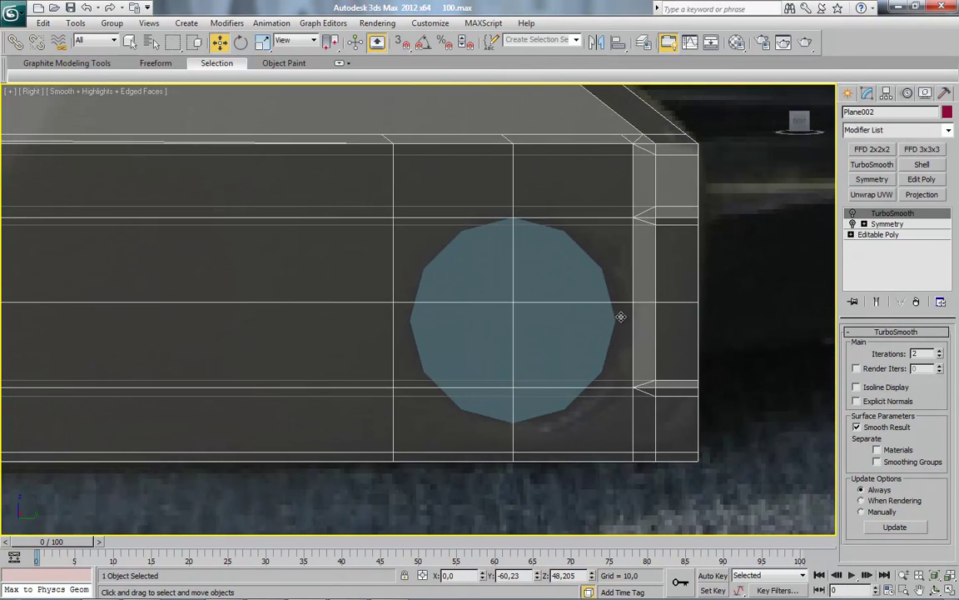
scroll(616, 323, up, 1)
scroll(573, 277, down, 1)
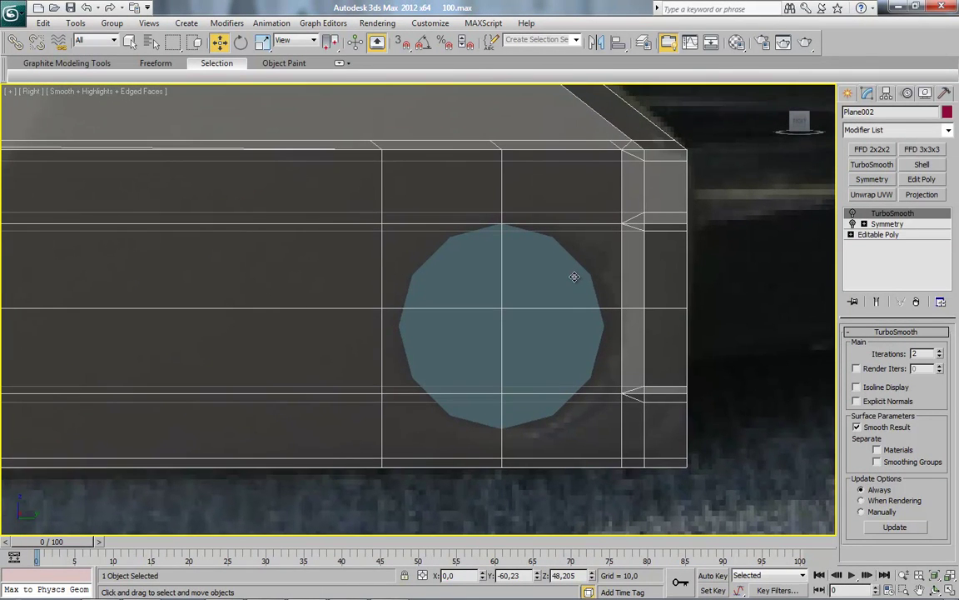
middle_drag(573, 264, 578, 246)
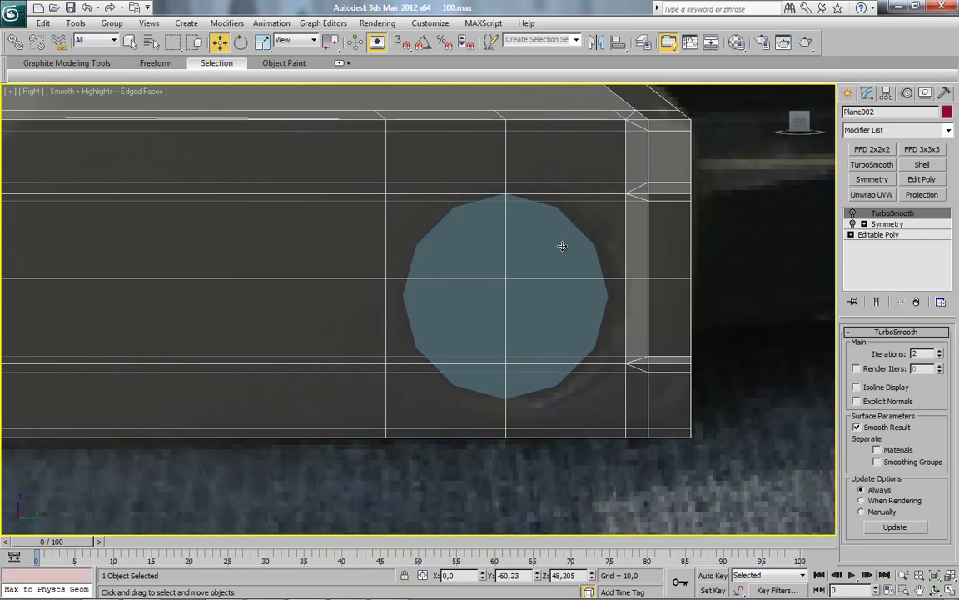
click(562, 245)
drag(515, 261, 505, 277)
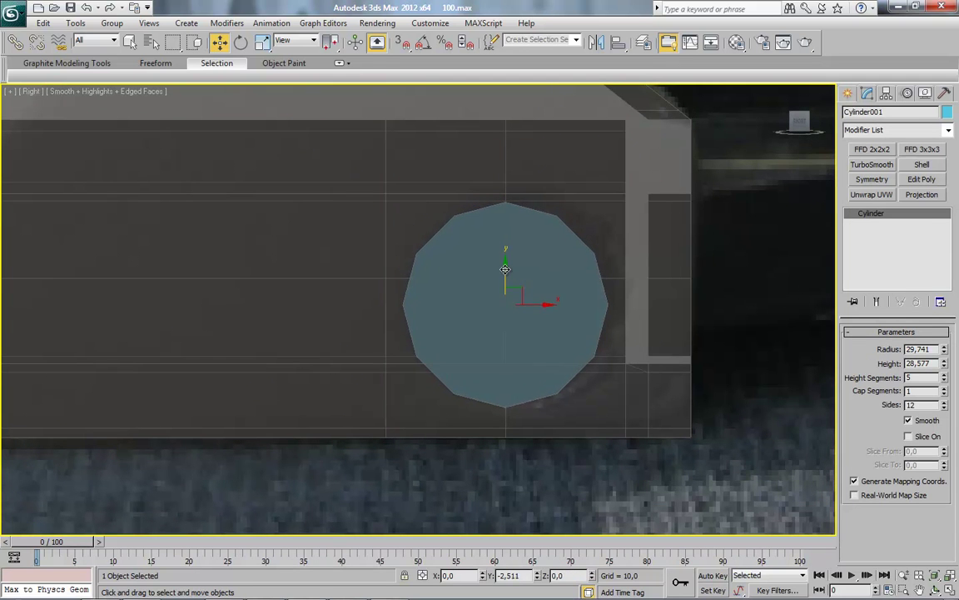
In Plane002's Editable Poly Polygon mode, select polygons around the hole with see-through off.
click(622, 258)
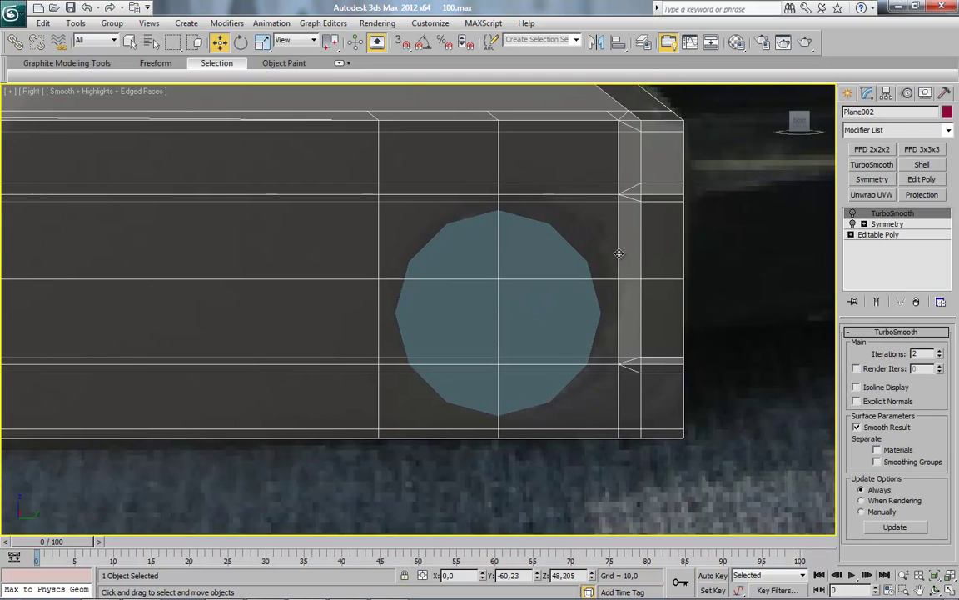
click(878, 234)
key(4)
click(456, 232)
key(alt+x)
ctrl+click(544, 247)
ctrl+click(533, 321)
Select the six polygons around the hole, invert the selection and delete the rest of the plank.
ctrl+click(483, 325)
ctrl+click(465, 387)
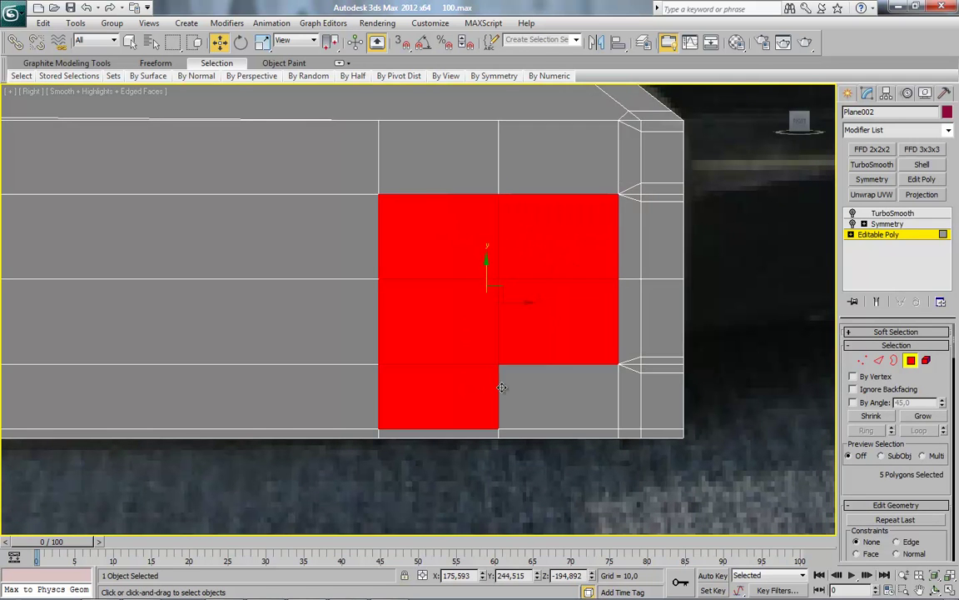
ctrl+click(525, 384)
key(ctrl+i)
mouse_move(527, 386)
alt+middle_down()
mouse_move(312, 298)
mouse_move(367, 294)
mouse_move(327, 319)
alt+middle_up()
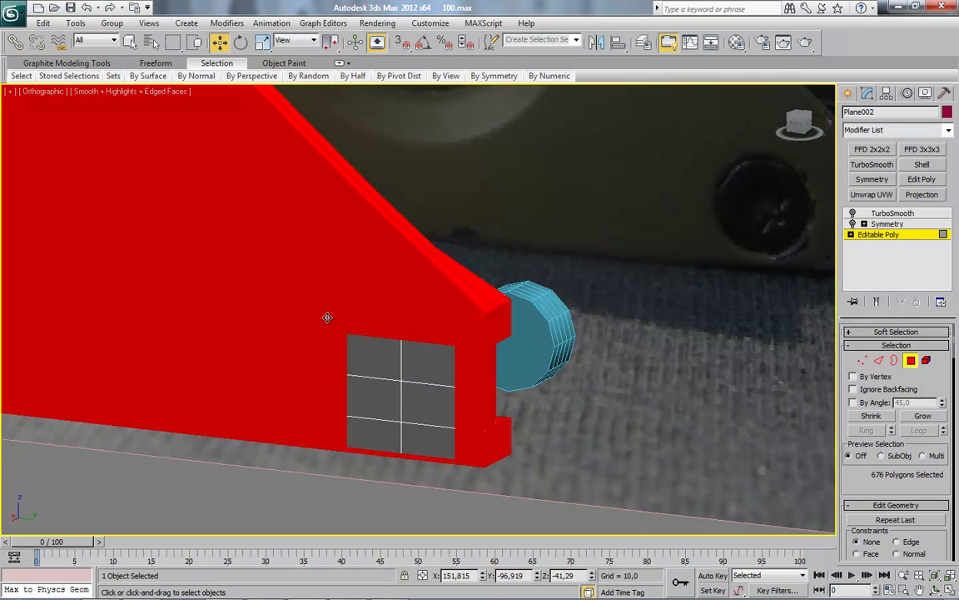
key(Delete)
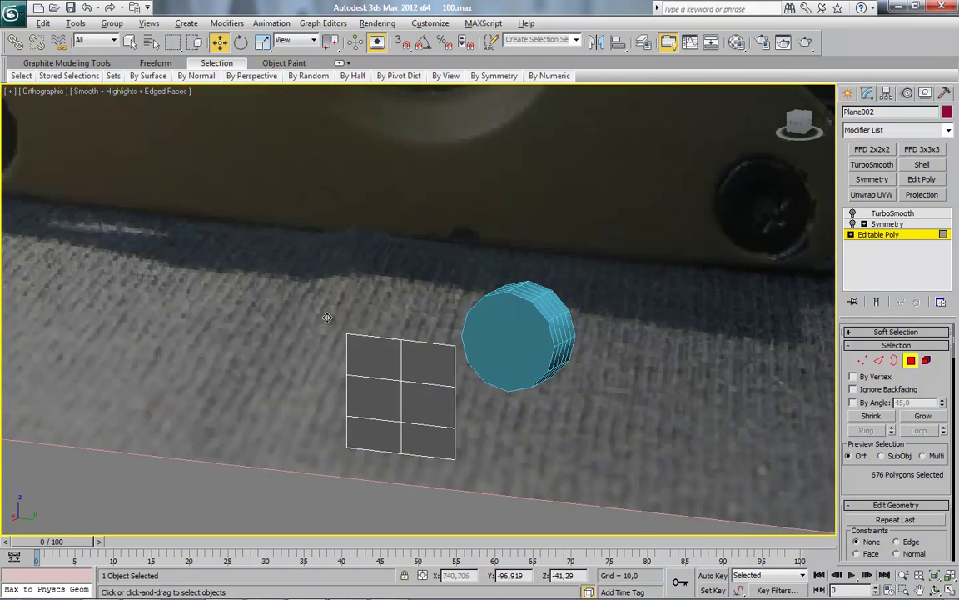
Frame the remaining patch in the side view with See-Through enabled.
key(z)
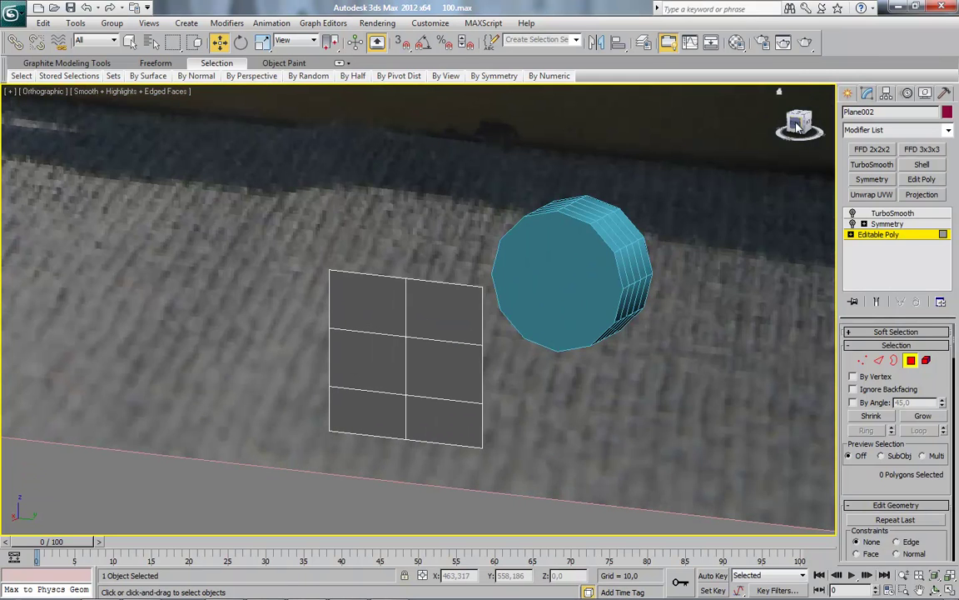
click(799, 125)
key(alt+x)
Select the patch's vertices along its left and right sides.
key(z)
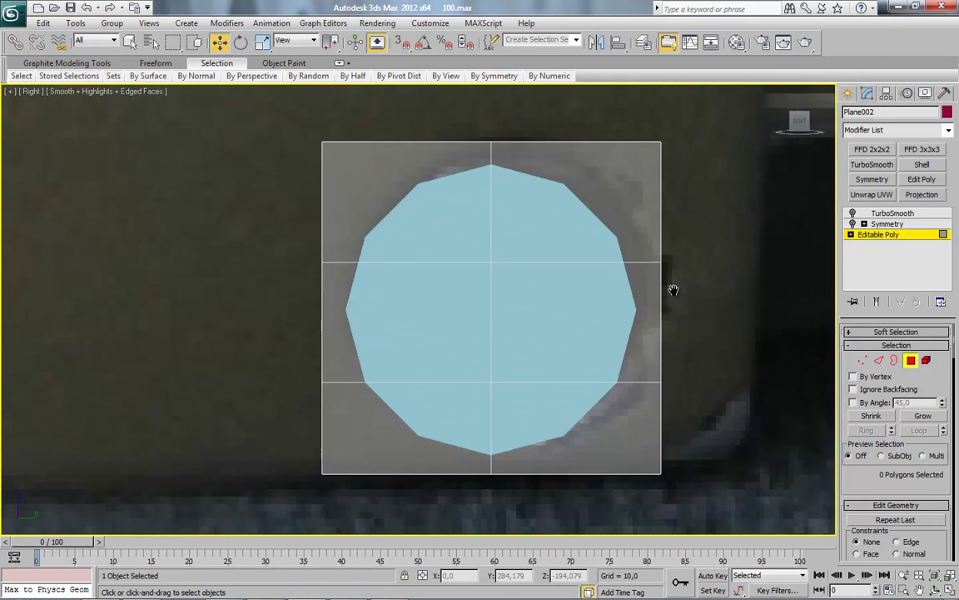
click(861, 360)
mouse_move(292, 124)
mouse_down()
mouse_move(338, 300)
mouse_move(333, 458)
mouse_up()
ctrl+drag(685, 466, 655, 96)
ctrl+drag(333, 188, 688, 365)
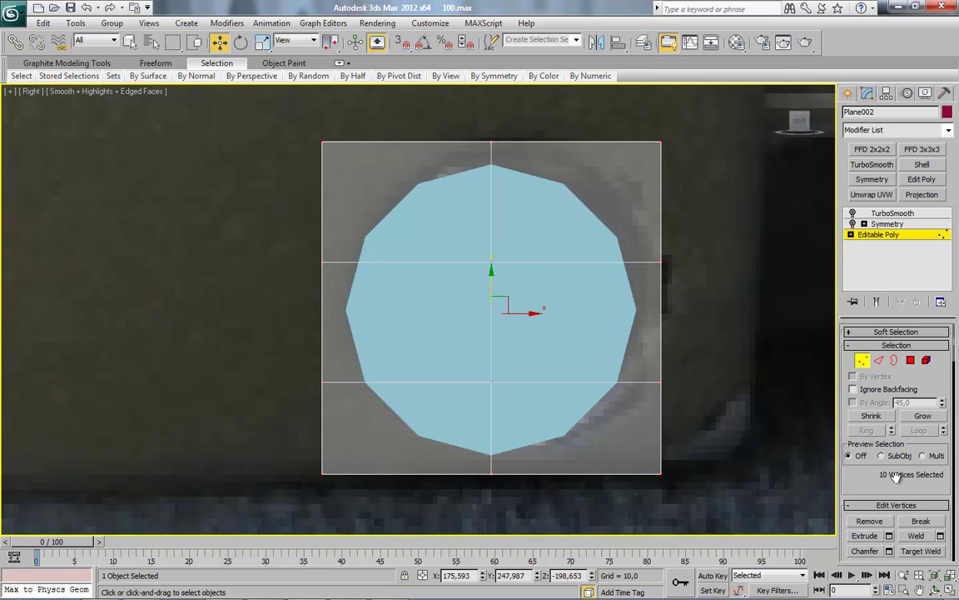
click(862, 363)
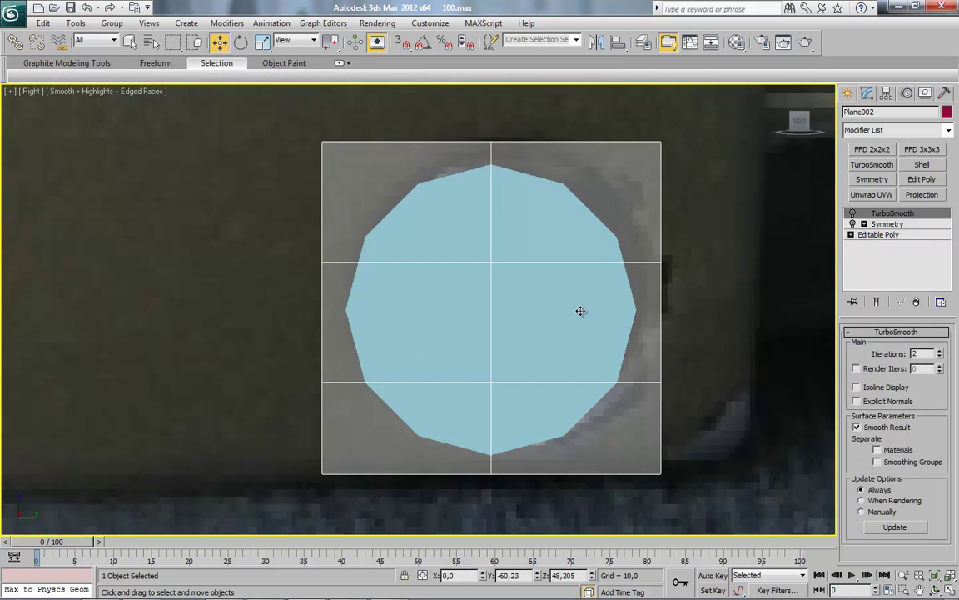
Reduce Cylinder001 to 10 sides.
click(580, 311)
double_click(944, 408)
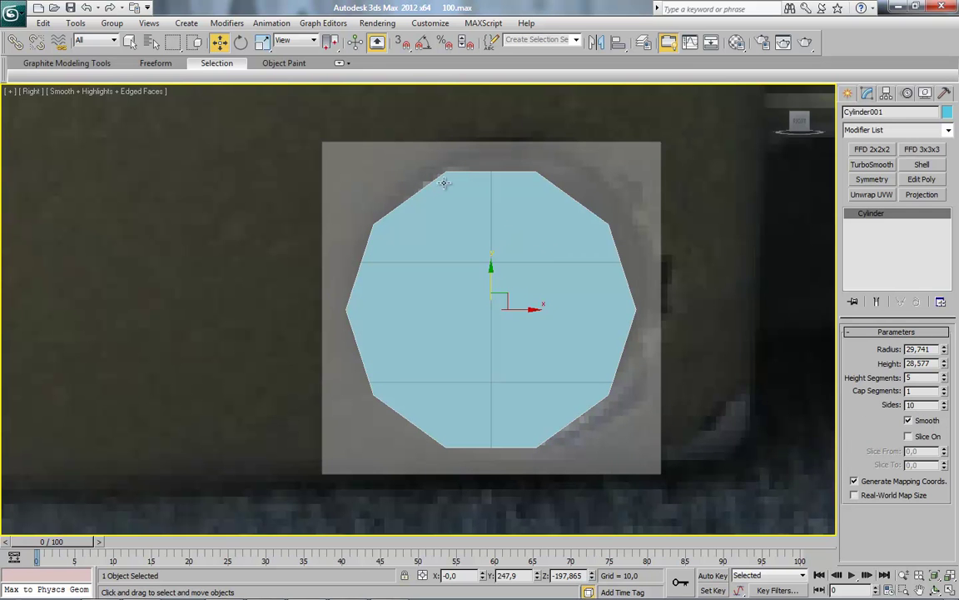
click(240, 42)
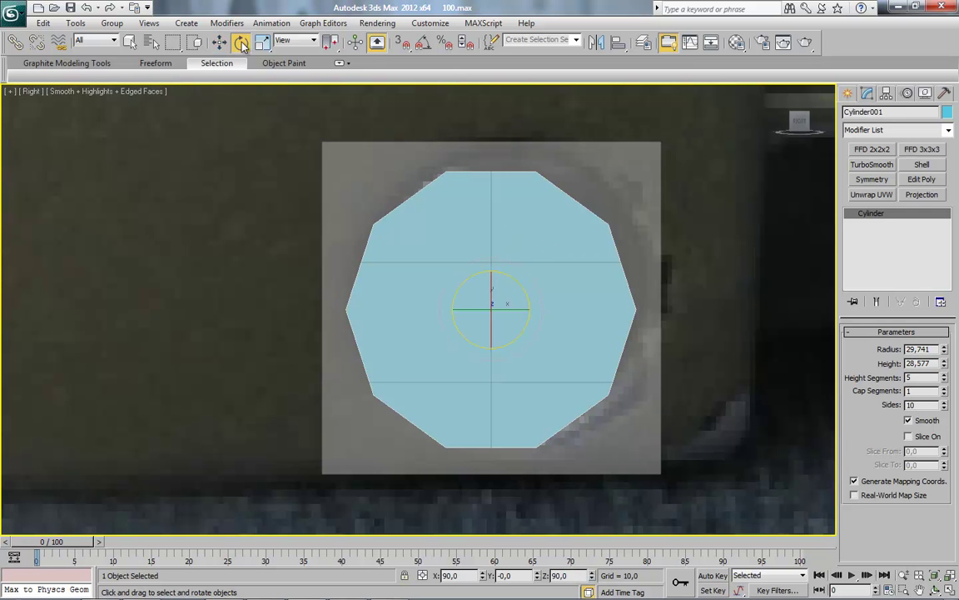
Set the angle snap to 2,5 degrees in Grid and Snap Settings.
drag(537, 288, 546, 312)
right_click(423, 41)
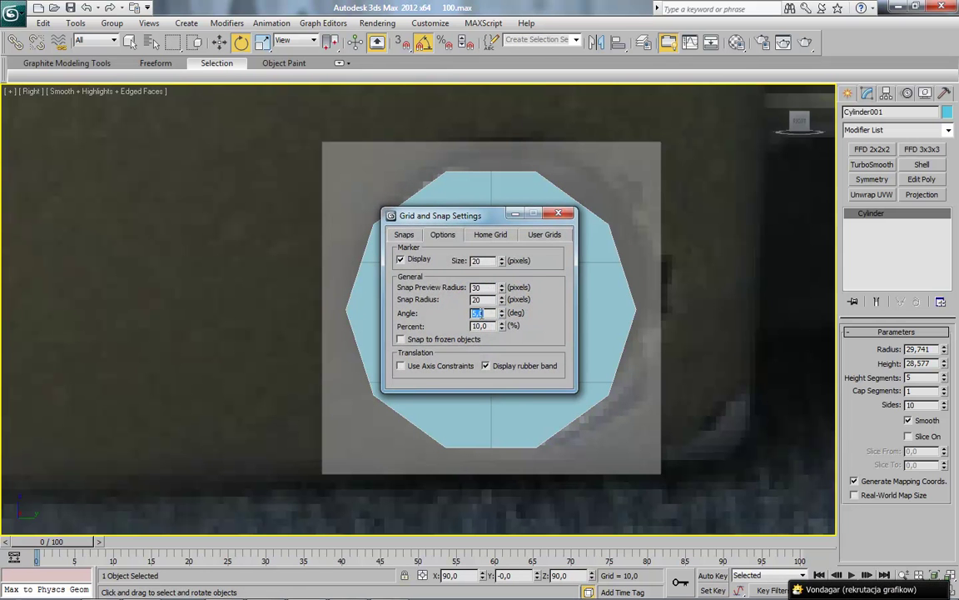
text(2,5)
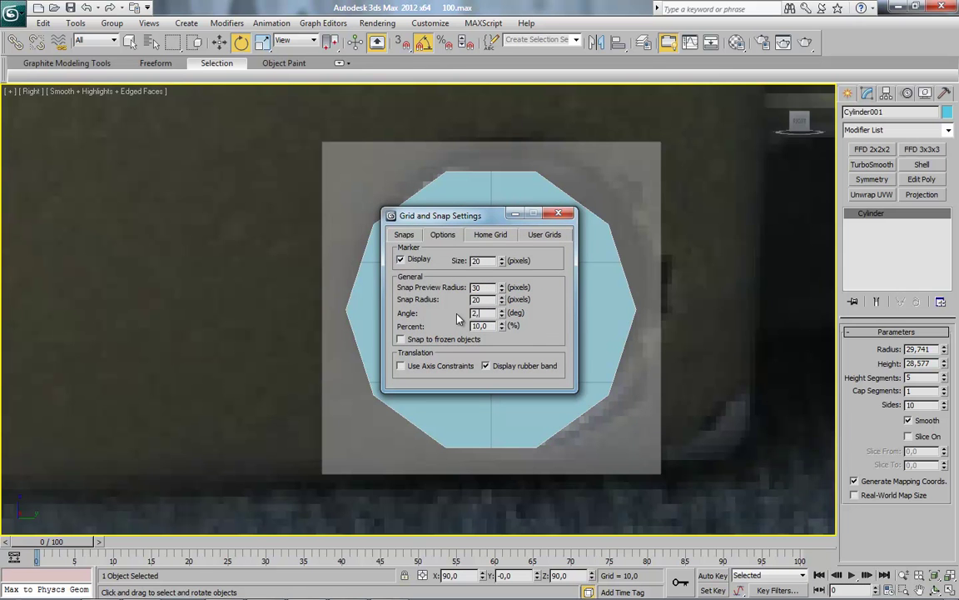
click(558, 213)
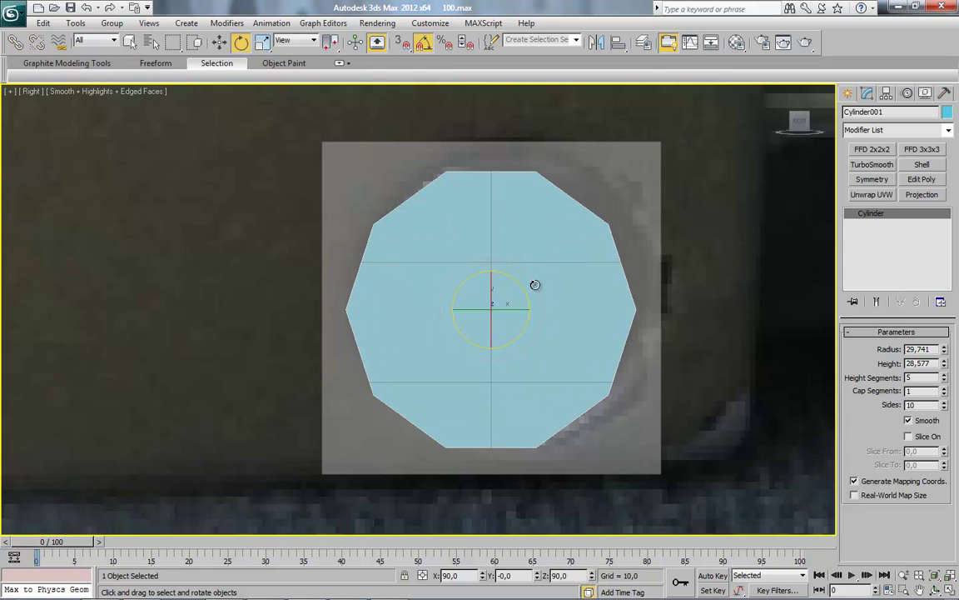
Rotate the cylinder 18° so a corner points straight up, then reselect the patch.
drag(535, 285, 542, 318)
click(219, 42)
click(353, 168)
Inset all six polygons of the plane patch.
click(879, 234)
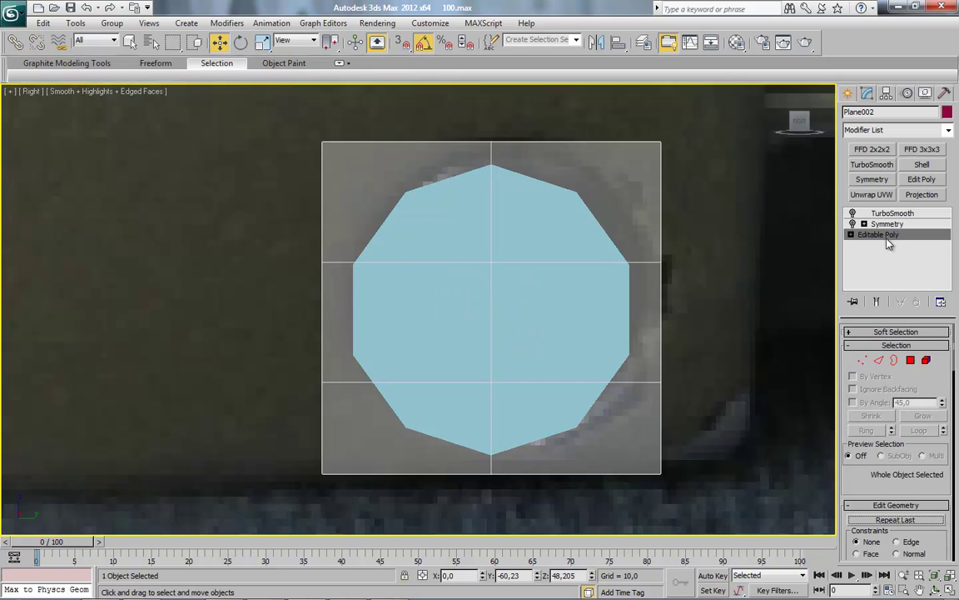
key(4)
mouse_move(379, 196)
mouse_down()
mouse_move(441, 375)
mouse_move(552, 385)
mouse_move(552, 240)
mouse_up()
right_click(545, 241)
click(468, 298)
click(428, 356)
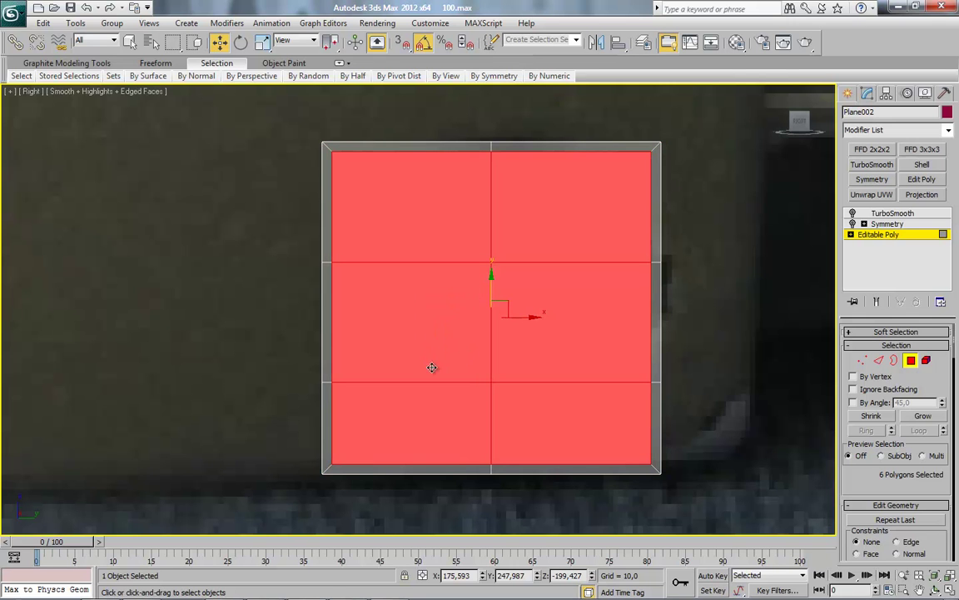
click(911, 363)
Set the vertex Constraints to Face in the Edit Geometry rollout.
click(863, 362)
scroll(924, 323, down, 3)
scroll(916, 350, down, 2)
scroll(903, 383, down, 2)
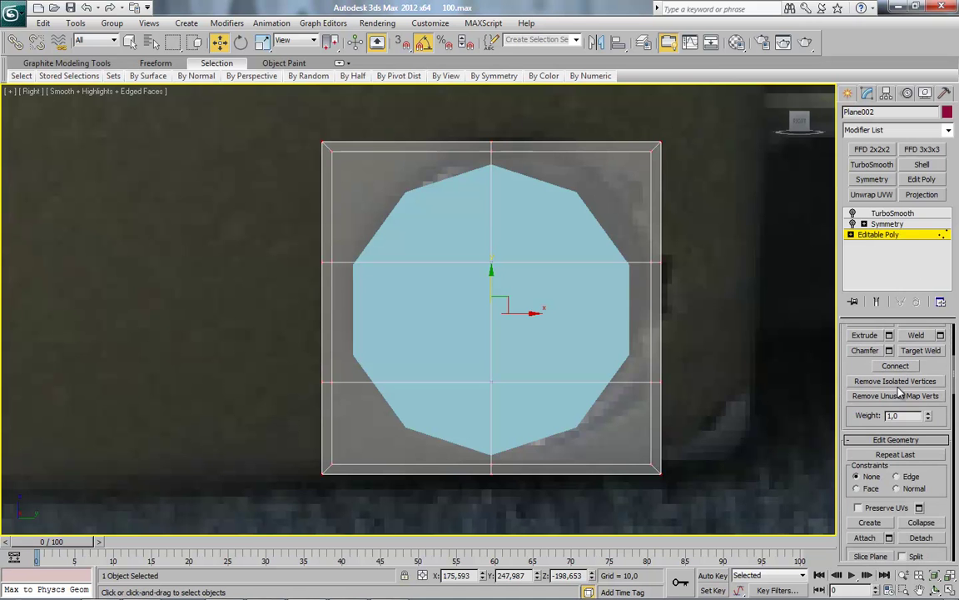
click(858, 489)
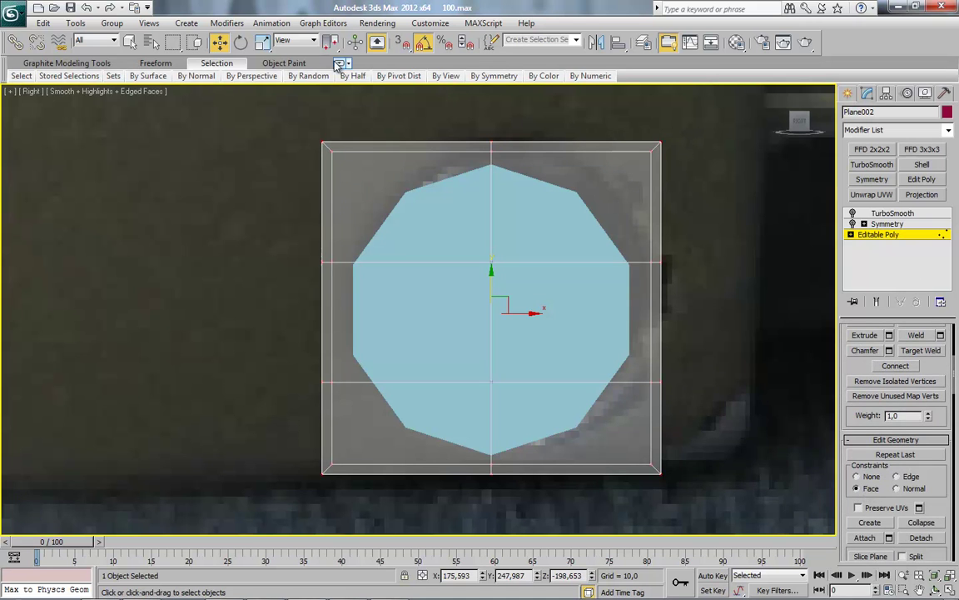
Turn on Snaps Toggle with Vertex snapping enabled.
click(403, 44)
right_click(403, 43)
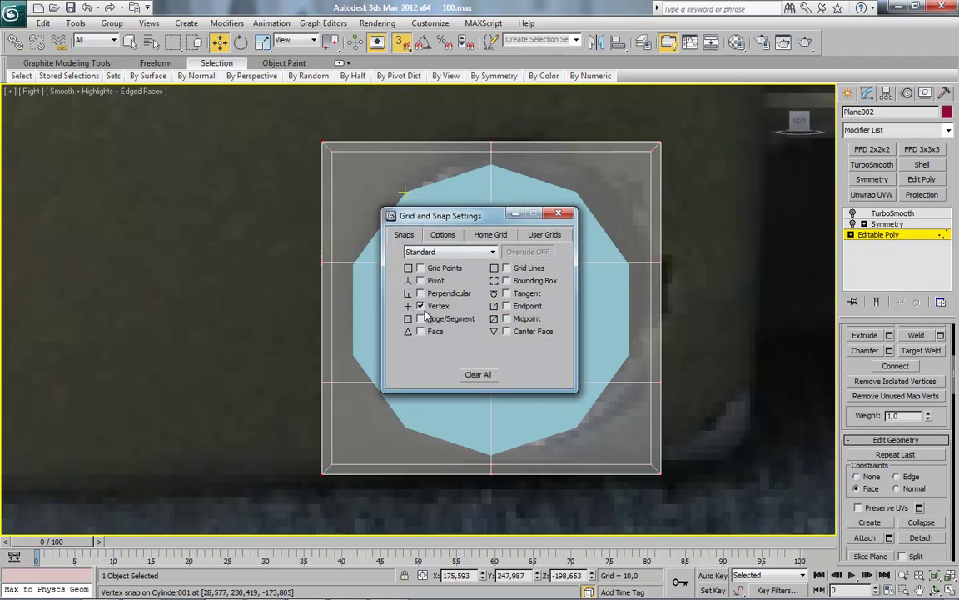
click(558, 214)
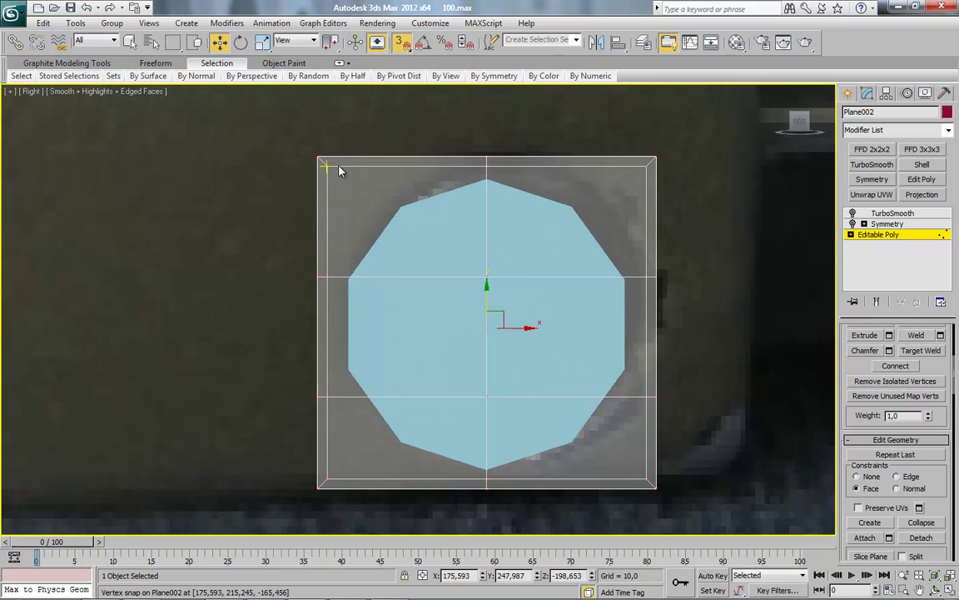
Snap the plane's inner vertices onto the cylinder's ten corners.
drag(325, 165, 488, 169)
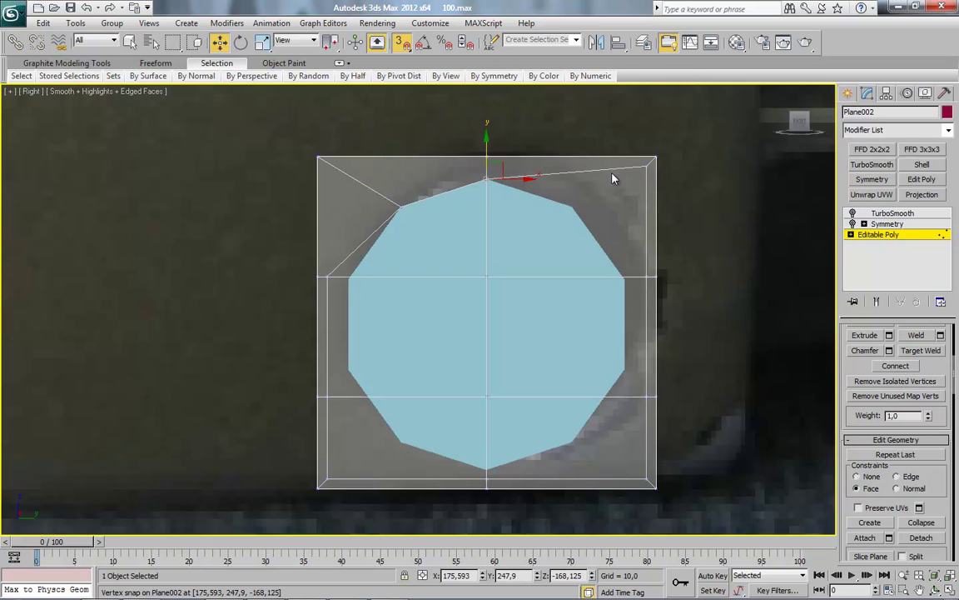
drag(647, 164, 573, 204)
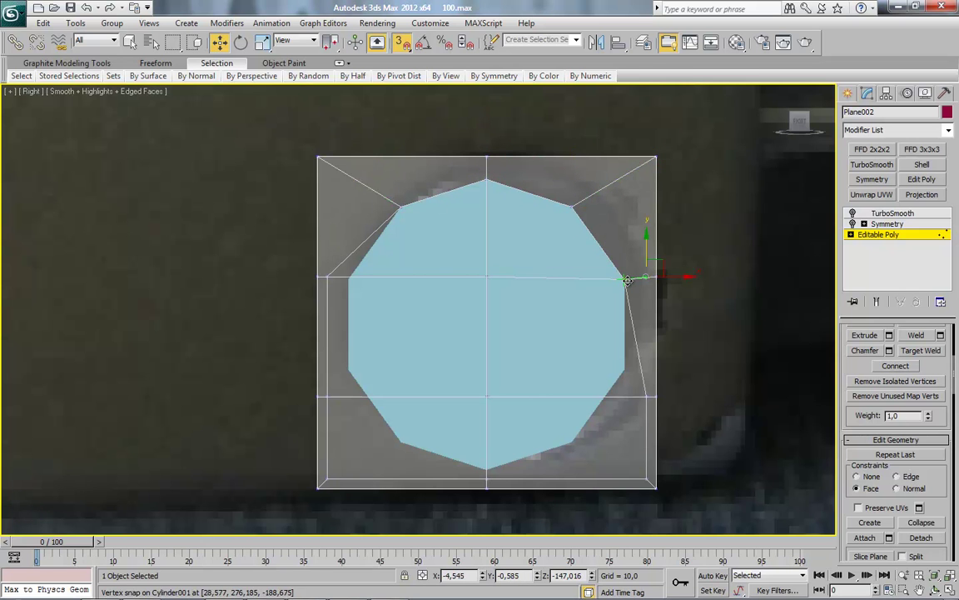
drag(646, 396, 631, 376)
drag(642, 439, 573, 443)
click(487, 478)
drag(328, 478, 399, 446)
drag(328, 396, 348, 370)
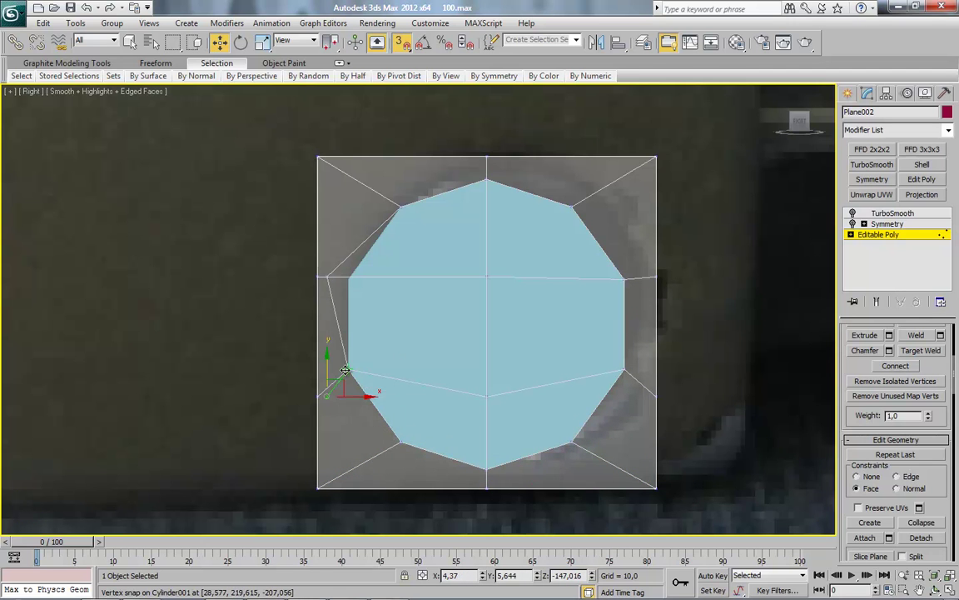
drag(327, 277, 345, 277)
key(4)
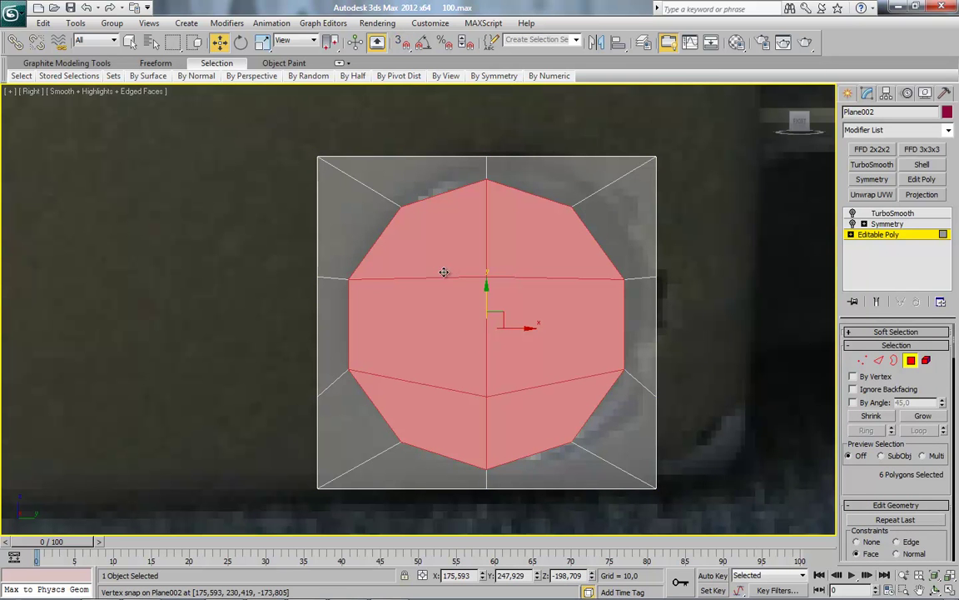
Delete the six inner faces and cap the ten-sided hole with a single face.
click(404, 240)
ctrl+click(460, 316)
ctrl+click(462, 420)
ctrl+click(533, 417)
ctrl+click(518, 346)
ctrl+click(524, 258)
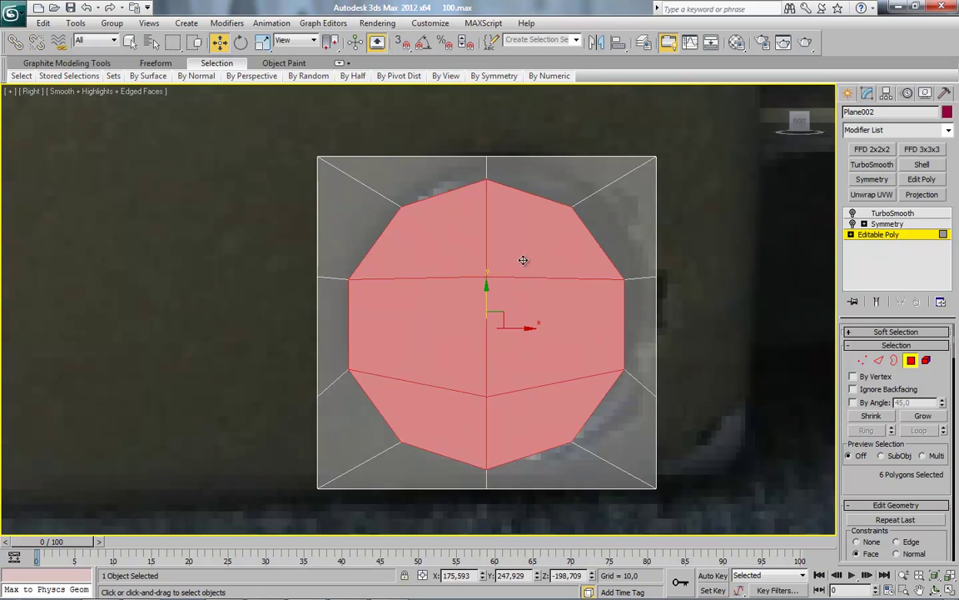
key(3)
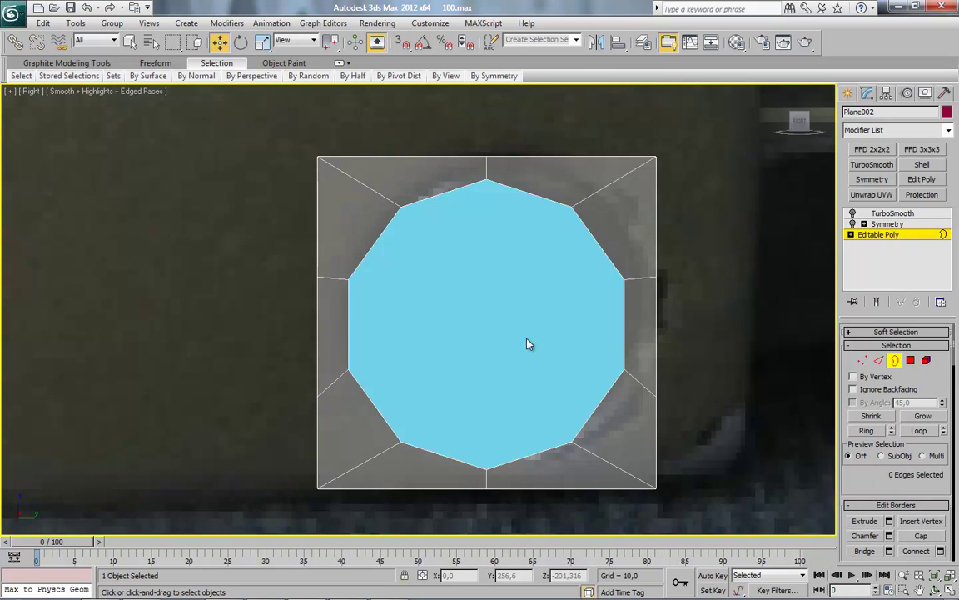
drag(633, 425, 634, 425)
scroll(891, 480, down, 2)
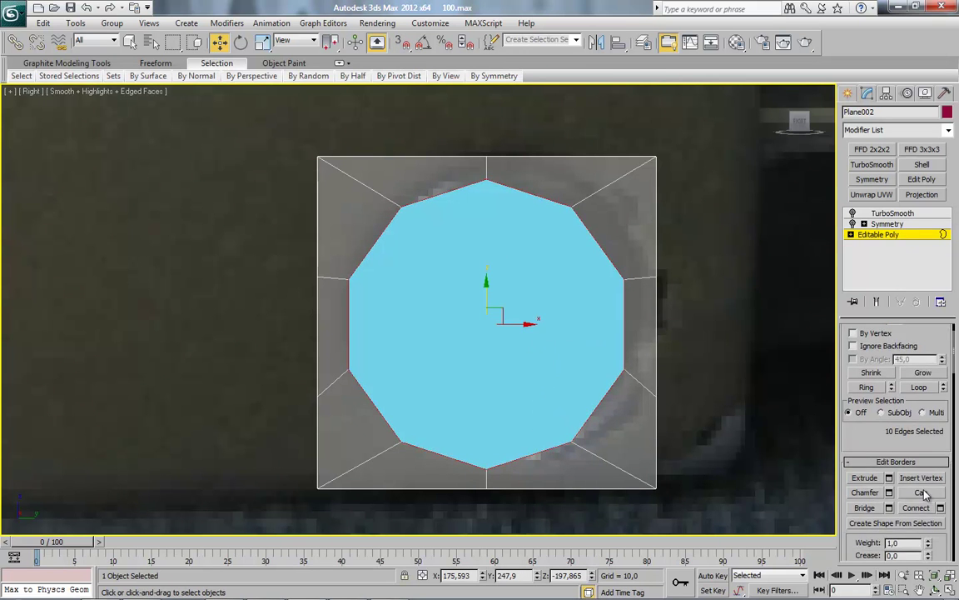
Inset the cap face to form a narrow rim.
key(4)
click(487, 276)
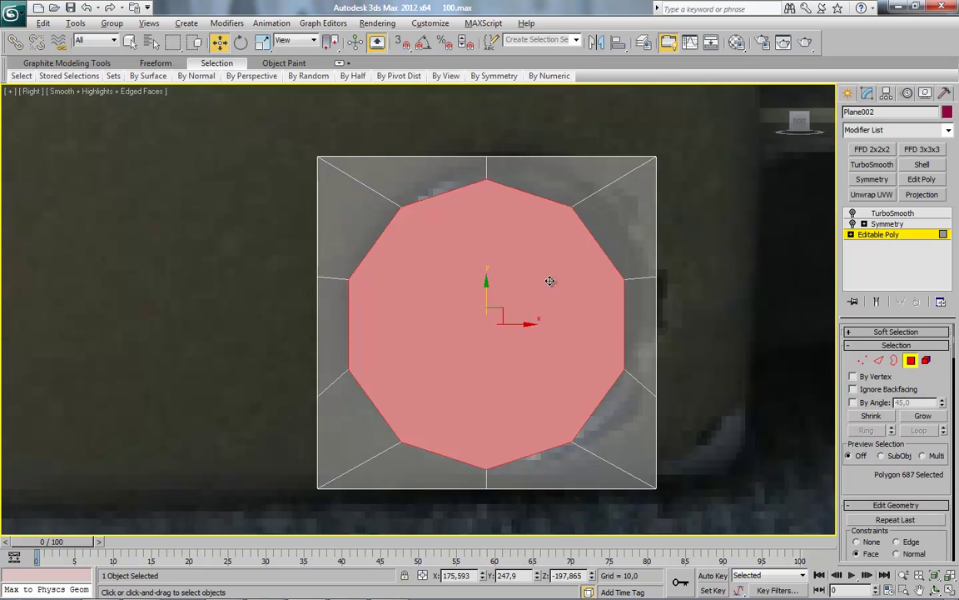
alt+middle_drag(487, 276, 518, 307)
scroll(623, 353, up, 3)
right_click(540, 238)
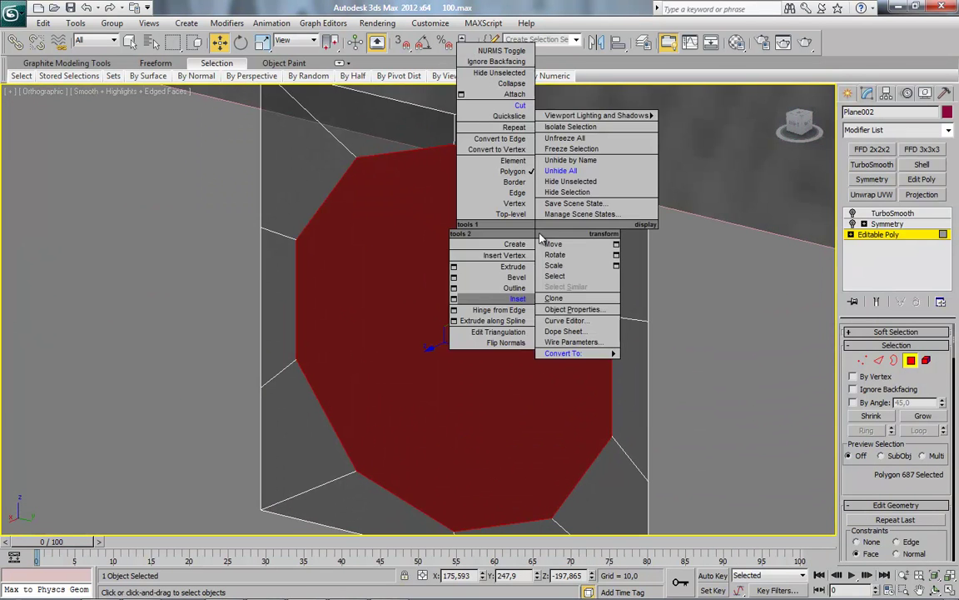
click(454, 298)
drag(427, 336, 428, 341)
click(425, 355)
Bevel the inset face once, sinking it into the plate.
right_click(511, 358)
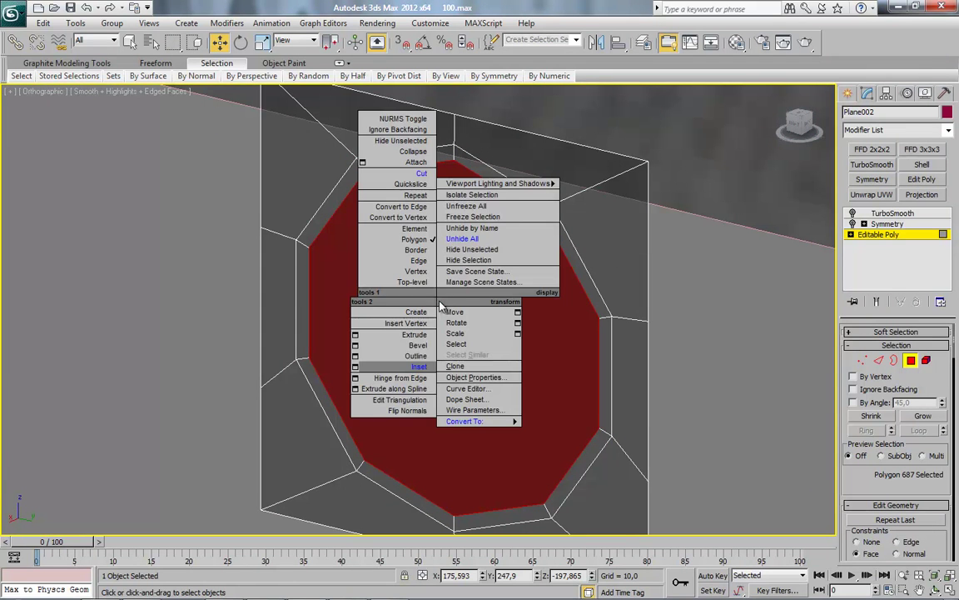
click(505, 406)
drag(461, 346, 460, 391)
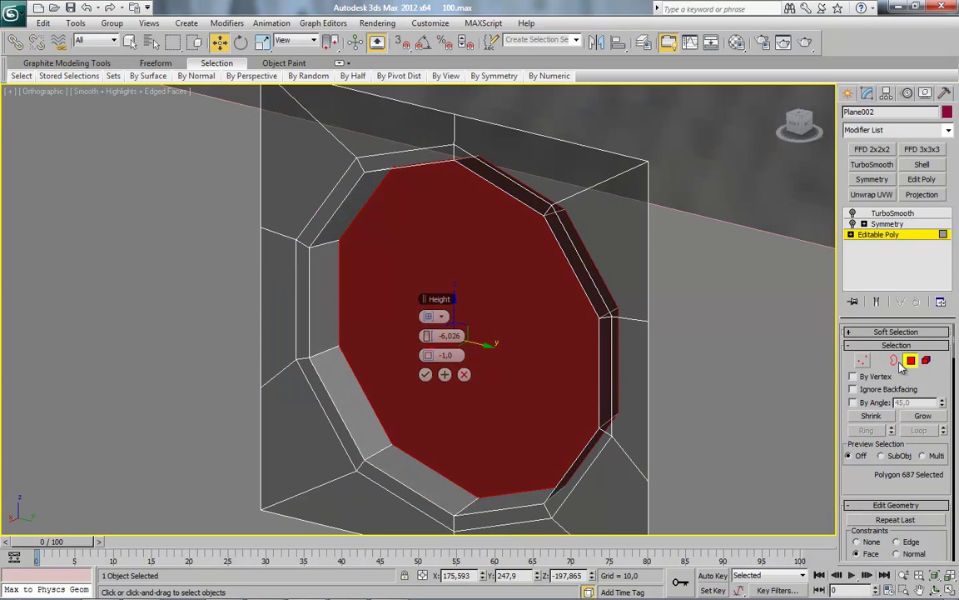
key(ctrl+z)
click(461, 375)
scroll(591, 394, down, 2)
click(533, 330)
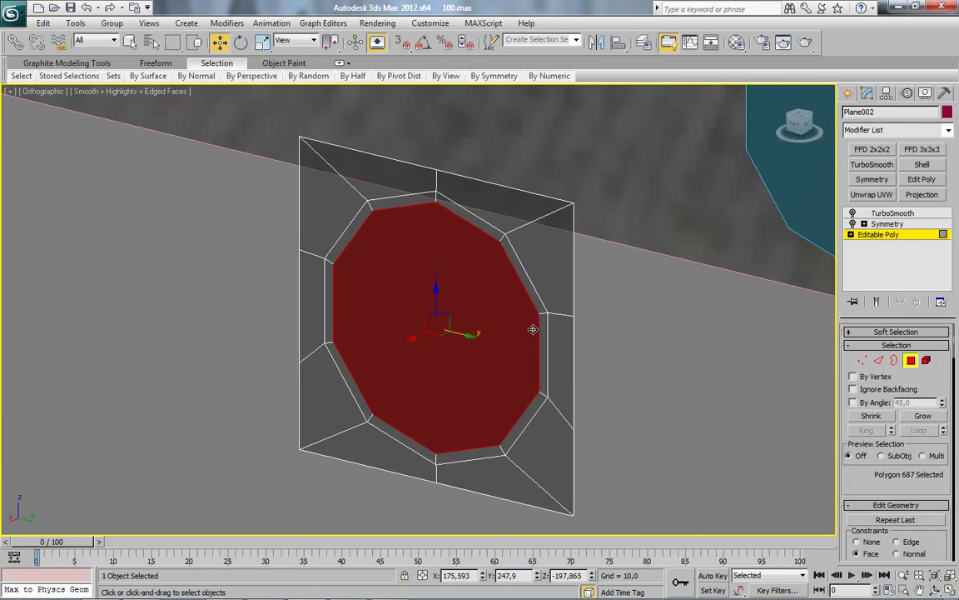
Bevel the cap face inward with height -12.911 and outline -3.568 into a tapered recess.
key(alt+x)
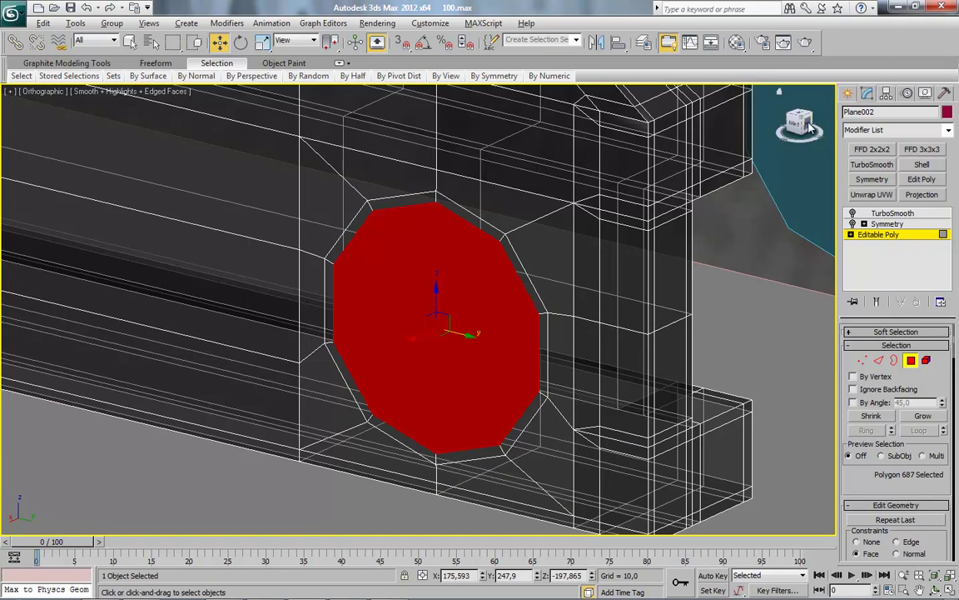
scroll(739, 161, up, 5)
scroll(739, 161, up, 3)
mouse_move(739, 161)
middle_down()
mouse_move(562, 287)
mouse_move(549, 386)
middle_up()
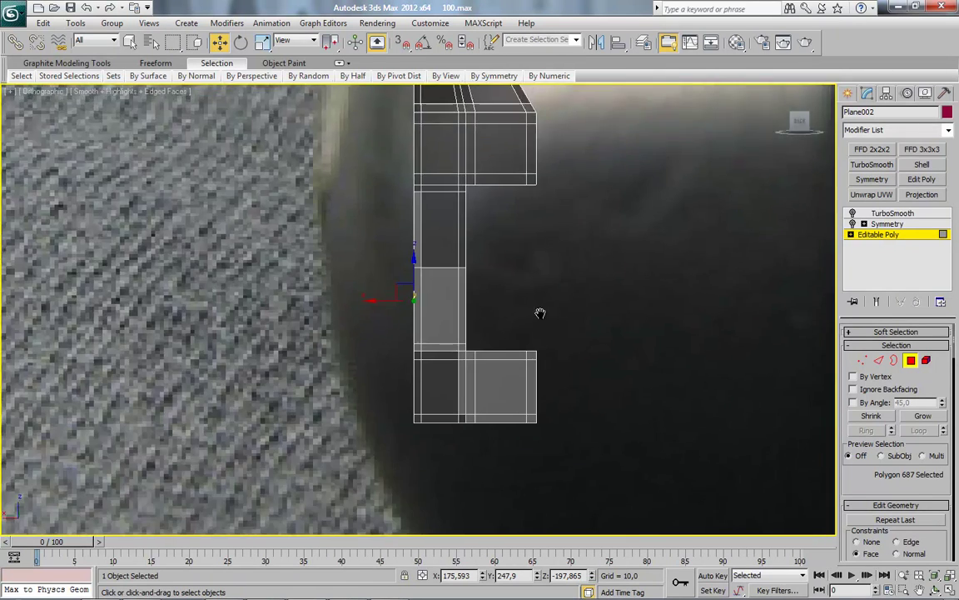
right_click(562, 200)
click(476, 243)
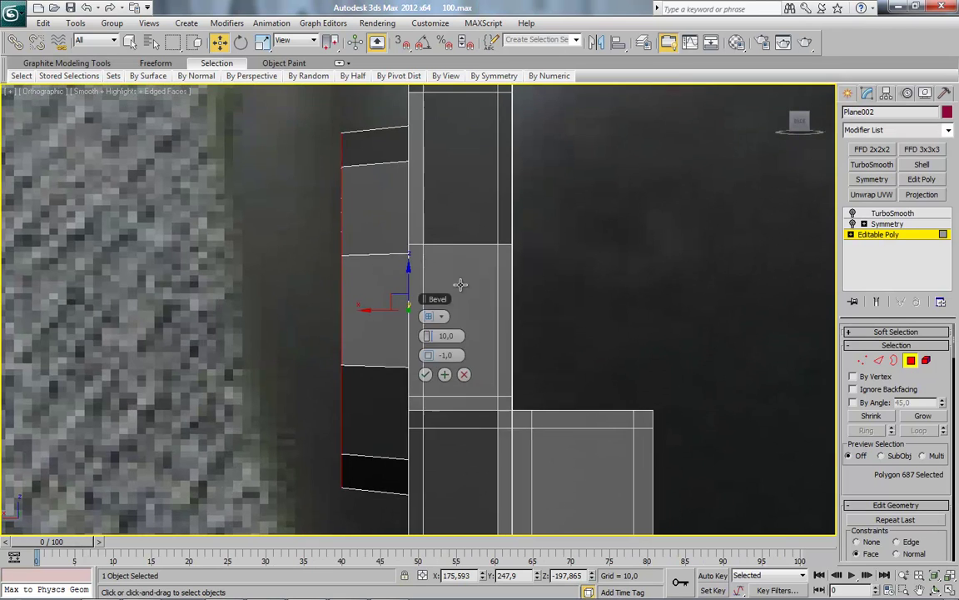
mouse_move(429, 334)
mouse_down()
mouse_move(270, 338)
mouse_move(278, 335)
mouse_up()
mouse_move(428, 355)
mouse_down()
mouse_move(408, 353)
mouse_move(429, 336)
mouse_up()
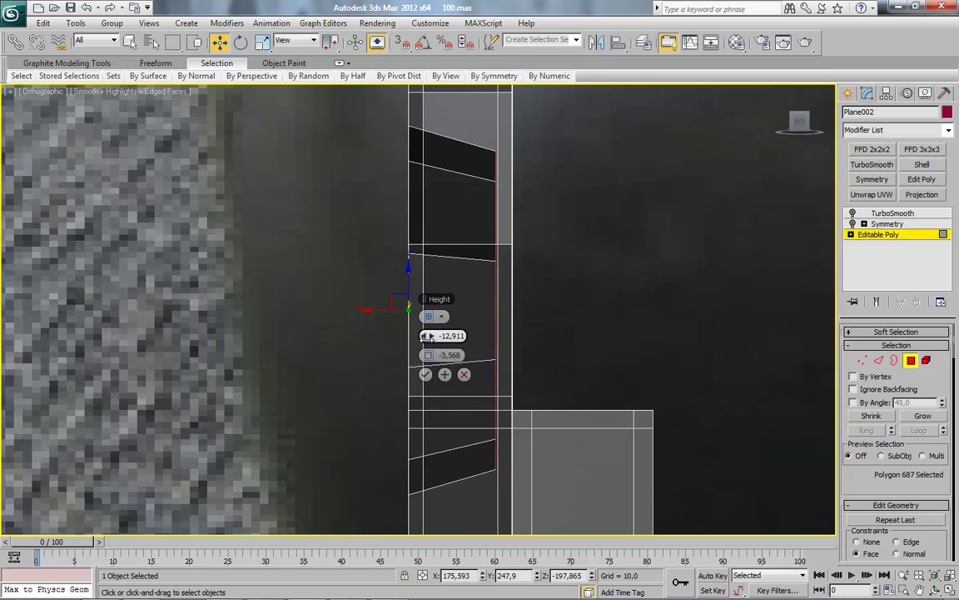
click(424, 374)
mouse_move(501, 393)
alt+middle_down()
mouse_move(494, 379)
mouse_move(552, 394)
alt+middle_up()
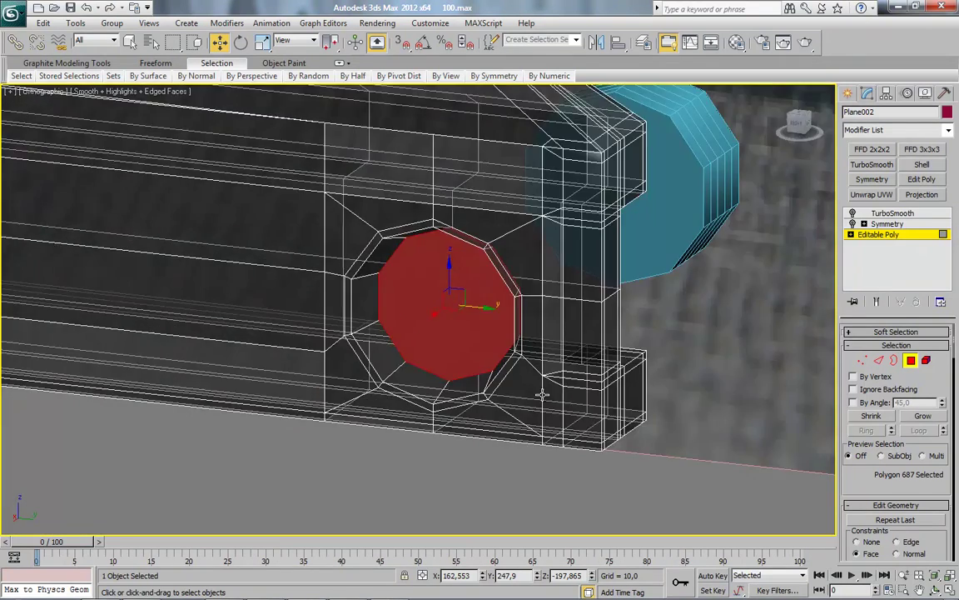
scroll(516, 292, up, 5)
Select one recess wall edge and extend it to the full edge ring.
right_click(471, 246)
click(387, 306)
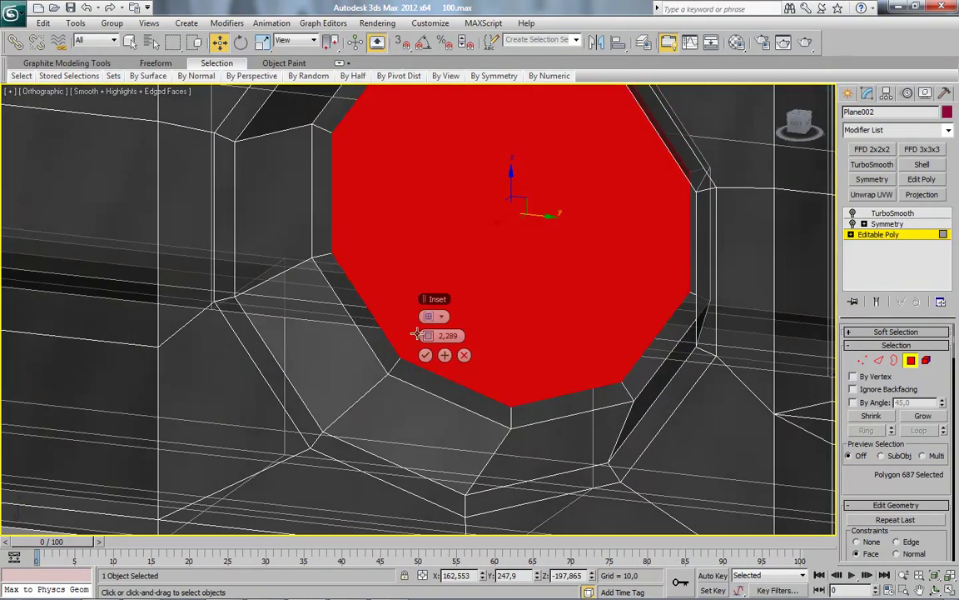
click(364, 399)
click(879, 360)
click(483, 466)
key(alt+r)
Connect the edge ring with 2 pinched edge loops, slide reset to zero.
right_click(430, 303)
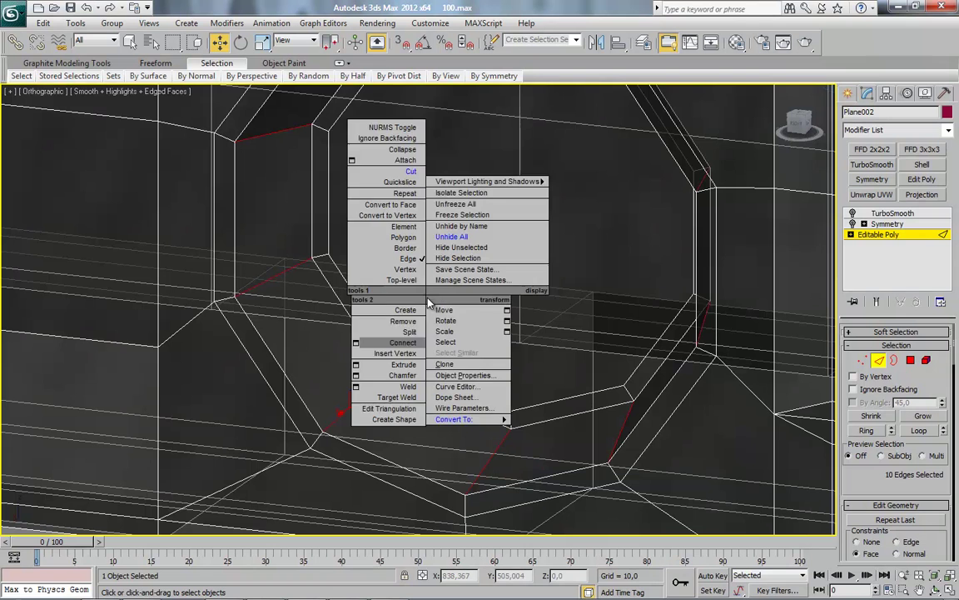
click(355, 343)
mouse_move(427, 356)
mouse_down()
mouse_move(427, 333)
mouse_move(467, 333)
mouse_up()
right_click(427, 357)
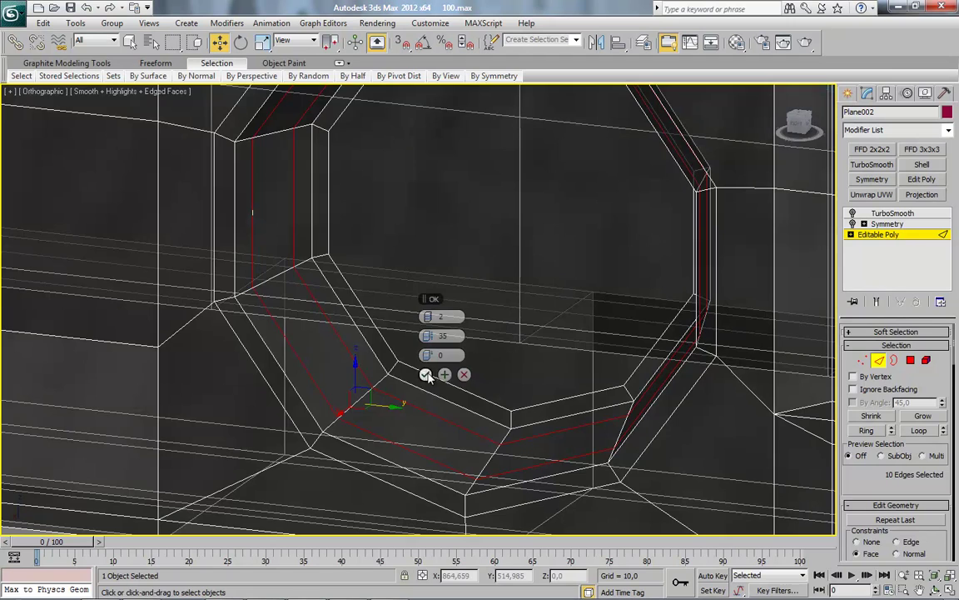
key(Return)
Leave sub-object level and show the TurboSmooth result of the plate.
key(2)
scroll(548, 321, down, 4)
middle_drag(548, 320, 539, 357)
click(890, 214)
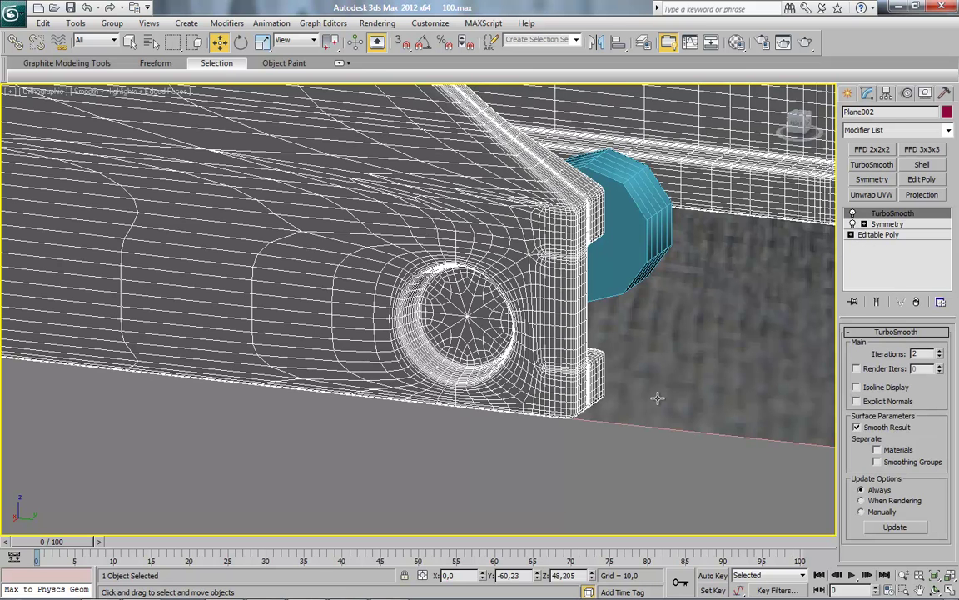
Hide edged faces, switch to the side view and make the plate see-through.
click(548, 476)
key(F4)
scroll(469, 424, down, 5)
scroll(466, 408, down, 3)
scroll(464, 398, up, 1)
scroll(447, 411, up, 2)
scroll(452, 422, up, 3)
scroll(472, 374, up, 1)
click(535, 289)
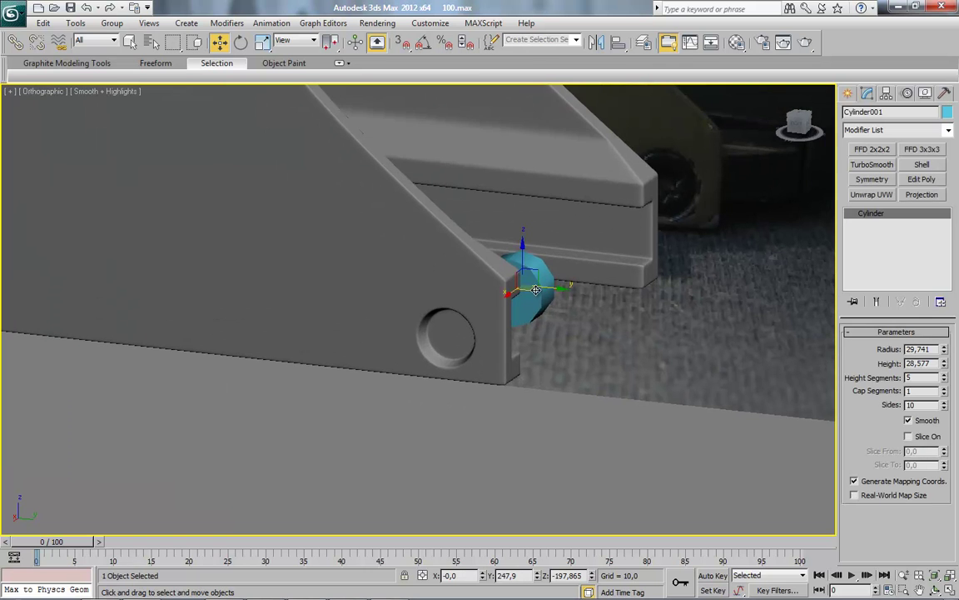
click(789, 121)
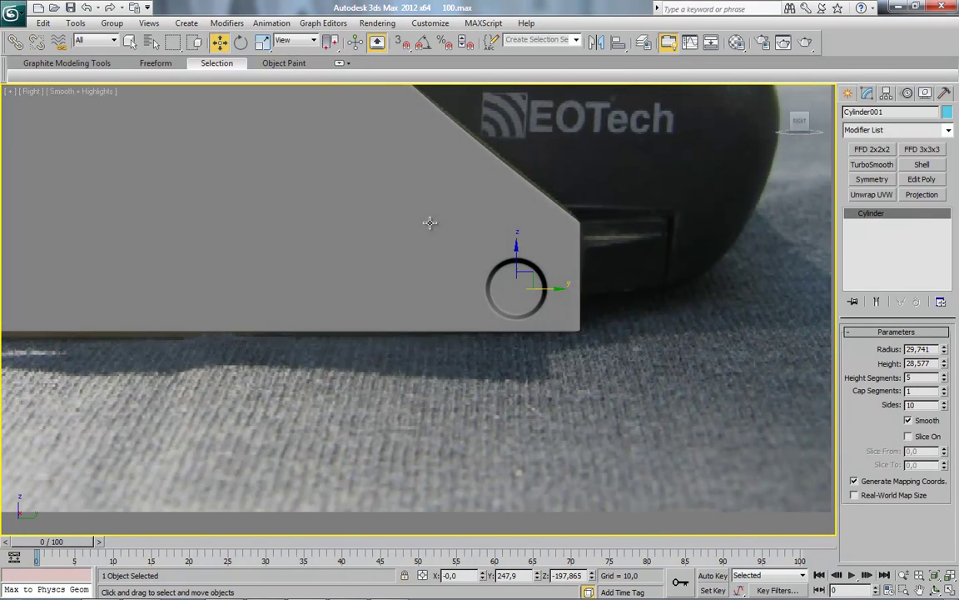
click(428, 221)
click(881, 235)
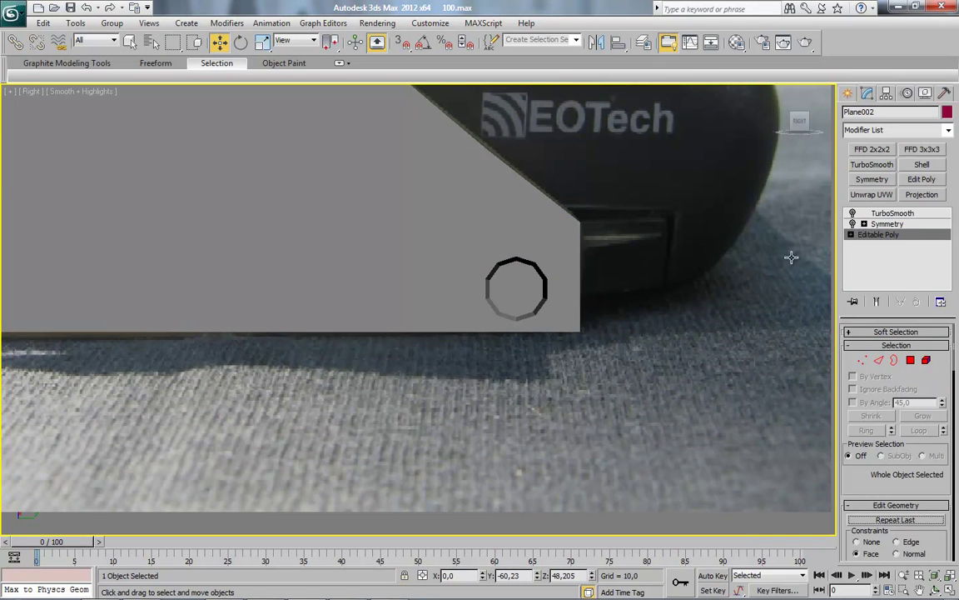
key(alt+x)
Clone the screw head cylinder as Cylinder002 over the left screw hole.
middle_drag(461, 344, 514, 364)
click(585, 303)
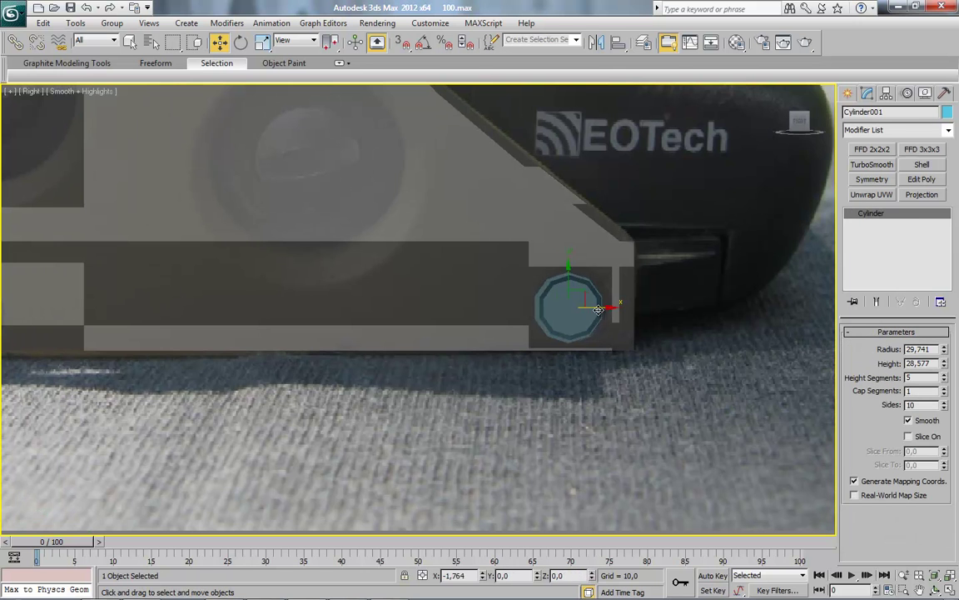
key(F4)
middle_drag(462, 346, 655, 349)
scroll(574, 353, down, 3)
scroll(675, 343, up, 3)
shift+drag(755, 315, 163, 310)
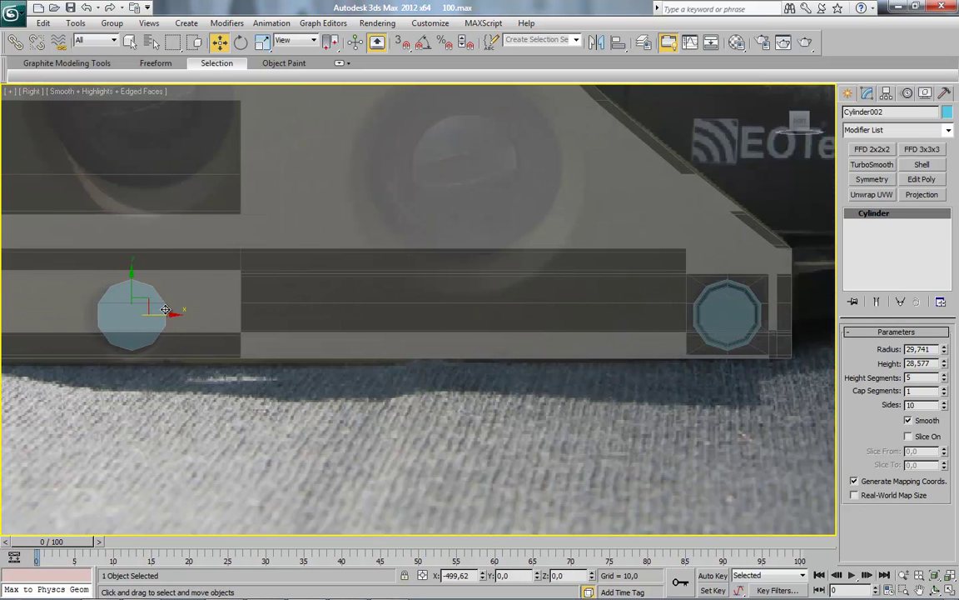
click(488, 364)
Select the bracket plane Plane002 for edge editing.
scroll(283, 342, up, 3)
mouse_move(350, 354)
middle_down()
mouse_move(443, 367)
mouse_move(477, 333)
middle_up()
click(713, 347)
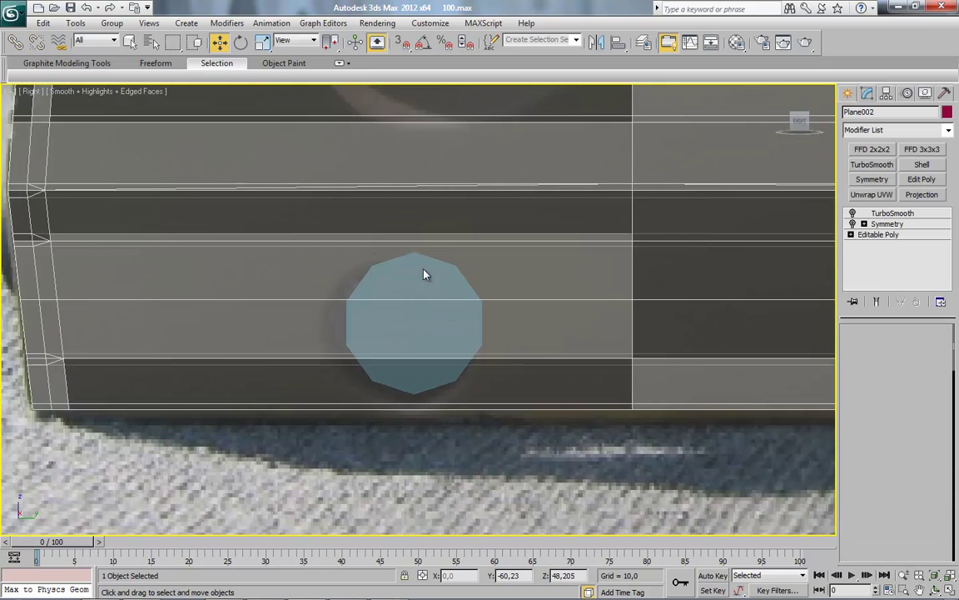
scroll(379, 392, down, 3)
scroll(379, 391, down, 2)
Connect the plane's edges with a new vertical edge loop and slide it left toward the blue disc.
key(2)
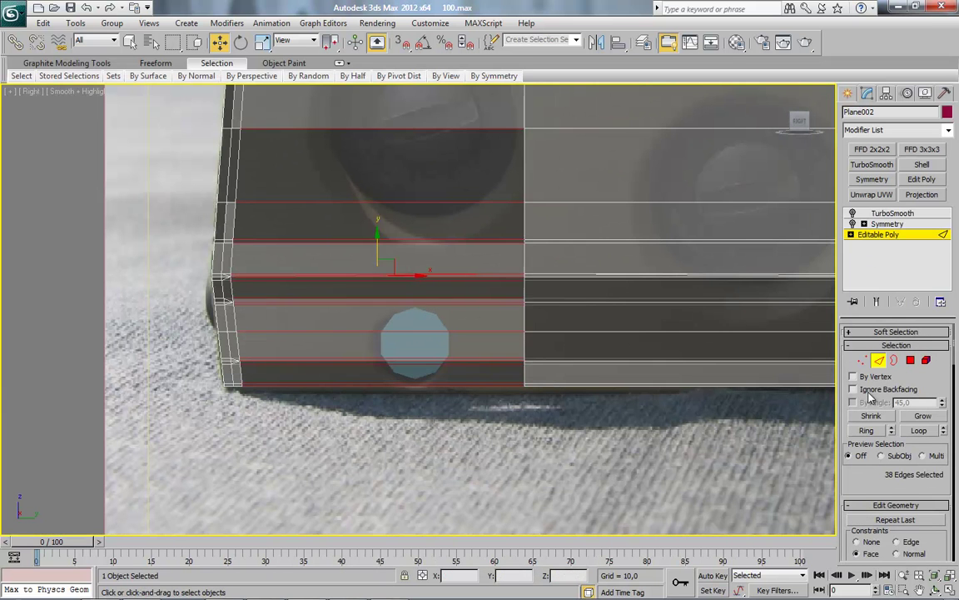
scroll(579, 377, up, 2)
right_click(506, 304)
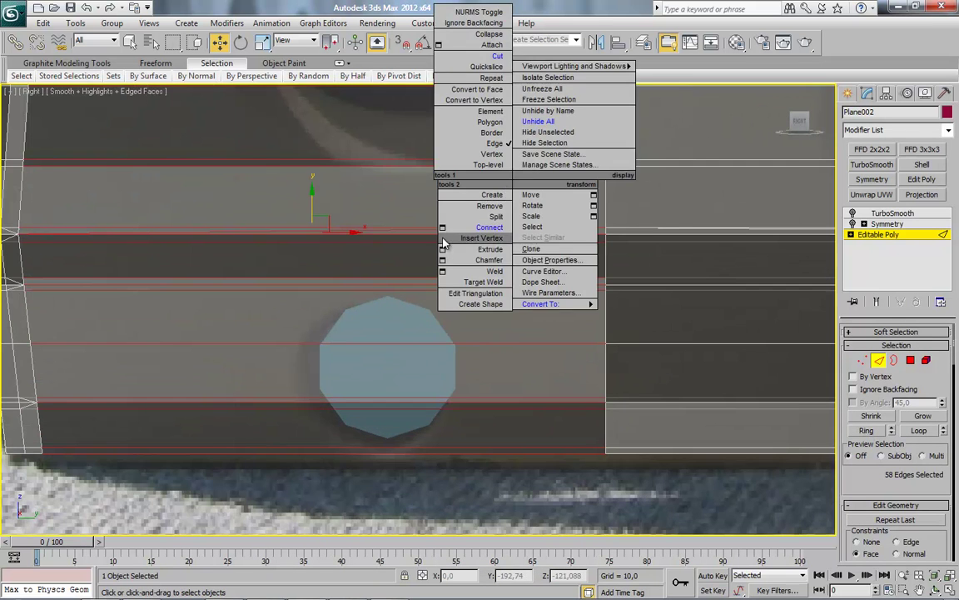
click(484, 342)
mouse_move(432, 353)
mouse_down()
mouse_move(557, 359)
mouse_move(150, 338)
mouse_up()
click(425, 373)
scroll(499, 195, down, 3)
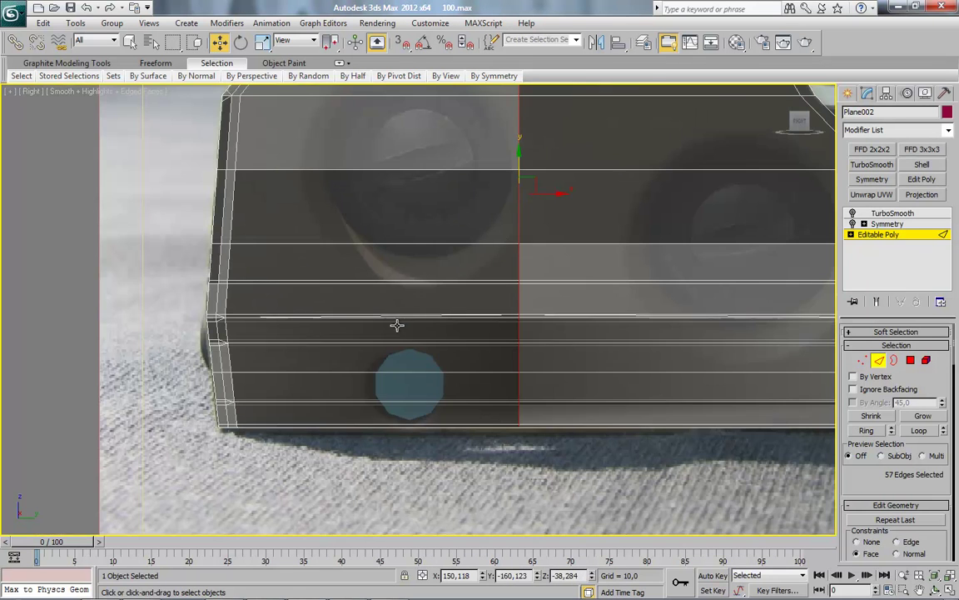
mouse_move(500, 196)
mouse_down()
mouse_move(538, 196)
mouse_move(480, 195)
mouse_up()
scroll(866, 466, down, 3)
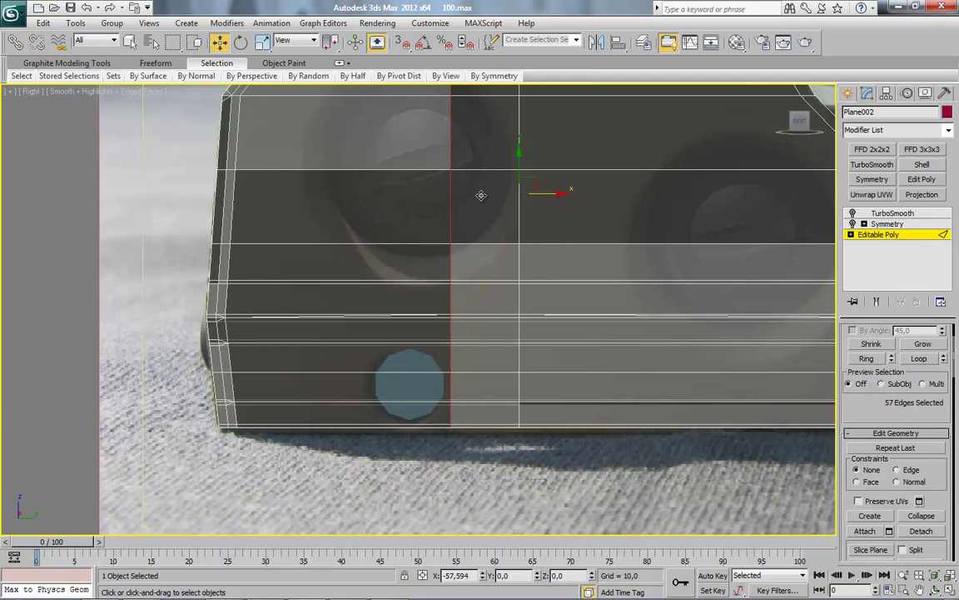
drag(480, 195, 441, 192)
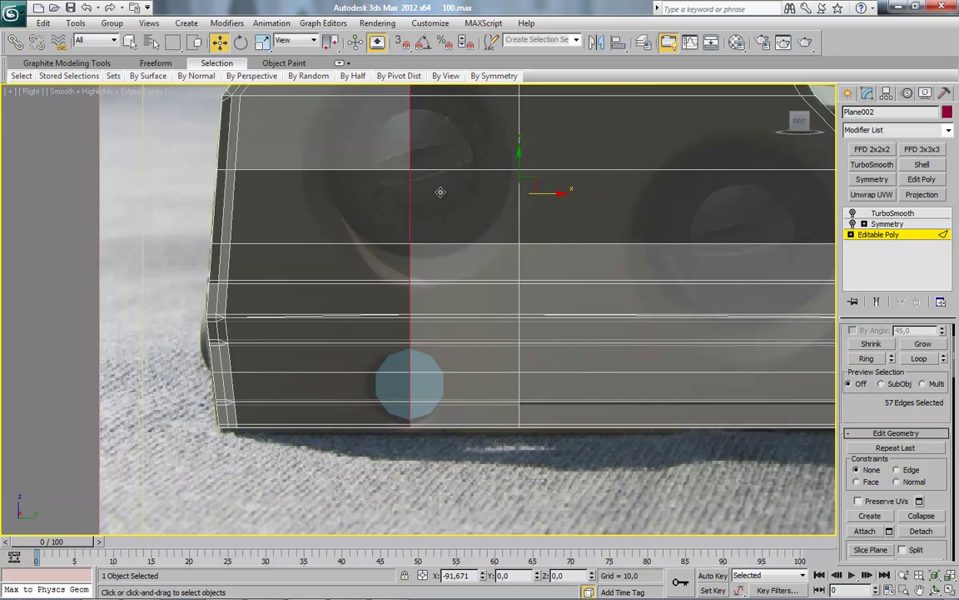
scroll(421, 339, up, 5)
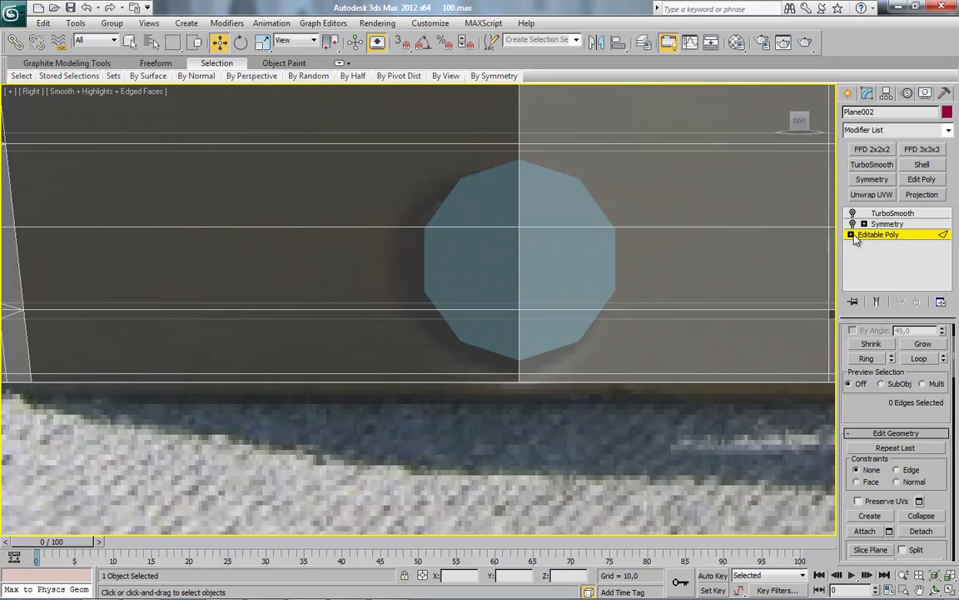
Nudge Cylinder002 slightly left and re-centre the vertical edge loop on the disc.
key(2)
click(492, 240)
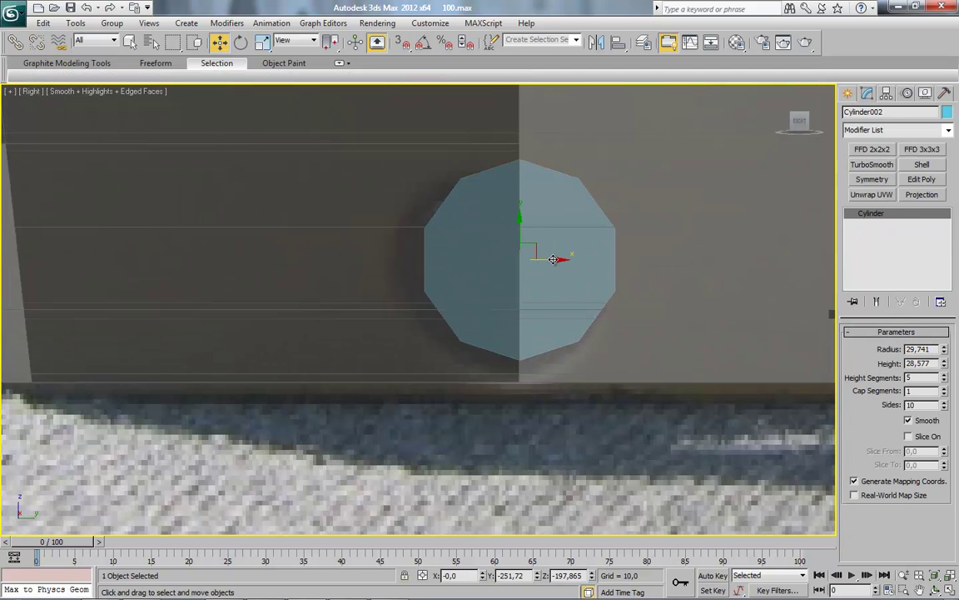
drag(553, 259, 538, 260)
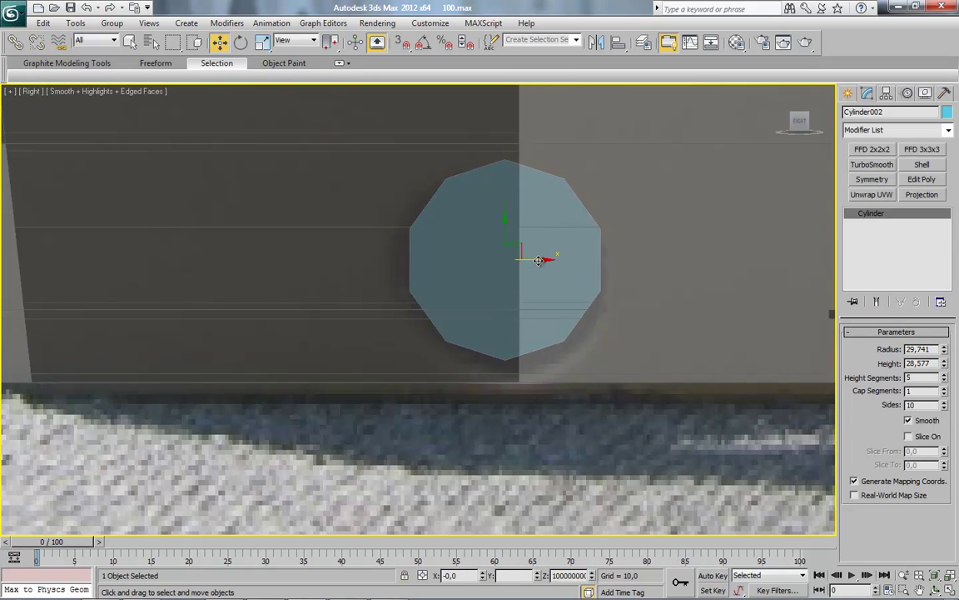
click(610, 231)
click(880, 235)
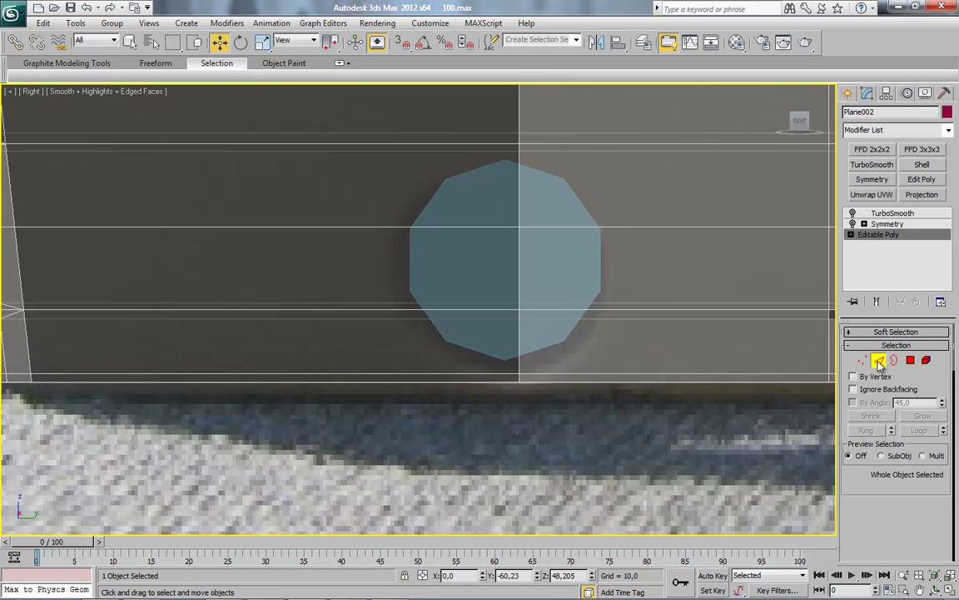
click(879, 361)
click(520, 188)
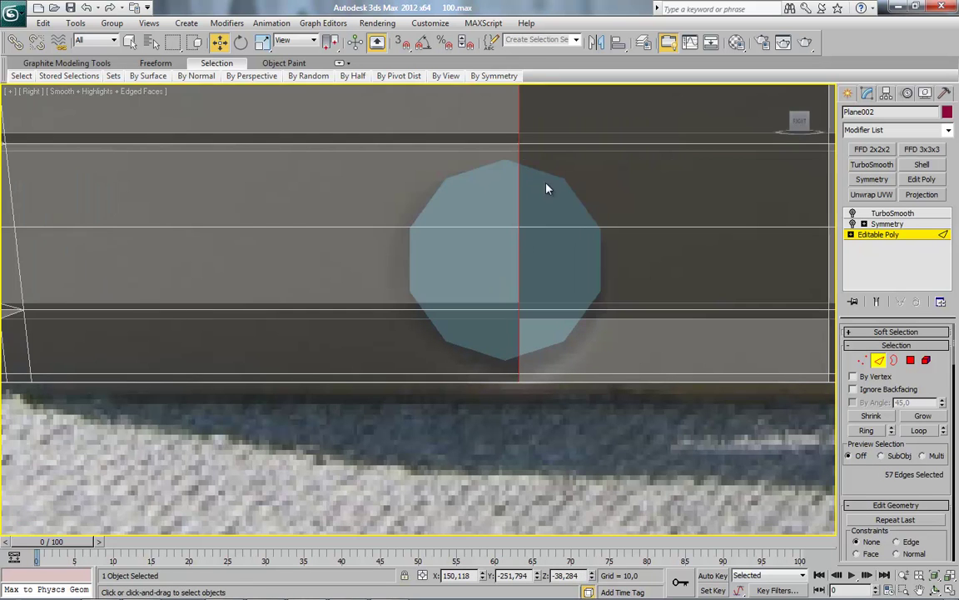
scroll(523, 240, down, 5)
drag(468, 174, 467, 174)
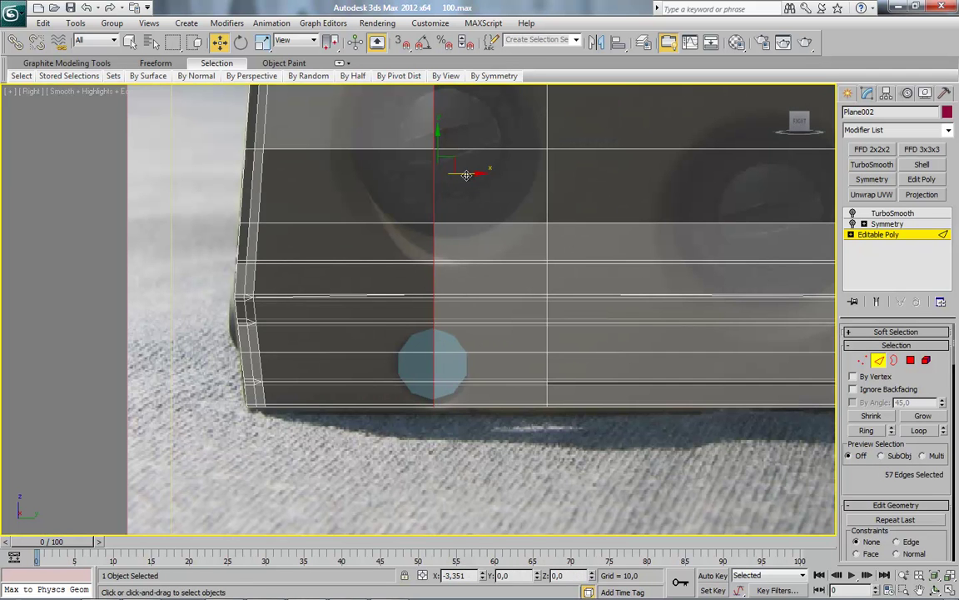
scroll(477, 229, up, 5)
middle_drag(585, 232, 499, 283)
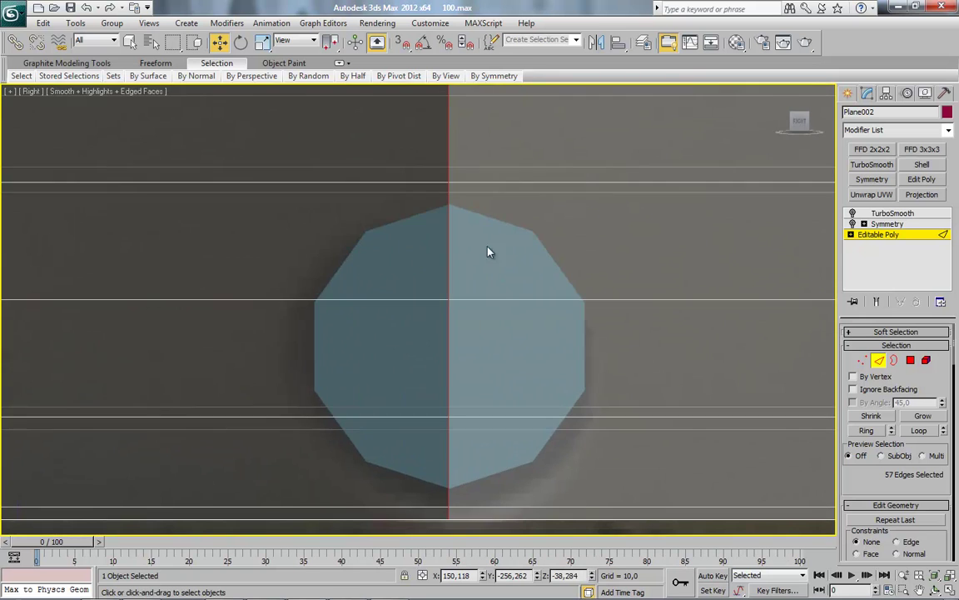
Chamfer the centre edge loop to the disc's width (amount 33,97, 2 segments).
scroll(454, 204, down, 4)
right_click(449, 199)
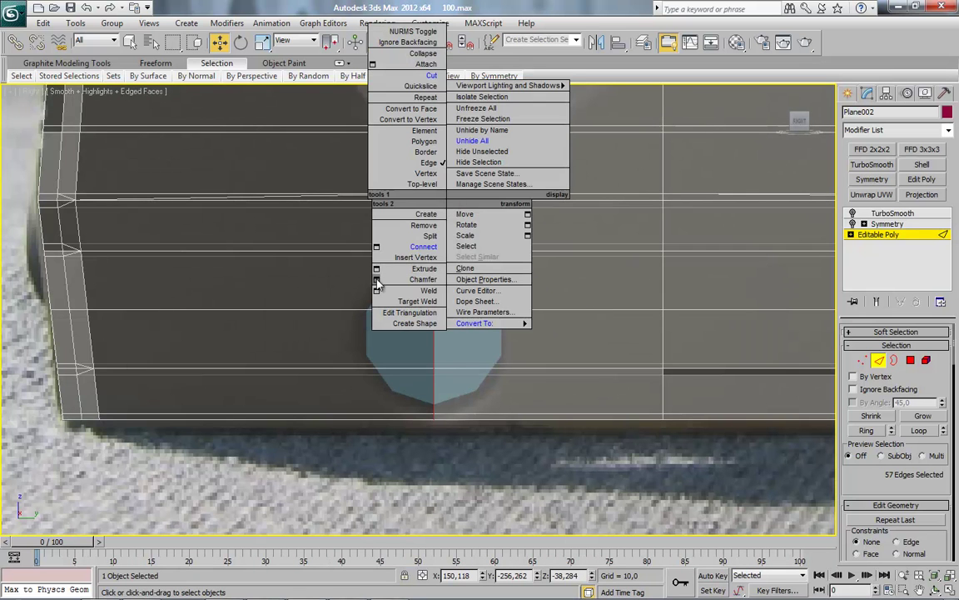
click(376, 246)
mouse_move(430, 336)
mouse_down()
mouse_move(434, 319)
mouse_move(510, 308)
mouse_up()
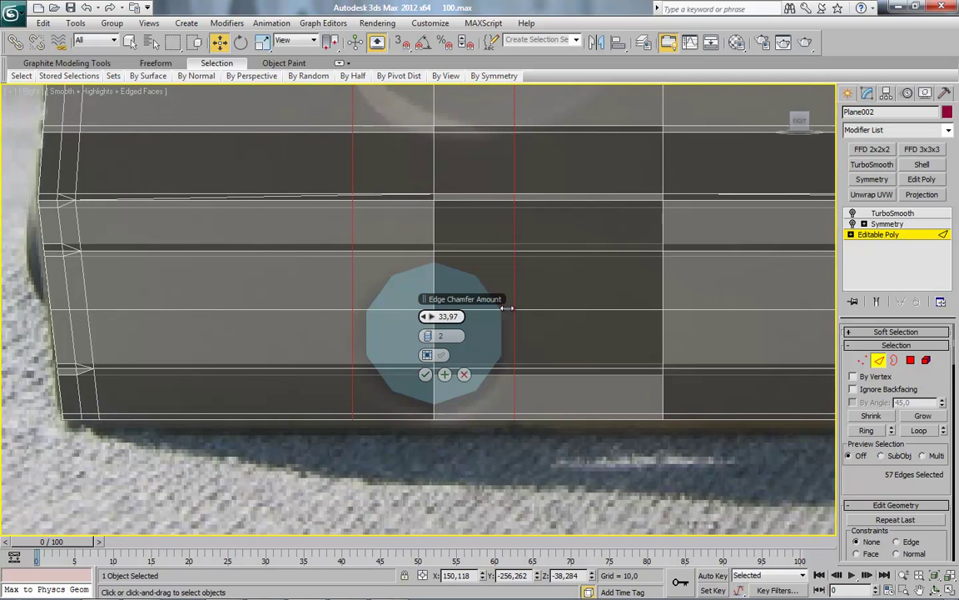
click(424, 374)
scroll(467, 310, up, 1)
scroll(465, 310, up, 4)
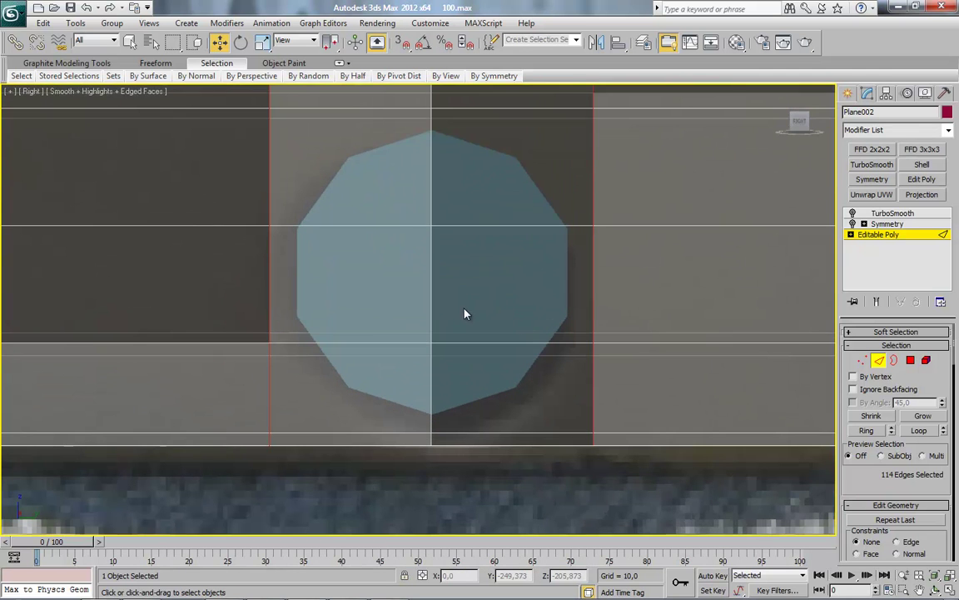
Keep only the six quads around the disc by inverting the selection and deleting the rest.
click(911, 361)
click(386, 198)
ctrl+click(466, 188)
ctrl+click(383, 275)
ctrl+click(497, 274)
ctrl+click(459, 348)
ctrl+click(403, 355)
key(ctrl+i)
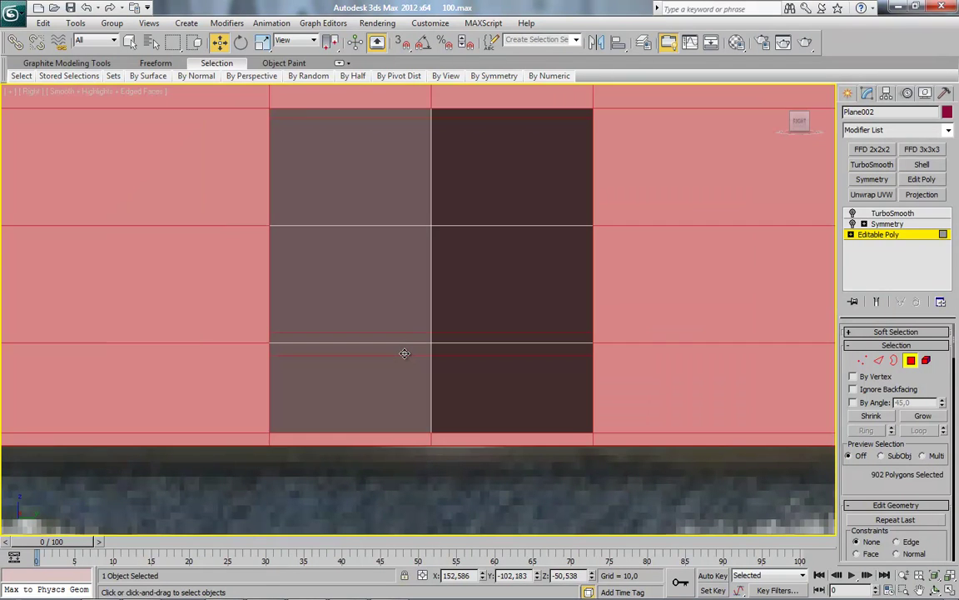
key(Delete)
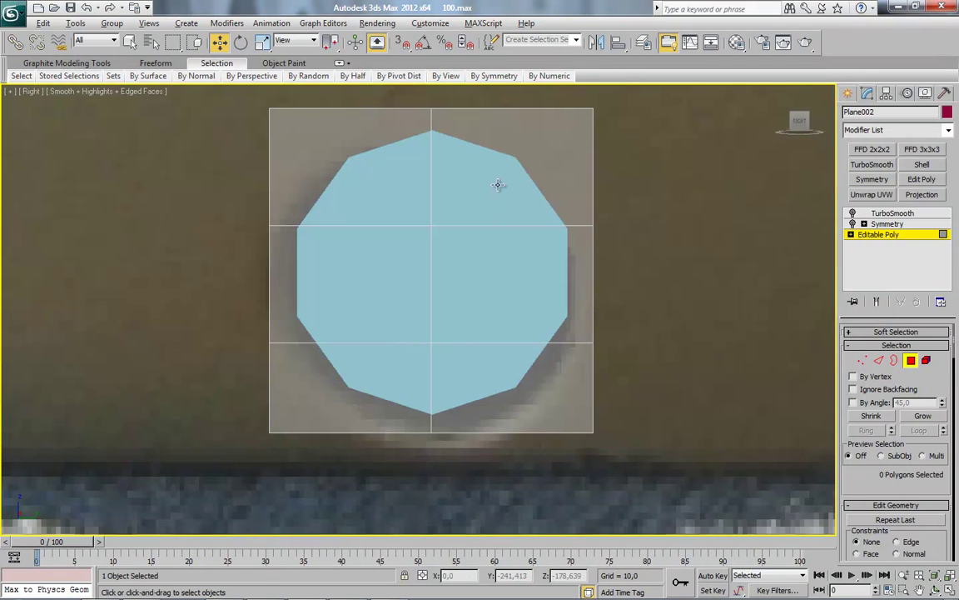
Start reselecting the remaining patch quads.
click(489, 207)
ctrl+click(323, 182)
ctrl+click(350, 283)
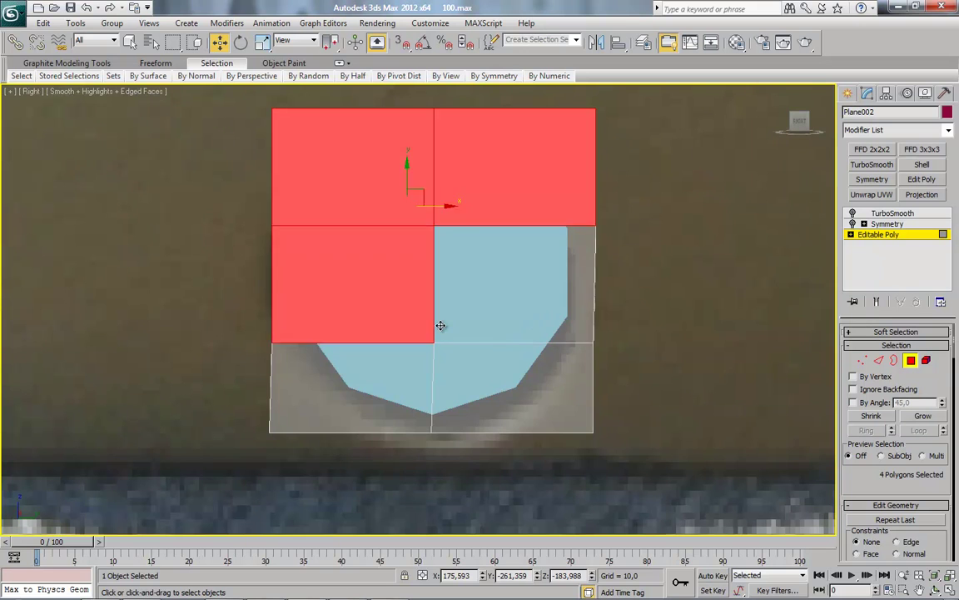
Finish selecting the six patch quads and inset them.
ctrl+click(358, 383)
ctrl+click(467, 300)
ctrl+click(481, 349)
right_click(481, 349)
click(401, 376)
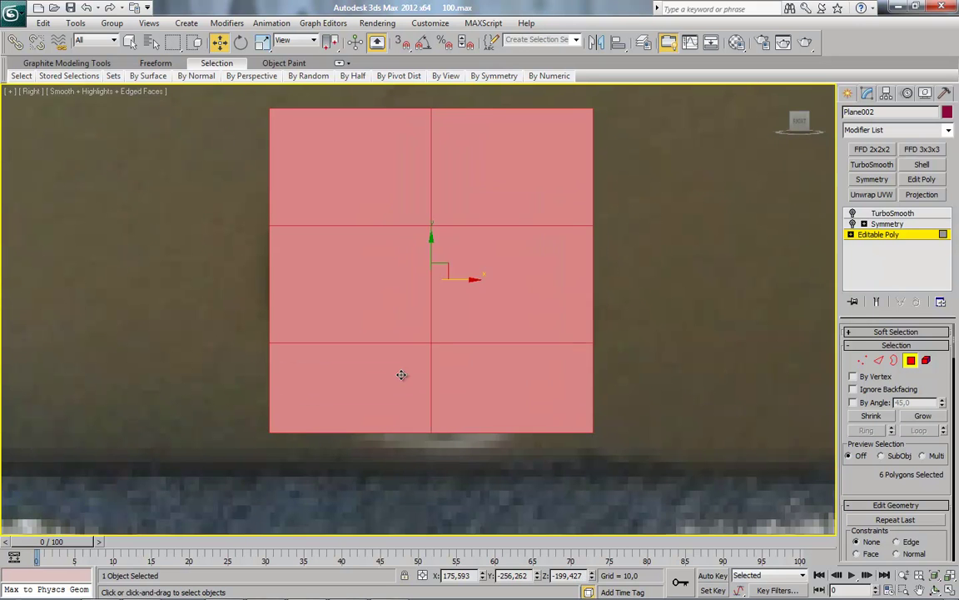
click(420, 360)
Snap the inset's inner vertices onto Cylinder002's corners, then select the faces inside the outline.
click(861, 360)
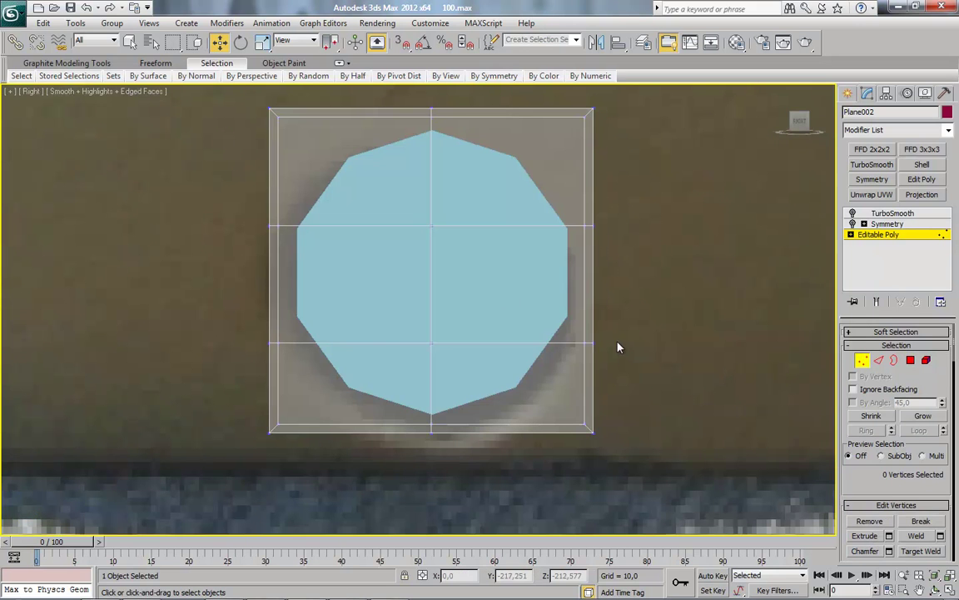
drag(269, 108, 364, 155)
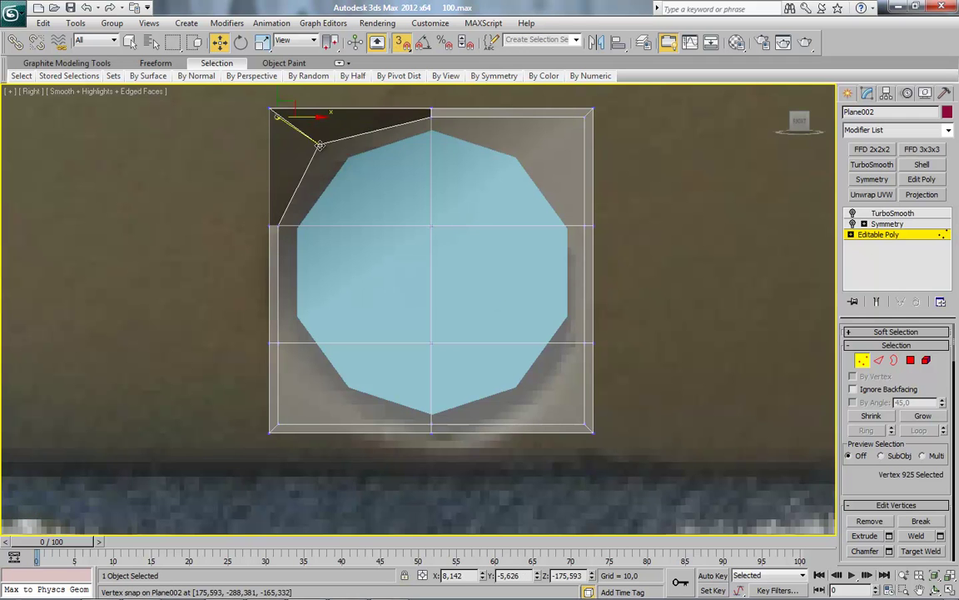
key(ctrl+z)
scroll(862, 440, down, 5)
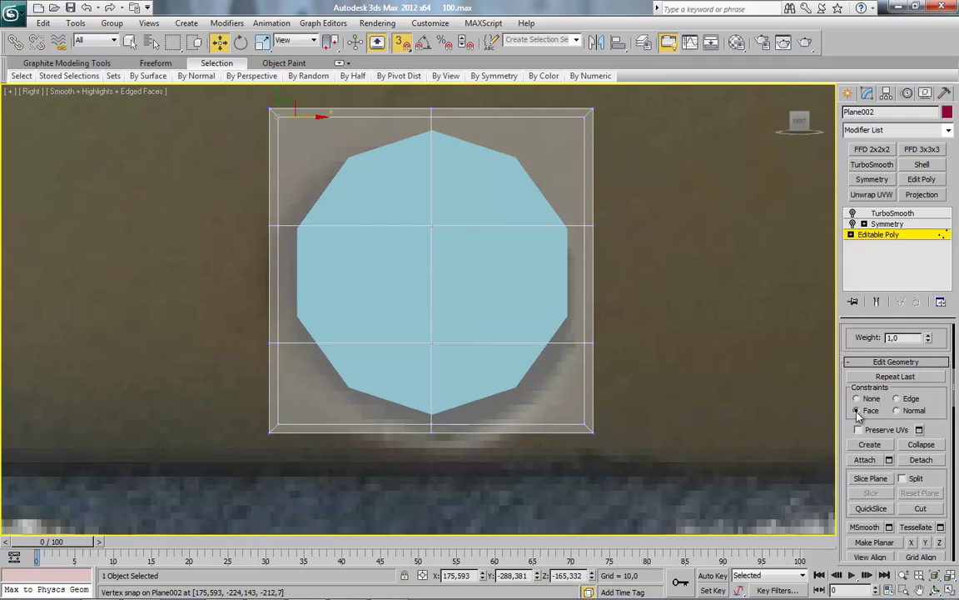
drag(279, 116, 433, 131)
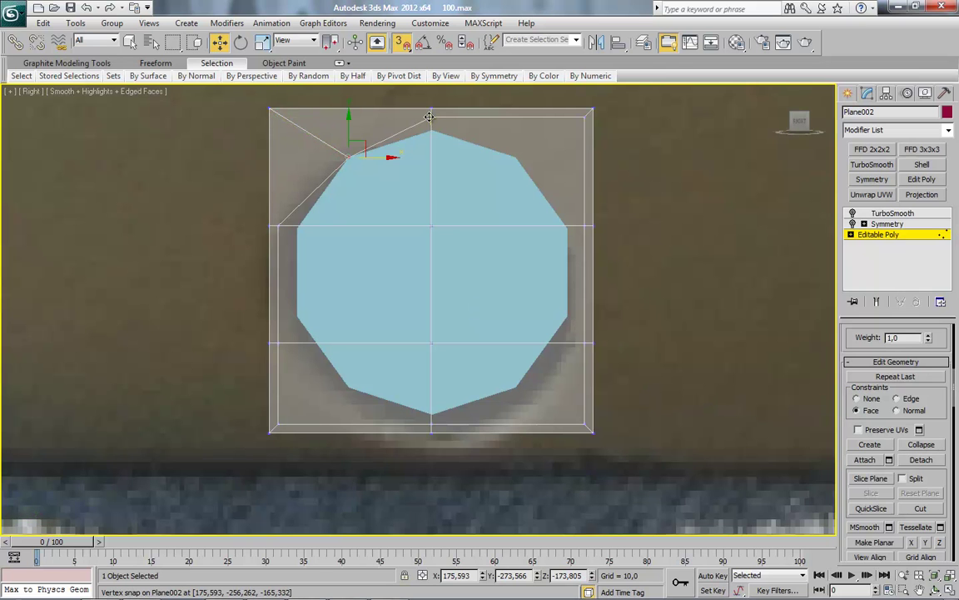
drag(583, 116, 567, 229)
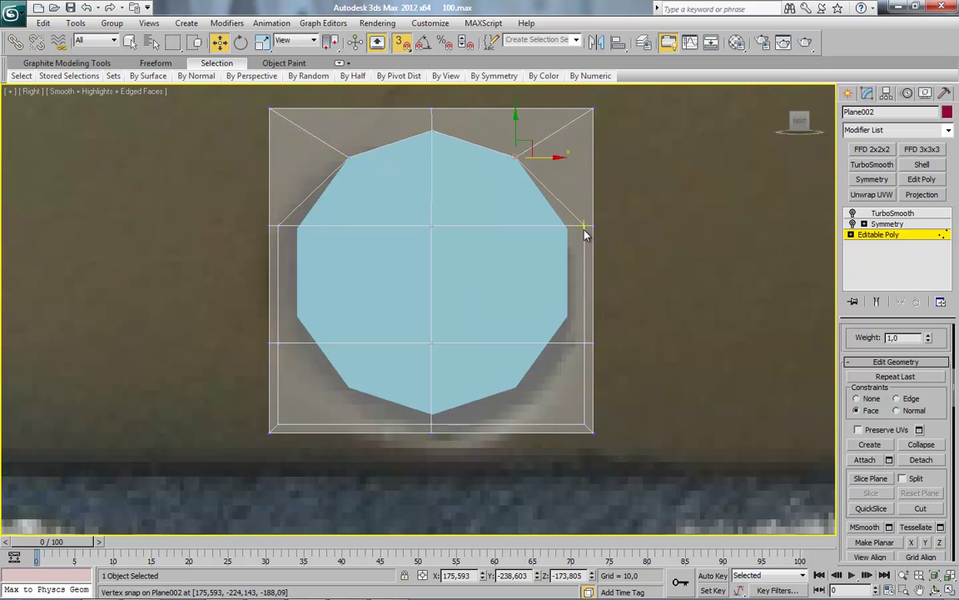
drag(587, 344, 517, 387)
drag(432, 423, 431, 414)
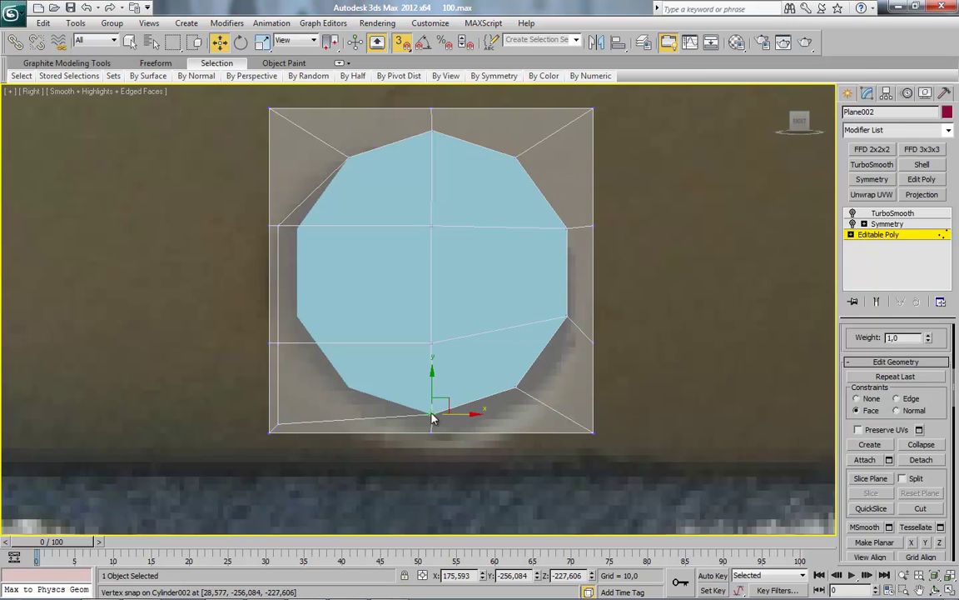
drag(280, 423, 348, 386)
drag(278, 342, 298, 316)
drag(280, 225, 298, 225)
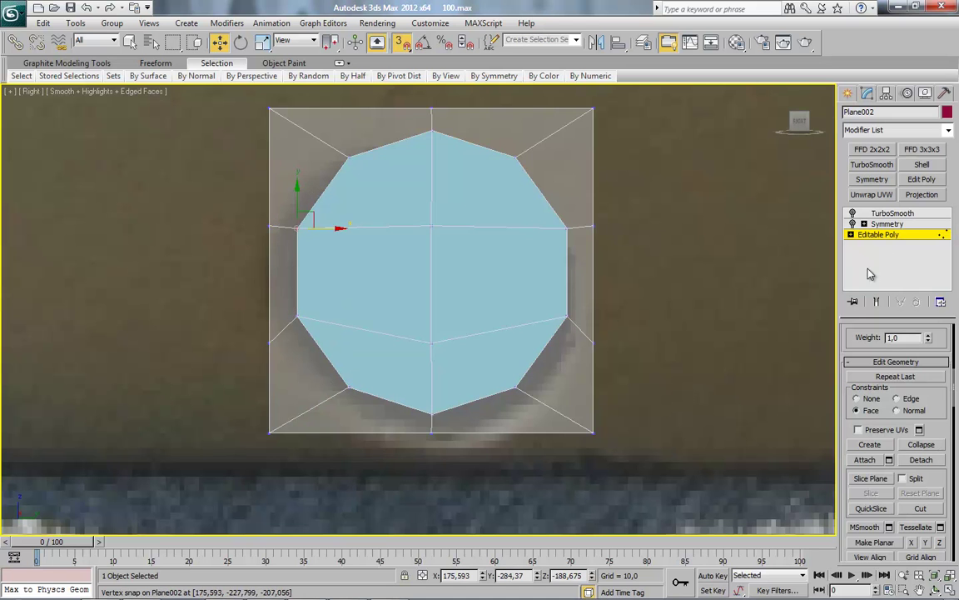
click(883, 234)
click(913, 361)
Delete the faces inside the disc outline and cap the decagonal hole with one face.
key(Delete)
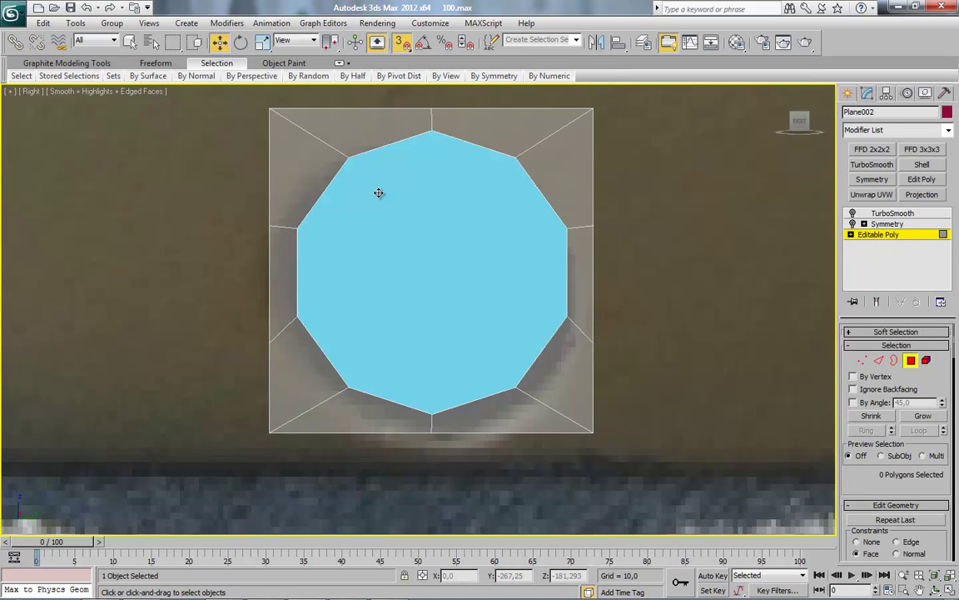
click(891, 360)
drag(499, 268, 538, 368)
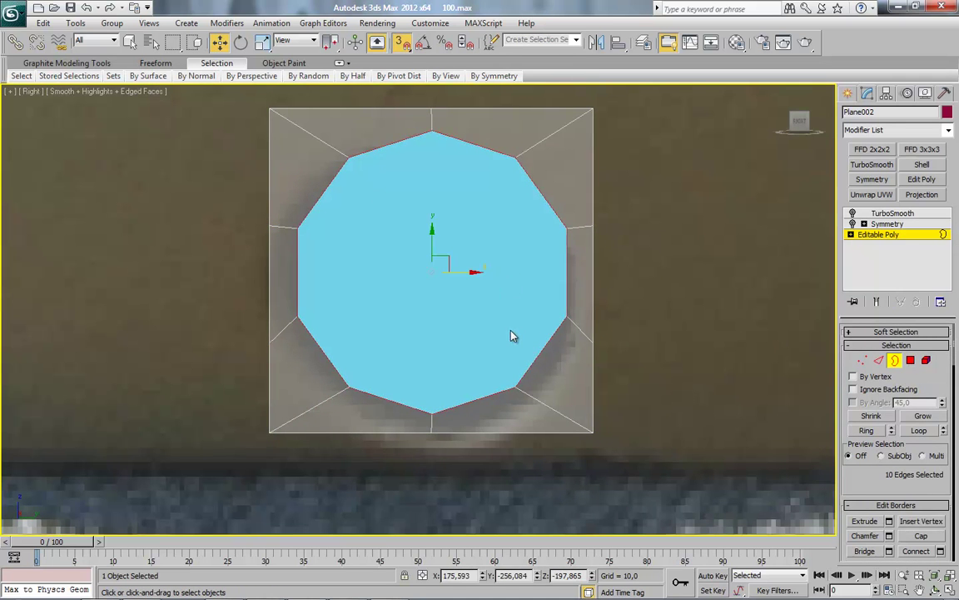
drag(863, 506, 863, 463)
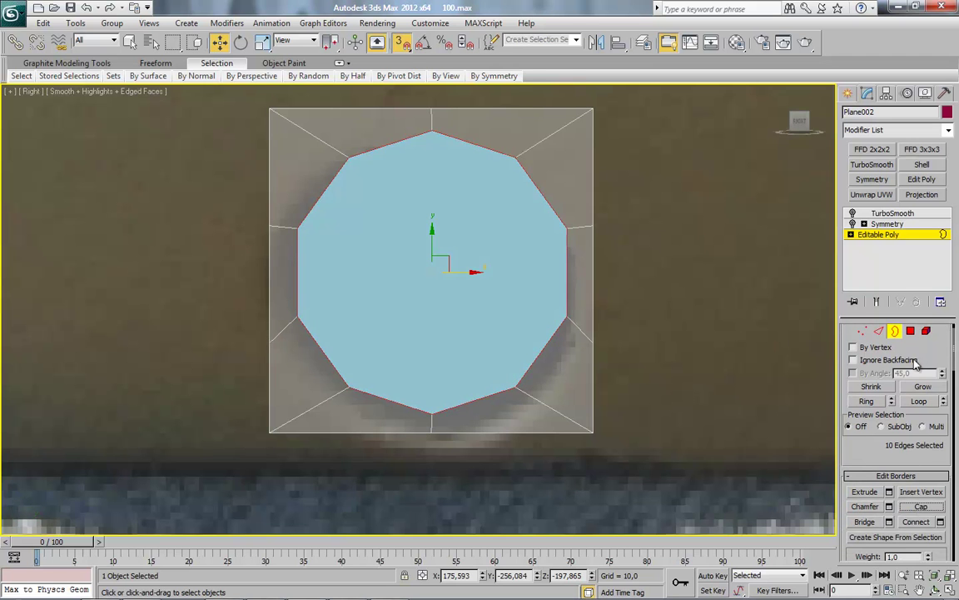
click(910, 331)
Inset the decagon cap polygon twice to create two inner rings.
click(415, 226)
right_click(414, 226)
click(338, 289)
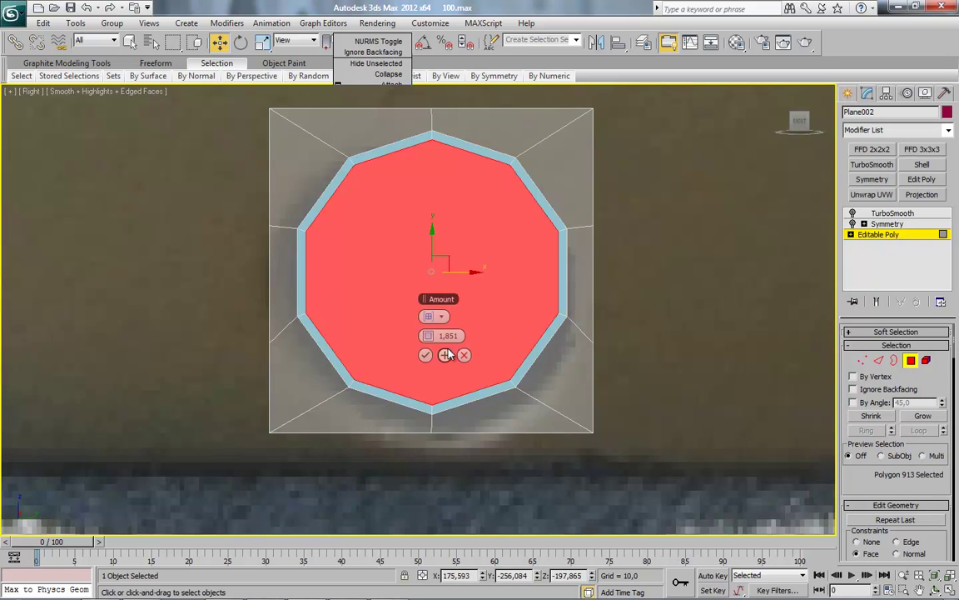
click(422, 353)
right_click(414, 227)
key(Escape)
click(425, 355)
right_click(417, 282)
click(342, 344)
click(425, 355)
Connect the ten border edges with new edge loops around the recess walls.
click(879, 361)
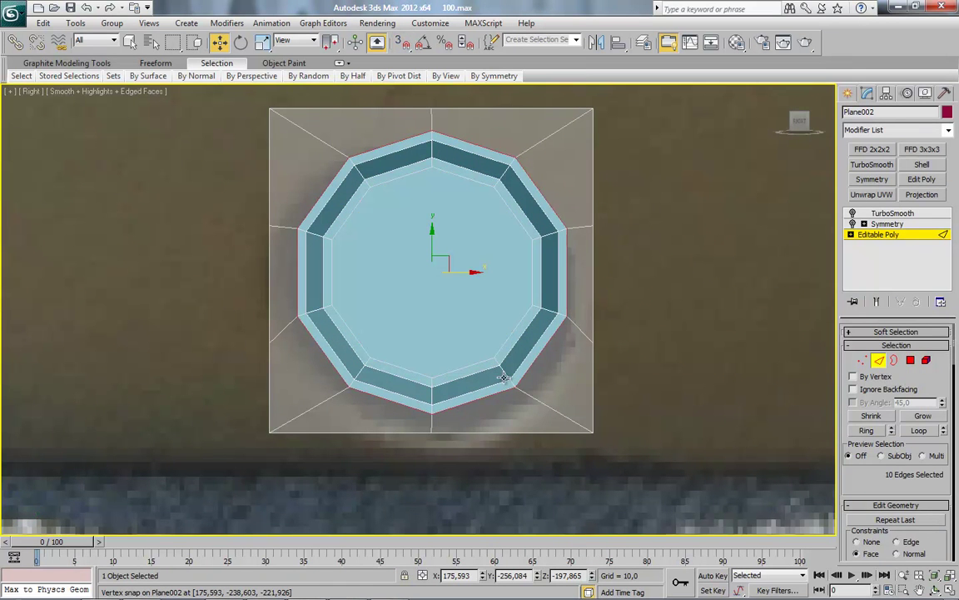
alt+middle_drag(503, 377, 547, 326)
right_click(516, 248)
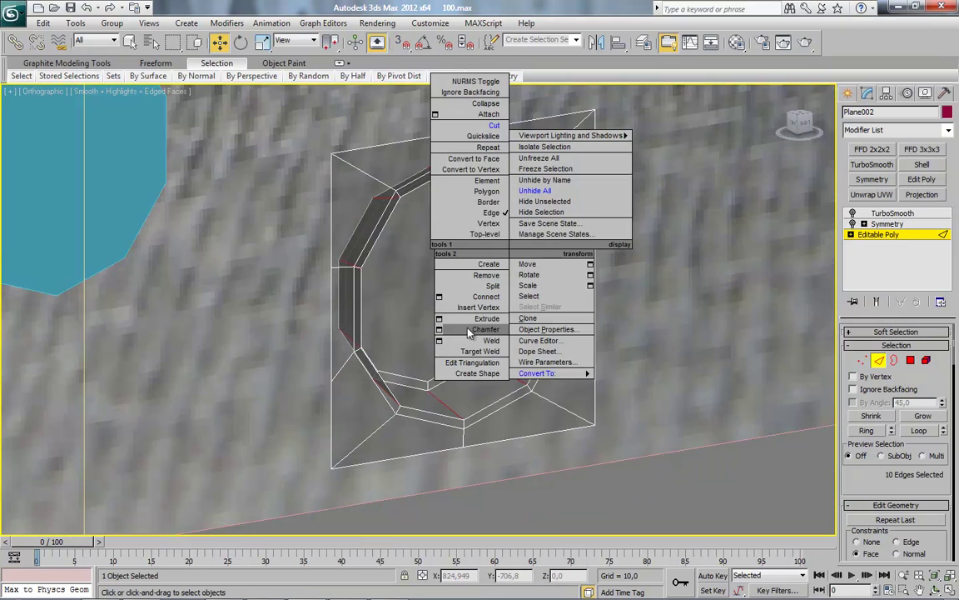
click(469, 333)
drag(428, 355, 430, 356)
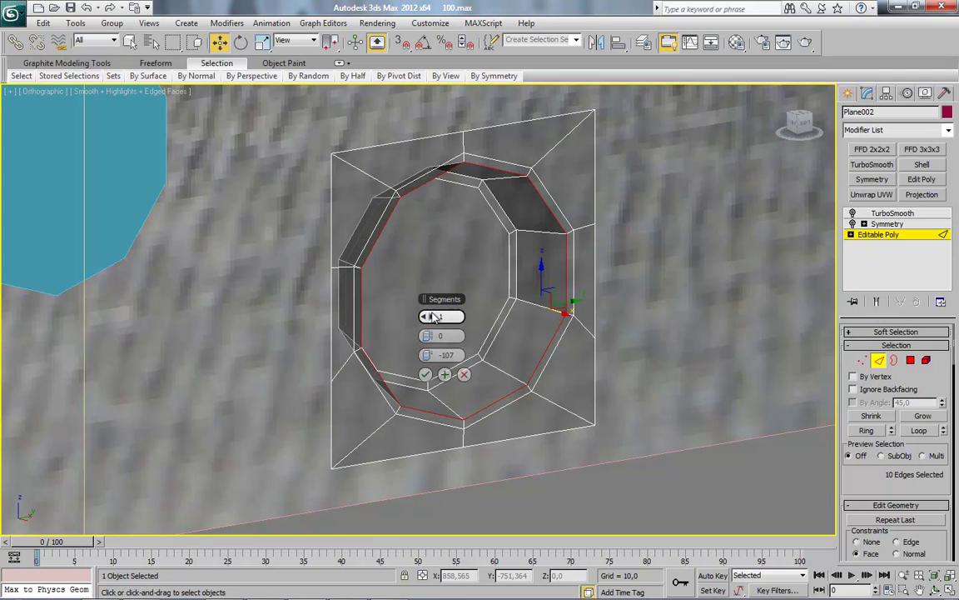
right_click(430, 355)
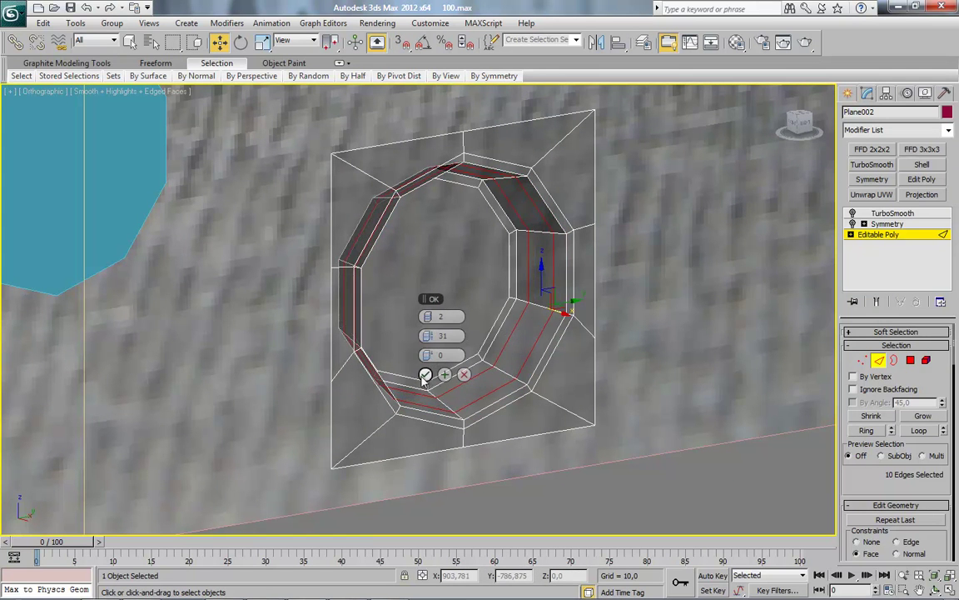
click(425, 374)
Turn on see-through display and hide the edged-faces overlay to check the recess.
click(878, 360)
click(911, 360)
scroll(543, 372, down, 3)
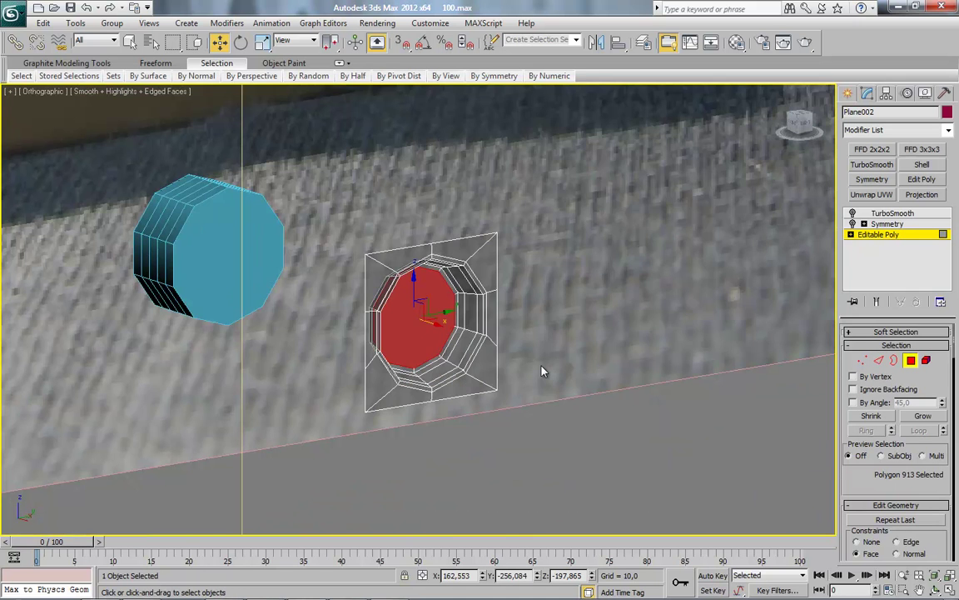
key(alt+x)
key(F4)
middle_drag(540, 360, 550, 401)
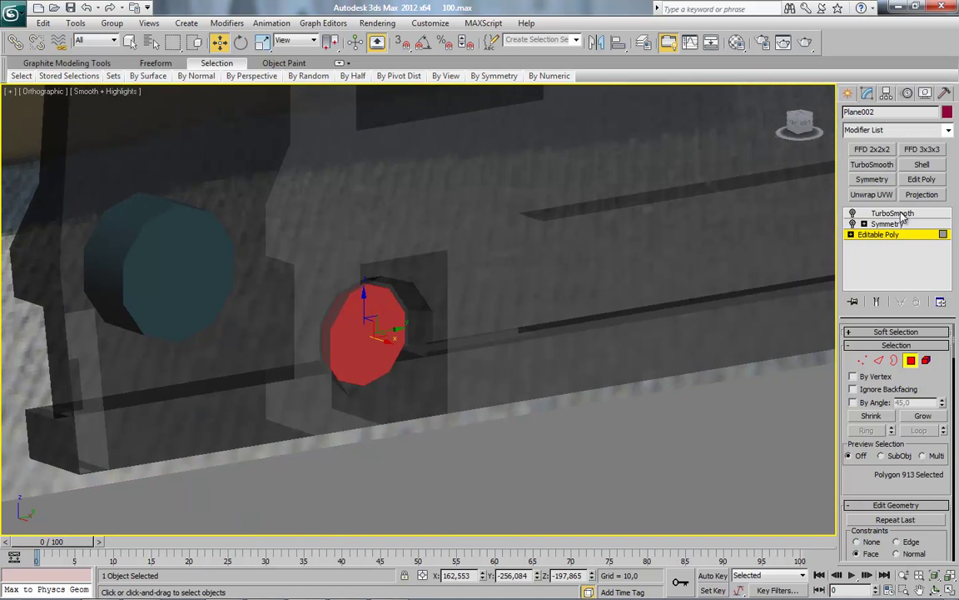
Show the TurboSmooth result solid without see-through or edged faces, and orbit around the bracket.
click(911, 360)
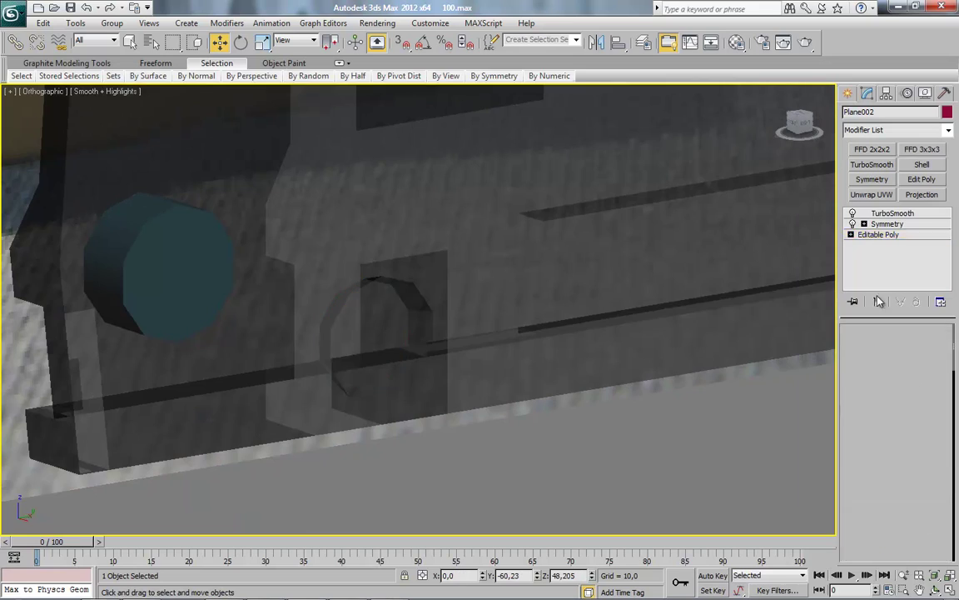
click(892, 213)
key(F4)
scroll(561, 409, down, 2)
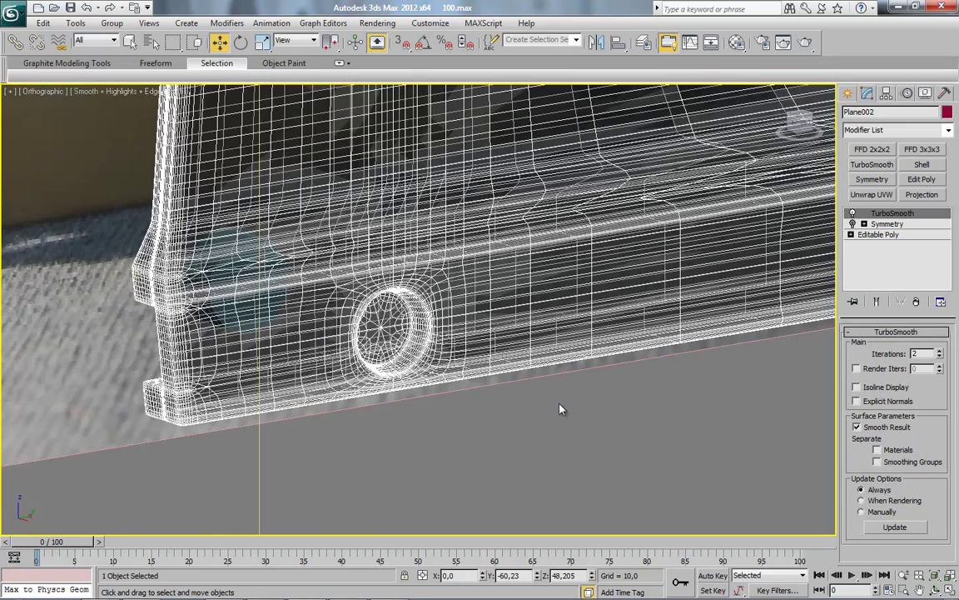
key(F4)
key(alt+x)
scroll(561, 401, down, 4)
mouse_move(562, 396)
alt+middle_down()
mouse_move(501, 375)
mouse_move(482, 385)
mouse_move(498, 356)
mouse_move(443, 350)
mouse_move(525, 277)
alt+middle_up()
scroll(659, 391, up, 3)
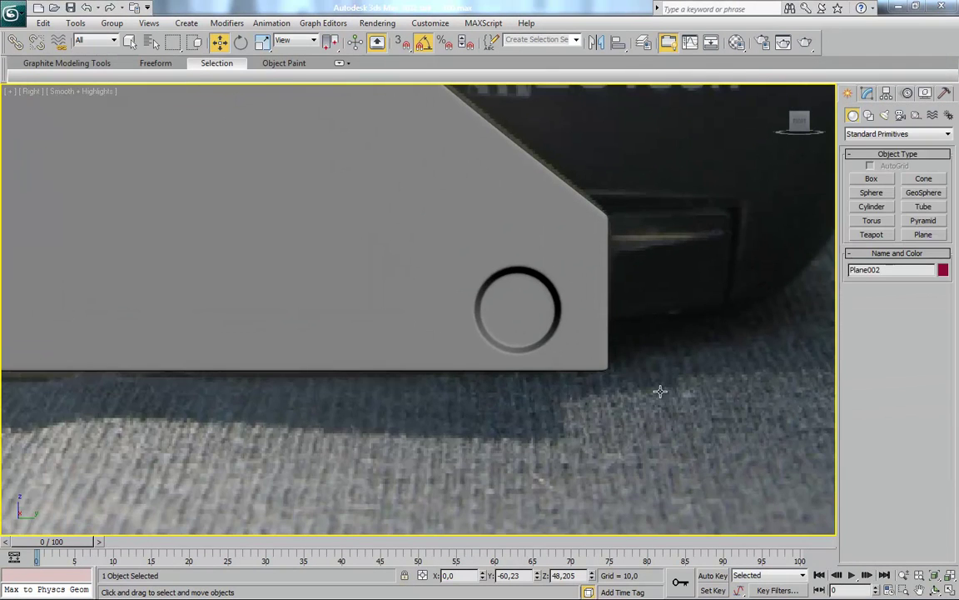
scroll(641, 383, down, 1)
scroll(612, 382, up, 3)
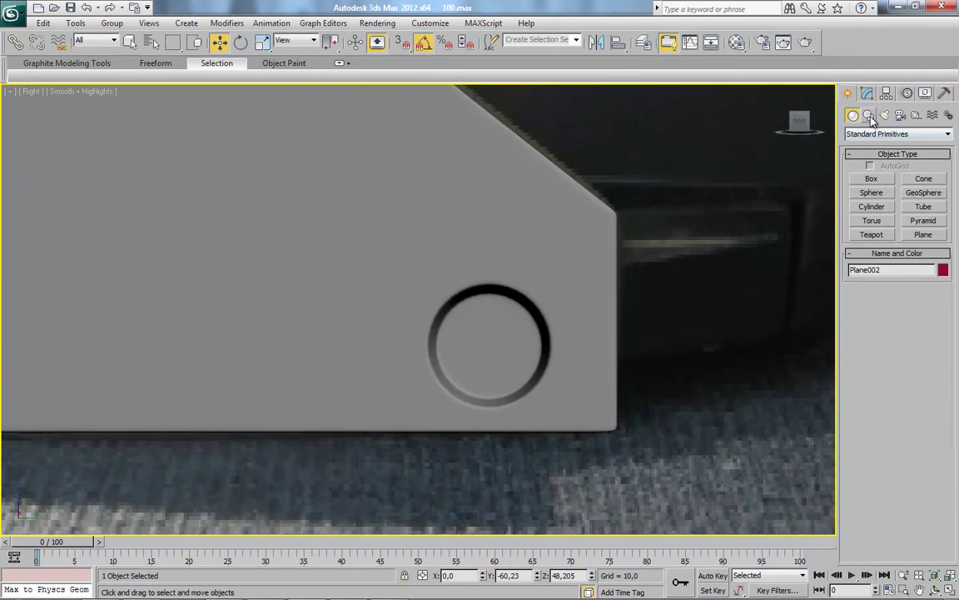
Draw a six-point star spline, Star001, beside the bracket.
click(870, 116)
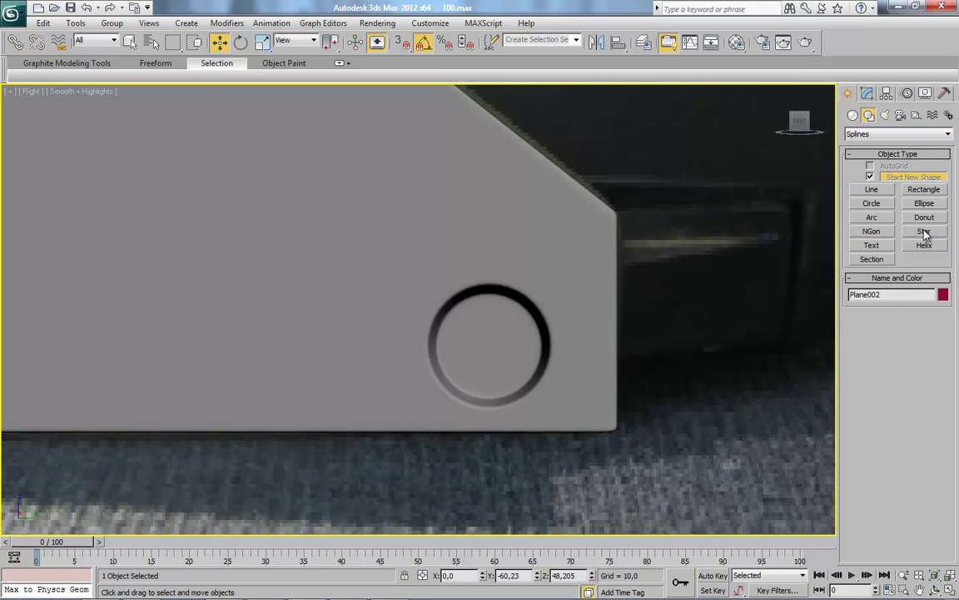
click(925, 233)
middle_drag(667, 353, 619, 338)
mouse_move(629, 335)
mouse_down()
mouse_move(681, 376)
mouse_move(676, 367)
mouse_up()
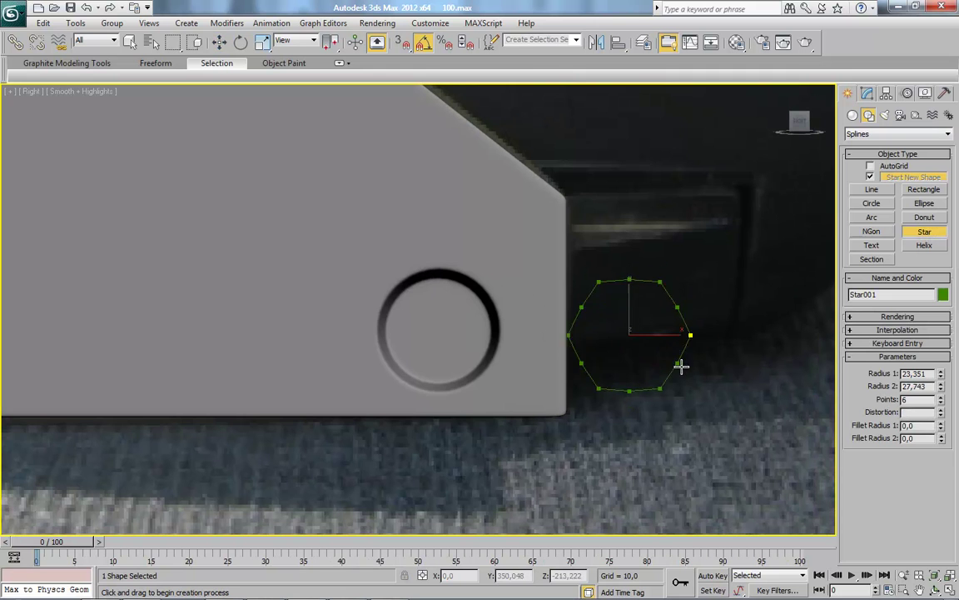
click(656, 339)
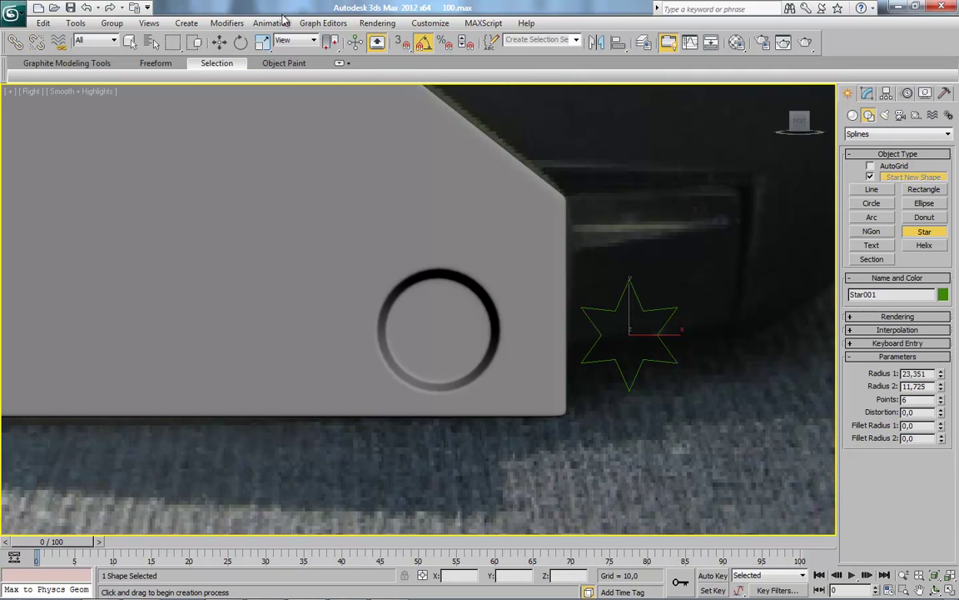
click(219, 42)
scroll(621, 406, up, 3)
scroll(631, 443, up, 1)
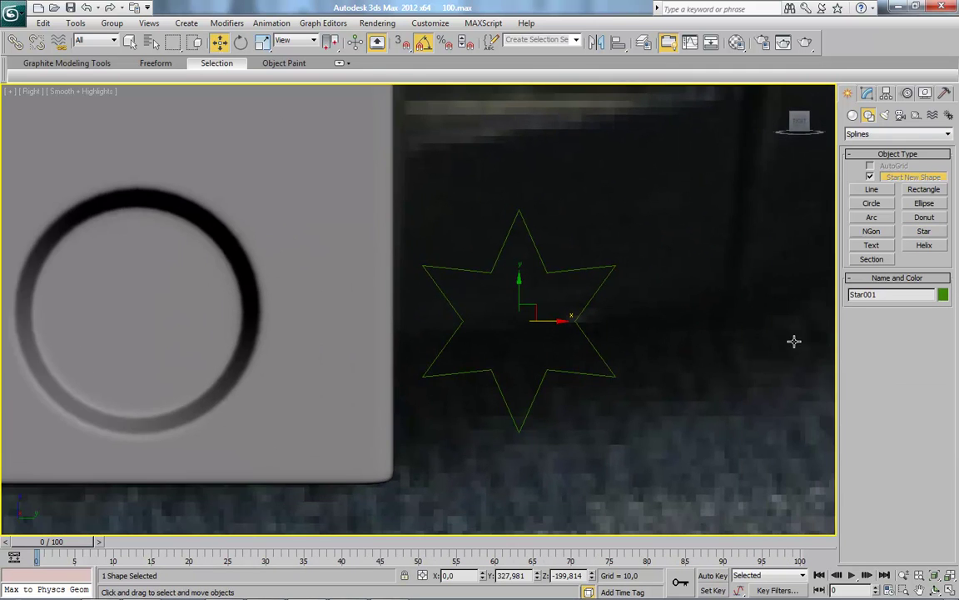
middle_drag(794, 340, 773, 344)
Draw Tube001 around the star, setting its radius, thickness and height.
click(853, 115)
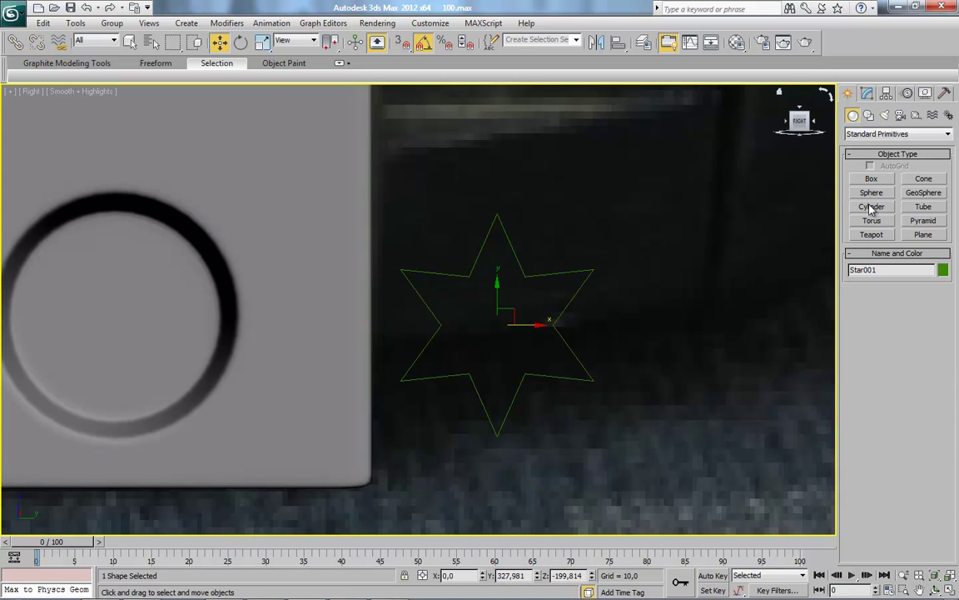
click(871, 207)
click(923, 207)
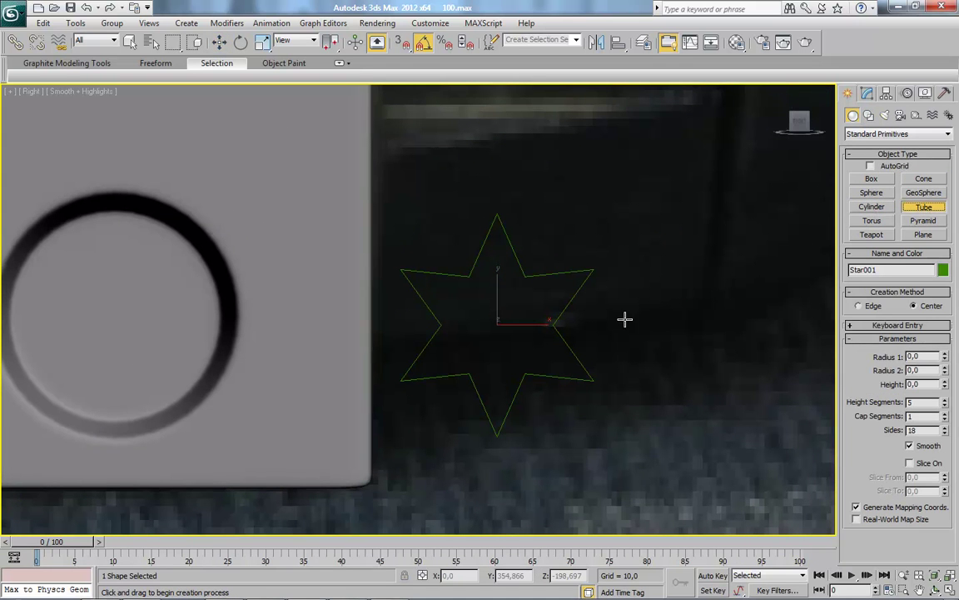
drag(490, 336, 574, 243)
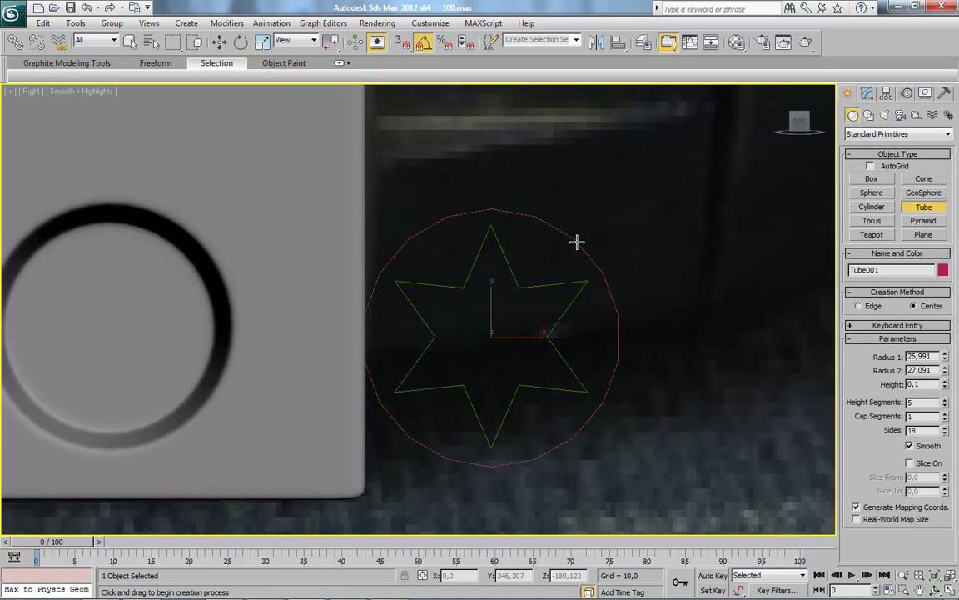
click(587, 228)
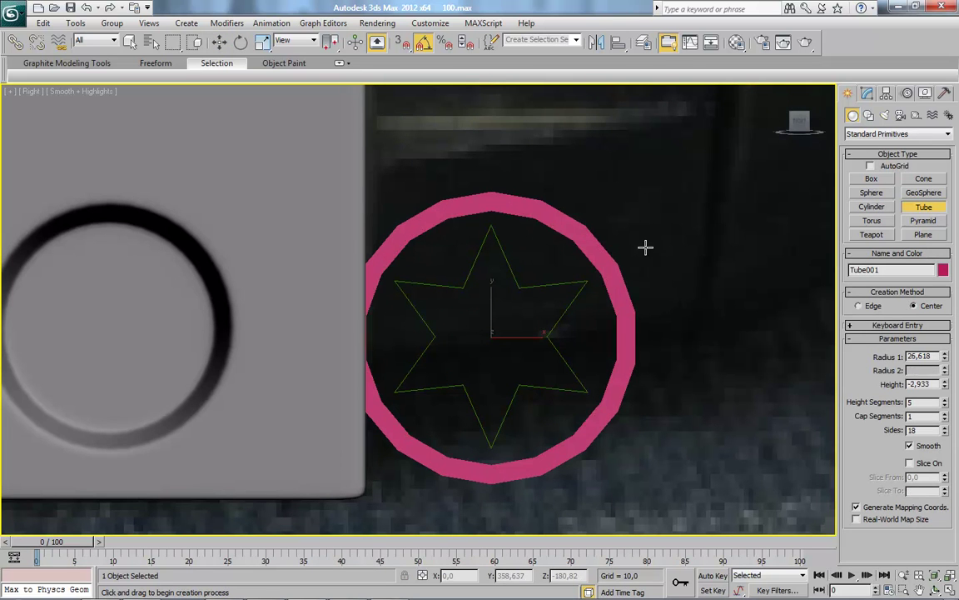
click(220, 43)
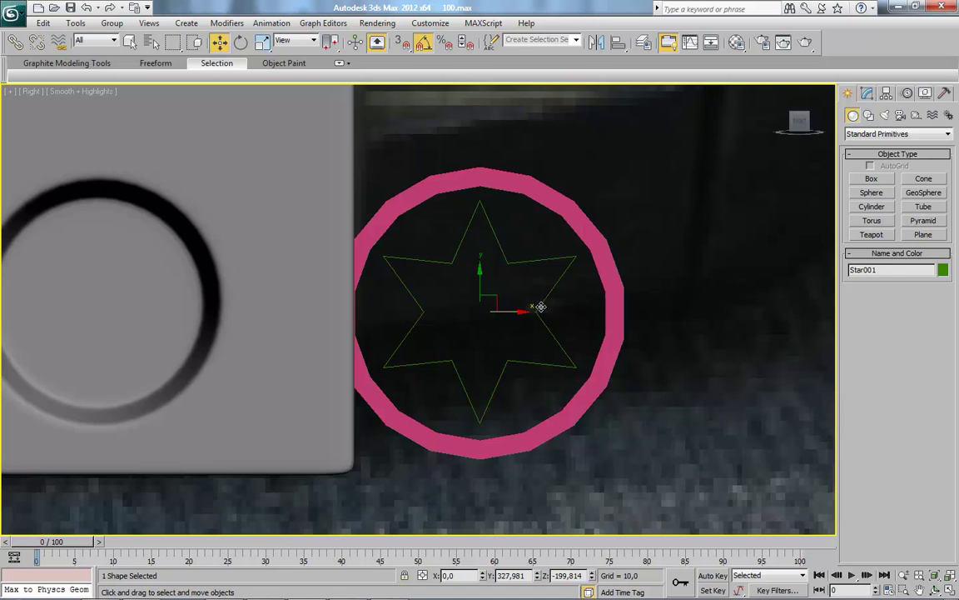
Convert the star to an Editable Poly.
key(F4)
right_click(516, 255)
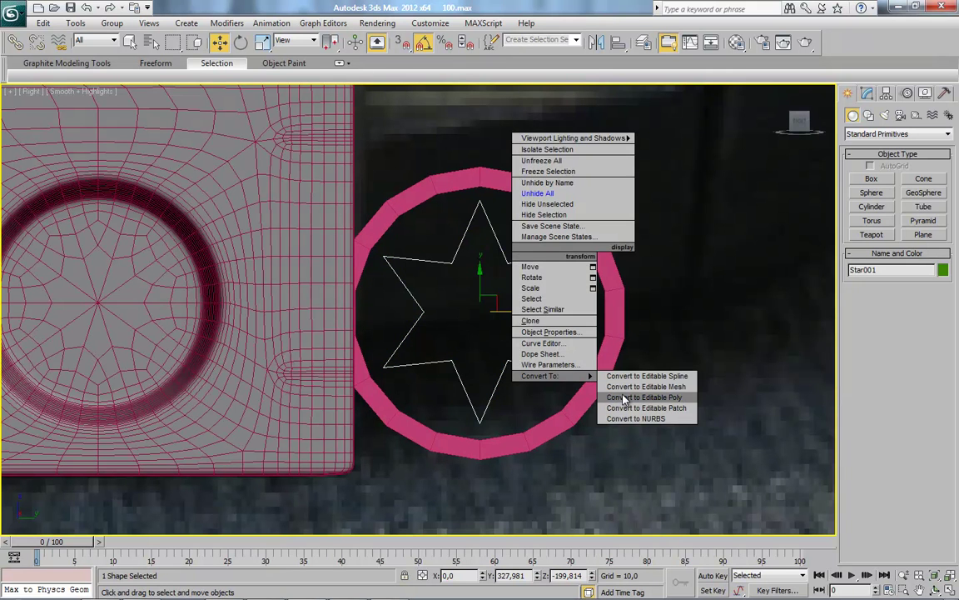
click(621, 456)
key(1)
drag(634, 117, 367, 445)
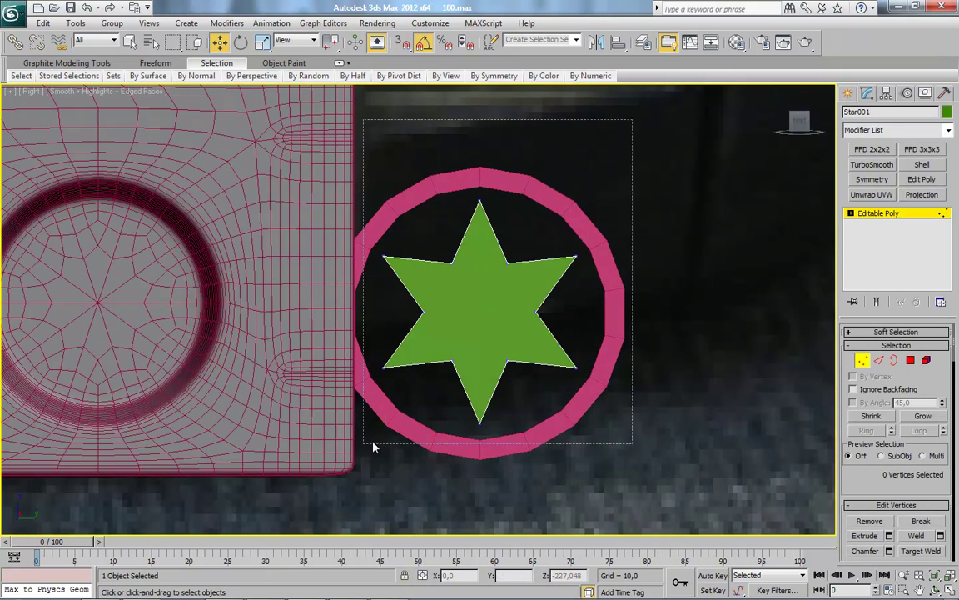
scroll(854, 464, down, 1)
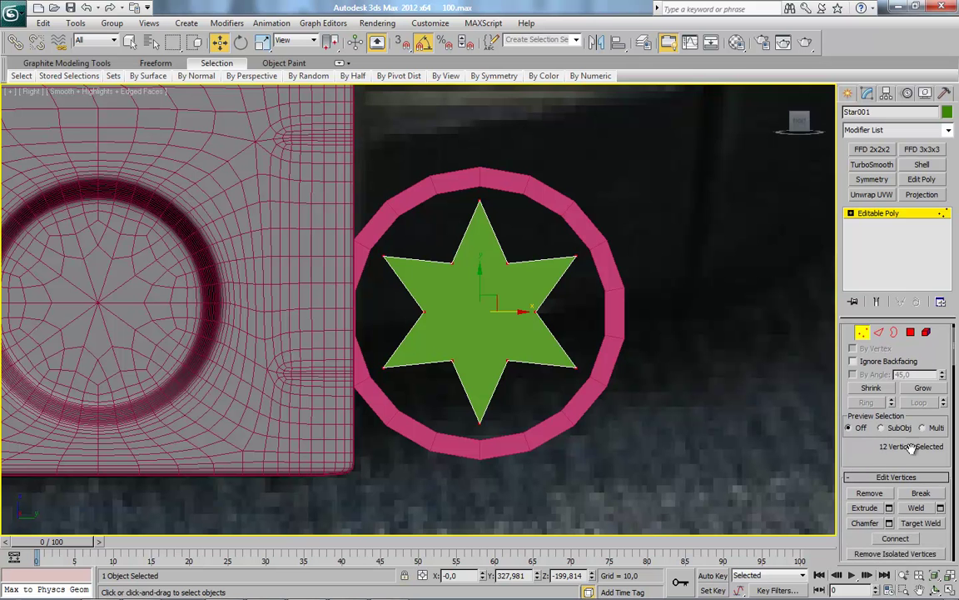
scroll(870, 375, up, 1)
click(864, 360)
Reduce Tube001's Sides to 12.
click(617, 296)
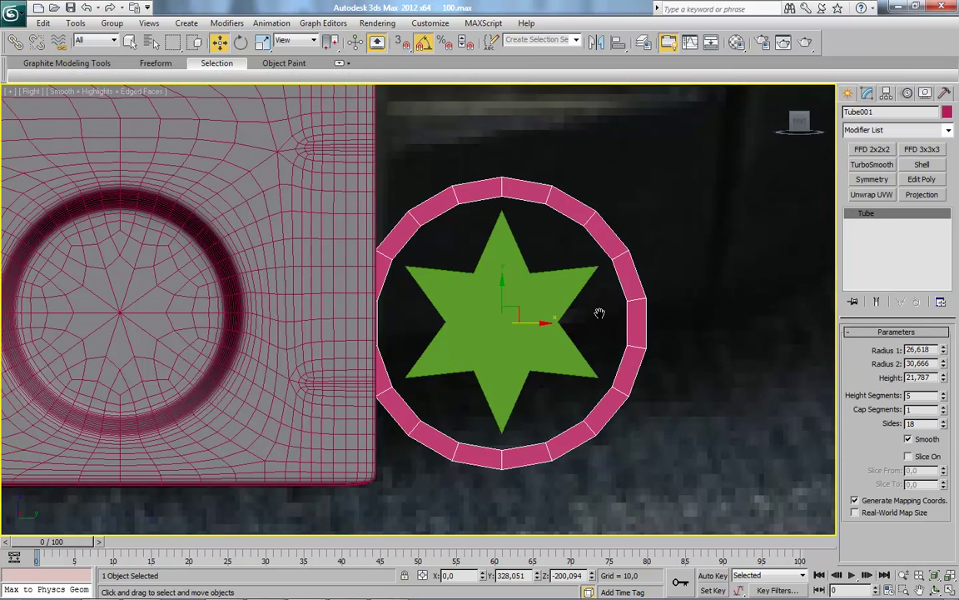
scroll(637, 326, up, 3)
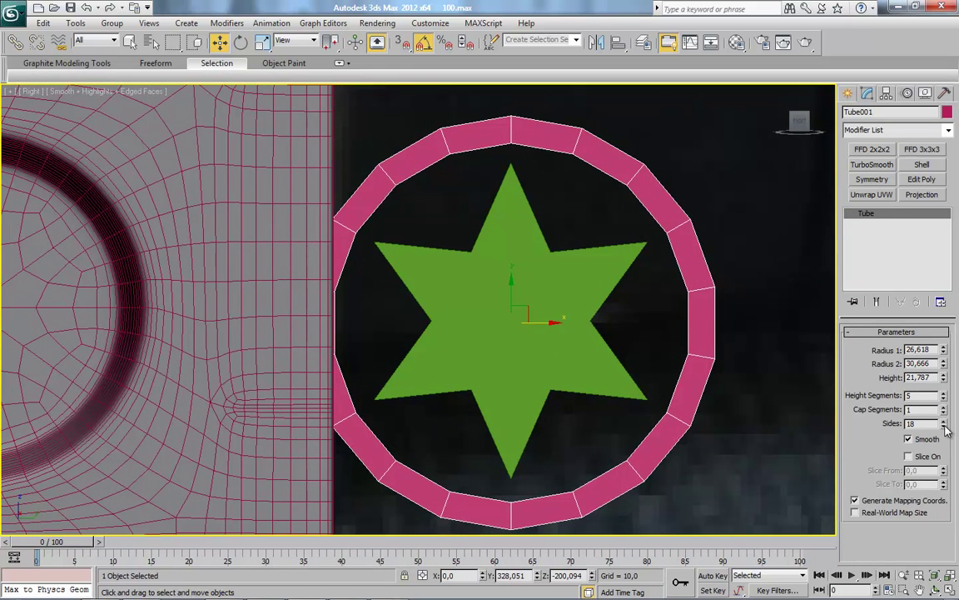
click(944, 426)
click(944, 426)
click(945, 427)
click(944, 426)
click(944, 427)
click(944, 426)
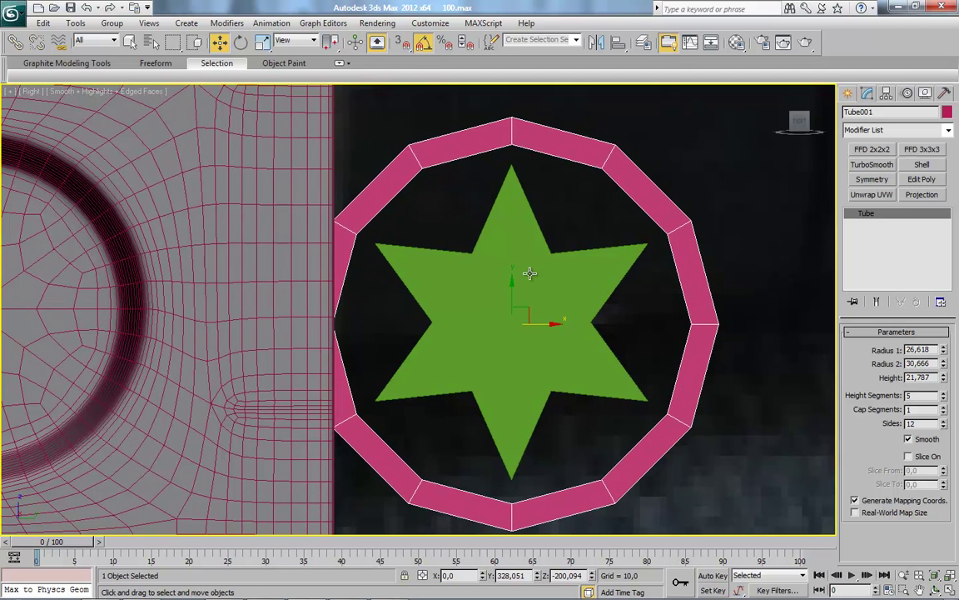
middle_drag(509, 229, 531, 242)
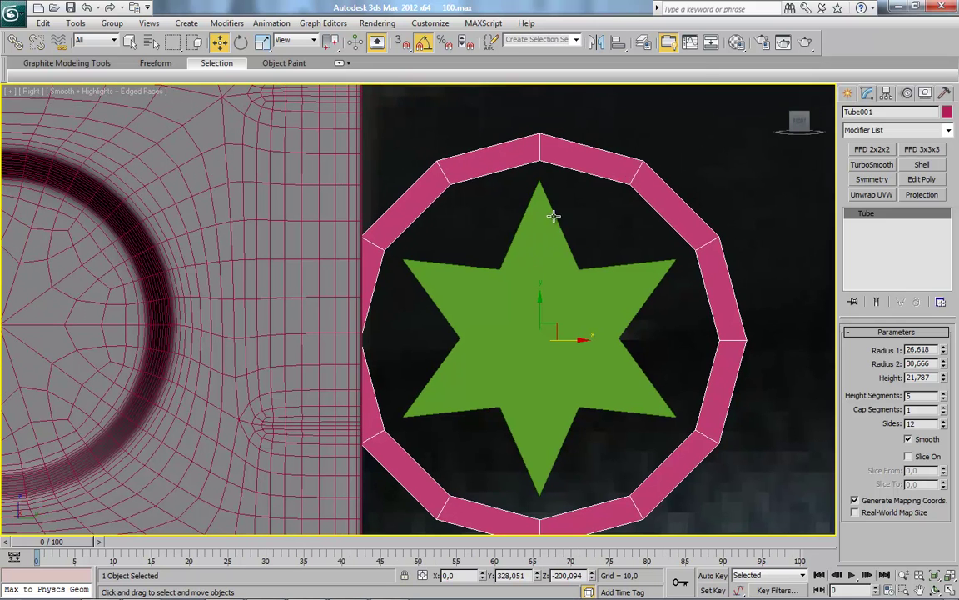
Convert the tube to an Editable Poly and check its front polygon ring.
right_click(540, 165)
click(715, 312)
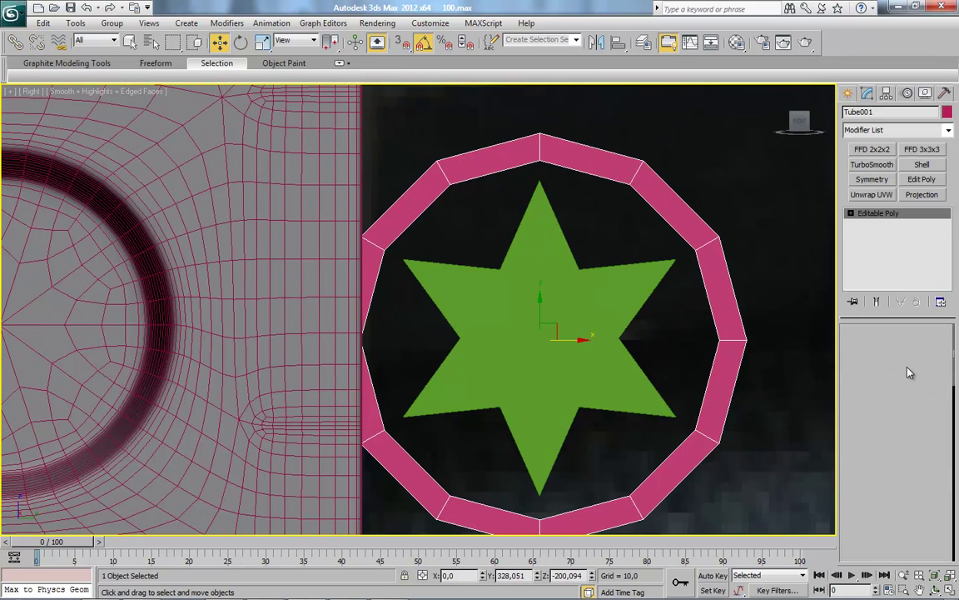
click(724, 331)
shift+click(708, 399)
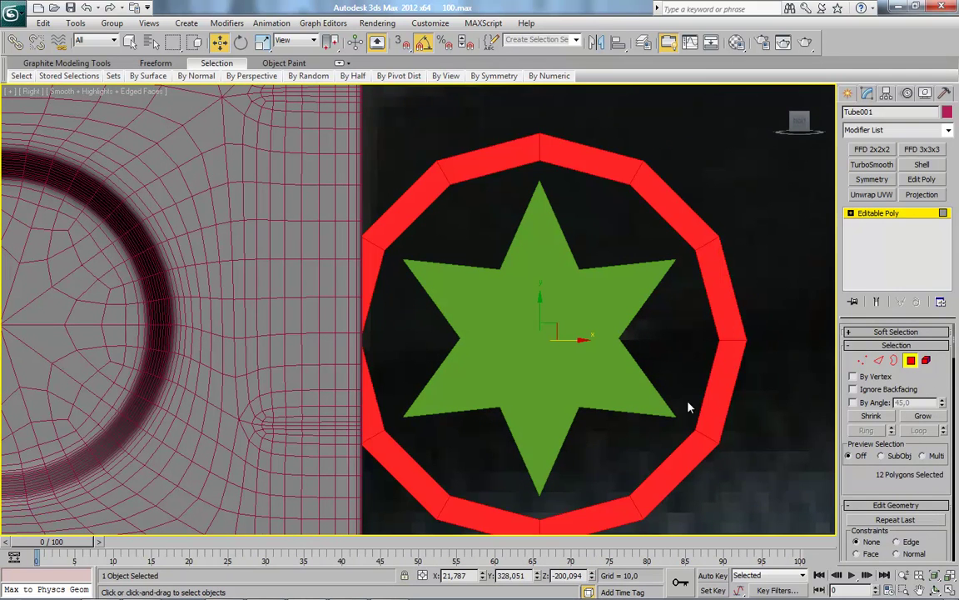
alt+middle_drag(701, 378, 671, 391)
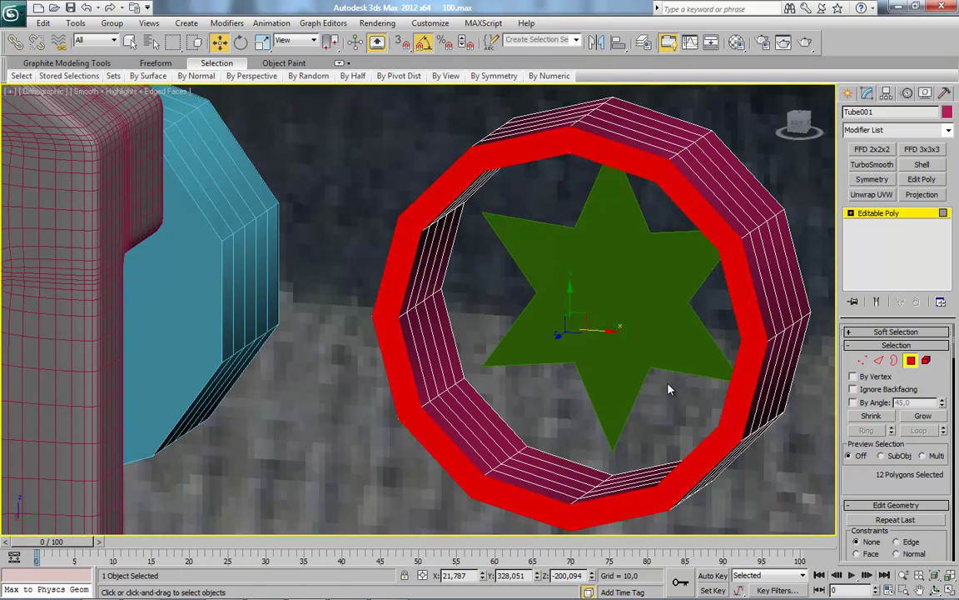
key(shift+z)
click(669, 388)
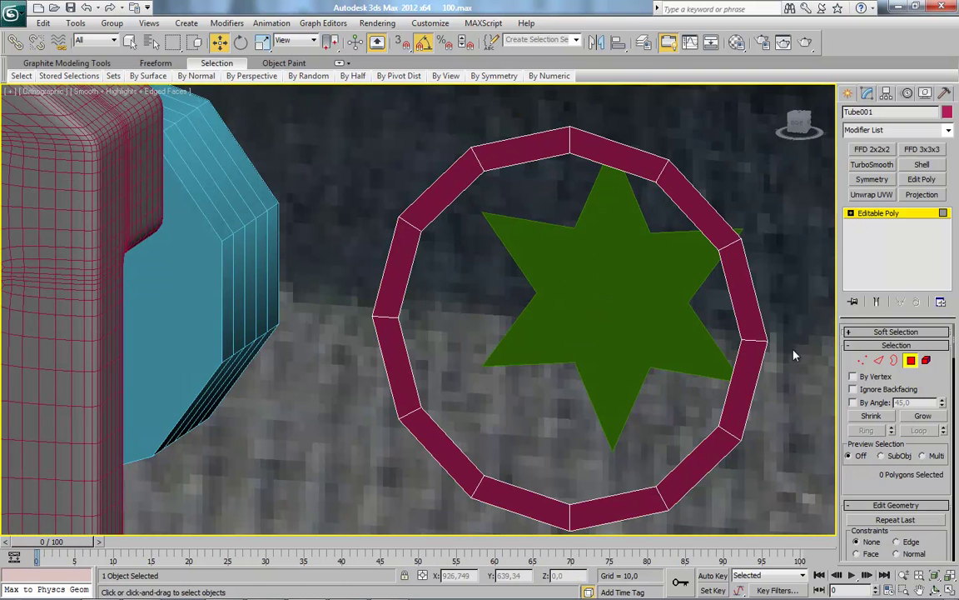
Centre the ring's pivot on the object with Affect Pivot Only and Center to Object.
click(912, 362)
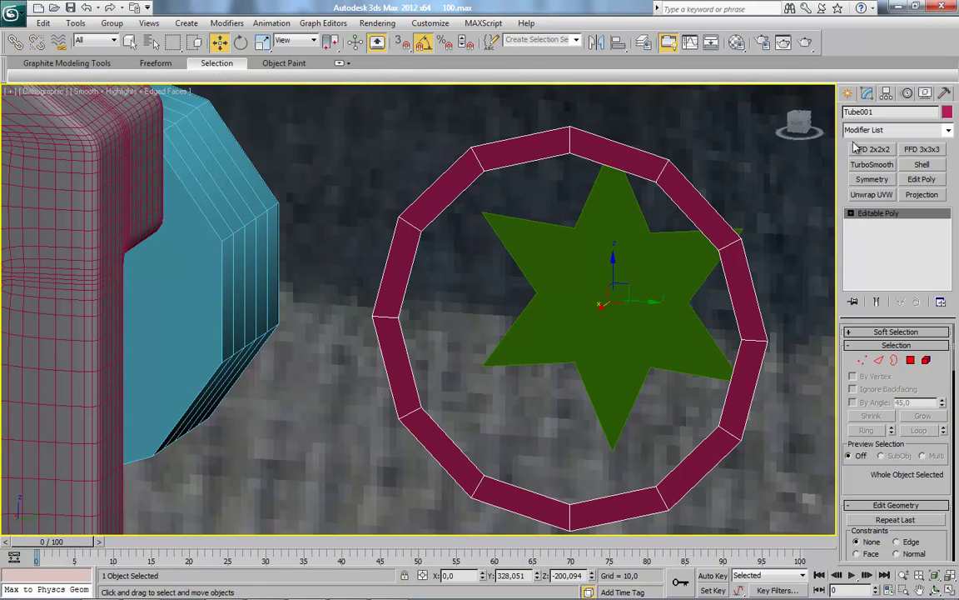
click(887, 94)
click(897, 177)
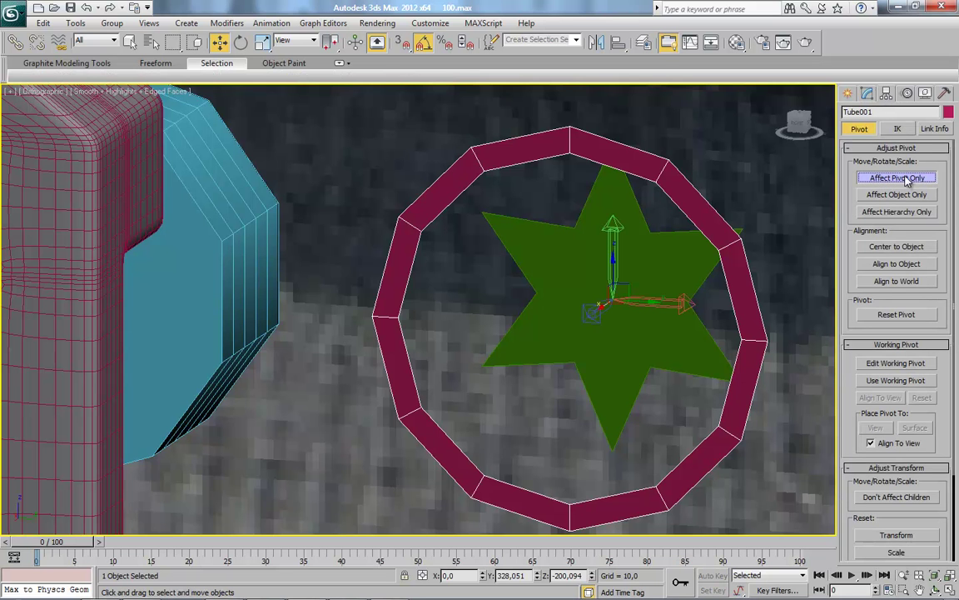
click(887, 249)
click(867, 94)
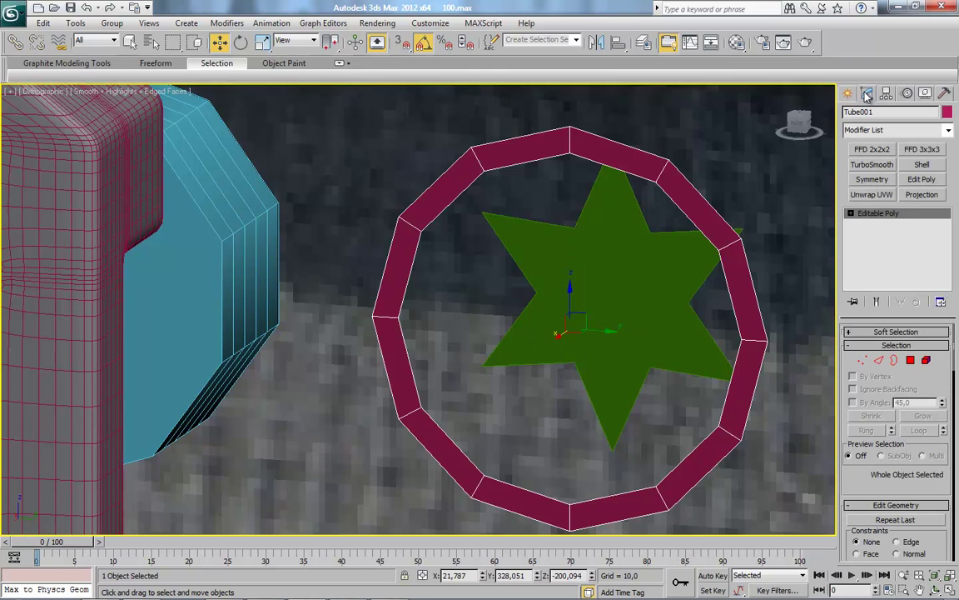
Align the ring centre-to-centre with the star on X, Y and Z, then view from the side.
mouse_move(606, 375)
alt+middle_down()
mouse_move(547, 385)
mouse_move(589, 391)
mouse_move(532, 250)
alt+middle_up()
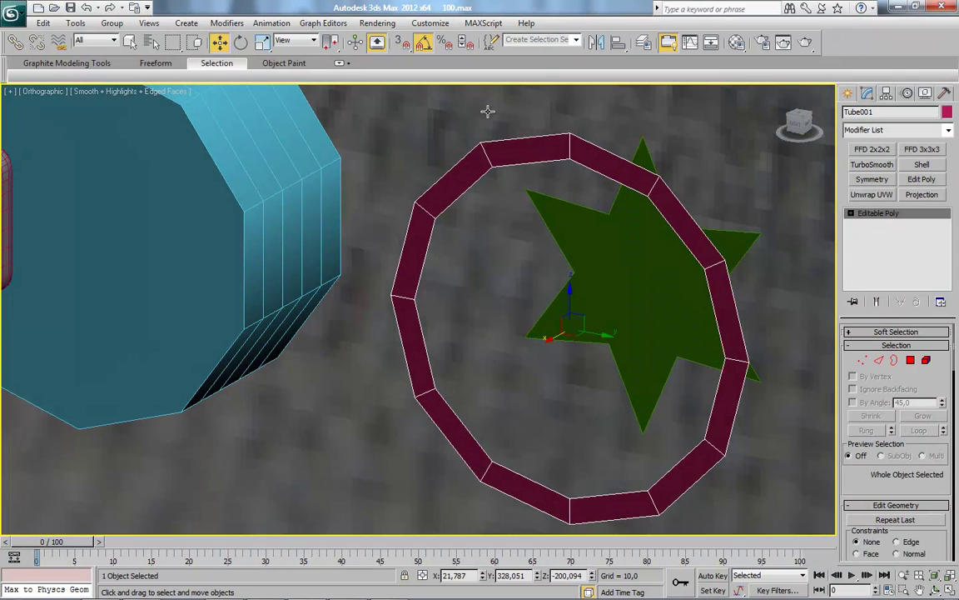
click(619, 46)
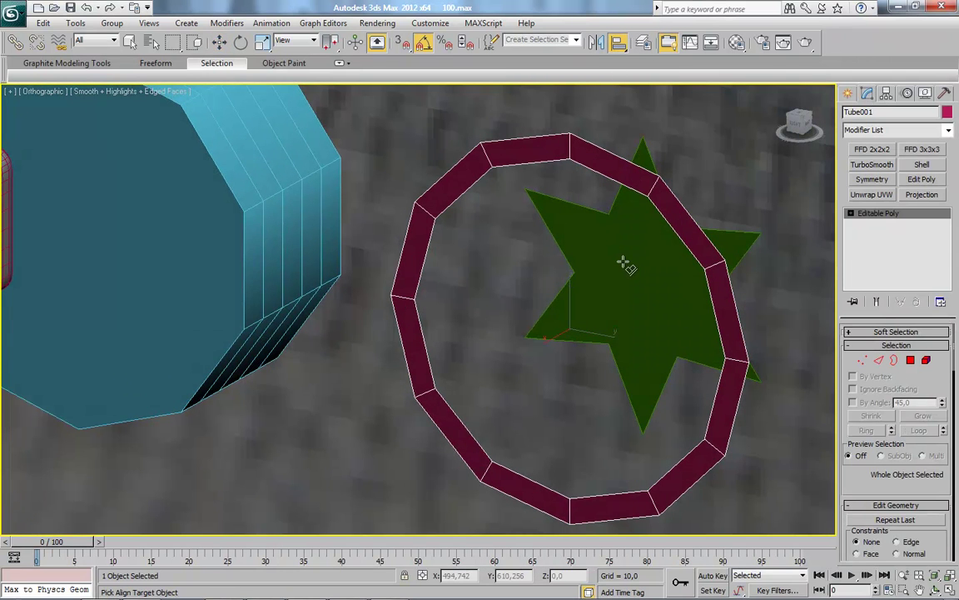
click(623, 264)
click(263, 222)
click(212, 222)
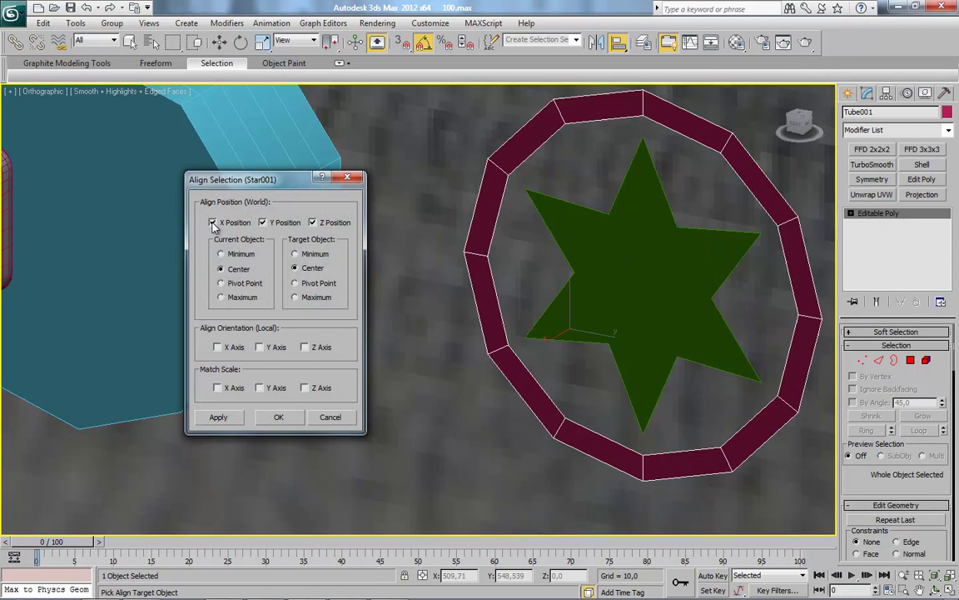
click(277, 417)
mouse_move(552, 385)
alt+middle_down()
mouse_move(451, 371)
mouse_move(651, 297)
alt+middle_up()
click(806, 125)
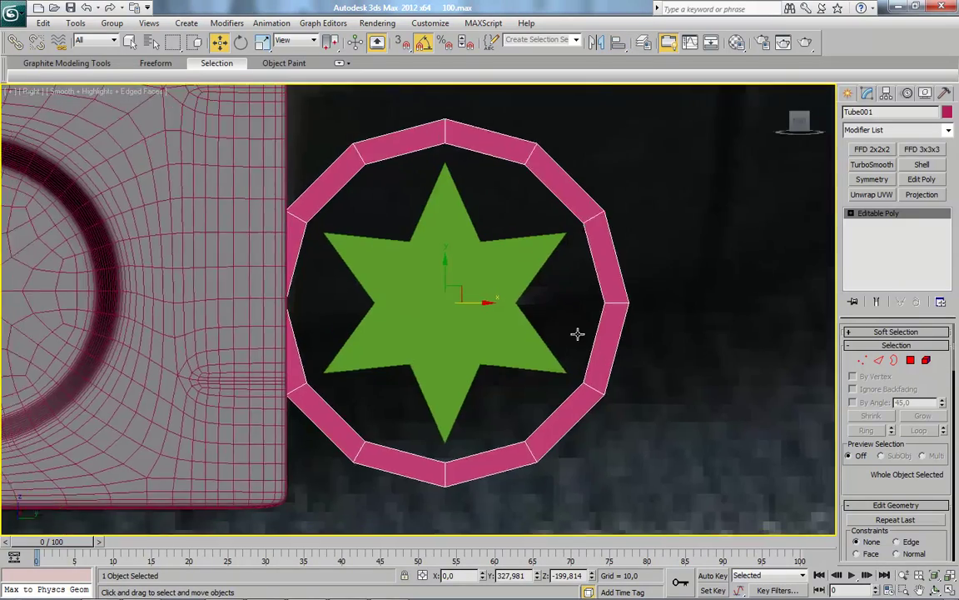
Shift the ring and star together to the right, then select Star001 alone.
scroll(578, 333, up, 3)
scroll(466, 333, down, 5)
ctrl+click(413, 326)
drag(445, 325, 564, 338)
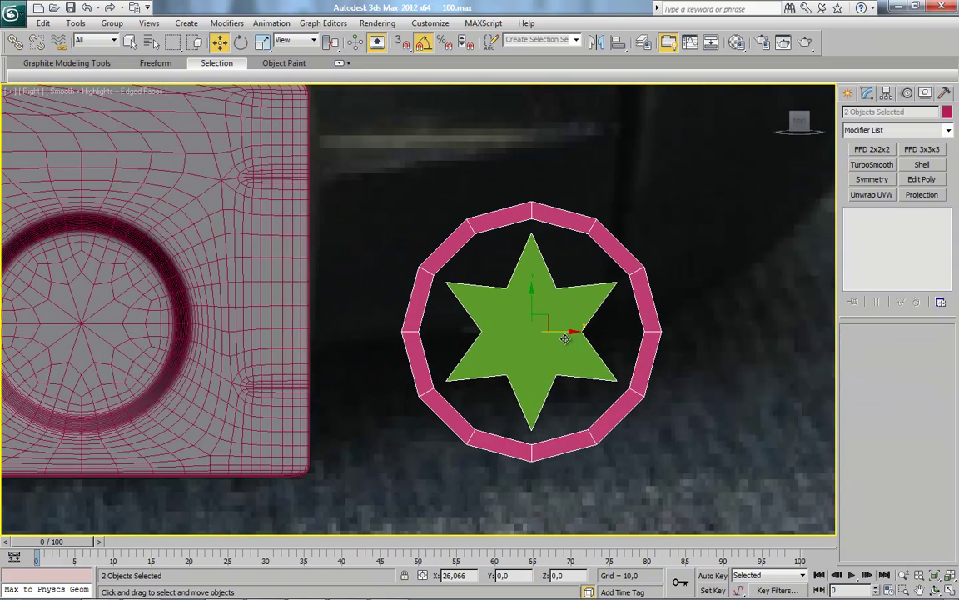
click(507, 366)
click(517, 333)
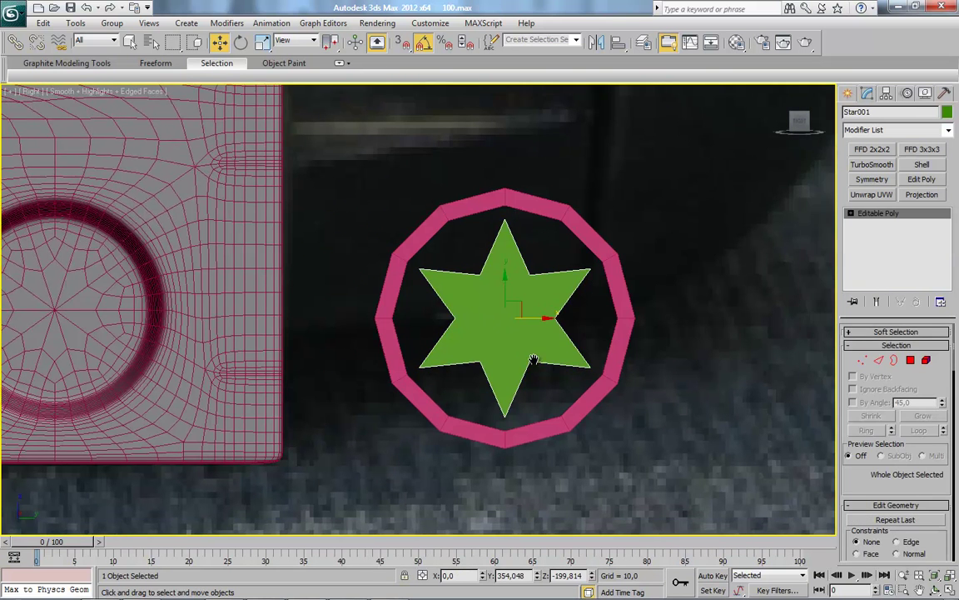
Attach the pink ring to Star001 with Edit Geometry > Attach.
scroll(524, 341, up, 2)
mouse_move(550, 375)
middle_down()
mouse_move(527, 357)
mouse_move(484, 360)
middle_up()
scroll(471, 372, up, 2)
scroll(856, 479, down, 3)
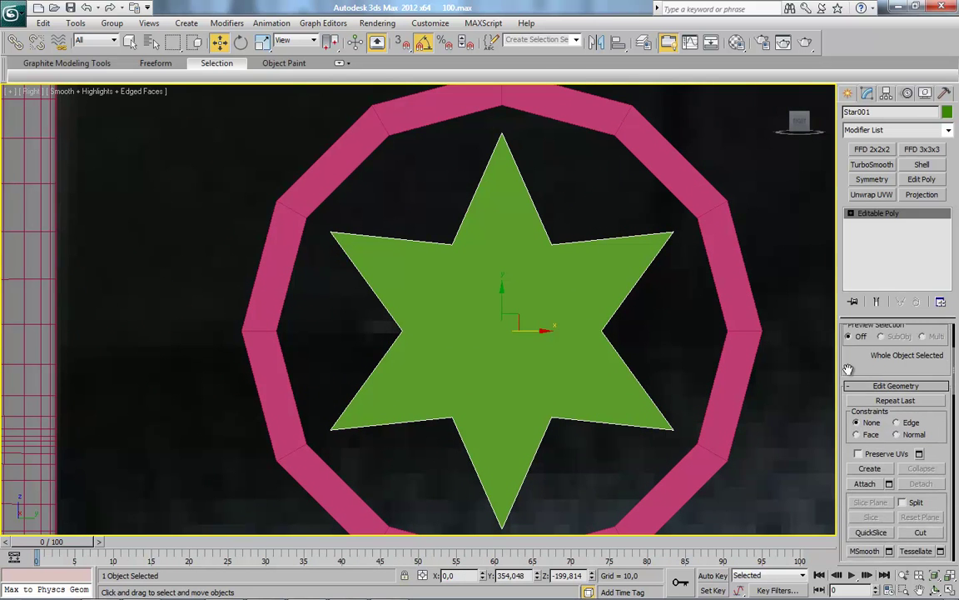
scroll(857, 466, down, 1)
click(864, 444)
click(740, 368)
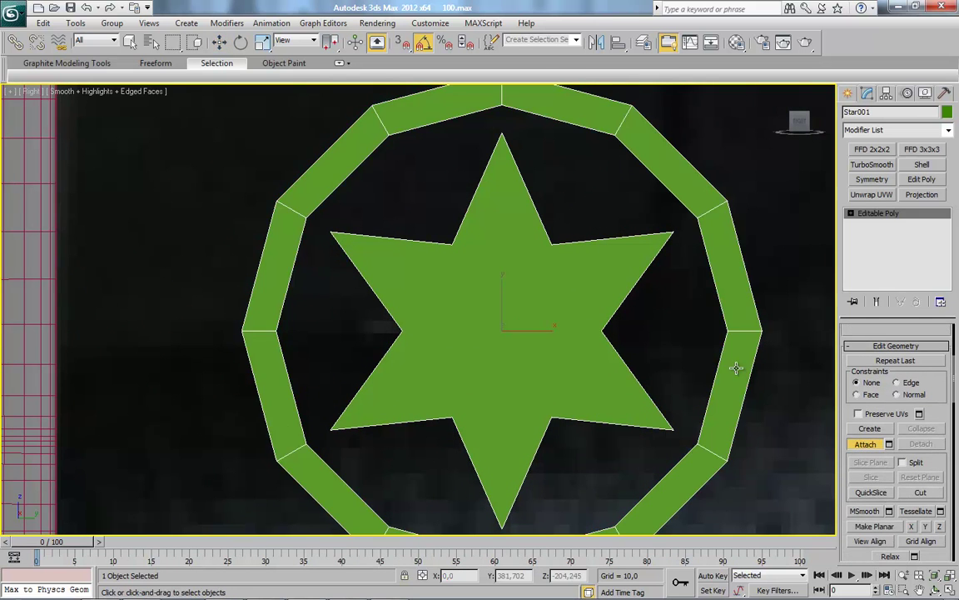
key(w)
Bridge the star's open border to the ring's inner border, then leave Border mode.
key(3)
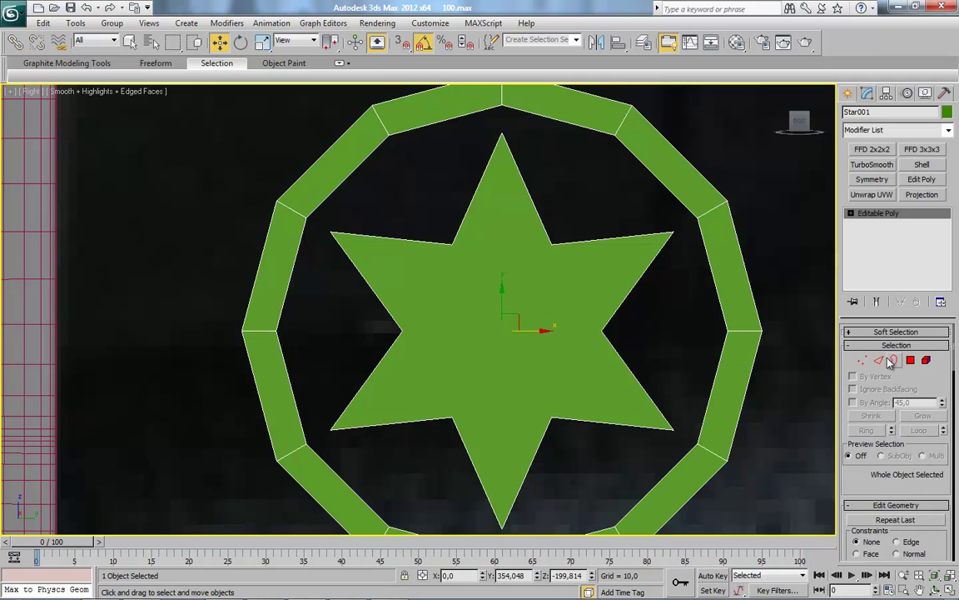
click(606, 378)
ctrl+drag(730, 391, 734, 391)
drag(855, 474, 854, 428)
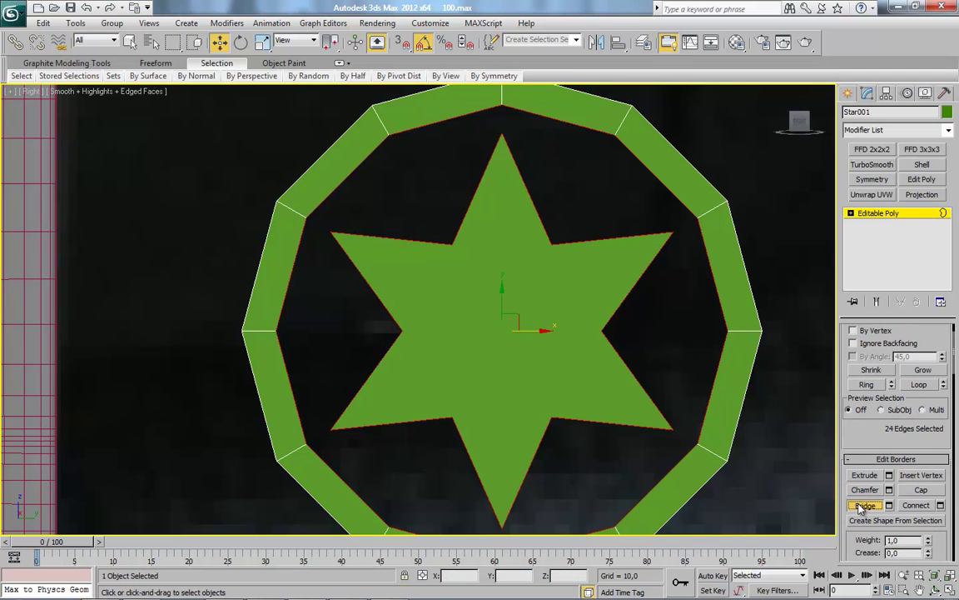
click(864, 506)
click(876, 217)
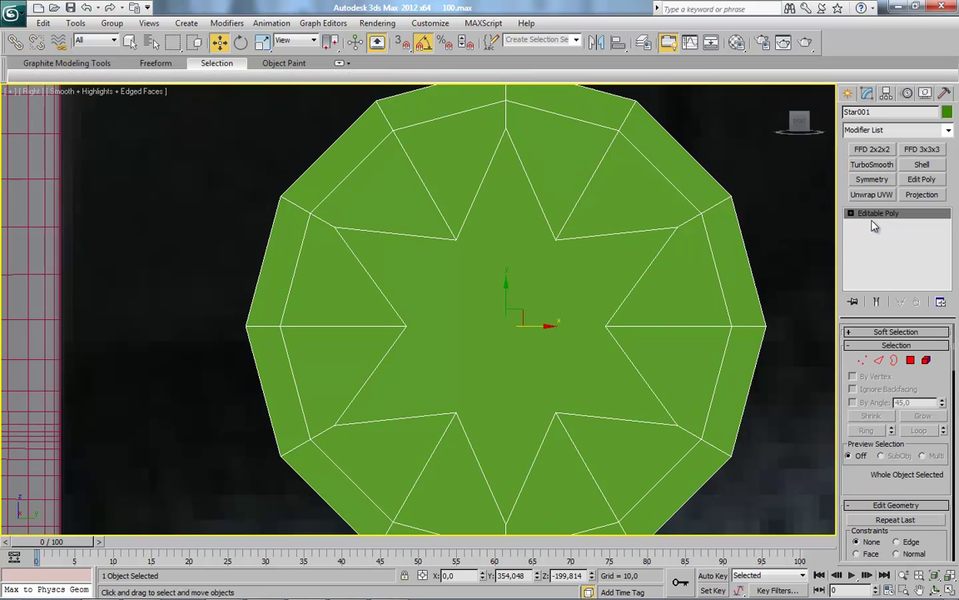
Start a bevel on the star polygon and drag its height deeper into the disc.
key(4)
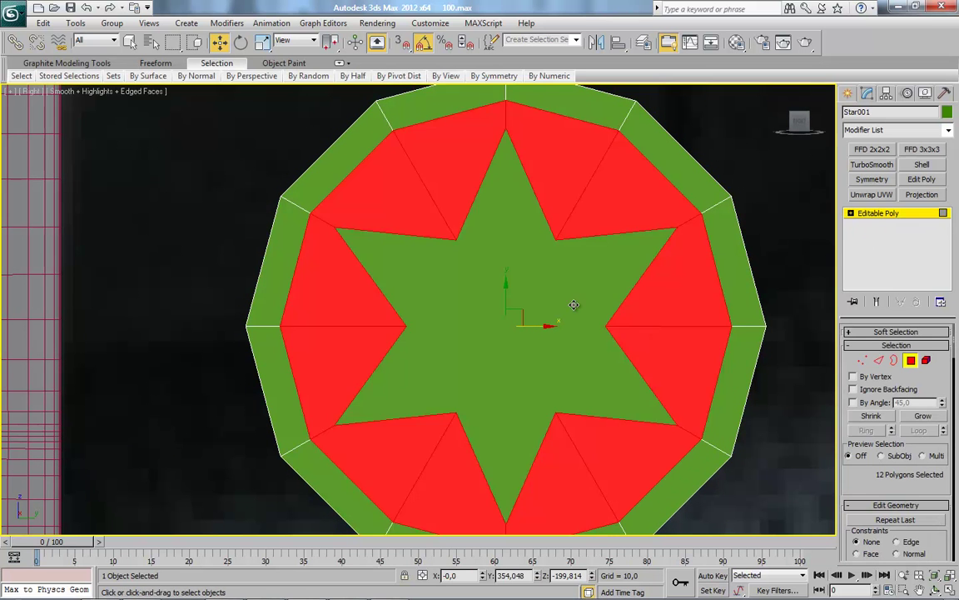
alt+middle_drag(679, 279, 625, 312)
right_click(491, 263)
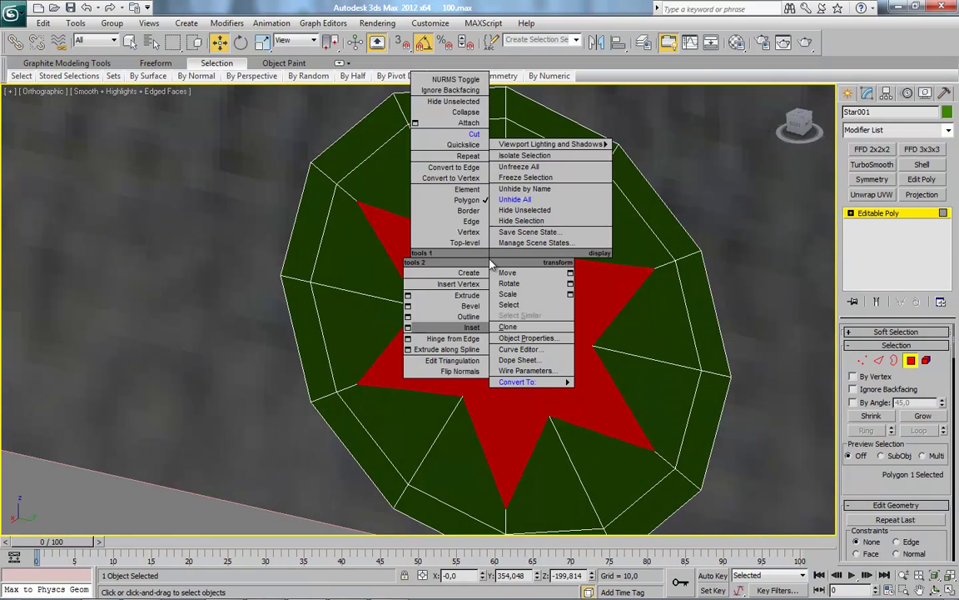
click(407, 306)
scroll(381, 307, up, 3)
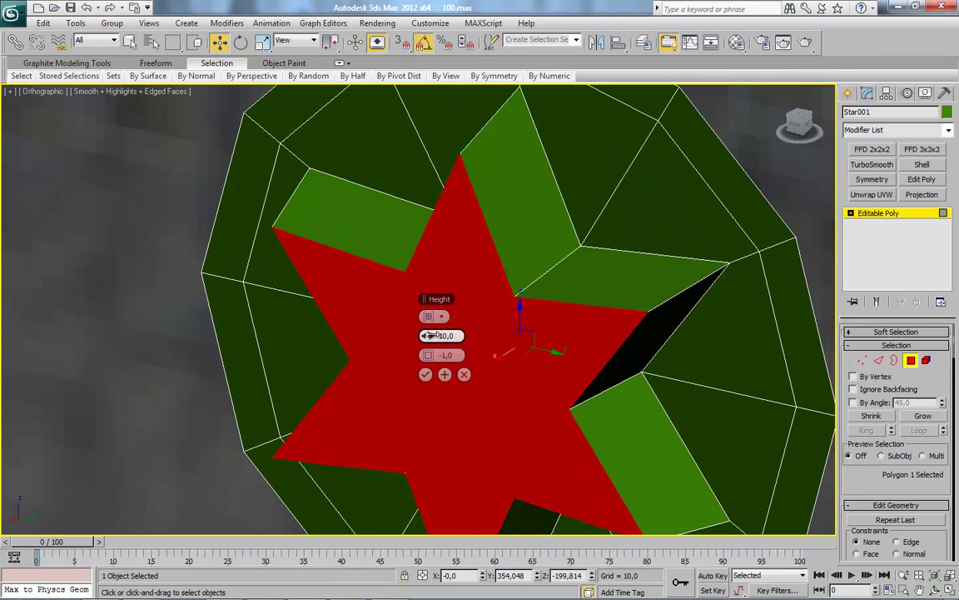
scroll(334, 325, up, 2)
drag(277, 337, 230, 400)
alt+middle_drag(229, 400, 695, 375)
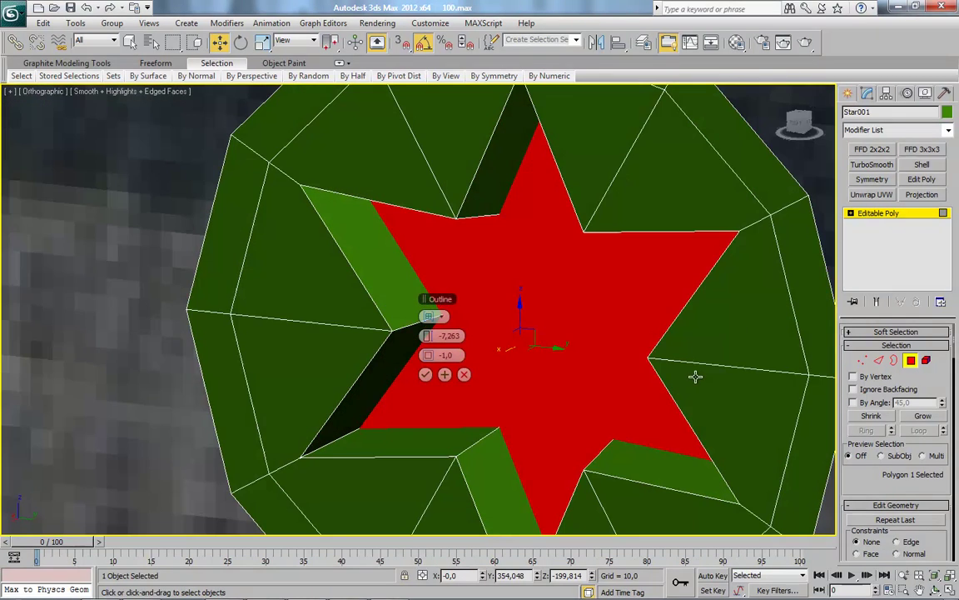
Finish the bevel at height -5,891 and outline -1,778, then recentre the star in view.
click(797, 121)
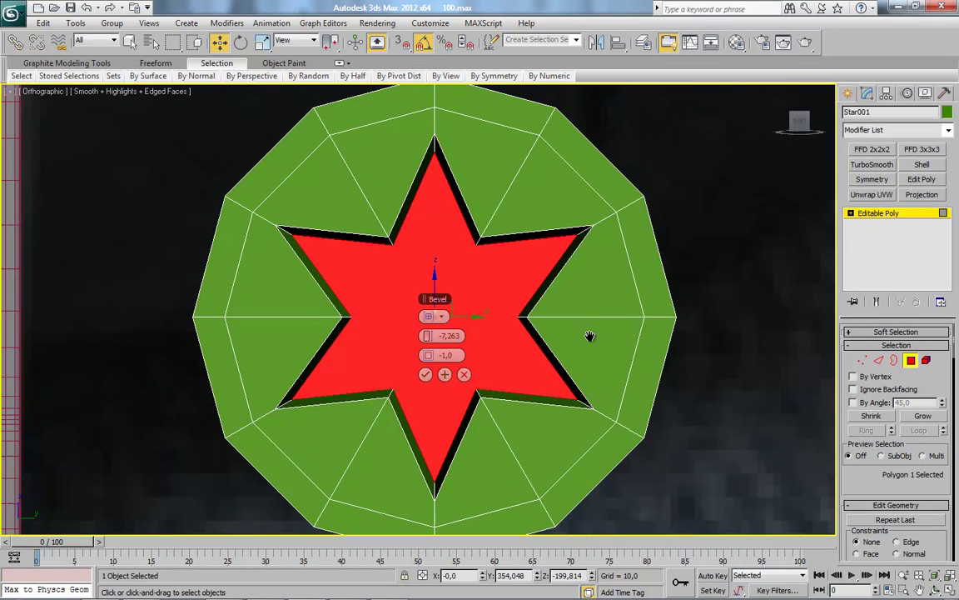
drag(425, 356, 426, 371)
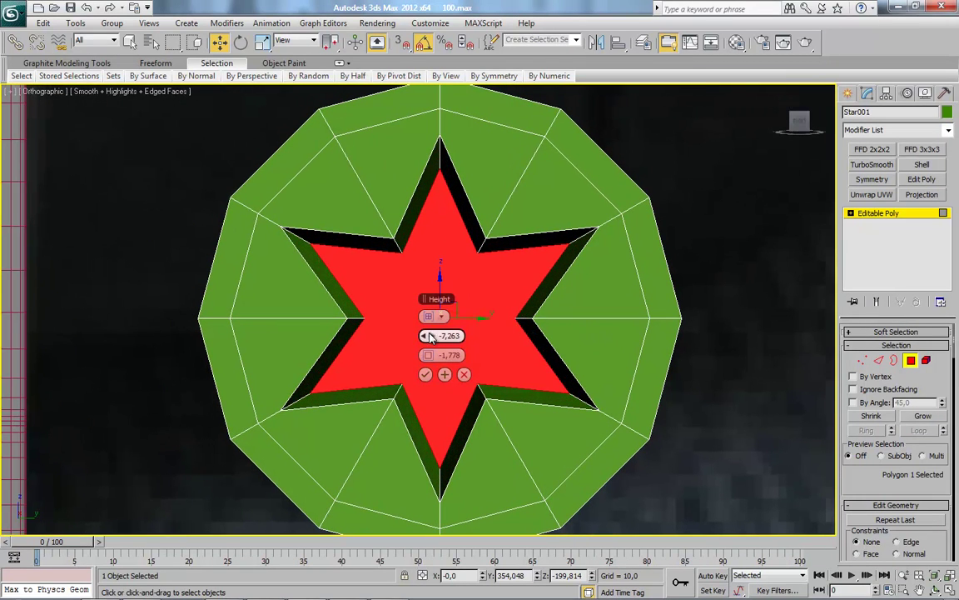
alt+middle_drag(639, 336, 451, 344)
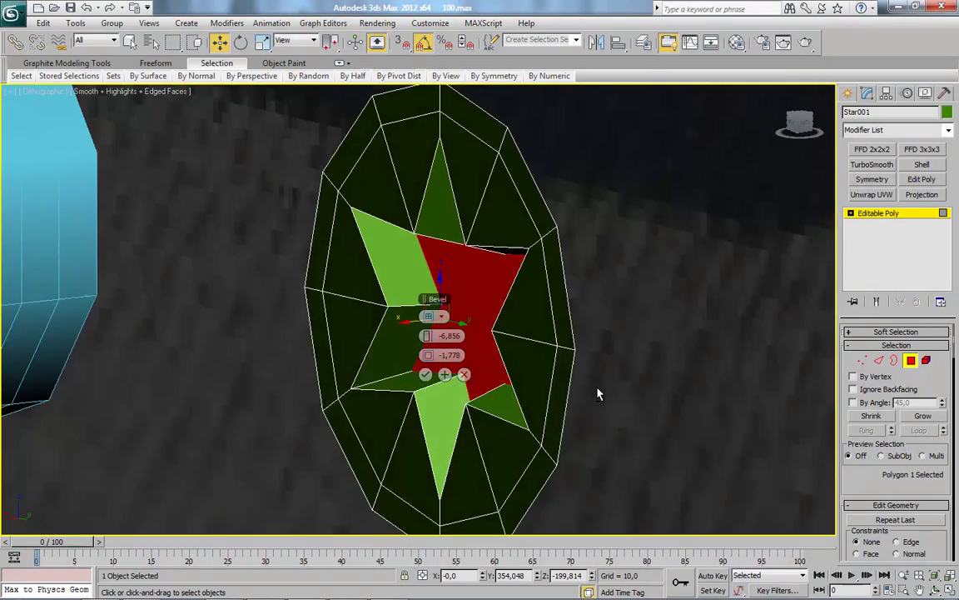
drag(428, 334, 432, 334)
click(425, 374)
key(shift+z)
scroll(798, 123, up, 3)
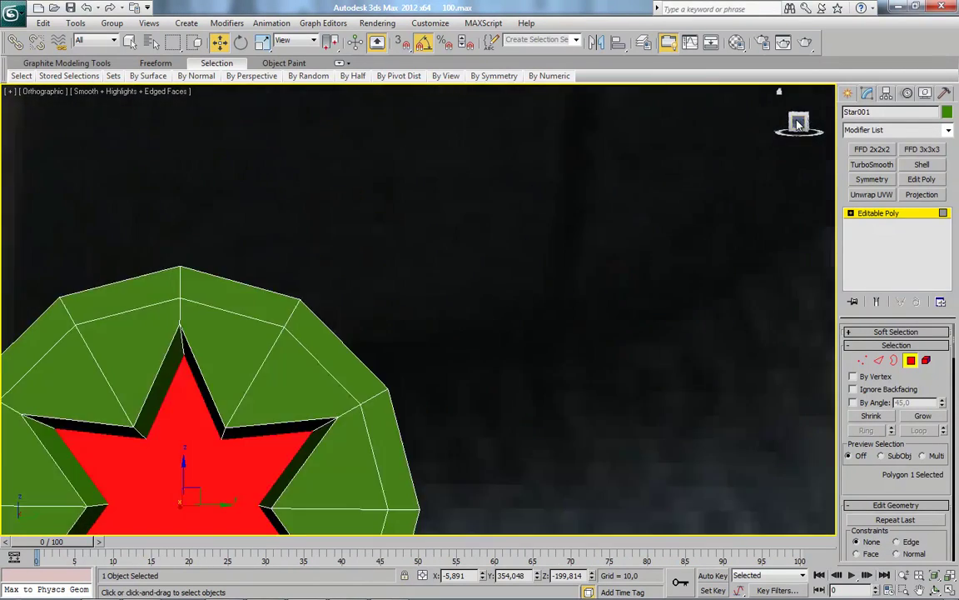
click(798, 123)
scroll(702, 349, up, 1)
scroll(694, 352, up, 2)
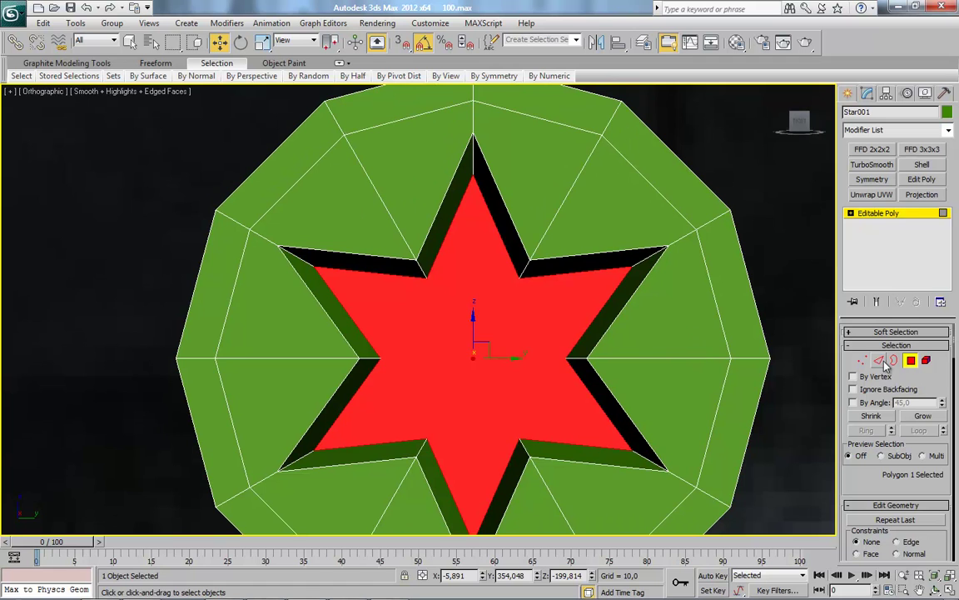
Select the radial edges at each of the star's points.
click(881, 360)
click(533, 254)
ctrl+click(566, 199)
ctrl+click(379, 196)
ctrl+click(392, 217)
ctrl+click(363, 358)
ctrl+click(416, 456)
ctrl+click(536, 468)
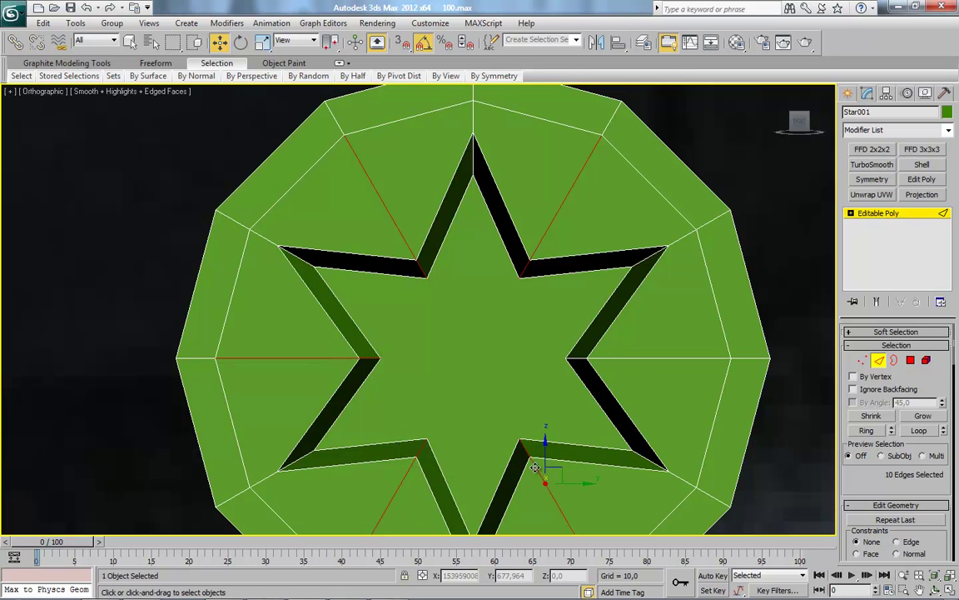
ctrl+click(612, 357)
Chamfer the selected star-point edges by 0,313.
right_click(565, 294)
key(Escape)
key(ctrl+shift+c)
drag(426, 316, 426, 308)
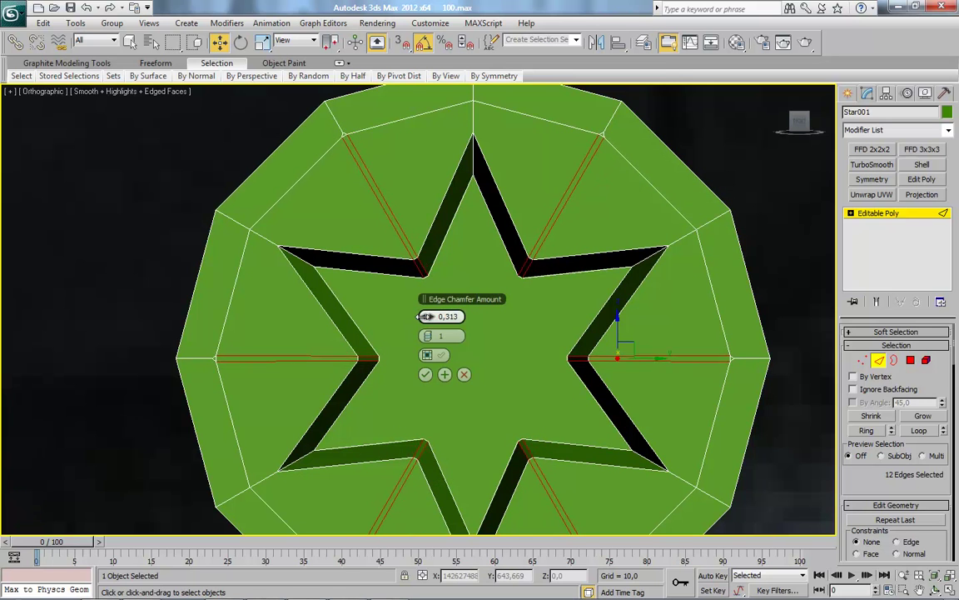
click(425, 374)
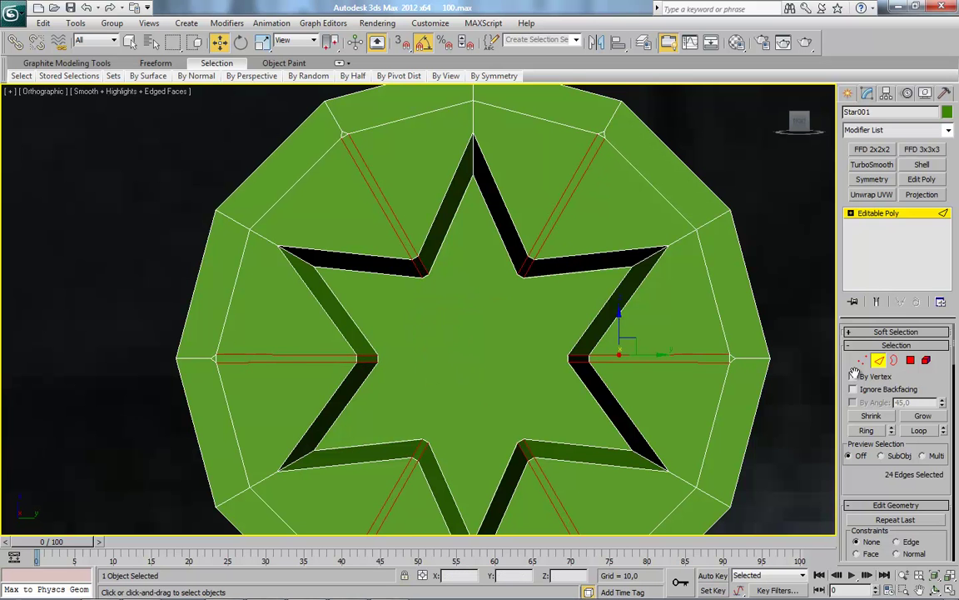
Add TurboSmooth with Isoline Display and Iterations 2, then select Editable Poly in the stack.
click(878, 361)
click(872, 165)
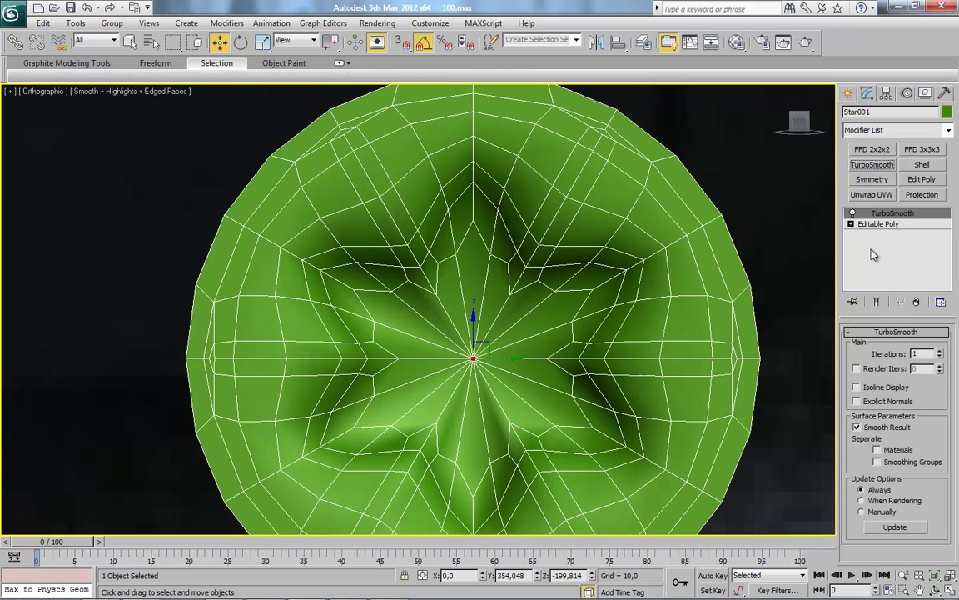
click(863, 389)
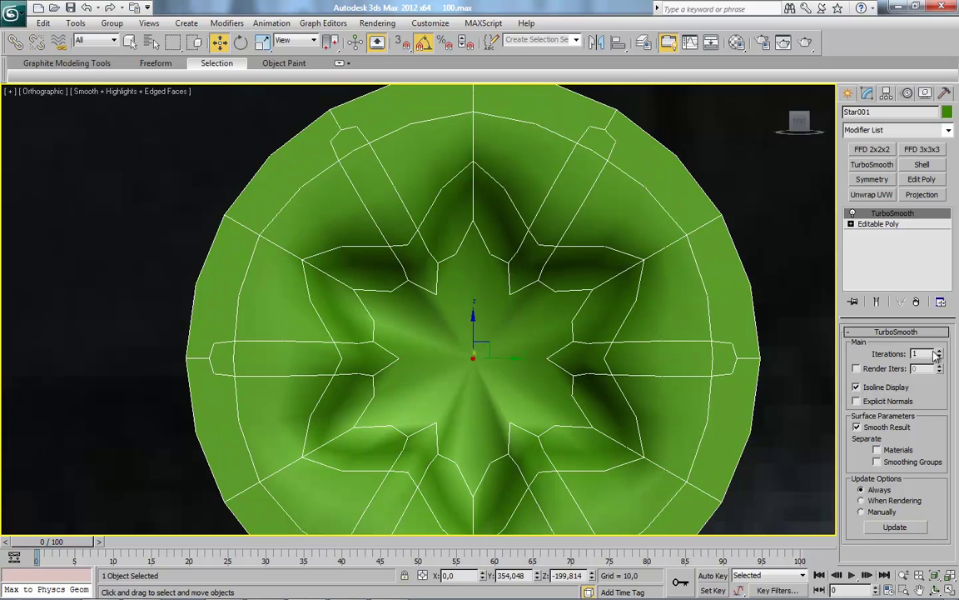
click(937, 350)
click(879, 224)
Inset the recessed star polygon by 0,931, then deselect it.
key(4)
click(488, 290)
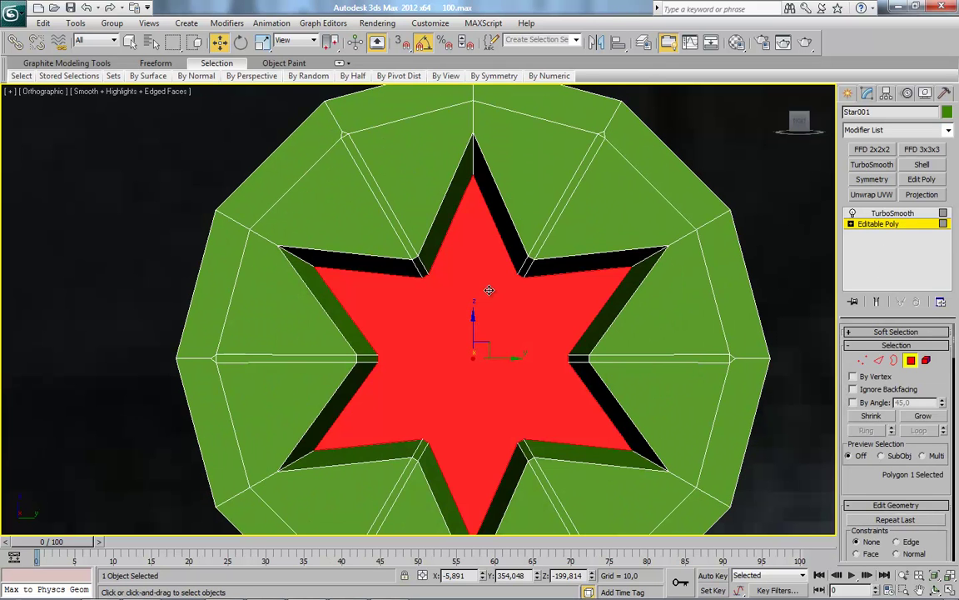
right_click(538, 296)
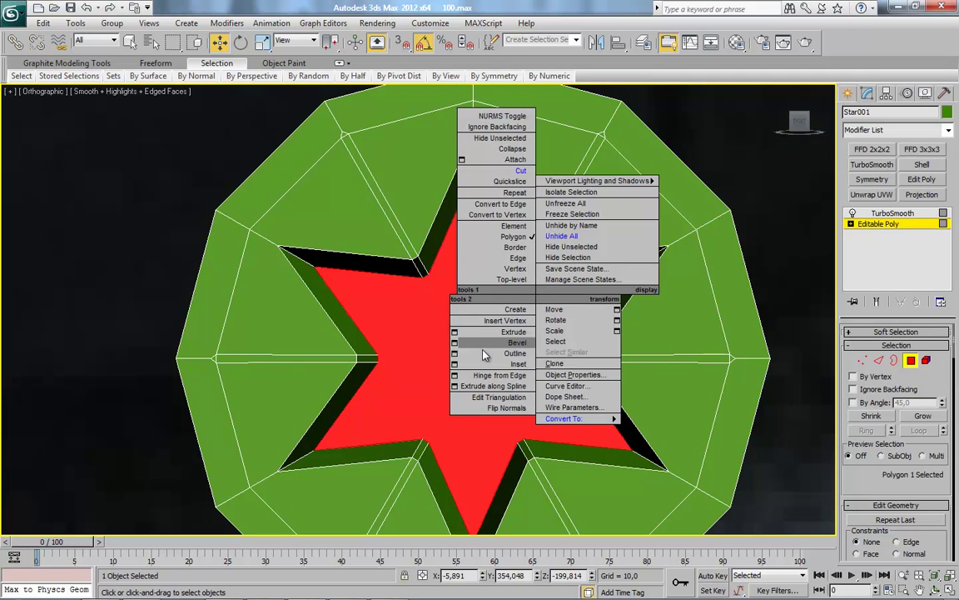
click(462, 365)
mouse_move(446, 334)
mouse_down()
mouse_move(470, 332)
mouse_move(429, 318)
mouse_up()
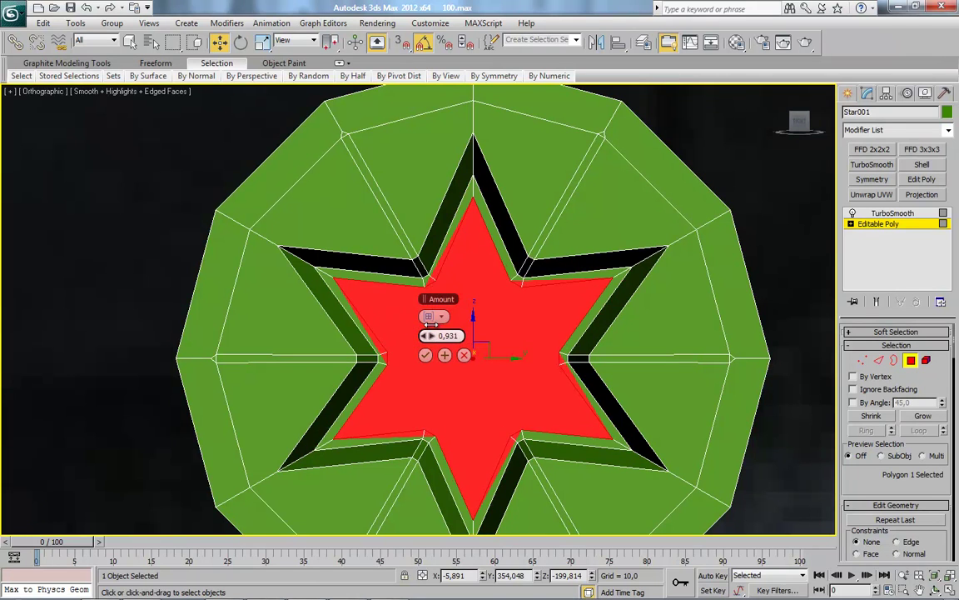
click(425, 355)
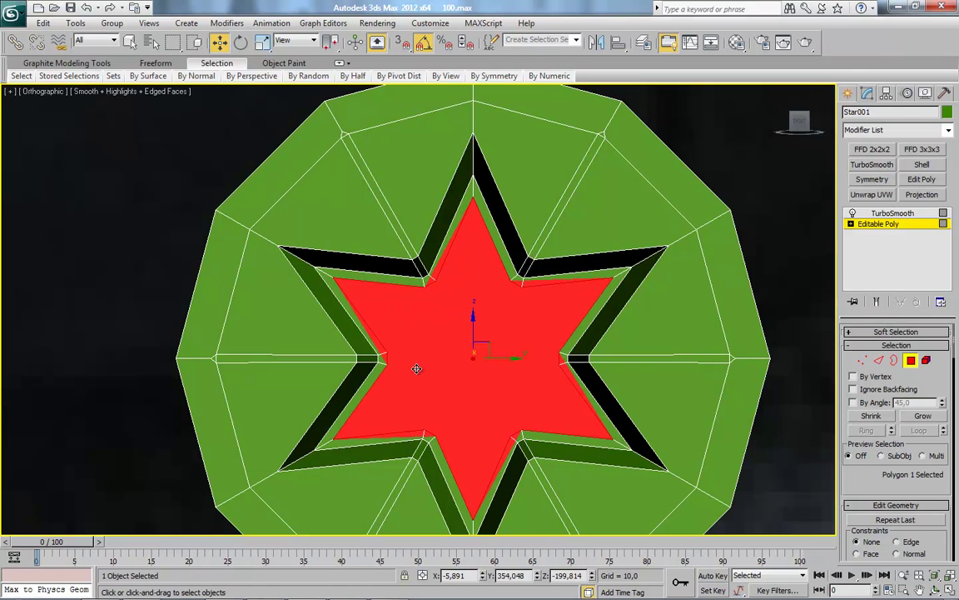
click(125, 351)
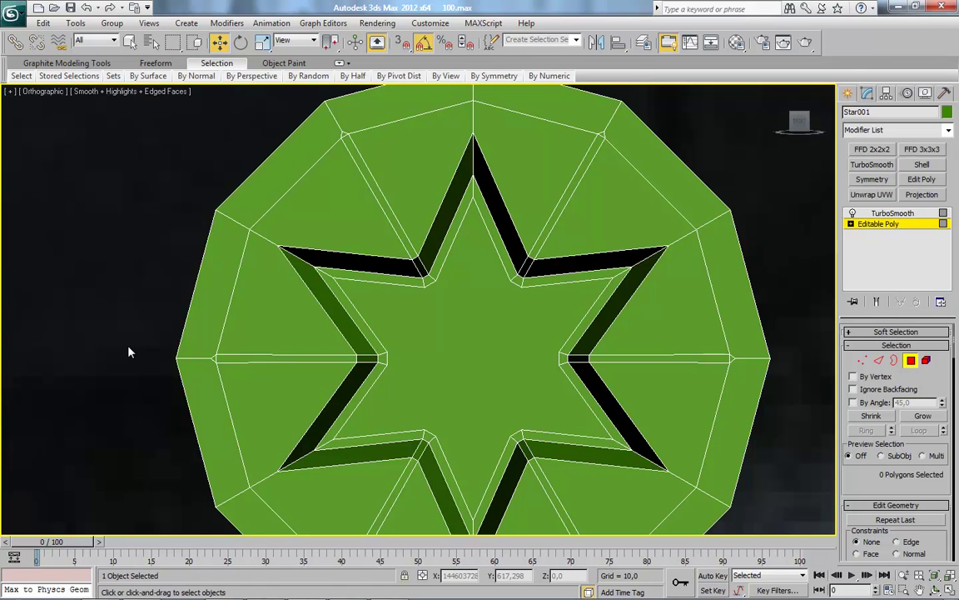
Try a pinched Connect on the recess edges, then cancel it.
middle_drag(514, 367, 534, 363)
click(878, 360)
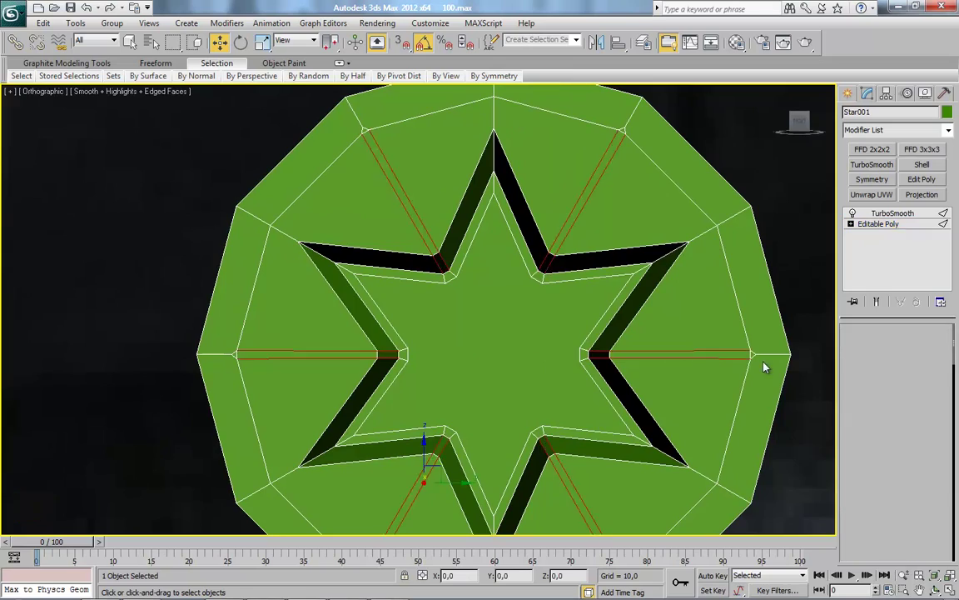
alt+middle_drag(764, 367, 559, 417)
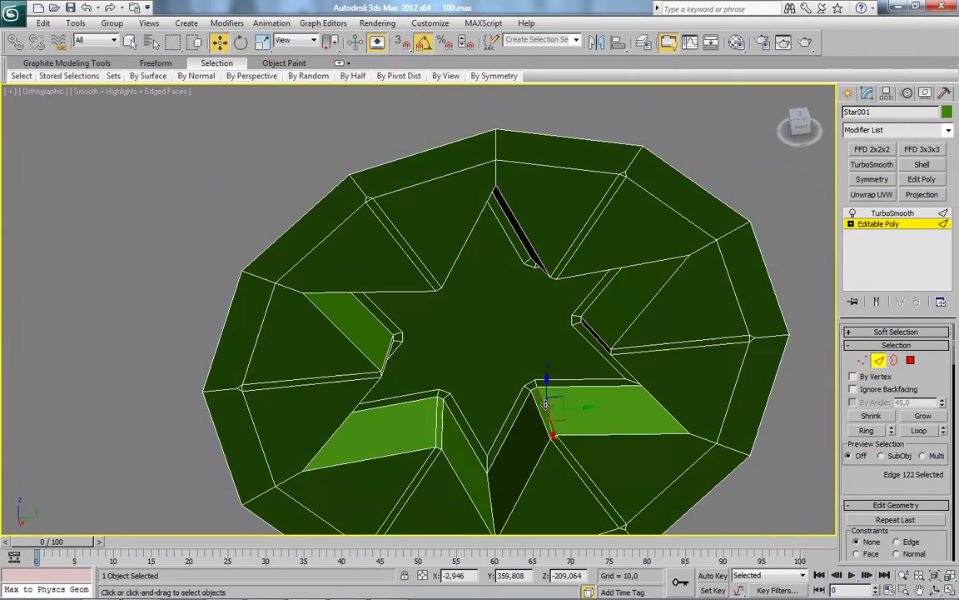
right_click(546, 385)
click(475, 437)
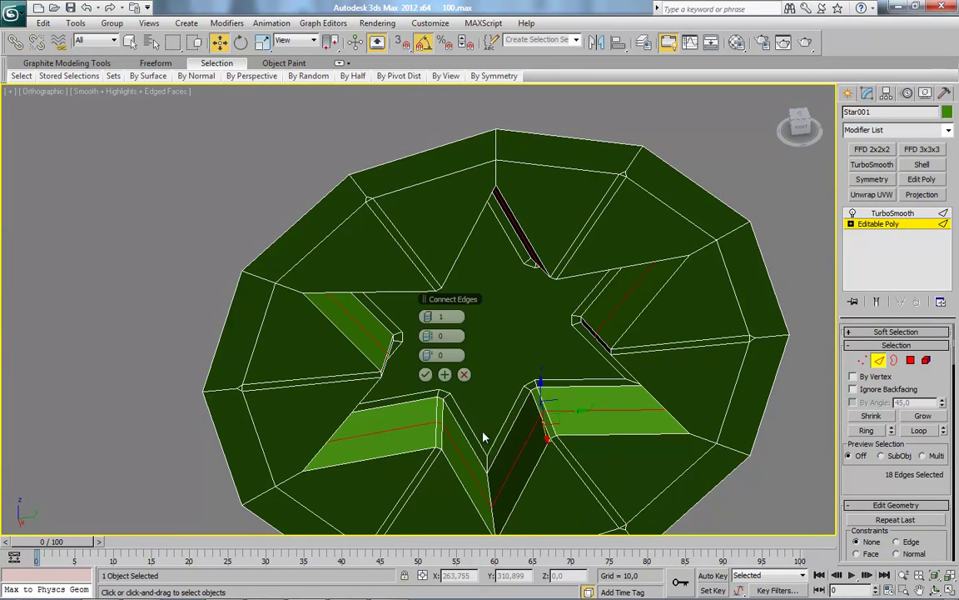
right_click(426, 355)
drag(428, 336, 576, 322)
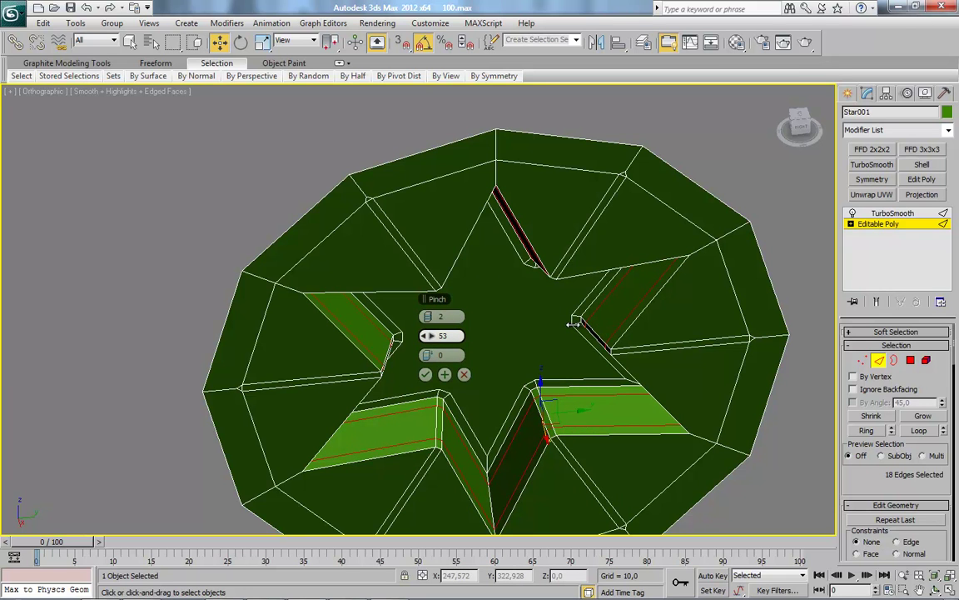
click(465, 375)
Delete the grown star recess faces and cap the star hole with one flat polygon.
key(4)
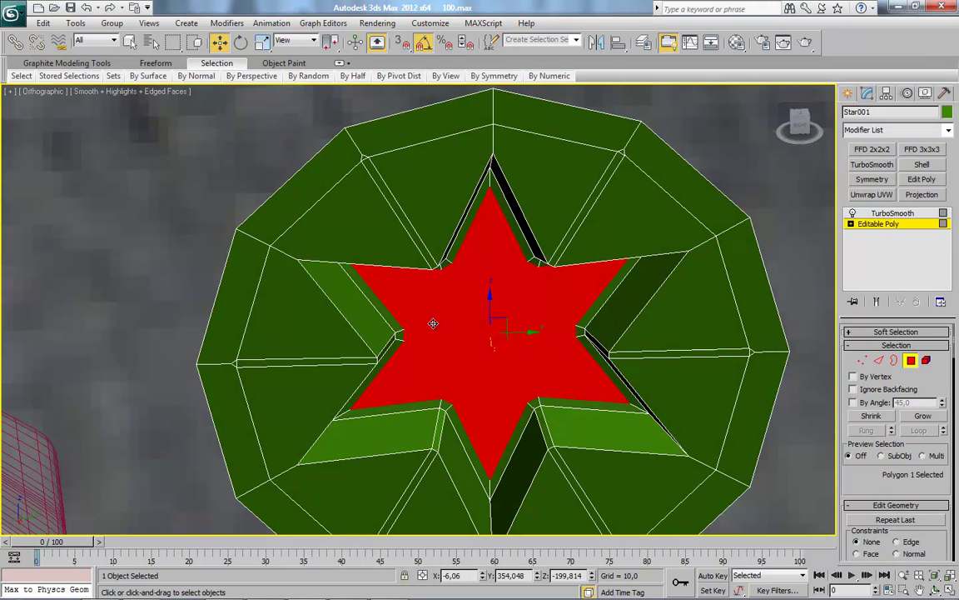
click(925, 416)
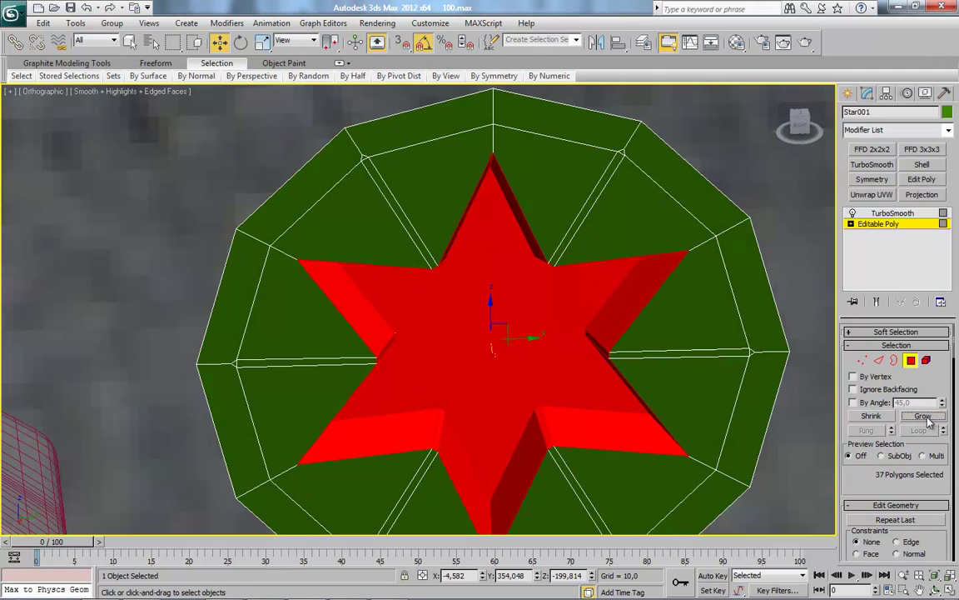
key(Delete)
key(3)
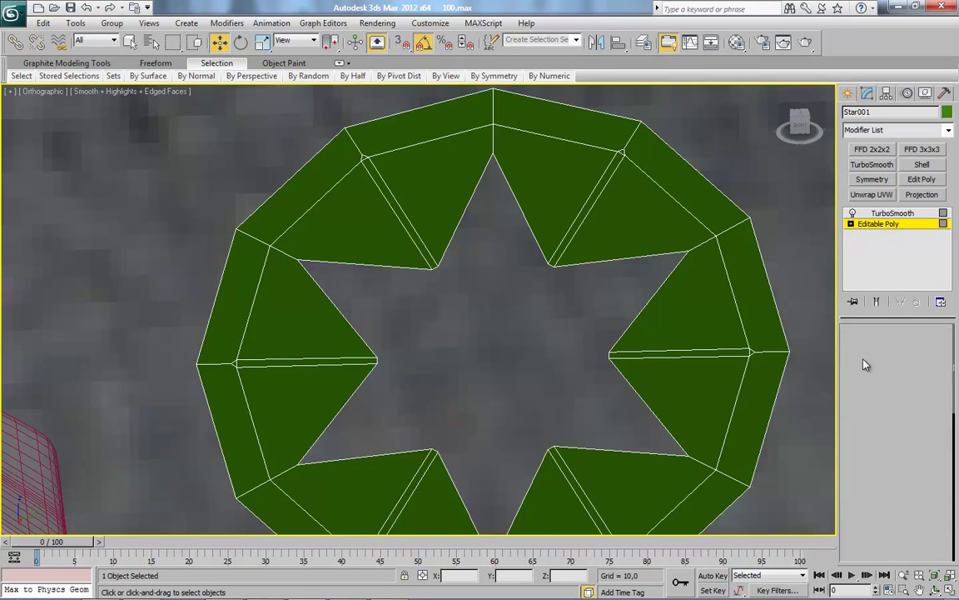
click(560, 423)
click(921, 526)
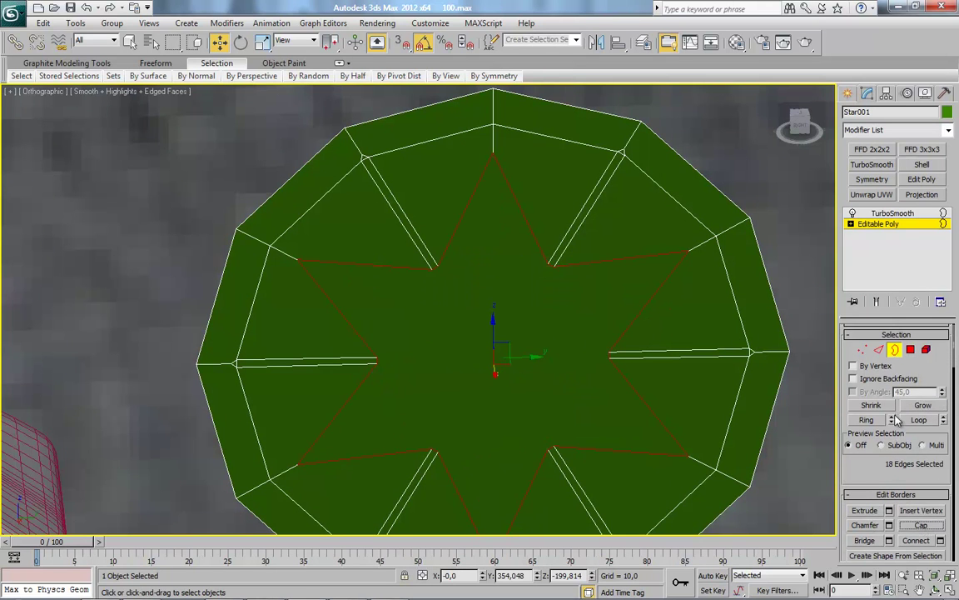
click(910, 350)
right_click(510, 343)
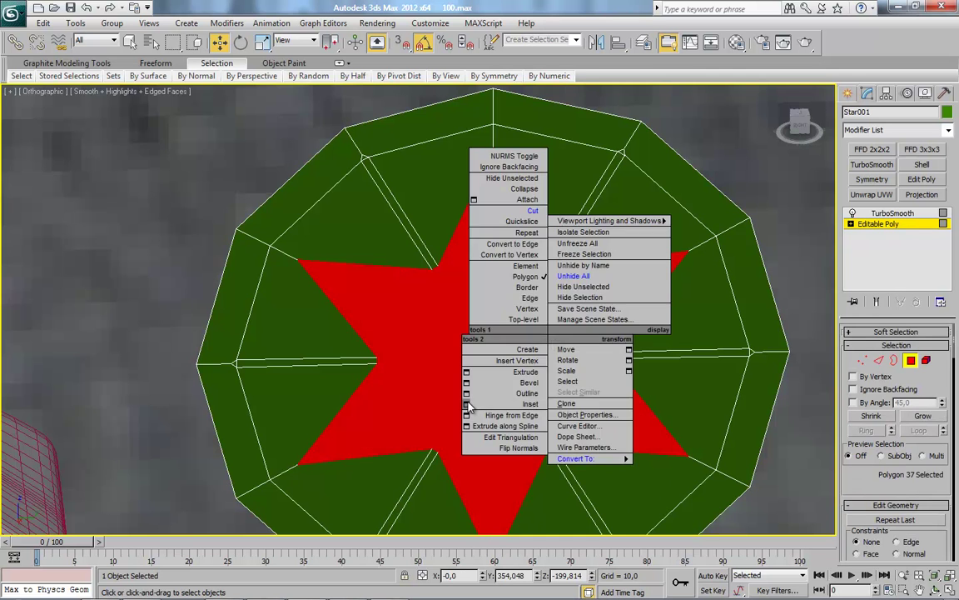
Inset the star cap, then bevel it inward with outline -2,389 and height about -4,3.
click(467, 401)
click(426, 355)
right_click(556, 358)
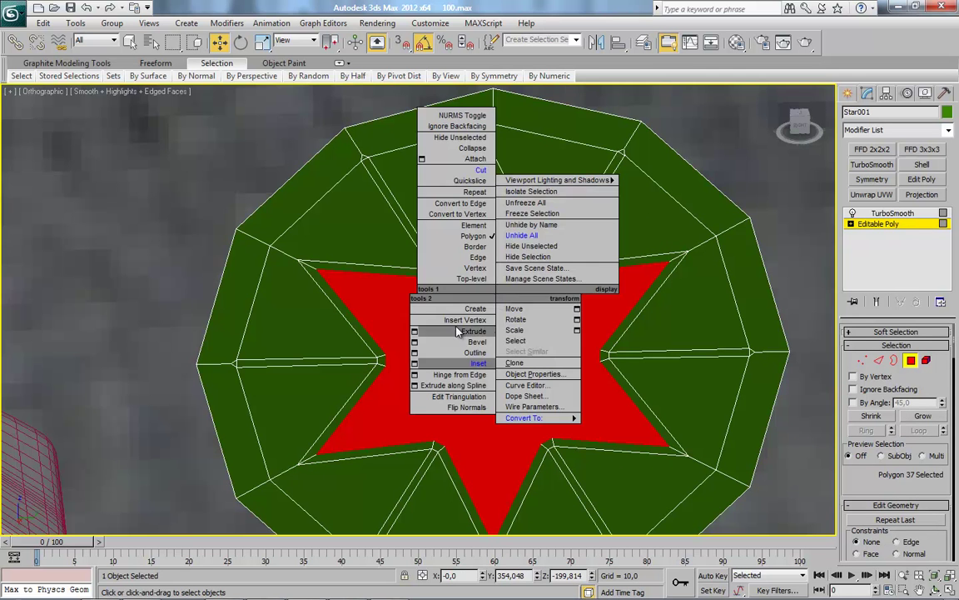
click(499, 391)
click(800, 124)
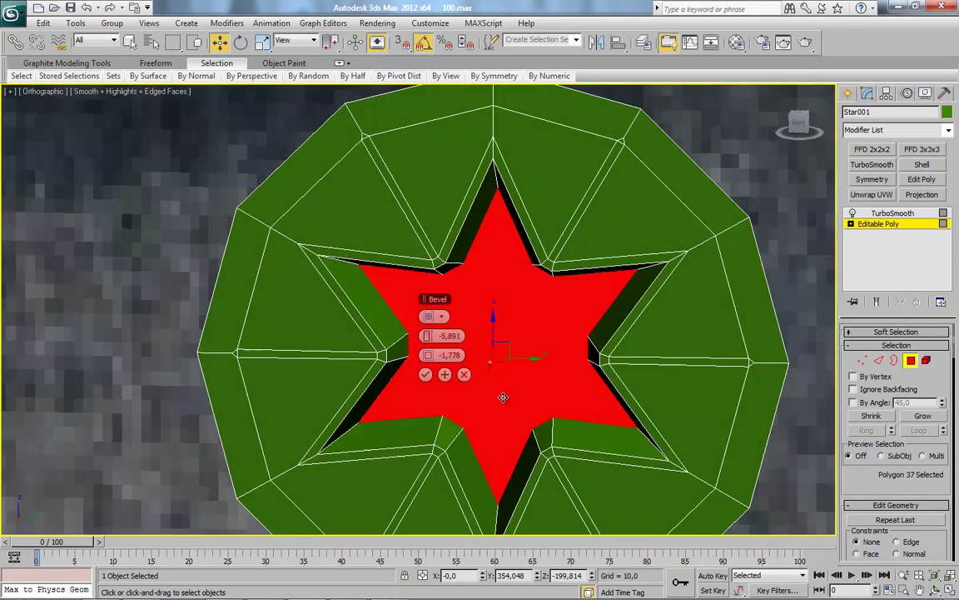
click(799, 123)
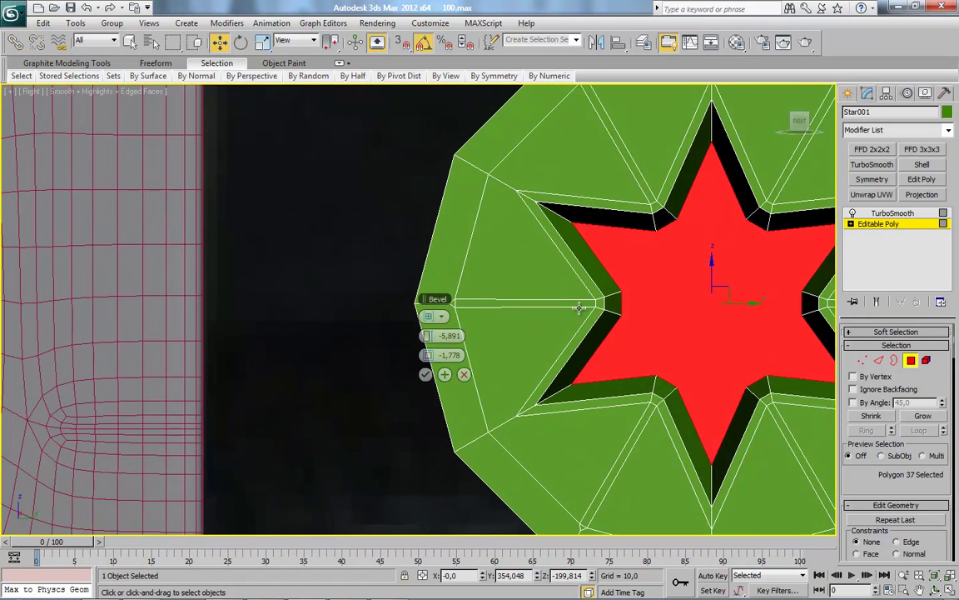
drag(427, 355, 426, 346)
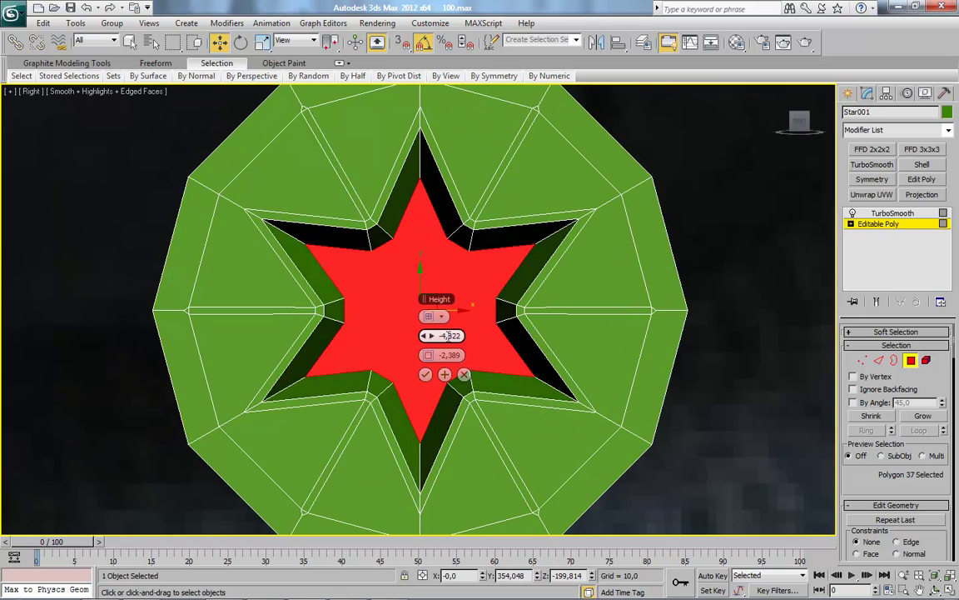
alt+middle_drag(450, 335, 434, 335)
drag(434, 336, 435, 335)
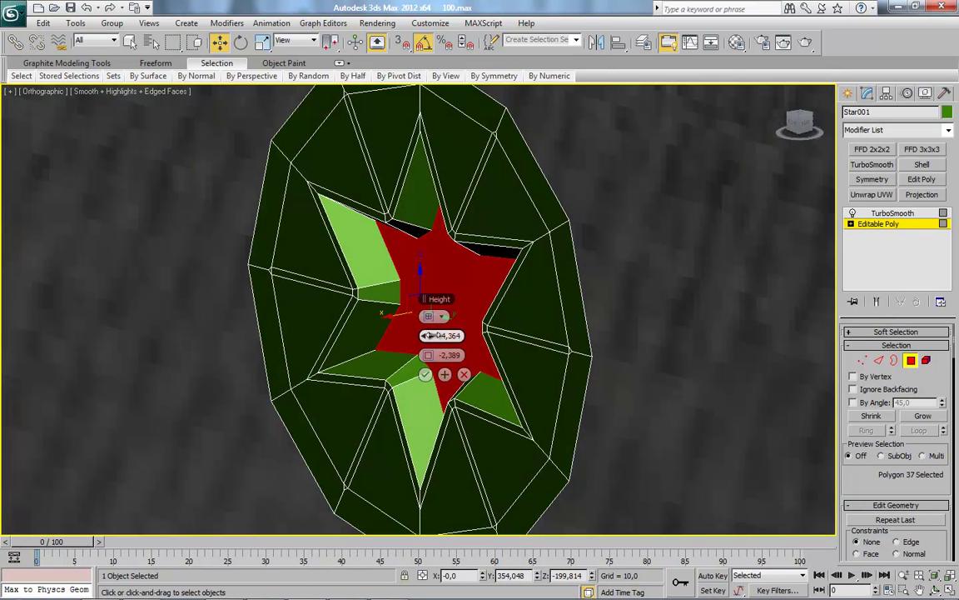
click(424, 374)
Inset the floor of the star slot again by 0,931.
right_click(445, 293)
click(288, 331)
click(425, 356)
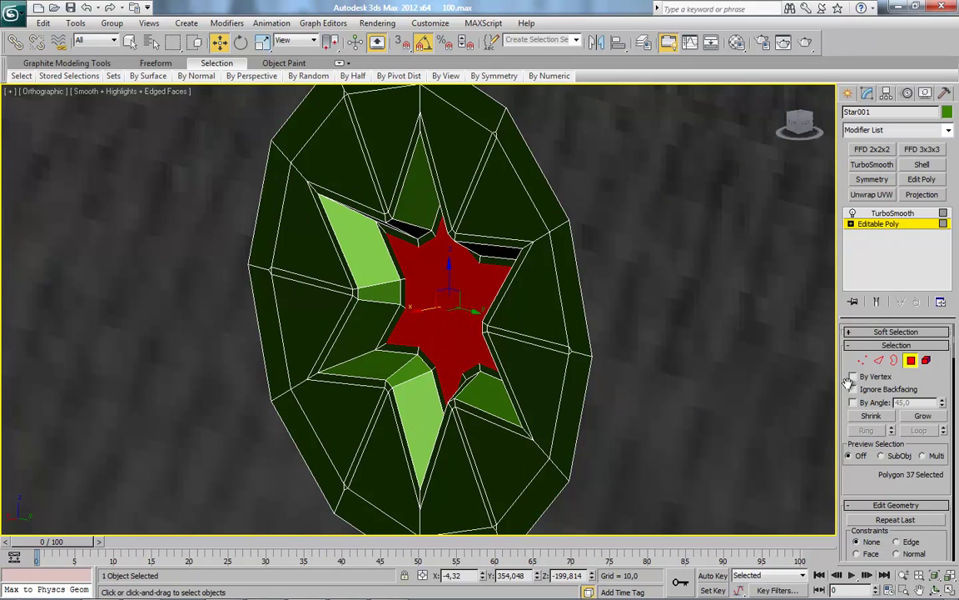
Connect the slot wall edges with 2 segments and Pinch 53.
key(2)
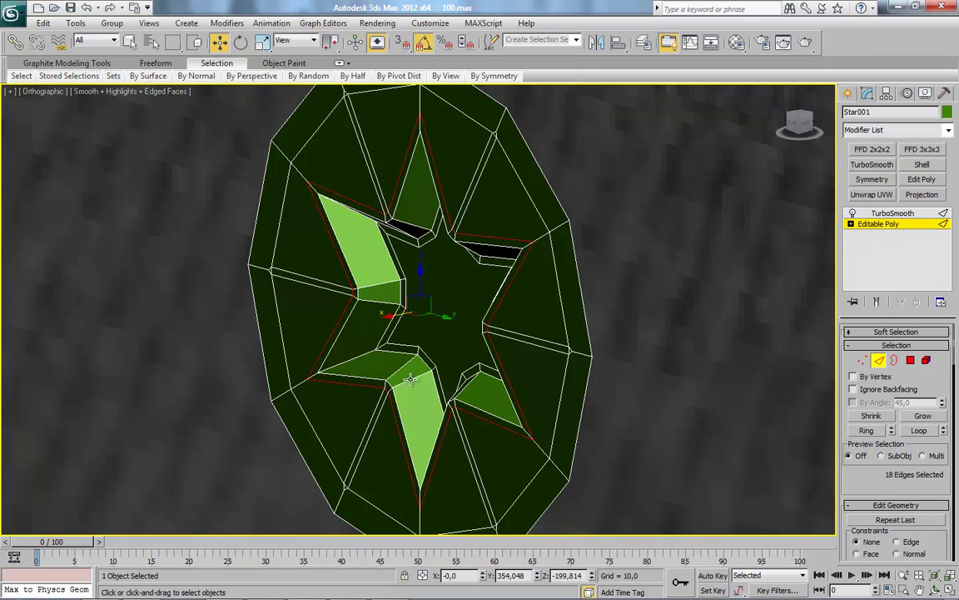
right_click(446, 314)
click(375, 360)
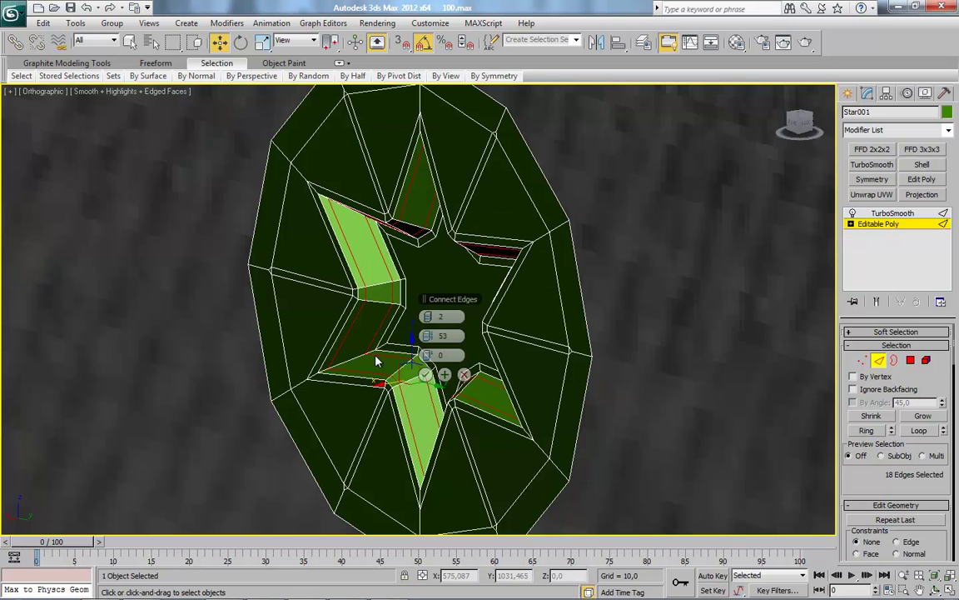
click(426, 374)
Select TurboSmooth and orbit around to inspect the smoothed star slot.
click(893, 213)
key(F4)
mouse_move(591, 345)
alt+middle_down()
mouse_move(491, 379)
mouse_move(497, 390)
mouse_move(503, 331)
alt+middle_up()
scroll(491, 379, up, 5)
scroll(539, 386, down, 2)
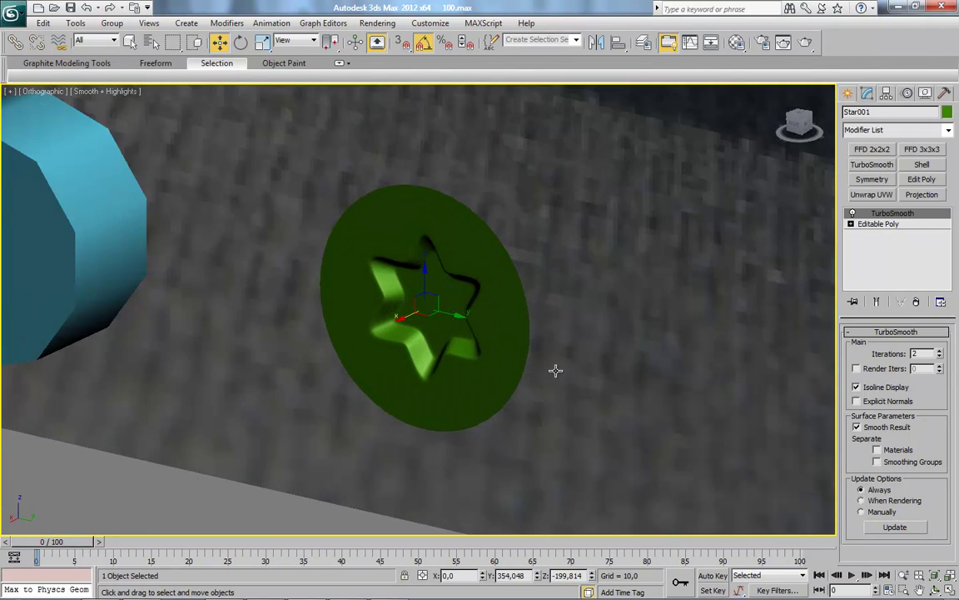
alt+middle_drag(555, 370, 594, 371)
key(F4)
In Border mode on Editable Poly, select the disc's outer border and view its rim.
click(879, 224)
key(3)
scroll(597, 327, up, 2)
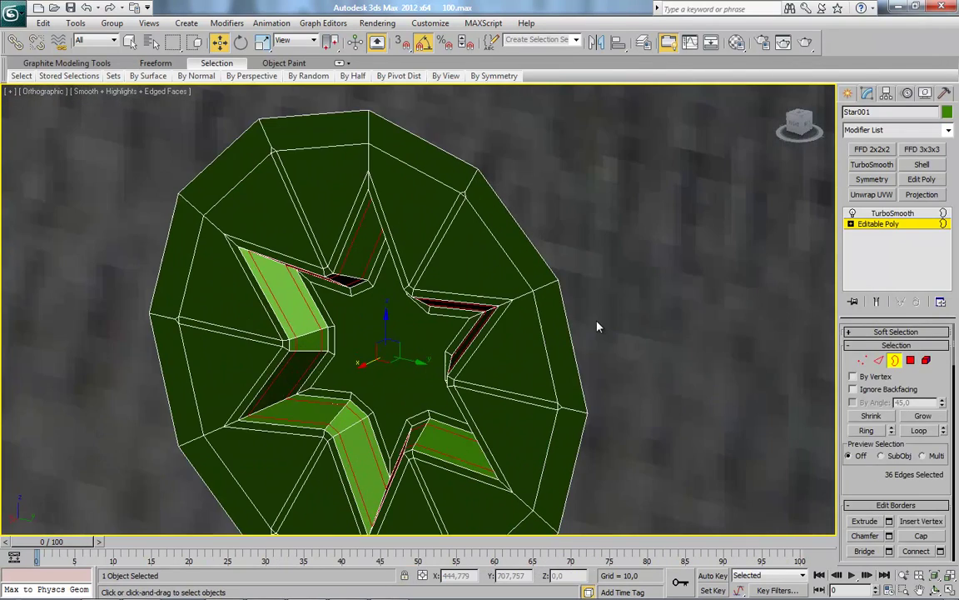
click(559, 325)
alt+middle_drag(540, 371, 499, 350)
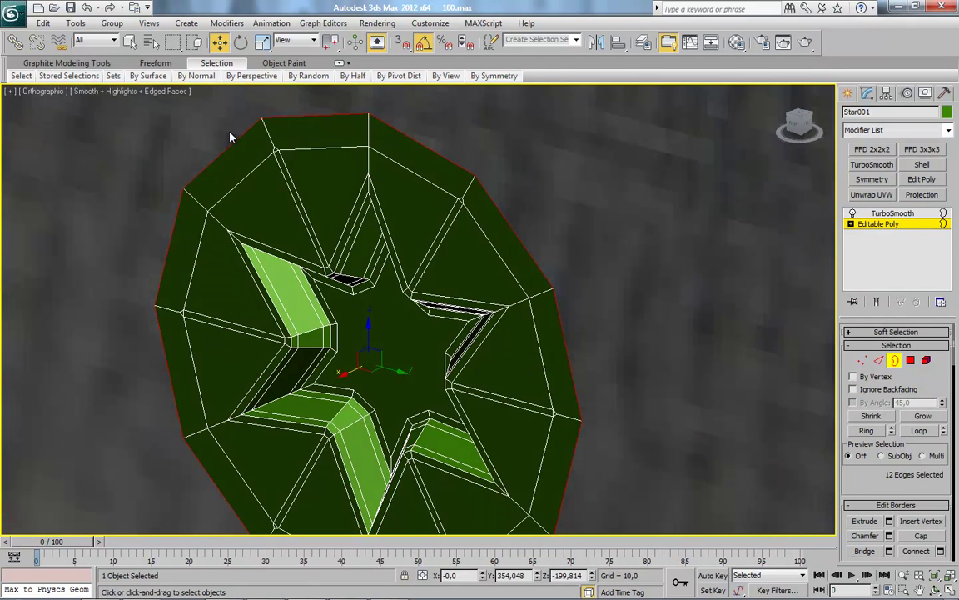
mouse_move(347, 372)
alt+middle_down()
mouse_move(320, 331)
mouse_move(350, 320)
alt+middle_up()
Show the TurboSmooth result and open the Material Editor on the 03 - Default slot.
click(893, 213)
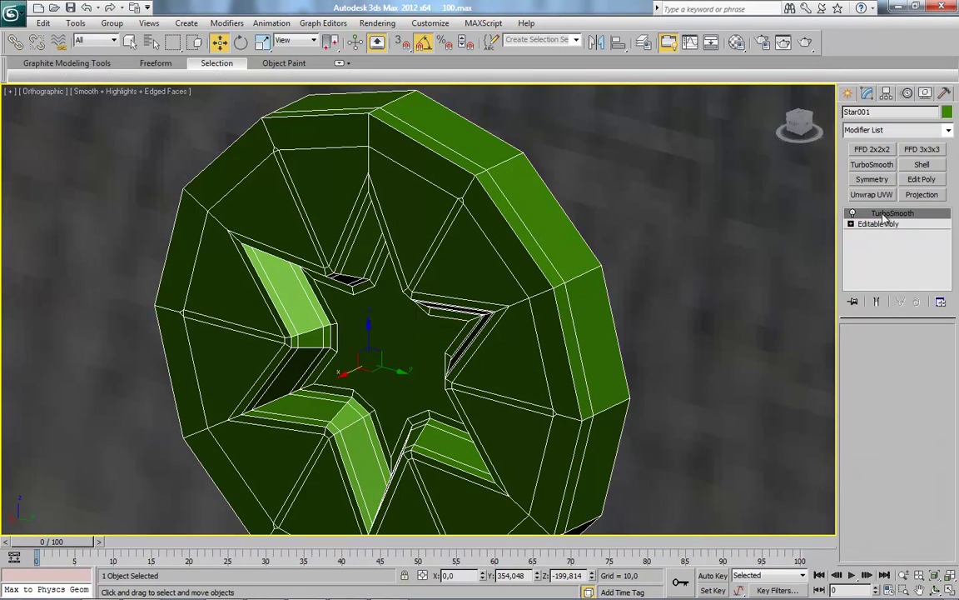
key(F4)
scroll(549, 385, down, 2)
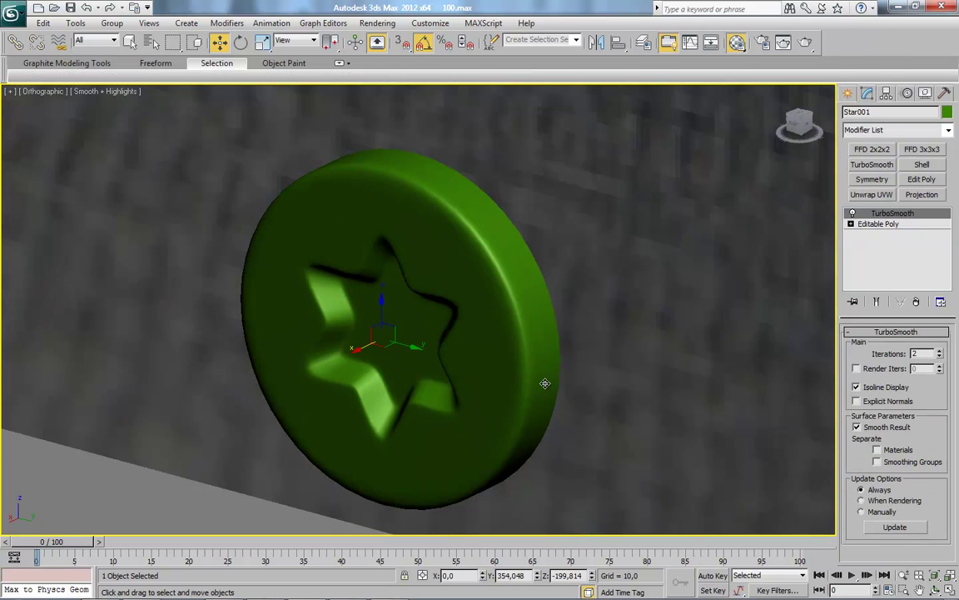
key(m)
click(727, 82)
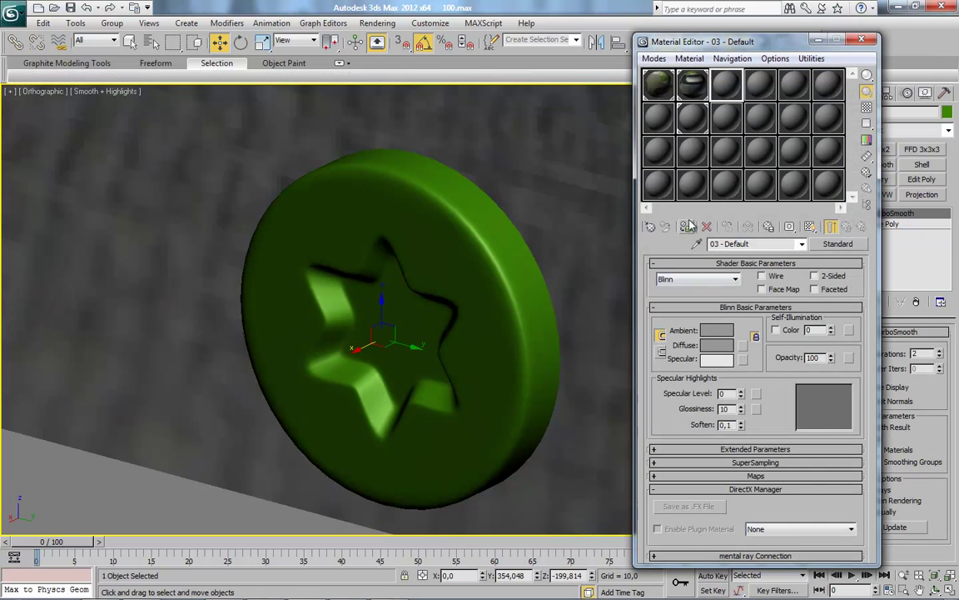
Apply the grey material to the star screw head and view it from the front with edges shown.
click(688, 226)
click(862, 39)
scroll(346, 348, down, 5)
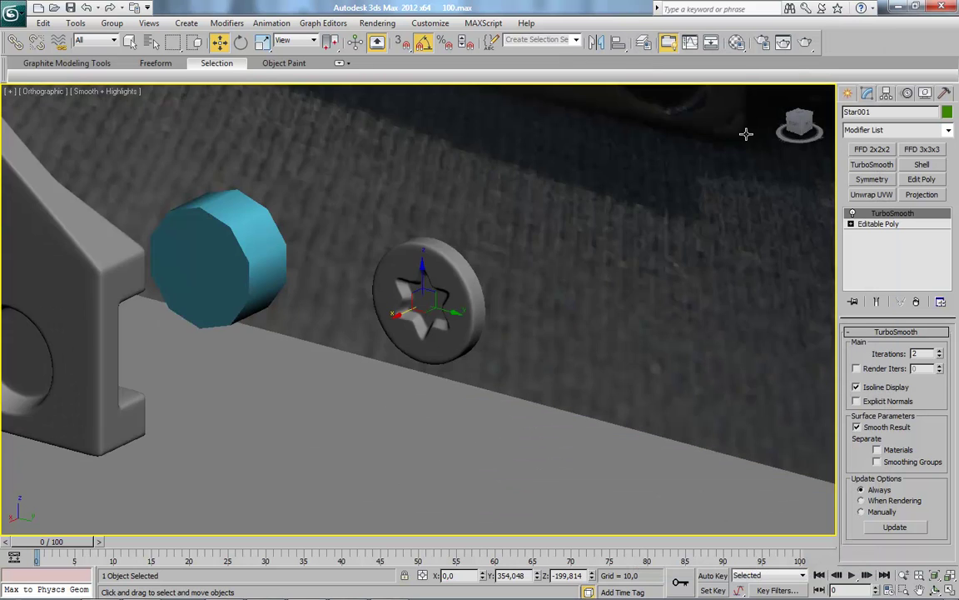
click(798, 121)
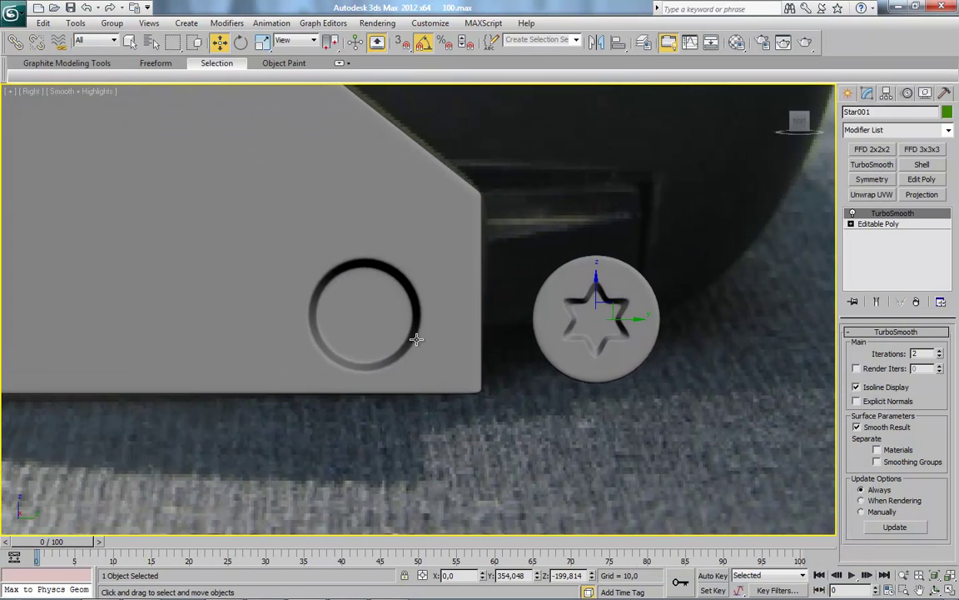
key(F4)
Hide the Plane002 bracket plate and pan toward the right-hand hole.
click(466, 264)
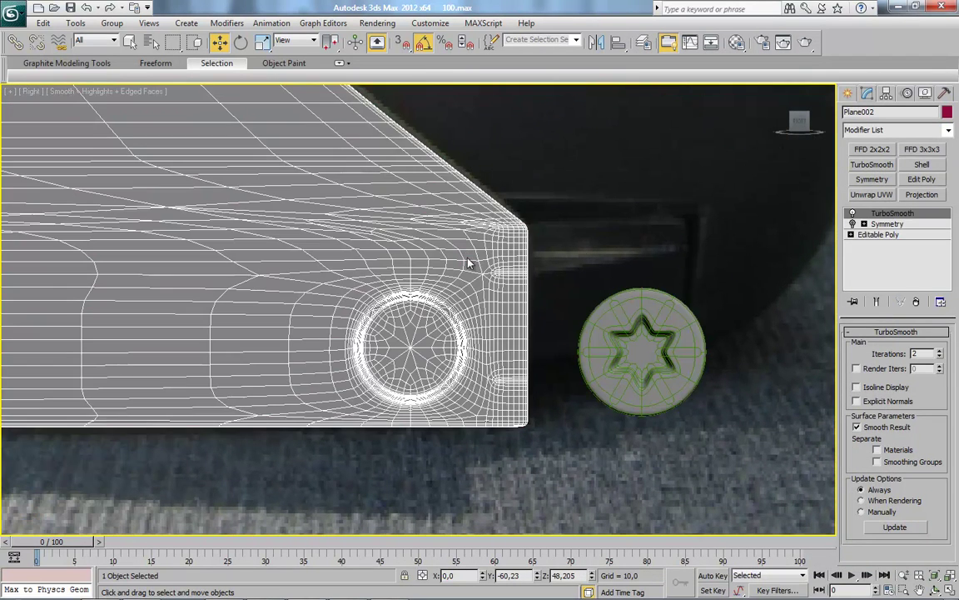
right_click(493, 227)
click(486, 218)
scroll(364, 325, down, 4)
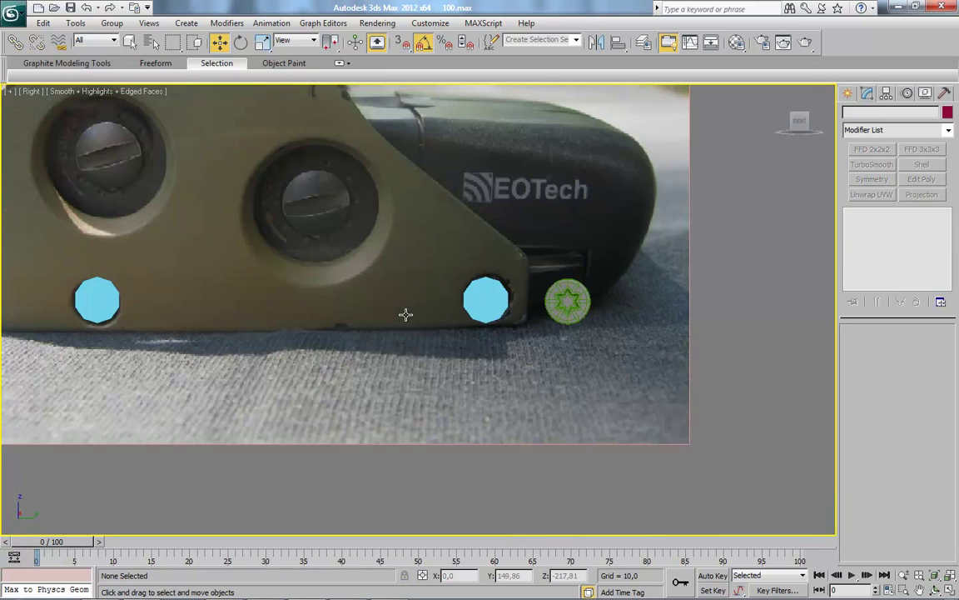
scroll(412, 326, up, 2)
middle_drag(418, 326, 497, 329)
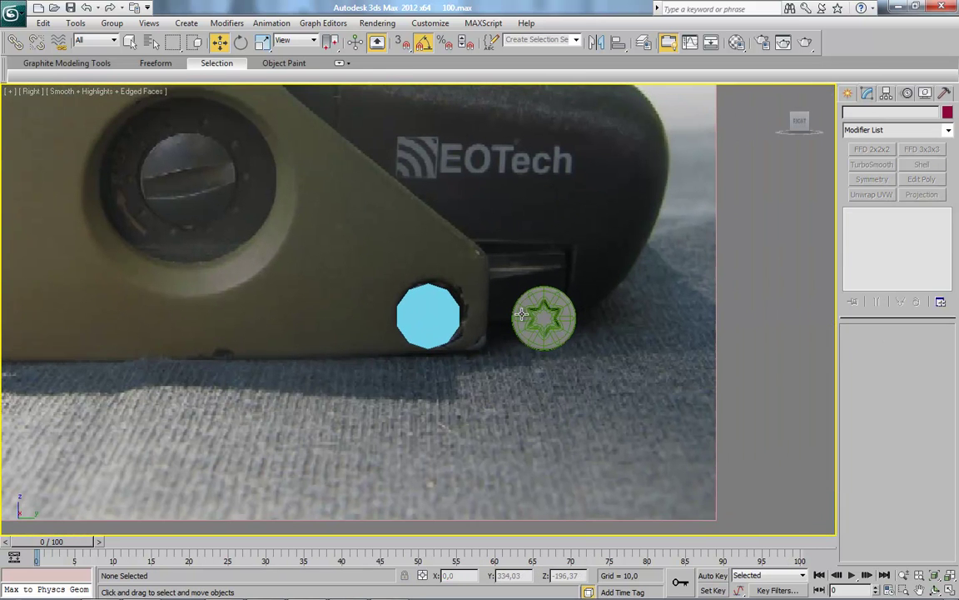
Clone Star001 into a copy, Star002, placed off to the left, then reselect the original.
click(521, 314)
alt+middle_drag(483, 288, 512, 397)
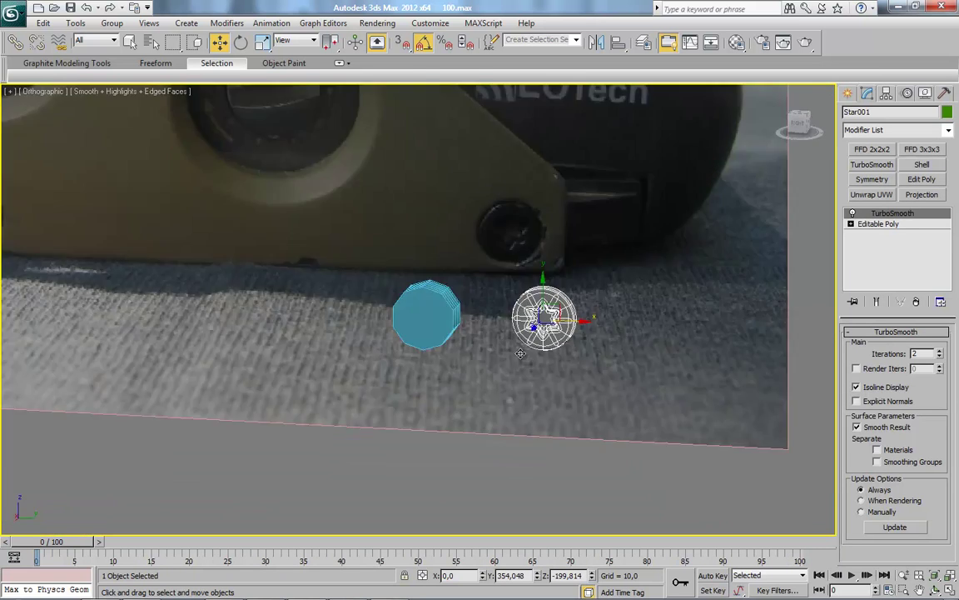
shift+drag(587, 329, 25, 195)
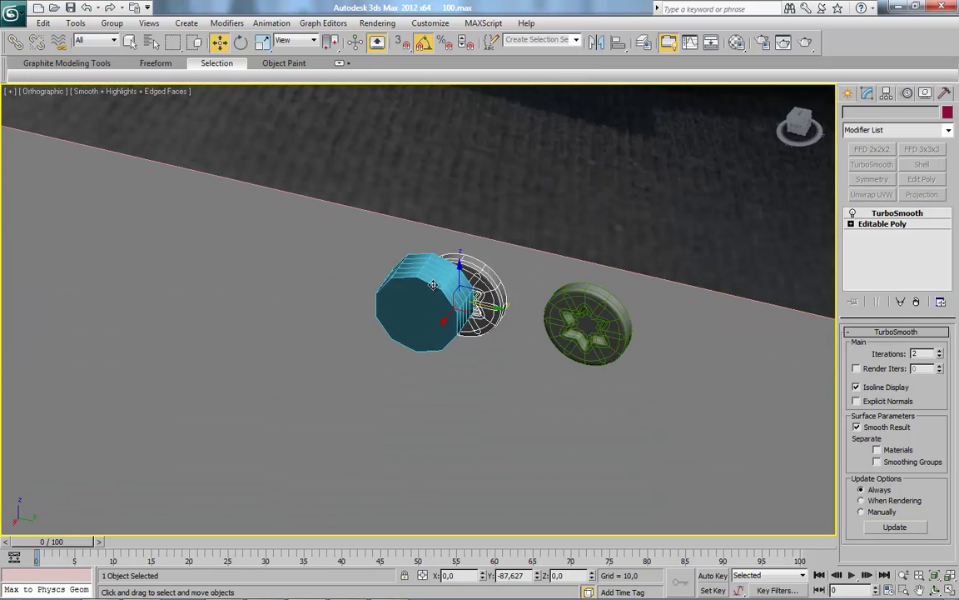
key(Escape)
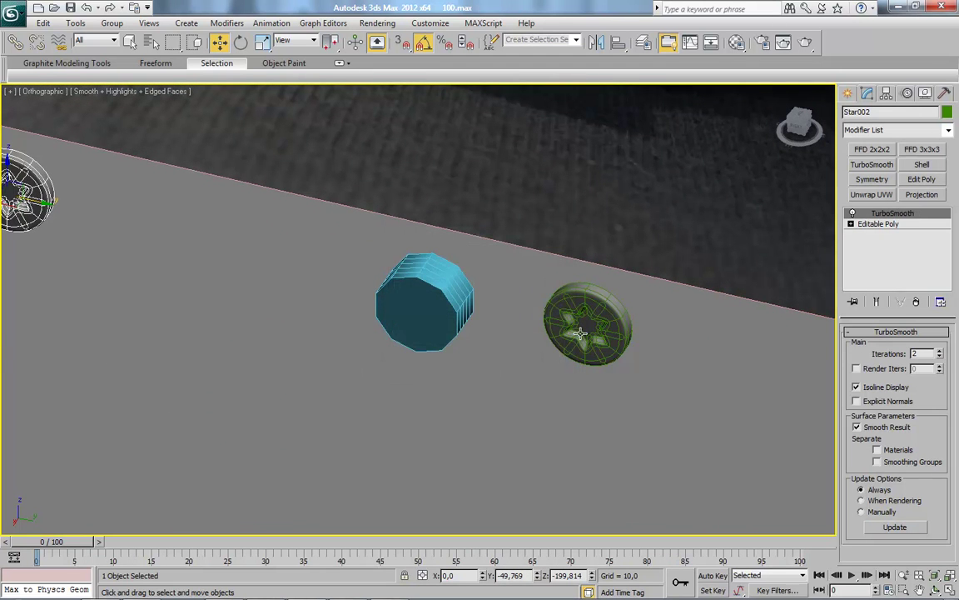
click(123, 220)
click(587, 325)
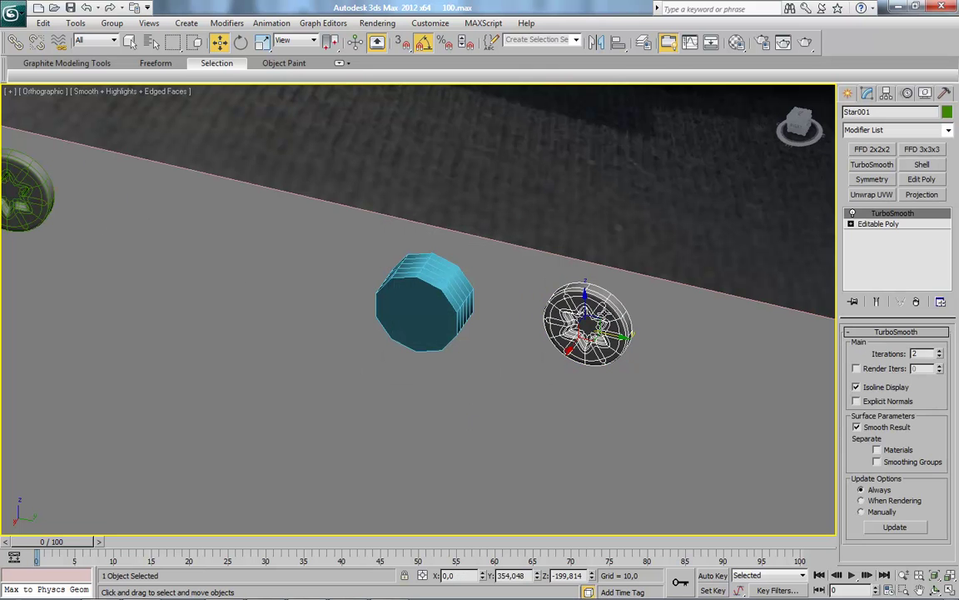
Align each star's centre to the centre of its cyan cylinder.
click(620, 41)
click(433, 298)
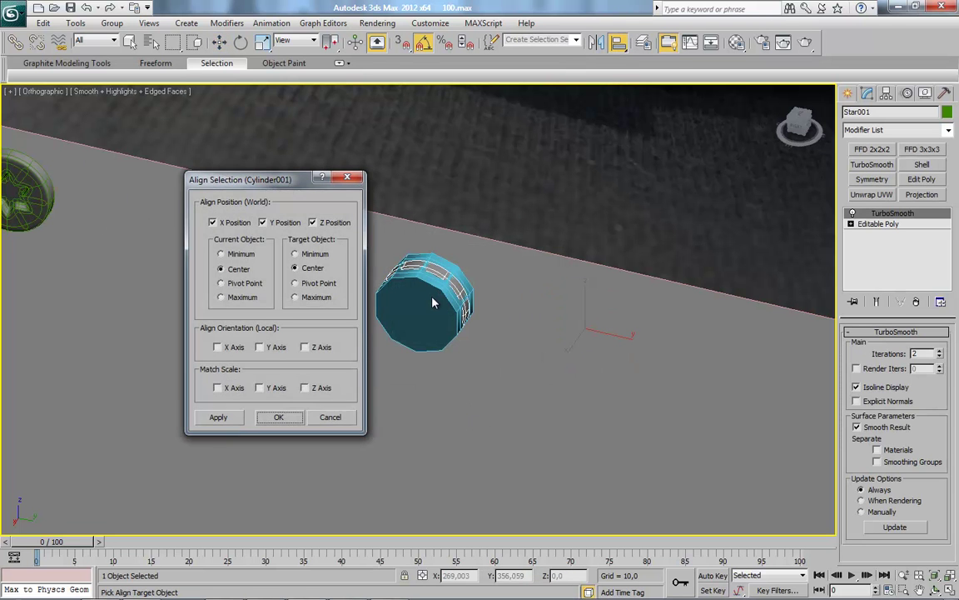
click(279, 418)
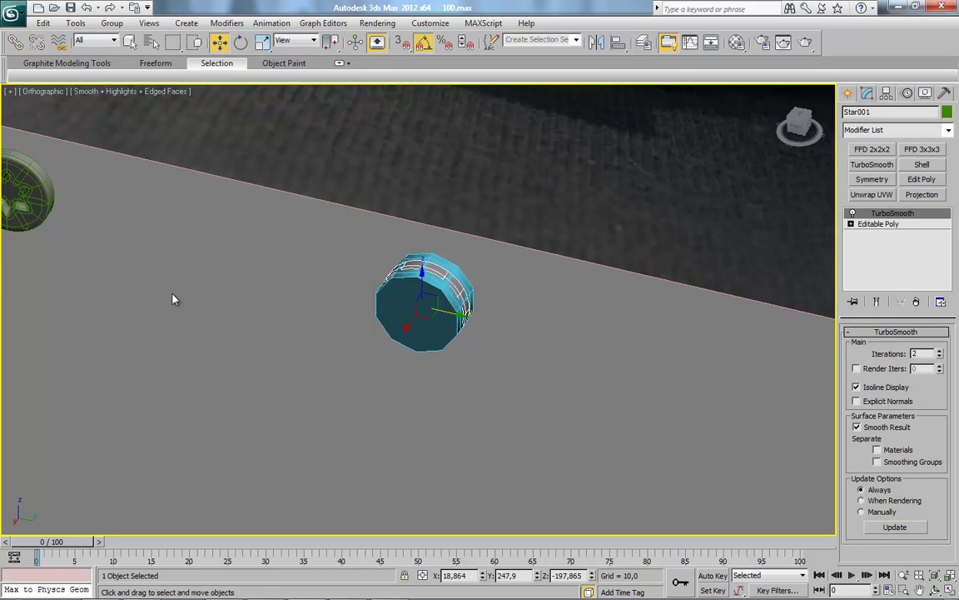
click(617, 42)
click(154, 234)
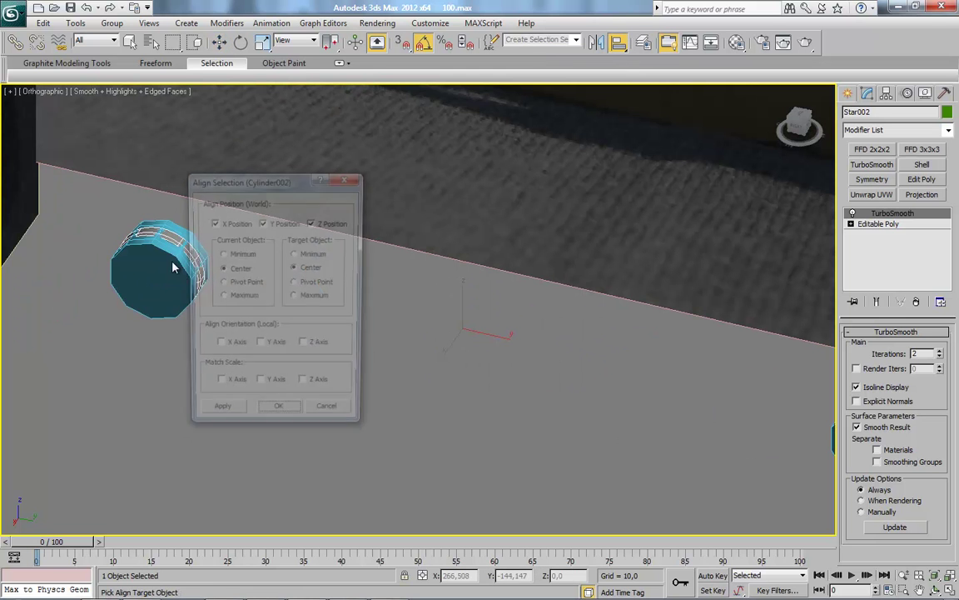
click(266, 413)
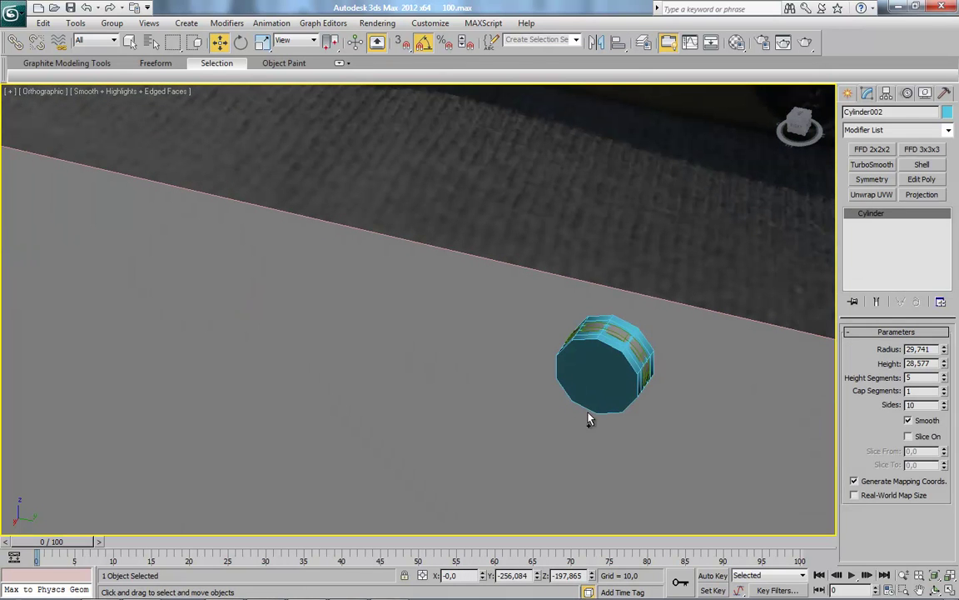
Unhide all hidden objects so the bracket is visible again.
click(590, 405)
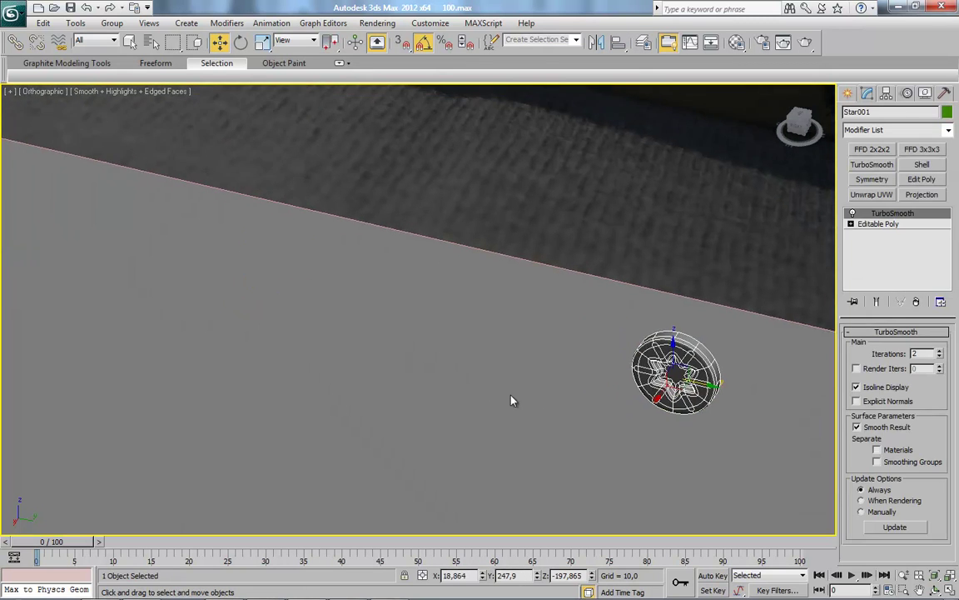
right_click(379, 331)
click(422, 274)
click(599, 344)
Move both stars together into the pink bracket's holes and check them in the Right view.
mouse_move(293, 327)
alt+middle_down()
mouse_move(417, 375)
mouse_move(510, 174)
alt+middle_up()
ctrl+drag(509, 174, 576, 300)
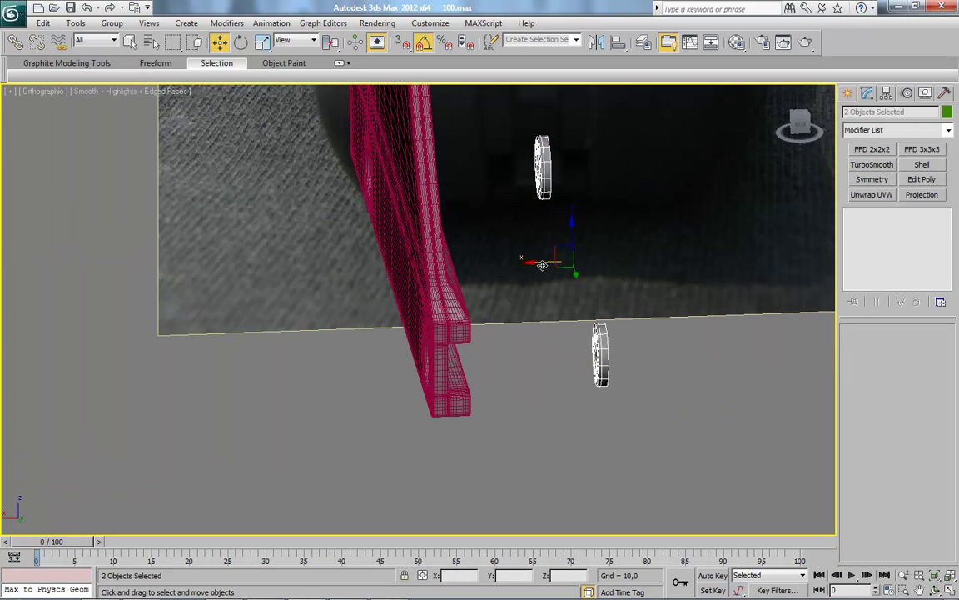
drag(542, 265, 373, 270)
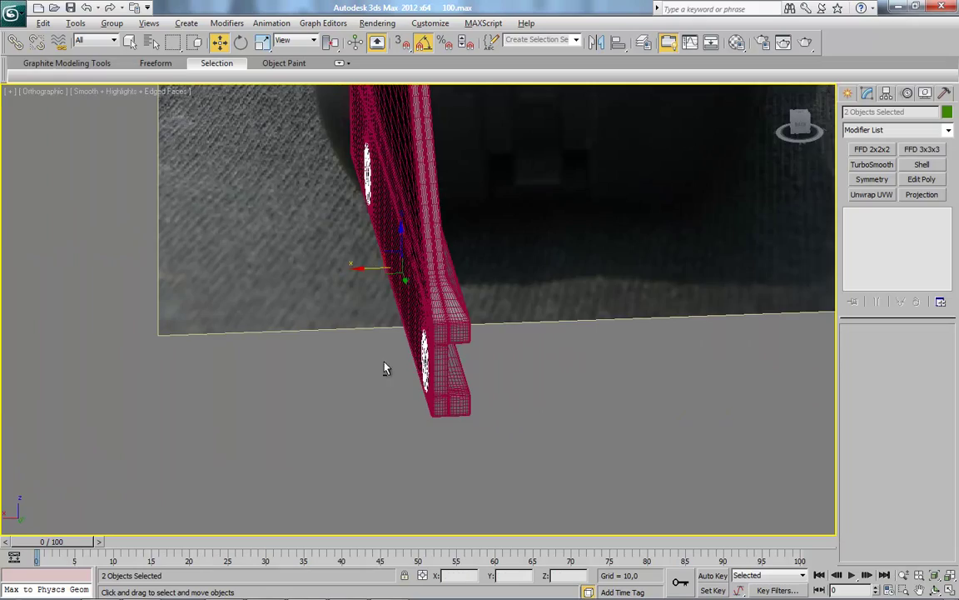
alt+middle_drag(385, 367, 582, 387)
scroll(347, 383, up, 3)
scroll(595, 324, down, 1)
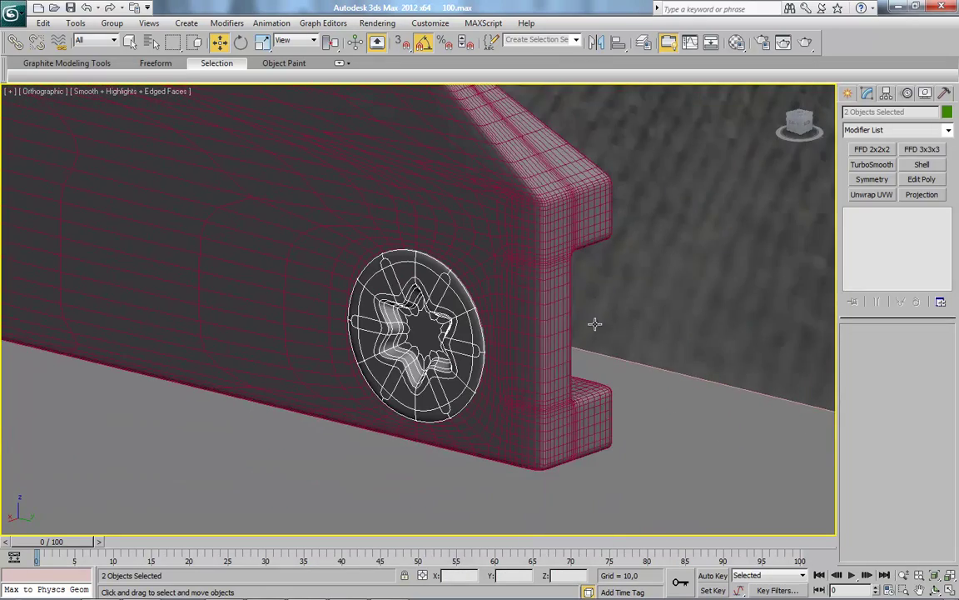
click(799, 125)
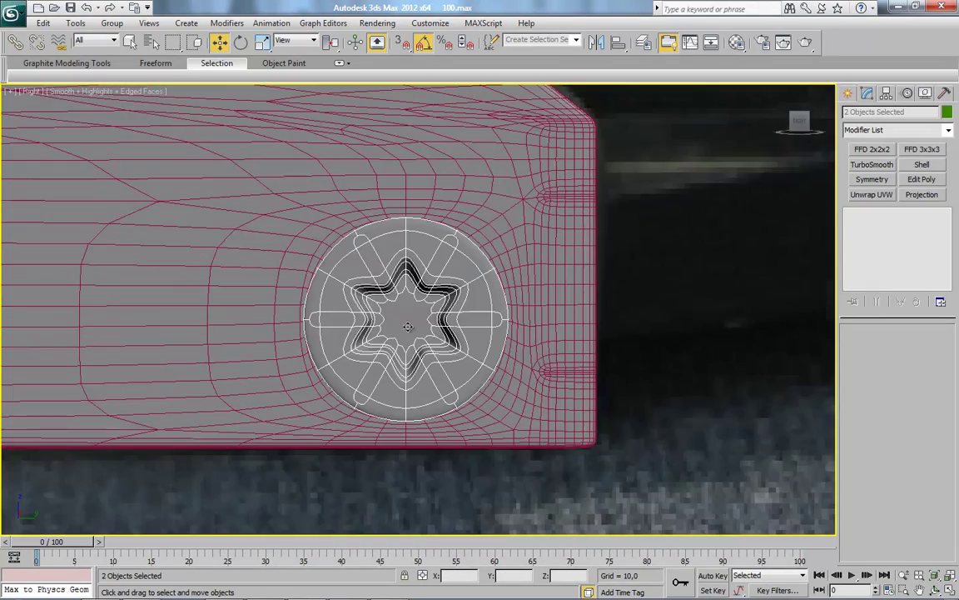
click(385, 252)
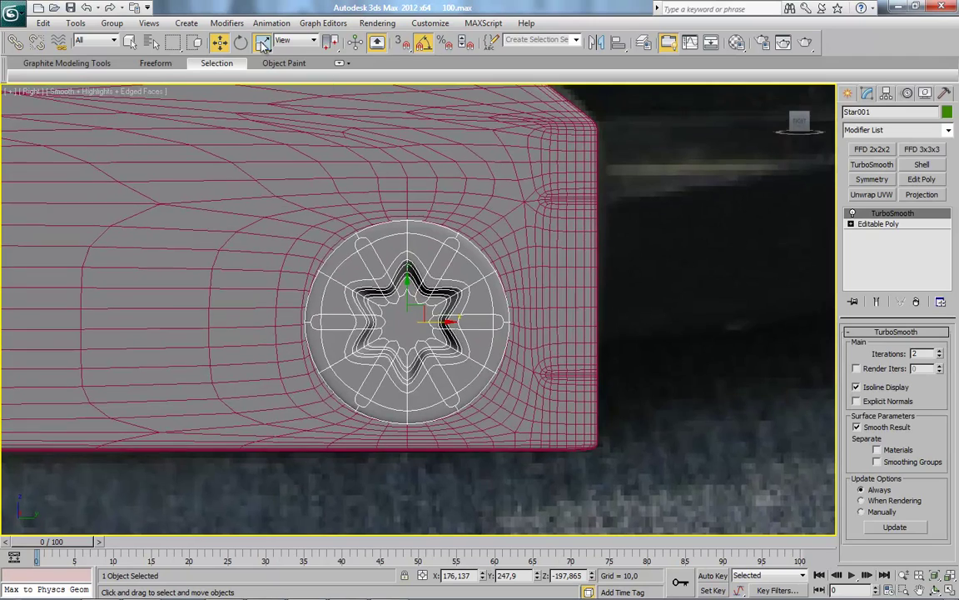
Non-uniformly scale Star001 to about 79% and Star002 to about 80% across their faces.
click(263, 44)
scroll(410, 307, up, 3)
drag(419, 300, 398, 304)
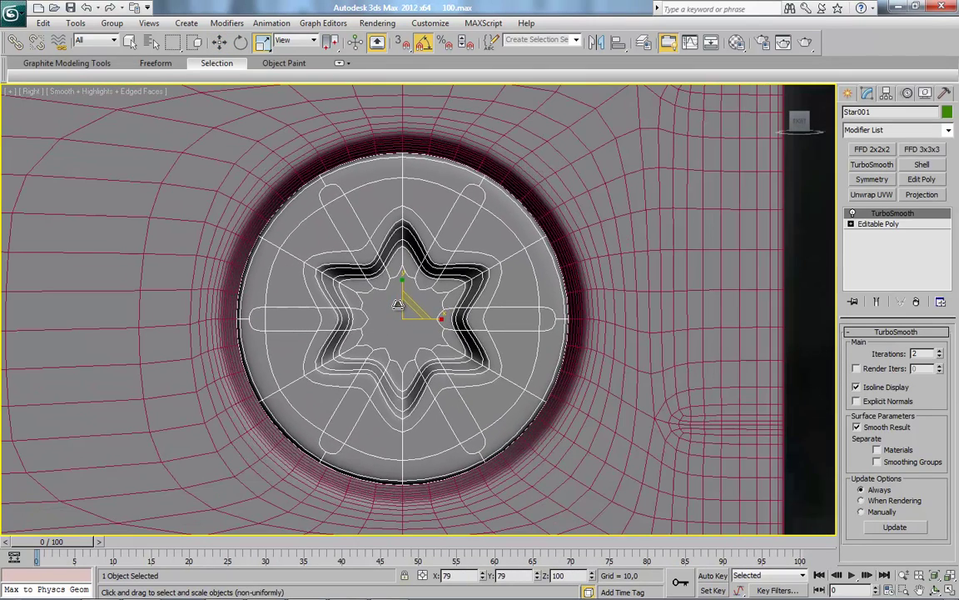
scroll(531, 349, up, 5)
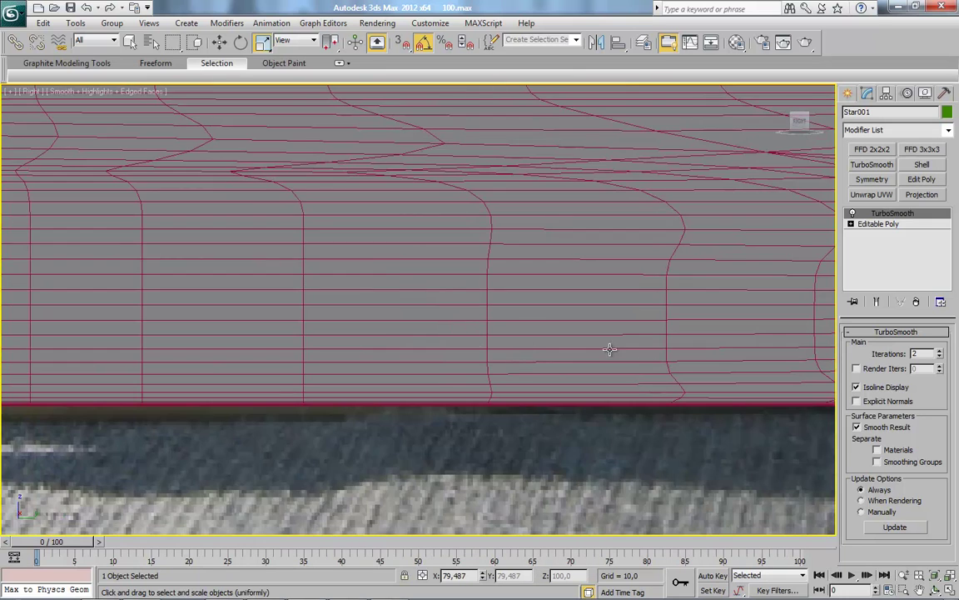
scroll(609, 349, down, 5)
drag(598, 295, 581, 302)
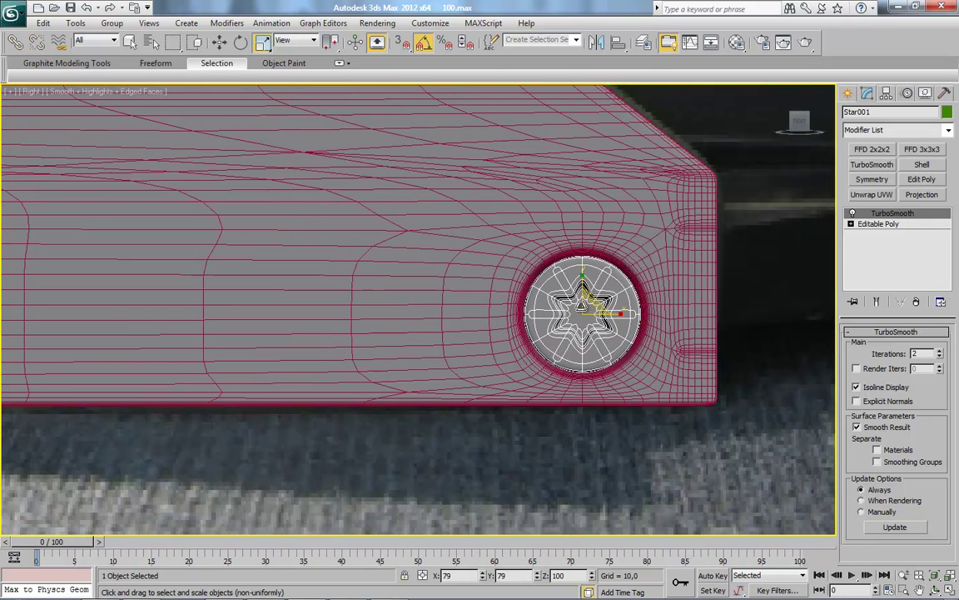
drag(588, 293, 590, 290)
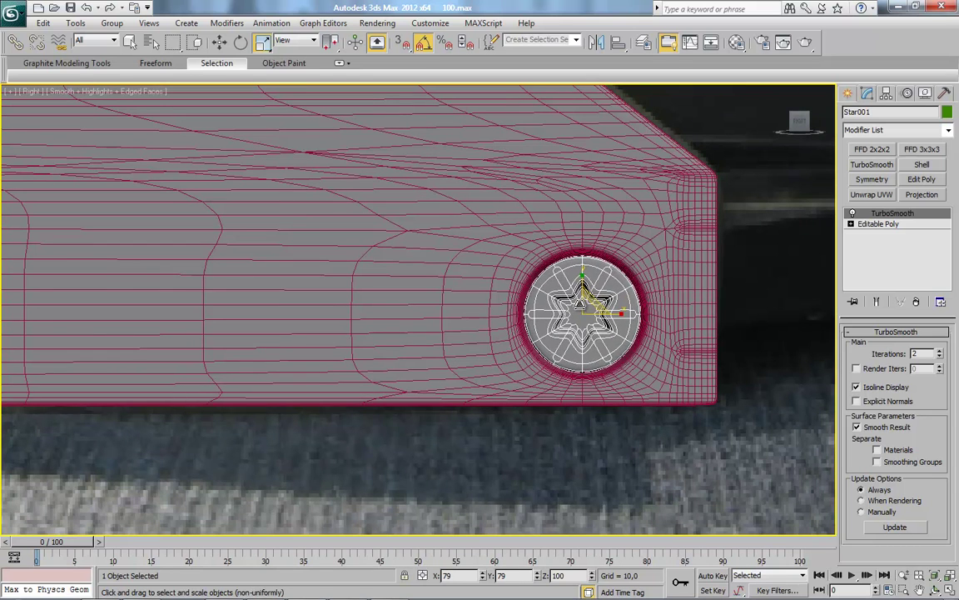
scroll(384, 371, up, 5)
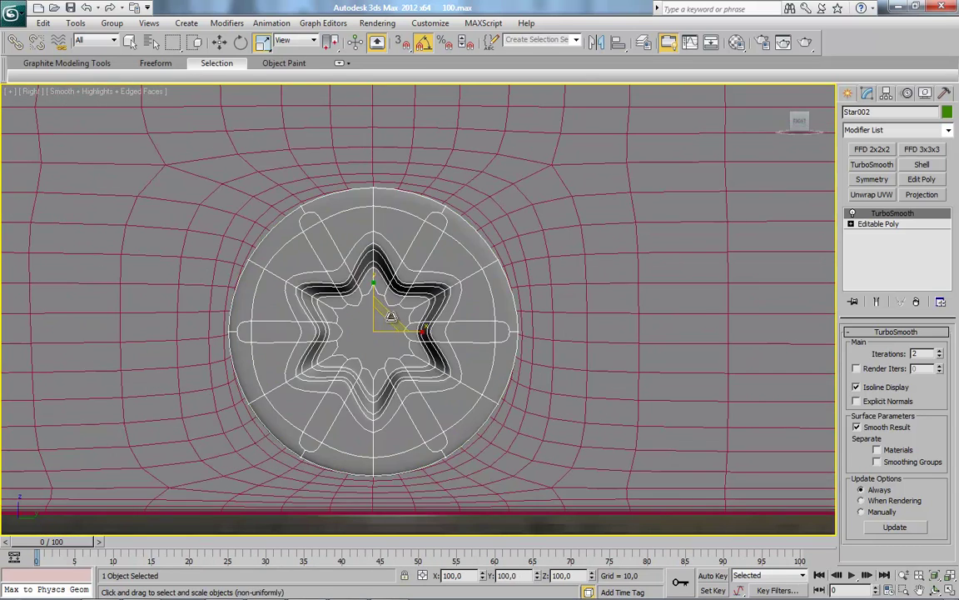
drag(366, 330, 371, 318)
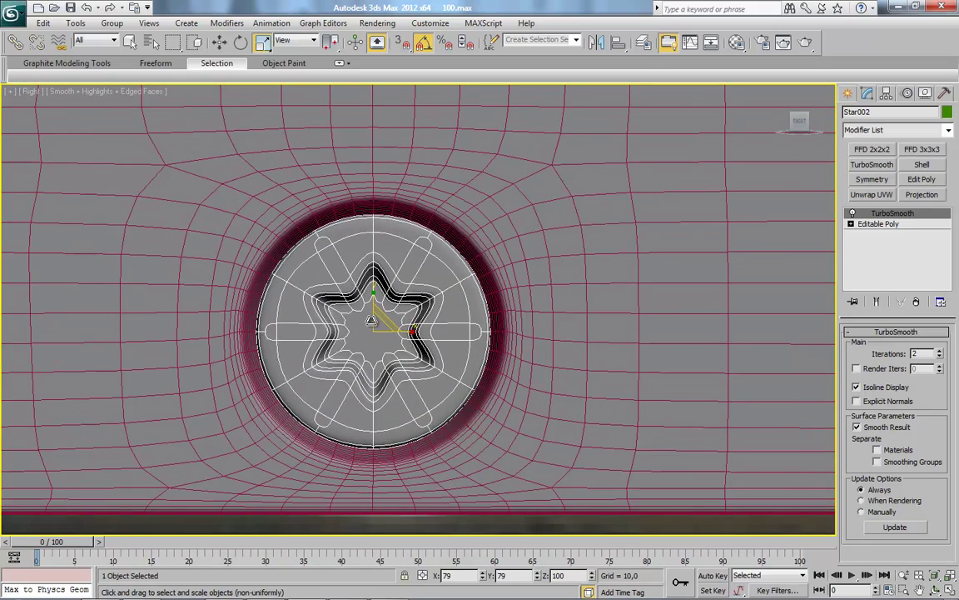
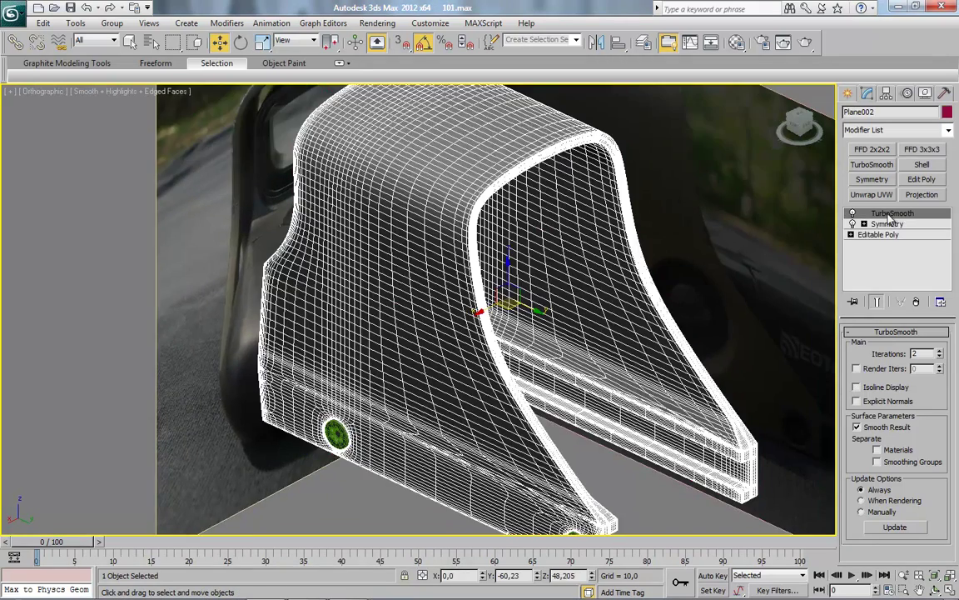
Delete the TurboSmooth modifier so only Symmetry over Editable Poly remains.
right_click(891, 215)
click(792, 234)
alt+middle_drag(479, 306, 531, 380)
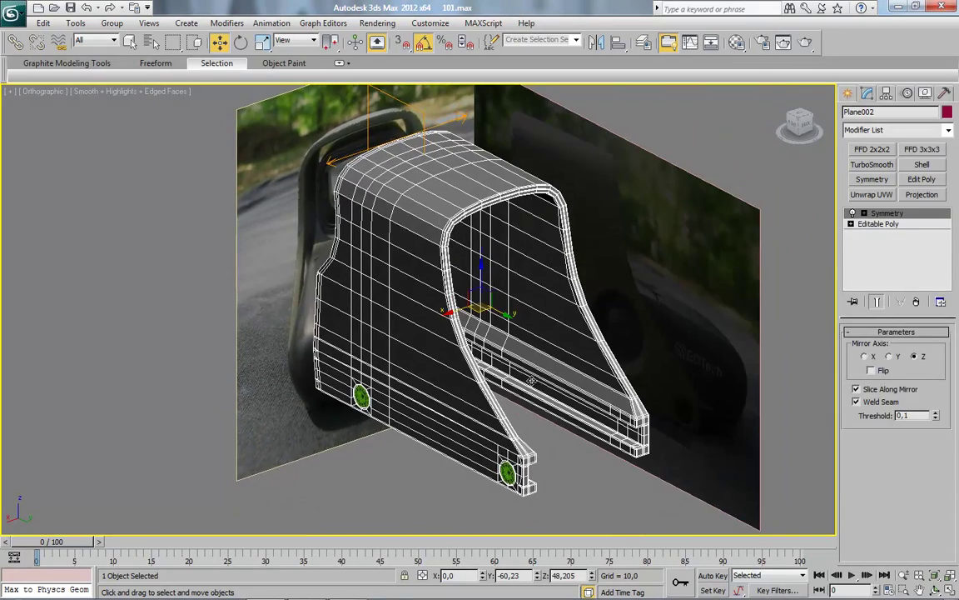
scroll(542, 374, up, 3)
scroll(477, 364, up, 4)
scroll(392, 357, down, 2)
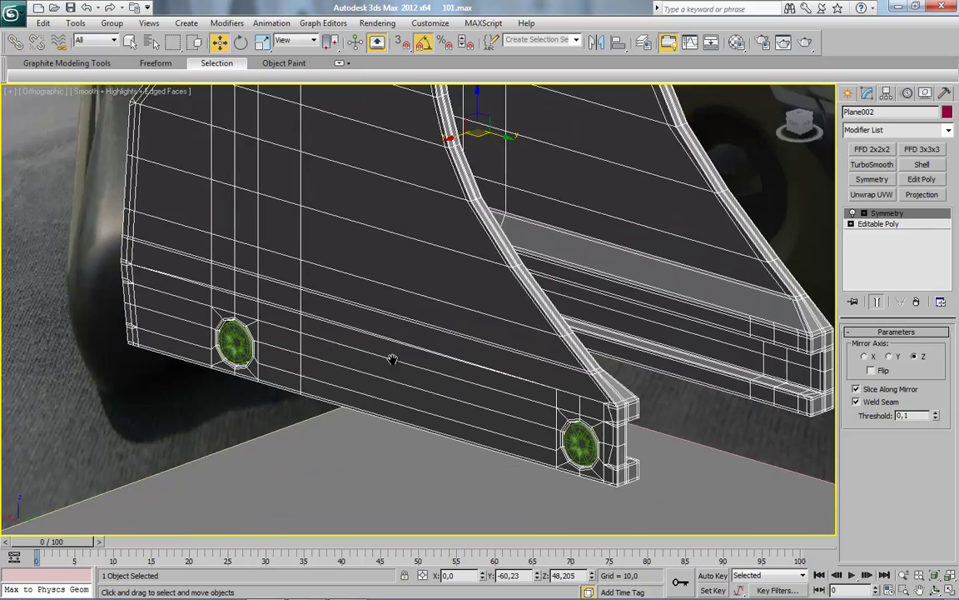
scroll(418, 352, up, 1)
middle_drag(408, 351, 430, 347)
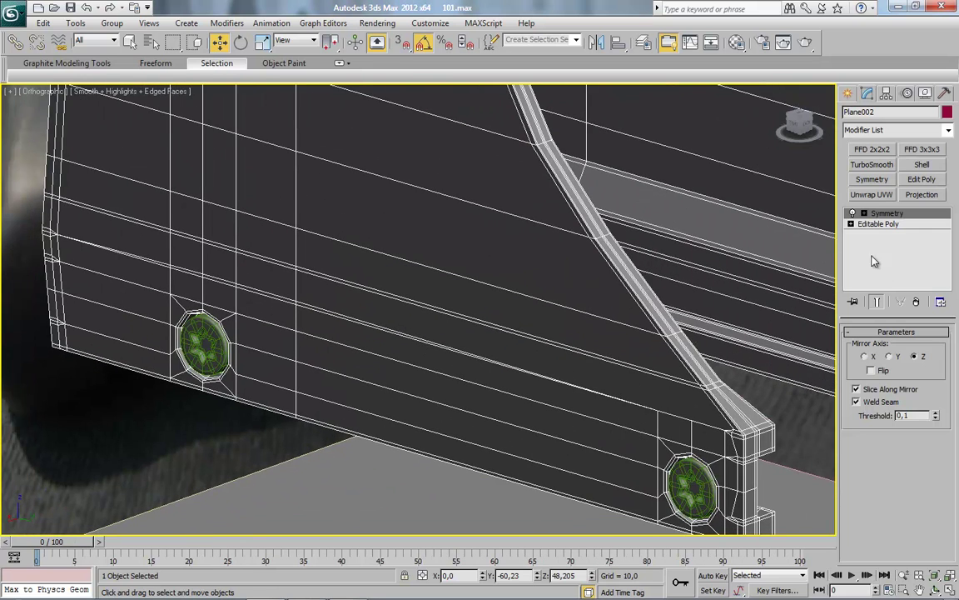
In the Editable Poly's Edge mode, select a horizontal edge on the side panel.
click(879, 223)
click(879, 359)
scroll(380, 394, up, 2)
click(316, 302)
Select the ring of parallel edges along the side panel's slanted rim.
click(919, 431)
mouse_move(547, 386)
alt+middle_down()
mouse_move(414, 361)
mouse_move(555, 372)
alt+middle_up()
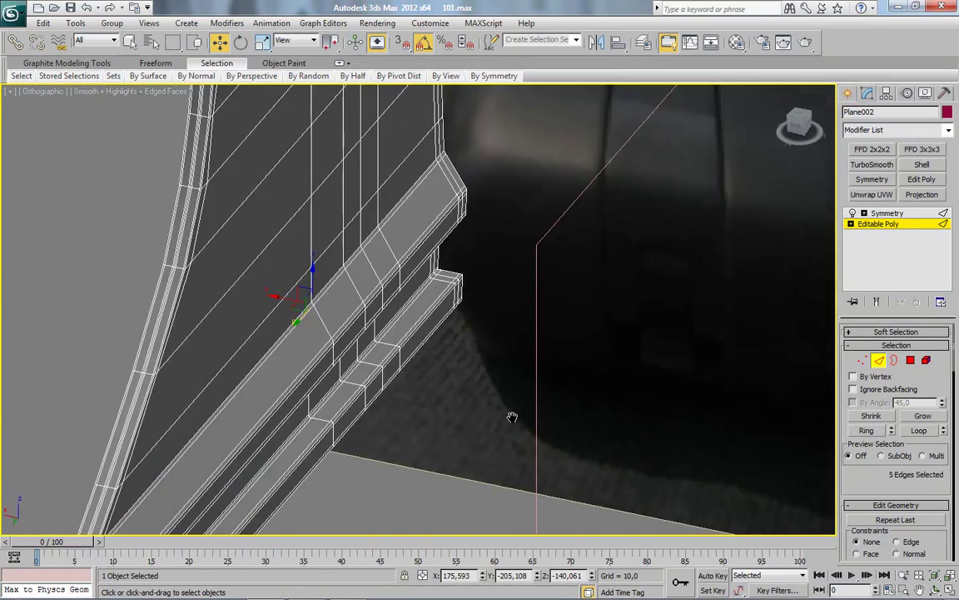
scroll(555, 372, down, 3)
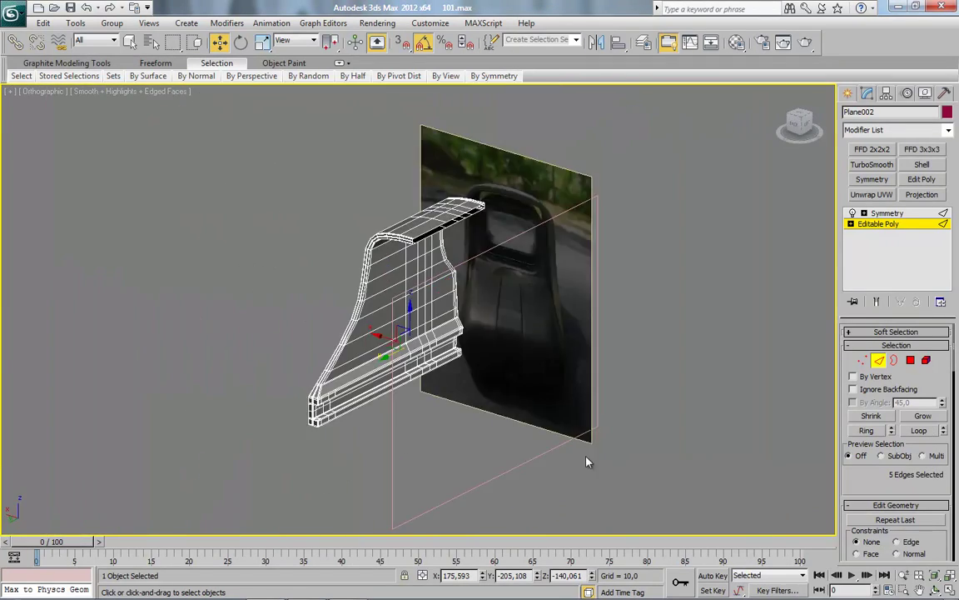
mouse_move(583, 366)
alt+middle_down()
mouse_move(563, 380)
mouse_move(651, 427)
mouse_move(836, 375)
alt+middle_up()
scroll(563, 380, up, 5)
scroll(362, 348, up, 3)
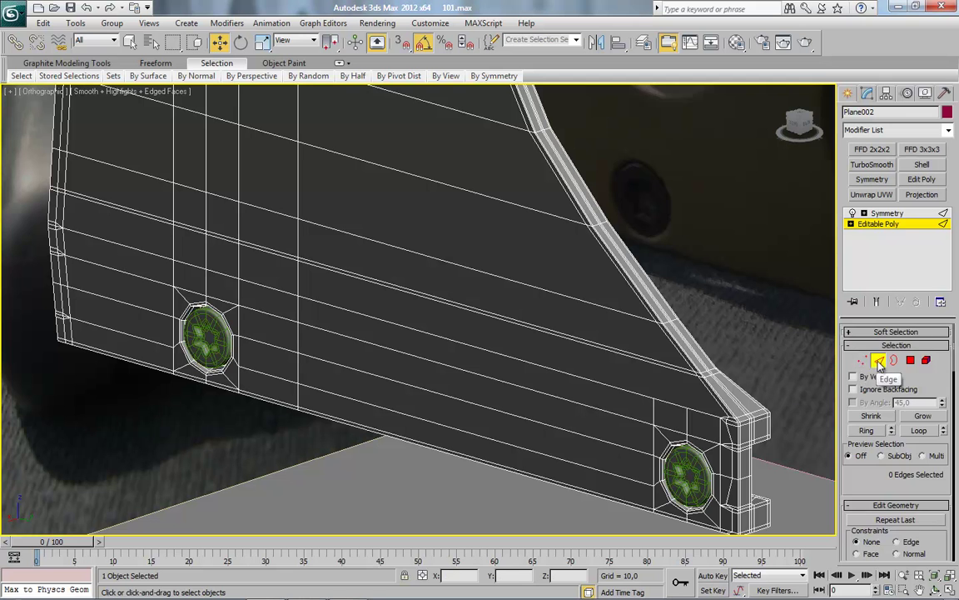
mouse_move(671, 301)
middle_down()
mouse_move(524, 323)
mouse_move(536, 351)
middle_up()
scroll(524, 322, up, 2)
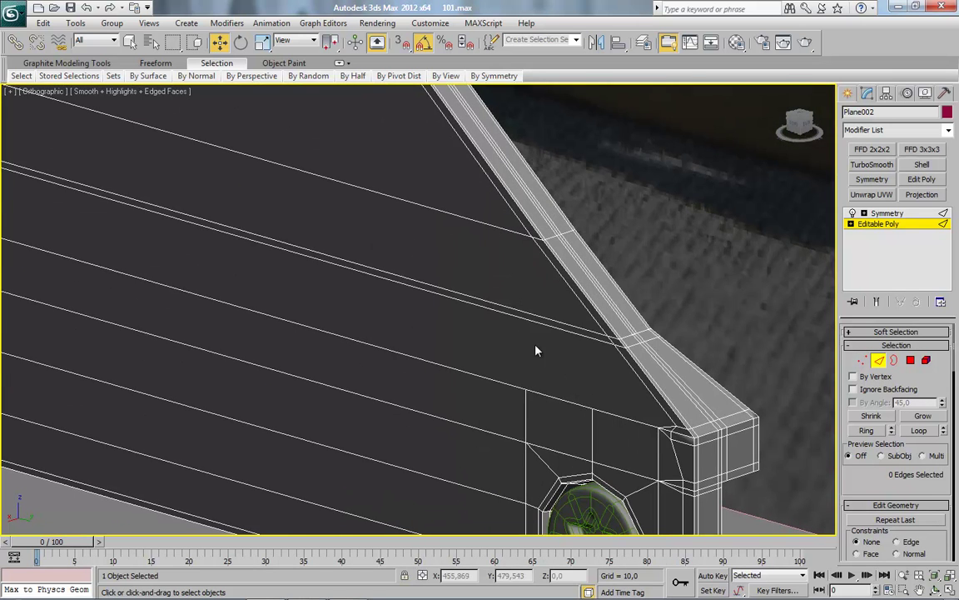
click(530, 322)
shift+click(398, 267)
alt+middle_drag(398, 267, 472, 419)
scroll(576, 447, up, 5)
Connect the 14 ring edges with one segment, pinch 0 and slide 0.
right_click(740, 242)
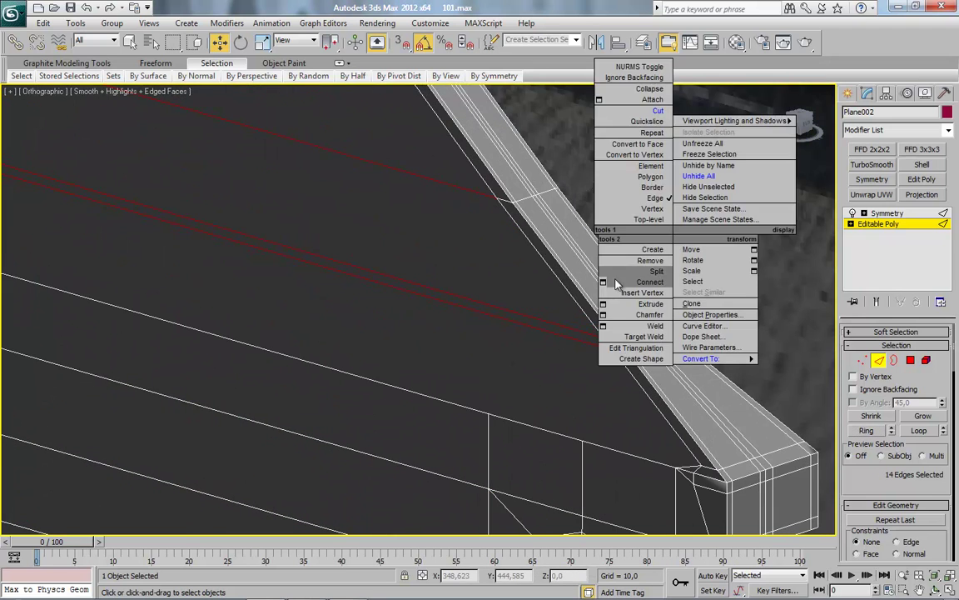
click(728, 330)
drag(463, 335, 569, 337)
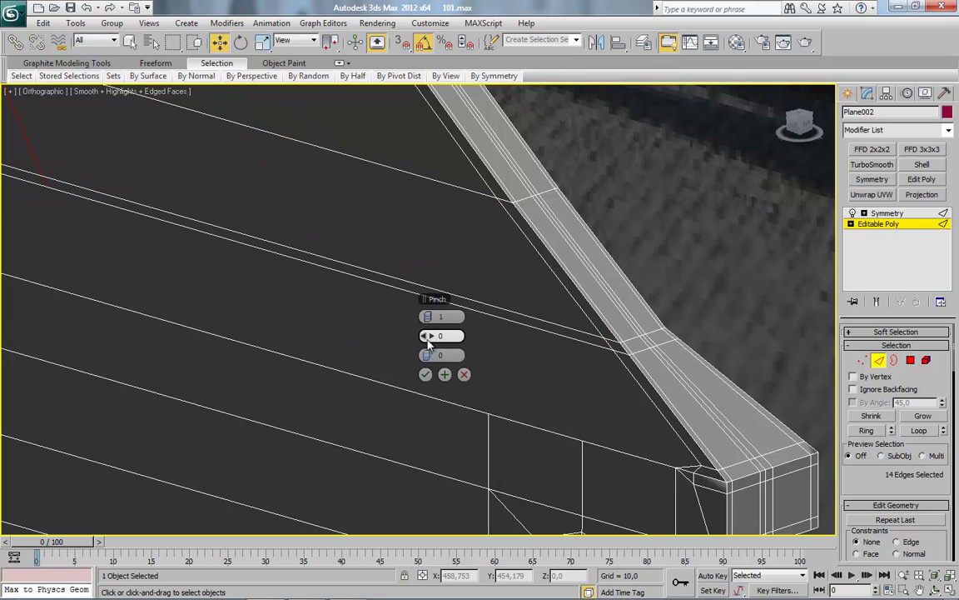
drag(428, 355, 561, 364)
Commit the connecting edge and inspect the rim corner in Vertex mode.
click(426, 375)
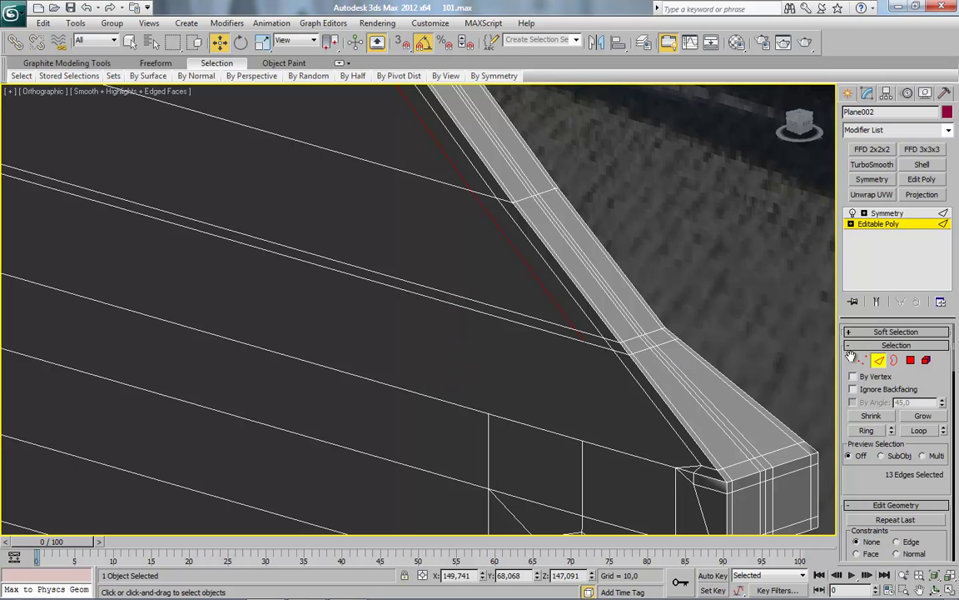
key(1)
right_click(604, 325)
click(635, 158)
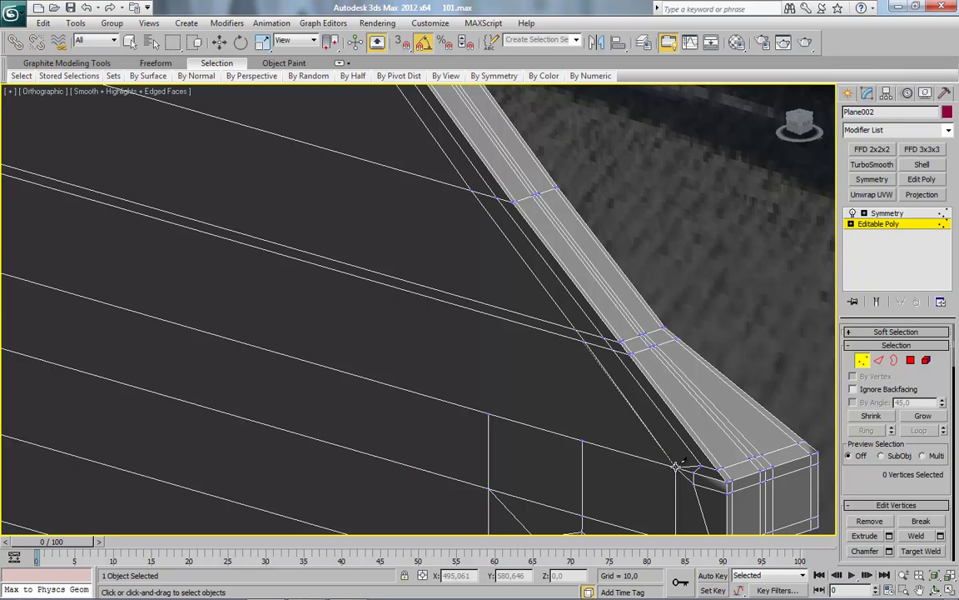
scroll(274, 343, down, 5)
mouse_move(274, 342)
alt+middle_down()
mouse_move(229, 328)
mouse_move(394, 364)
mouse_move(307, 362)
alt+middle_up()
alt+middle_drag(219, 353, 494, 353)
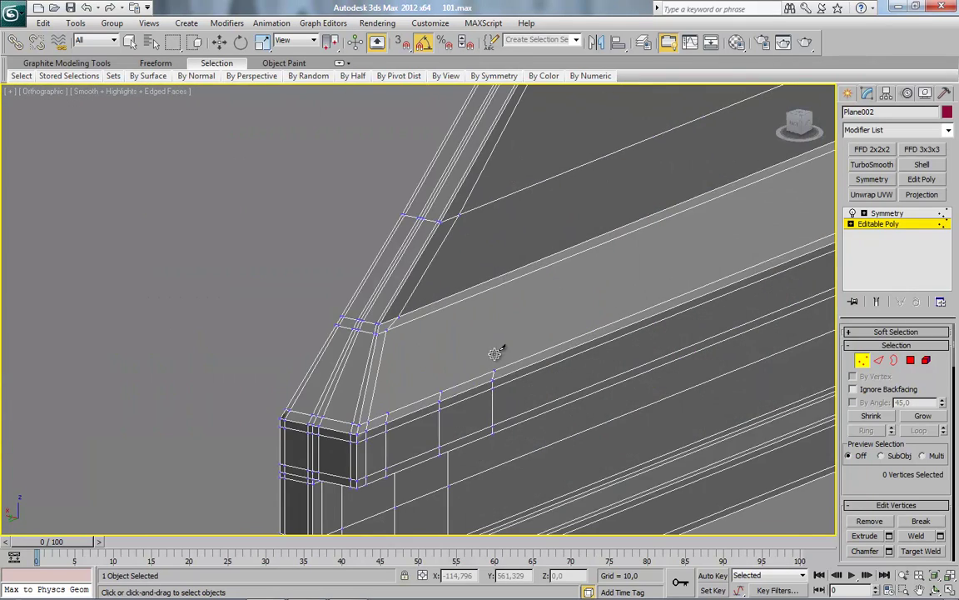
scroll(493, 349, down, 3)
scroll(480, 337, down, 1)
scroll(484, 327, down, 1)
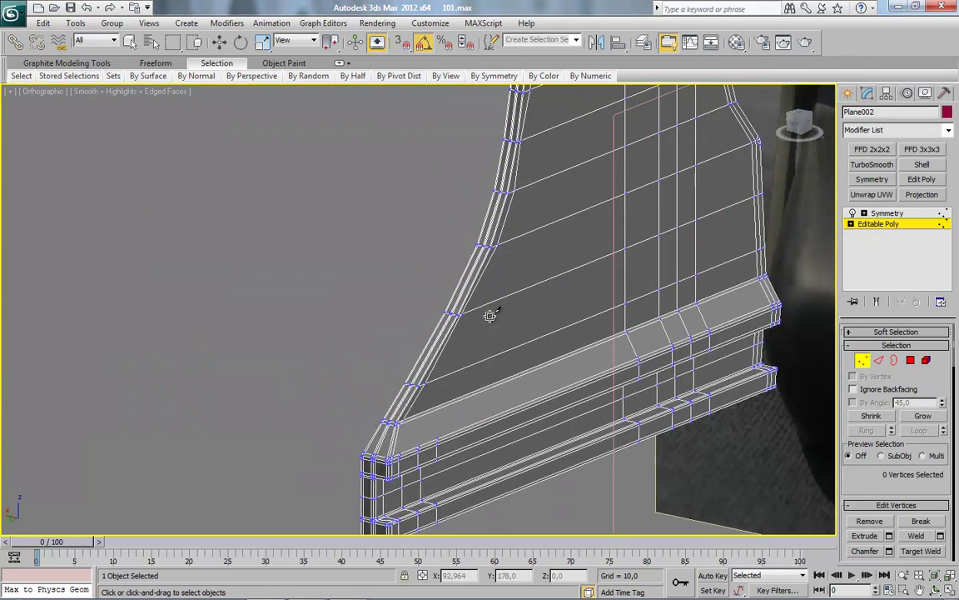
key(w)
scroll(477, 329, up, 5)
Connect another ring of edges at the rim corner with a new edge loop.
click(878, 360)
click(513, 322)
right_click(525, 356)
click(516, 394)
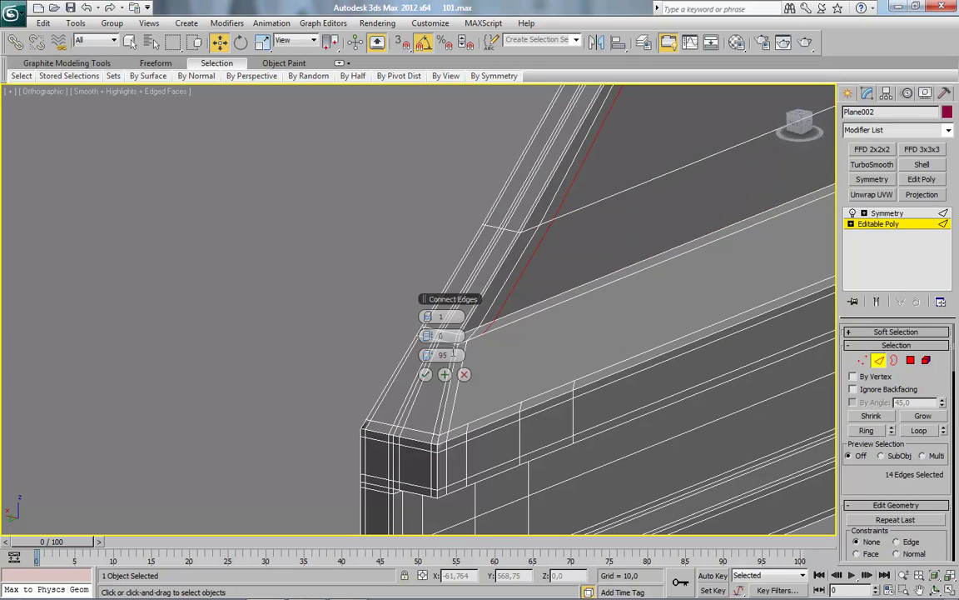
click(425, 374)
Target Weld the stray vertex onto the top vertex.
click(862, 360)
right_click(466, 364)
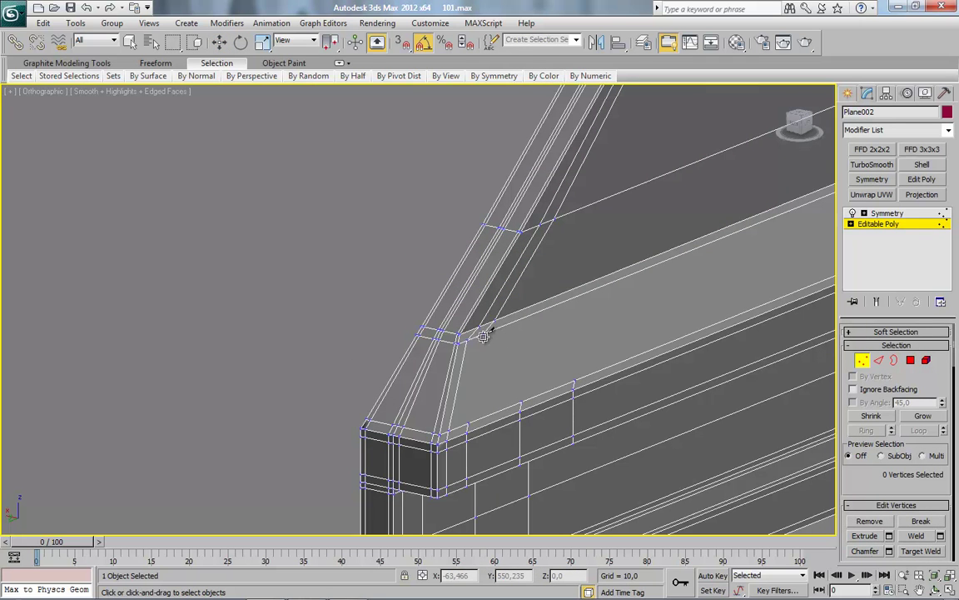
right_click(472, 421)
click(414, 561)
scroll(546, 398, up, 3)
right_click(535, 293)
click(566, 447)
click(558, 350)
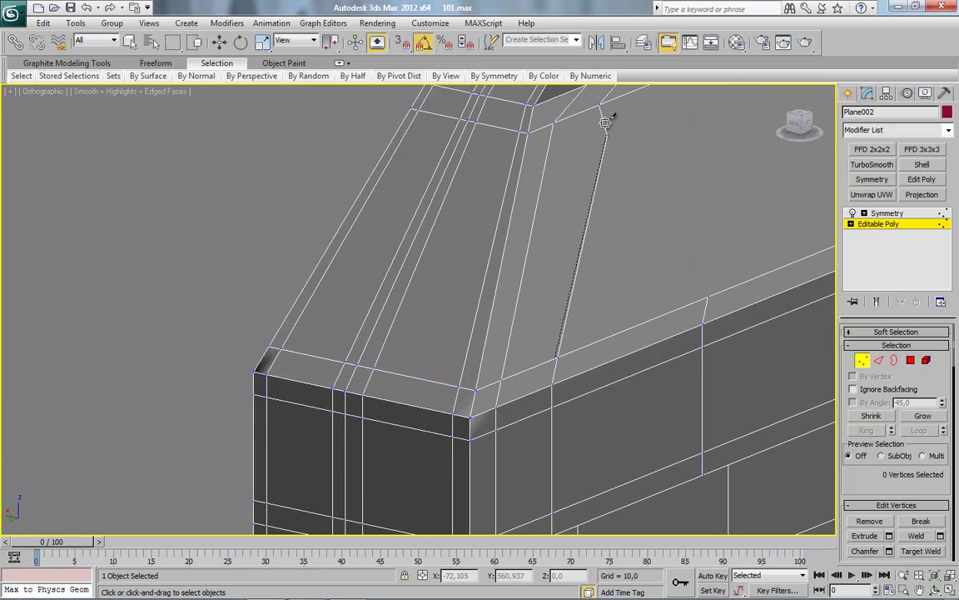
click(599, 105)
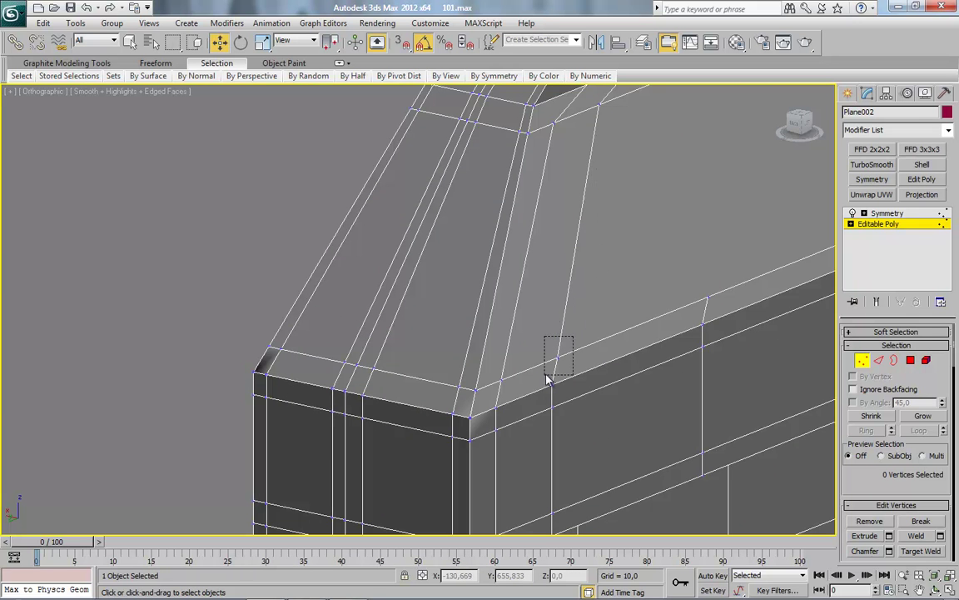
Target Weld the leftover vertex at the lower corner onto its neighbour.
scroll(541, 383, down, 3)
scroll(500, 387, down, 3)
scroll(498, 375, down, 3)
mouse_move(501, 364)
alt+middle_down()
mouse_move(576, 359)
mouse_move(524, 454)
alt+middle_up()
scroll(476, 381, up, 5)
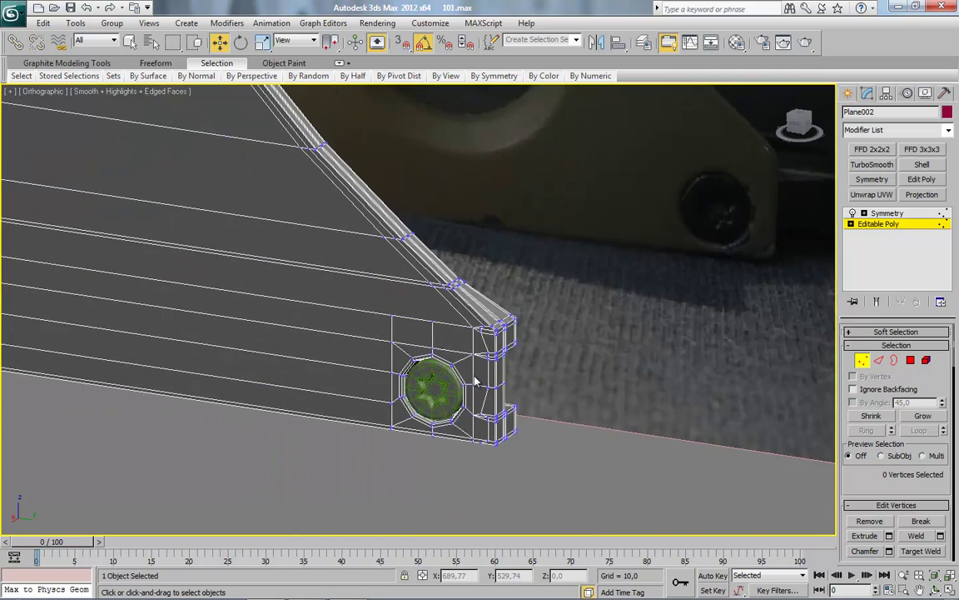
alt+middle_drag(476, 381, 768, 379)
right_click(689, 331)
click(658, 411)
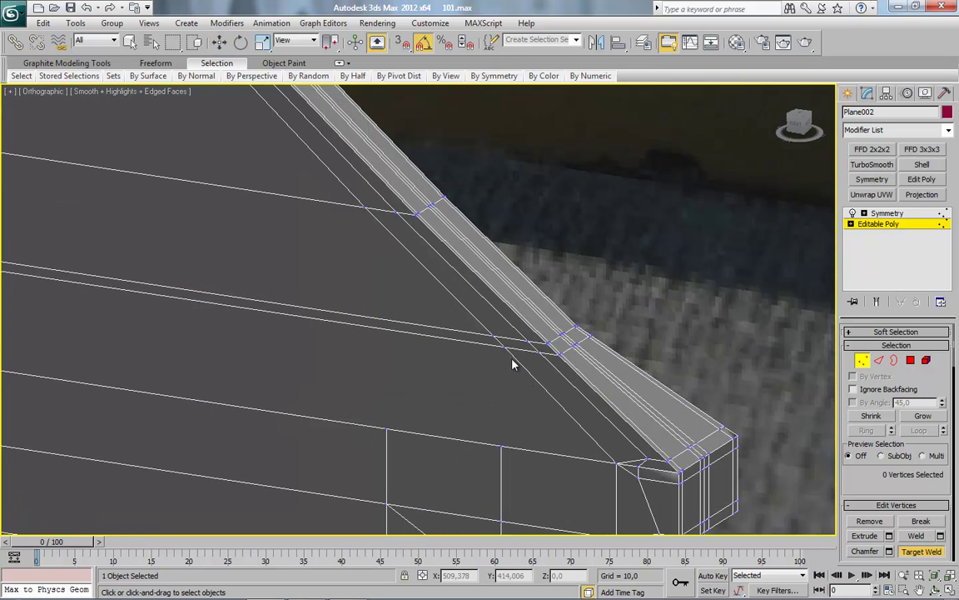
right_click(496, 332)
click(503, 384)
mouse_move(502, 346)
alt+middle_down()
mouse_move(576, 411)
mouse_move(757, 379)
mouse_move(426, 332)
mouse_move(427, 367)
alt+middle_up()
click(489, 318)
key(w)
Select the horizontal edge loop near the panel end, then return to object level.
key(2)
click(827, 360)
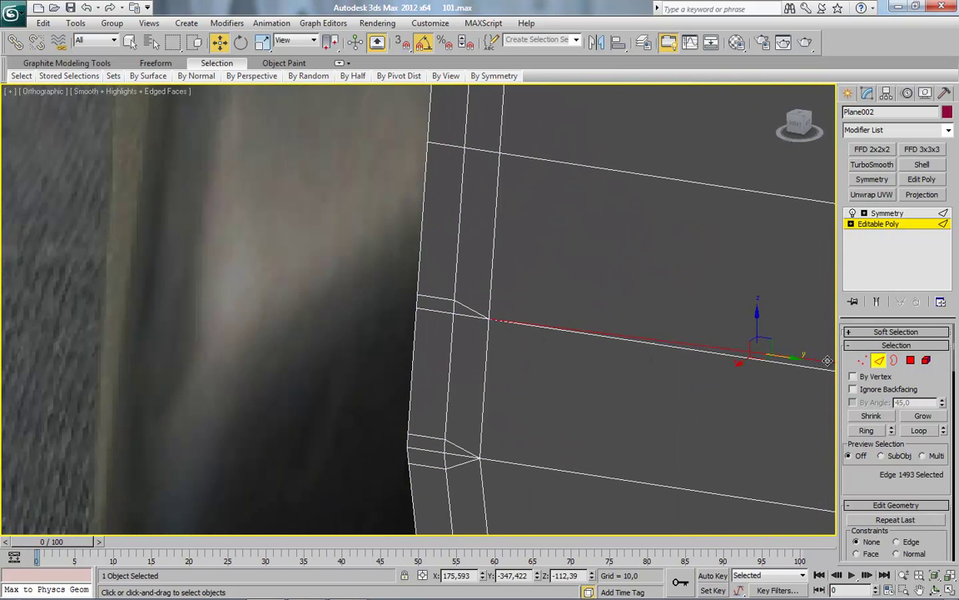
middle_drag(827, 361, 610, 358)
click(919, 431)
mouse_move(252, 307)
alt+middle_down()
mouse_move(576, 367)
mouse_move(427, 340)
alt+middle_up()
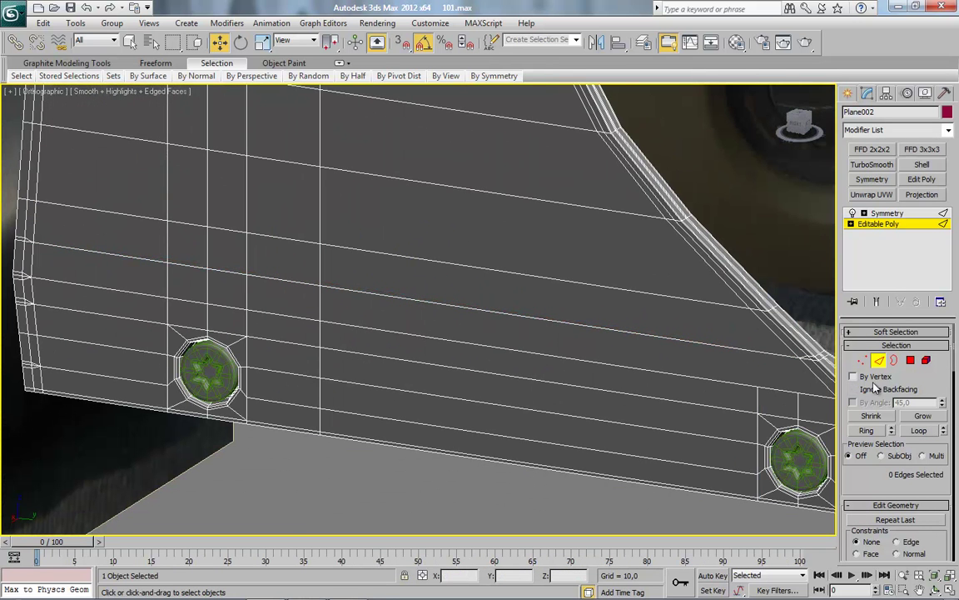
key(2)
scroll(746, 360, down, 2)
scroll(781, 153, down, 1)
In the Right view, make the housing see-through and hide it.
click(795, 127)
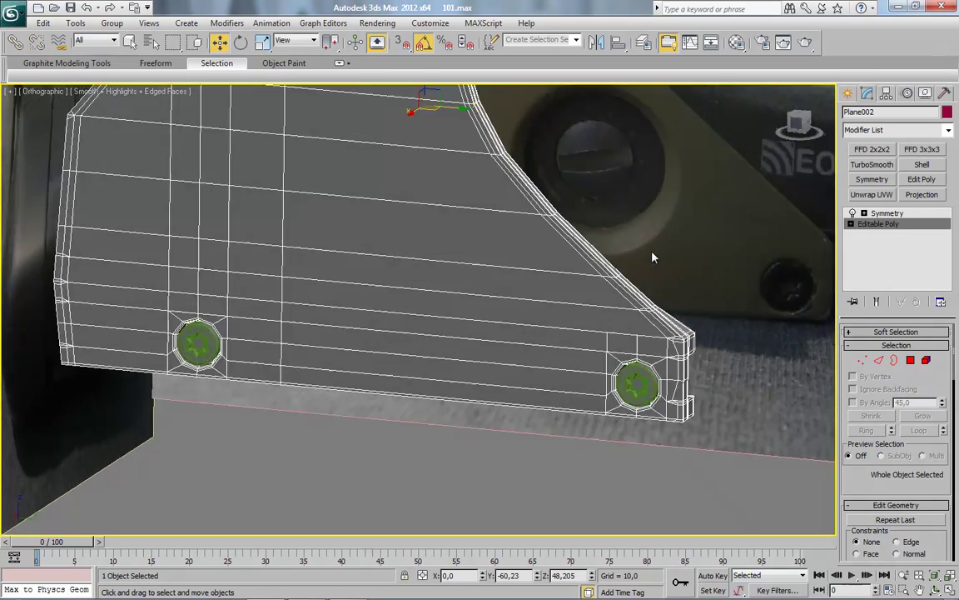
right_click(617, 266)
key(alt+x)
right_click(548, 334)
click(506, 288)
scroll(606, 329, up, 5)
middle_drag(605, 329, 574, 334)
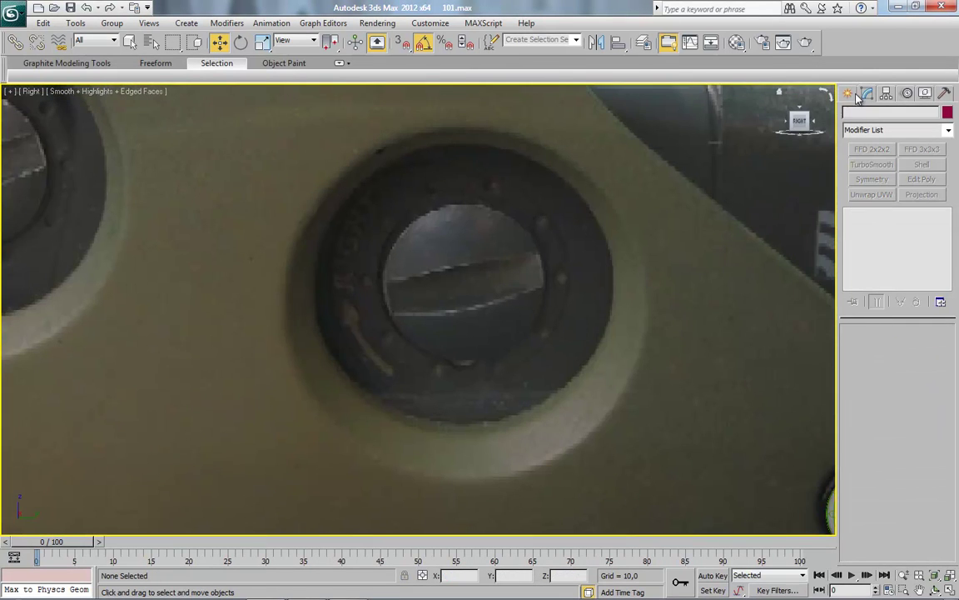
Create a Cylinder over the round lens opening of the reference photo.
click(847, 92)
click(872, 206)
drag(465, 288, 575, 150)
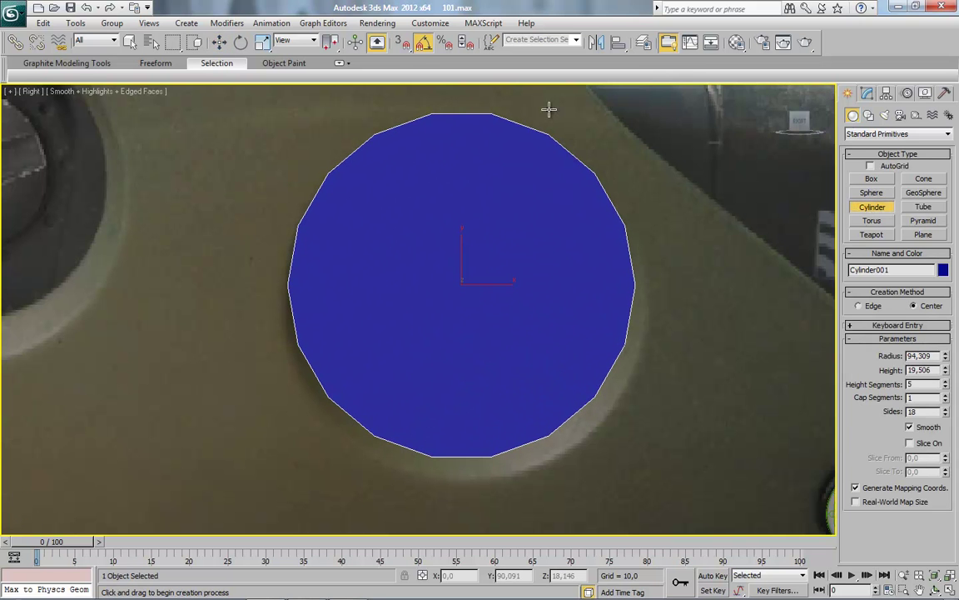
click(219, 41)
drag(471, 270, 477, 288)
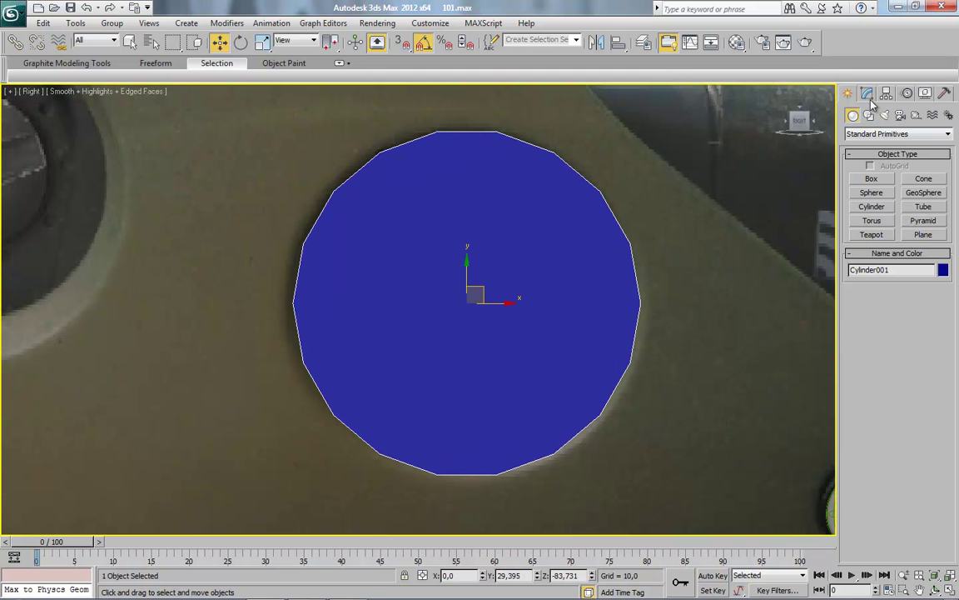
Give the cylinder 20 sides, make it see-through, and unhide the housing.
click(869, 95)
click(945, 402)
click(944, 402)
right_click(439, 299)
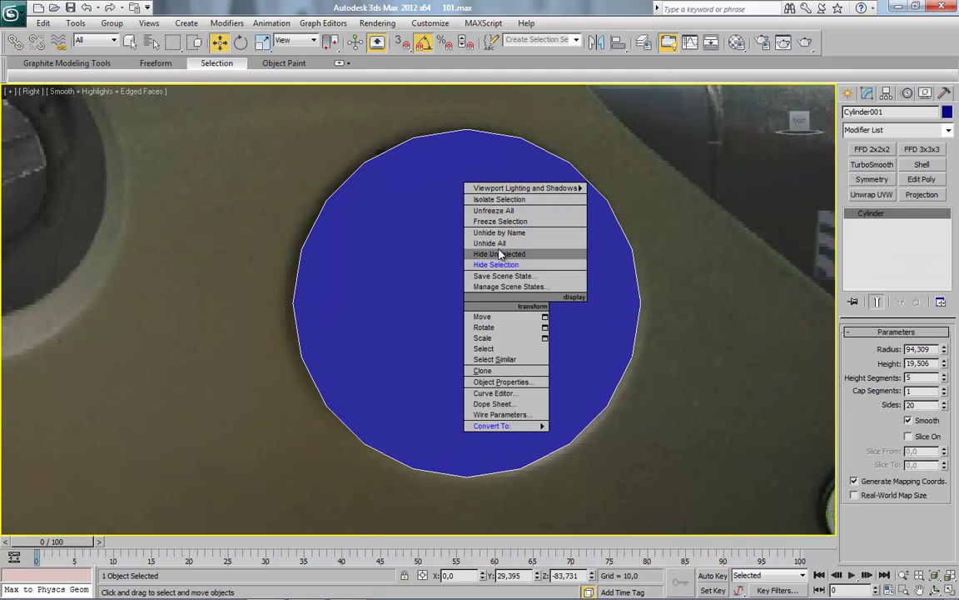
key(alt+x)
click(508, 252)
Collapse the housing's modifier stack into a single editable mesh.
click(874, 224)
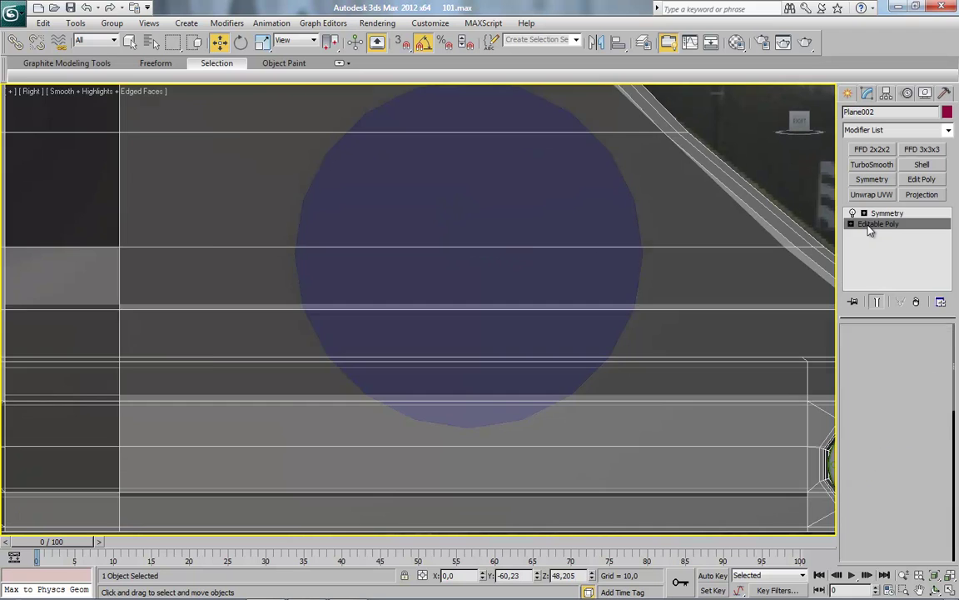
click(886, 213)
scroll(416, 314, down, 5)
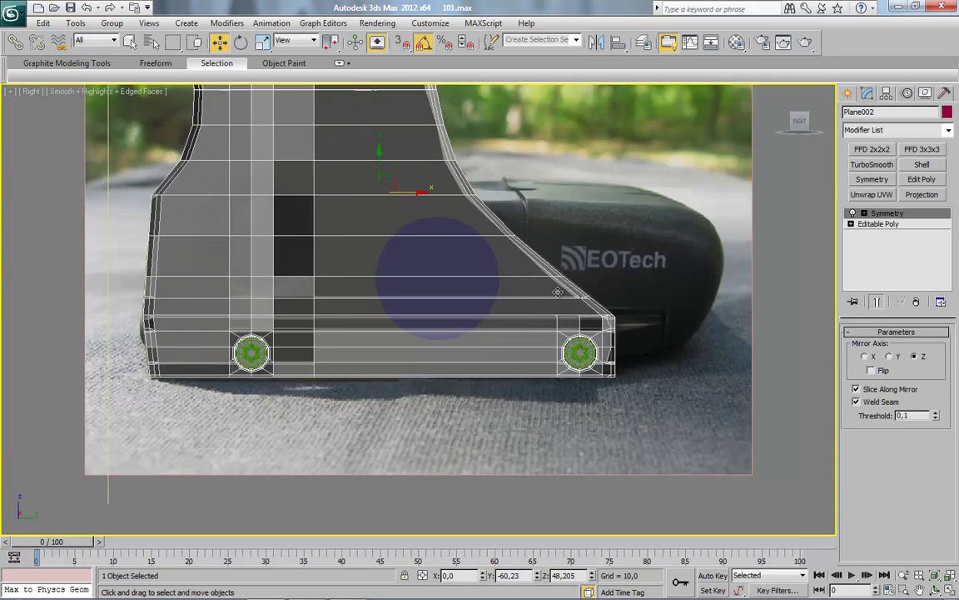
alt+middle_drag(415, 313, 466, 316)
scroll(471, 309, up, 6)
scroll(492, 346, down, 2)
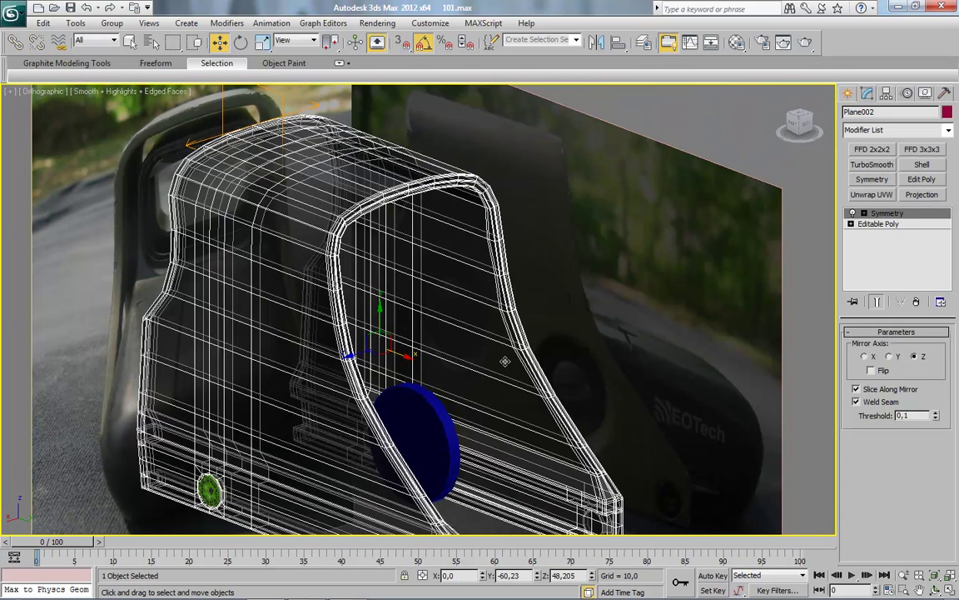
right_click(302, 160)
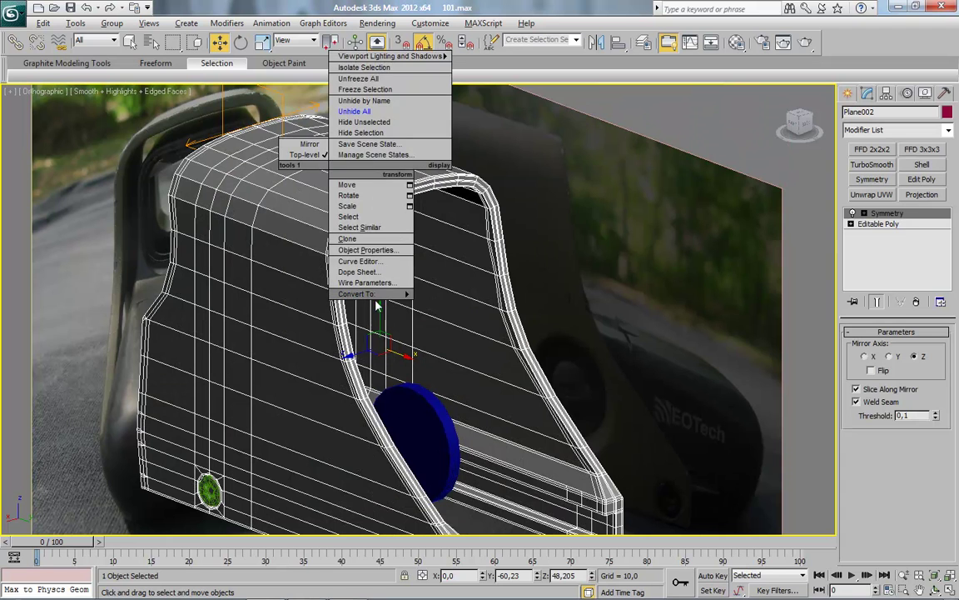
click(405, 279)
alt+middle_drag(433, 305, 846, 358)
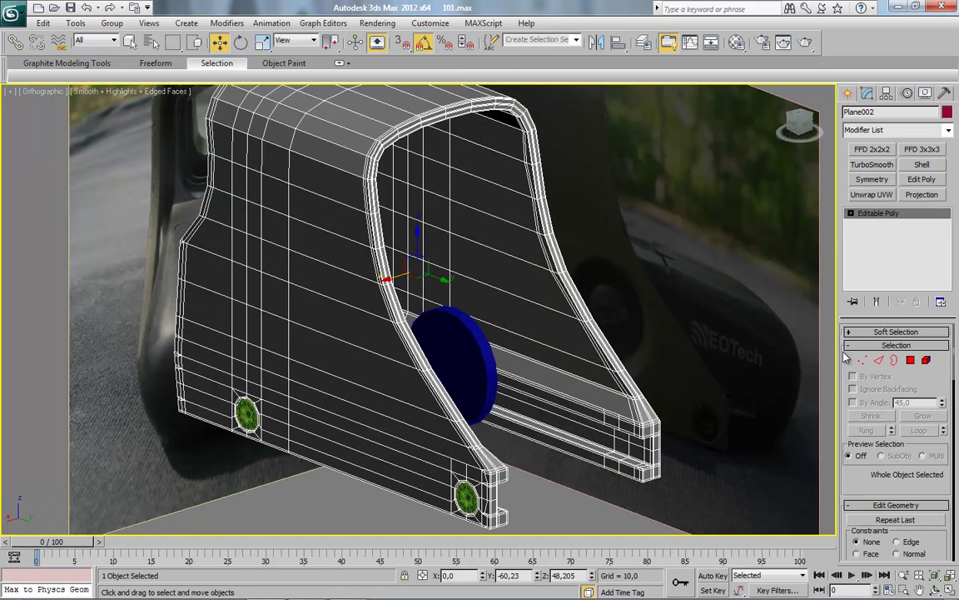
Delete the selected polygons from the housing in Polygon mode.
click(911, 361)
click(798, 123)
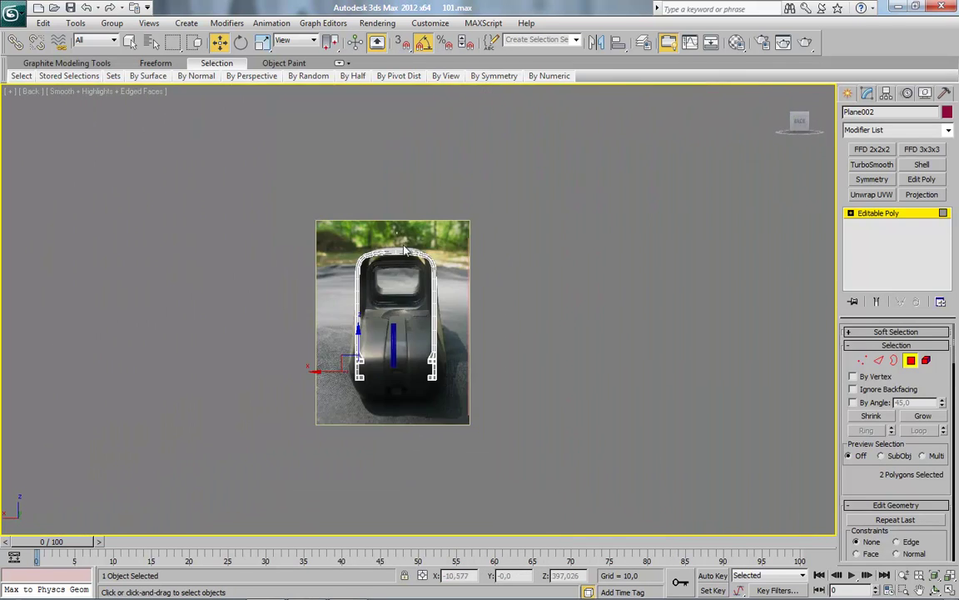
scroll(391, 322, up, 5)
key(Delete)
Switch to the Right view with the housing see-through over the reference.
mouse_move(798, 123)
mouse_down()
mouse_move(727, 150)
mouse_move(802, 124)
mouse_up()
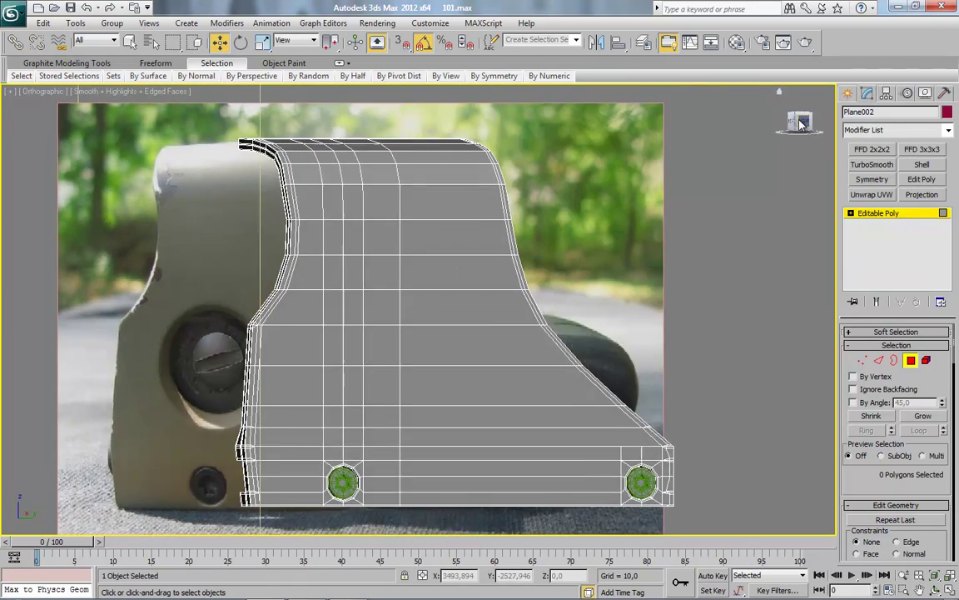
click(801, 123)
key(alt+x)
scroll(585, 343, up, 2)
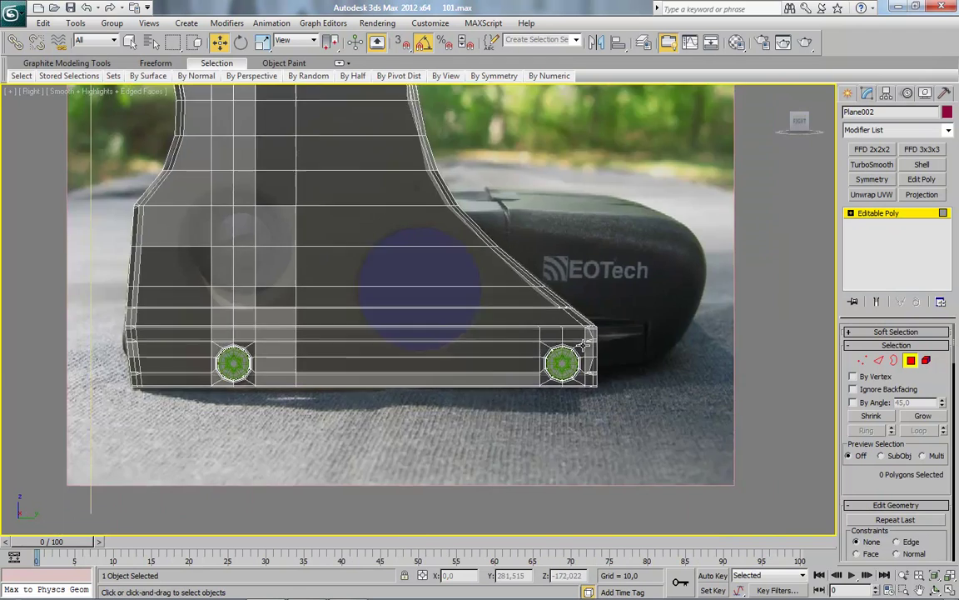
scroll(523, 327, up, 3)
Select six polygons down the side panel, then clear the selection in Right view.
click(411, 161)
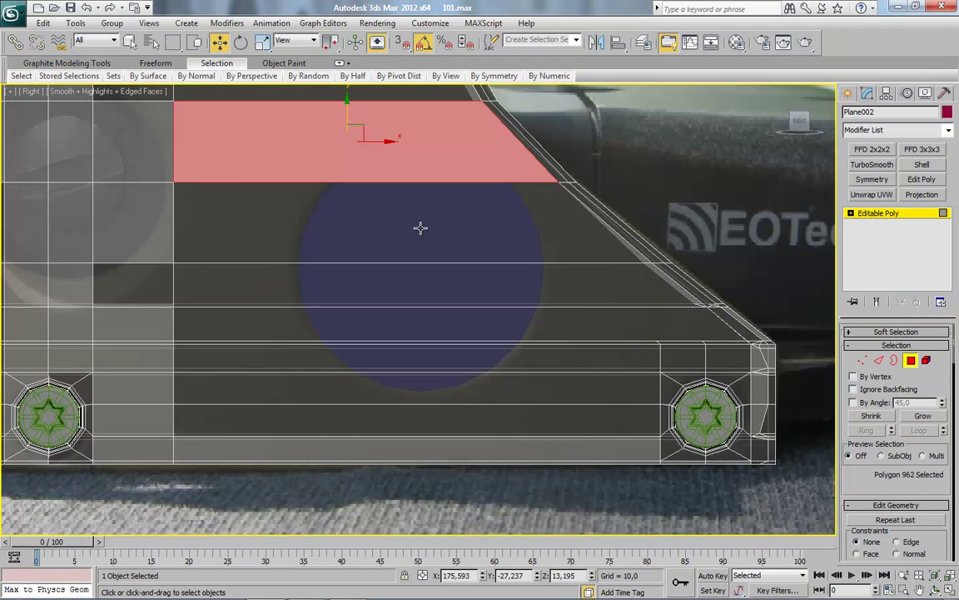
ctrl+click(421, 227)
ctrl+click(417, 283)
ctrl+click(418, 325)
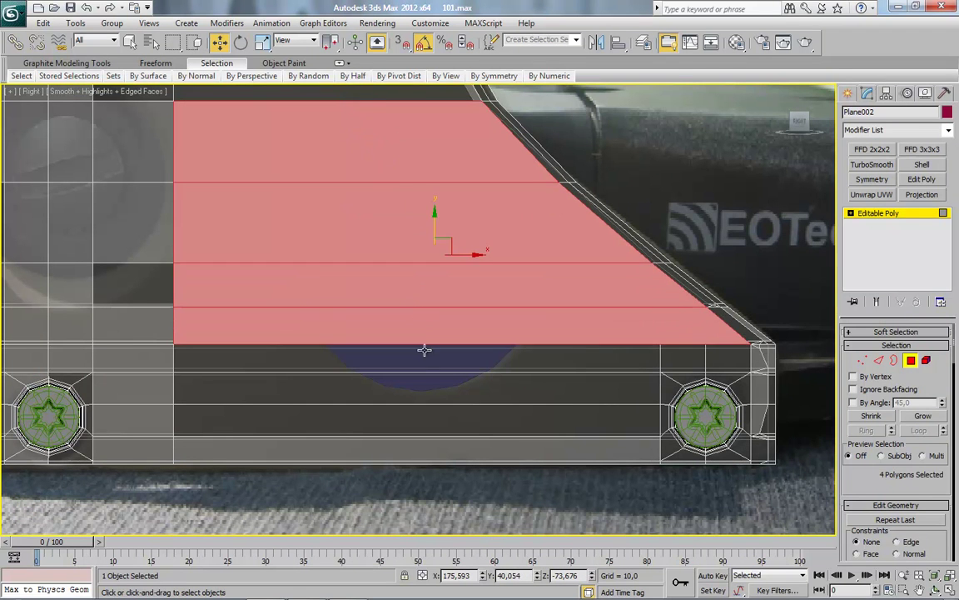
ctrl+click(423, 357)
ctrl+click(428, 387)
scroll(495, 367, up, 2)
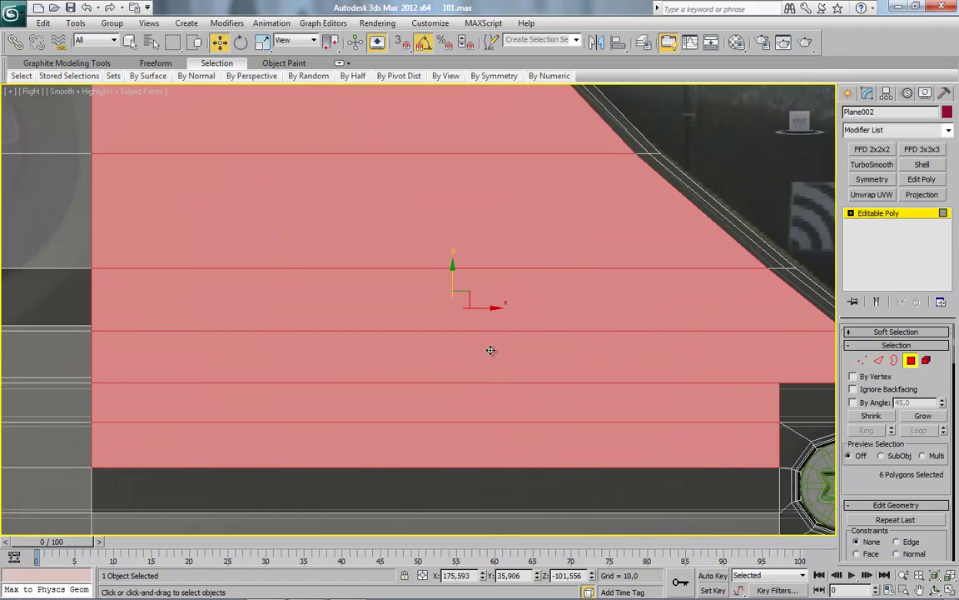
scroll(490, 350, down, 3)
click(824, 331)
mouse_move(514, 291)
alt+middle_down()
mouse_move(507, 330)
mouse_move(485, 346)
alt+middle_up()
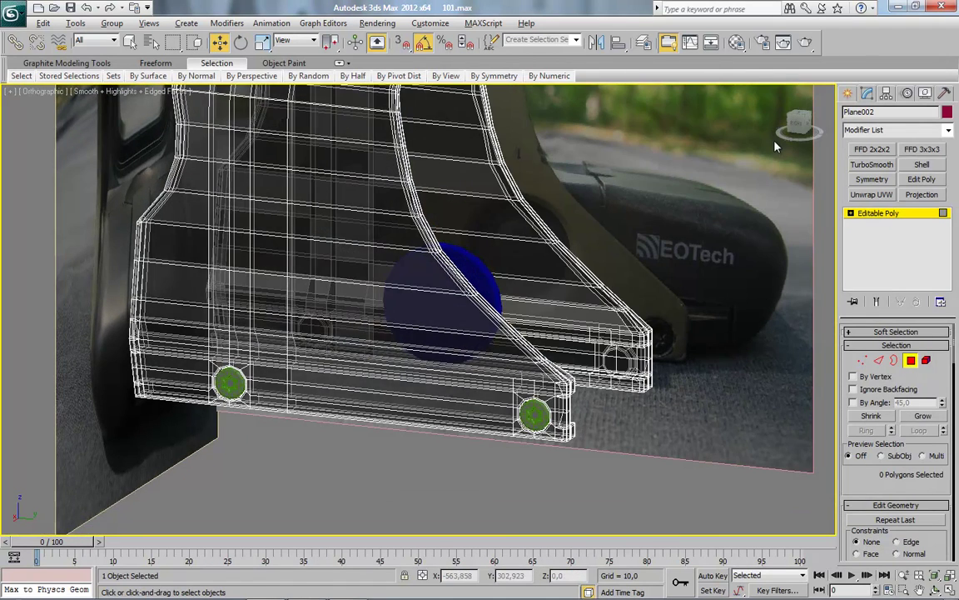
click(803, 125)
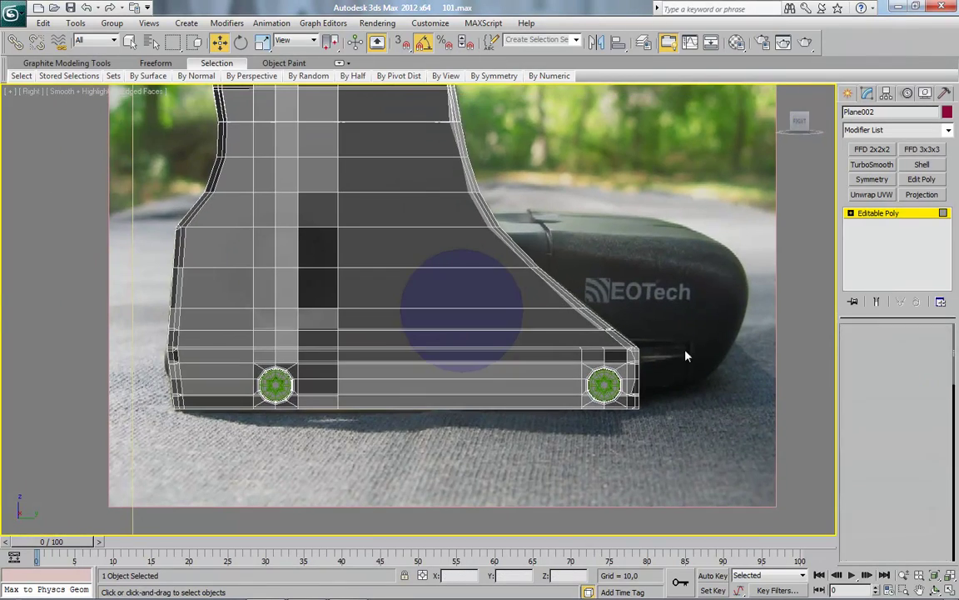
Connect a column of horizontal side-panel edges into a vertical loop and slide it toward the lens circle.
scroll(435, 462, up, 3)
key(2)
drag(583, 392, 358, 291)
middle_drag(580, 136, 572, 244)
right_click(563, 290)
click(450, 350)
mouse_move(424, 355)
mouse_down()
mouse_move(667, 347)
mouse_move(350, 348)
mouse_up()
click(425, 374)
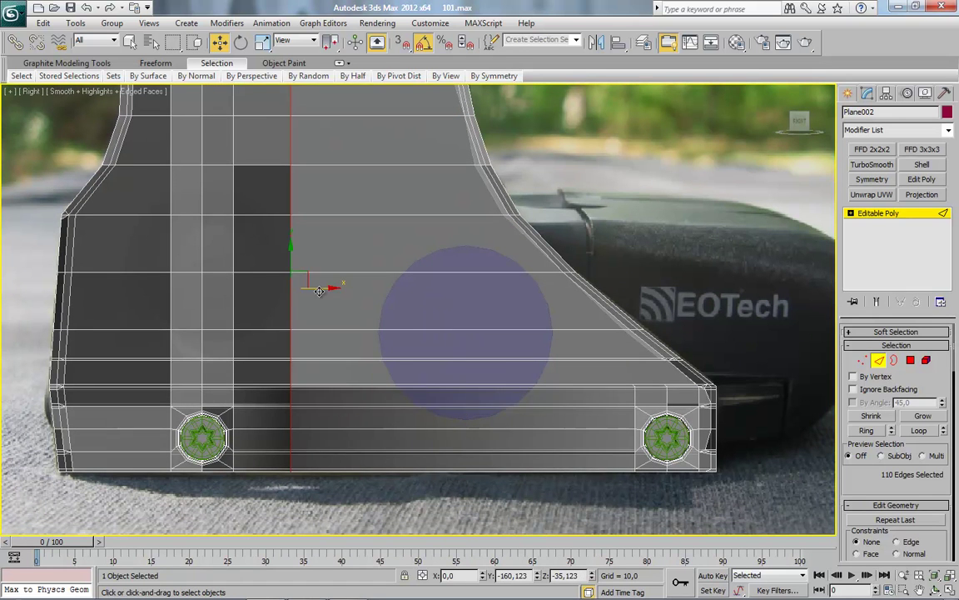
drag(319, 291, 394, 291)
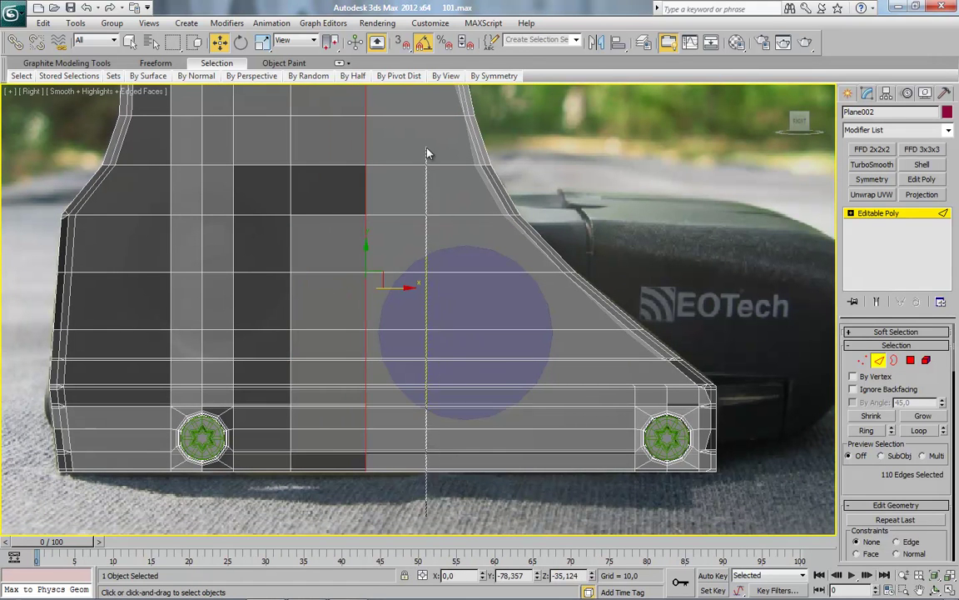
Connect the horizontal edges right of it into a second vertical loop beside the lens circle.
click(868, 430)
right_click(497, 312)
click(492, 357)
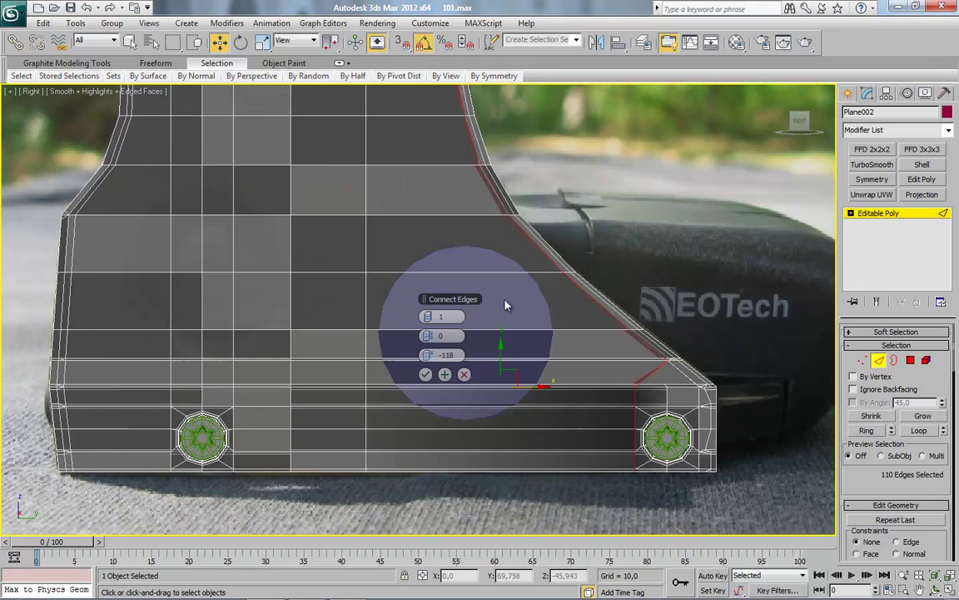
mouse_move(425, 354)
mouse_down()
mouse_move(781, 362)
mouse_move(299, 392)
mouse_up()
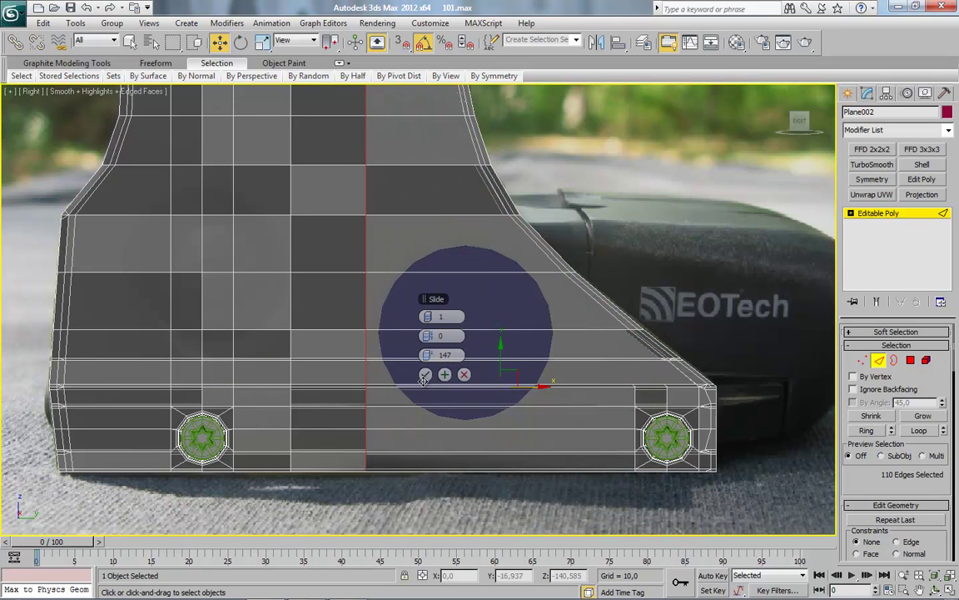
click(425, 375)
click(424, 375)
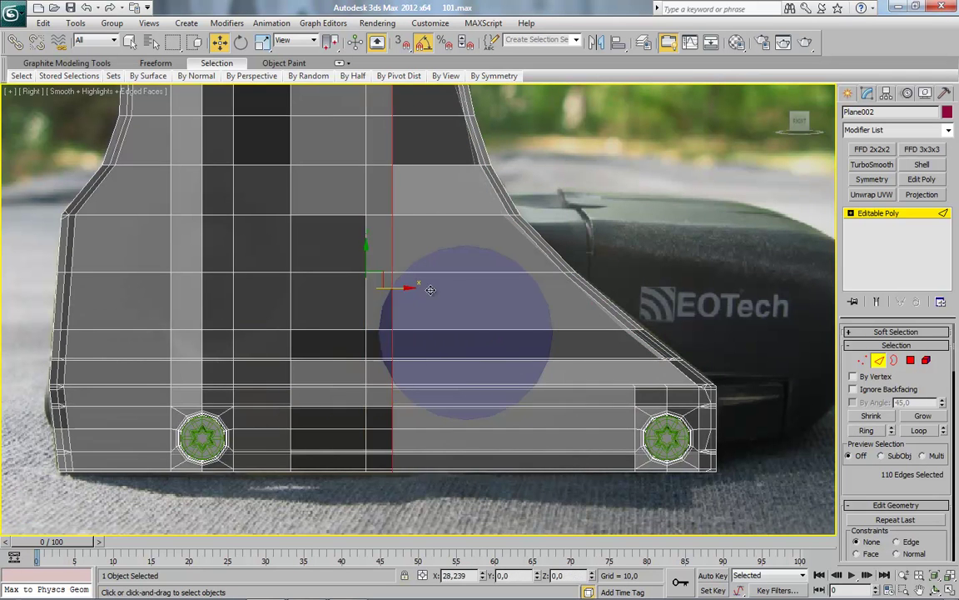
middle_drag(439, 293, 443, 425)
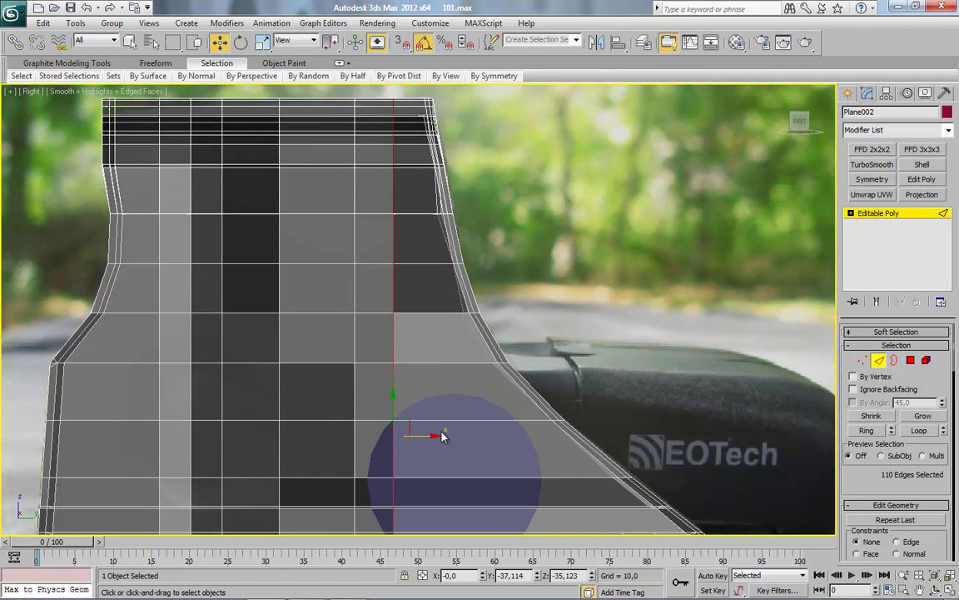
In Vertex mode, select the vertices at the strip corner near the housing's top.
click(863, 359)
scroll(449, 249, up, 3)
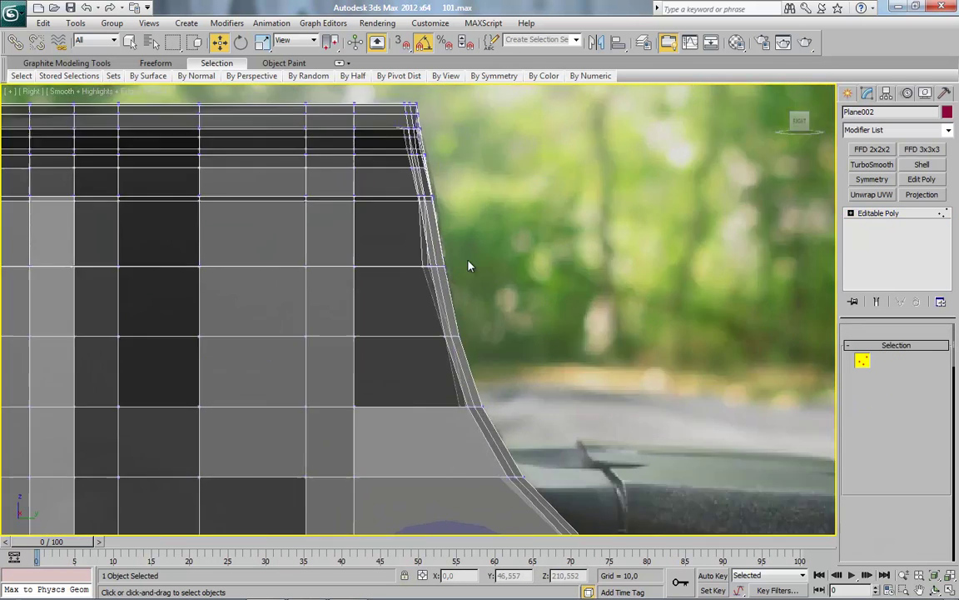
scroll(406, 193, up, 2)
drag(409, 184, 448, 212)
scroll(428, 262, down, 3)
scroll(417, 275, down, 2)
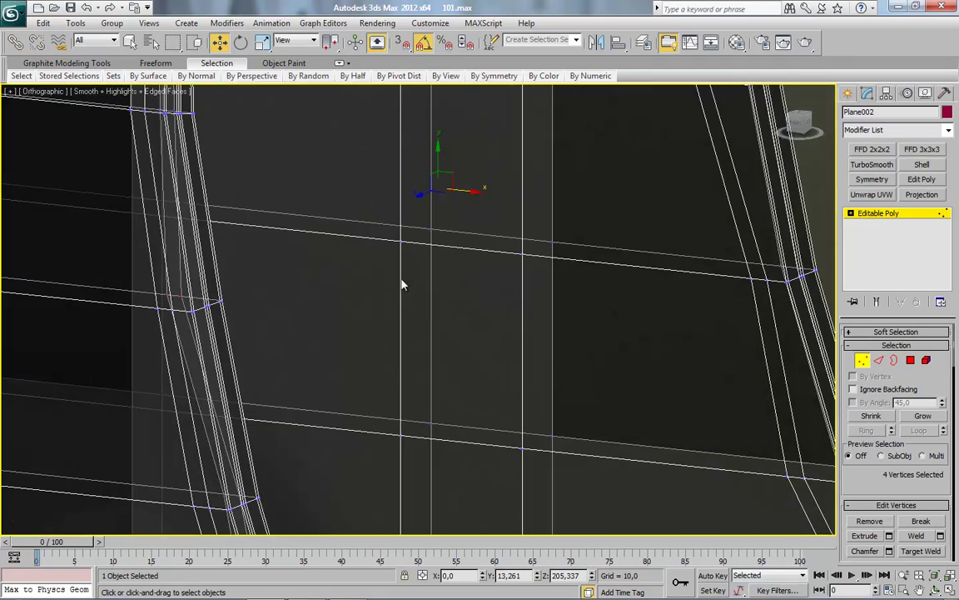
scroll(350, 308, down, 2)
scroll(300, 332, down, 2)
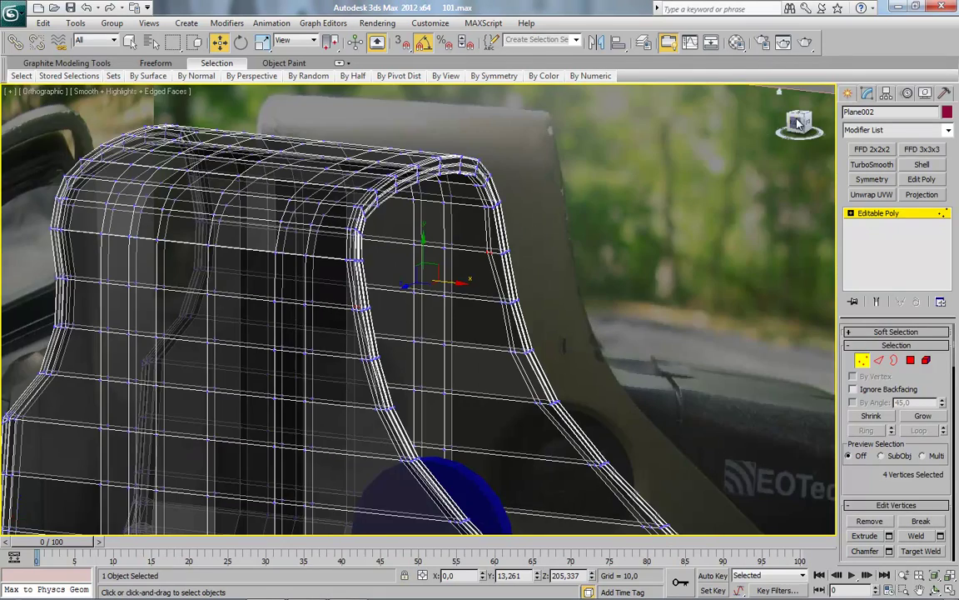
Slide the new loops' vertices onto the slanted rear edge and select the strip-corner vertices lower down.
scroll(500, 249, up, 3)
scroll(458, 323, up, 3)
scroll(443, 221, up, 2)
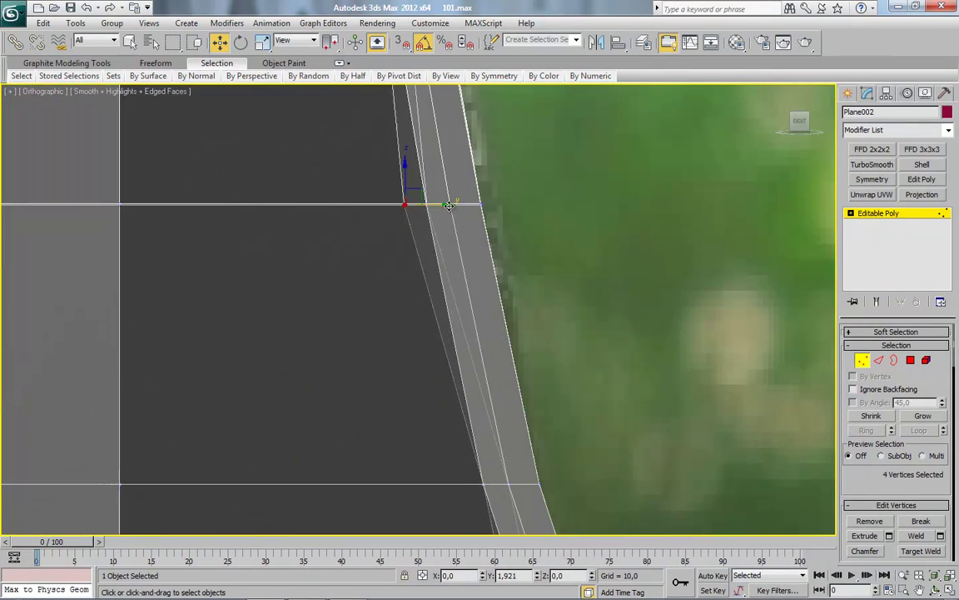
drag(448, 205, 469, 378)
mouse_move(469, 378)
middle_down()
mouse_move(502, 314)
mouse_move(456, 368)
middle_up()
drag(508, 388, 508, 388)
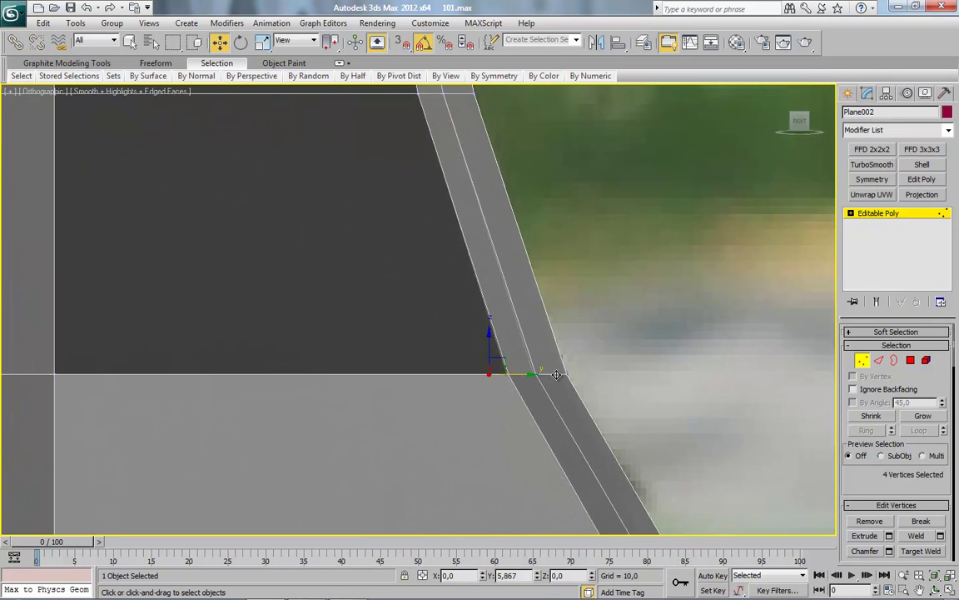
alt+middle_drag(618, 489, 550, 433)
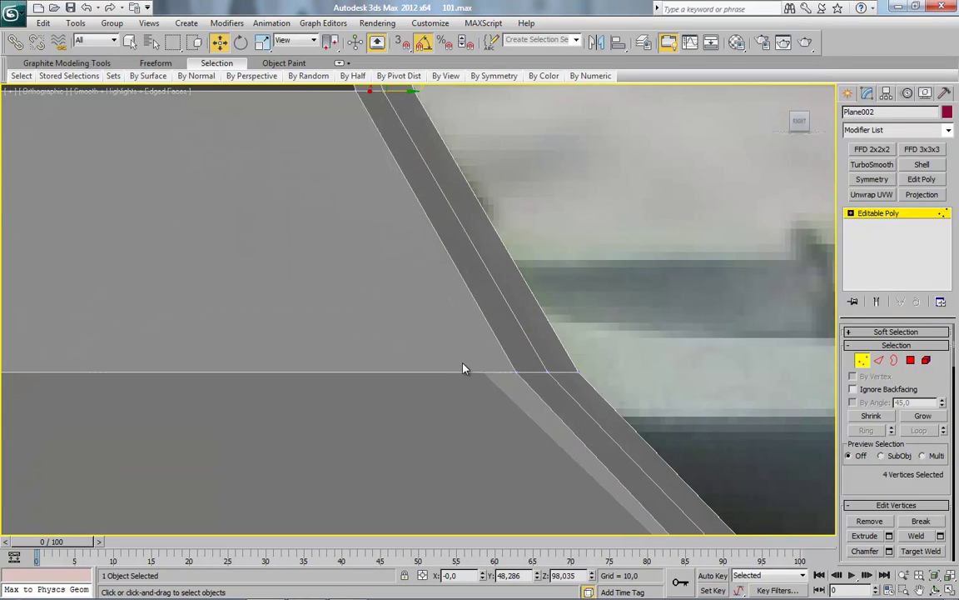
drag(504, 408, 555, 383)
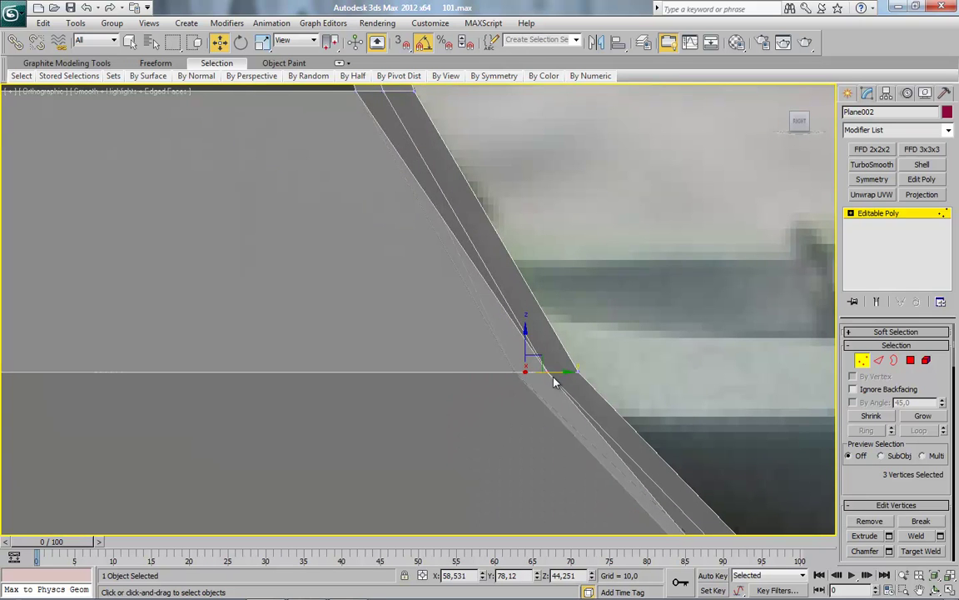
Select a single vertex on the slanted edge and orbit around it to check the bevel strips.
scroll(490, 439, down, 3)
click(407, 290)
mouse_move(479, 378)
alt+middle_down()
mouse_move(289, 358)
mouse_move(428, 334)
alt+middle_up()
mouse_move(379, 382)
alt+middle_down()
mouse_move(516, 394)
mouse_move(567, 378)
alt+middle_up()
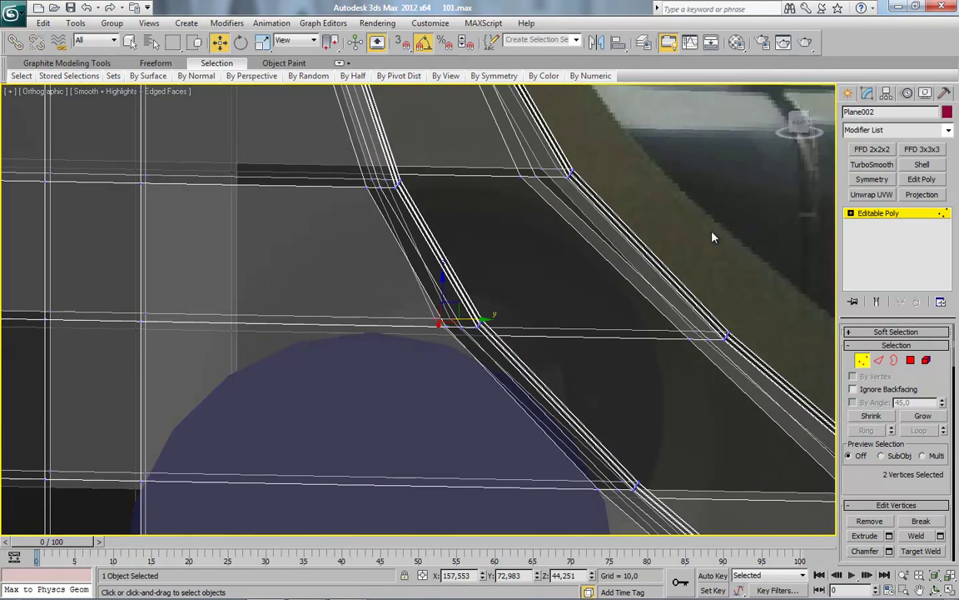
alt+middle_drag(703, 261, 556, 273)
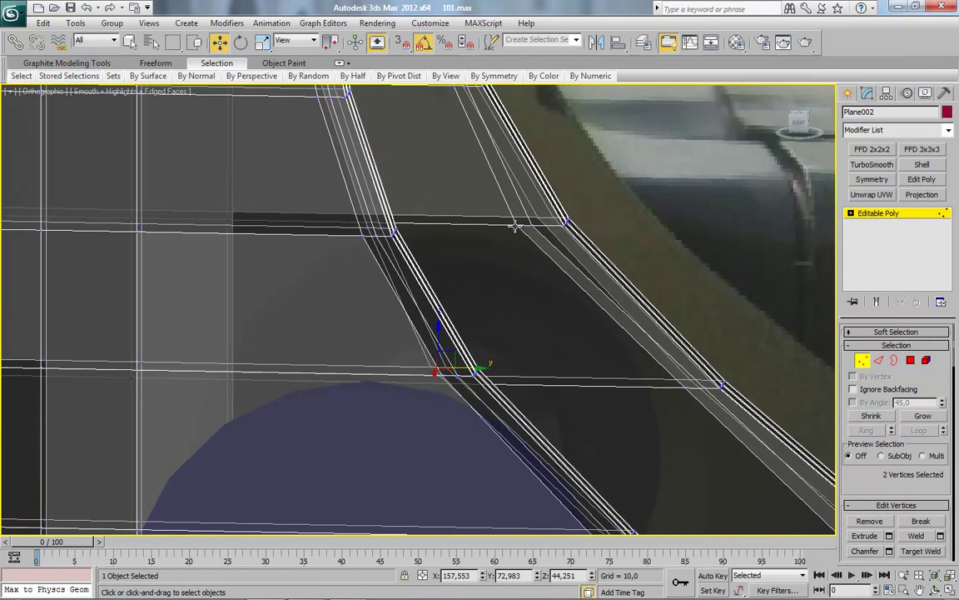
scroll(542, 360, up, 5)
middle_drag(542, 359, 427, 360)
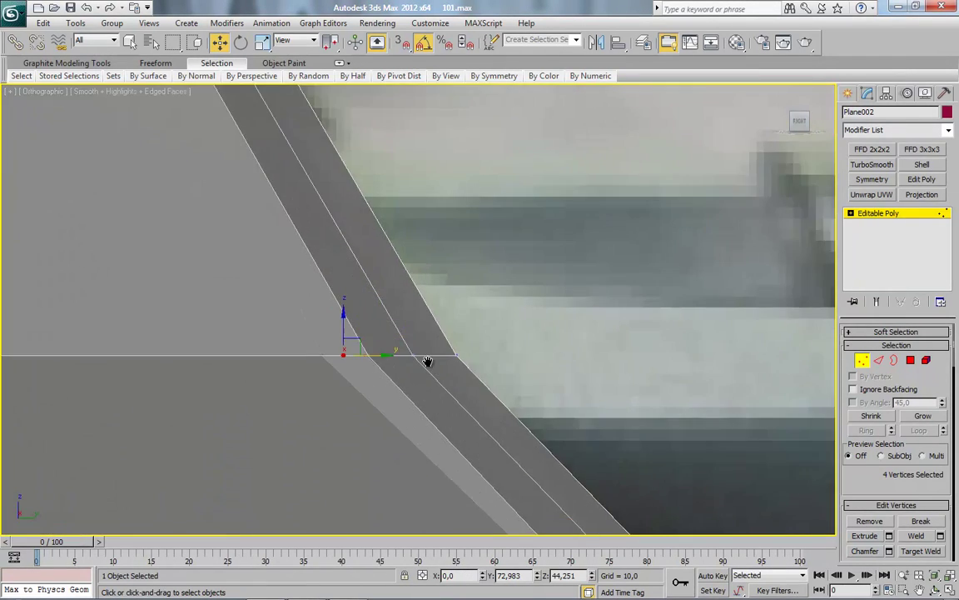
scroll(367, 216, down, 3)
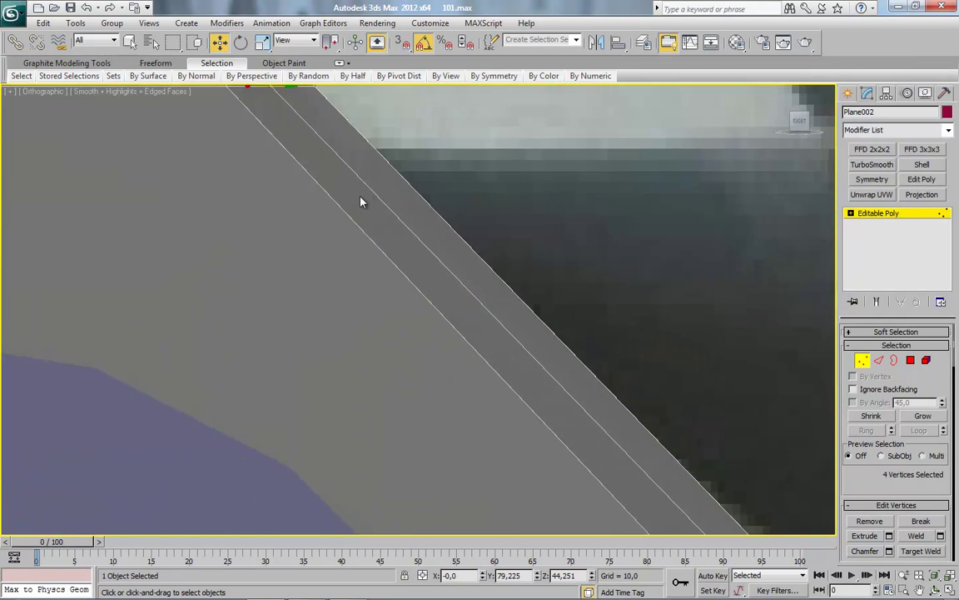
scroll(370, 237, down, 2)
scroll(323, 223, down, 2)
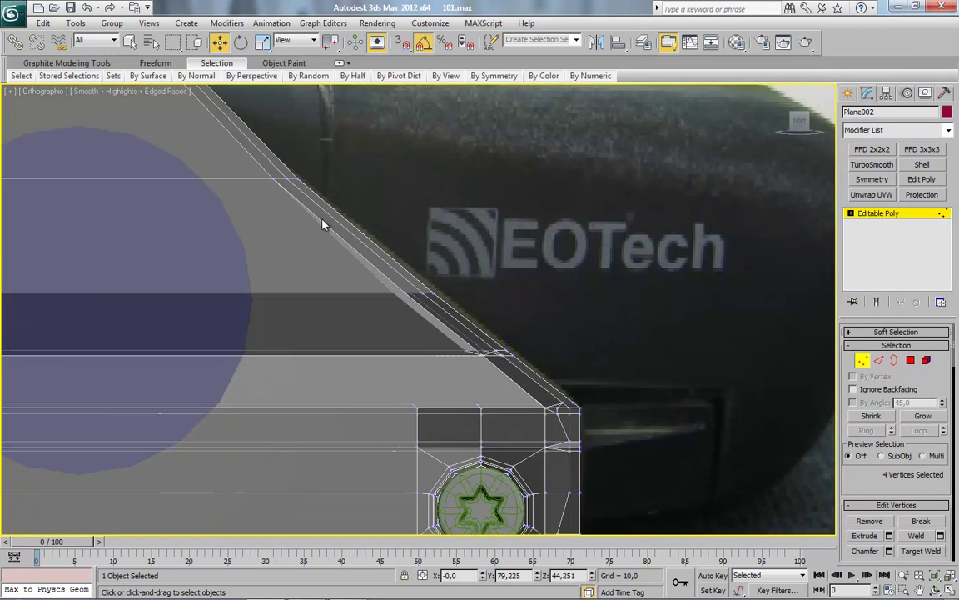
scroll(323, 224, down, 4)
scroll(325, 223, up, 2)
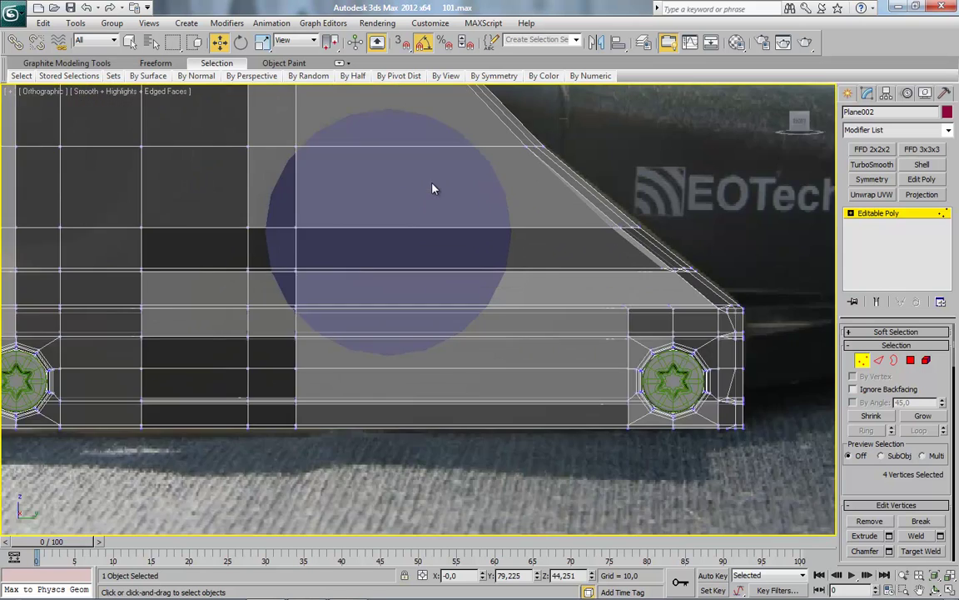
scroll(435, 186, up, 2)
Convert the edge loop beside the lens circle to vertices, excluding the column's top vertices.
click(863, 360)
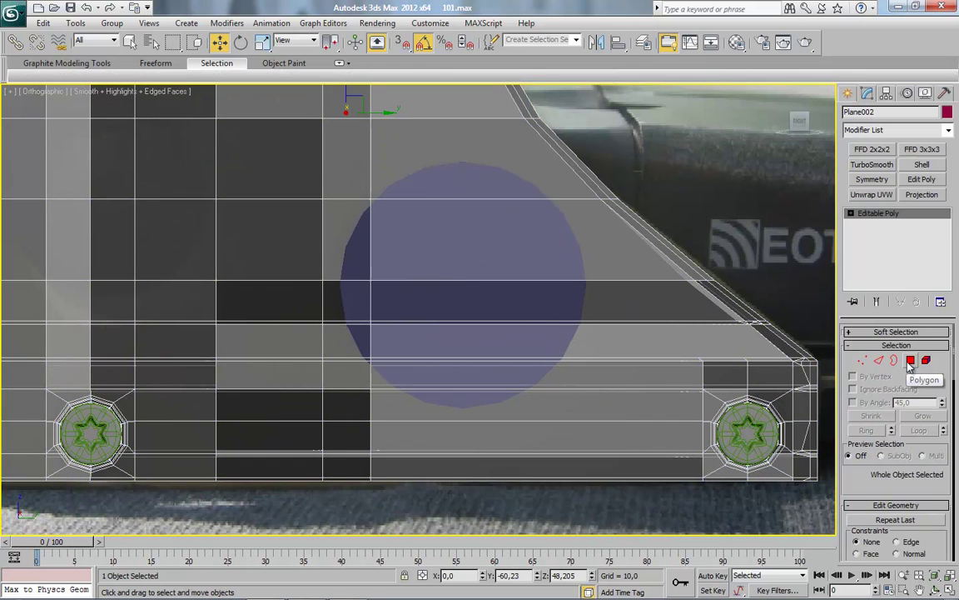
click(879, 360)
key(1)
scroll(392, 343, down, 3)
scroll(381, 338, up, 3)
scroll(378, 389, down, 3)
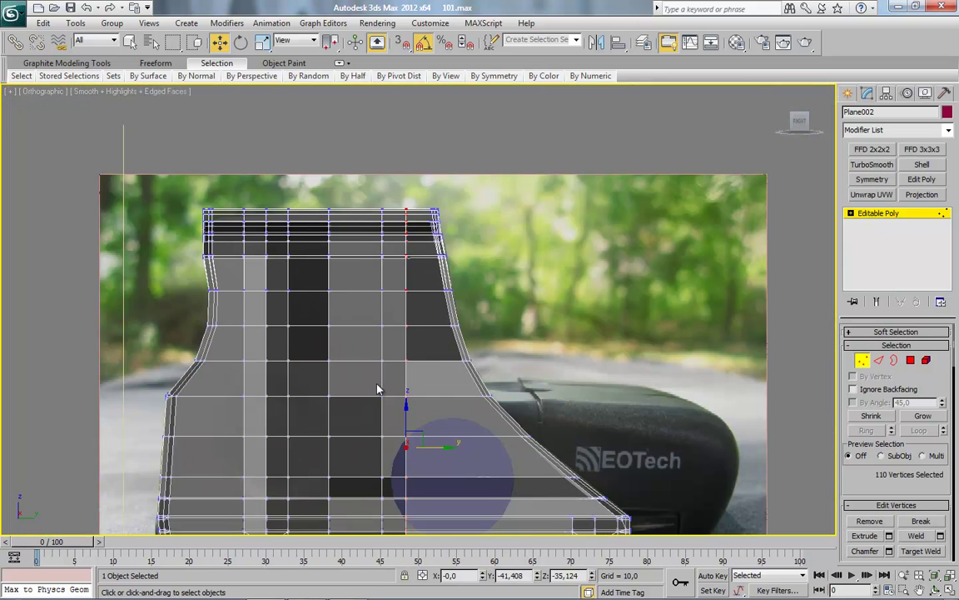
middle_drag(378, 389, 377, 366)
drag(432, 424, 421, 424)
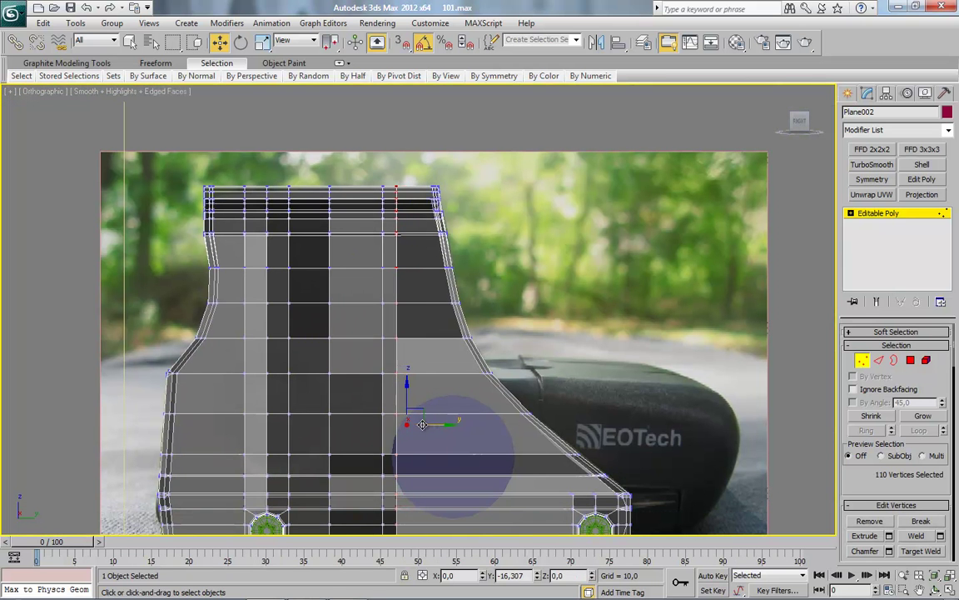
alt+drag(367, 179, 423, 262)
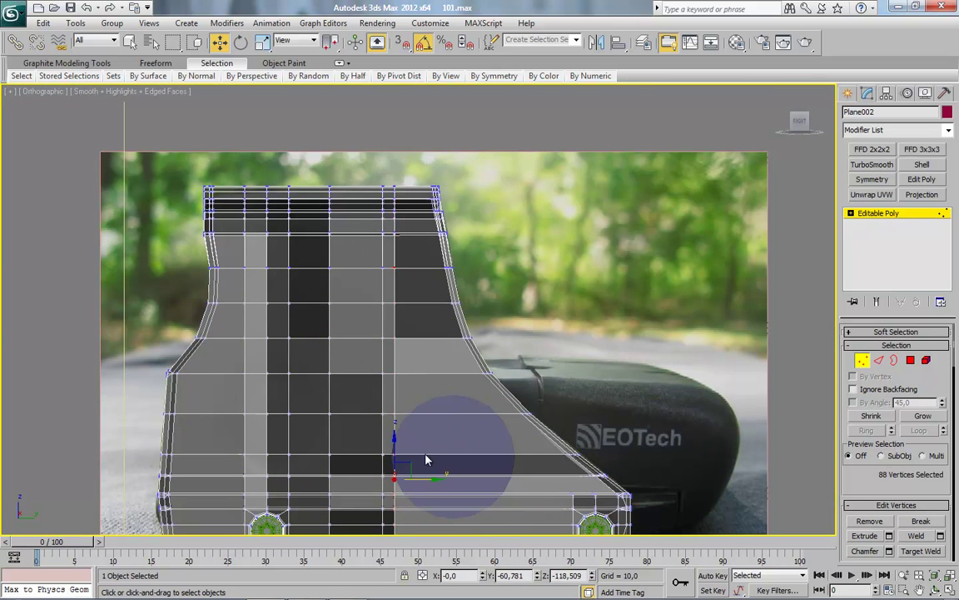
Nudge the vertex column sideways until it runs through the lens circle's centre.
mouse_move(427, 481)
mouse_down()
mouse_move(440, 477)
mouse_move(426, 298)
mouse_up()
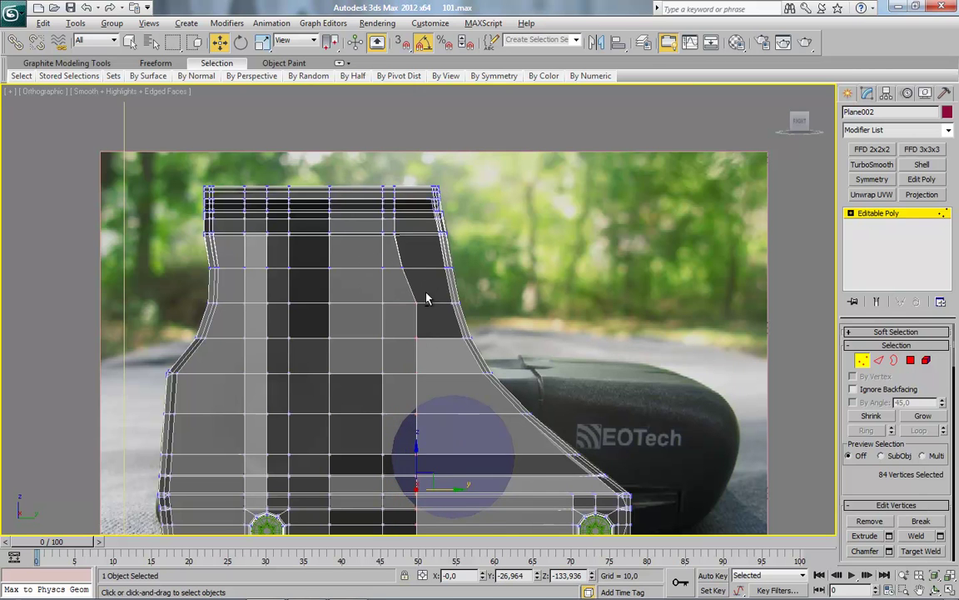
drag(450, 486, 428, 334)
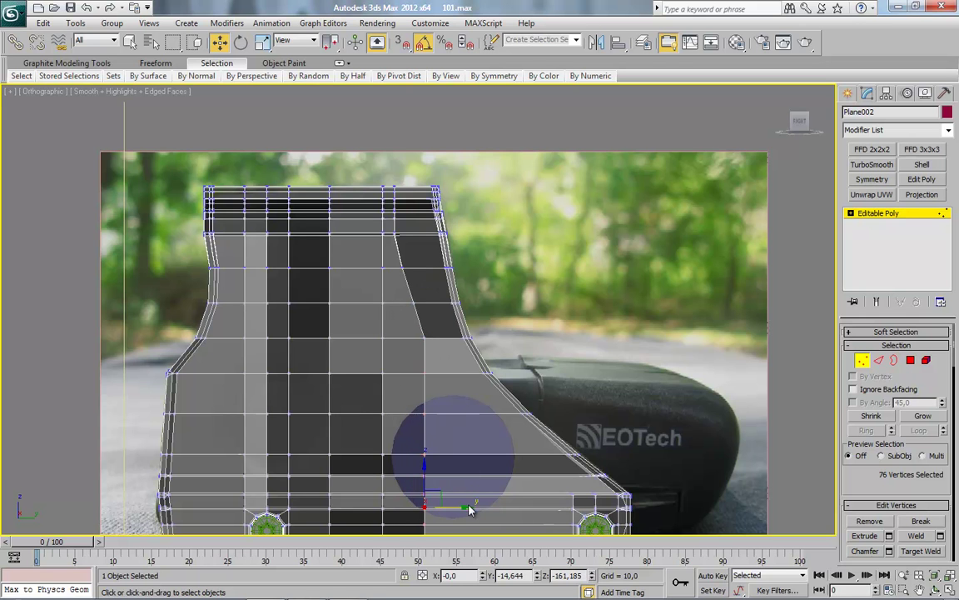
mouse_move(457, 507)
mouse_down()
mouse_move(481, 506)
mouse_move(476, 483)
mouse_up()
scroll(475, 482, up, 3)
scroll(456, 343, up, 2)
scroll(548, 472, up, 2)
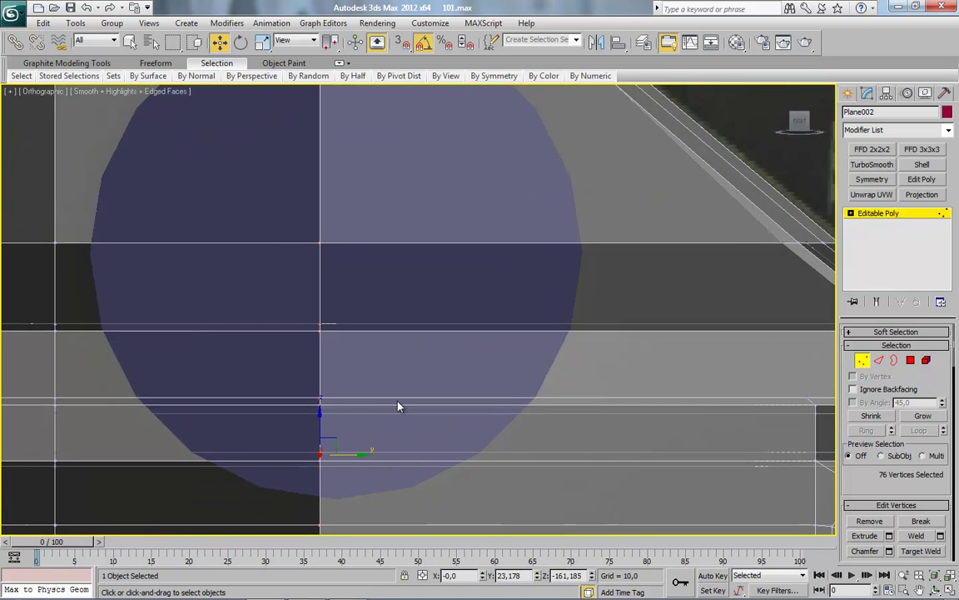
drag(349, 455, 359, 454)
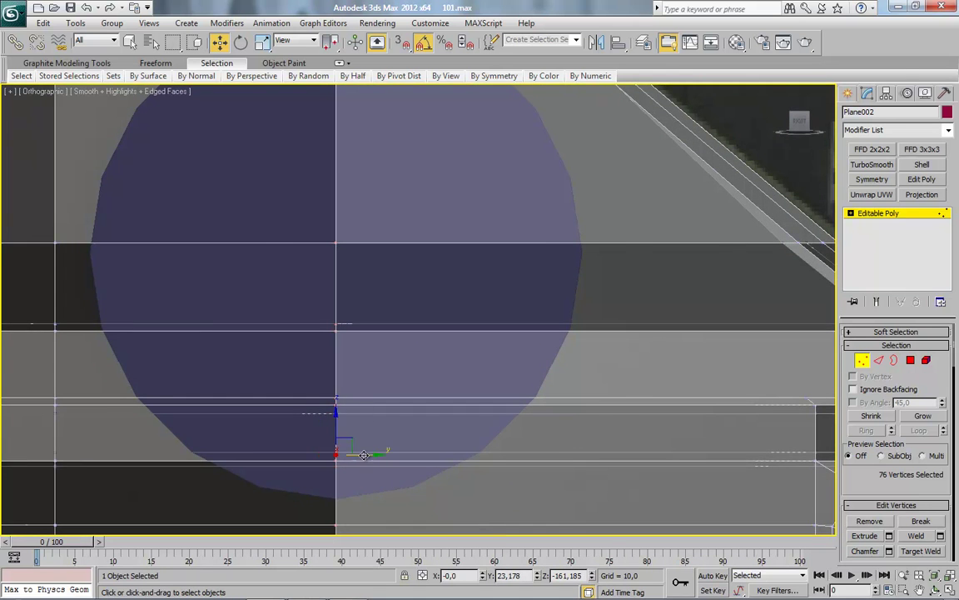
scroll(338, 239, down, 5)
middle_drag(338, 239, 341, 254)
click(864, 360)
Ring-select the side-panel edges and connect them into a new vertical loop.
key(2)
click(864, 431)
right_click(476, 190)
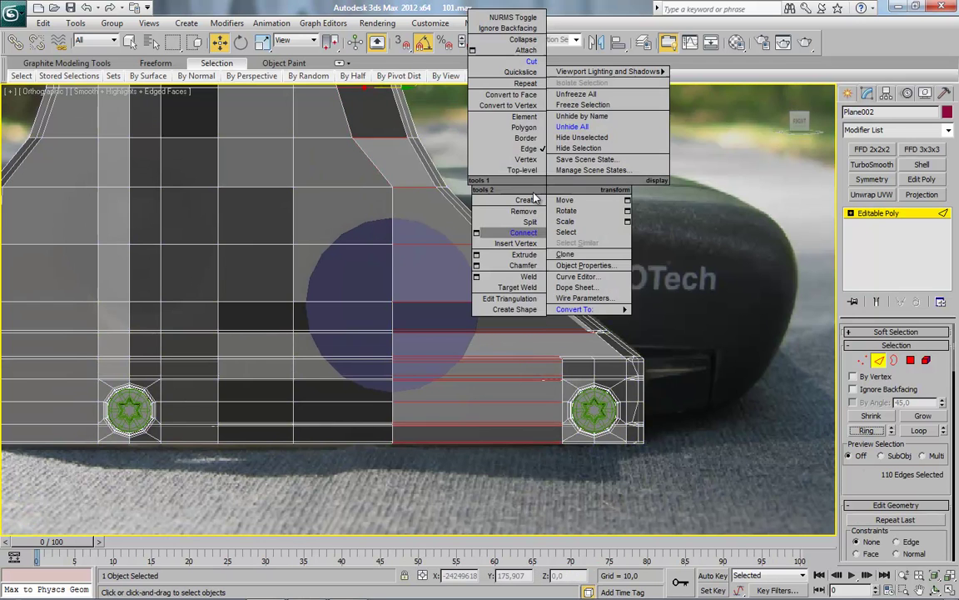
click(469, 214)
click(424, 375)
middle_drag(402, 286, 443, 495)
Move part of the new vertex column right to the lens circle's edge.
key(1)
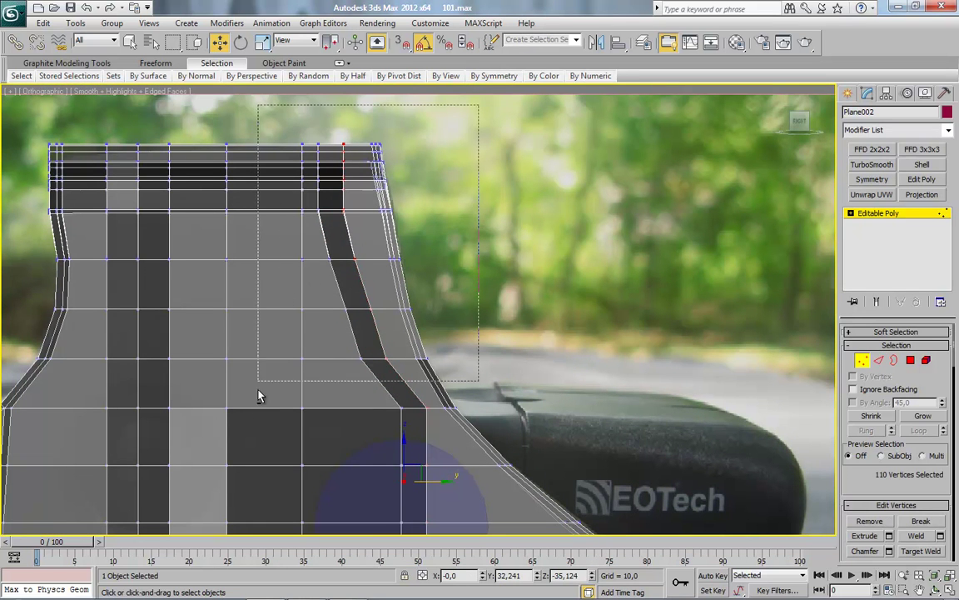
middle_drag(232, 381, 215, 196)
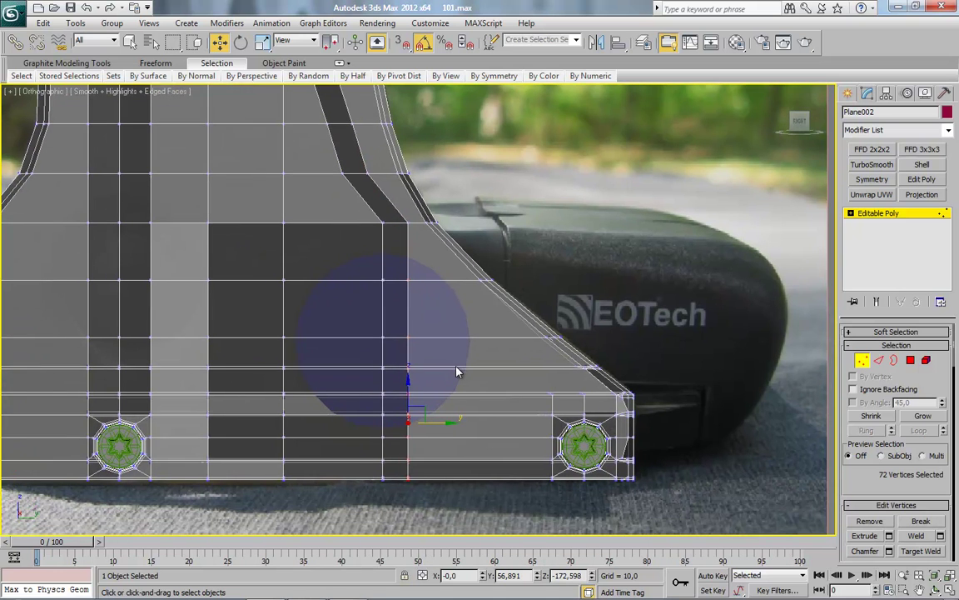
drag(438, 423, 515, 431)
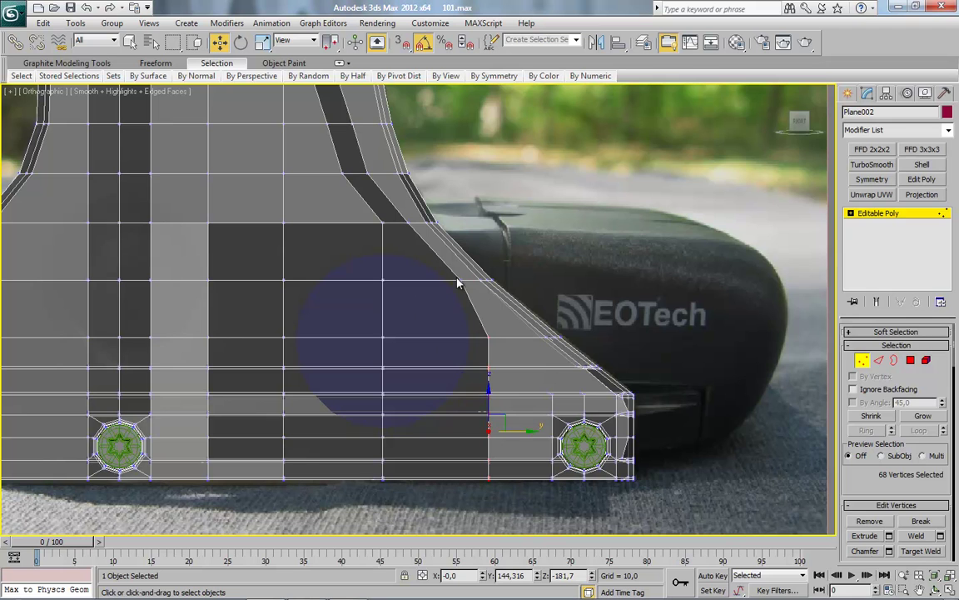
Remove the trial edge loop and leave sub-object editing.
key(2)
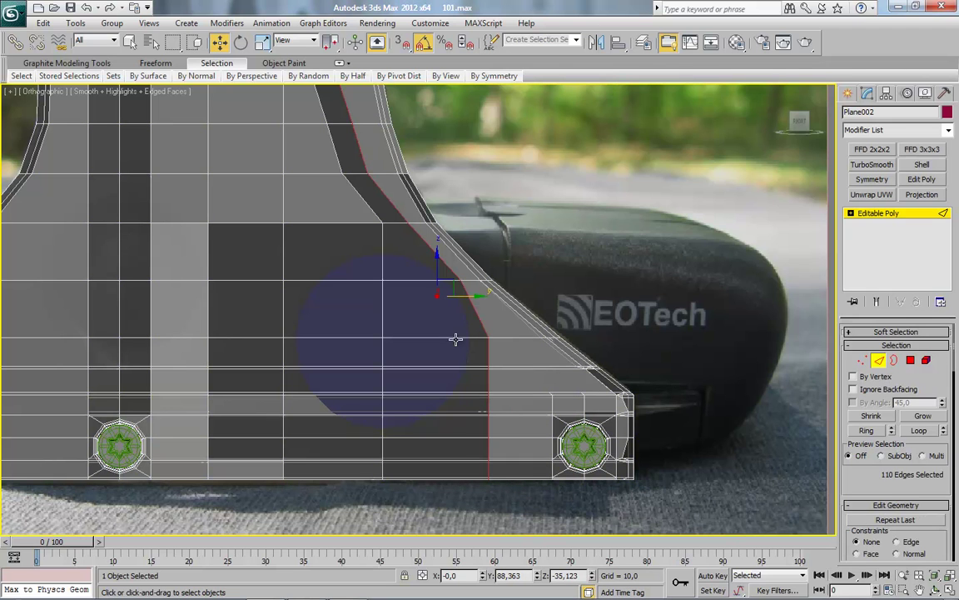
key(BackSpace)
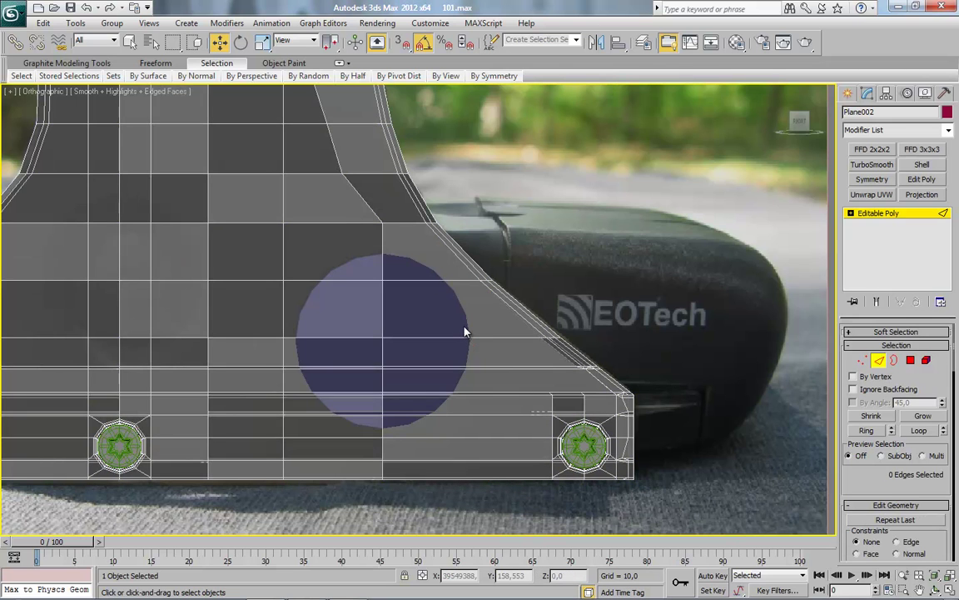
click(881, 361)
middle_drag(487, 336, 541, 319)
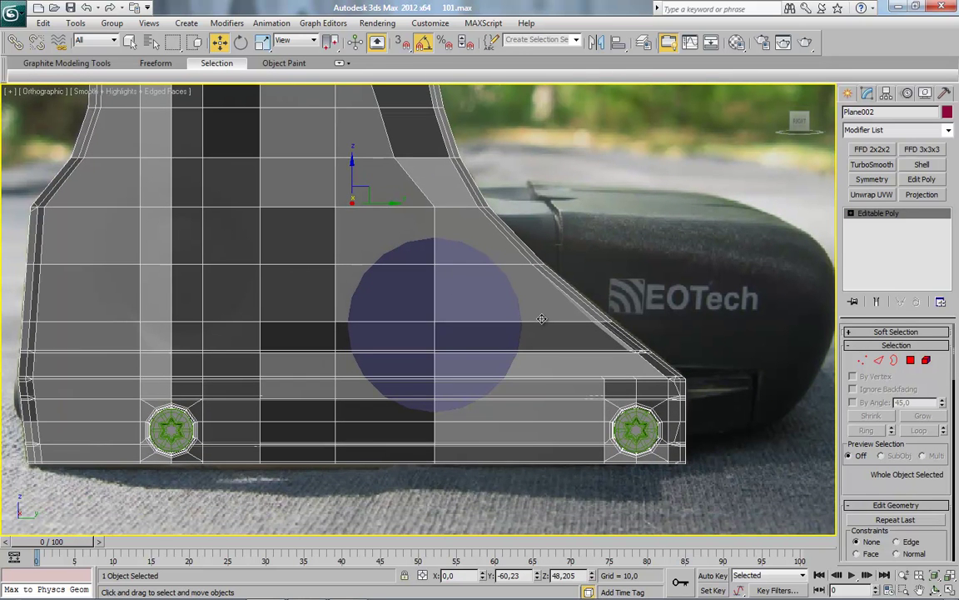
Undo twice, reselect the housing mesh and enter Polygon mode.
key(ctrl+z)
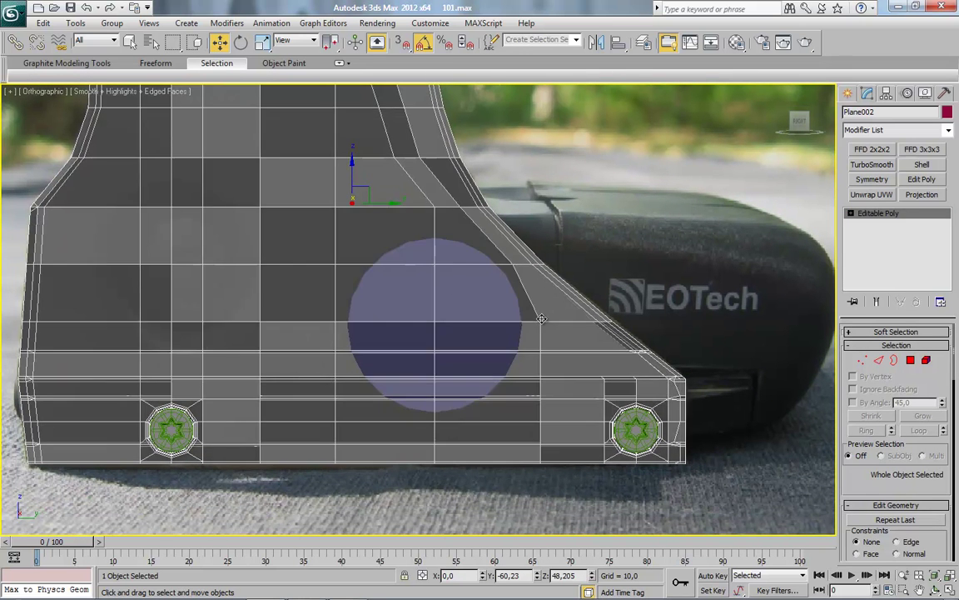
key(ctrl+z)
click(487, 329)
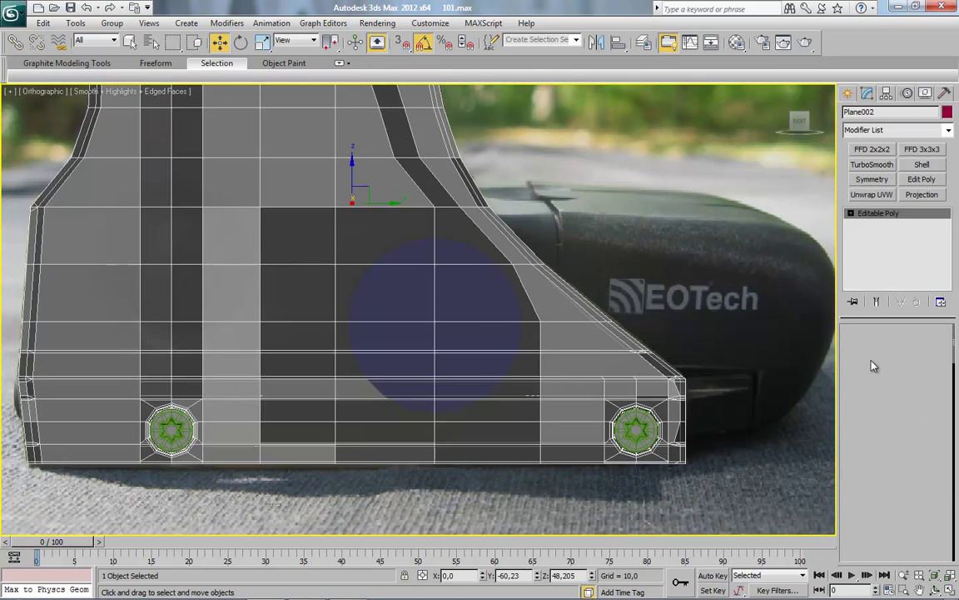
click(911, 359)
Select the 12 faces covering and surrounding the lens circle.
scroll(413, 232, up, 3)
click(411, 250)
ctrl+click(412, 324)
ctrl+click(413, 362)
ctrl+click(421, 398)
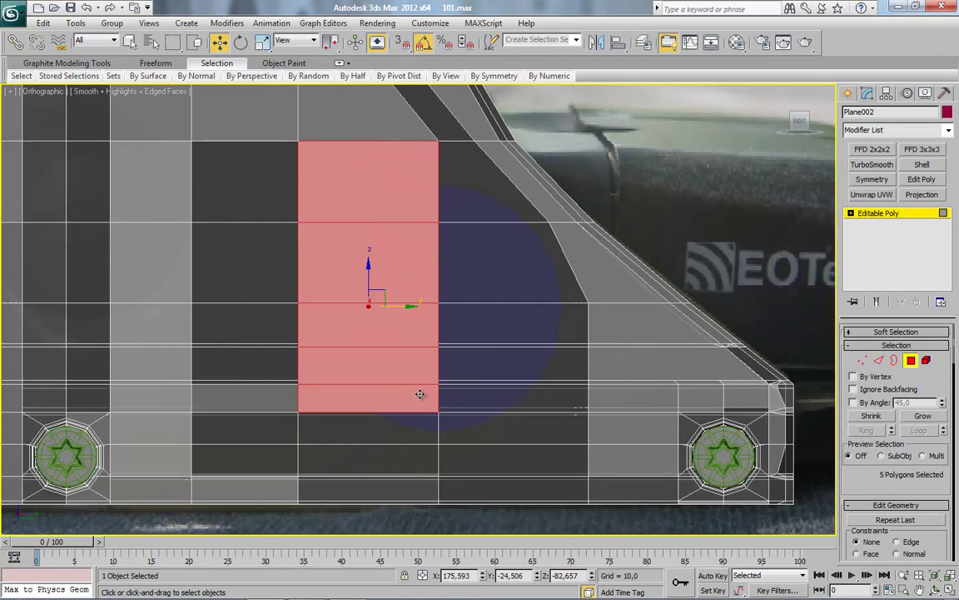
ctrl+click(417, 429)
ctrl+click(457, 429)
ctrl+click(462, 406)
ctrl+click(463, 364)
ctrl+click(463, 325)
ctrl+click(465, 267)
ctrl+click(463, 216)
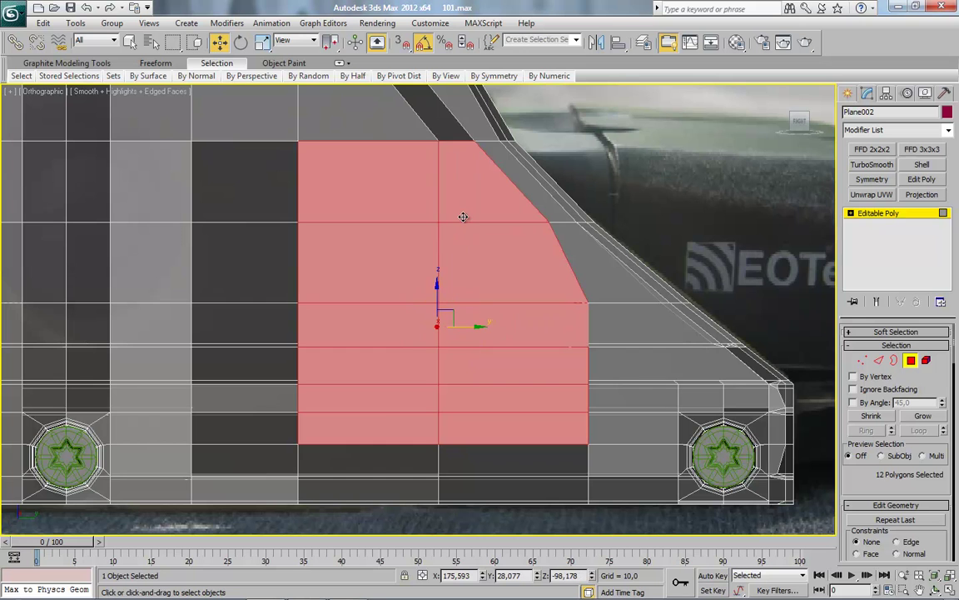
Invert the selection with Ctrl+I and delete every face outside the circle patch.
key(ctrl+i)
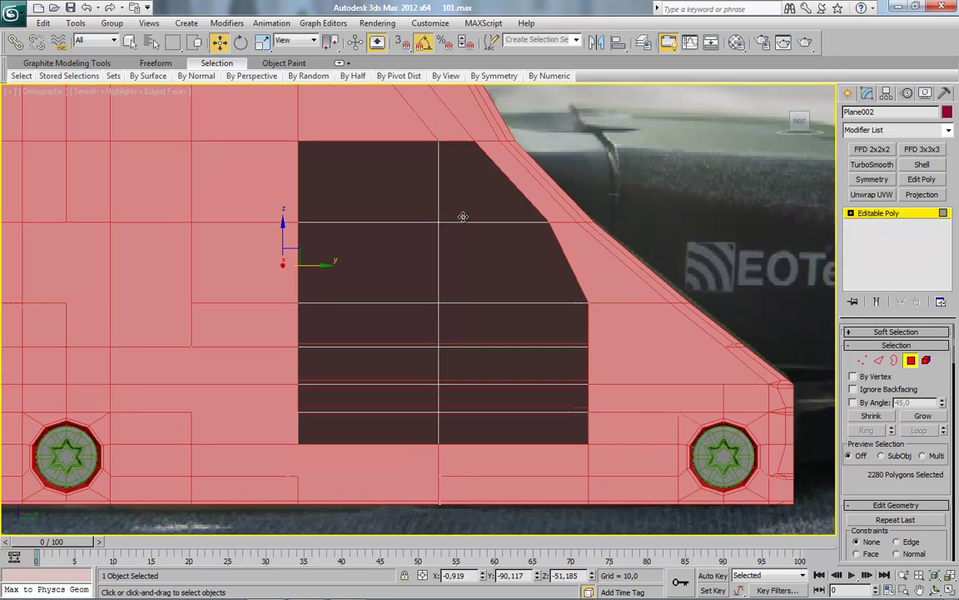
key(Delete)
scroll(533, 257, up, 1)
scroll(531, 265, up, 3)
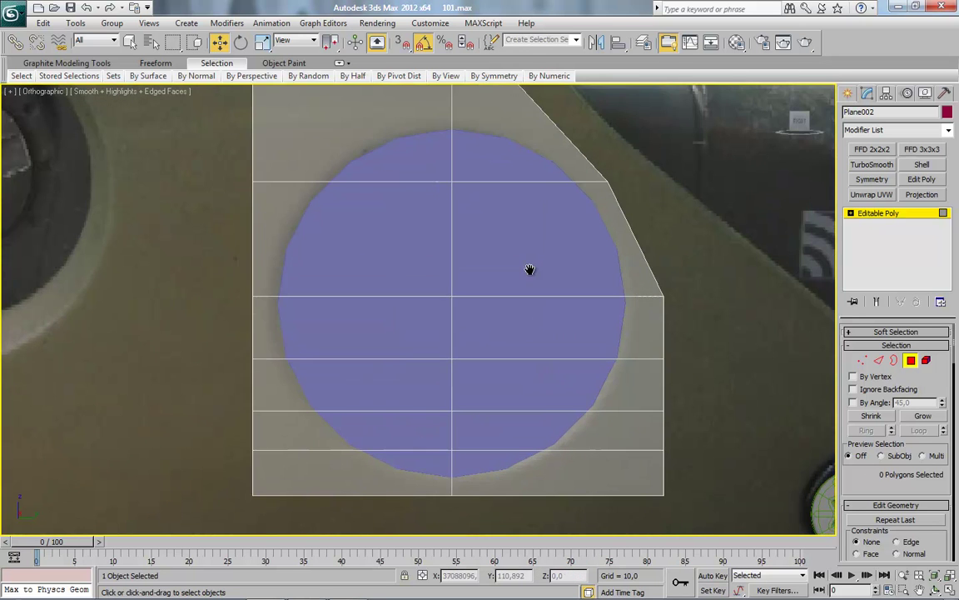
Start the Cut tool with vertex snapping onto Cylinder001 turned on.
click(909, 361)
right_click(342, 136)
click(444, 177)
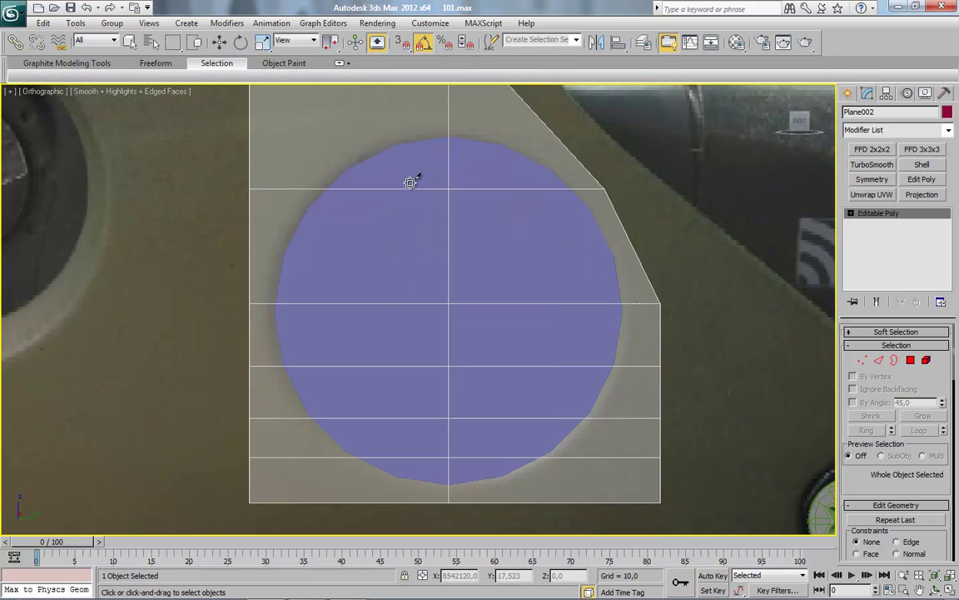
middle_drag(410, 182, 413, 212)
click(400, 42)
Cut edges around the circle's outline, from its top vertex all the way back round.
click(399, 177)
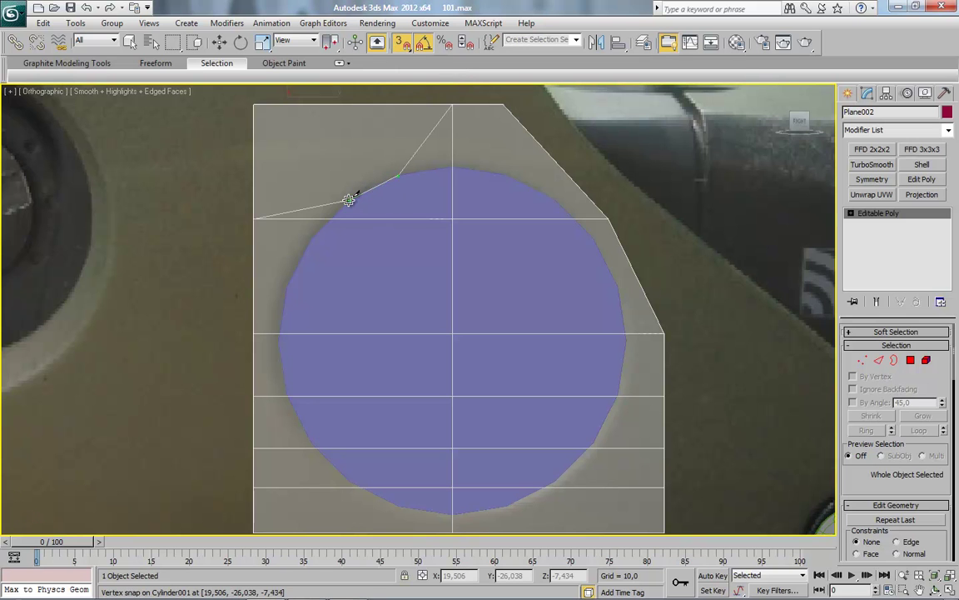
click(281, 343)
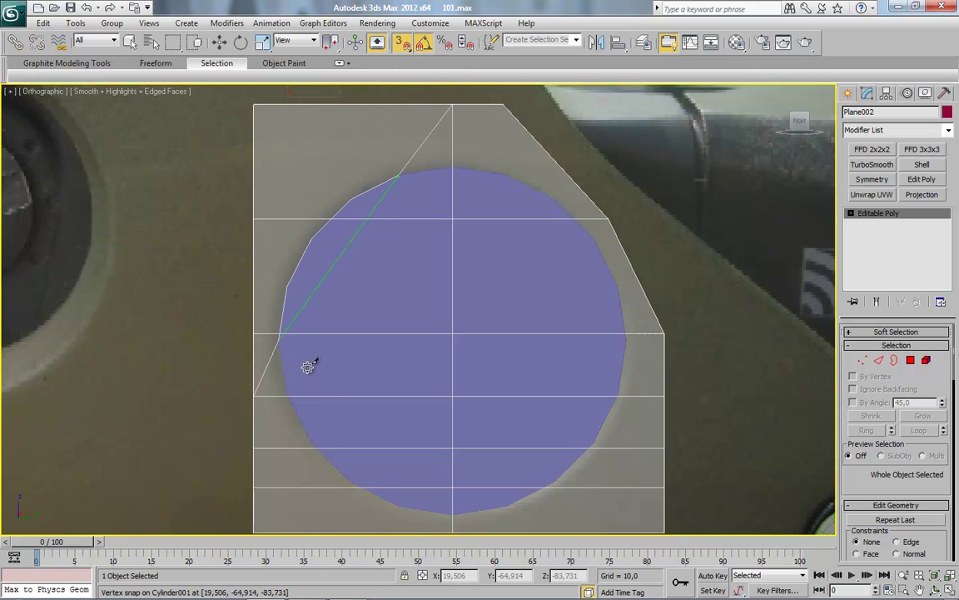
click(313, 441)
click(350, 481)
click(454, 510)
click(518, 504)
click(553, 482)
click(594, 448)
click(620, 394)
click(624, 340)
click(620, 287)
click(582, 212)
click(533, 182)
click(458, 166)
right_click(413, 338)
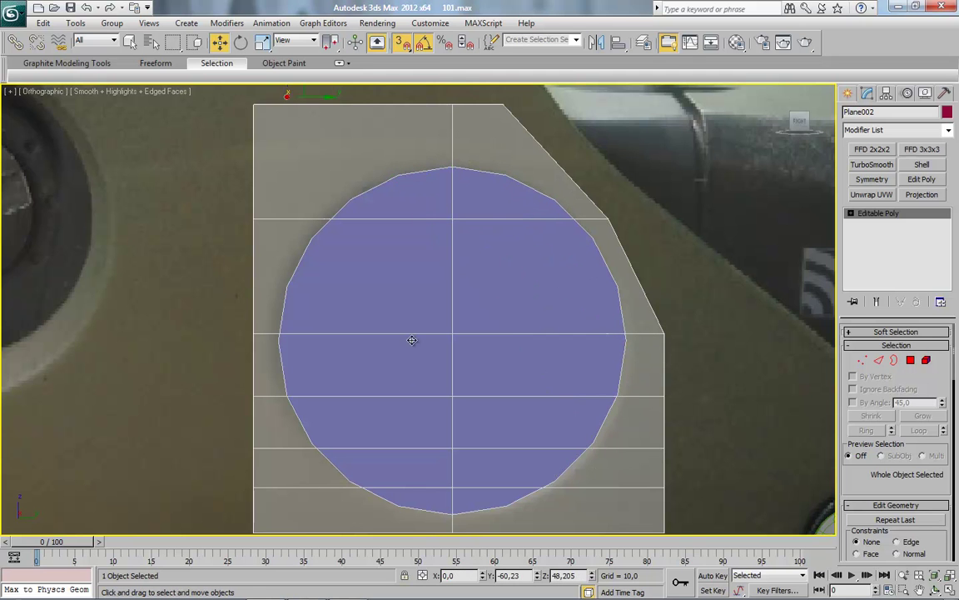
scroll(410, 274, up, 5)
In Vertex mode, Target Weld two stray vertices onto the lens circle's outline.
right_click(409, 274)
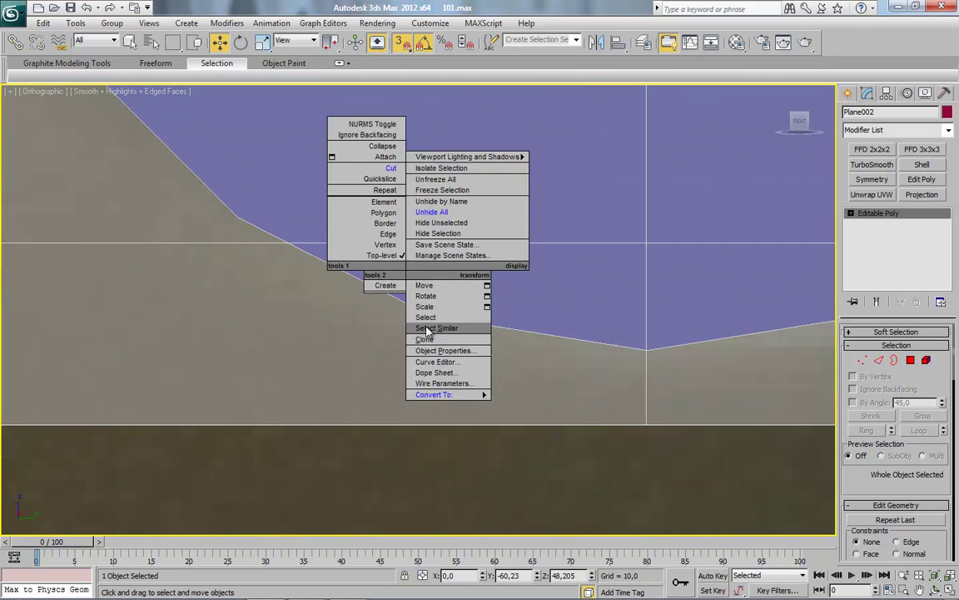
scroll(717, 437, down, 3)
middle_drag(717, 437, 490, 366)
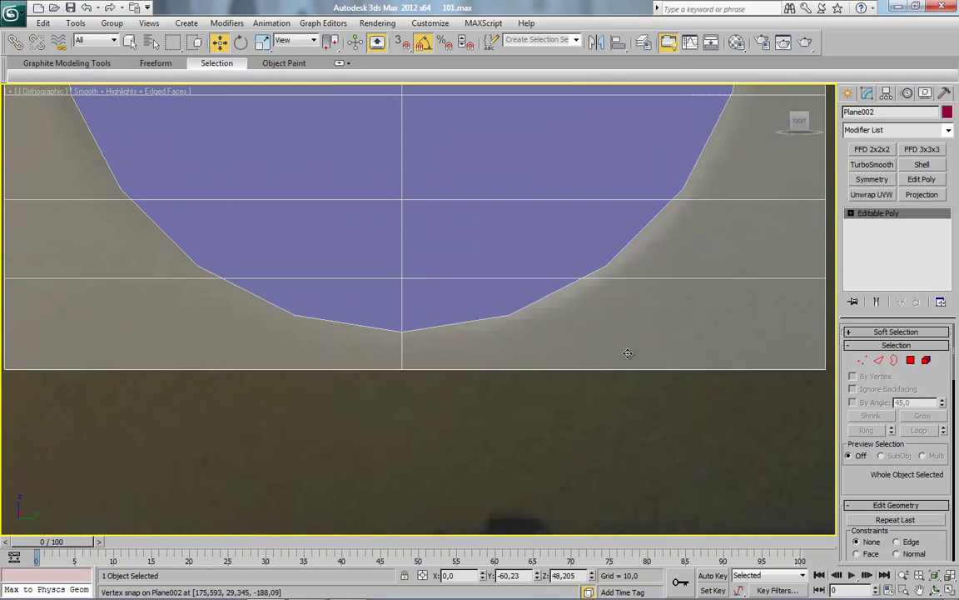
click(862, 360)
scroll(593, 345, up, 2)
right_click(606, 252)
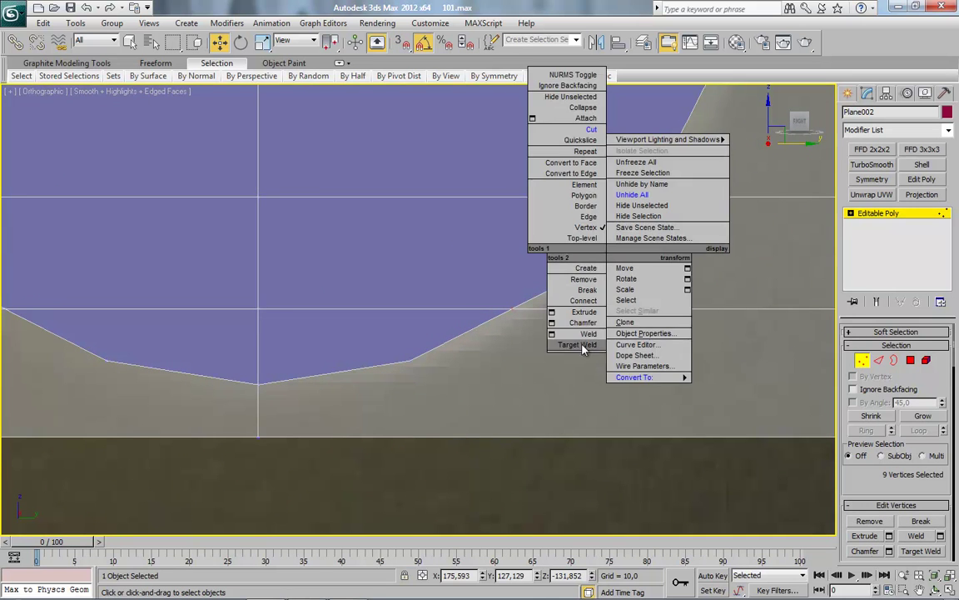
click(577, 344)
click(547, 288)
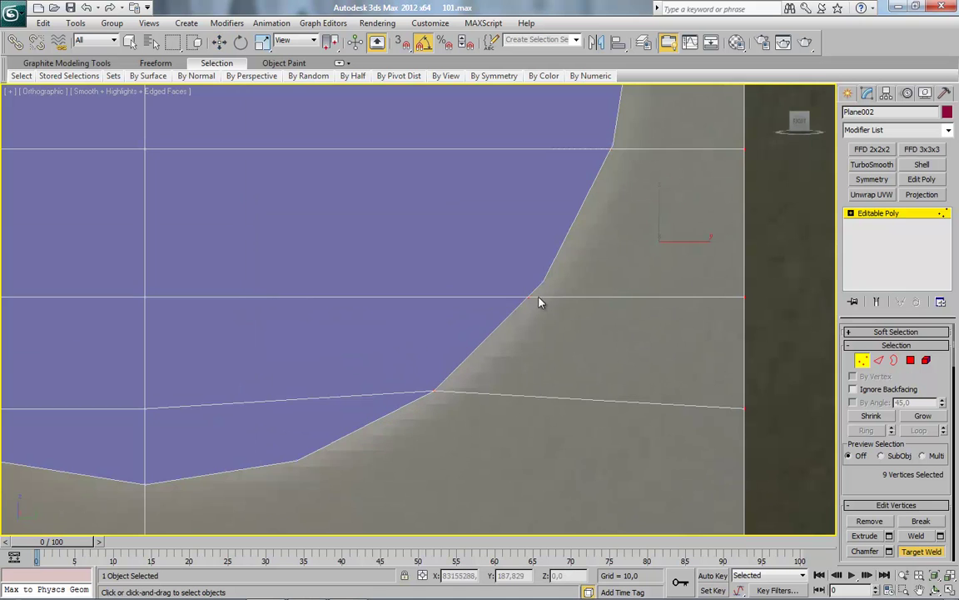
mouse_move(628, 145)
middle_down()
mouse_move(574, 305)
mouse_move(520, 330)
mouse_move(368, 278)
mouse_move(431, 332)
mouse_move(554, 277)
middle_up()
click(529, 311)
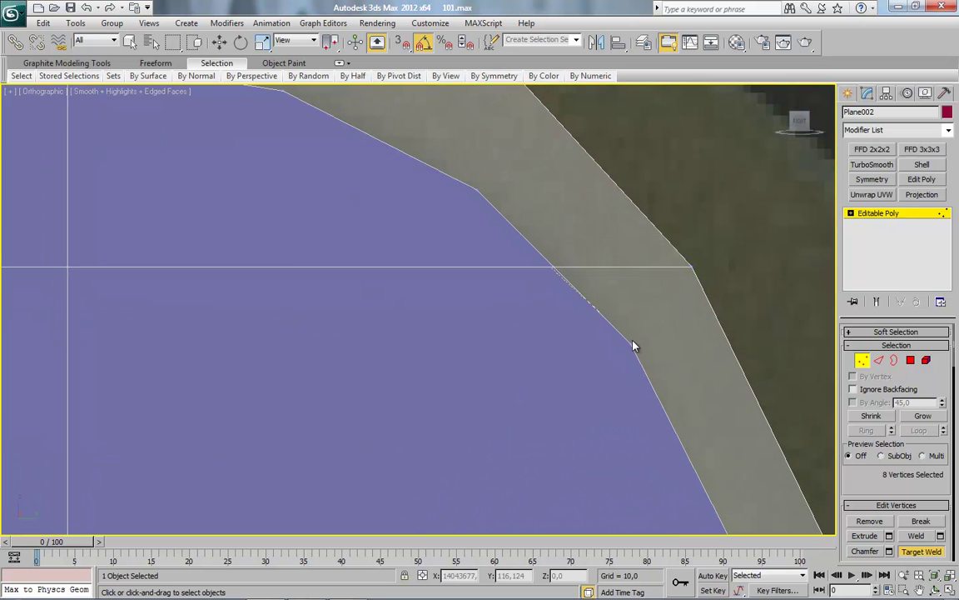
scroll(628, 342, down, 3)
mouse_move(522, 413)
middle_down()
mouse_move(428, 317)
mouse_move(417, 327)
mouse_move(428, 310)
middle_up()
scroll(428, 317, up, 2)
Weld the two overlapping apex vertices into one.
key(w)
click(429, 251)
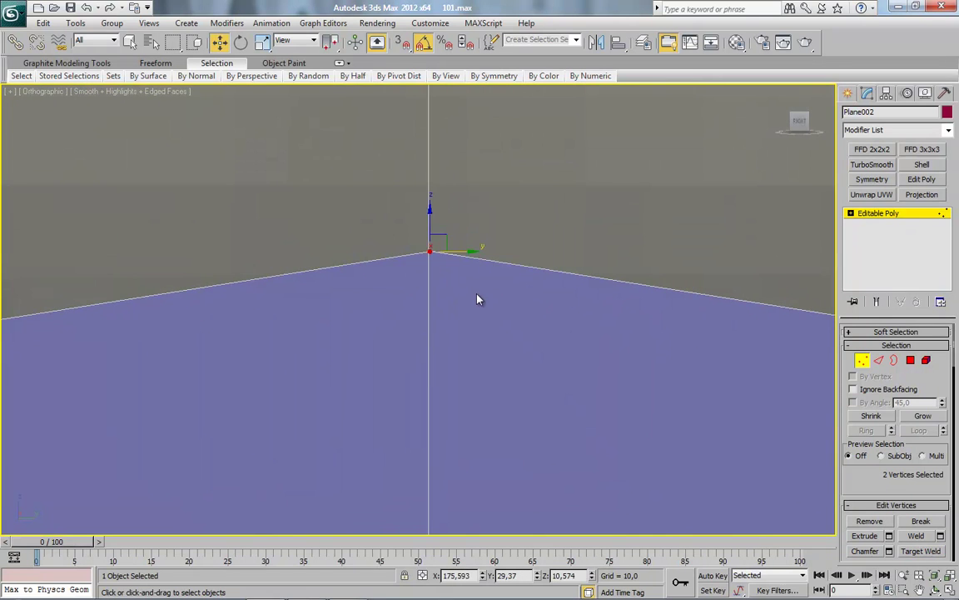
right_click(478, 299)
click(463, 372)
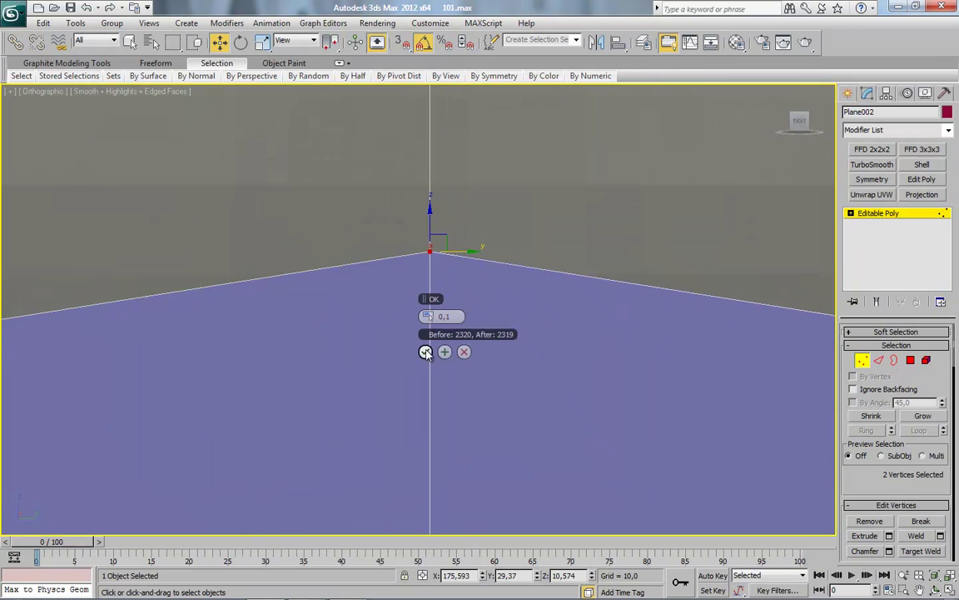
click(424, 351)
scroll(284, 342, down, 2)
scroll(490, 317, up, 2)
scroll(502, 292, up, 2)
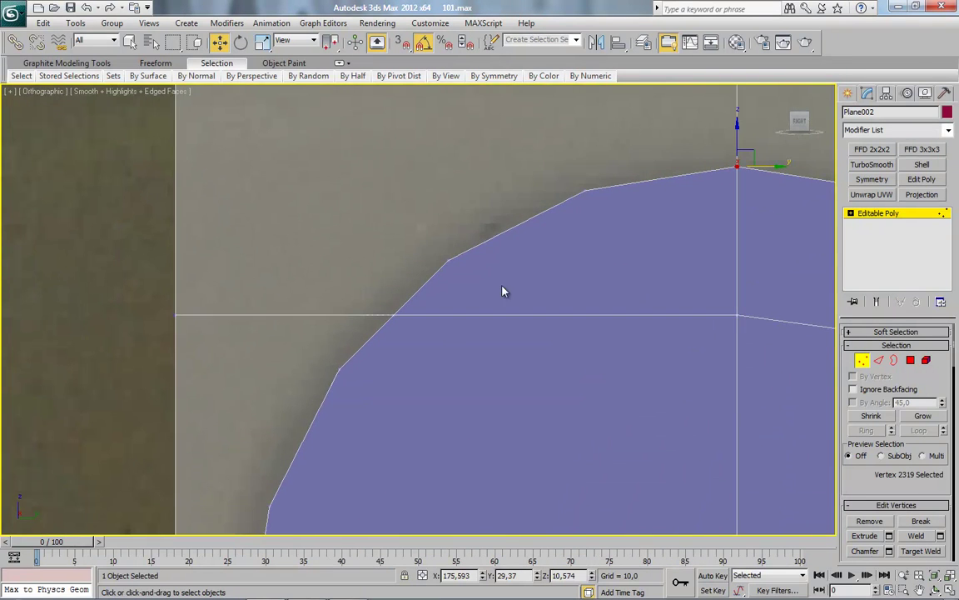
Target Weld two more stray vertices onto the circle outline.
right_click(507, 286)
click(472, 370)
click(346, 371)
scroll(398, 417, up, 2)
right_click(377, 260)
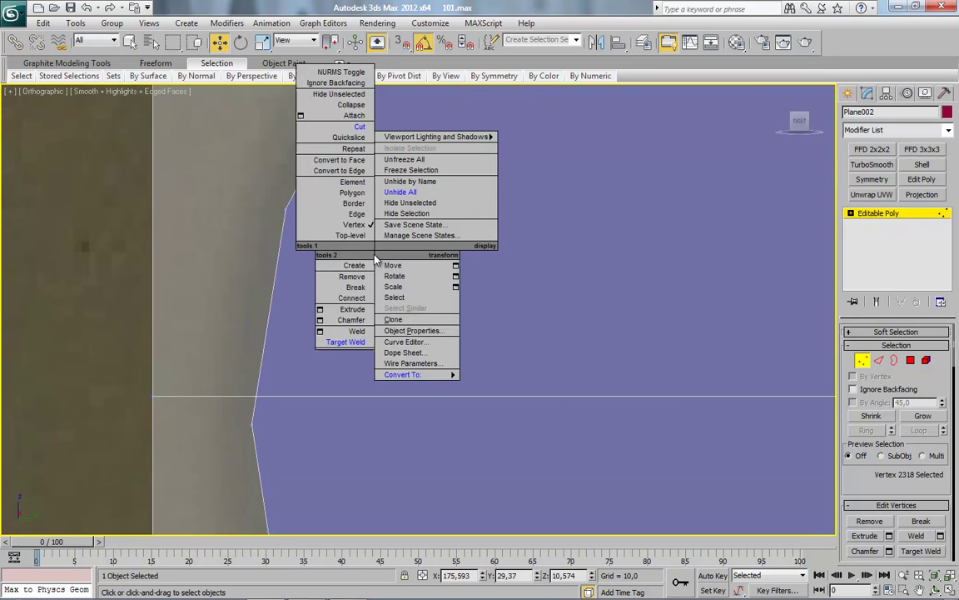
click(345, 342)
click(250, 420)
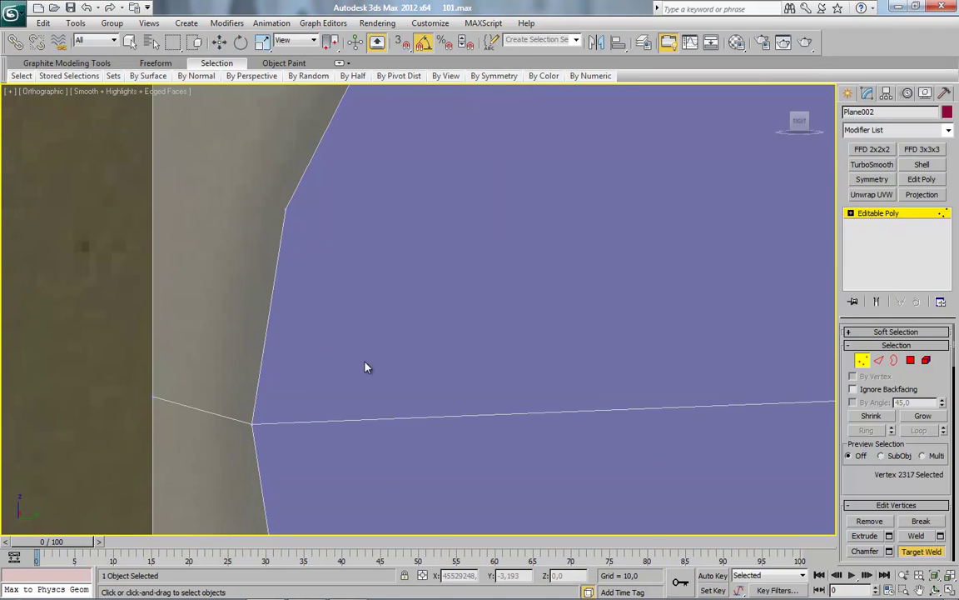
scroll(365, 350, down, 2)
scroll(409, 315, up, 2)
scroll(445, 314, up, 1)
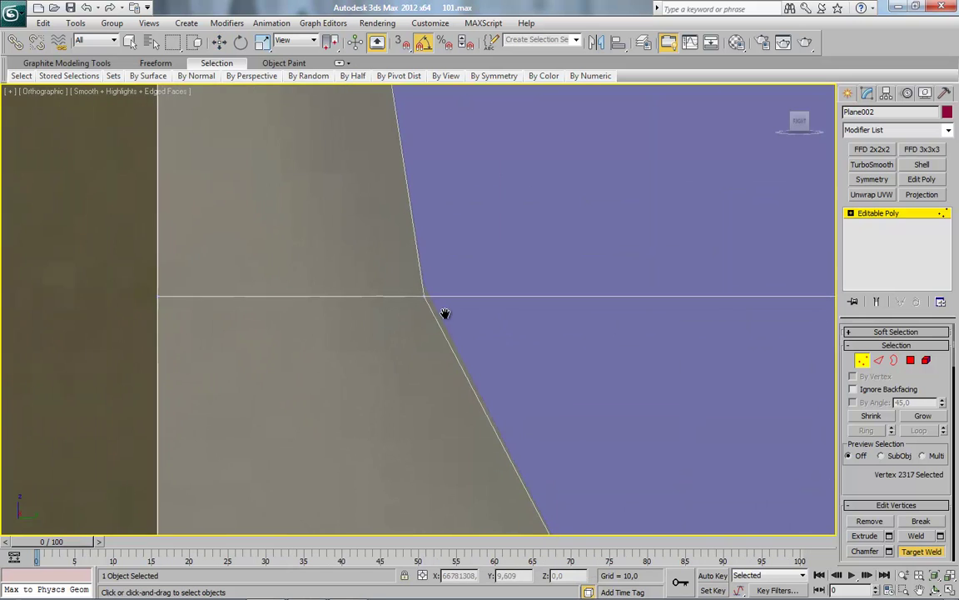
Nudge the corner vertex and Target Weld another vertex onto its target, then clear the selection.
key(w)
click(478, 269)
drag(486, 269, 524, 325)
middle_drag(524, 325, 396, 150)
right_click(477, 214)
click(452, 302)
click(401, 264)
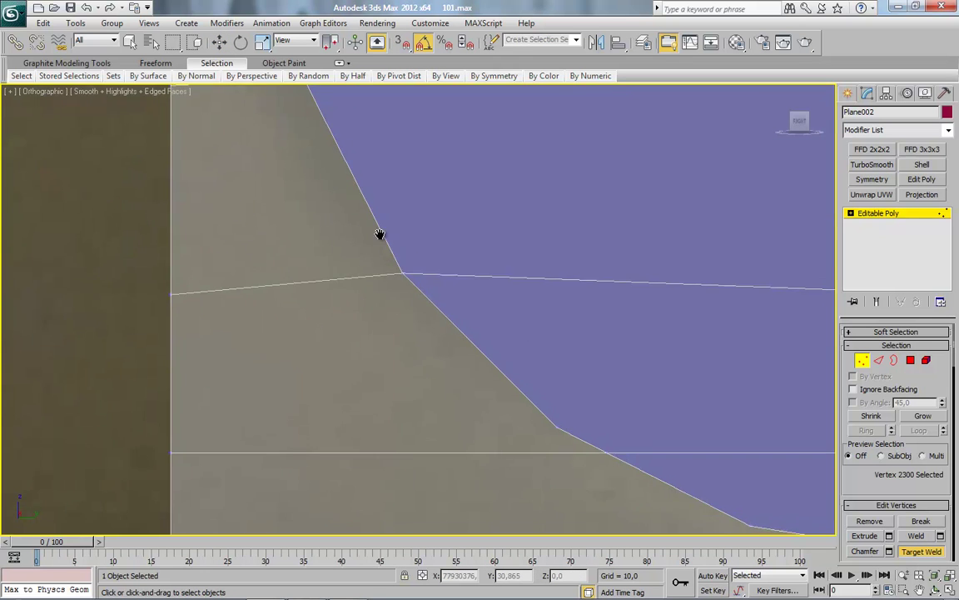
middle_drag(400, 263, 498, 398)
click(433, 366)
key(w)
scroll(347, 296, down, 5)
scroll(364, 293, up, 6)
mouse_move(364, 293)
alt+middle_down()
mouse_move(272, 321)
mouse_move(299, 198)
alt+middle_up()
right_click(297, 188)
click(268, 279)
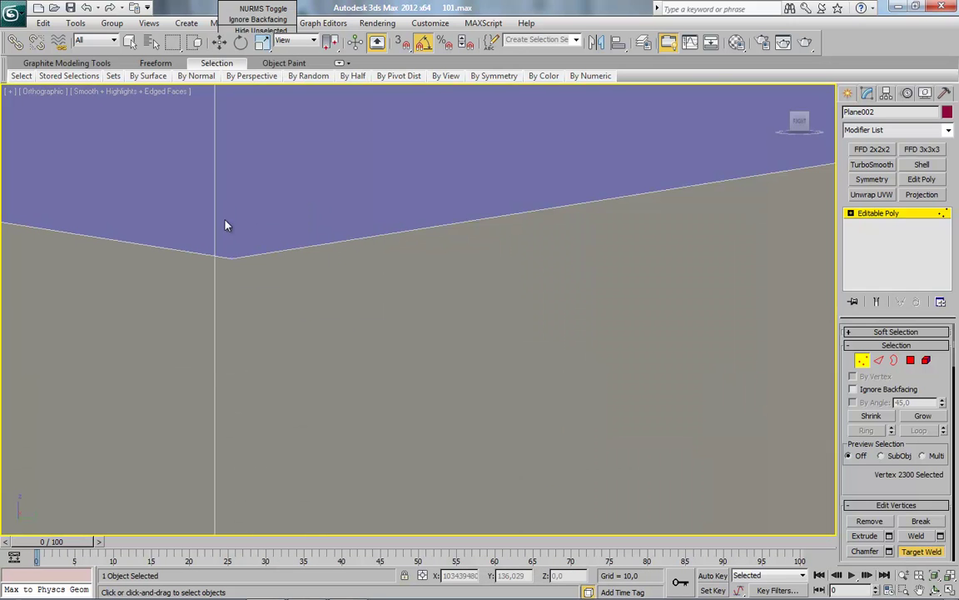
middle_drag(218, 262, 331, 306)
key(w)
scroll(332, 299, down, 2)
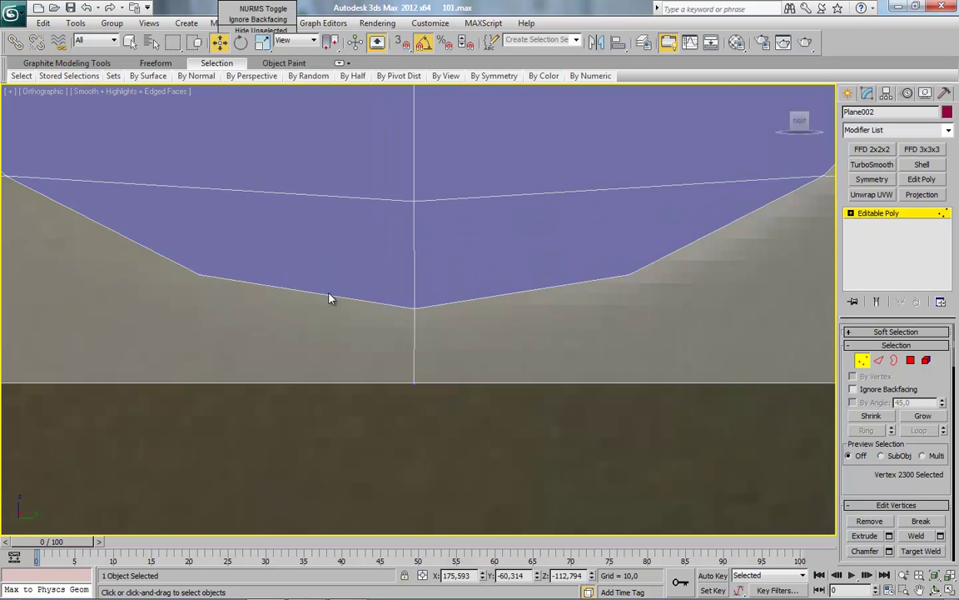
scroll(335, 293, down, 2)
scroll(475, 315, up, 1)
scroll(476, 315, up, 4)
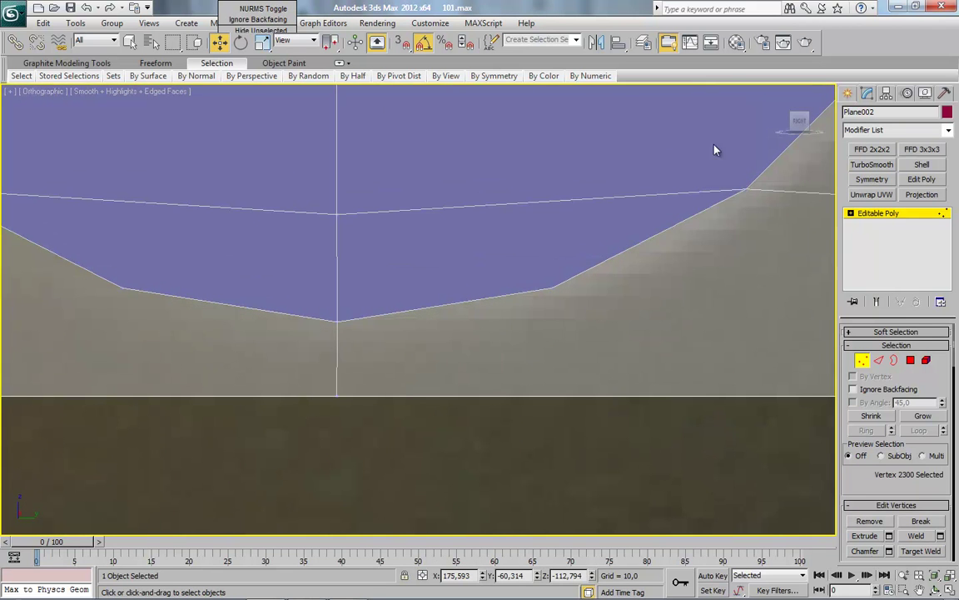
click(588, 328)
scroll(374, 358, down, 3)
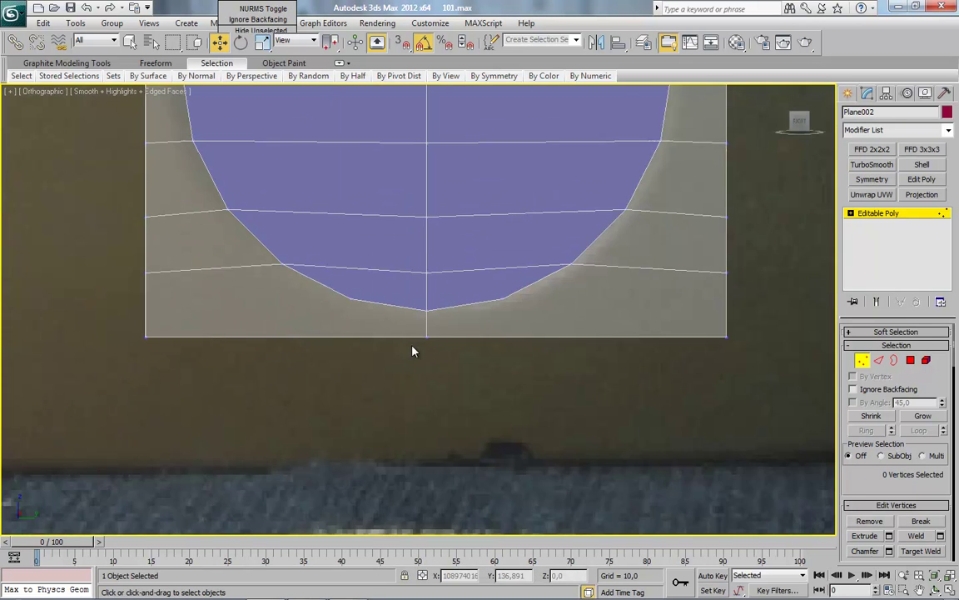
scroll(442, 341, down, 1)
Connect the bottom, bottom-left corner and top-left corner vertices to the circle rim with new edges.
click(459, 316)
ctrl+drag(583, 363, 741, 311)
right_click(738, 303)
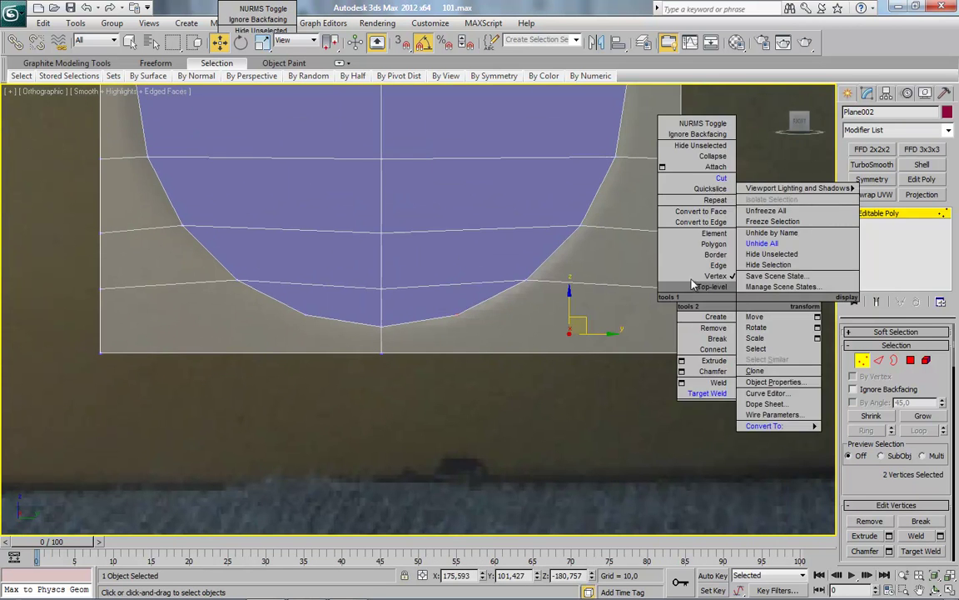
click(714, 349)
click(301, 314)
ctrl+click(103, 351)
right_click(122, 357)
click(202, 393)
mouse_move(170, 253)
middle_down()
mouse_move(250, 389)
mouse_move(279, 529)
middle_up()
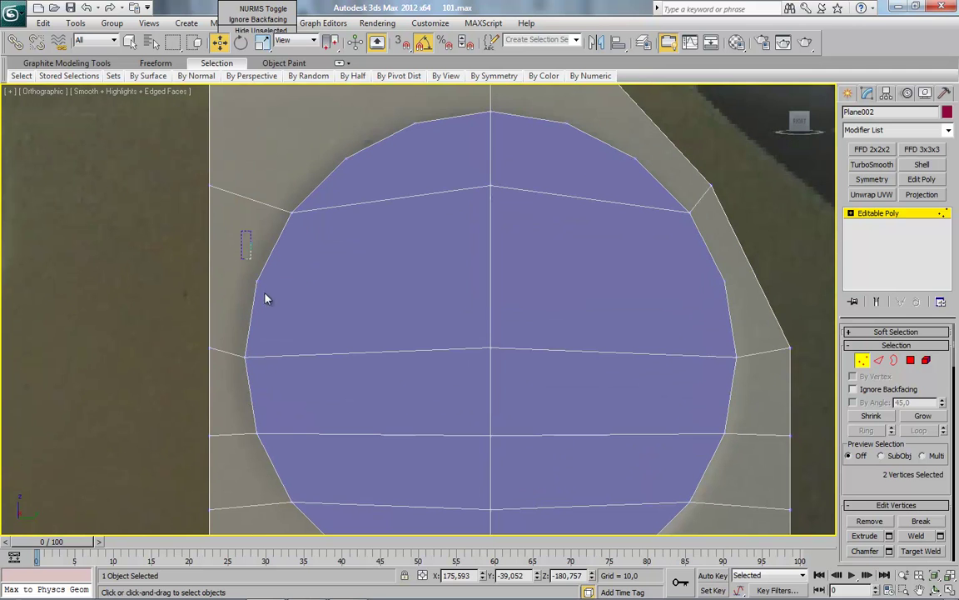
right_click(330, 196)
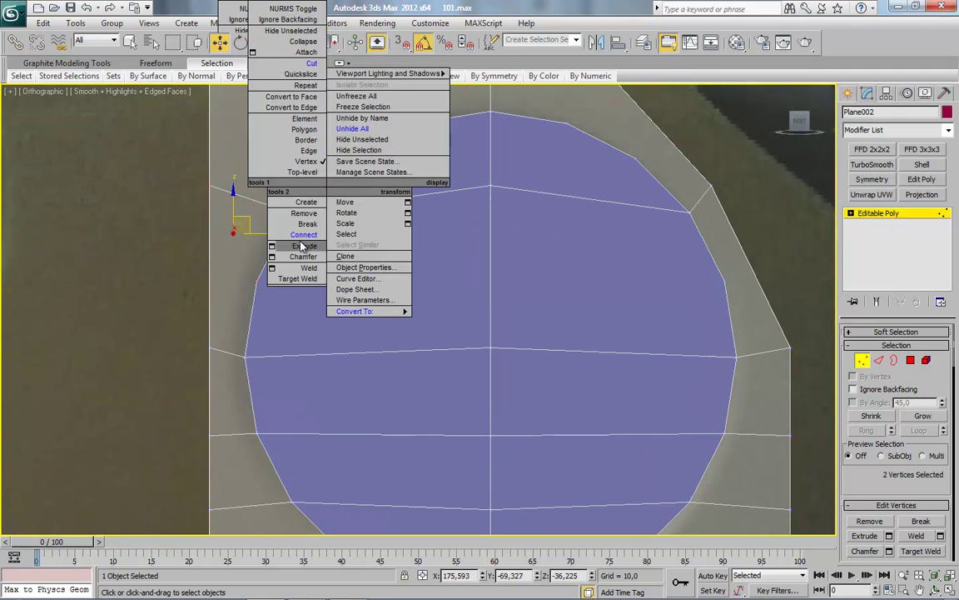
middle_drag(303, 173, 303, 299)
drag(260, 198, 261, 200)
ctrl+click(343, 285)
right_click(437, 313)
click(401, 374)
Connect the top-middle, right-side and slanted-edge vertices to the rim with new edges.
ctrl+drag(517, 173, 518, 174)
right_click(469, 249)
click(432, 313)
drag(541, 243, 569, 263)
ctrl+drag(545, 137, 602, 187)
right_click(602, 187)
click(566, 250)
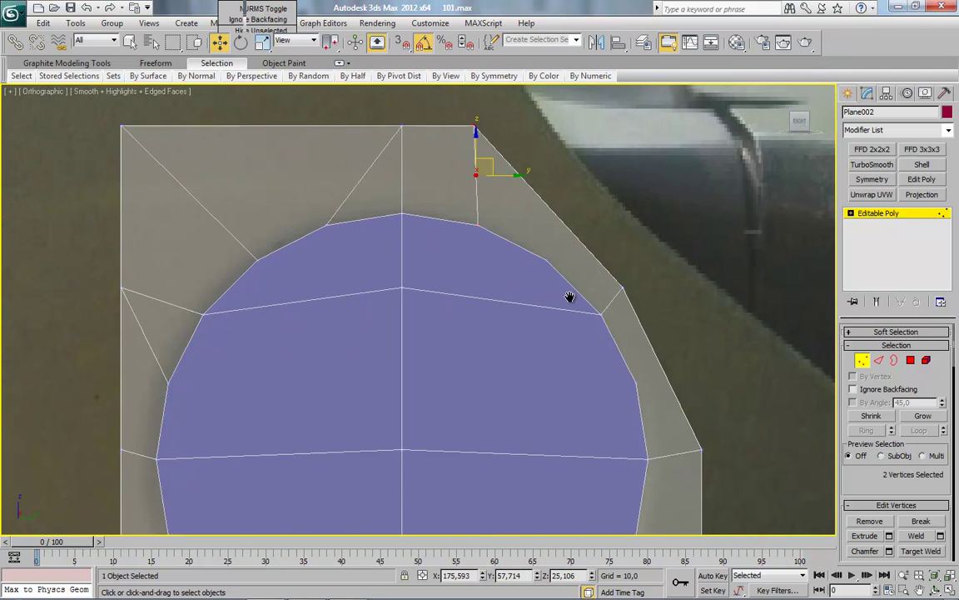
middle_drag(571, 300, 473, 294)
click(537, 257)
ctrl+drag(601, 276, 629, 298)
right_click(673, 311)
click(607, 357)
right_click(681, 301)
click(653, 349)
In Polygon mode, select all the faces inside the lens circle.
mouse_move(661, 476)
middle_down()
mouse_move(583, 347)
mouse_move(578, 389)
middle_up()
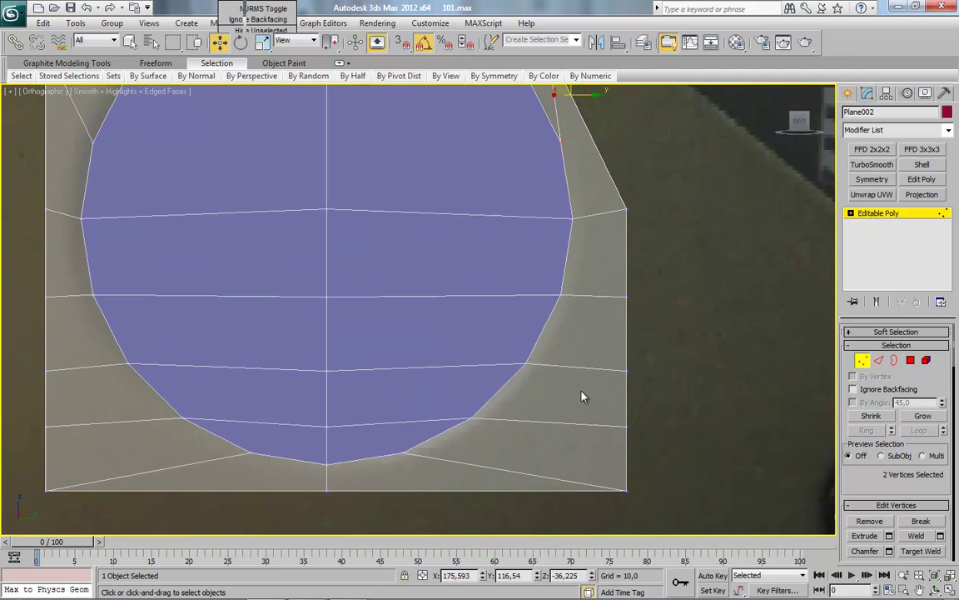
scroll(500, 383, down, 5)
scroll(479, 349, up, 1)
scroll(475, 331, up, 2)
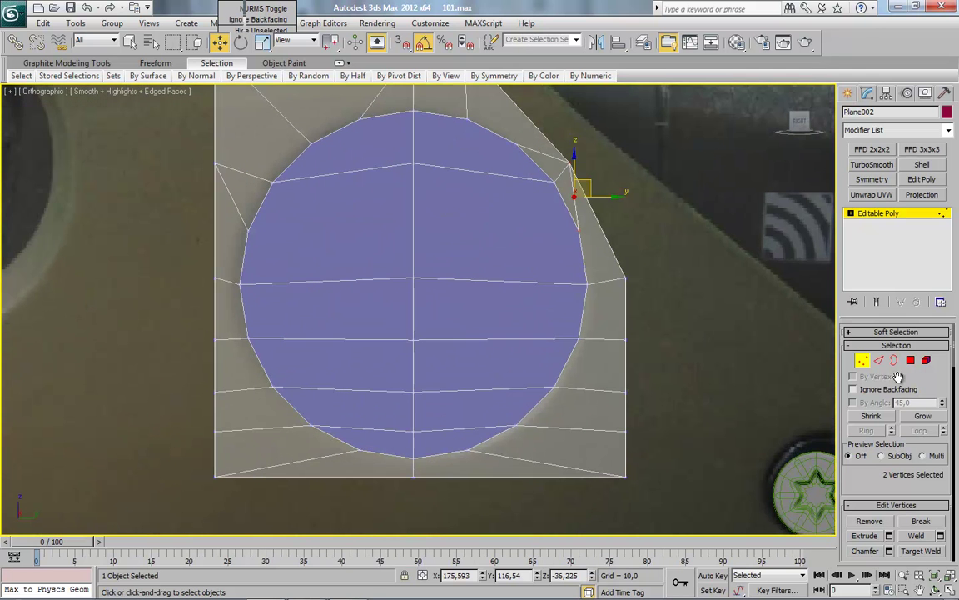
click(910, 360)
mouse_move(423, 154)
mouse_down()
mouse_move(434, 146)
mouse_move(434, 317)
mouse_move(375, 406)
mouse_move(424, 413)
mouse_move(428, 439)
mouse_up()
click(428, 439)
Remove the circle's inner edges to leave a single polygon, then exit Polygon mode.
key(BackSpace)
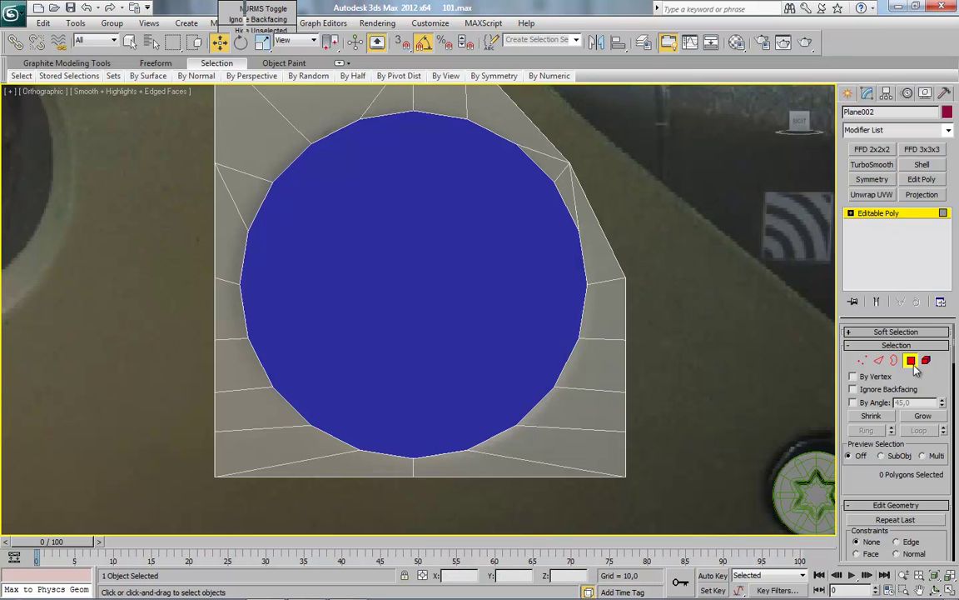
click(910, 360)
scroll(464, 423, down, 3)
mouse_move(463, 423)
alt+middle_down()
mouse_move(455, 325)
mouse_move(516, 377)
alt+middle_up()
click(910, 360)
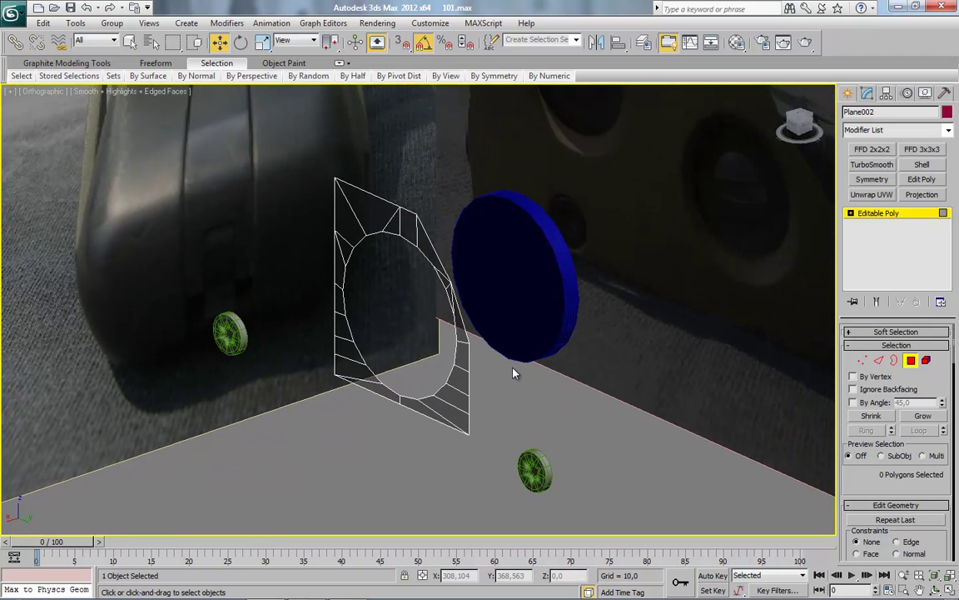
click(910, 360)
Switch to the Front view and select Cylinder001.
click(804, 123)
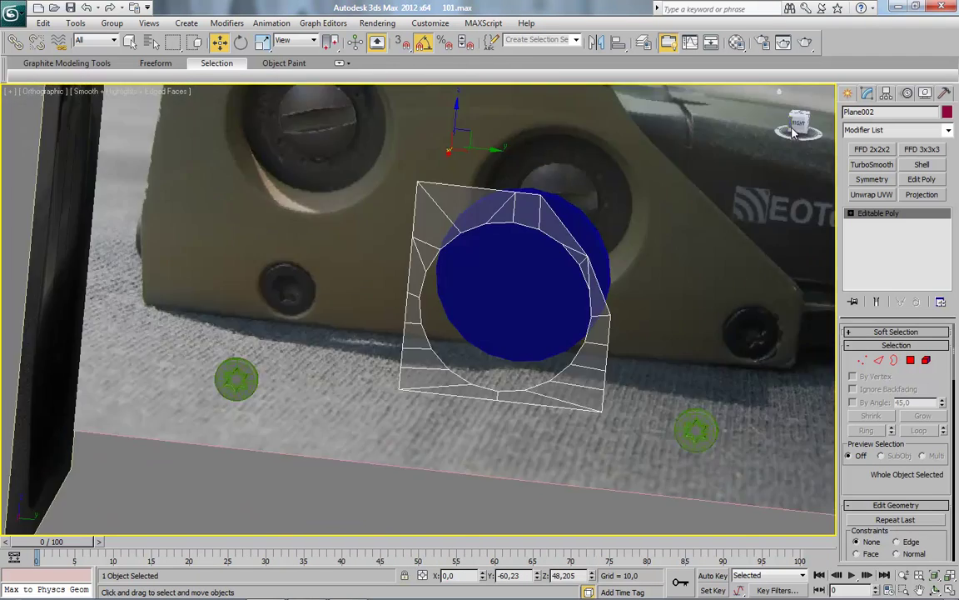
scroll(557, 289, up, 2)
scroll(428, 293, up, 2)
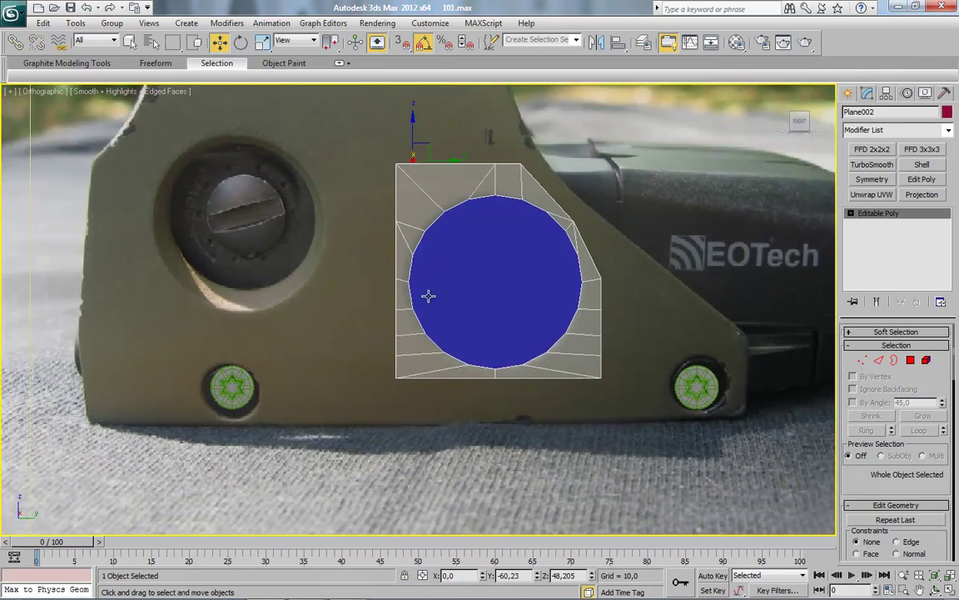
click(428, 293)
scroll(448, 267, up, 3)
Shift+Scale Cylinder001 to clone it as Cylinder002, and hide the unselected objects.
click(261, 42)
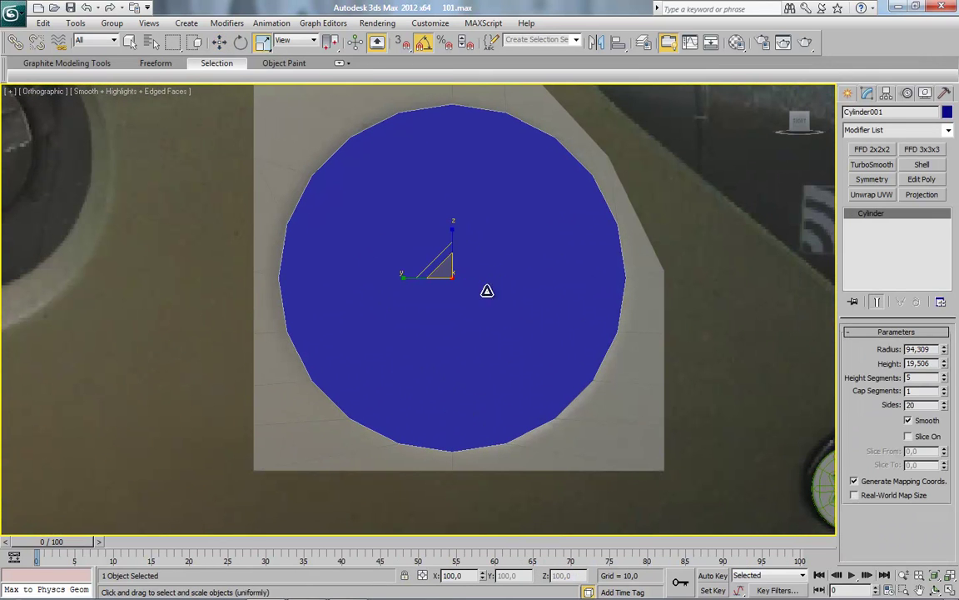
shift+drag(438, 261, 458, 274)
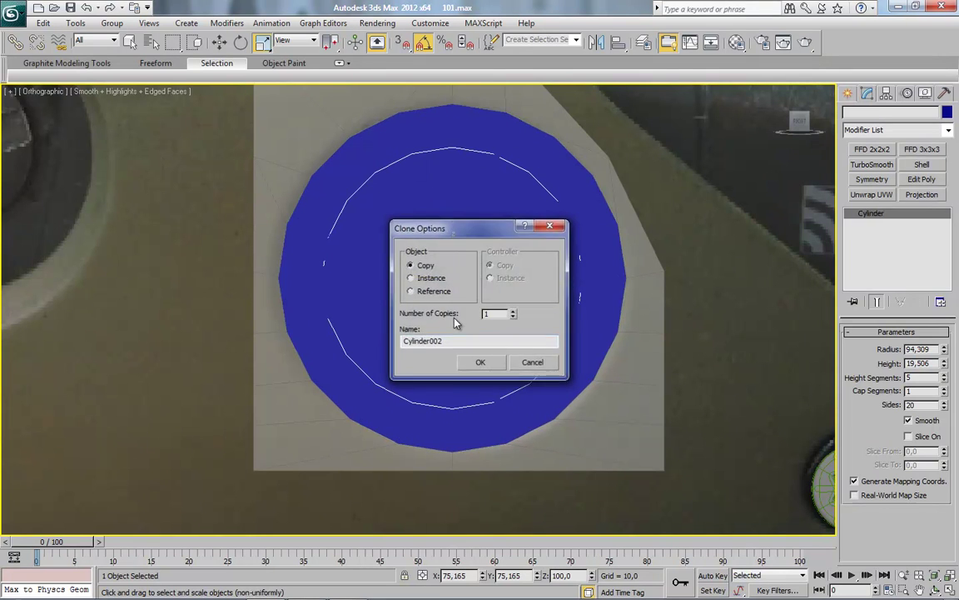
key(Return)
key(w)
right_click(454, 112)
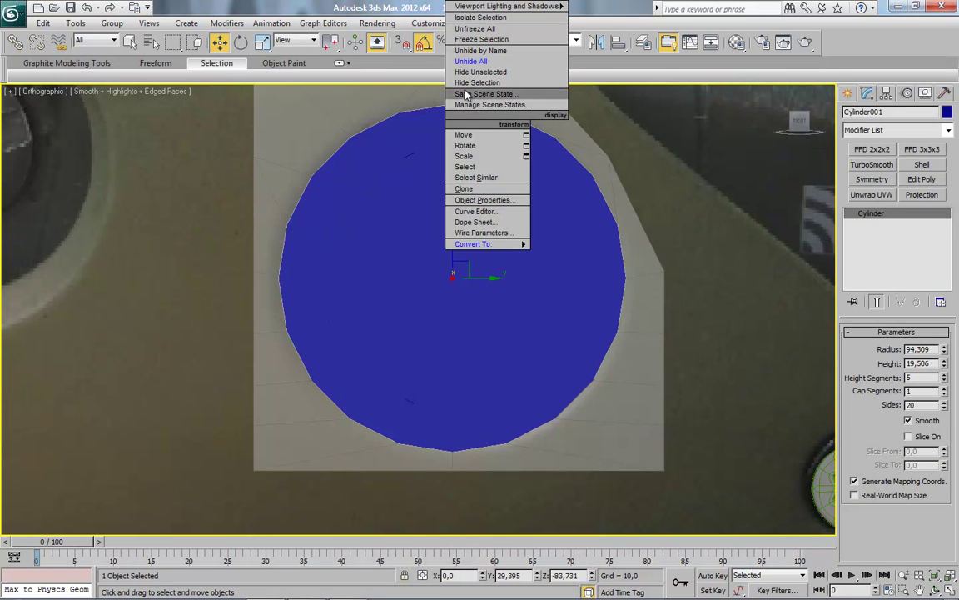
click(487, 81)
Scale Cylinder002 to fit the lens hole, then unhide all objects.
key(r)
mouse_move(441, 254)
mouse_down()
mouse_move(423, 236)
mouse_move(440, 256)
mouse_up()
key(w)
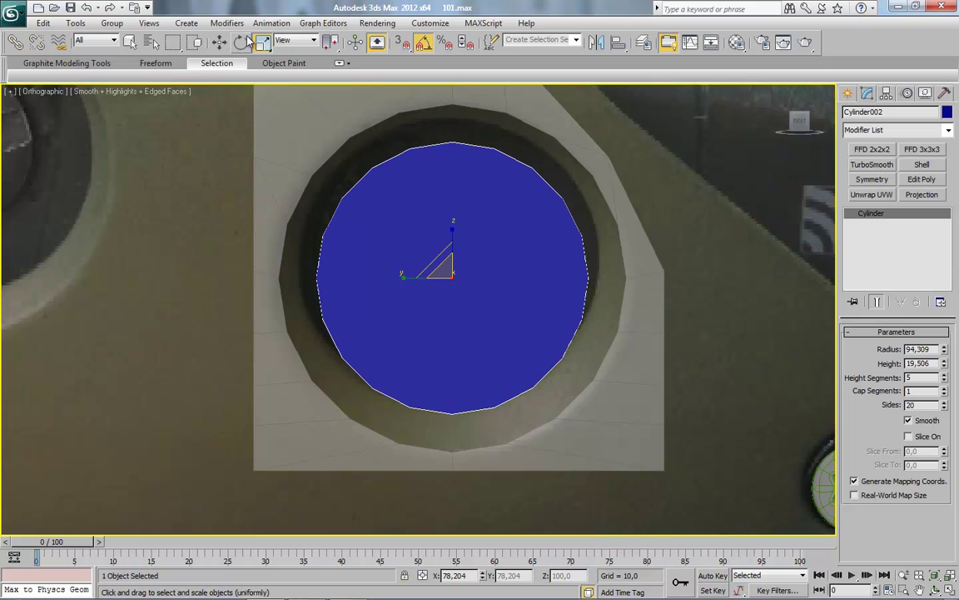
right_click(465, 307)
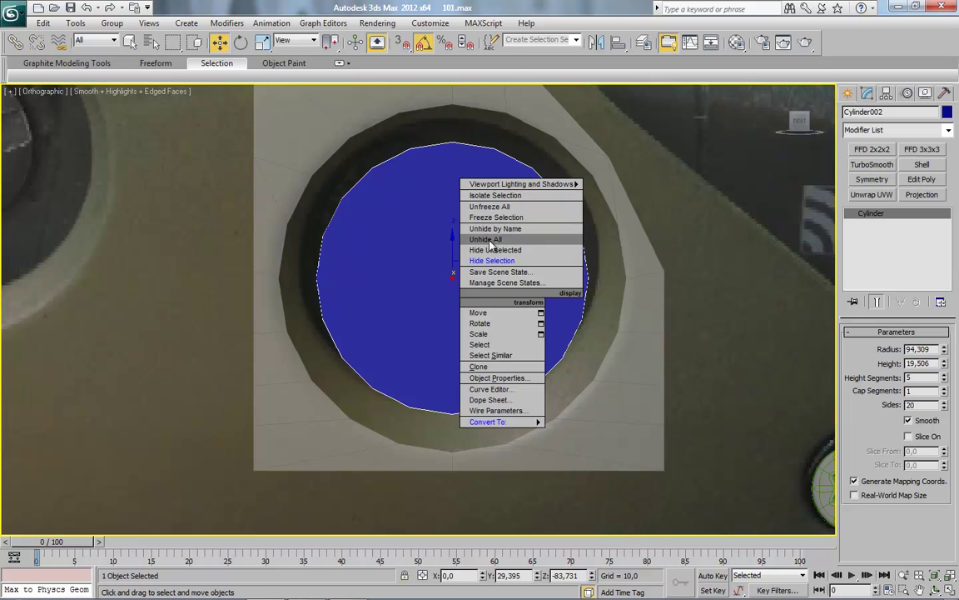
scroll(464, 307, down, 5)
alt+middle_drag(465, 307, 466, 350)
Select Plane002 in Polygon mode, go to the side view, and pick faces in the lens area.
click(465, 350)
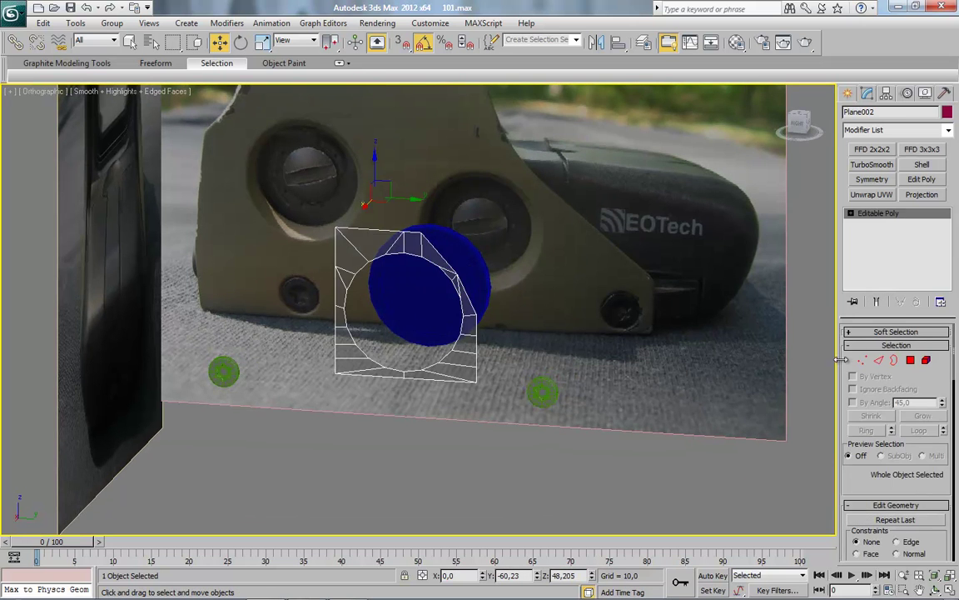
click(910, 359)
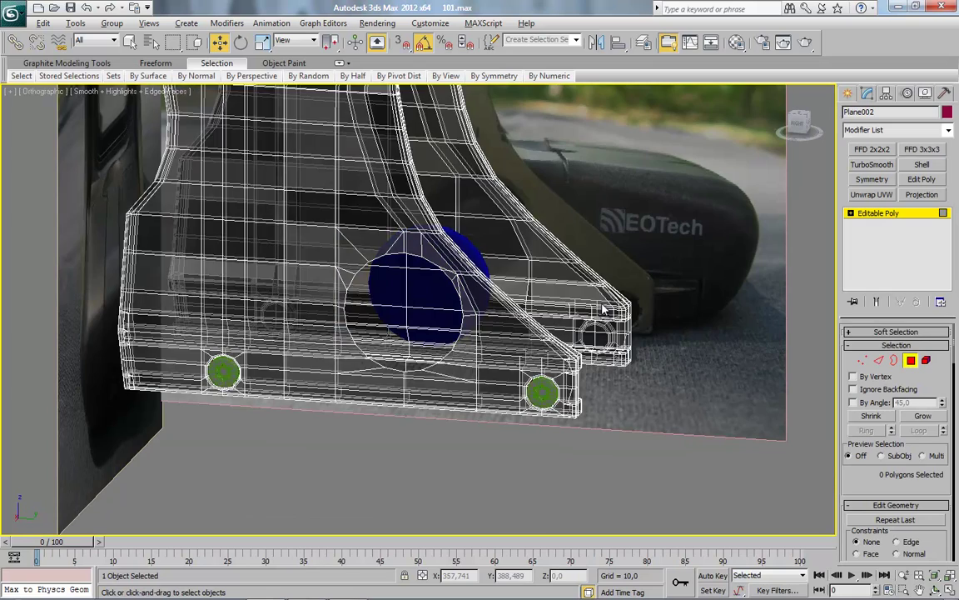
alt+middle_drag(583, 310, 664, 169)
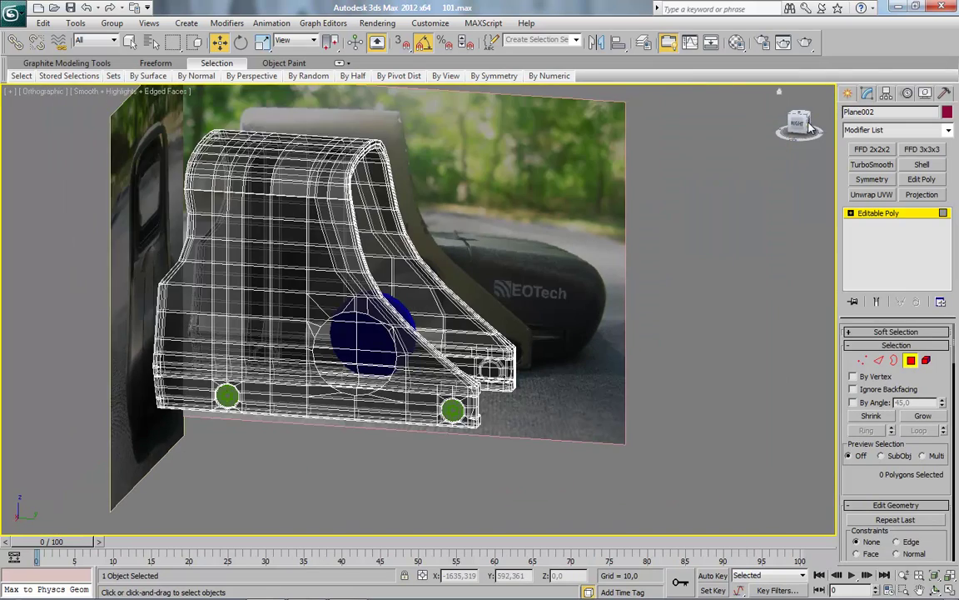
drag(811, 125, 798, 120)
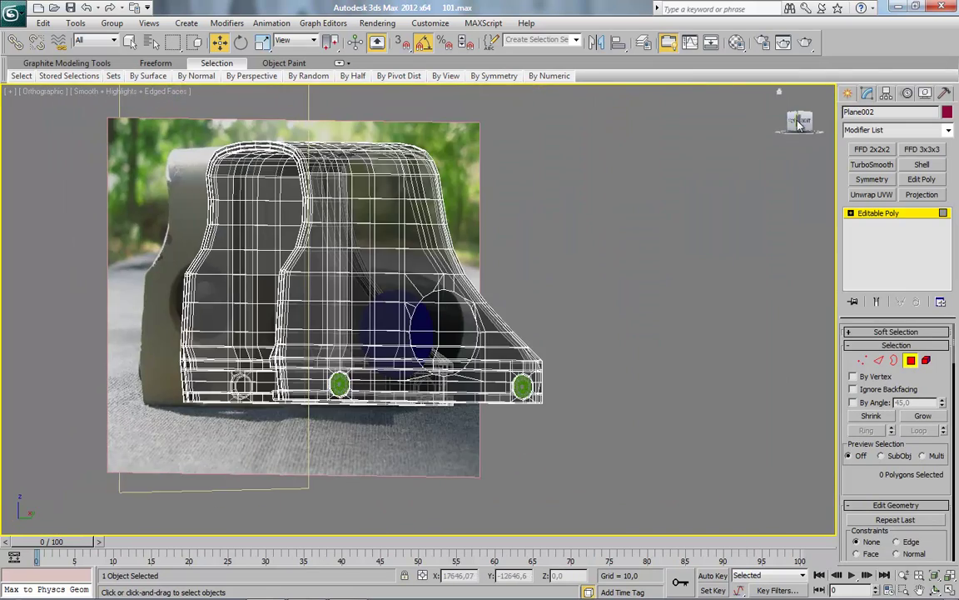
click(798, 123)
scroll(381, 315, up, 3)
scroll(385, 211, up, 2)
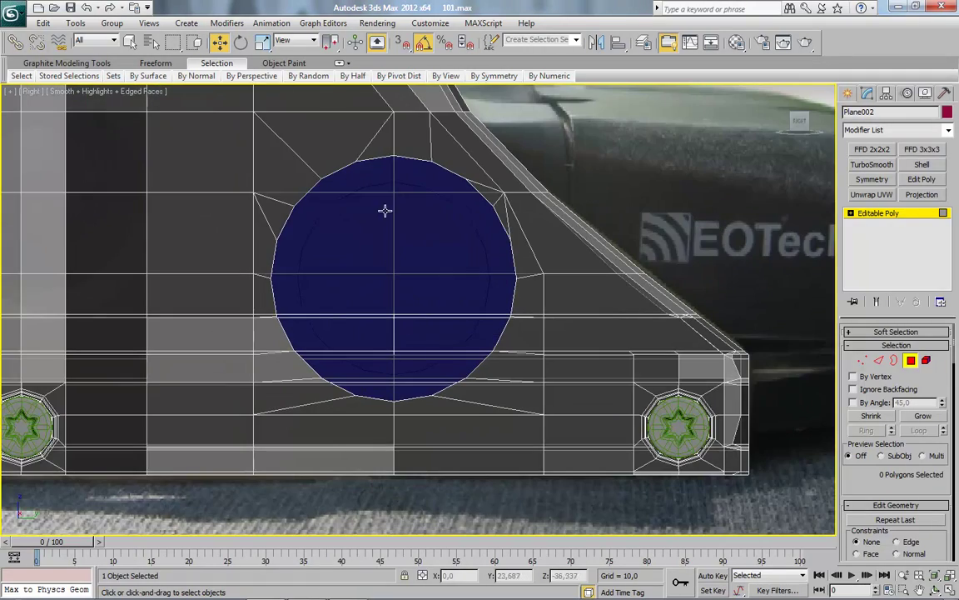
ctrl+click(379, 215)
ctrl+click(375, 225)
ctrl+click(356, 303)
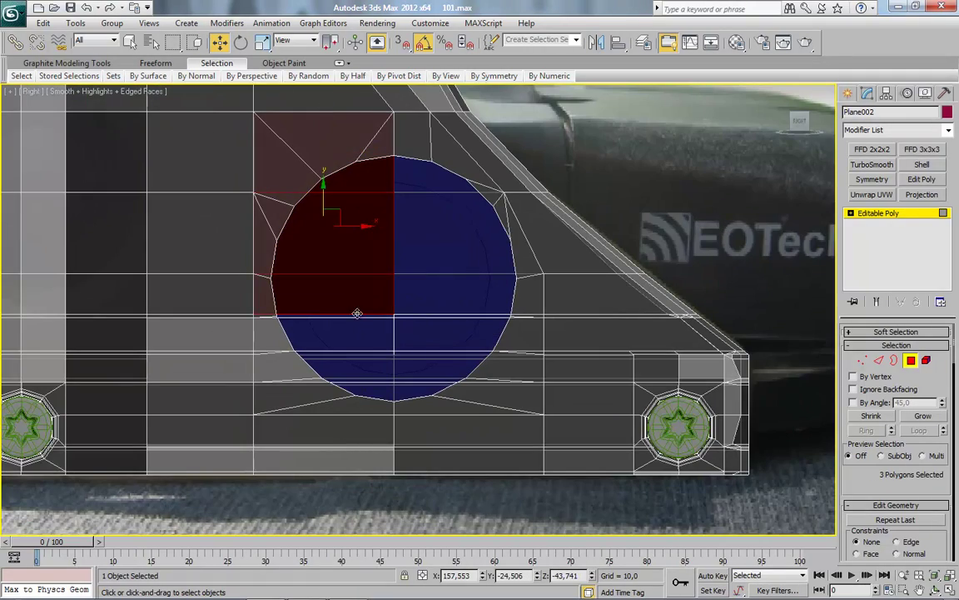
Box-select the right half of the housing faces, delete them, and turn to Right view.
alt+middle_drag(400, 284, 399, 311)
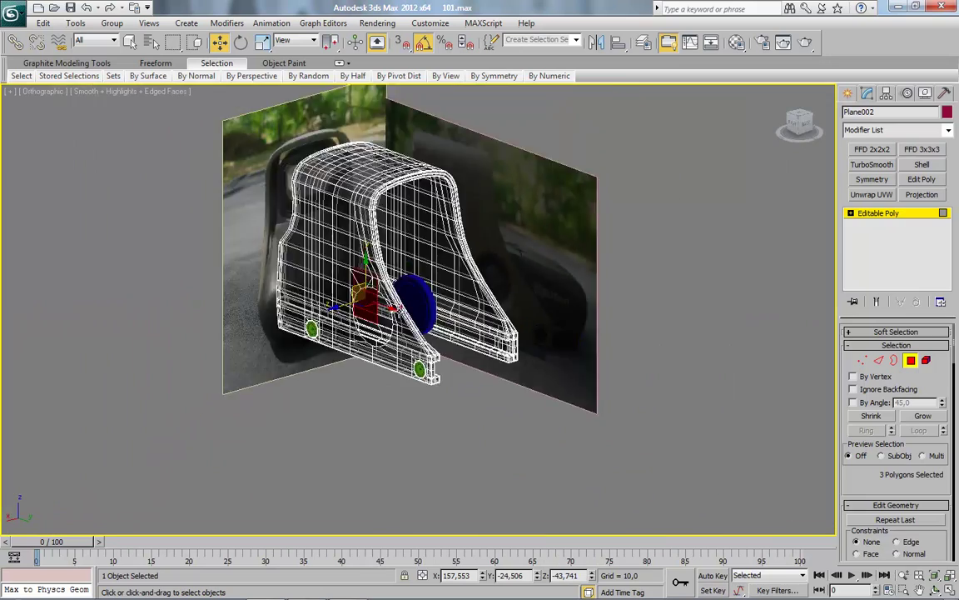
drag(434, 124, 569, 456)
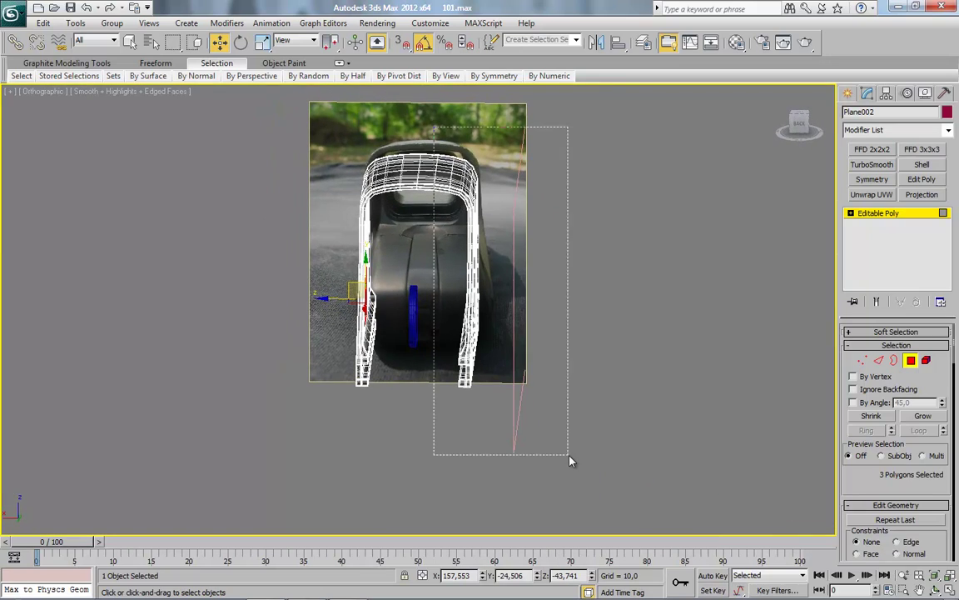
key(Delete)
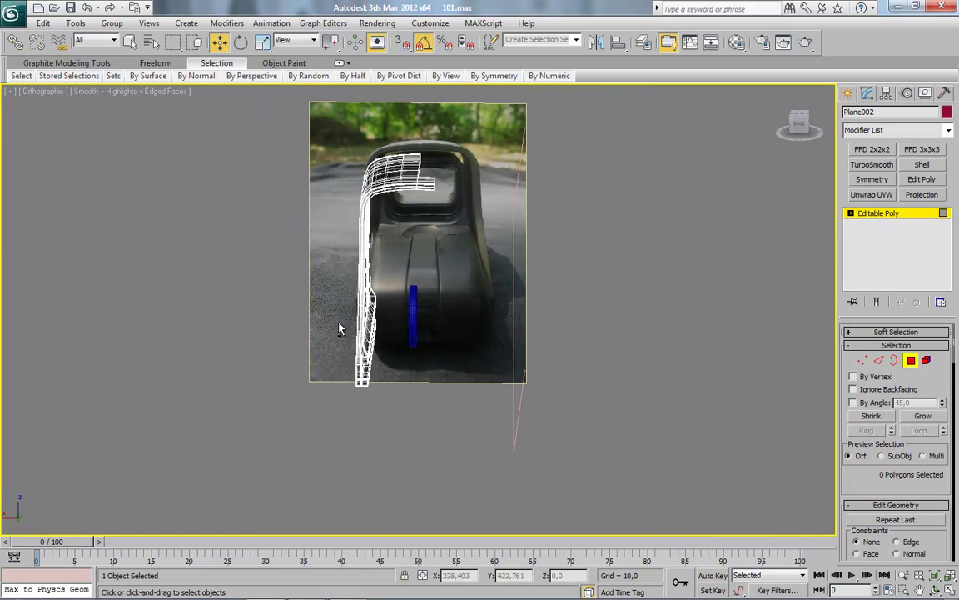
click(797, 123)
Select the polygons across the lower part of the lens circle.
scroll(545, 232, up, 3)
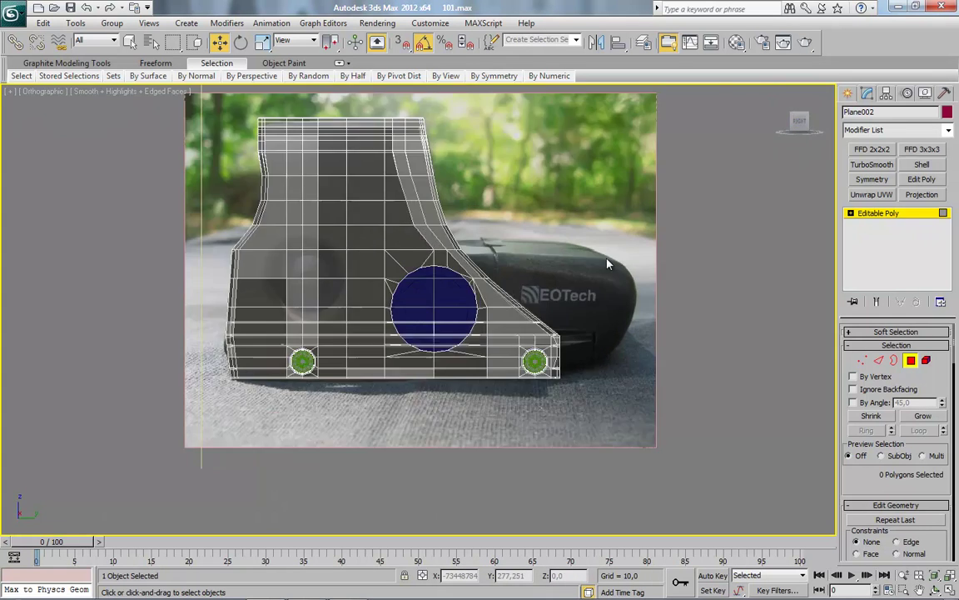
scroll(488, 367, up, 5)
click(449, 421)
ctrl+click(465, 403)
ctrl+click(456, 406)
ctrl+click(469, 395)
ctrl+click(466, 389)
ctrl+click(465, 385)
ctrl+click(463, 381)
ctrl+click(471, 380)
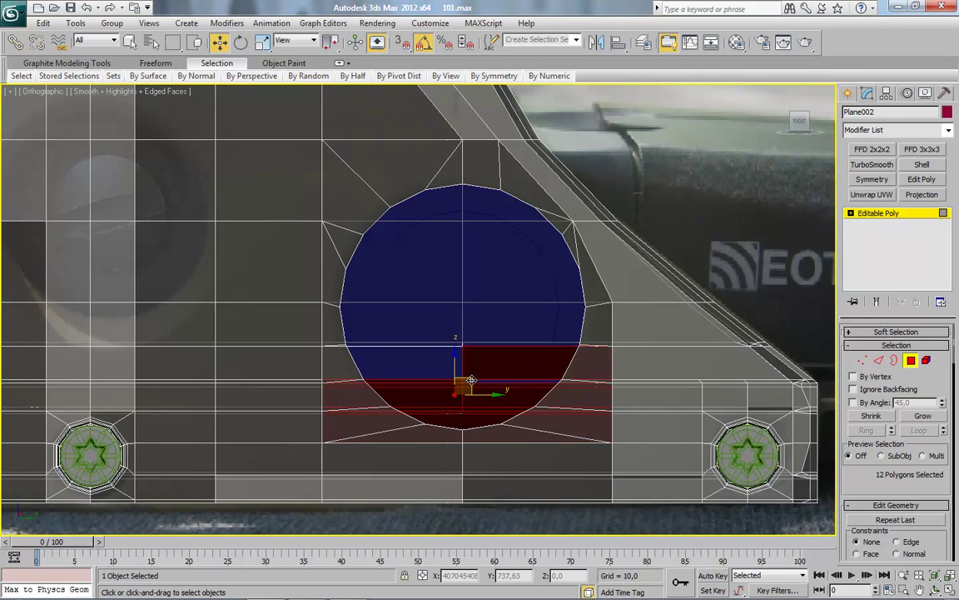
Extend the selection over the rest of the circle and the triangles above it.
ctrl+click(442, 367)
ctrl+click(408, 328)
ctrl+click(405, 315)
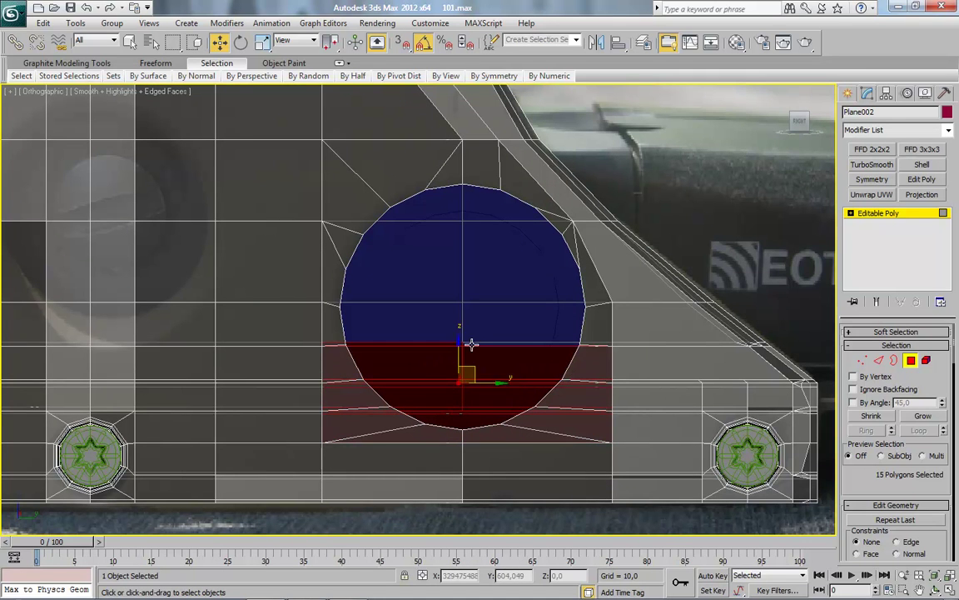
ctrl+click(491, 323)
ctrl+click(454, 319)
ctrl+click(392, 250)
ctrl+click(516, 246)
ctrl+click(466, 193)
ctrl+click(446, 204)
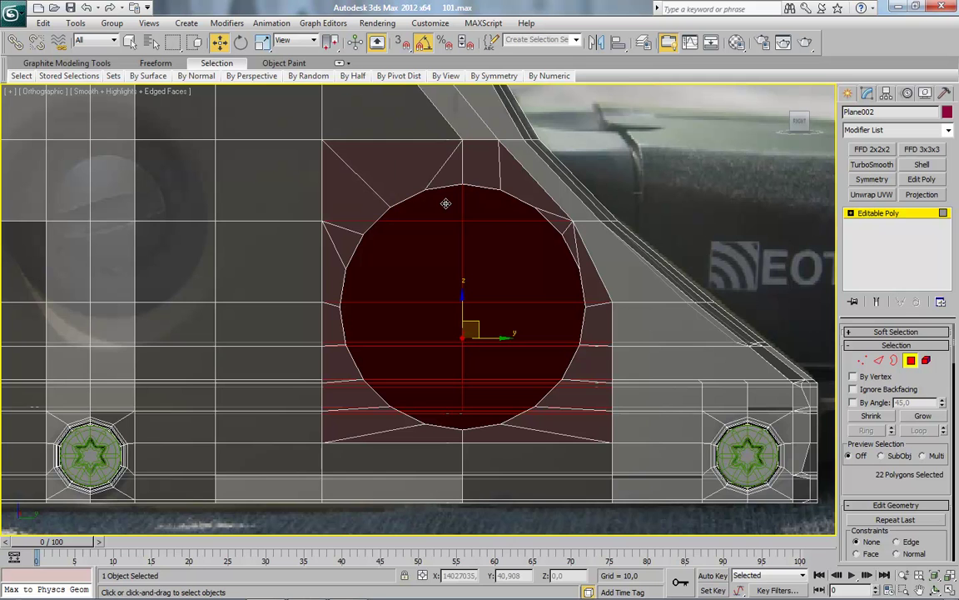
Invert the selection, delete the surrounding polygons, and return to object level in perspective.
key(ctrl+i)
key(Delete)
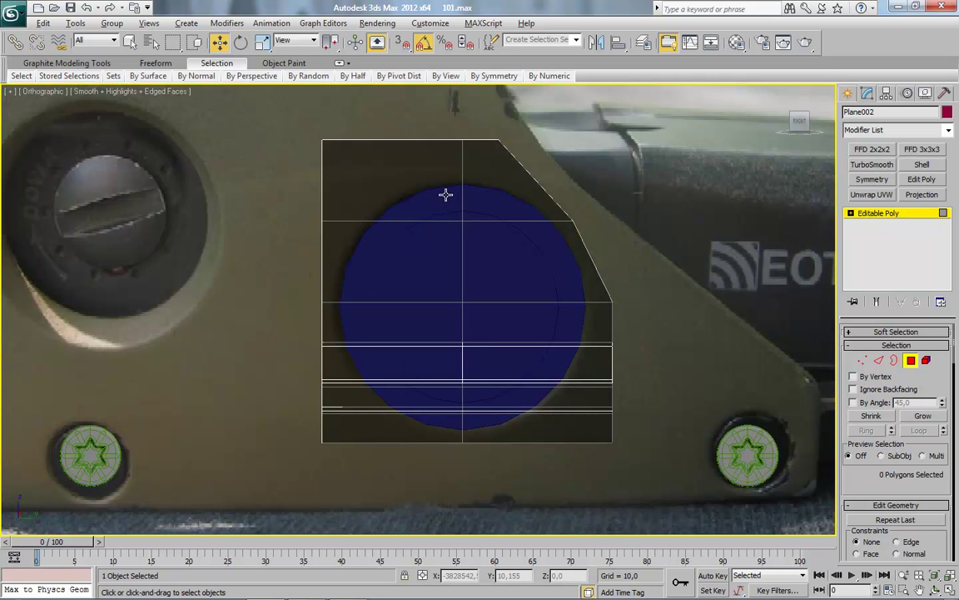
click(911, 360)
scroll(513, 324, down, 5)
mouse_move(512, 324)
alt+middle_down()
mouse_move(430, 398)
mouse_move(405, 387)
mouse_move(571, 364)
alt+middle_up()
scroll(571, 363, up, 2)
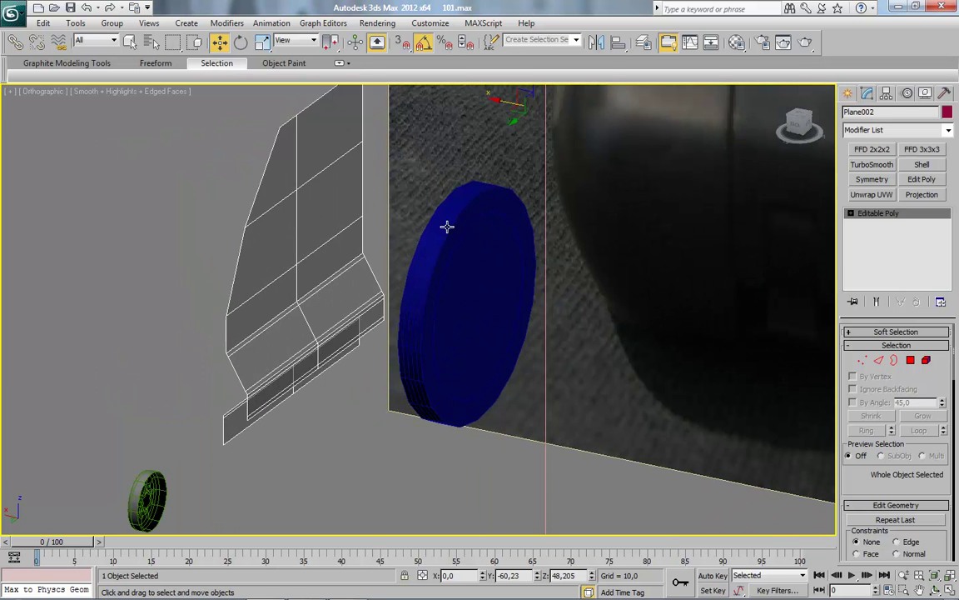
Select the Cylinder002 disc and move it onto the housing plane, viewed edge-on.
right_click(447, 226)
click(467, 265)
mouse_move(450, 301)
mouse_down()
mouse_move(165, 199)
mouse_move(190, 221)
mouse_up()
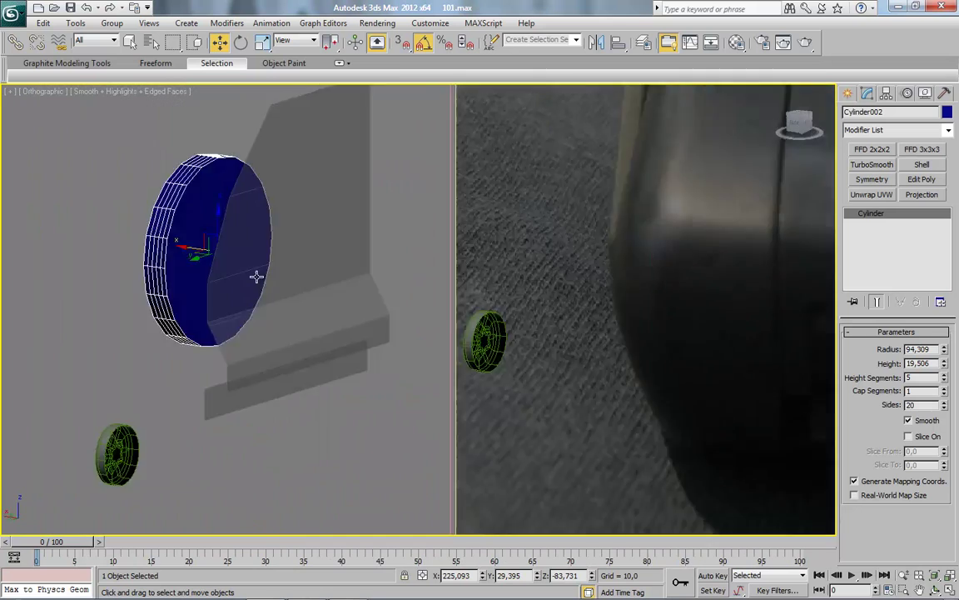
alt+middle_drag(271, 289, 257, 274)
alt+middle_drag(779, 91, 443, 411)
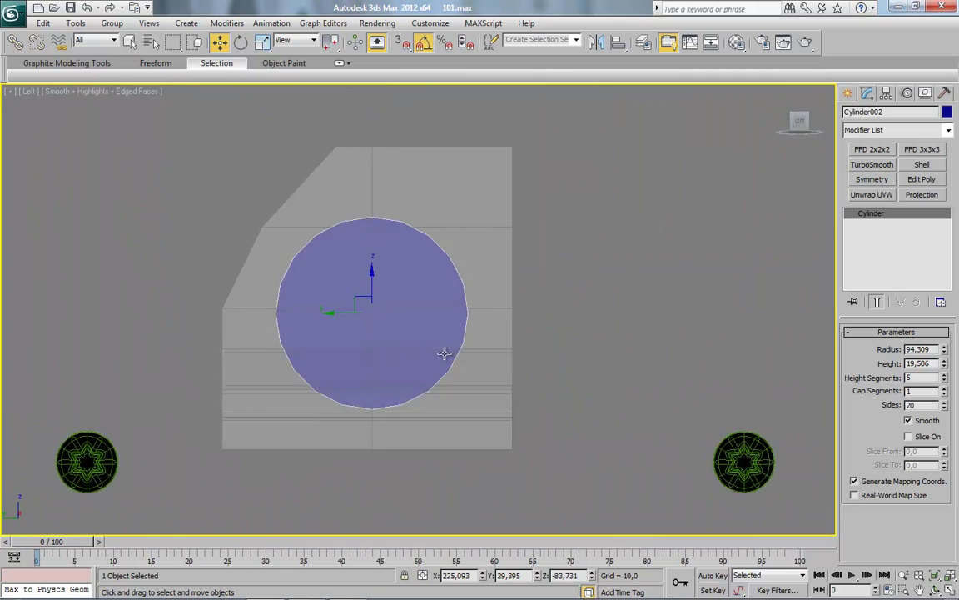
scroll(469, 296, up, 3)
mouse_move(469, 296)
alt+middle_down()
mouse_move(524, 342)
mouse_move(521, 329)
mouse_move(536, 326)
mouse_move(411, 341)
mouse_move(520, 354)
alt+middle_up()
Reselect Plane002 in Polygon mode, clear its polygon selection, and orbit to a near-front view.
click(521, 334)
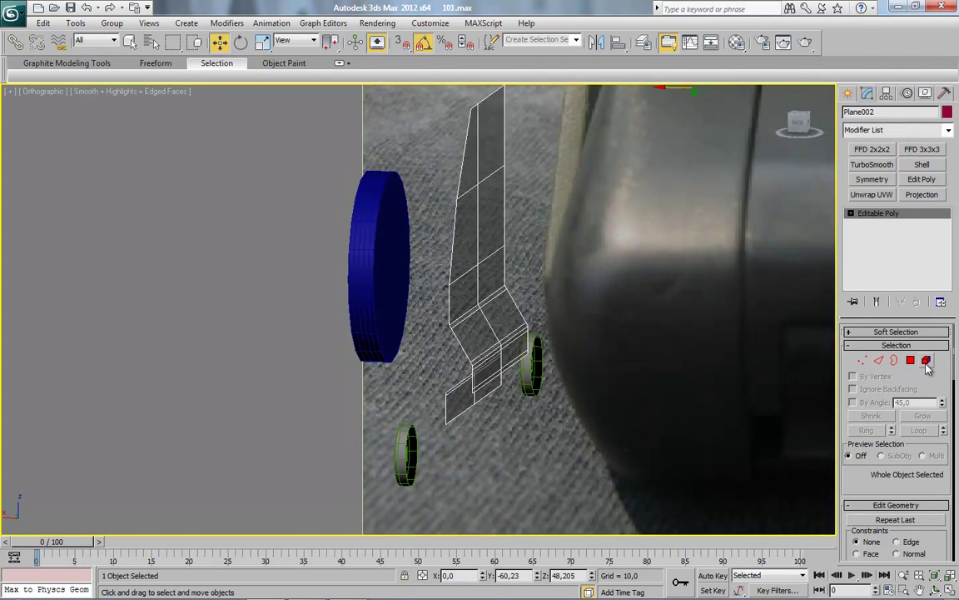
key(4)
key(ctrl+a)
mouse_move(482, 390)
alt+middle_down()
mouse_move(574, 417)
mouse_move(582, 435)
mouse_move(530, 443)
alt+middle_up()
drag(492, 438, 491, 443)
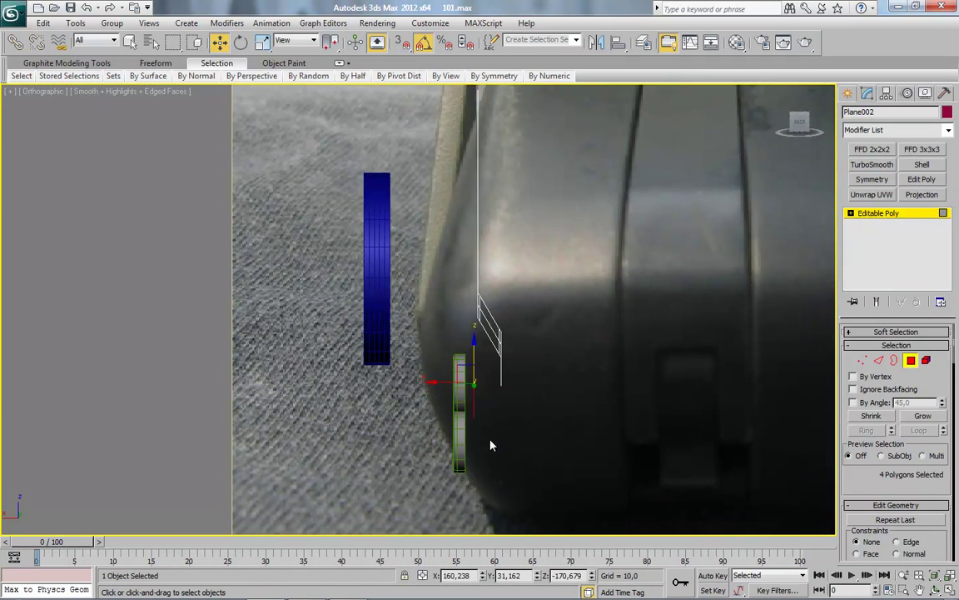
mouse_move(519, 438)
alt+middle_down()
mouse_move(413, 404)
mouse_move(423, 359)
alt+middle_up()
right_click(424, 359)
click(470, 301)
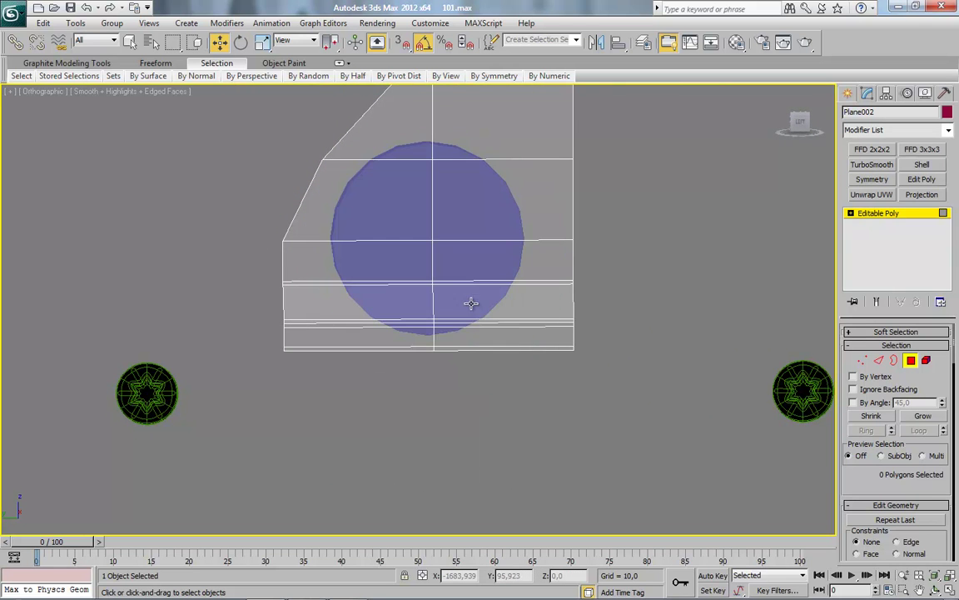
With 3D vertex snap on, cut a new edge into Plane002 ending on the disc's rim.
scroll(499, 283, up, 1)
scroll(505, 293, up, 1)
scroll(520, 295, up, 2)
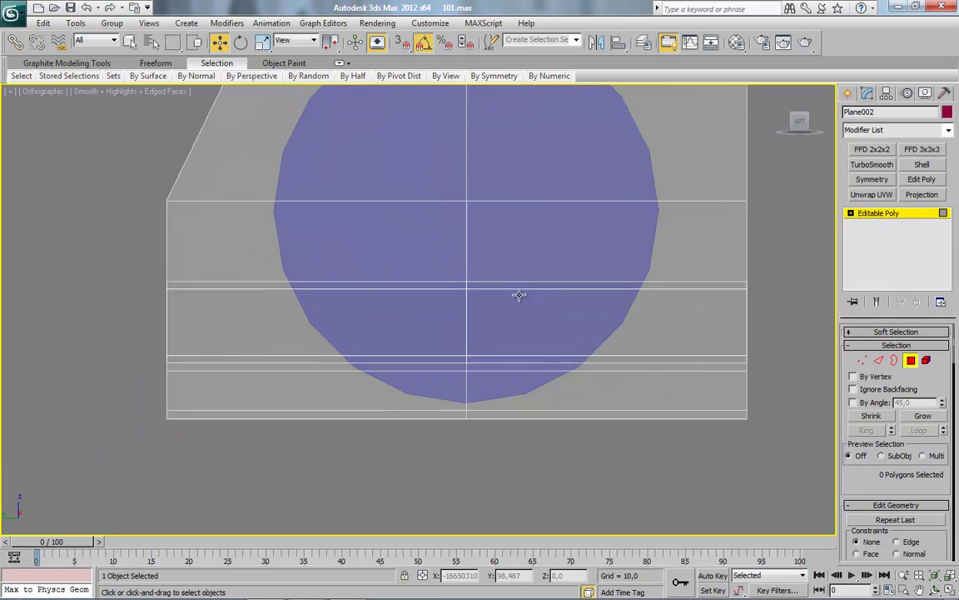
scroll(528, 342, up, 1)
middle_drag(528, 342, 514, 349)
right_click(499, 351)
click(439, 184)
middle_drag(439, 184, 442, 248)
key(s)
click(353, 177)
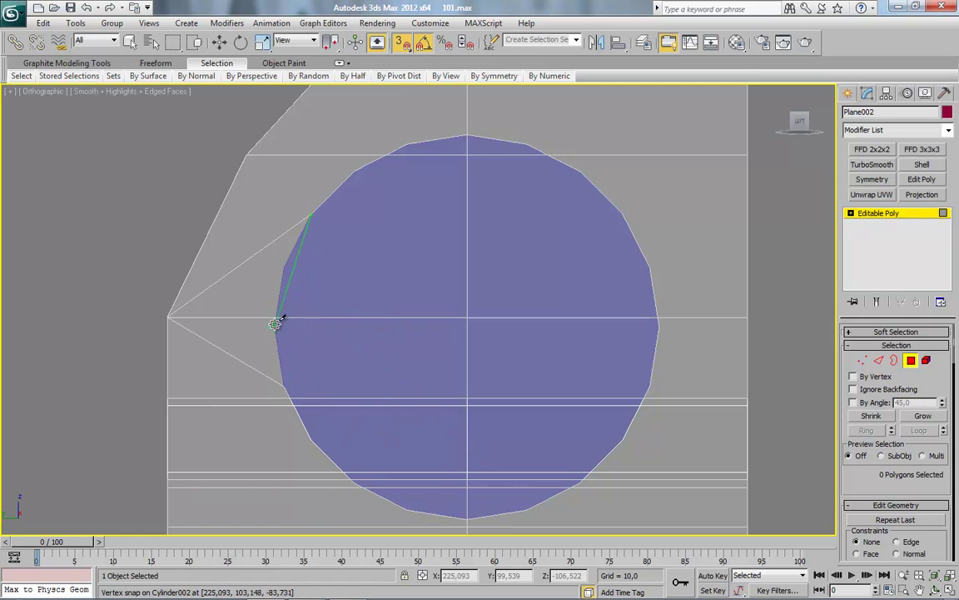
right_click(313, 218)
Zoom in on the disc's lower rim to continue cutting there.
scroll(487, 481, up, 3)
mouse_move(487, 481)
middle_down()
mouse_move(450, 199)
mouse_move(420, 325)
middle_up()
right_click(416, 324)
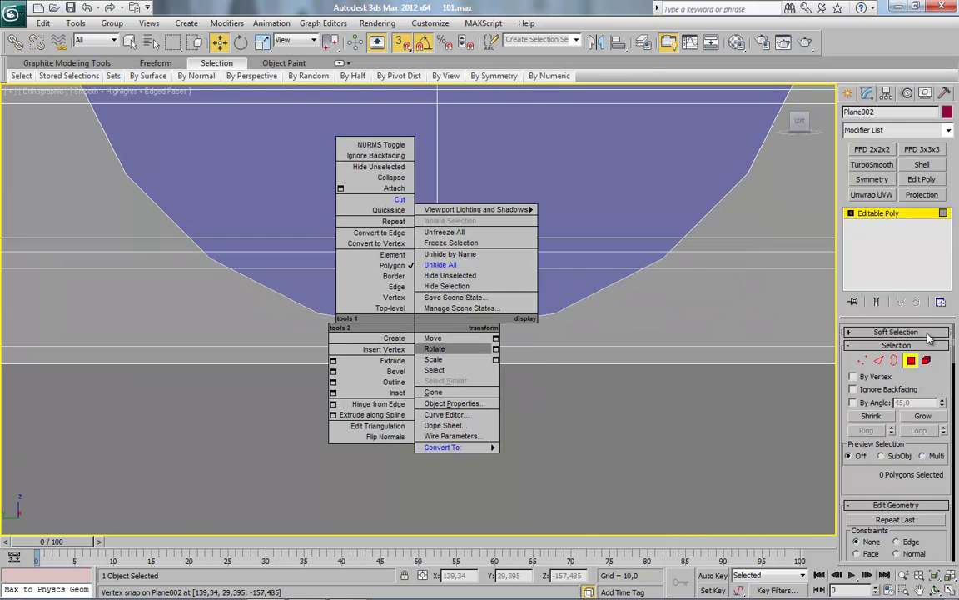
In Vertex mode, target-weld a stray vertex on the hole onto its neighbour.
click(862, 360)
scroll(417, 364, up, 3)
scroll(466, 356, up, 1)
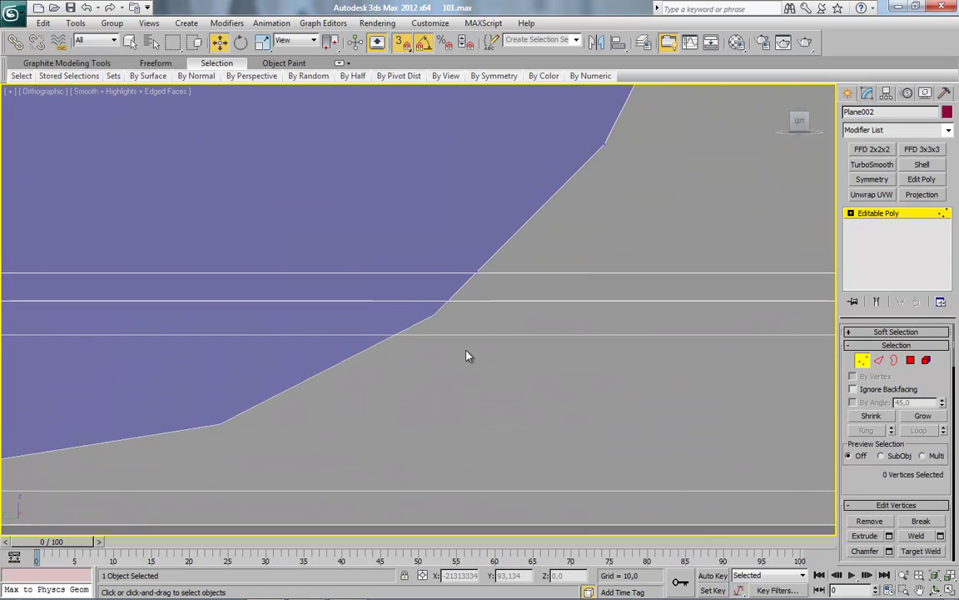
scroll(479, 304, up, 1)
right_click(523, 248)
click(493, 341)
scroll(563, 231, down, 1)
scroll(498, 272, down, 2)
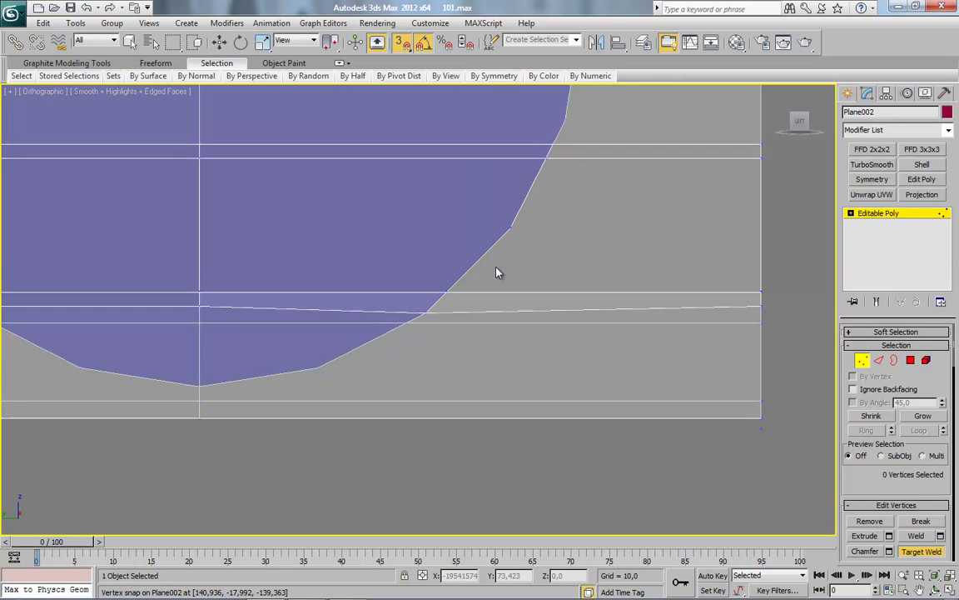
click(427, 314)
Inspect the mesh and weld a pair of overlapping vertices on the hole.
middle_drag(501, 278, 490, 304)
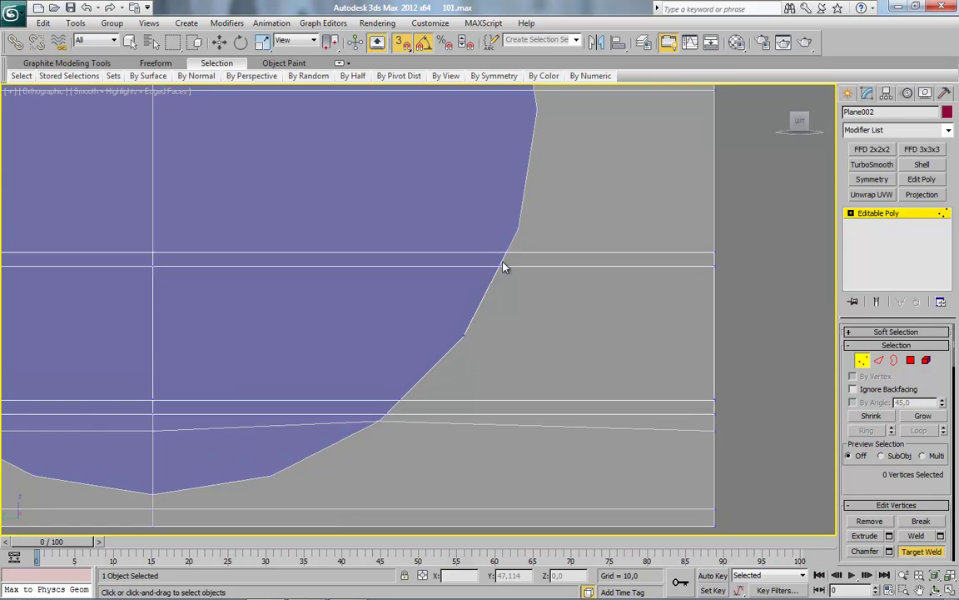
mouse_move(503, 253)
alt+middle_down()
mouse_move(548, 289)
mouse_move(522, 368)
mouse_move(542, 382)
mouse_move(507, 372)
mouse_move(527, 342)
mouse_move(516, 309)
alt+middle_up()
mouse_move(417, 207)
alt+middle_down()
mouse_move(432, 293)
mouse_move(407, 226)
alt+middle_up()
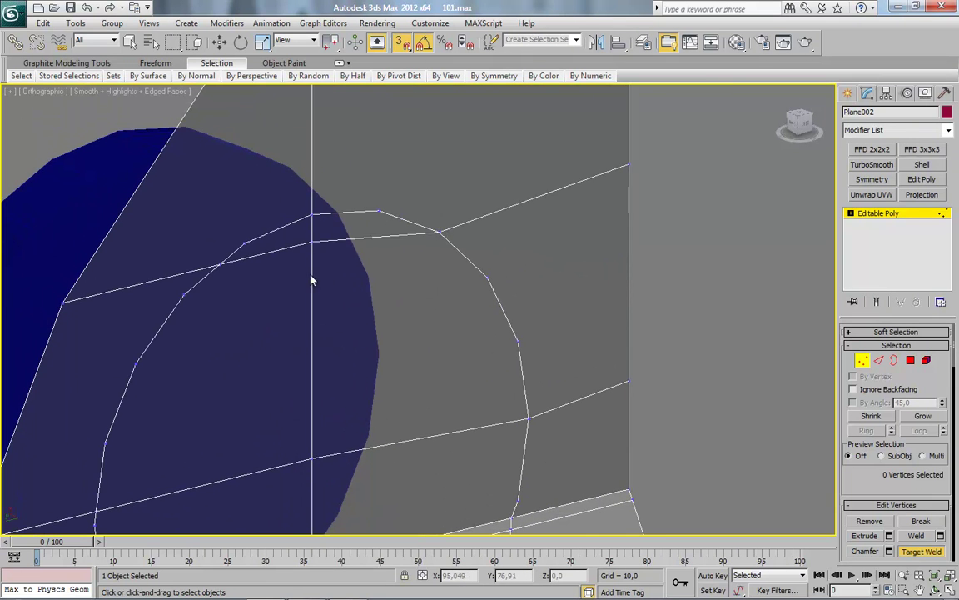
middle_drag(271, 283, 383, 298)
mouse_move(297, 307)
alt+middle_down()
mouse_move(357, 278)
mouse_move(341, 337)
alt+middle_up()
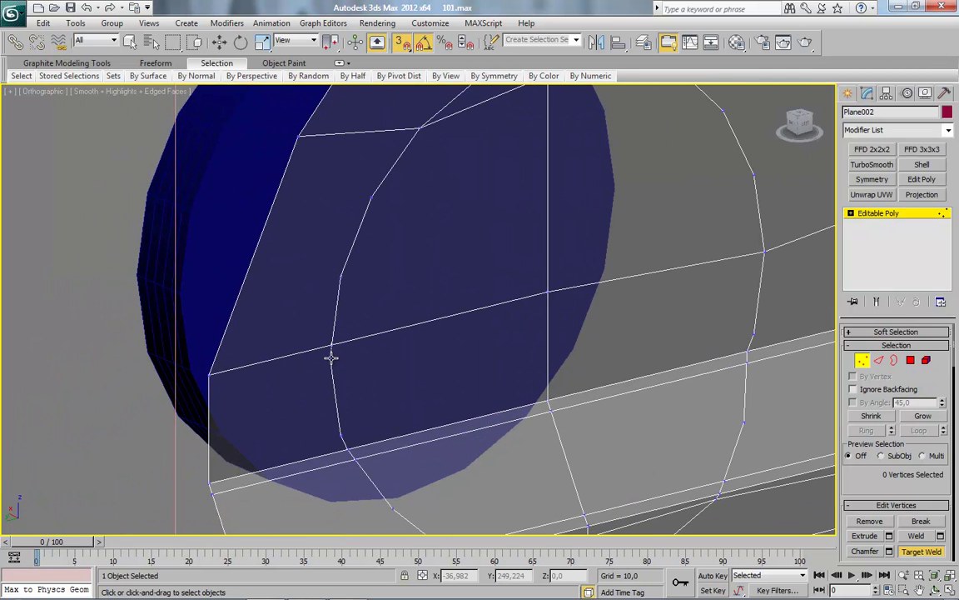
mouse_move(380, 370)
middle_down()
mouse_move(375, 298)
mouse_move(431, 330)
middle_up()
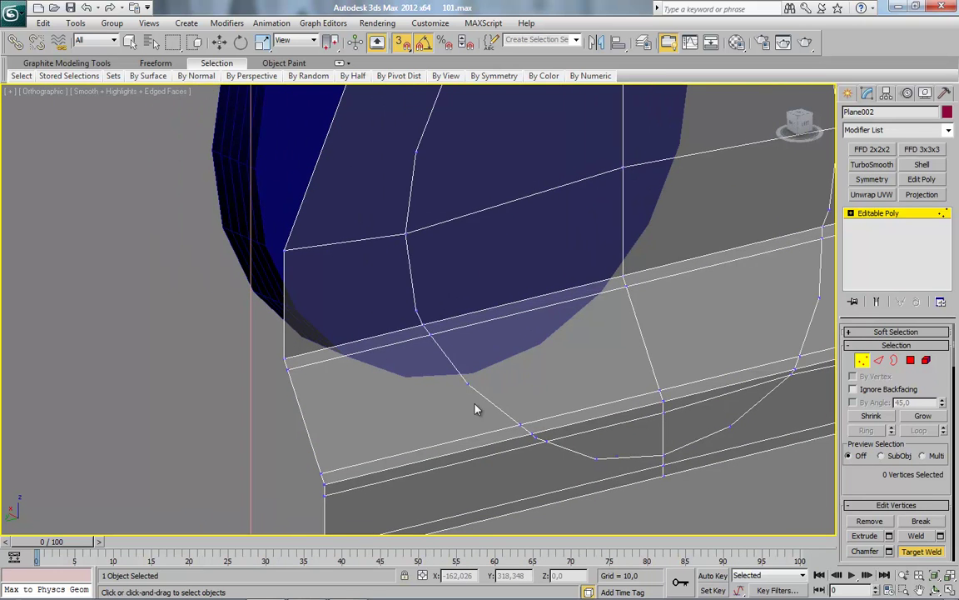
scroll(477, 408, up, 2)
scroll(525, 358, up, 2)
scroll(537, 366, down, 2)
scroll(557, 392, down, 3)
alt+middle_drag(495, 371, 535, 386)
scroll(535, 386, up, 5)
scroll(459, 358, up, 3)
scroll(514, 368, up, 2)
key(w)
click(679, 293)
middle_drag(728, 360, 613, 381)
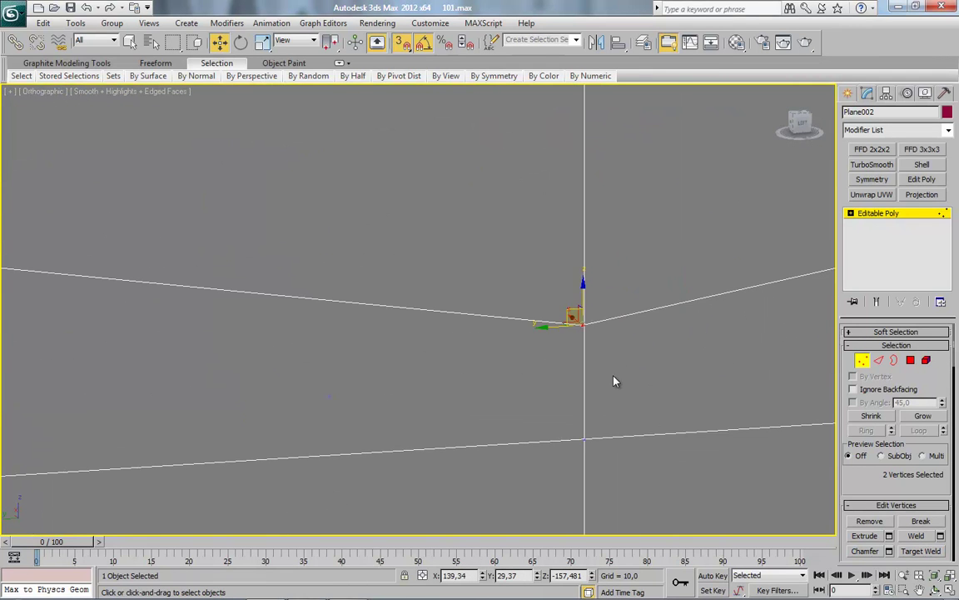
right_click(614, 381)
click(507, 391)
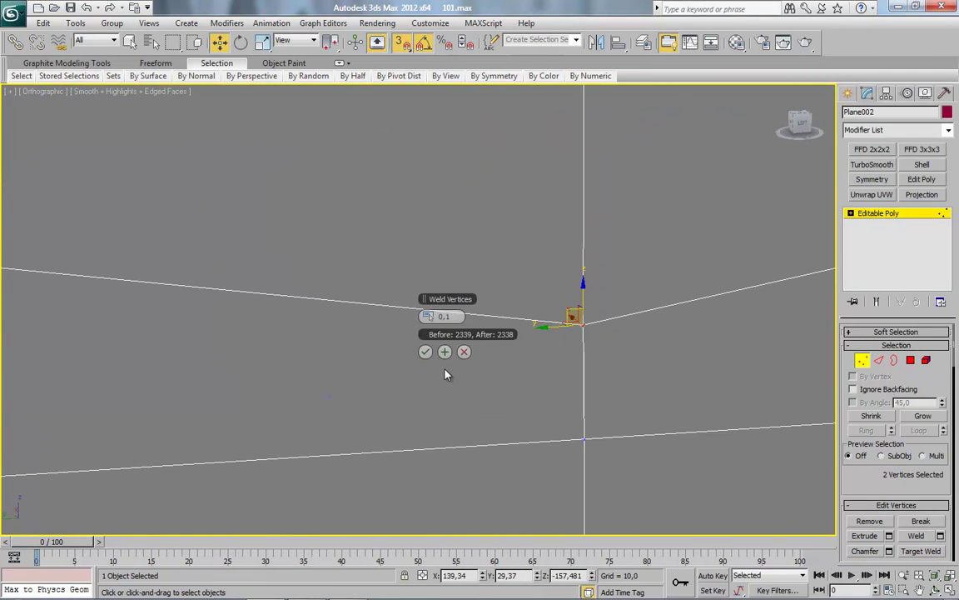
click(426, 351)
Weld the doubled vertex at the top of the mesh.
scroll(466, 250, down, 3)
scroll(437, 283, down, 3)
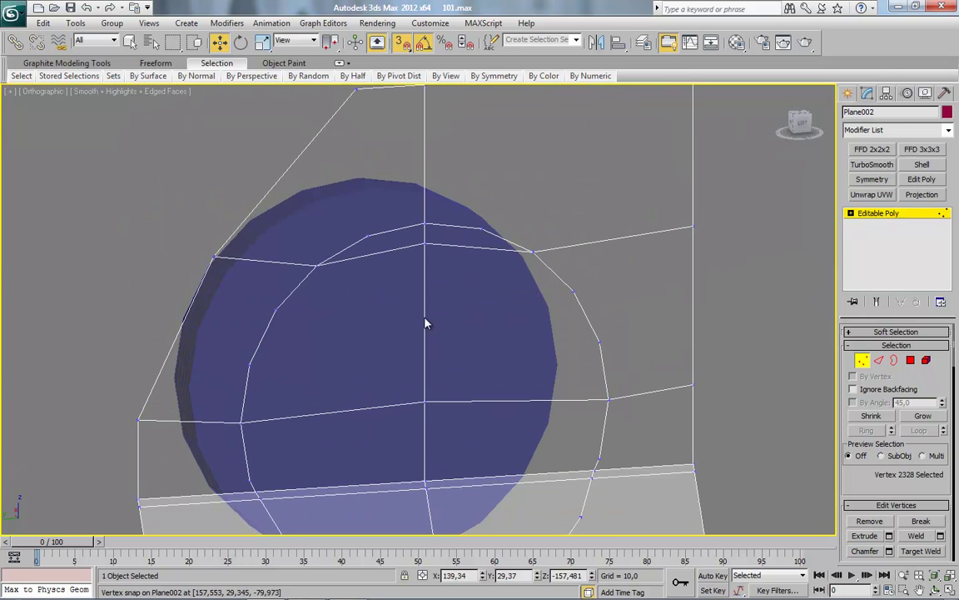
drag(436, 222, 414, 238)
right_click(467, 211)
click(409, 290)
click(425, 352)
In a straight-on view, connect the corner above the hole to the top rim vertex and upper-right corner.
mouse_move(376, 327)
alt+middle_down()
mouse_move(467, 298)
mouse_move(698, 129)
alt+middle_up()
click(799, 125)
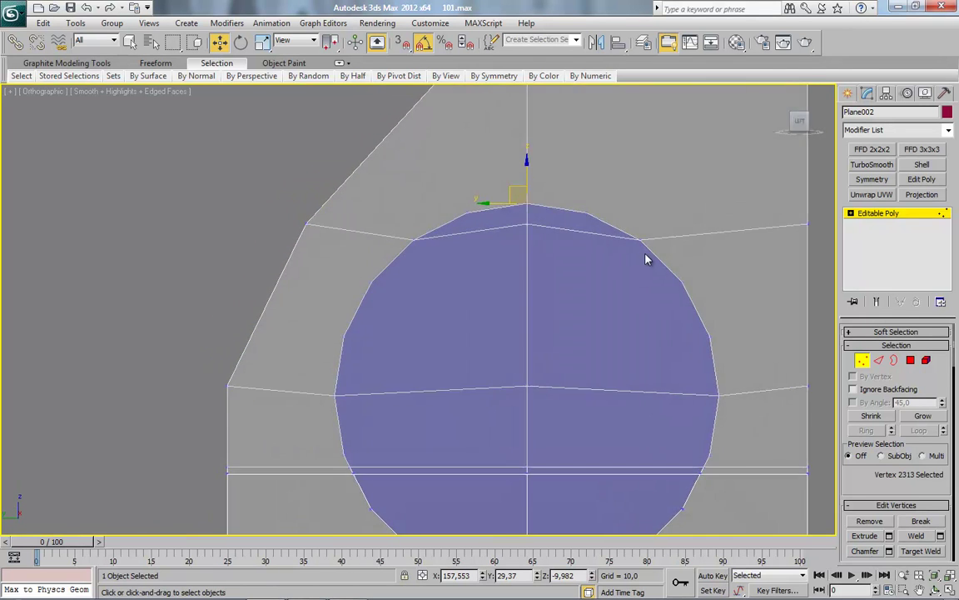
drag(350, 143, 402, 194)
ctrl+click(377, 307)
right_click(417, 260)
click(385, 333)
ctrl+click(716, 156)
right_click(740, 195)
click(701, 233)
Connect the arc vertices to the upper-right corner and the right-edge corner.
middle_drag(664, 381, 619, 237)
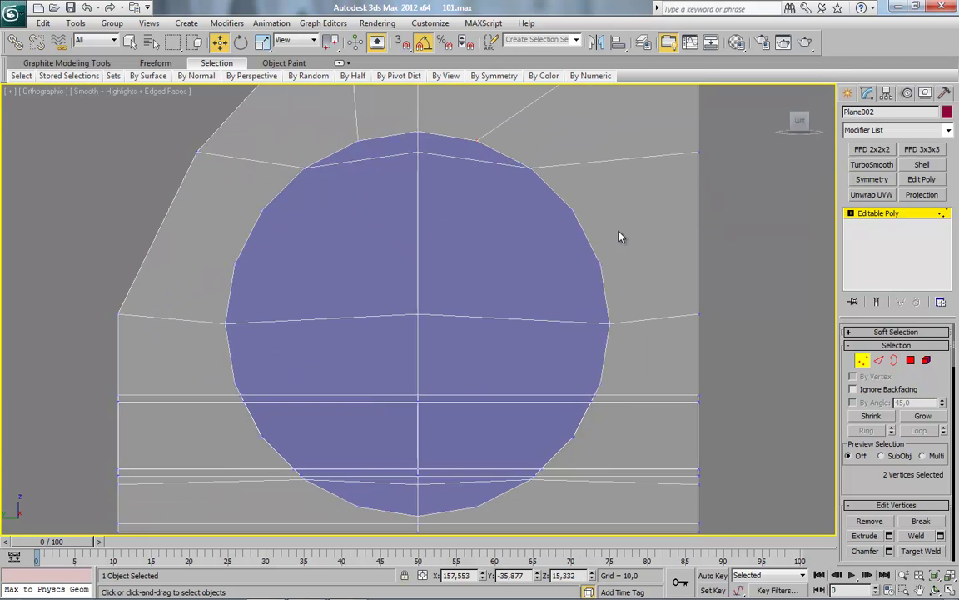
ctrl+click(698, 153)
right_click(723, 246)
click(686, 284)
drag(582, 247, 608, 278)
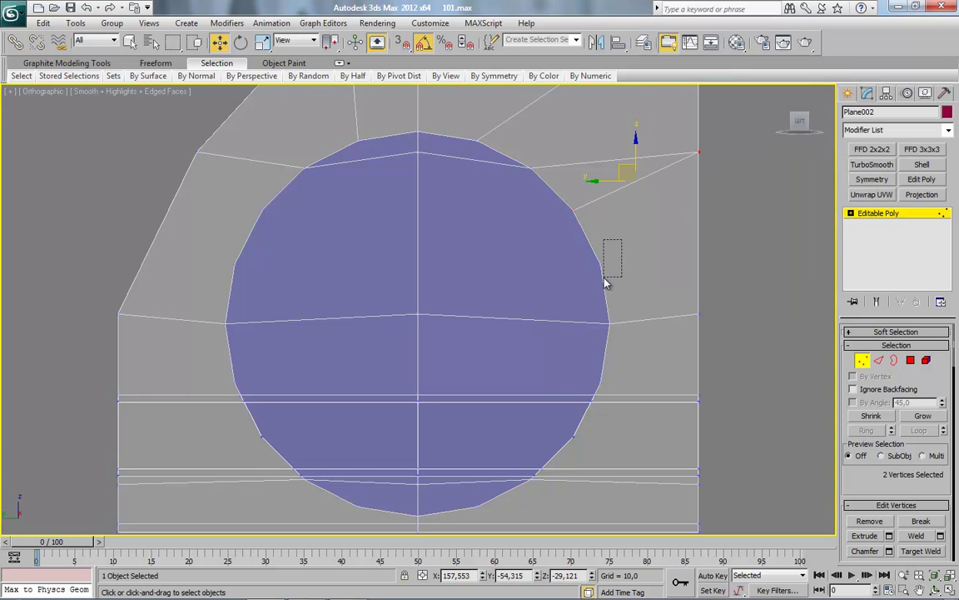
ctrl+click(698, 315)
right_click(737, 325)
click(674, 336)
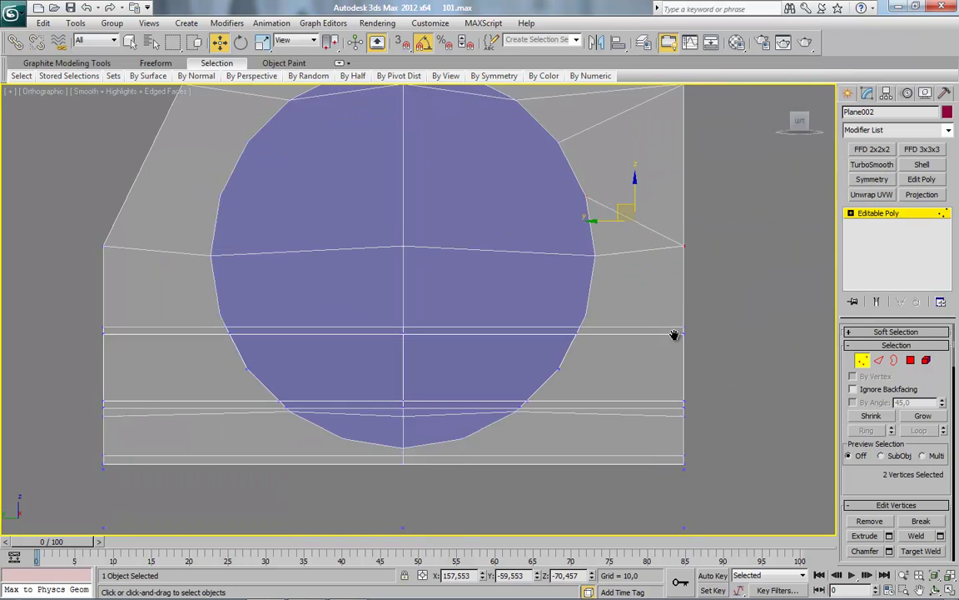
Connect more vertices on the hole's right edge to matching plane-edge vertices.
middle_drag(648, 410, 554, 327)
scroll(555, 326, up, 3)
scroll(653, 349, up, 2)
drag(461, 274, 521, 309)
drag(697, 317, 756, 341)
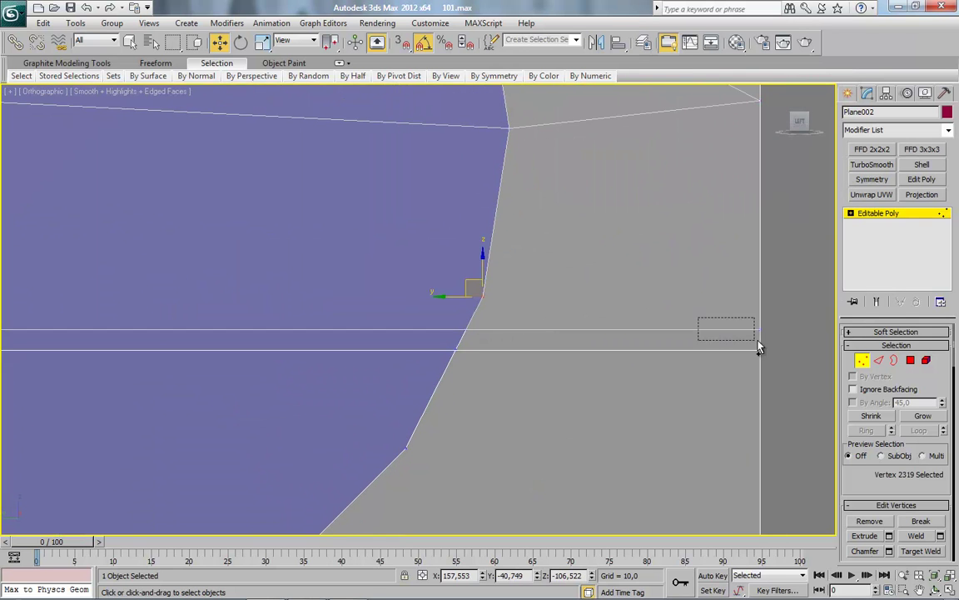
ctrl+click(759, 332)
right_click(775, 295)
click(739, 342)
middle_drag(716, 346, 595, 348)
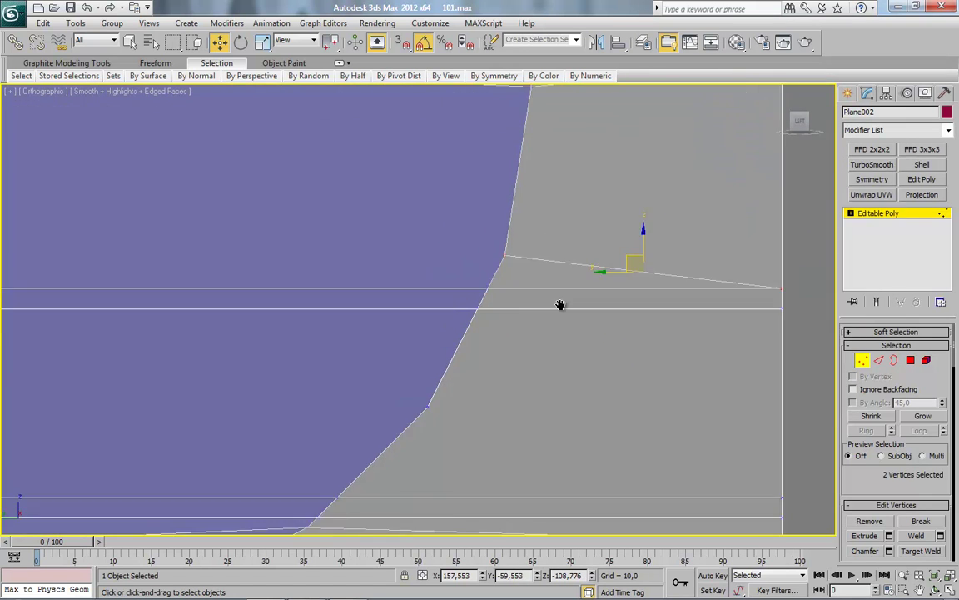
scroll(595, 348, down, 2)
right_click(596, 276)
click(632, 329)
Cut a new edge starting from a rim vertex of the hole.
middle_drag(339, 395, 409, 357)
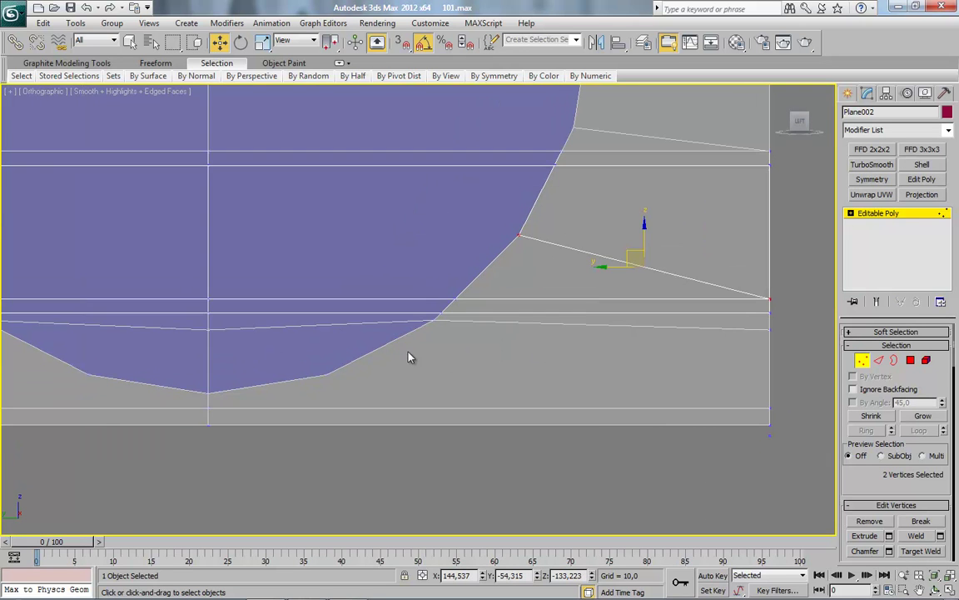
drag(358, 412, 358, 412)
ctrl+click(210, 422)
mouse_move(284, 490)
middle_down()
mouse_move(370, 392)
mouse_move(479, 400)
middle_up()
right_click(552, 428)
click(496, 252)
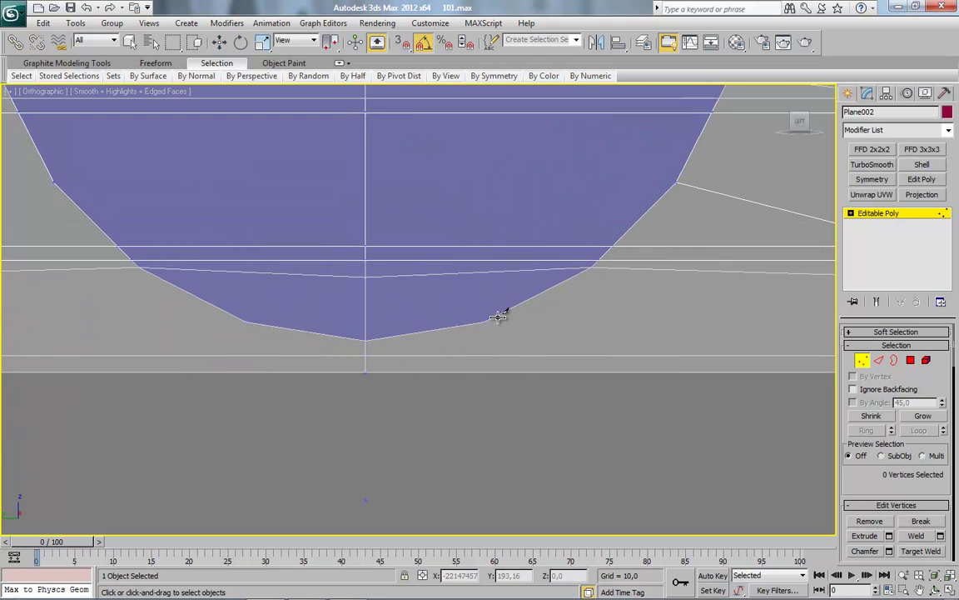
click(483, 322)
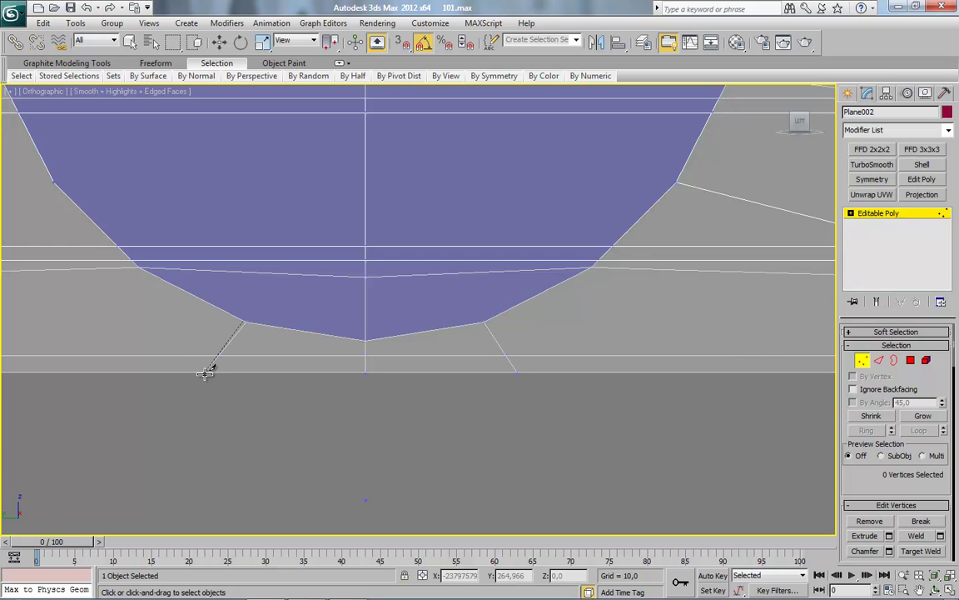
middle_drag(188, 353, 312, 331)
right_click(325, 315)
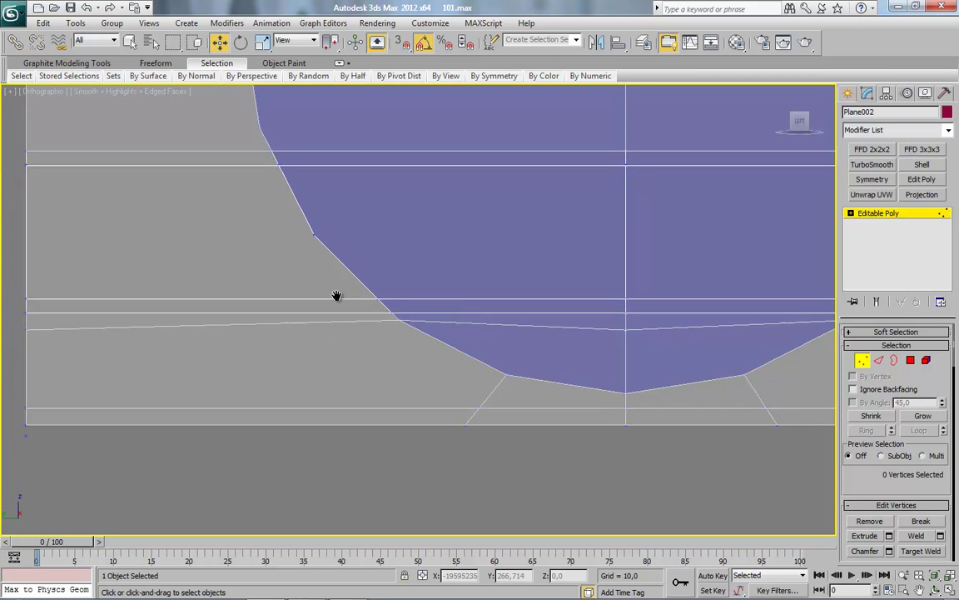
Connect two more rim vertices to their matching vertices on the plane's edge.
middle_drag(336, 297, 502, 321)
drag(521, 307, 561, 322)
ctrl+click(266, 385)
right_click(392, 336)
click(353, 375)
middle_drag(387, 271, 394, 412)
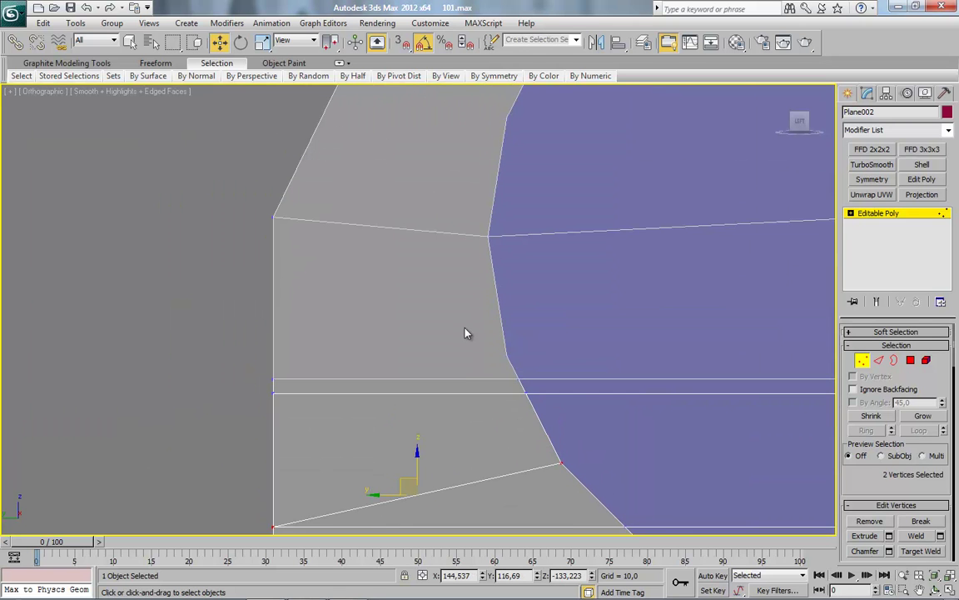
drag(469, 337, 533, 380)
ctrl+click(273, 380)
right_click(345, 385)
click(320, 437)
Connect the next corner vertex to the rim and select the following vertex pair.
middle_drag(459, 166, 405, 269)
scroll(494, 205, down, 2)
middle_drag(495, 205, 424, 255)
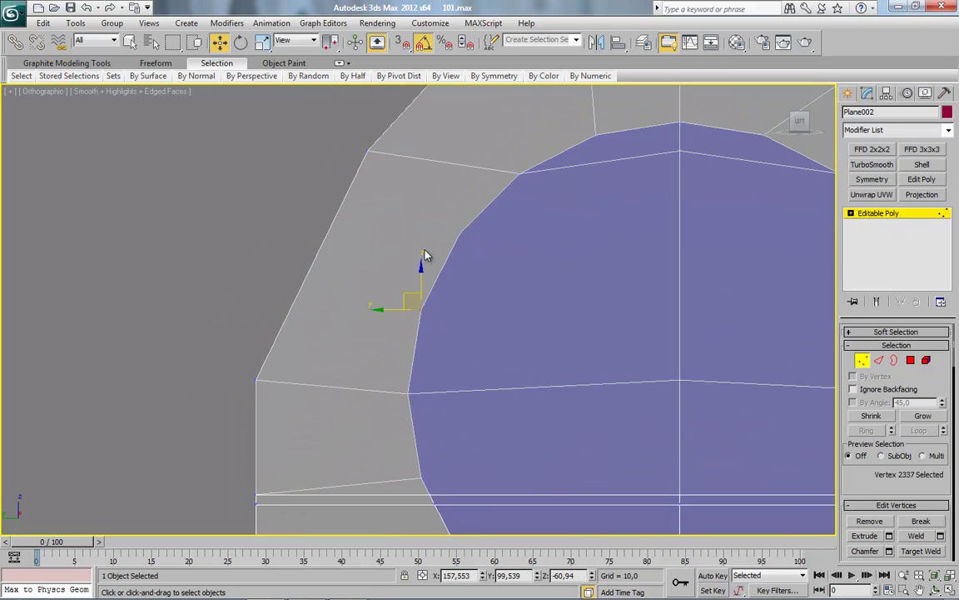
ctrl+click(256, 380)
right_click(407, 302)
click(333, 355)
drag(463, 240, 360, 145)
right_click(416, 174)
scroll(597, 221, down, 2)
scroll(406, 301, down, 2)
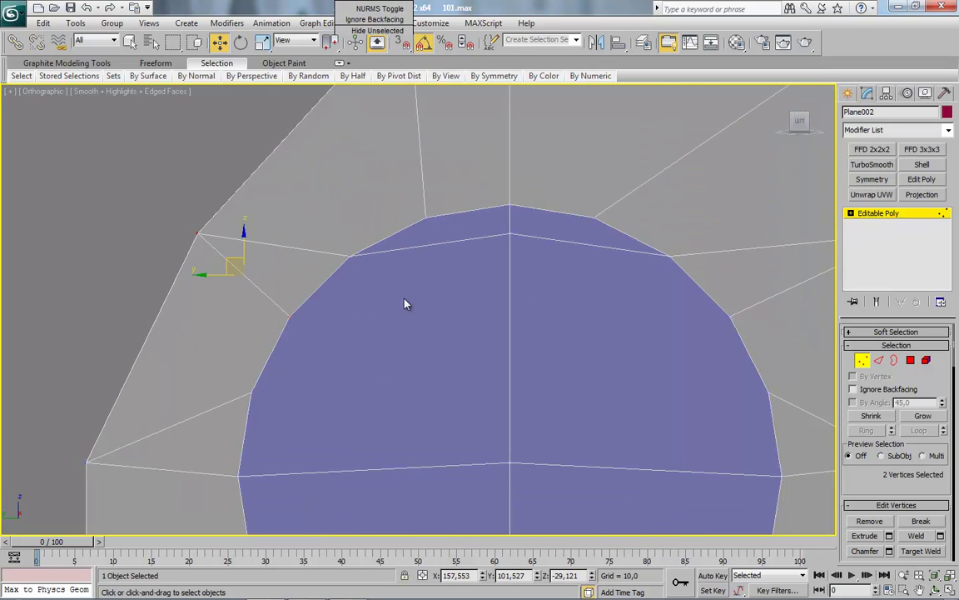
scroll(518, 427, down, 2)
scroll(518, 427, up, 4)
Select every face filling the lens circle in Polygon mode and delete them.
click(910, 360)
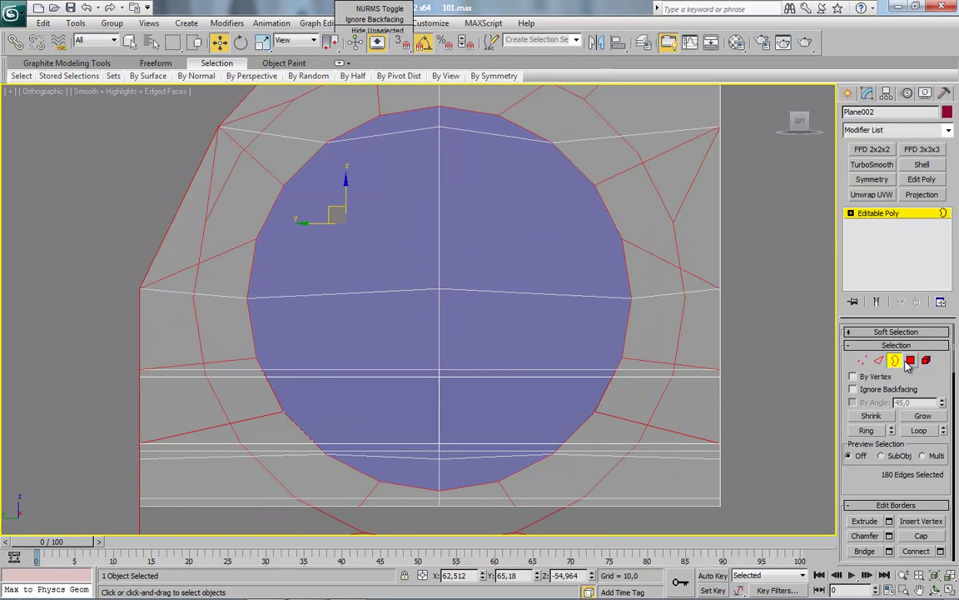
drag(541, 278, 488, 132)
ctrl+click(433, 125)
ctrl+click(428, 154)
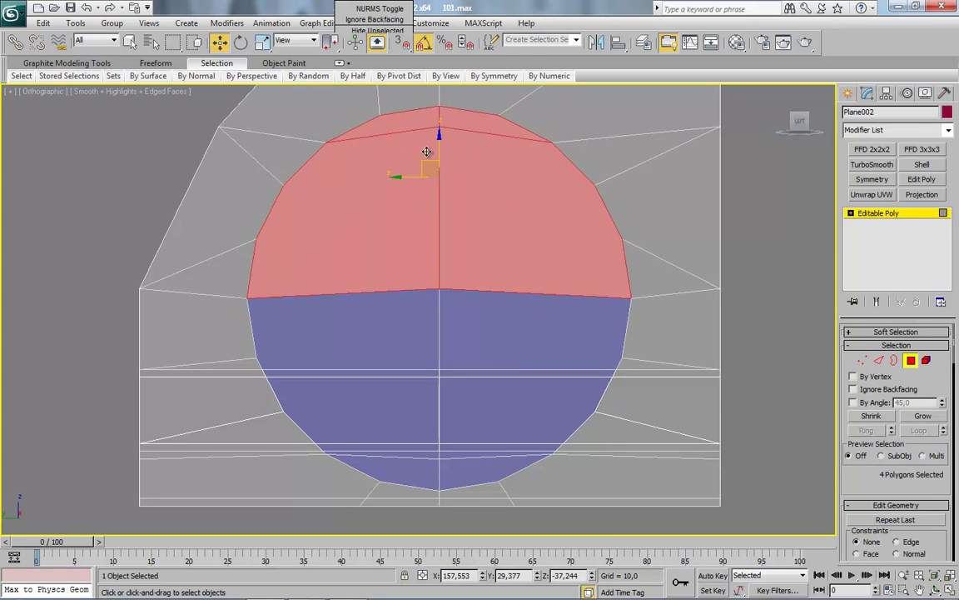
ctrl+click(429, 283)
ctrl+click(450, 308)
ctrl+click(450, 372)
ctrl+click(431, 392)
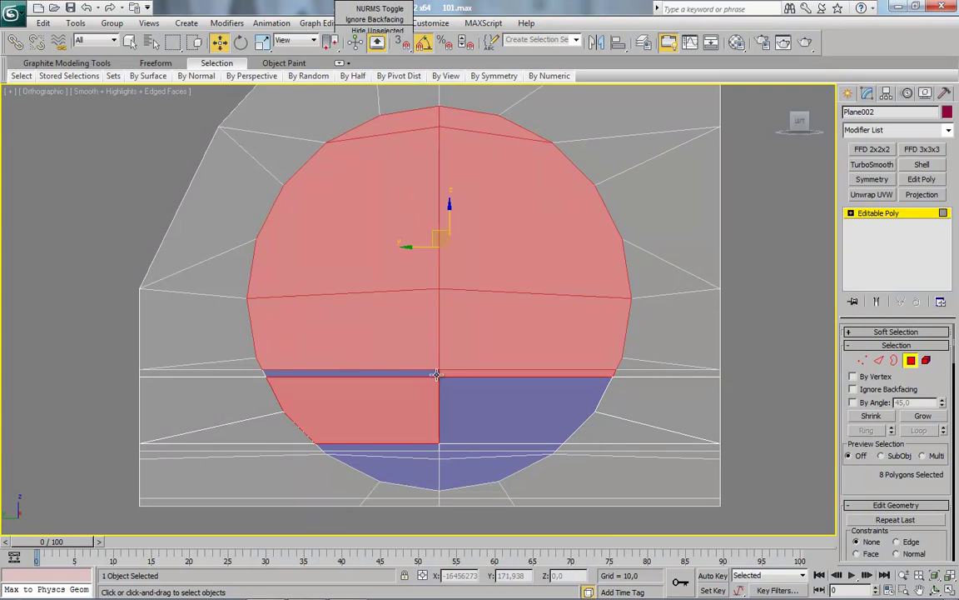
ctrl+click(436, 374)
ctrl+click(383, 456)
ctrl+click(450, 473)
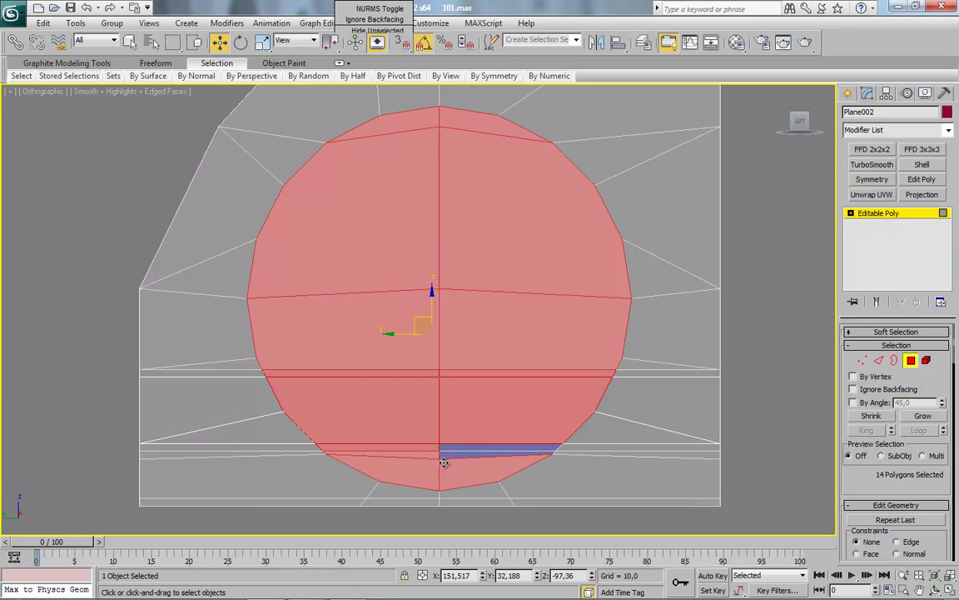
ctrl+click(450, 448)
key(4)
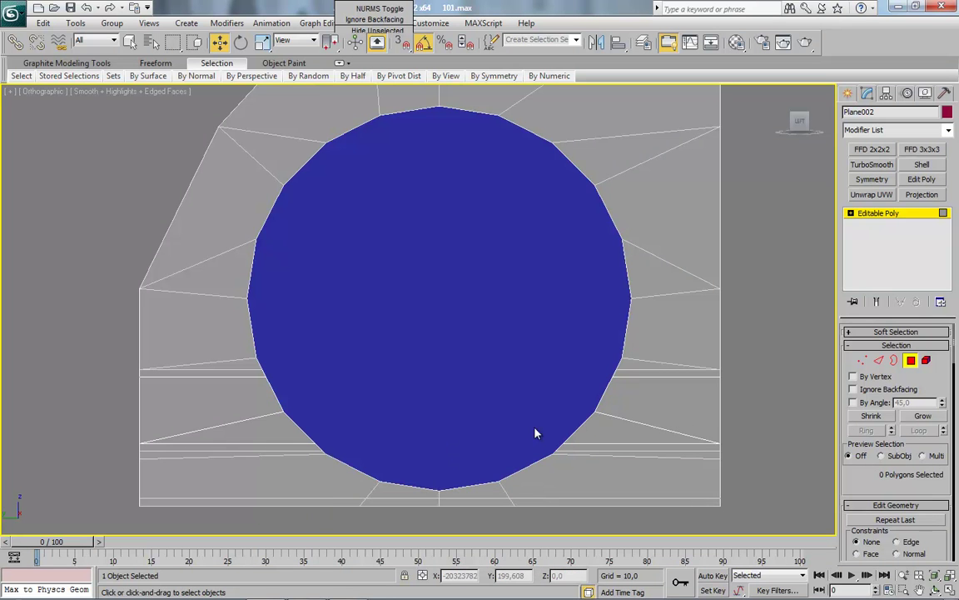
Save the scene from the Application menu.
scroll(577, 388, down, 1)
scroll(549, 355, down, 3)
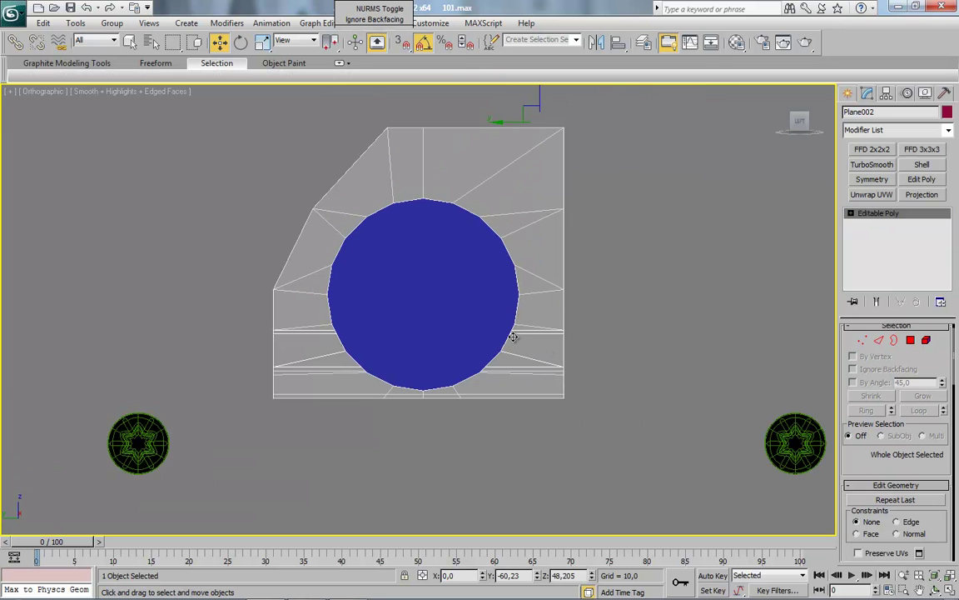
click(12, 13)
click(47, 131)
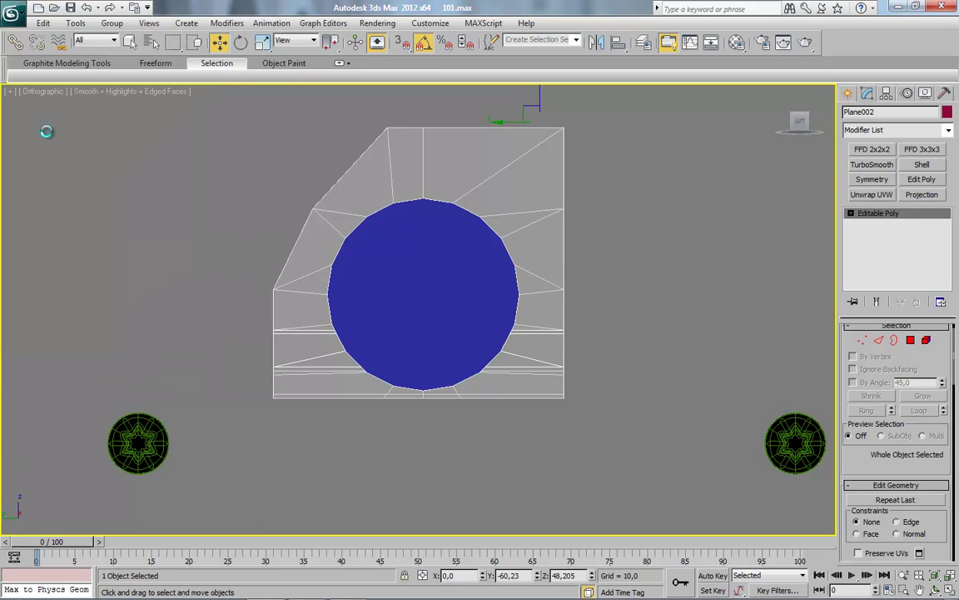
mouse_move(313, 310)
alt+middle_down()
mouse_move(484, 395)
mouse_move(522, 403)
alt+middle_up()
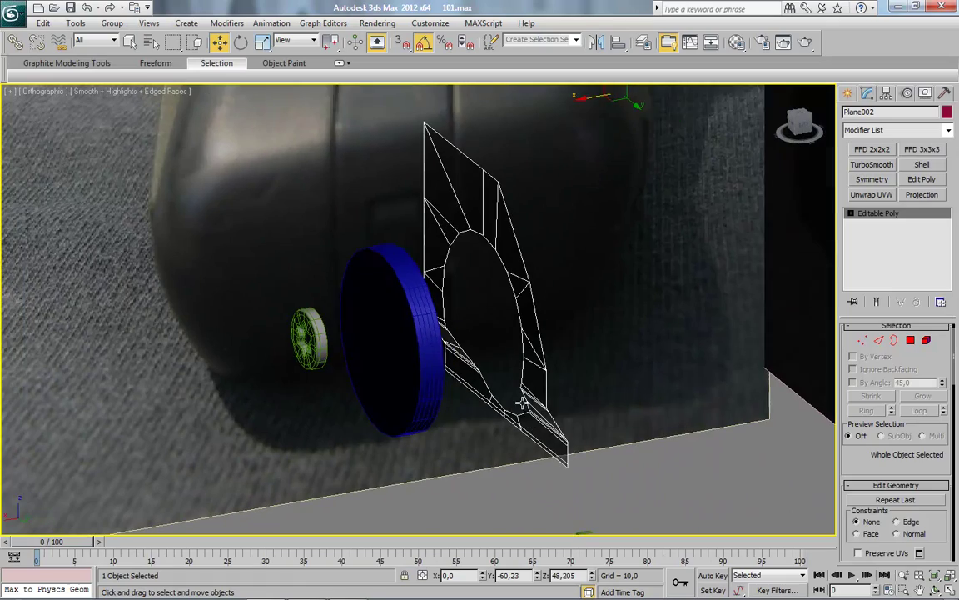
Hide the blue lens cylinder.
click(913, 342)
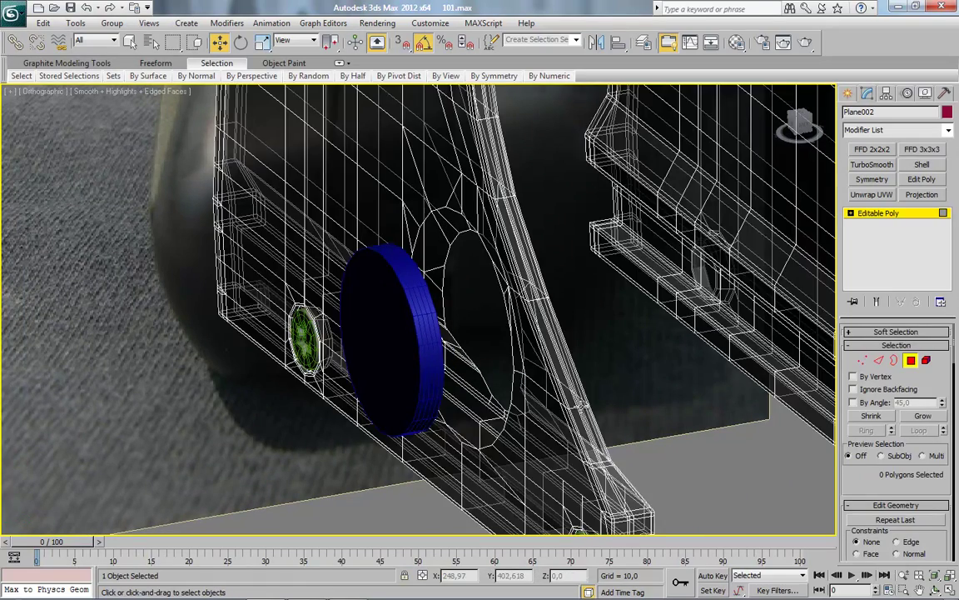
alt+middle_drag(466, 333, 439, 322)
click(439, 322)
right_click(386, 339)
click(421, 302)
Select both border loops of the hole in Plane002 and chamfer them by about 4.3.
click(432, 315)
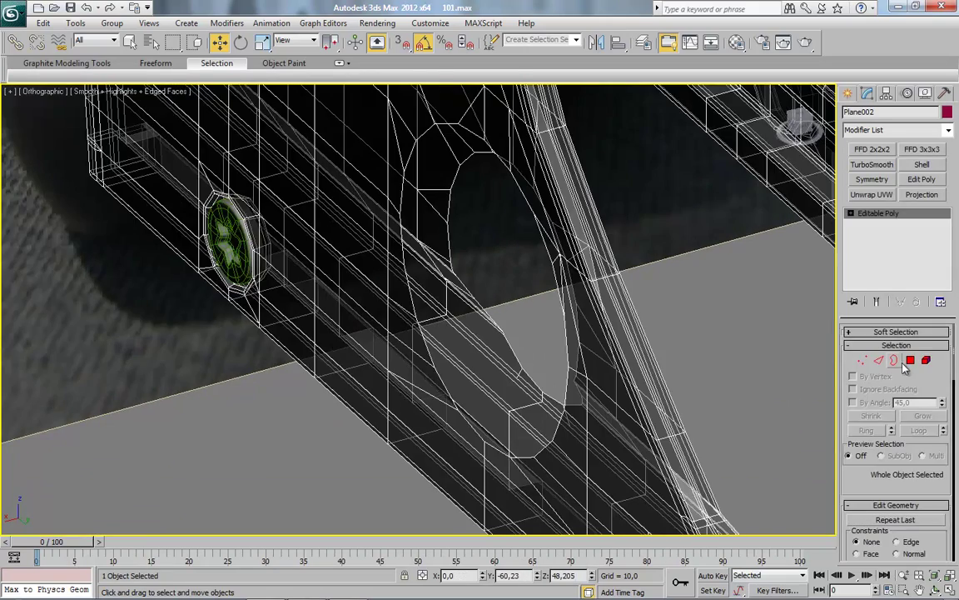
click(893, 360)
scroll(436, 321, up, 3)
click(469, 286)
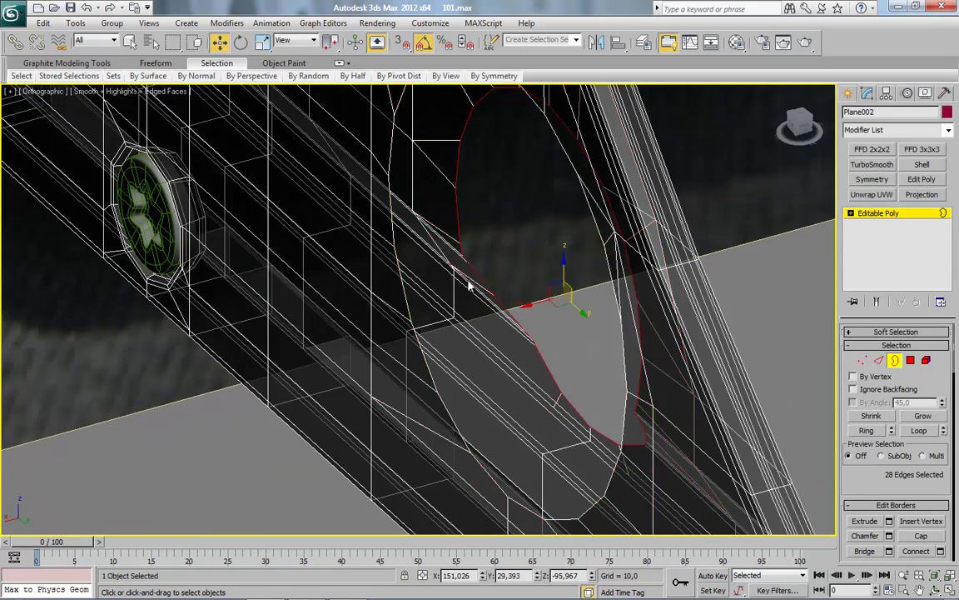
alt+middle_drag(468, 285, 603, 344)
ctrl+click(676, 275)
alt+middle_drag(543, 350, 670, 349)
right_click(483, 242)
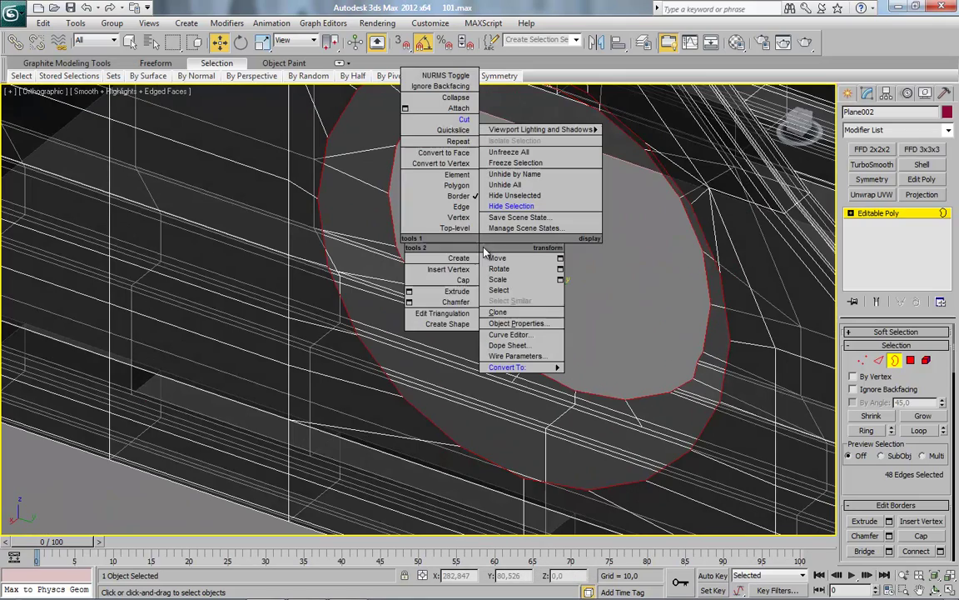
click(409, 303)
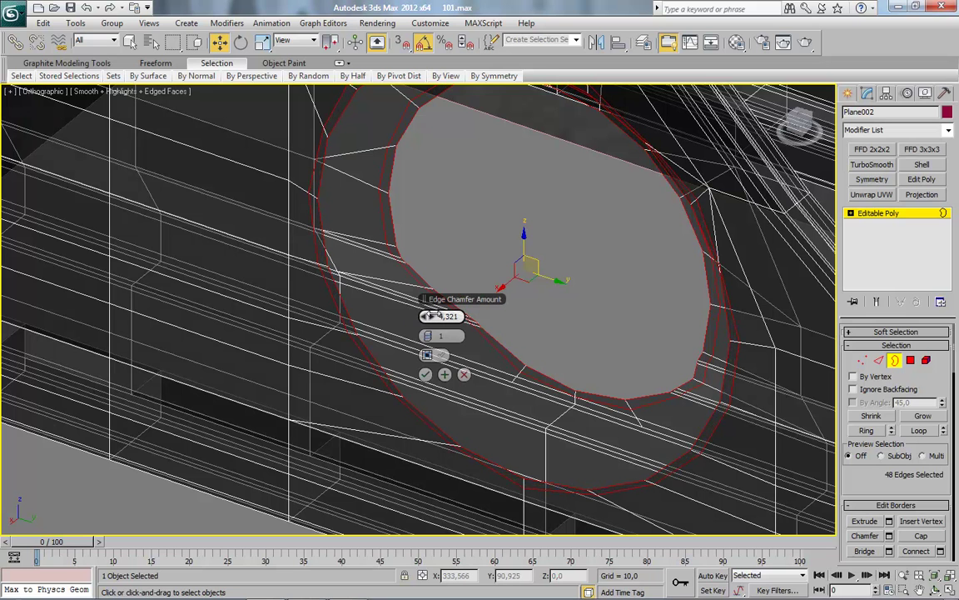
click(425, 374)
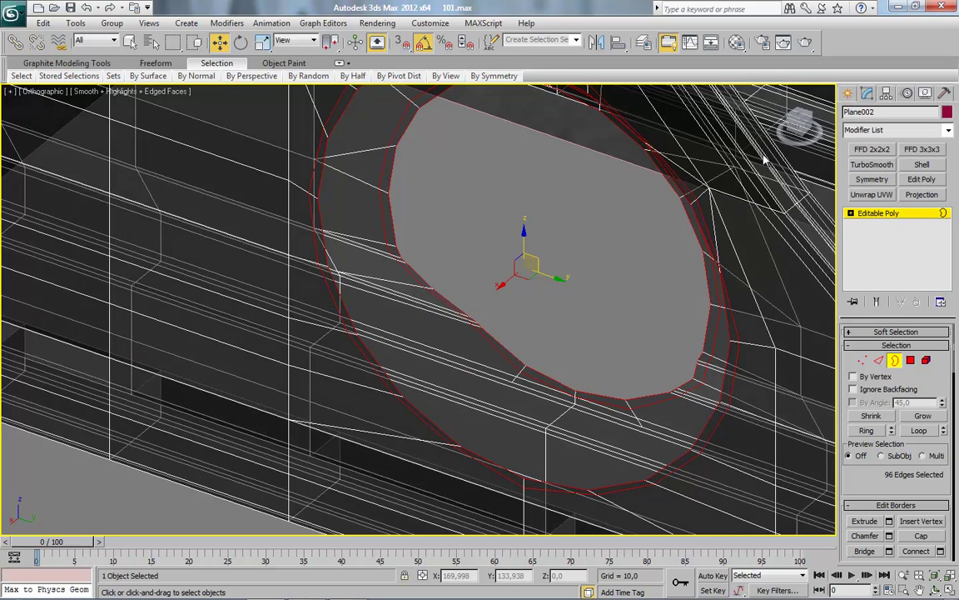
click(798, 123)
scroll(716, 283, down, 3)
In Vertex mode, select rim vertices around the lens hole and nudge them to straighten the chamfer edges.
scroll(689, 345, down, 2)
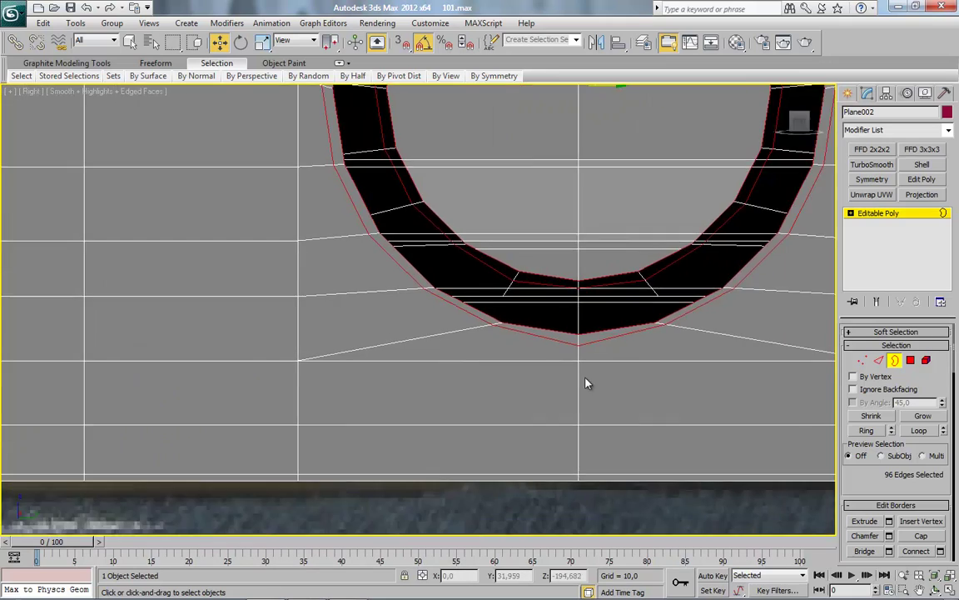
scroll(587, 383, up, 5)
scroll(683, 335, up, 2)
key(1)
click(442, 335)
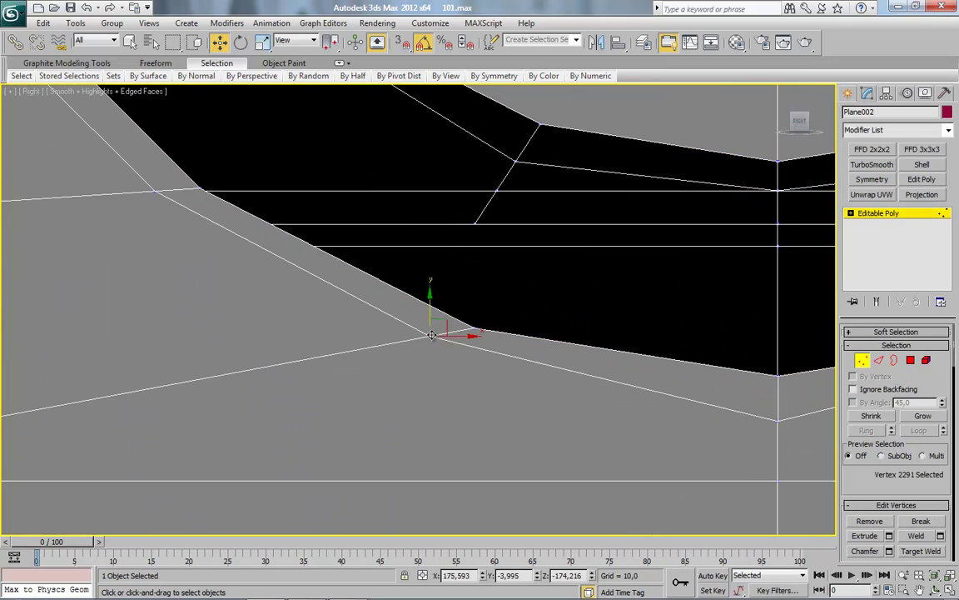
middle_drag(744, 421, 537, 408)
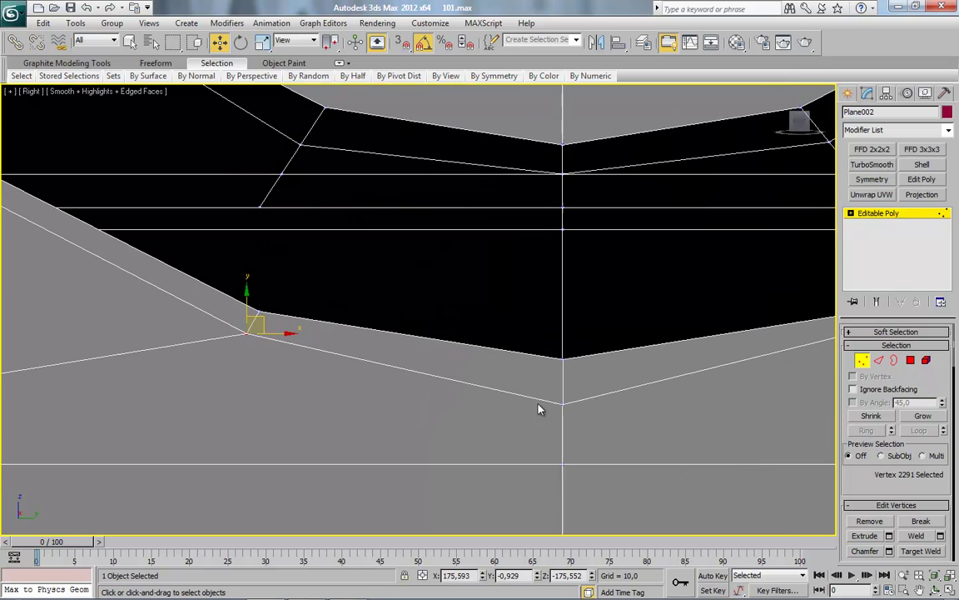
click(562, 405)
middle_drag(691, 353, 525, 363)
click(515, 363)
drag(516, 364, 505, 370)
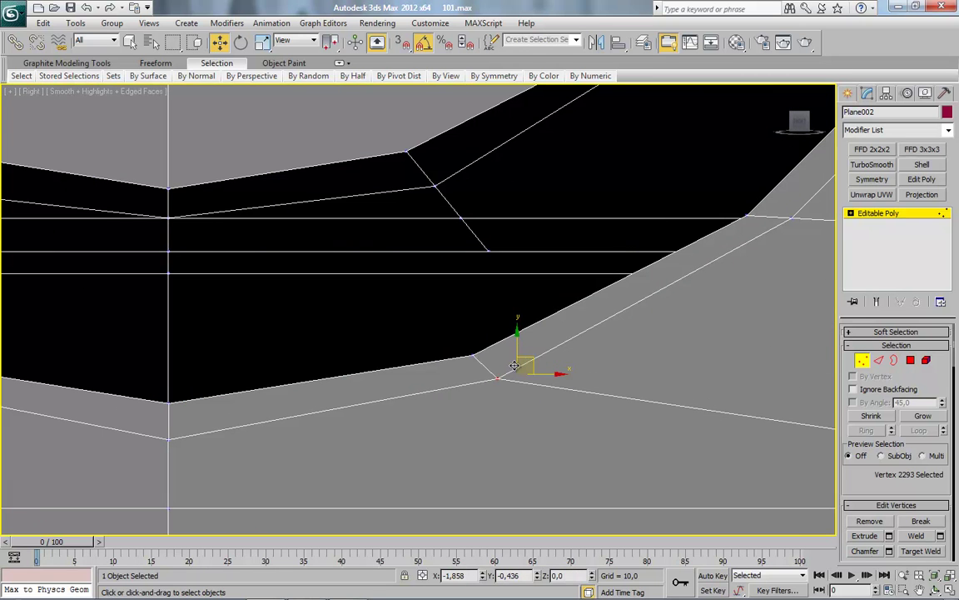
middle_drag(505, 370, 168, 486)
click(451, 347)
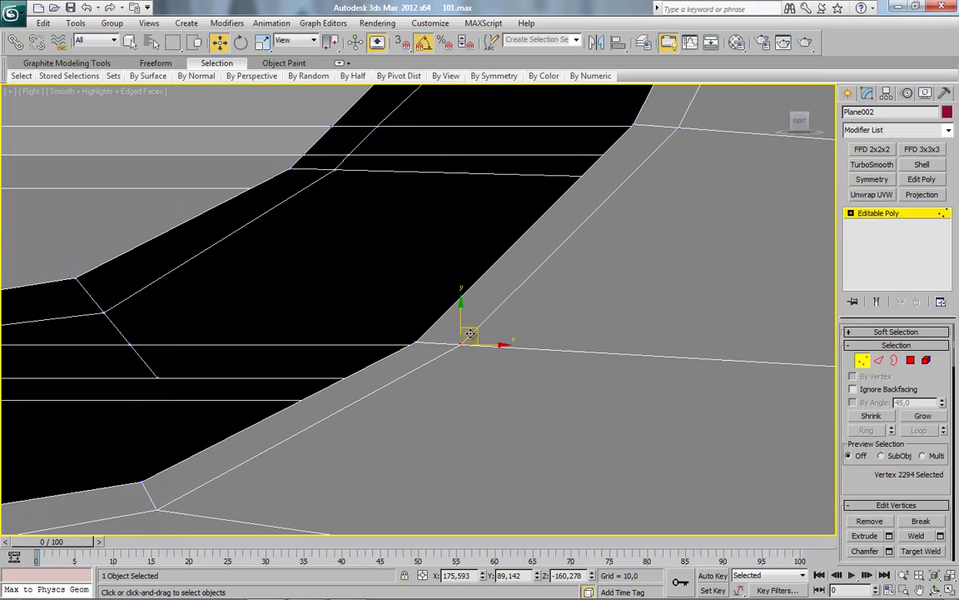
drag(451, 347, 458, 392)
middle_drag(458, 391, 495, 356)
click(529, 344)
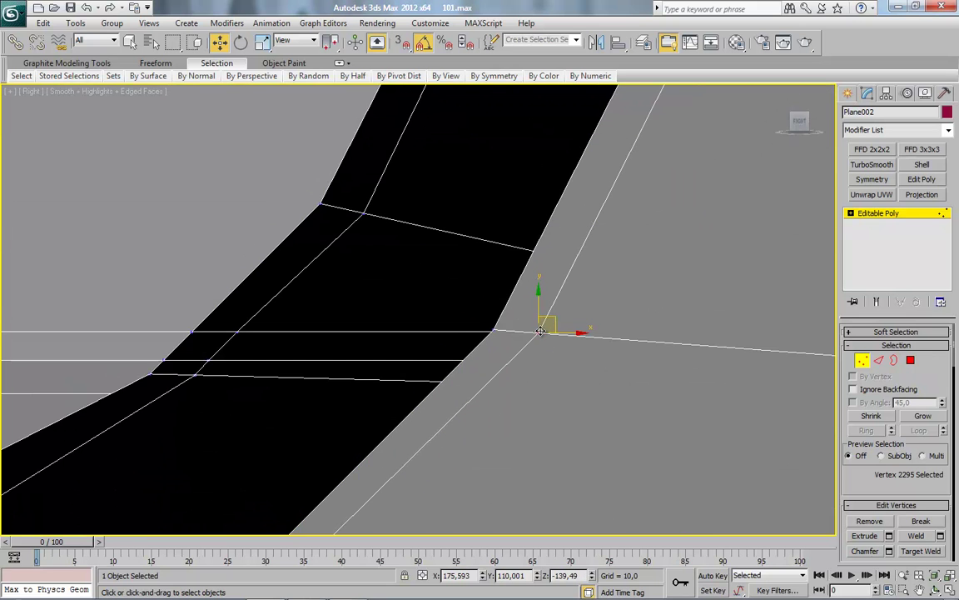
Select and nudge more vertices around the hole's rim, orbiting to check the ring.
scroll(574, 235, down, 3)
scroll(541, 208, down, 2)
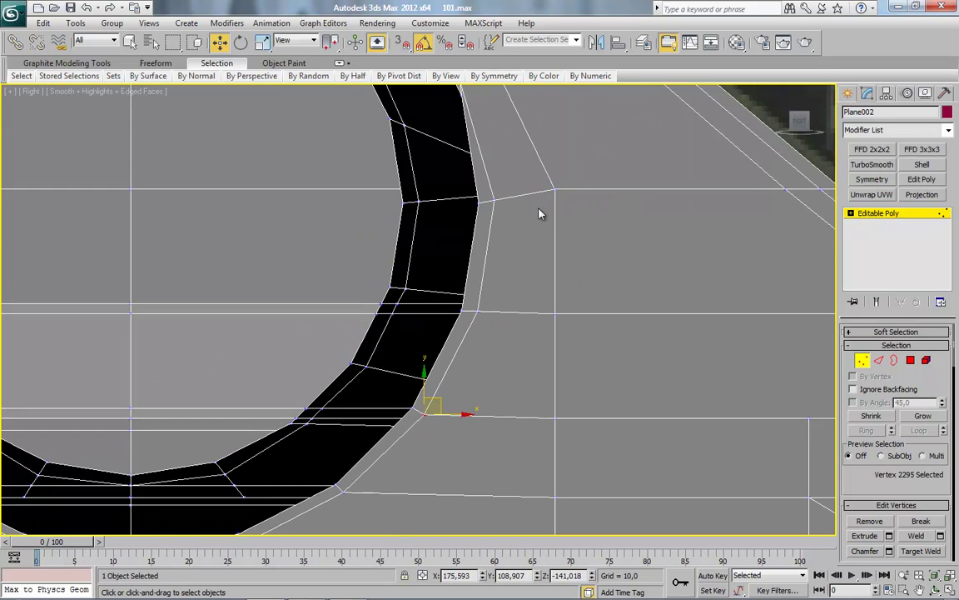
scroll(497, 370, up, 4)
click(497, 369)
mouse_move(532, 106)
middle_down()
mouse_move(520, 237)
mouse_move(485, 229)
middle_up()
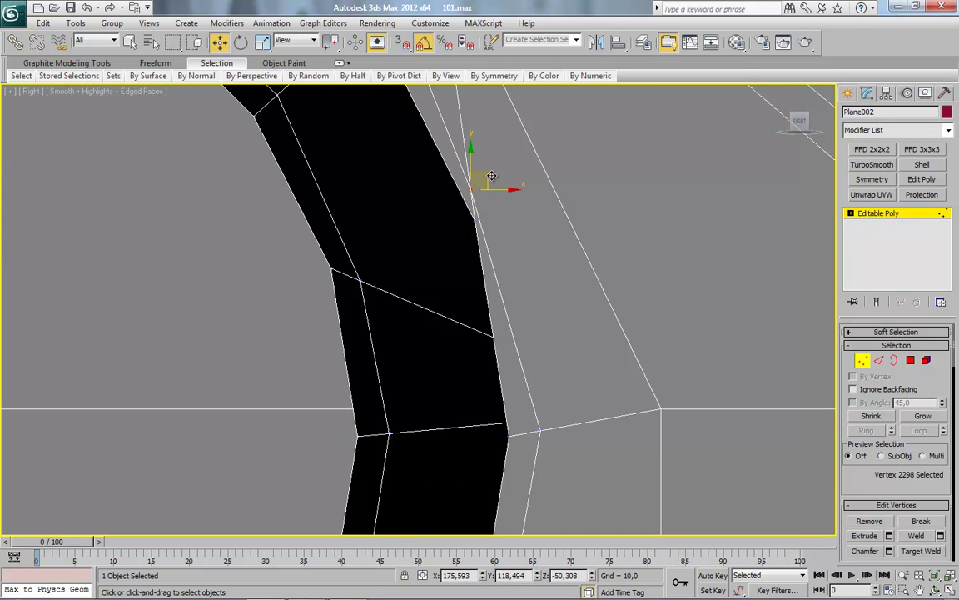
middle_drag(435, 150, 468, 302)
click(348, 178)
middle_drag(275, 237, 419, 290)
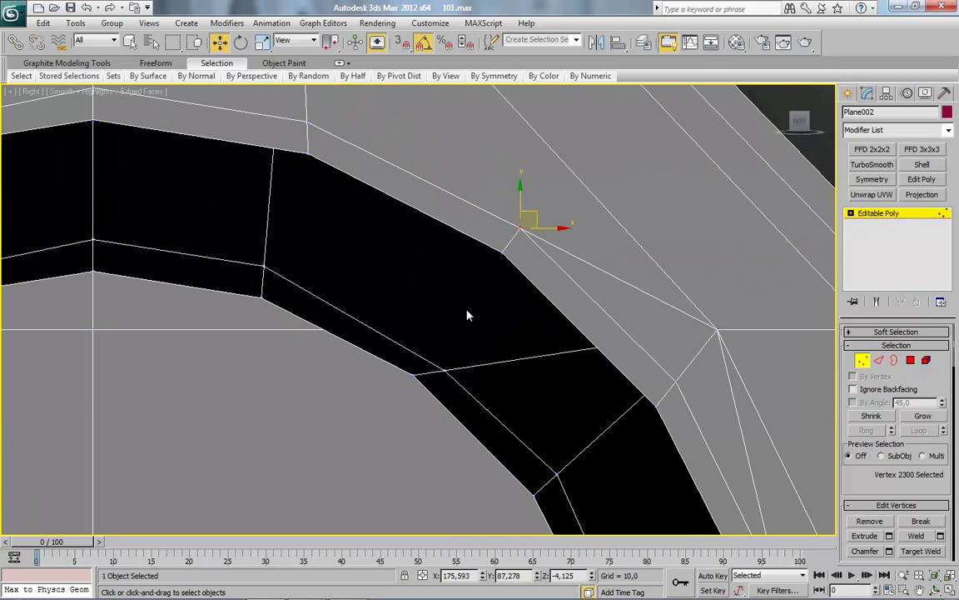
scroll(471, 308, down, 3)
middle_drag(475, 302, 387, 435)
scroll(424, 358, up, 3)
drag(465, 278, 451, 273)
mouse_move(358, 358)
middle_down()
mouse_move(439, 337)
mouse_move(383, 345)
mouse_move(327, 270)
middle_up()
click(362, 296)
mouse_move(369, 443)
middle_down()
mouse_move(421, 276)
mouse_move(397, 349)
mouse_move(368, 311)
middle_up()
click(382, 283)
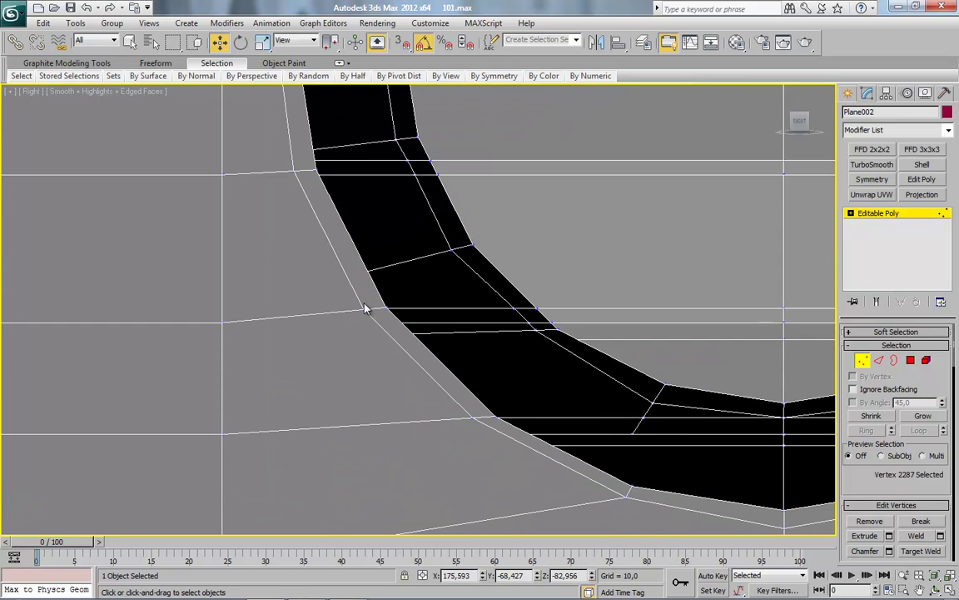
click(478, 423)
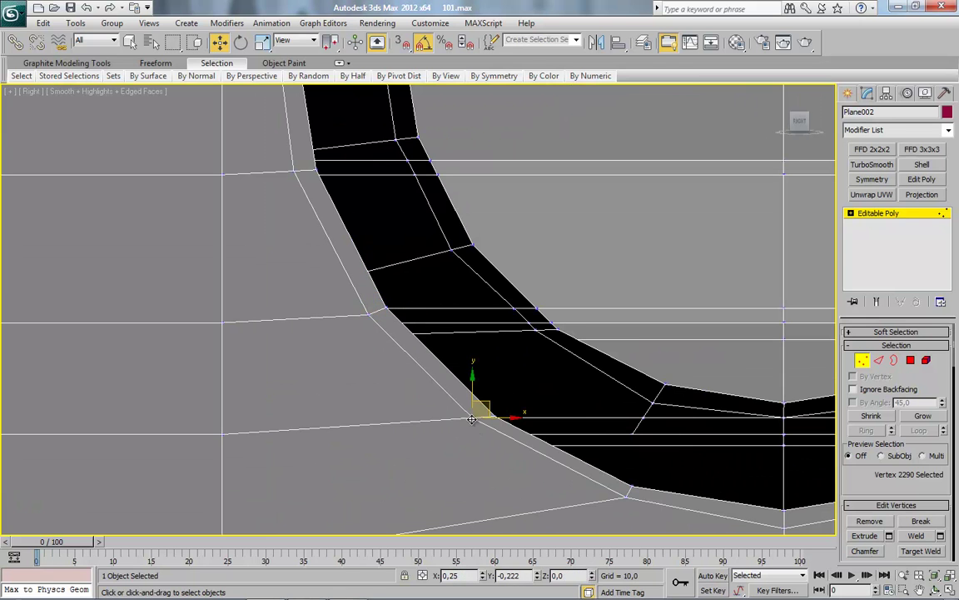
scroll(398, 382, down, 3)
scroll(535, 407, down, 1)
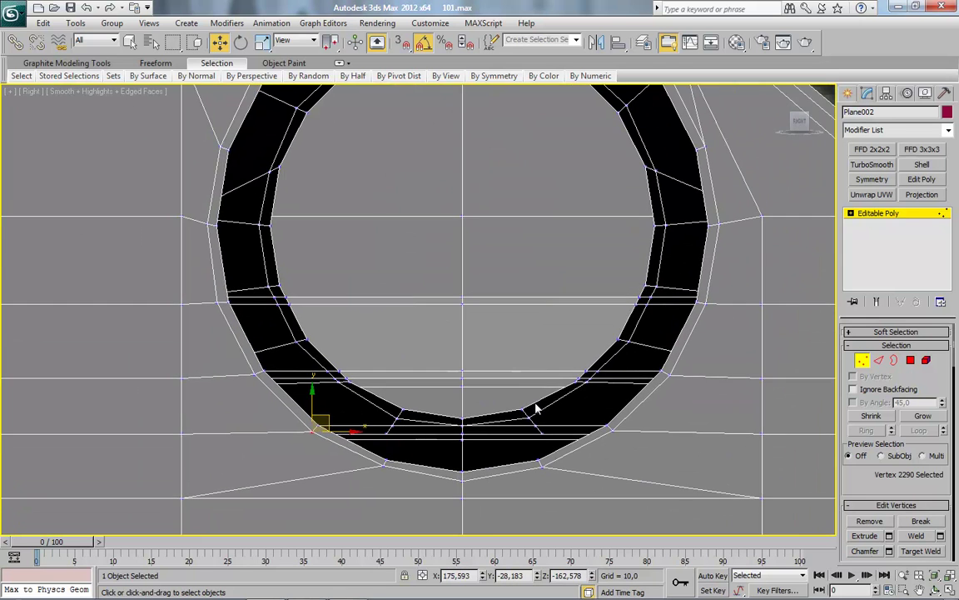
mouse_move(645, 368)
alt+middle_down()
mouse_move(431, 387)
mouse_move(450, 391)
mouse_move(418, 282)
mouse_move(481, 328)
alt+middle_up()
click(443, 248)
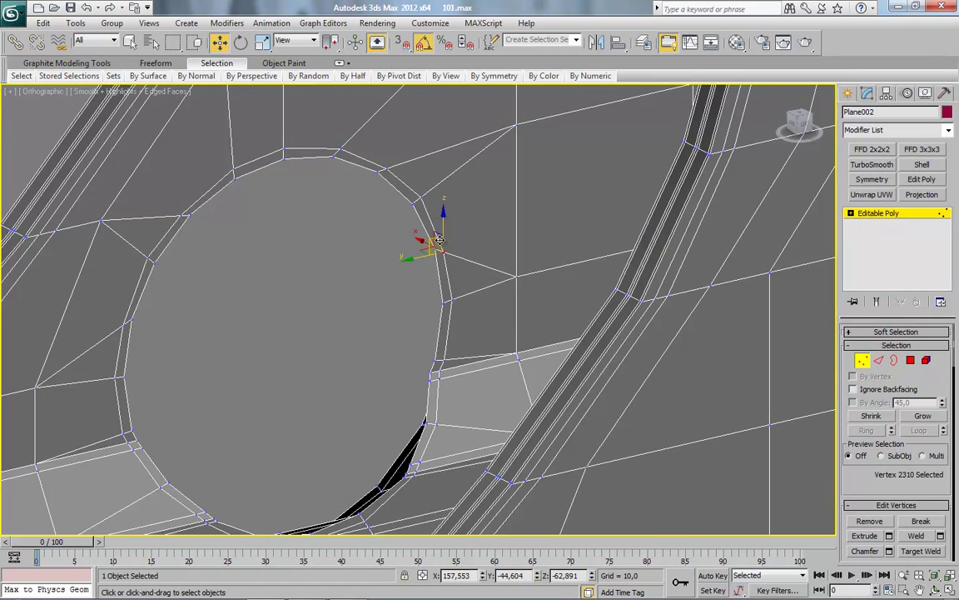
alt+middle_drag(429, 256, 427, 247)
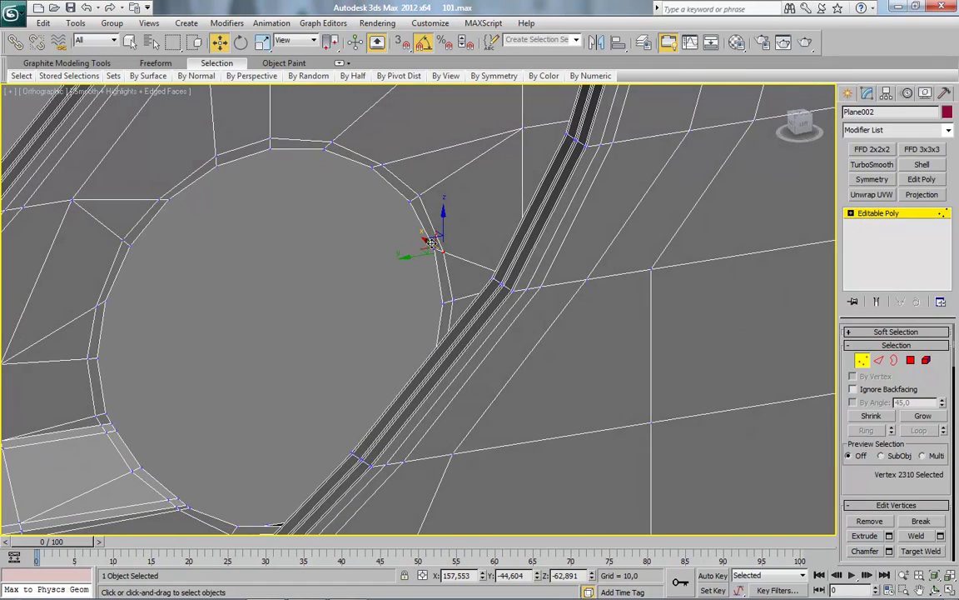
Delete the right half of the arch's faces in Polygon mode.
click(910, 359)
scroll(514, 188, down, 5)
alt+middle_drag(552, 278, 585, 112)
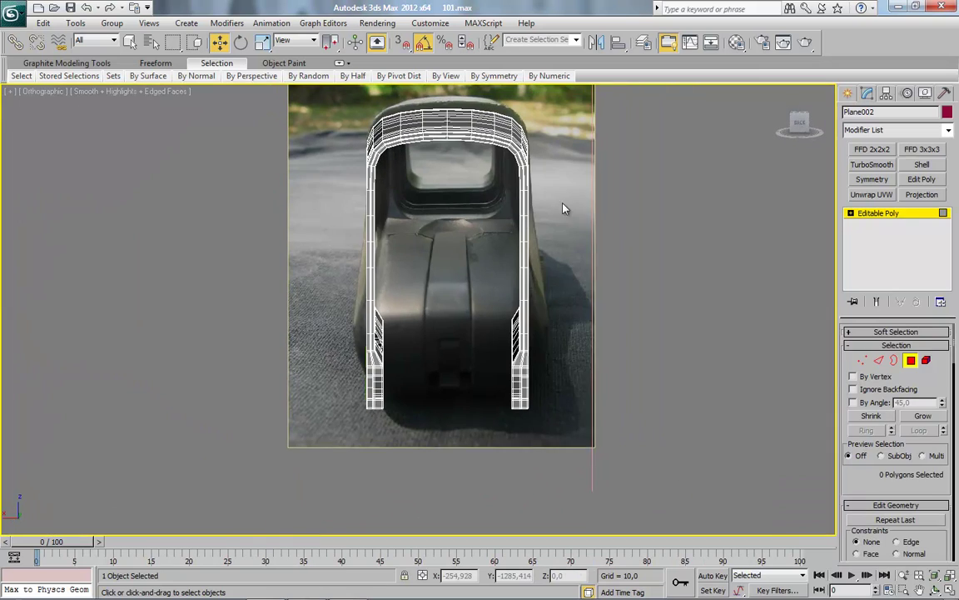
drag(584, 111, 460, 483)
key(Delete)
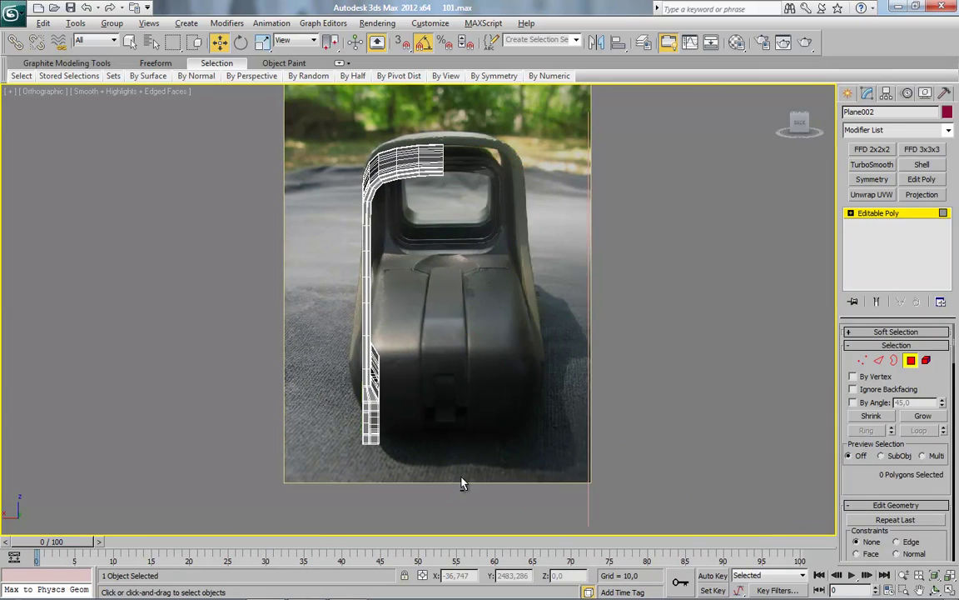
Move a rim vertex down onto the lower edge, check it in perspective, then enter Border mode.
alt+middle_drag(477, 354, 443, 358)
scroll(443, 357, up, 5)
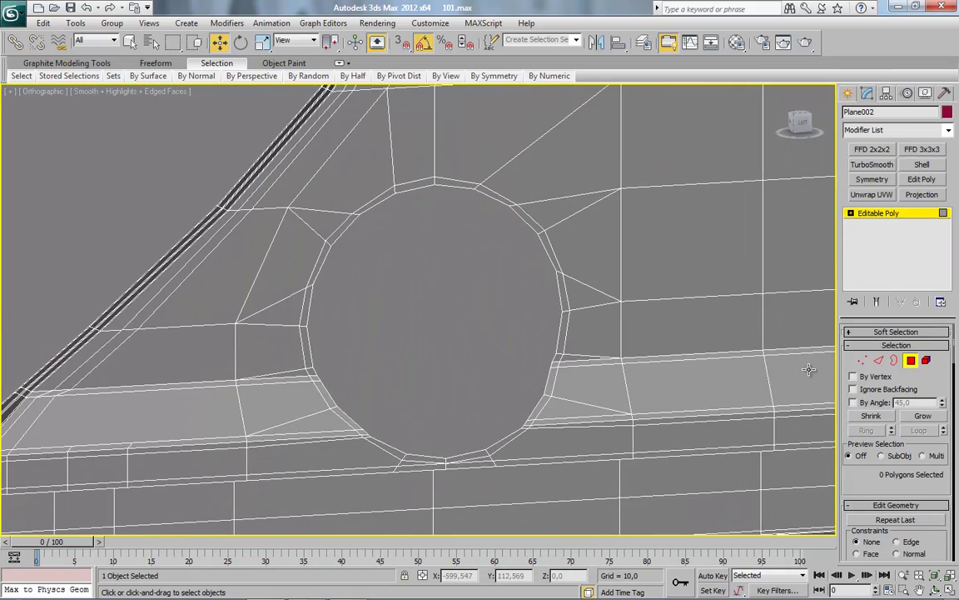
click(862, 360)
click(552, 272)
click(509, 198)
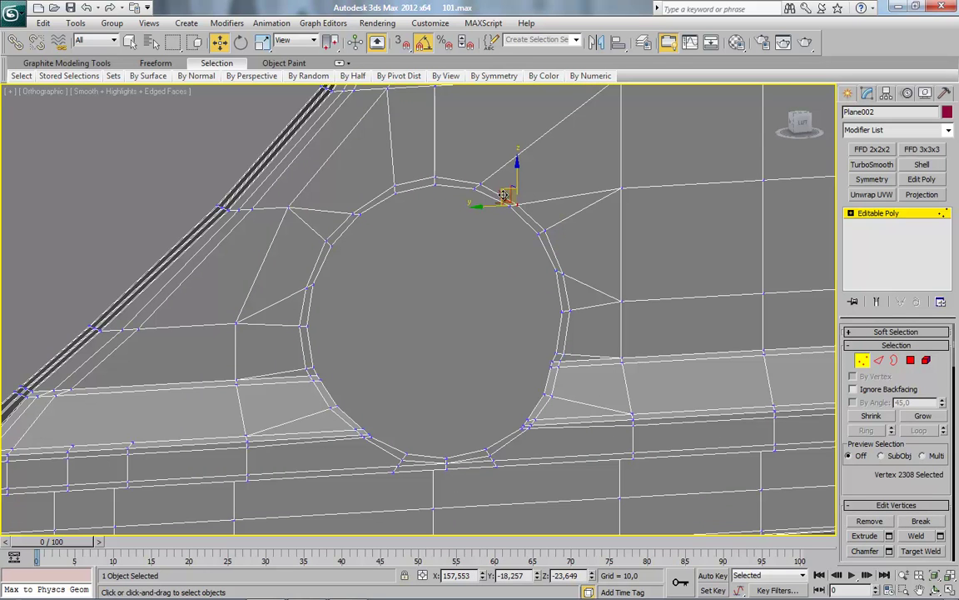
click(553, 267)
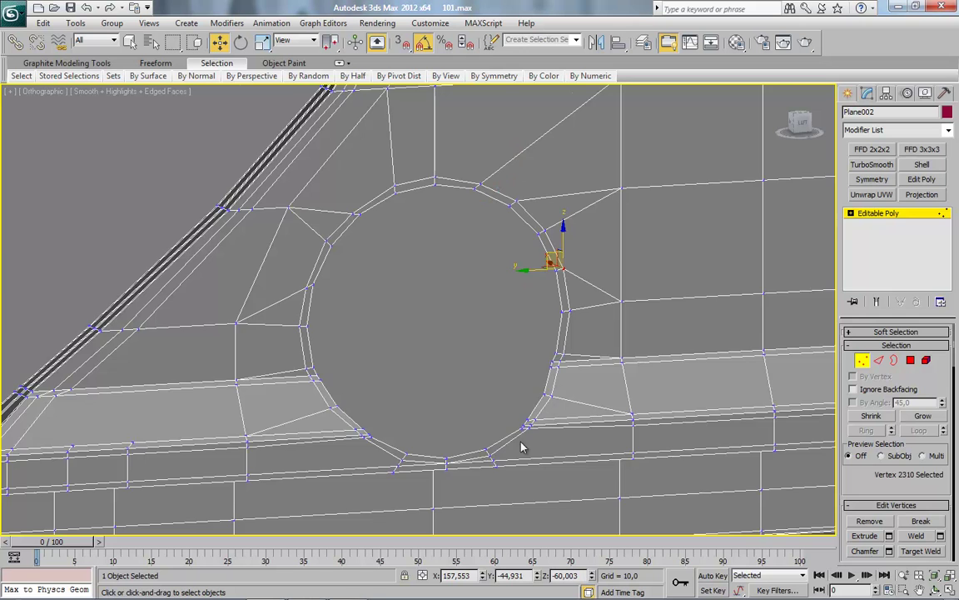
scroll(521, 448, up, 5)
click(454, 384)
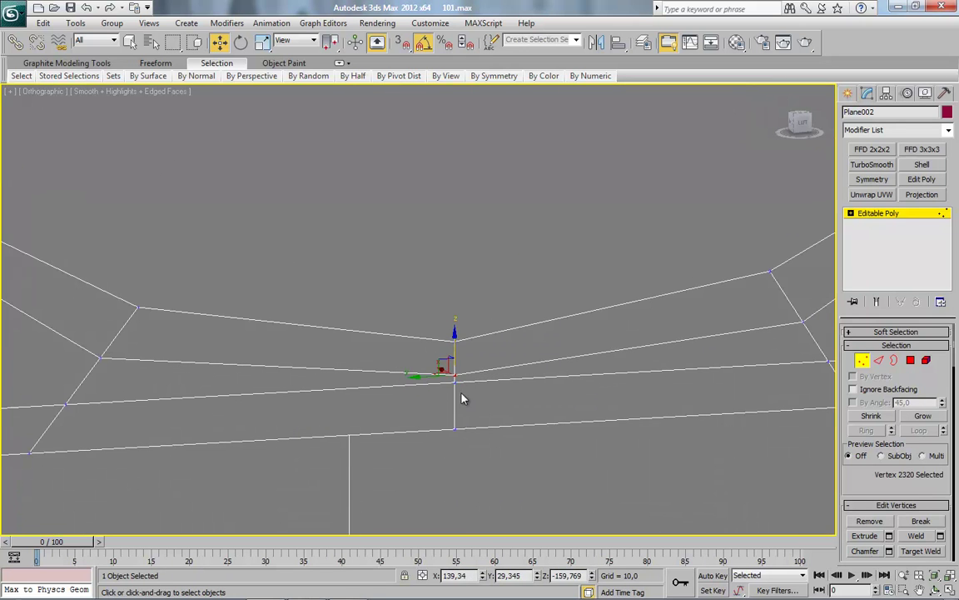
drag(457, 344, 454, 374)
click(454, 374)
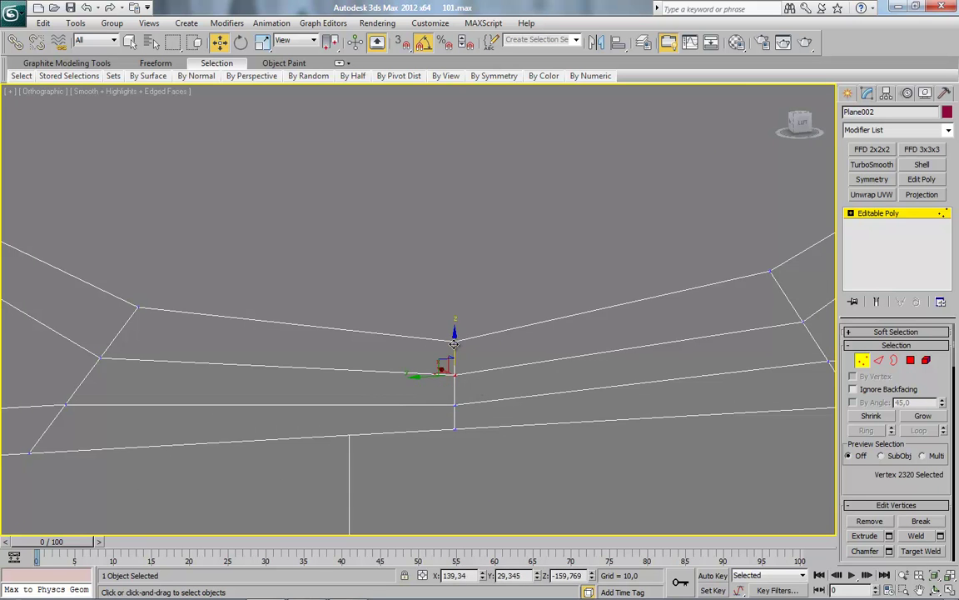
mouse_move(181, 391)
alt+middle_down()
mouse_move(291, 364)
mouse_move(266, 304)
mouse_move(303, 281)
mouse_move(332, 367)
alt+middle_up()
click(350, 278)
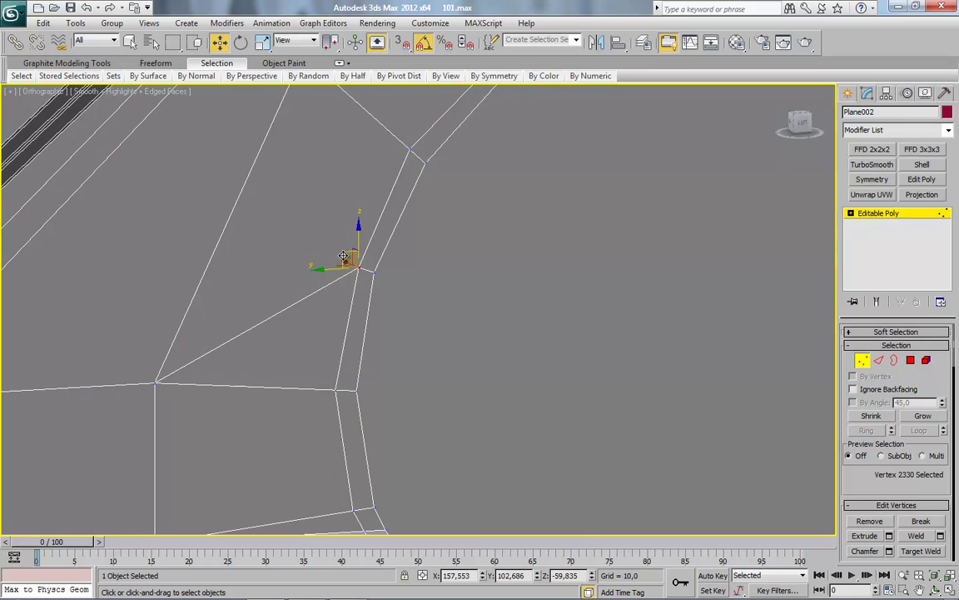
scroll(379, 337, down, 3)
mouse_move(327, 395)
alt+middle_down()
mouse_move(490, 439)
mouse_move(497, 428)
mouse_move(420, 377)
mouse_move(441, 367)
alt+middle_up()
ctrl+click(893, 360)
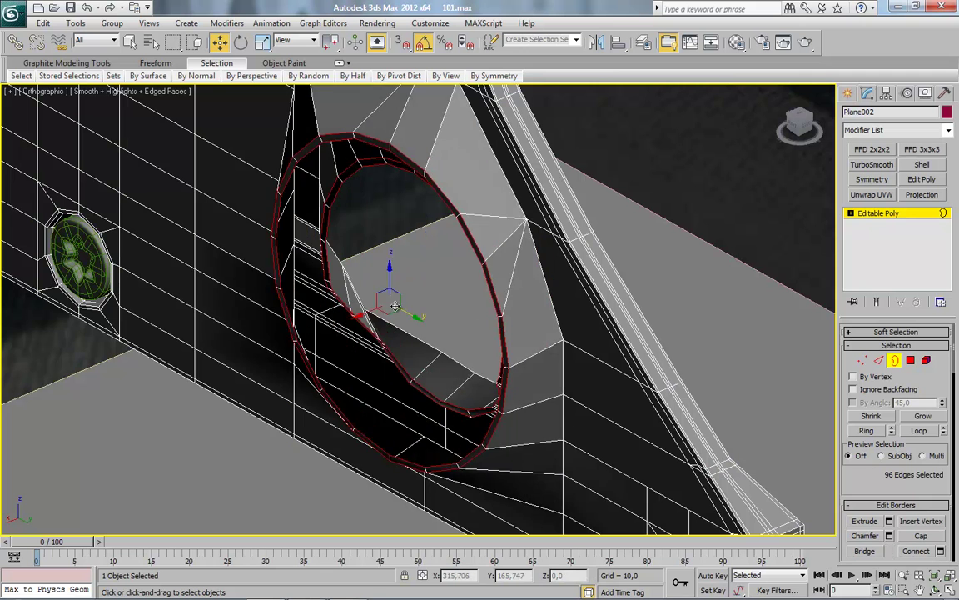
Keep only the inner hole border, extrude it, and flatten it with Make Planar Z.
click(364, 239)
scroll(386, 337, up, 2)
scroll(416, 343, up, 2)
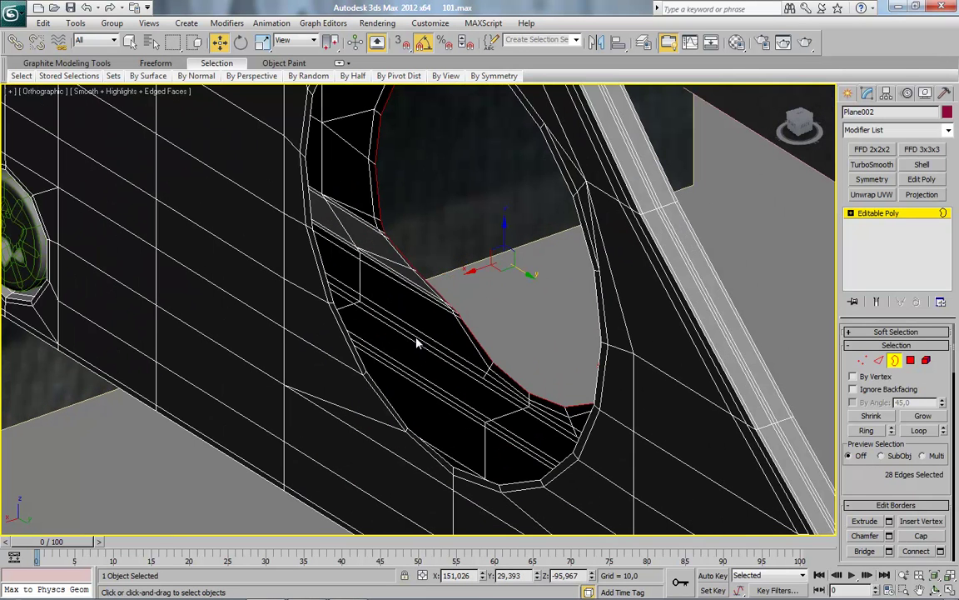
shift+drag(481, 271, 435, 283)
scroll(850, 400, down, 5)
scroll(891, 400, down, 3)
scroll(906, 447, down, 3)
click(939, 451)
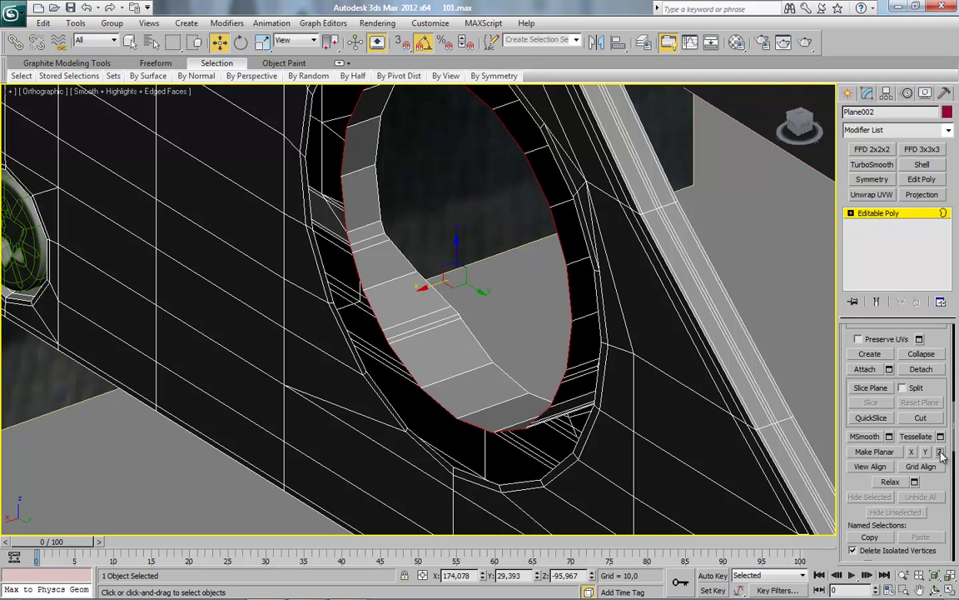
Move the flattened border ellipse down and shift it slightly into place.
drag(444, 281, 441, 329)
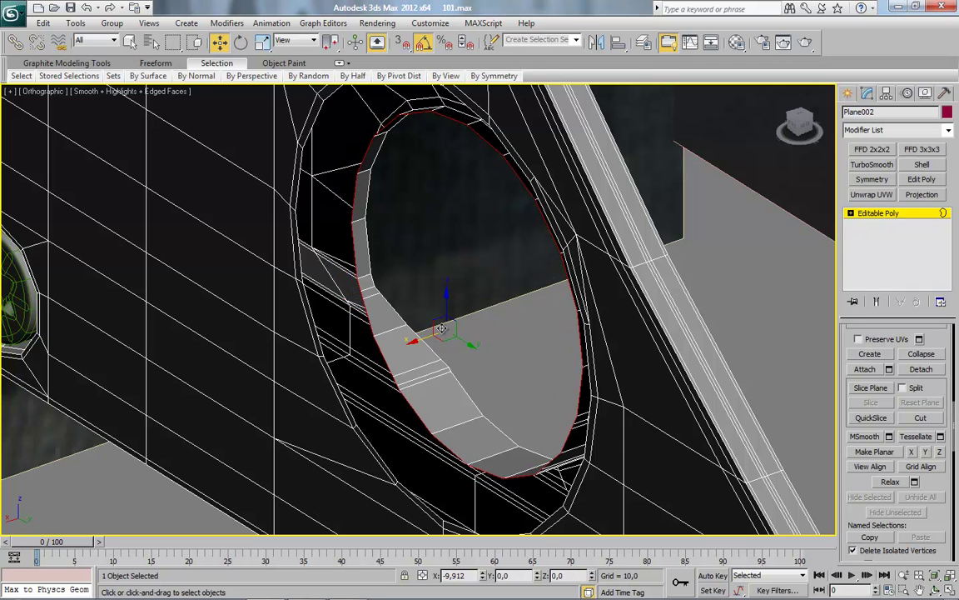
drag(441, 329, 442, 328)
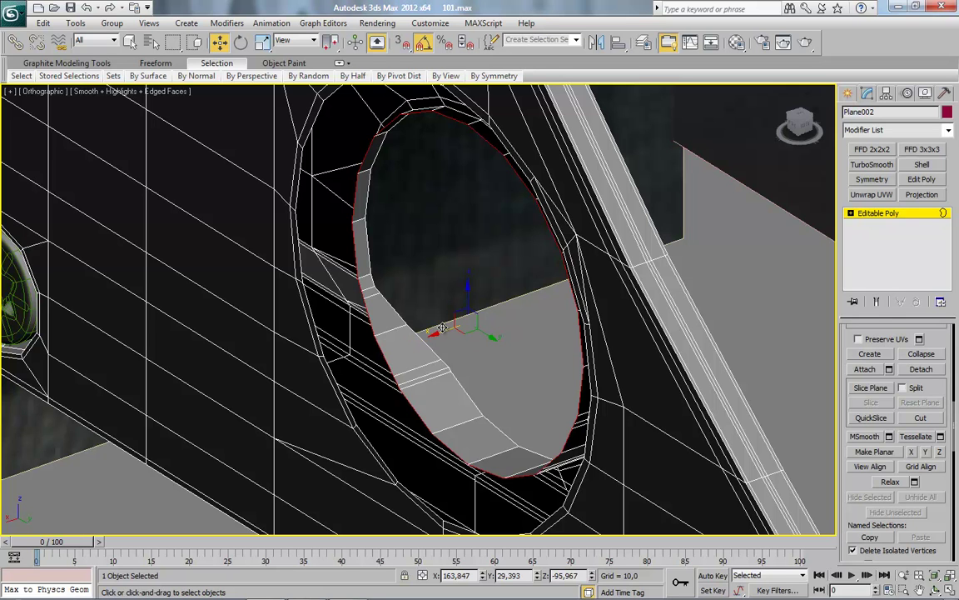
drag(439, 334, 411, 359)
mouse_move(411, 360)
alt+middle_down()
mouse_move(426, 387)
mouse_move(368, 413)
mouse_move(785, 143)
mouse_move(445, 376)
alt+middle_up()
Using Cut from the quad menu, cut a new edge from a rim vertex to the adjacent mesh edge.
scroll(467, 330, up, 3)
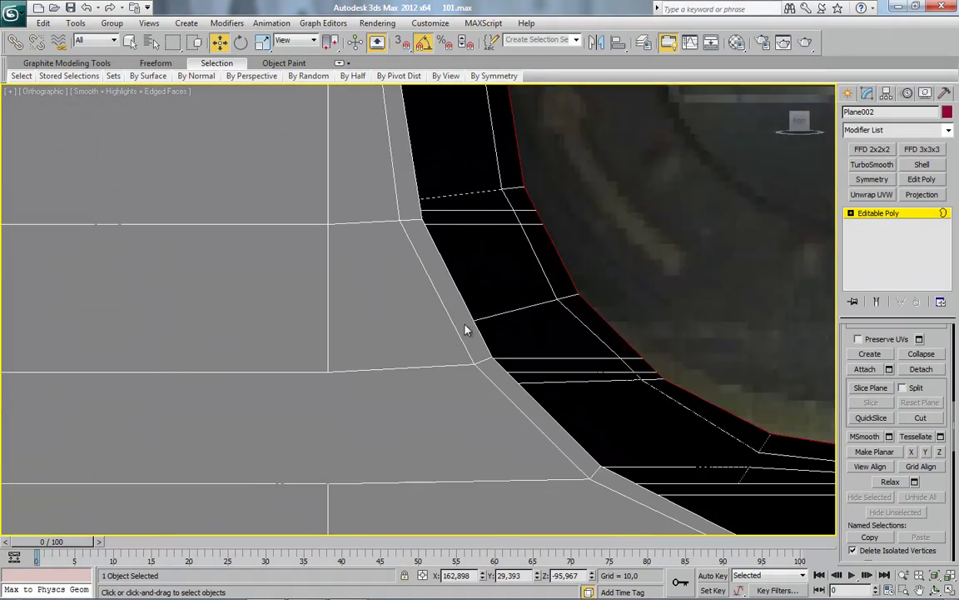
mouse_move(516, 364)
alt+middle_down()
mouse_move(492, 358)
mouse_move(497, 368)
alt+middle_up()
right_click(430, 321)
click(421, 380)
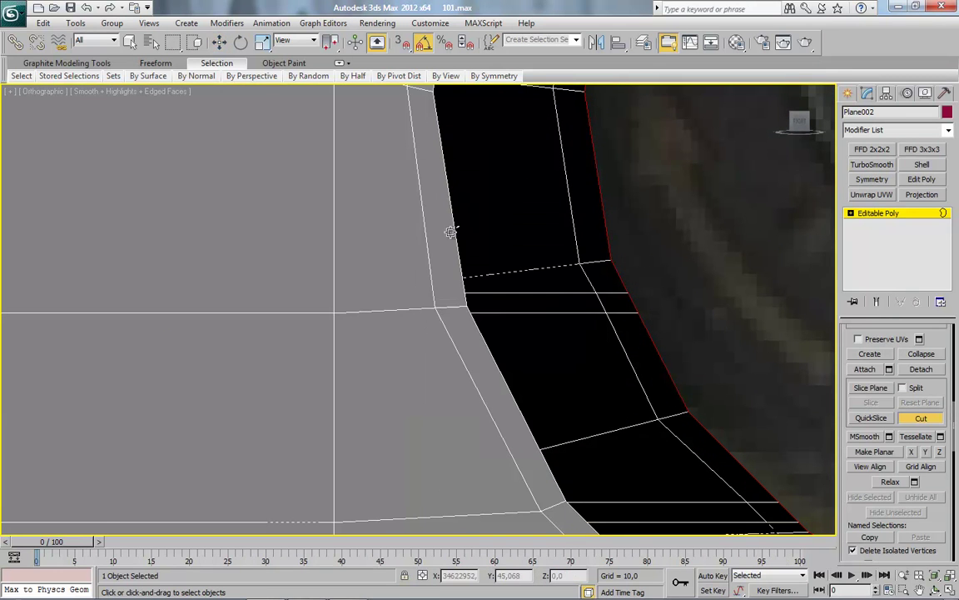
click(336, 312)
click(460, 267)
click(336, 311)
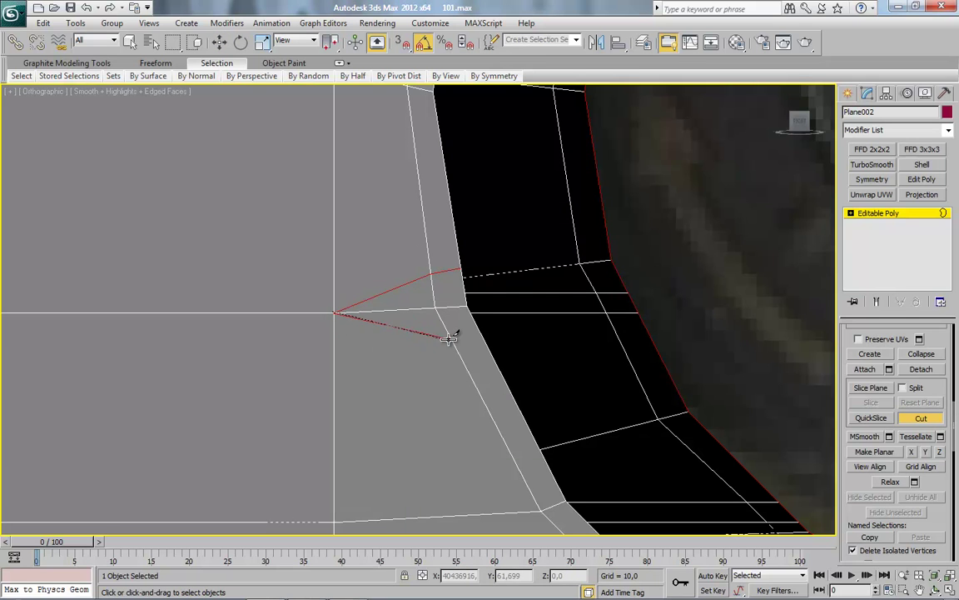
scroll(513, 402, up, 2)
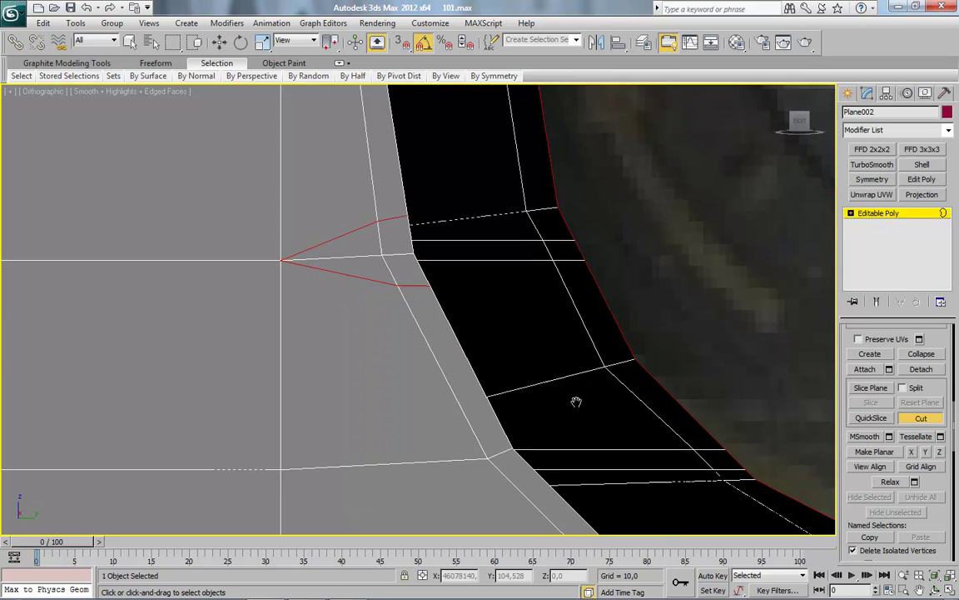
middle_drag(574, 401, 506, 319)
scroll(505, 319, up, 2)
middle_drag(569, 327, 569, 319)
right_click(516, 272)
click(501, 274)
Cut edges from the rim corner vertex and from the lower mesh vertex to the rim corner.
scroll(491, 300, down, 2)
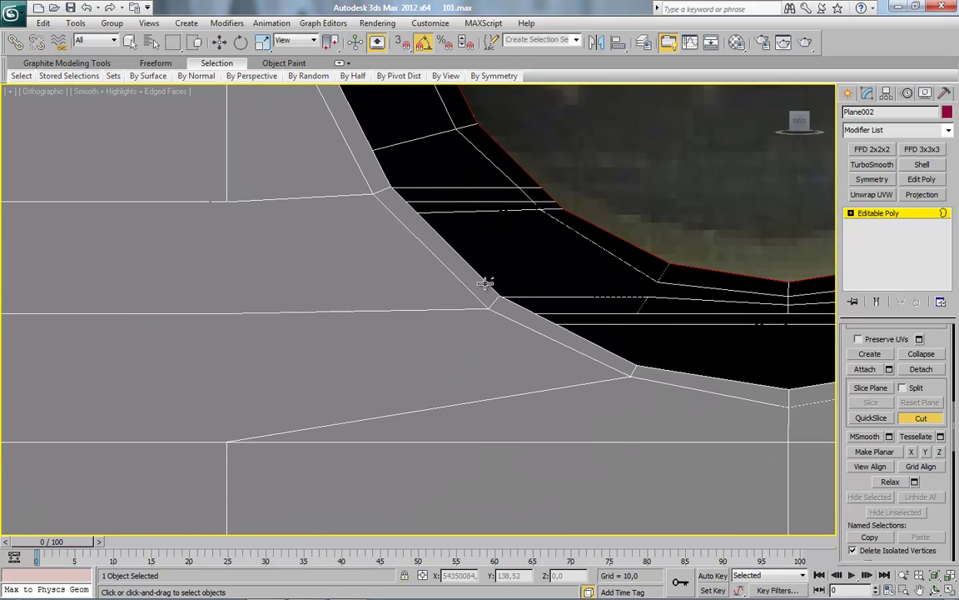
click(475, 294)
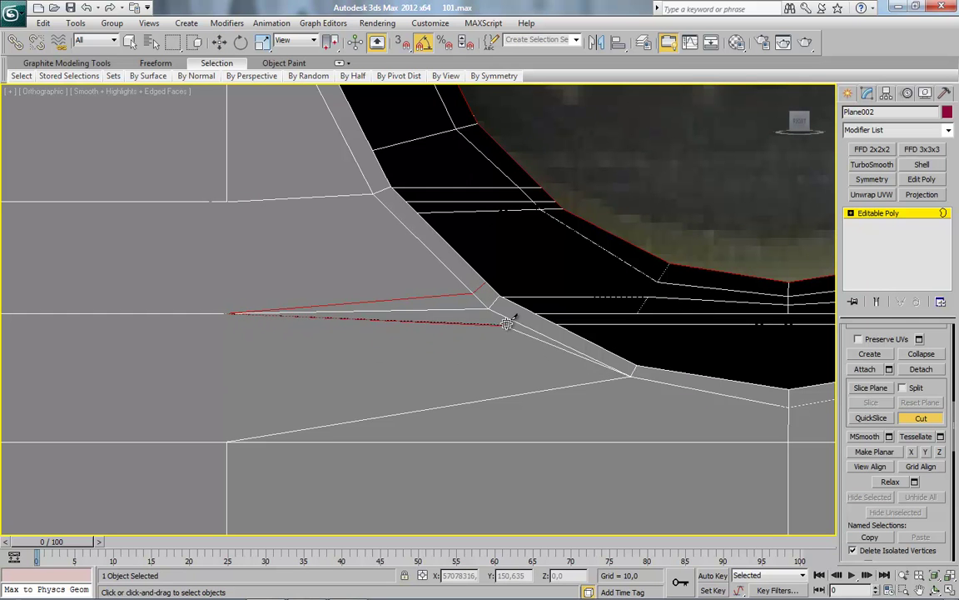
right_click(396, 367)
click(226, 440)
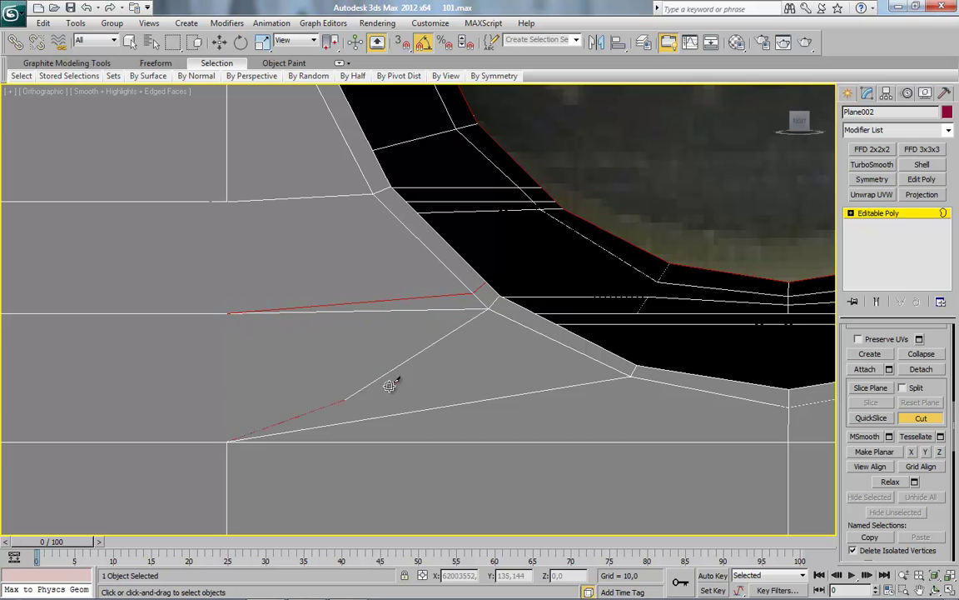
click(506, 317)
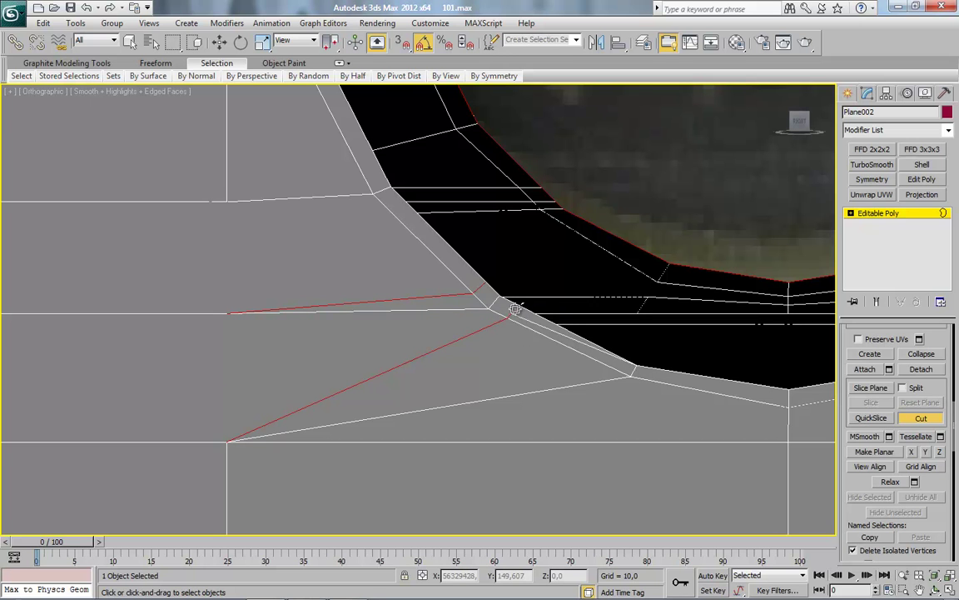
mouse_move(546, 352)
middle_down()
mouse_move(263, 367)
mouse_move(377, 314)
middle_up()
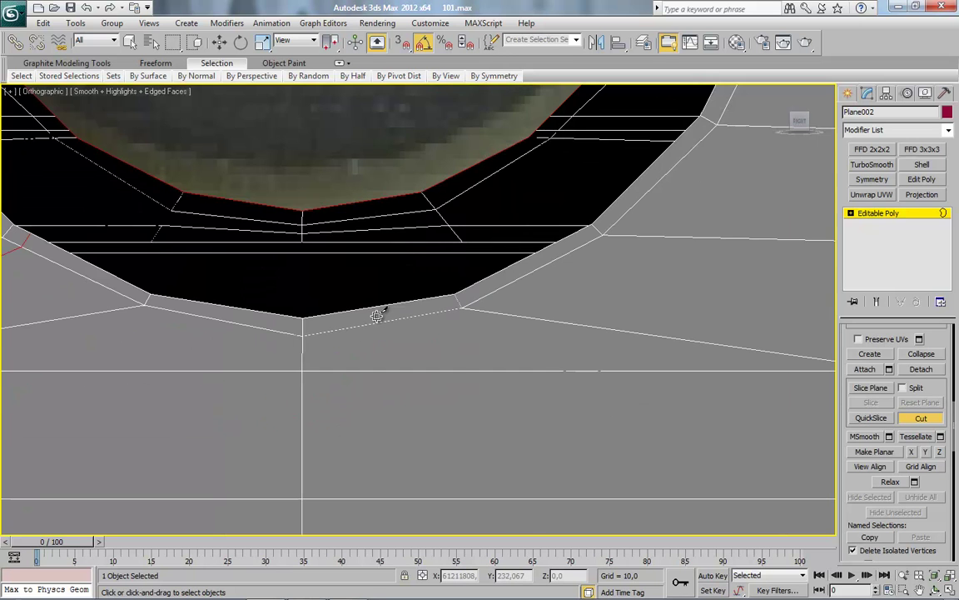
scroll(467, 359, up, 1)
scroll(450, 318, up, 2)
scroll(552, 302, up, 1)
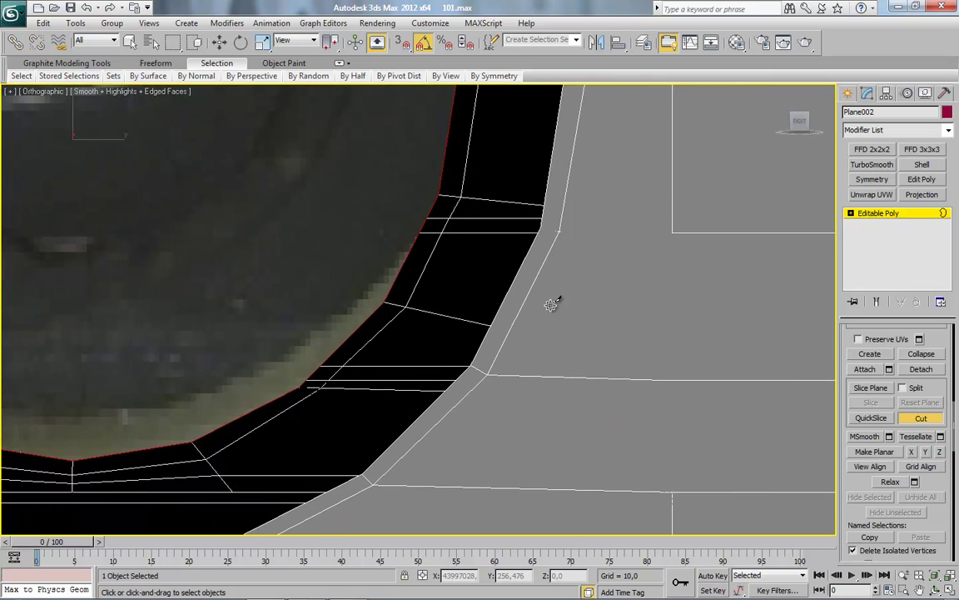
scroll(507, 286, up, 1)
mouse_move(507, 286)
alt+middle_down()
mouse_move(517, 285)
mouse_move(502, 321)
alt+middle_up()
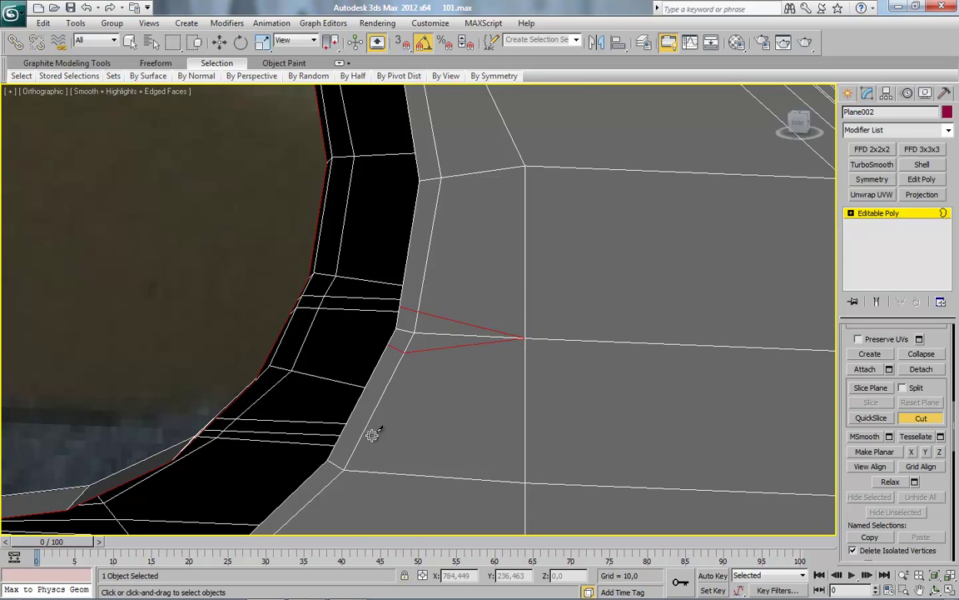
Cut from the right mesh edge to the rim corner, then exit Cut and undo the extra selection.
middle_drag(372, 435, 549, 303)
alt+middle_drag(507, 359, 747, 409)
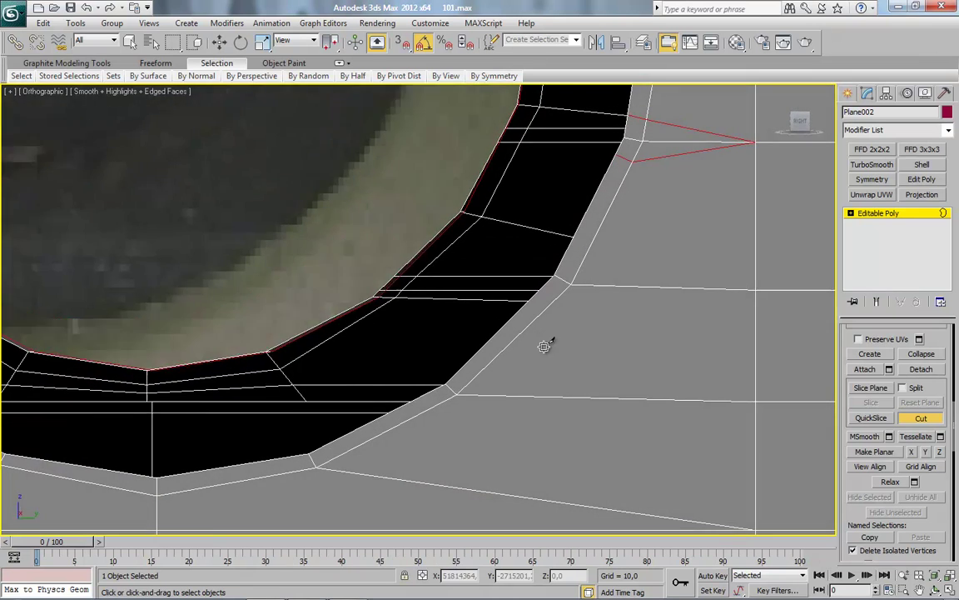
click(747, 400)
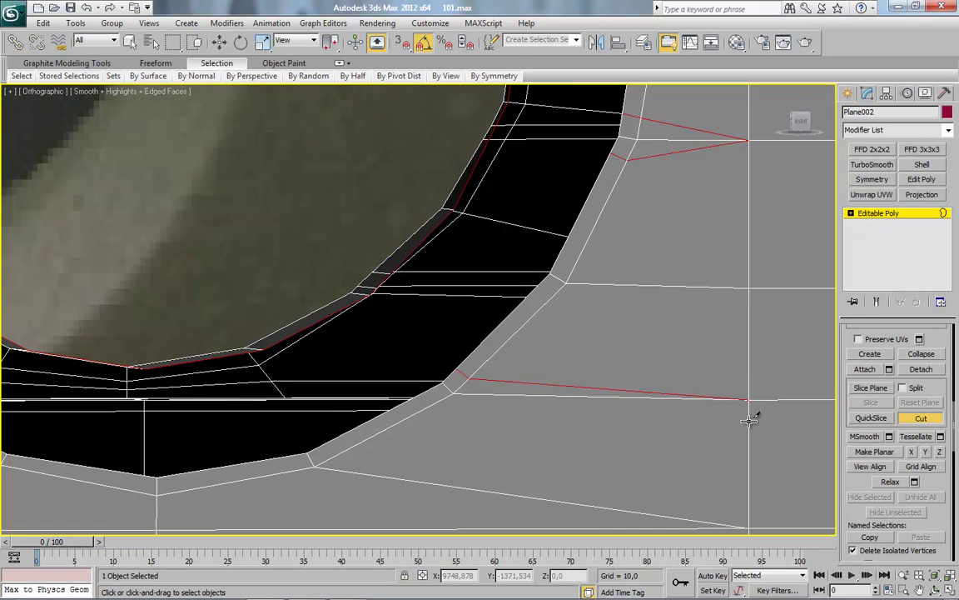
click(425, 393)
key(w)
scroll(859, 346, up, 5)
scroll(885, 381, up, 4)
key(ctrl+z)
Add the outer rim loop to the selection and orbit to inspect the ring around the hole.
ctrl+double_click(463, 365)
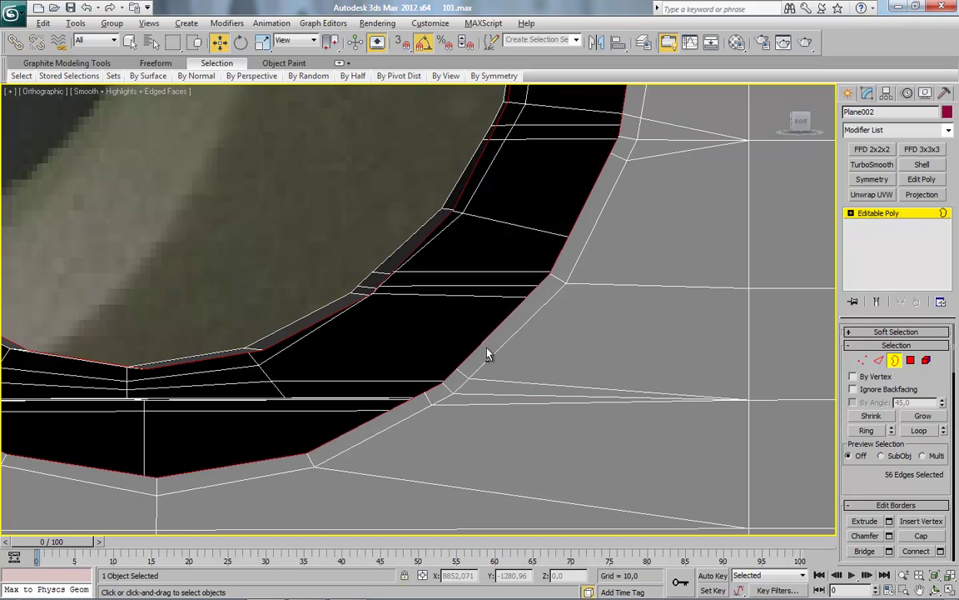
alt+middle_drag(488, 349, 439, 408)
scroll(853, 478, down, 3)
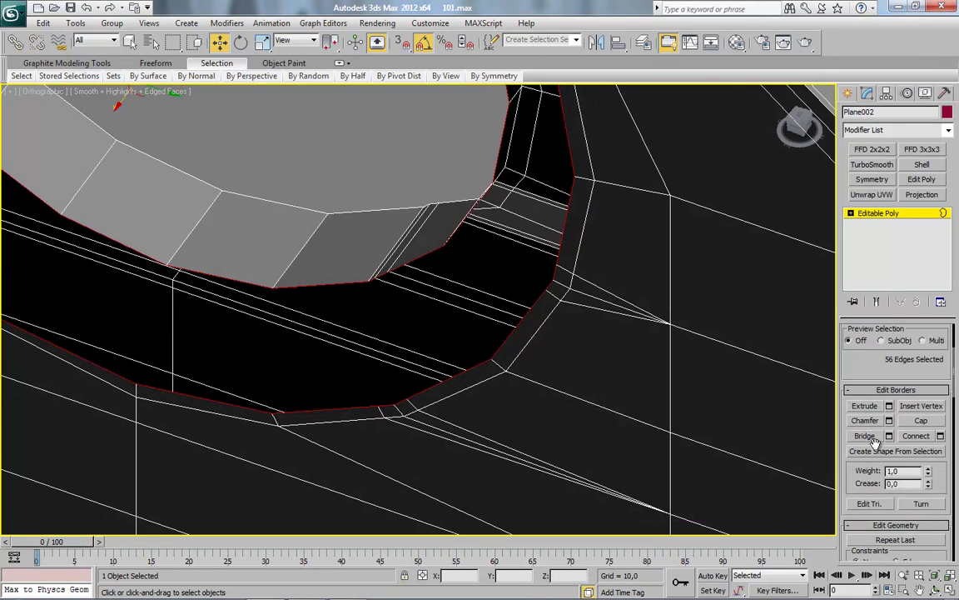
scroll(396, 381, down, 2)
scroll(408, 366, down, 3)
scroll(405, 389, down, 3)
mouse_move(405, 389)
alt+middle_down()
mouse_move(293, 375)
mouse_move(417, 371)
alt+middle_up()
scroll(429, 400, up, 4)
alt+middle_drag(433, 406, 404, 379)
click(878, 214)
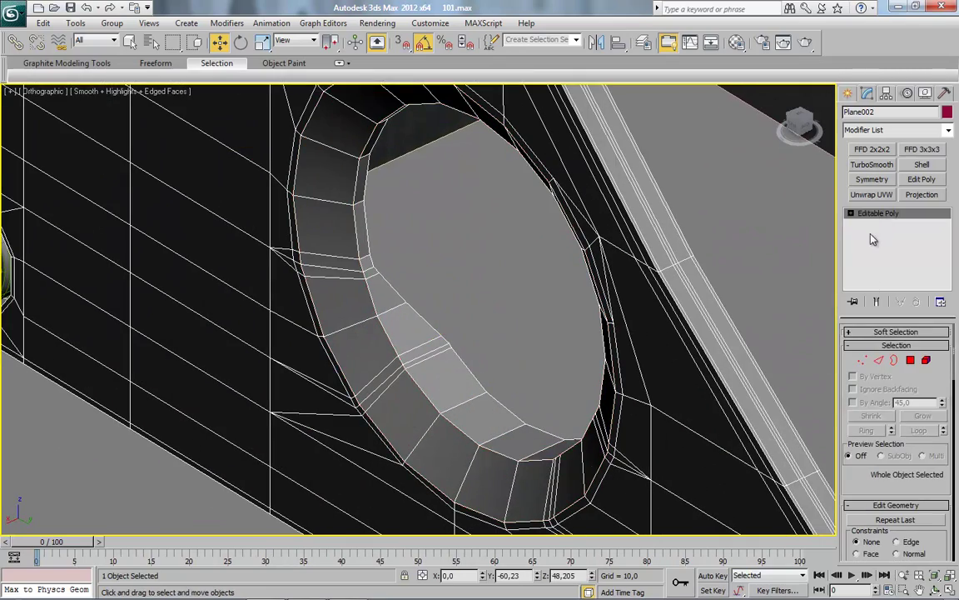
scroll(642, 322, down, 3)
mouse_move(642, 322)
alt+middle_down()
mouse_move(597, 292)
mouse_move(649, 313)
alt+middle_up()
scroll(648, 314, up, 4)
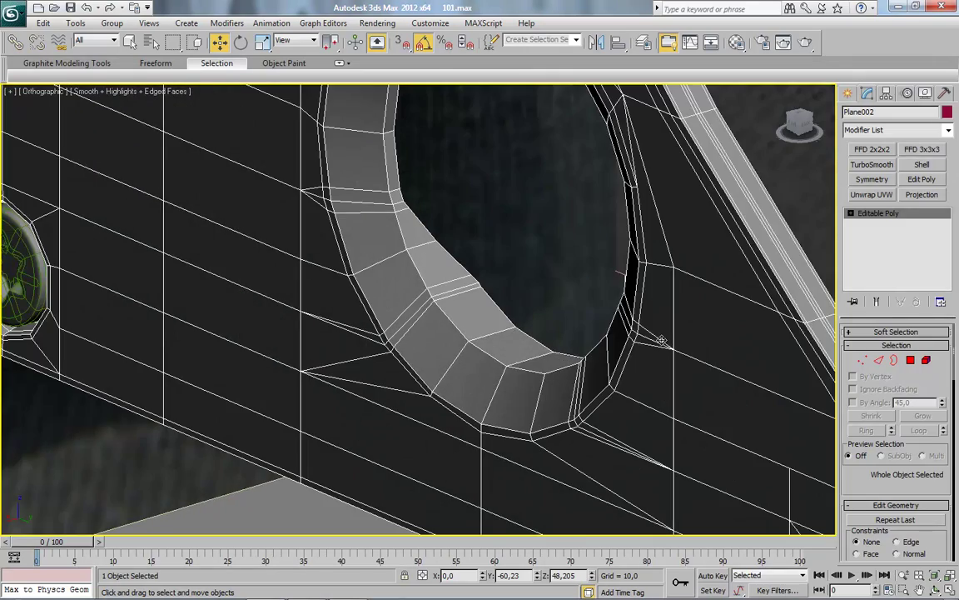
Select the ring of wall edges and connect them with one new loop, sliding it slightly.
click(879, 359)
scroll(466, 349, up, 2)
click(466, 354)
click(886, 430)
right_click(496, 254)
click(484, 309)
click(425, 374)
middle_drag(507, 285, 405, 374)
drag(428, 360, 430, 357)
Select the 28-edge ring and add a supporting loop slid toward the outer edge.
click(283, 408)
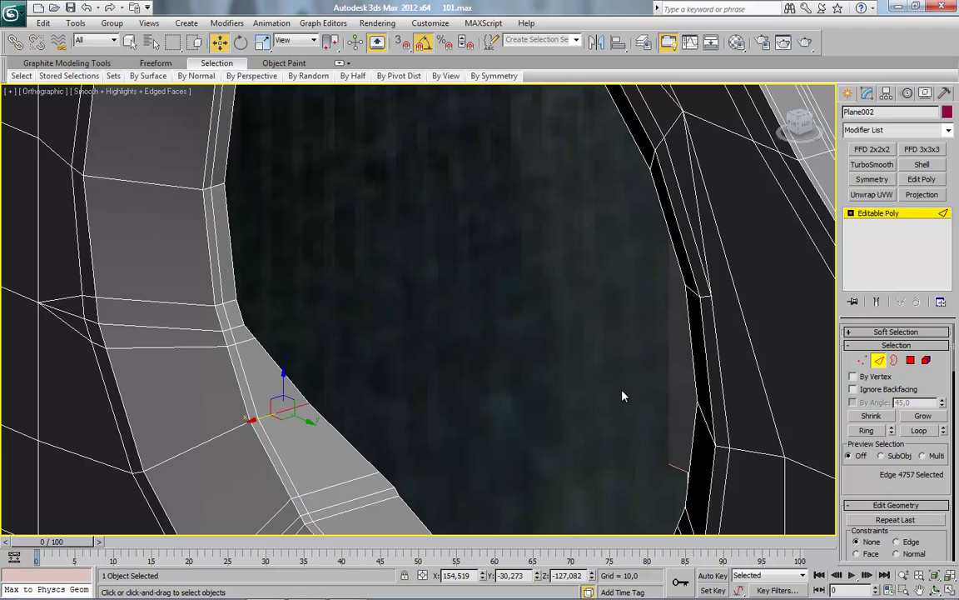
click(865, 429)
right_click(457, 293)
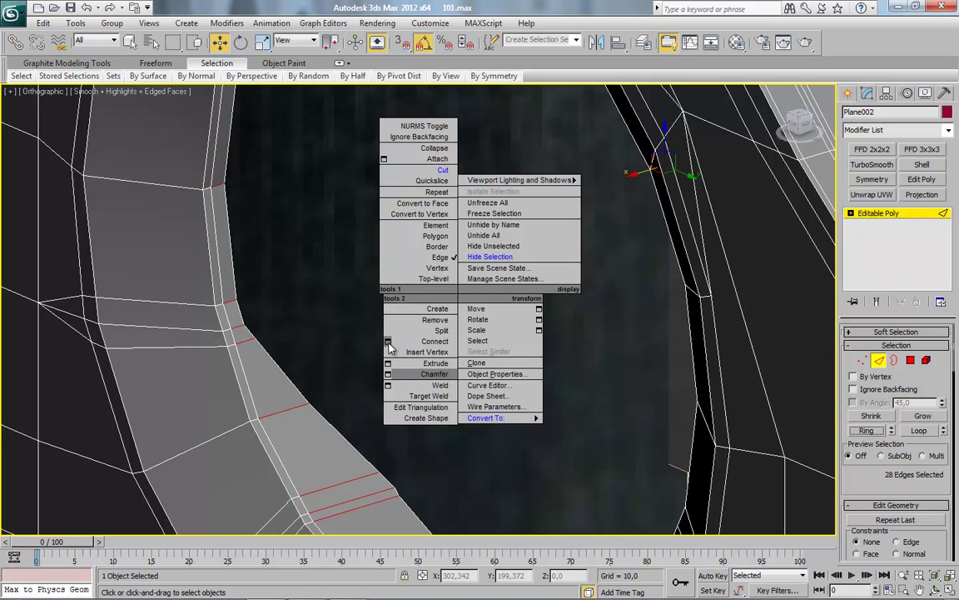
click(283, 312)
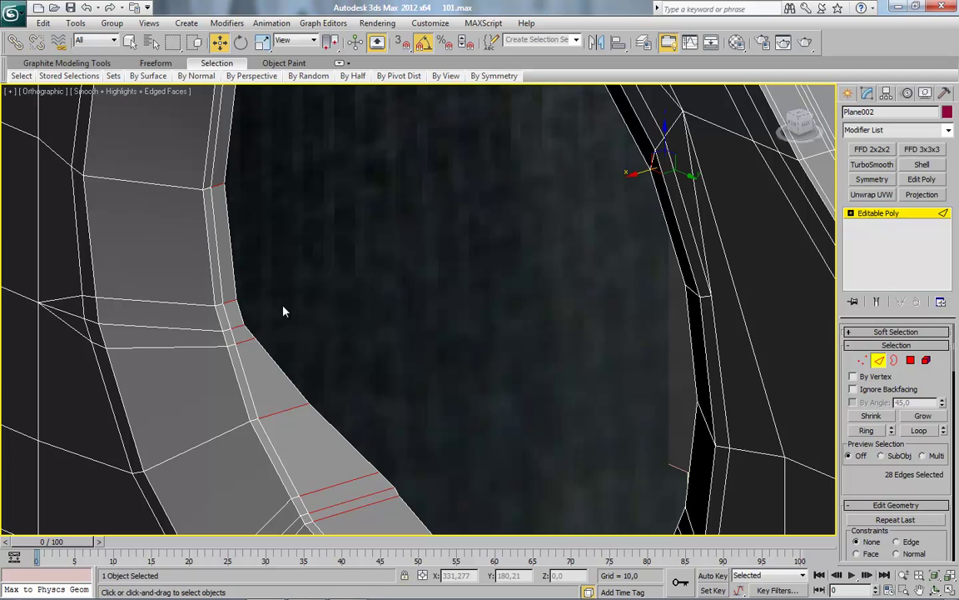
right_click(382, 262)
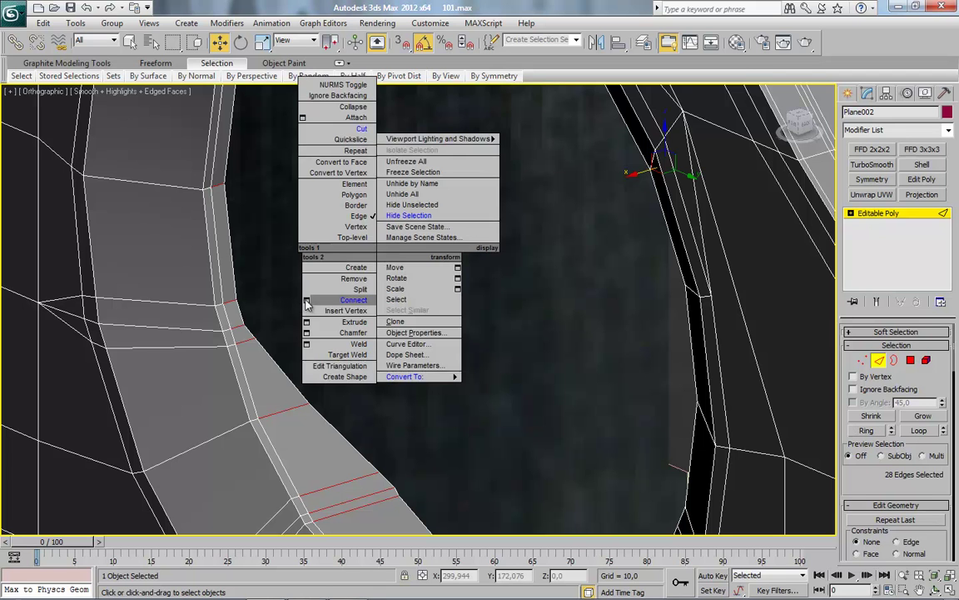
click(449, 355)
drag(432, 355, 123, 410)
click(425, 375)
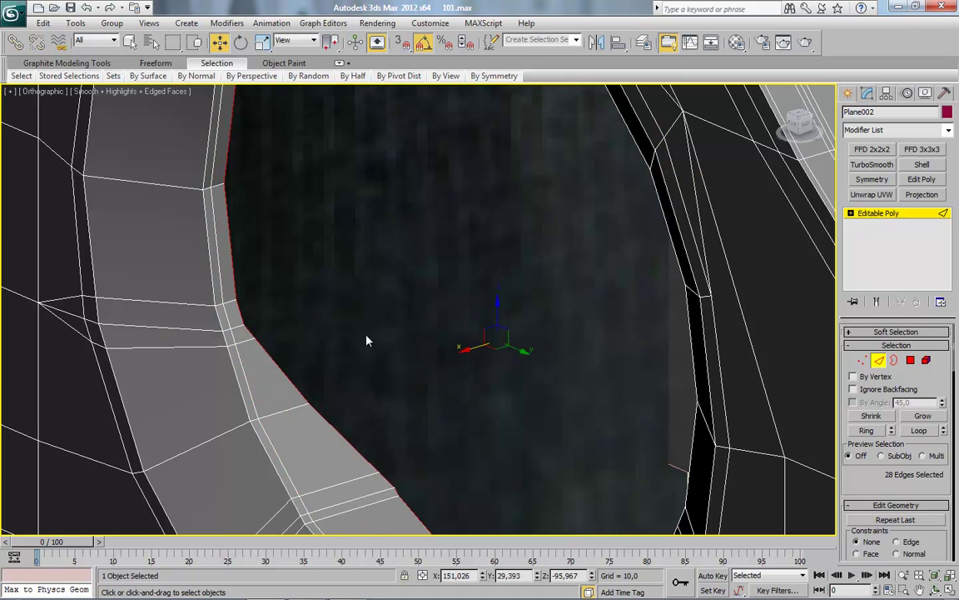
drag(467, 351, 419, 358)
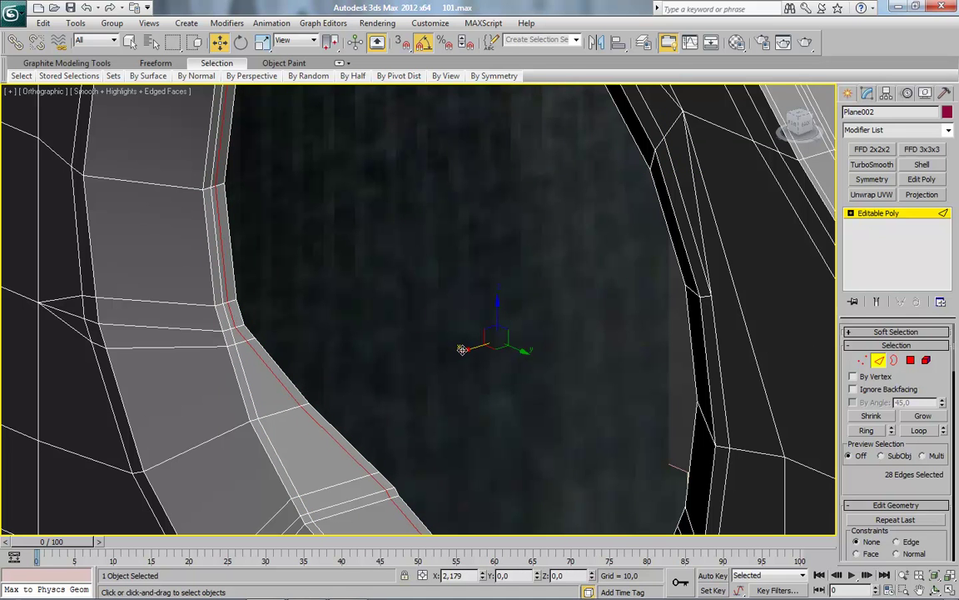
Connect the ring edges with Segments 2, Pinch 54 and Slide 0.
click(196, 347)
right_click(371, 297)
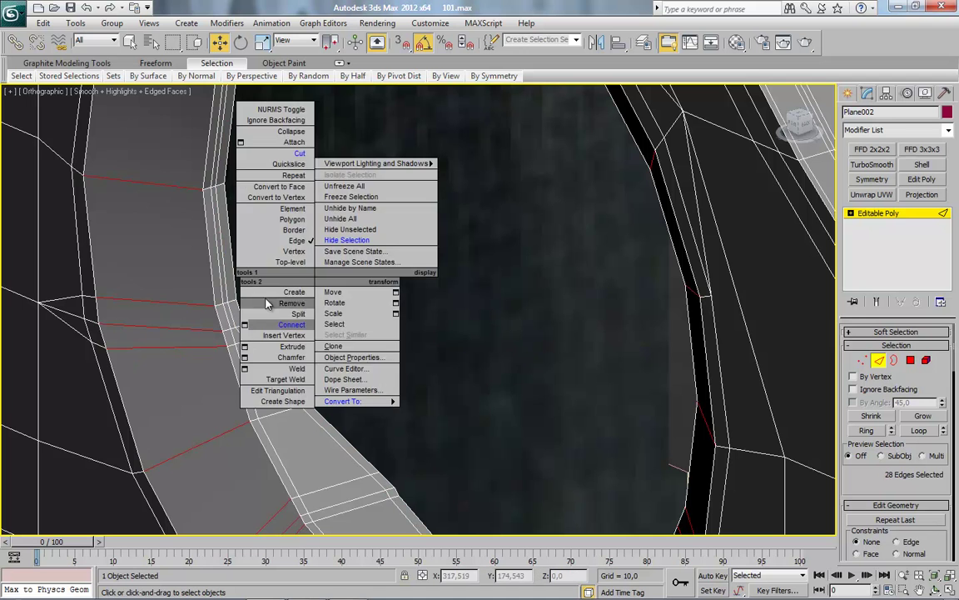
click(274, 328)
drag(455, 317, 634, 315)
right_click(441, 355)
click(425, 374)
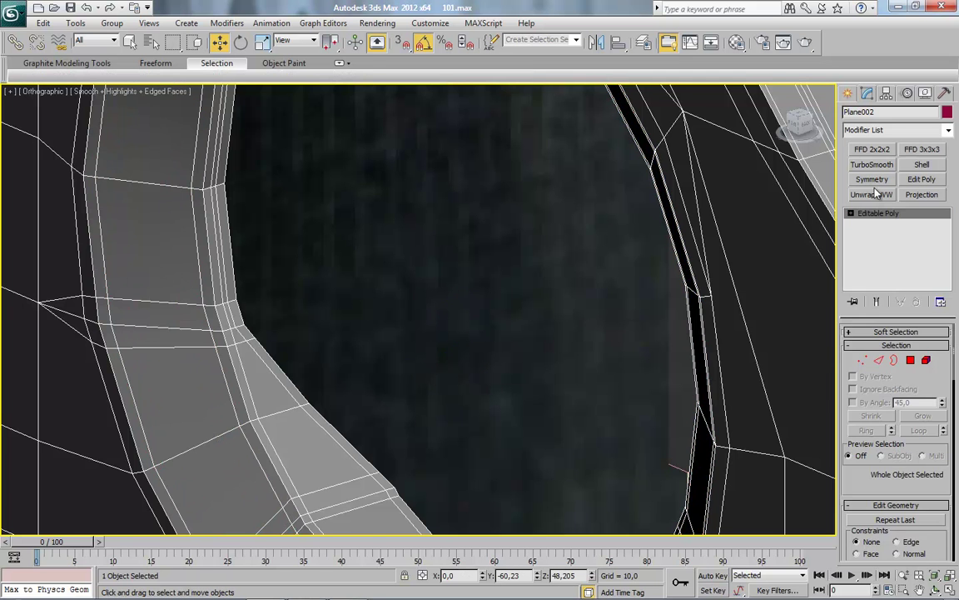
Add TurboSmooth to the housing with Isoline Display on and Iterations set to 2.
click(870, 164)
click(856, 386)
click(939, 350)
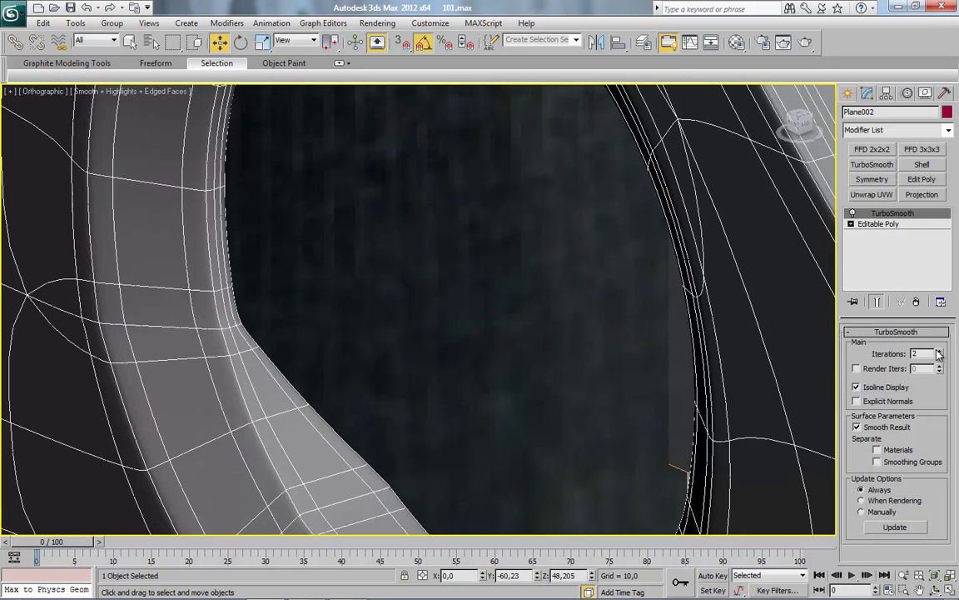
scroll(383, 345, up, 4)
key(F4)
Switch the viewport to perspective and frame the housing to inspect the smoothed lens hole.
alt+middle_drag(385, 359, 367, 351)
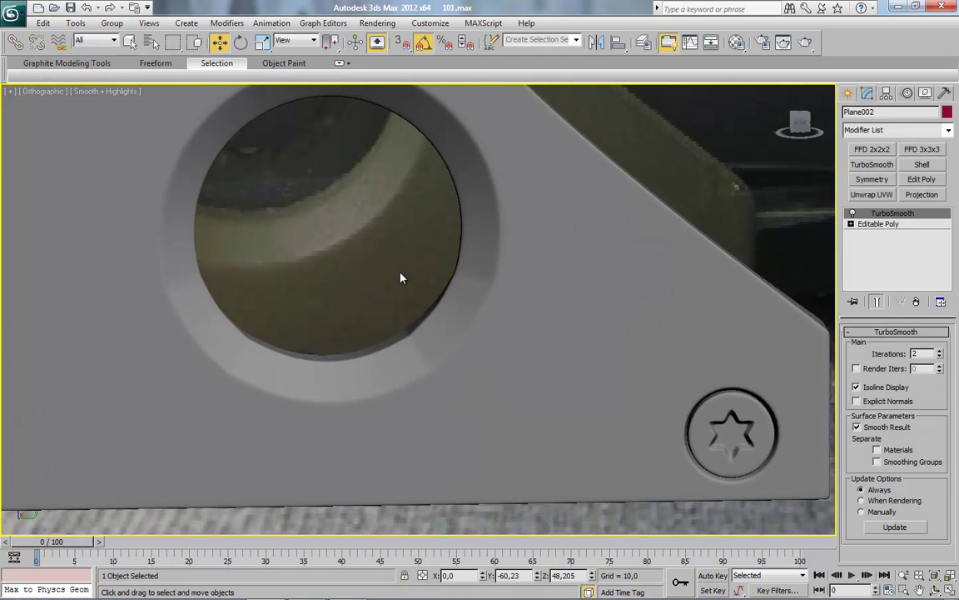
alt+middle_drag(399, 277, 391, 274)
click(42, 90)
click(75, 141)
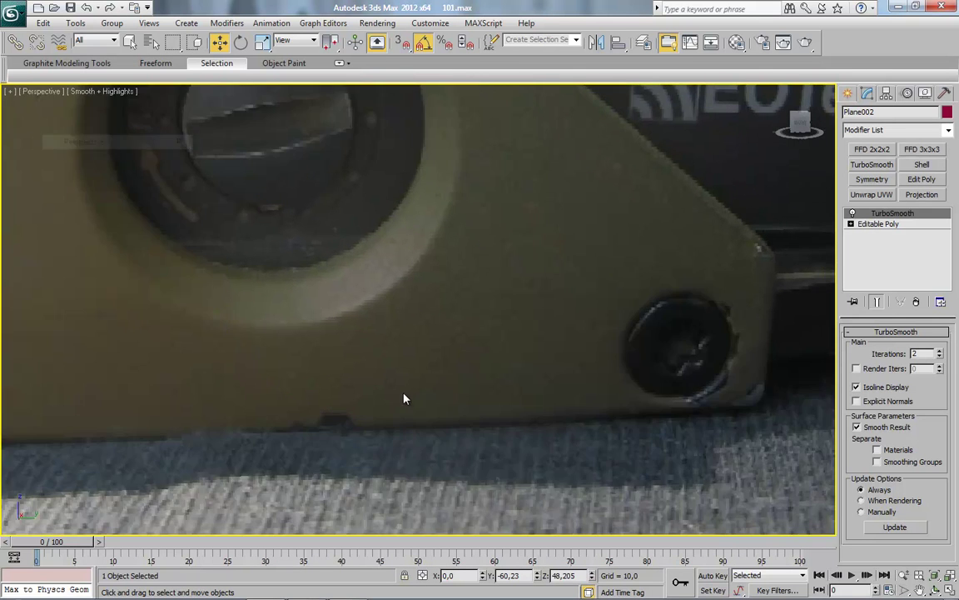
key(z)
scroll(451, 458, up, 3)
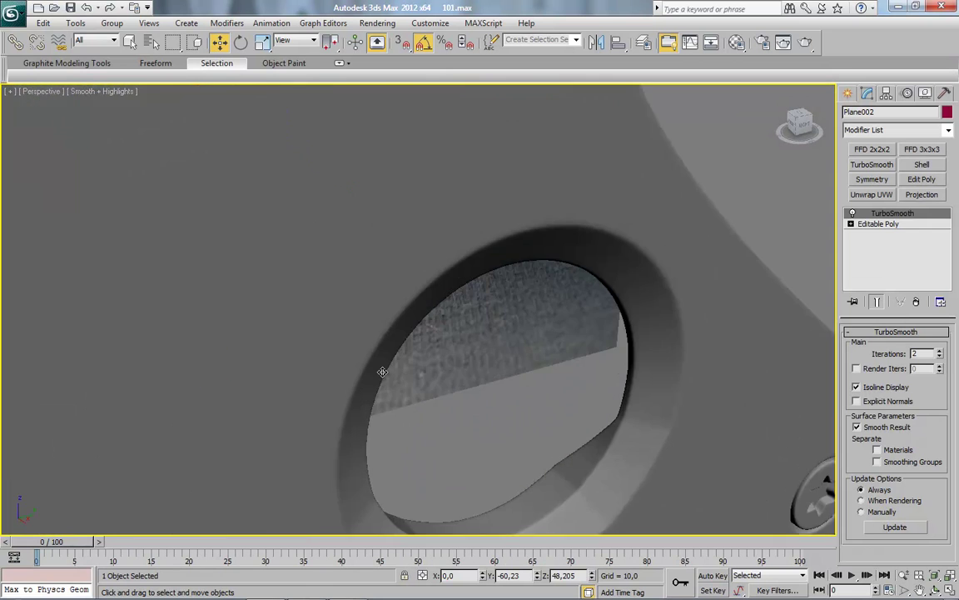
scroll(464, 308, up, 2)
click(11, 14)
key(Escape)
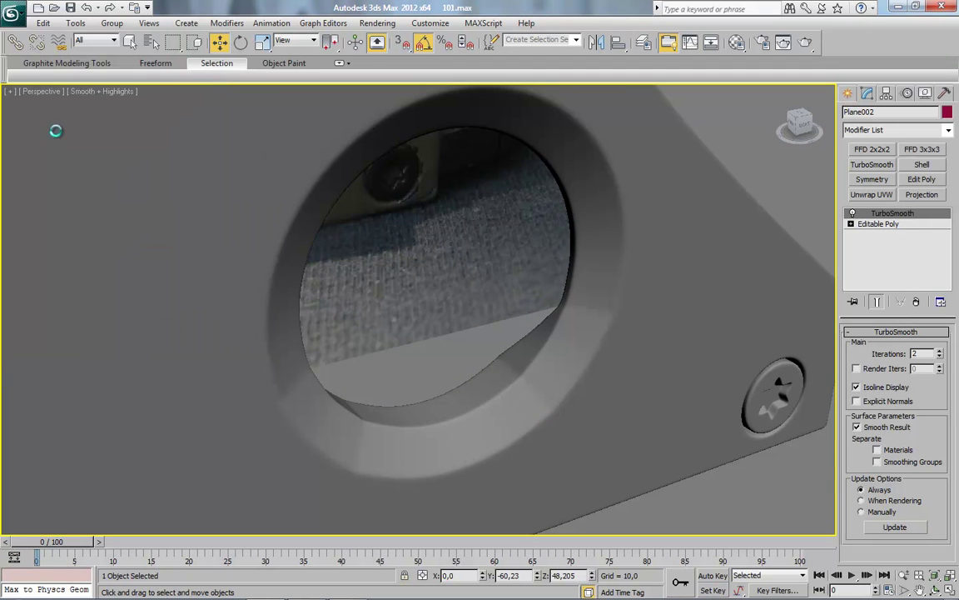
Orbit the perspective view, then return to orthographic centred on the lens hole.
mouse_move(798, 124)
mouse_down()
mouse_move(578, 406)
mouse_move(428, 398)
mouse_move(395, 300)
mouse_up()
click(41, 91)
click(109, 151)
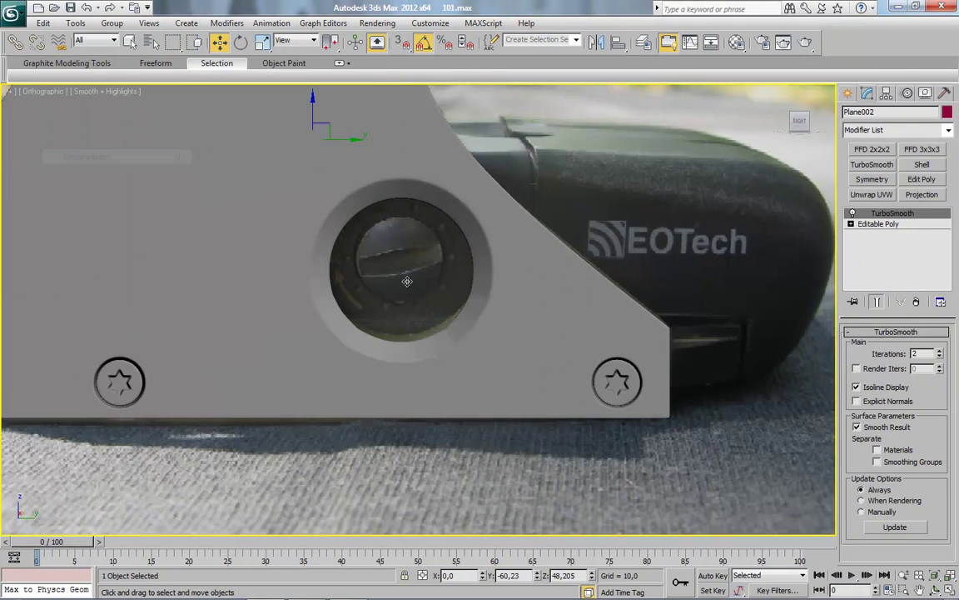
scroll(409, 290, up, 3)
middle_drag(535, 453, 409, 290)
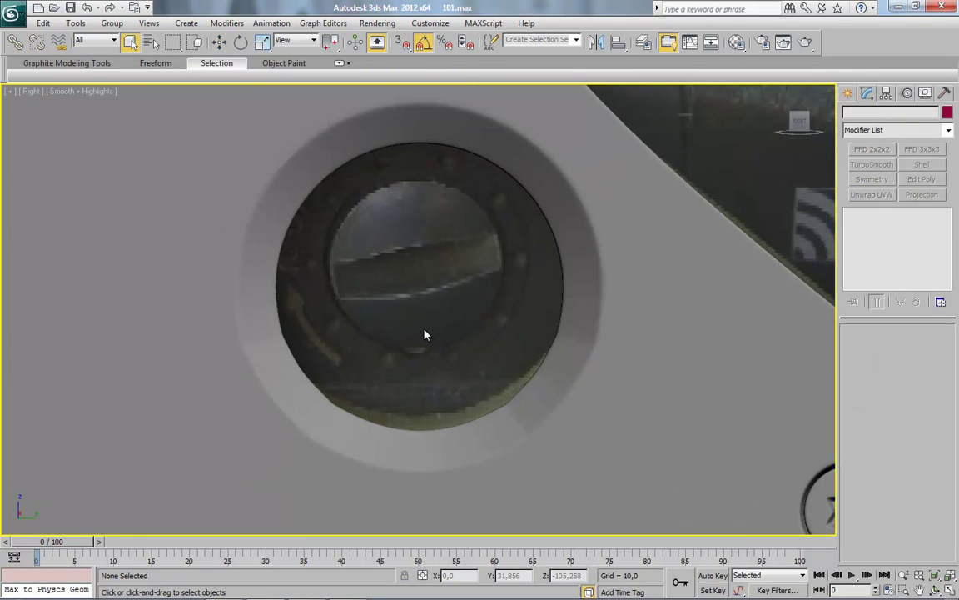
Reselect the housing, restore the wireframe overlay, and drop to Editable Poly in the stack.
click(607, 334)
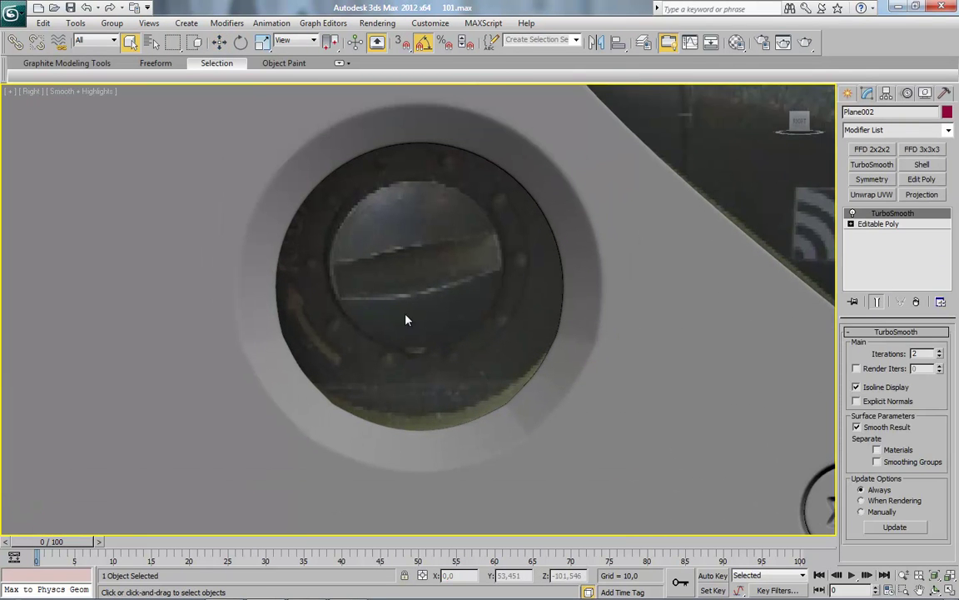
key(F4)
click(898, 225)
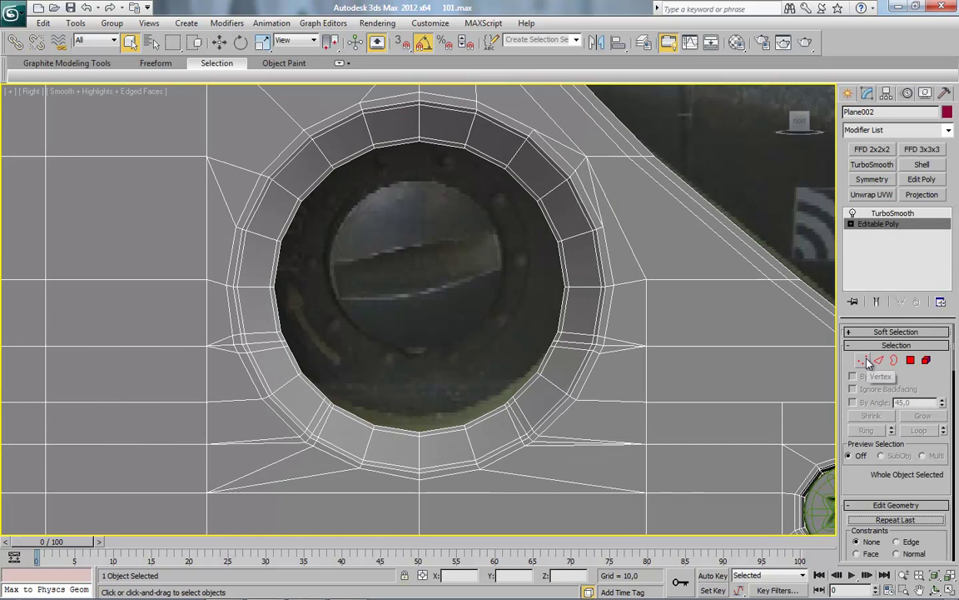
In Vertex mode, slide a vertex near the lens hole down along its edge.
click(867, 361)
scroll(597, 392, up, 3)
scroll(484, 300, up, 4)
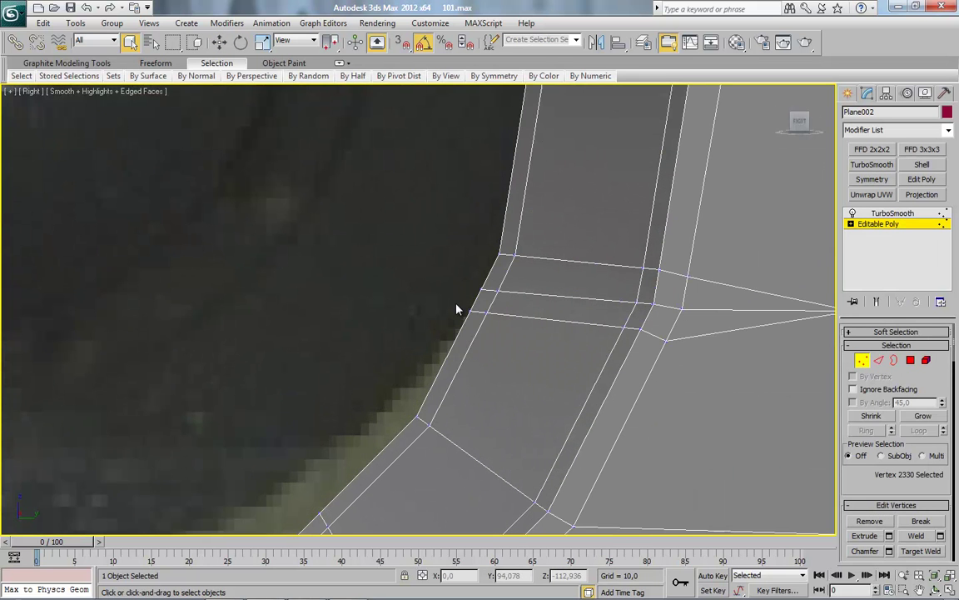
scroll(664, 379, down, 2)
mouse_move(617, 386)
alt+middle_down()
mouse_move(591, 379)
mouse_move(708, 389)
mouse_move(563, 392)
mouse_move(821, 249)
alt+middle_up()
scroll(863, 486, down, 5)
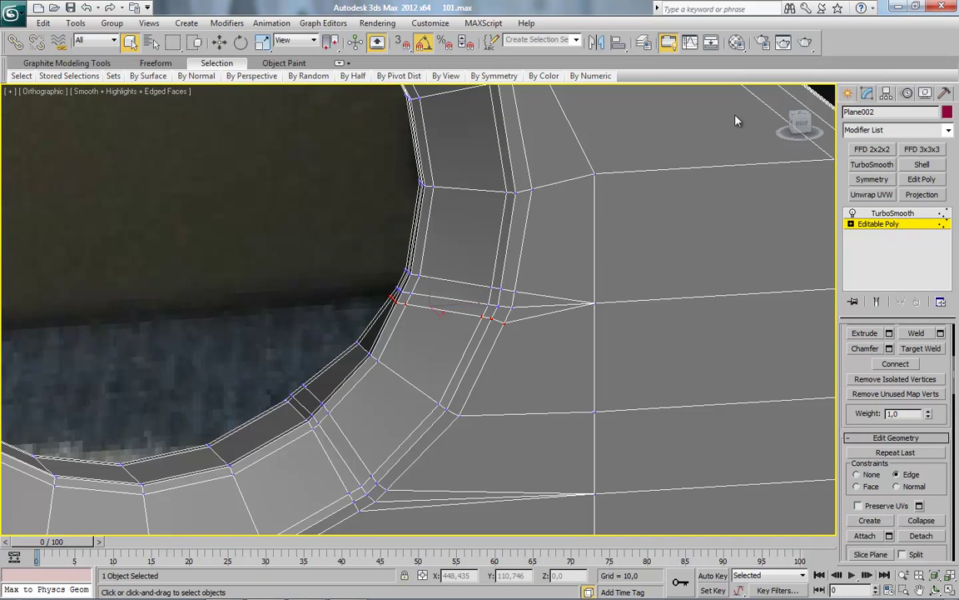
alt+middle_drag(800, 125, 633, 295)
scroll(476, 332, up, 3)
mouse_move(476, 332)
alt+middle_down()
mouse_move(392, 199)
mouse_move(442, 277)
alt+middle_up()
key(w)
mouse_move(492, 305)
mouse_down()
mouse_move(325, 303)
mouse_move(569, 398)
mouse_up()
drag(579, 354, 359, 226)
Select both end vertices of a rim edge and slide them upward along the ring.
click(446, 250)
ctrl+click(583, 267)
middle_drag(571, 251, 560, 291)
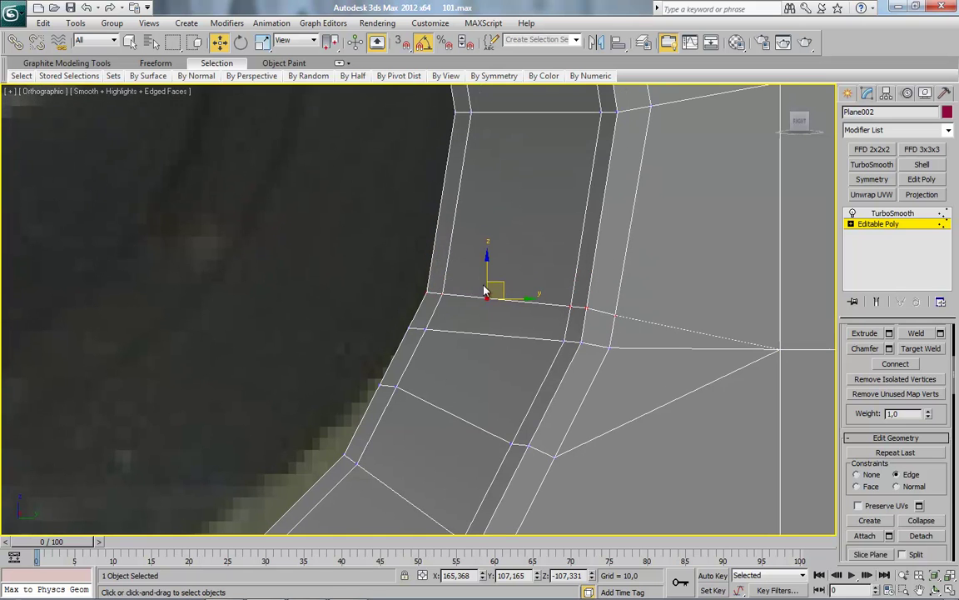
drag(511, 272, 526, 225)
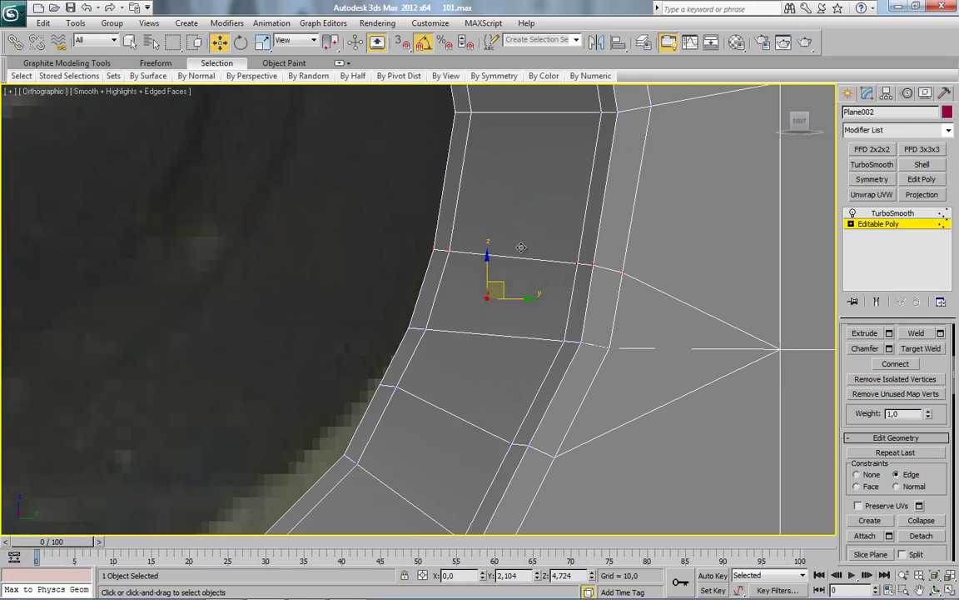
Select loop vertices in the side view and slide them down-left along their edges.
scroll(508, 304, down, 3)
scroll(578, 304, down, 2)
mouse_move(577, 304)
alt+middle_down()
mouse_move(551, 311)
mouse_move(511, 348)
mouse_move(363, 343)
alt+middle_up()
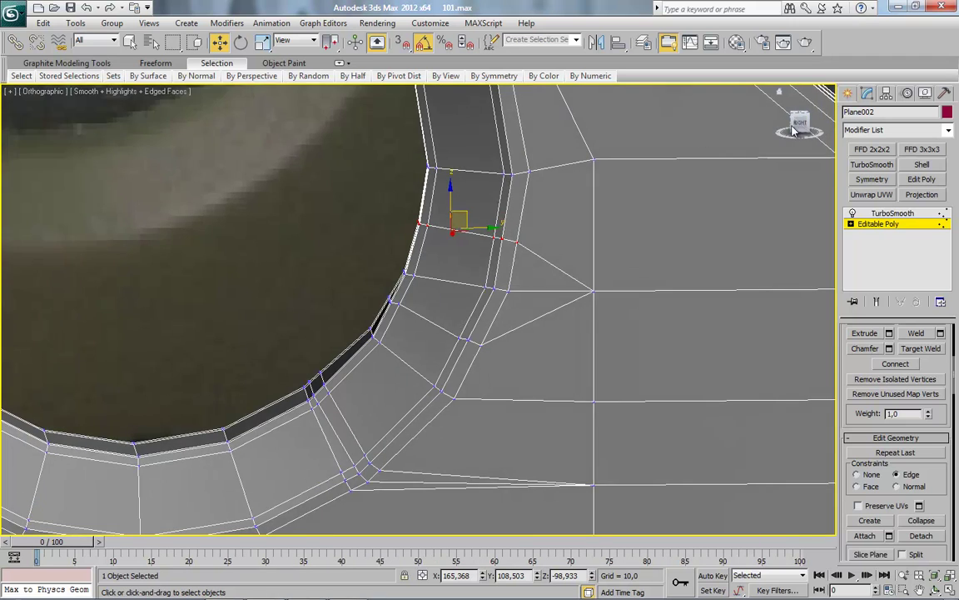
alt+middle_drag(794, 129, 489, 180)
scroll(490, 180, up, 3)
scroll(463, 256, up, 3)
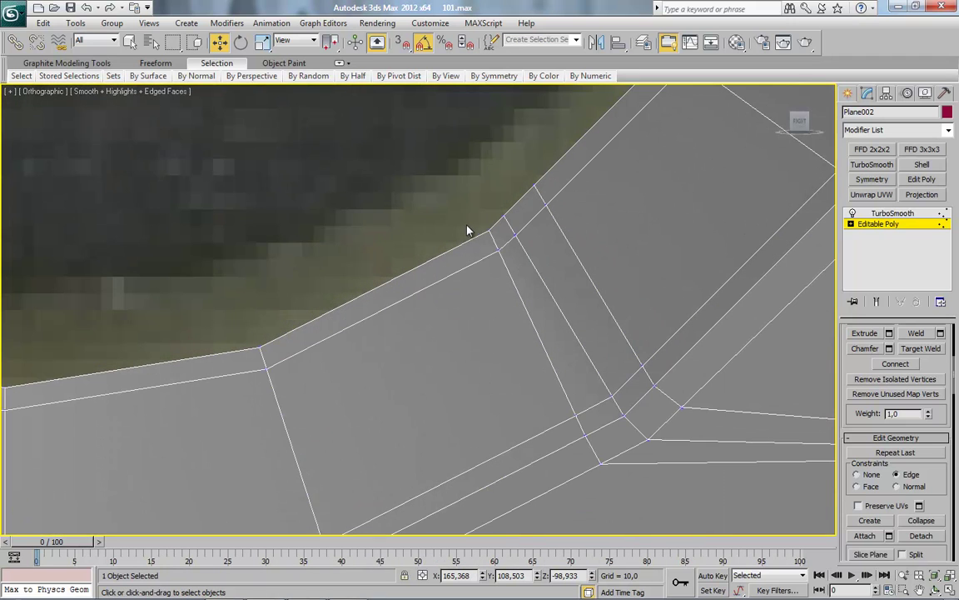
ctrl+drag(601, 481, 601, 480)
mouse_move(601, 438)
alt+middle_down()
mouse_move(544, 391)
mouse_move(558, 391)
mouse_move(677, 105)
alt+middle_up()
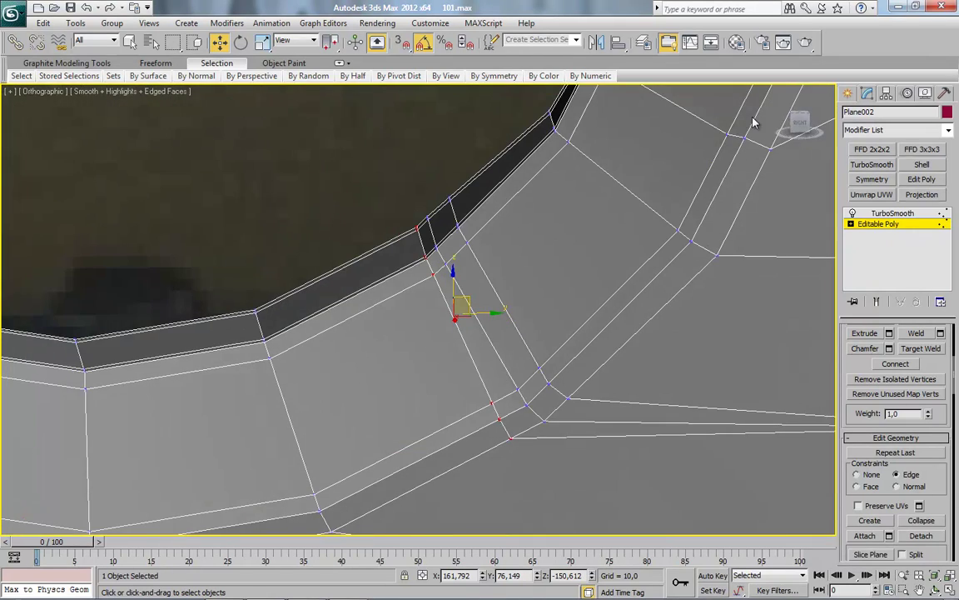
click(798, 121)
scroll(524, 295, down, 3)
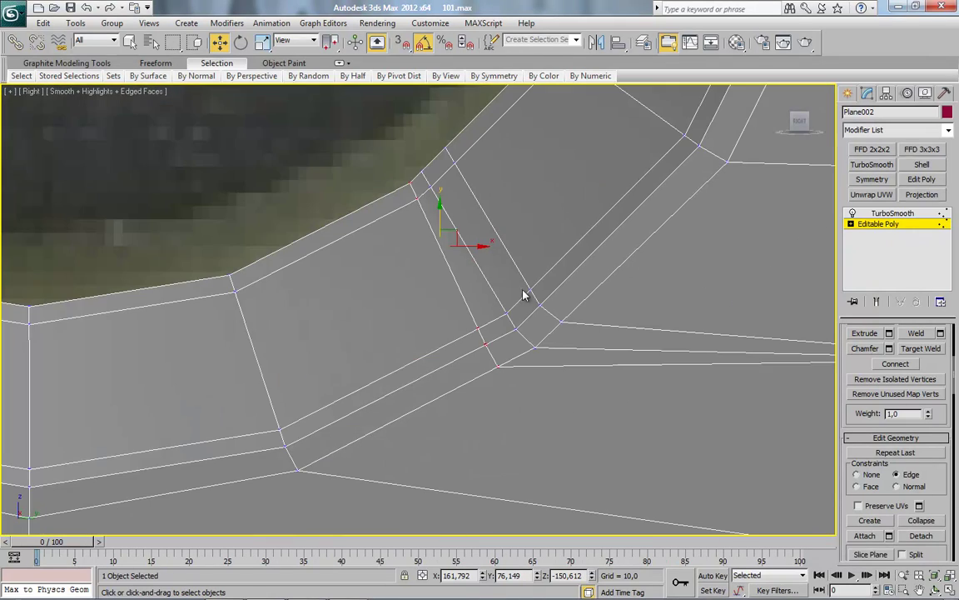
drag(453, 228, 380, 262)
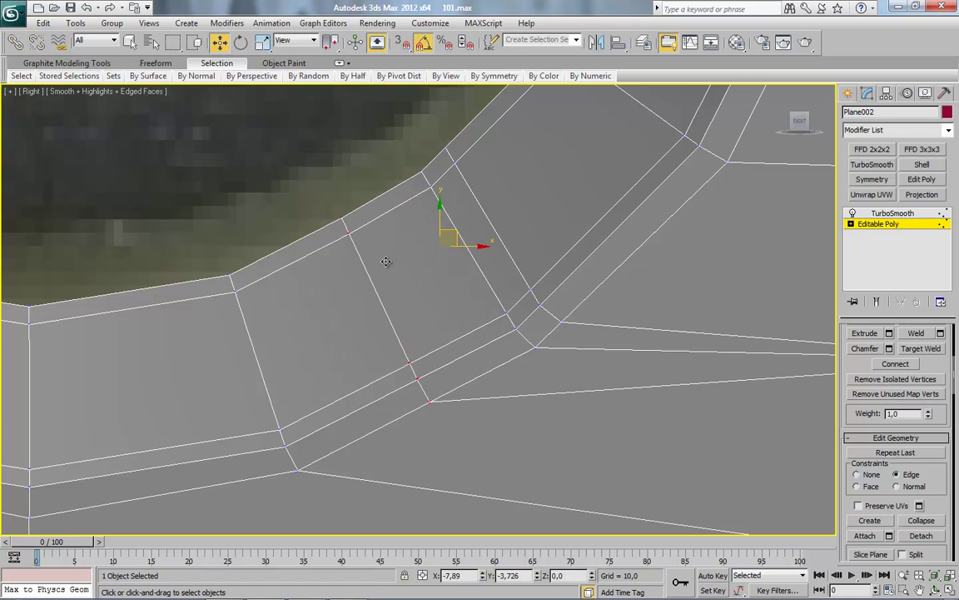
Add the lower vertices and slide the selection along its edges, settling it down-right.
scroll(413, 176, down, 2)
middle_drag(413, 176, 429, 282)
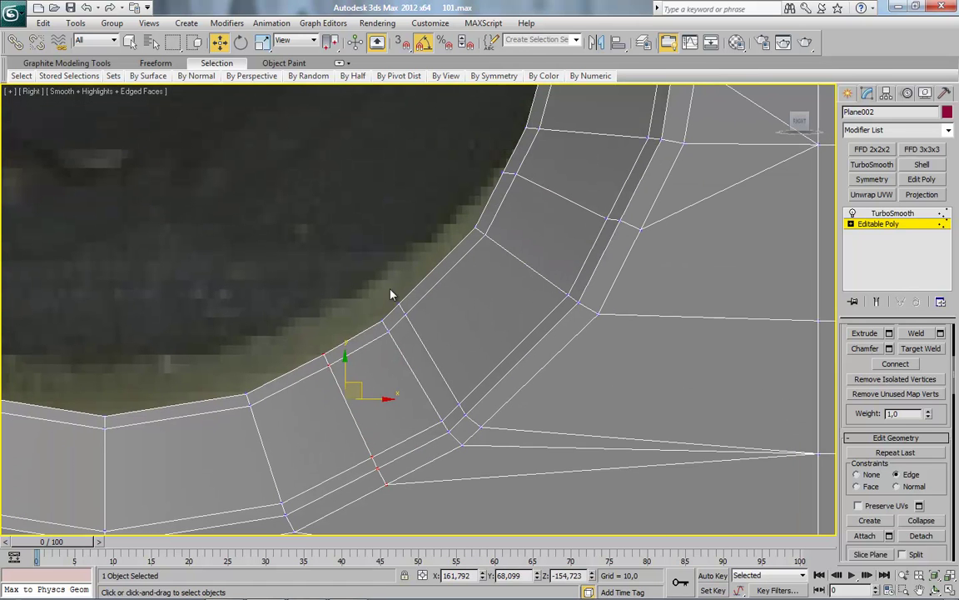
ctrl+drag(457, 398, 498, 441)
drag(439, 326, 475, 297)
drag(413, 268, 508, 343)
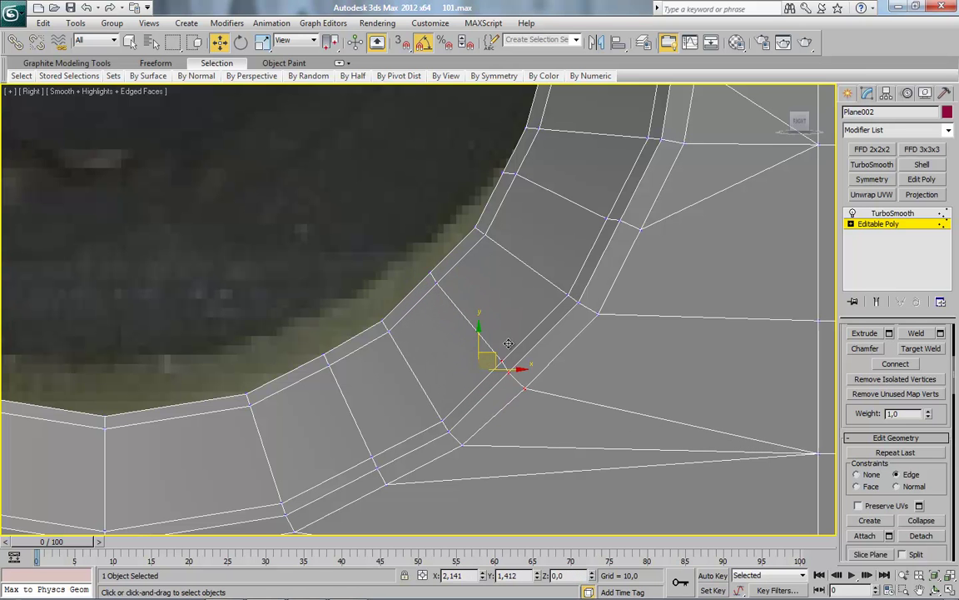
mouse_move(508, 344)
alt+middle_down()
mouse_move(528, 359)
mouse_move(495, 338)
alt+middle_up()
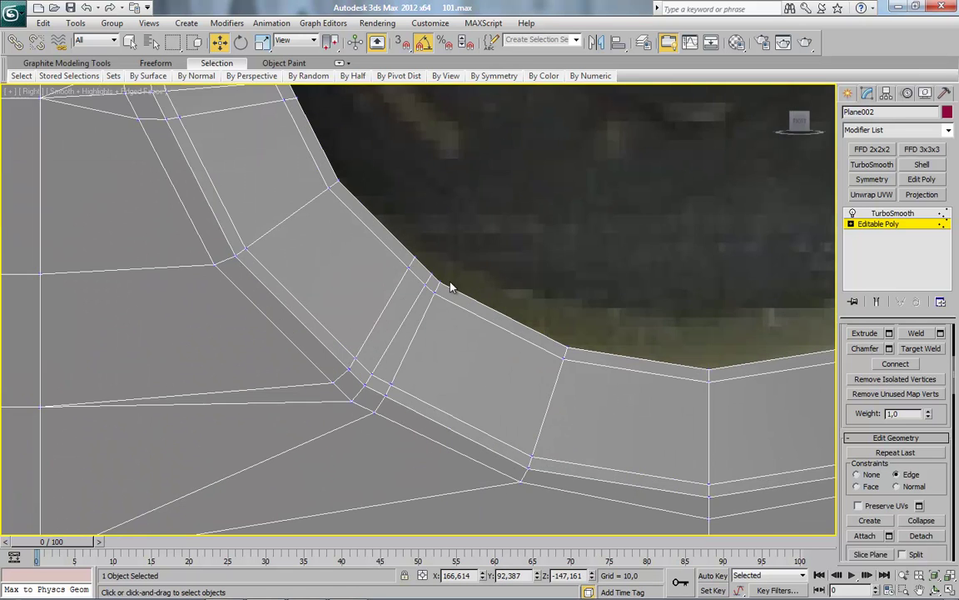
scroll(453, 283, up, 2)
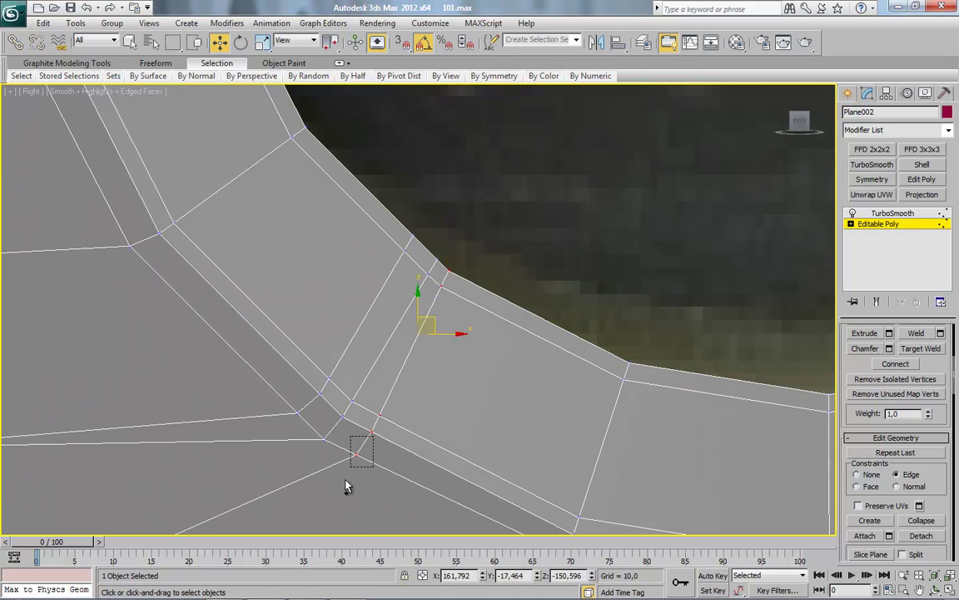
drag(434, 330, 514, 342)
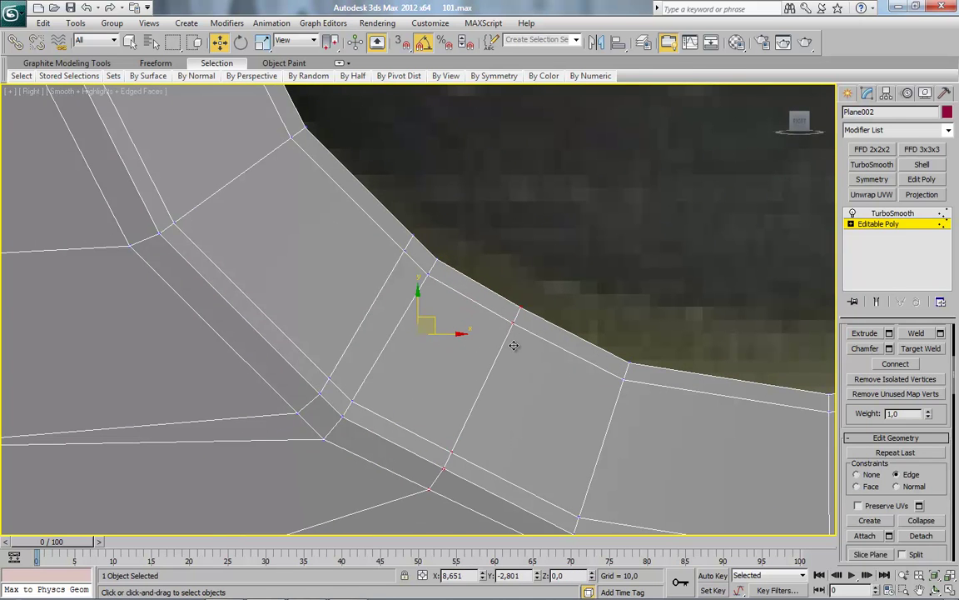
Select four vertices at the hole rim and slide them up-left along edges.
drag(390, 212, 419, 265)
drag(255, 364, 338, 422)
drag(393, 280, 348, 234)
ctrl+drag(353, 143, 406, 210)
drag(317, 304, 265, 236)
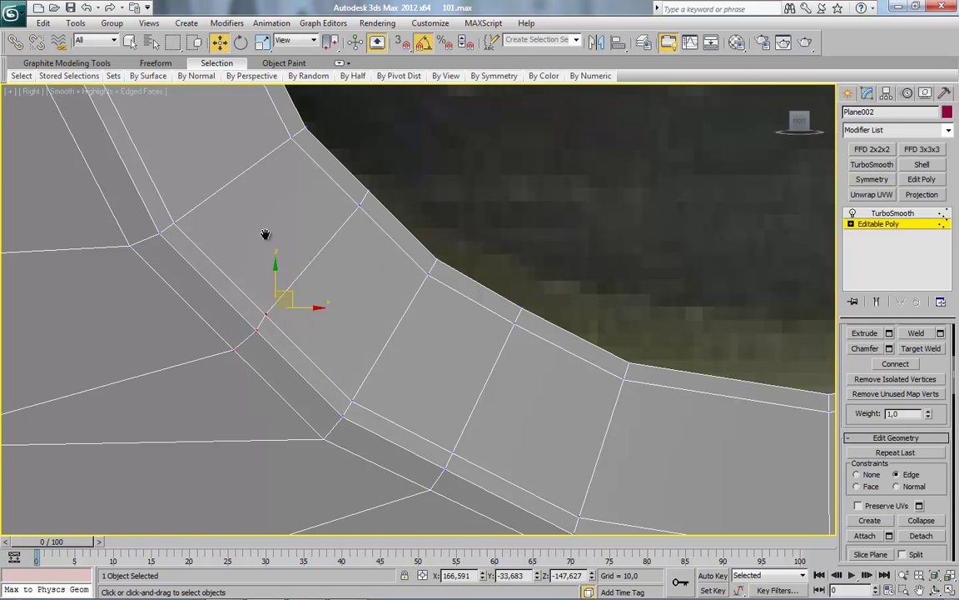
Centre the edge loop and slide it down along the mesh.
scroll(333, 250, up, 3)
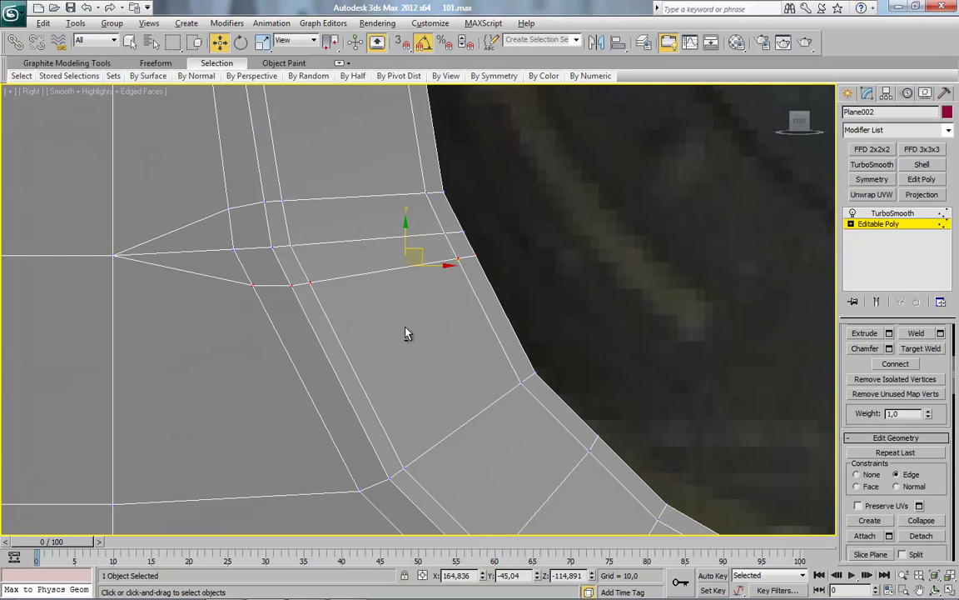
scroll(405, 334, down, 1)
scroll(480, 249, up, 3)
scroll(419, 332, up, 2)
scroll(419, 332, down, 2)
middle_drag(615, 331, 448, 270)
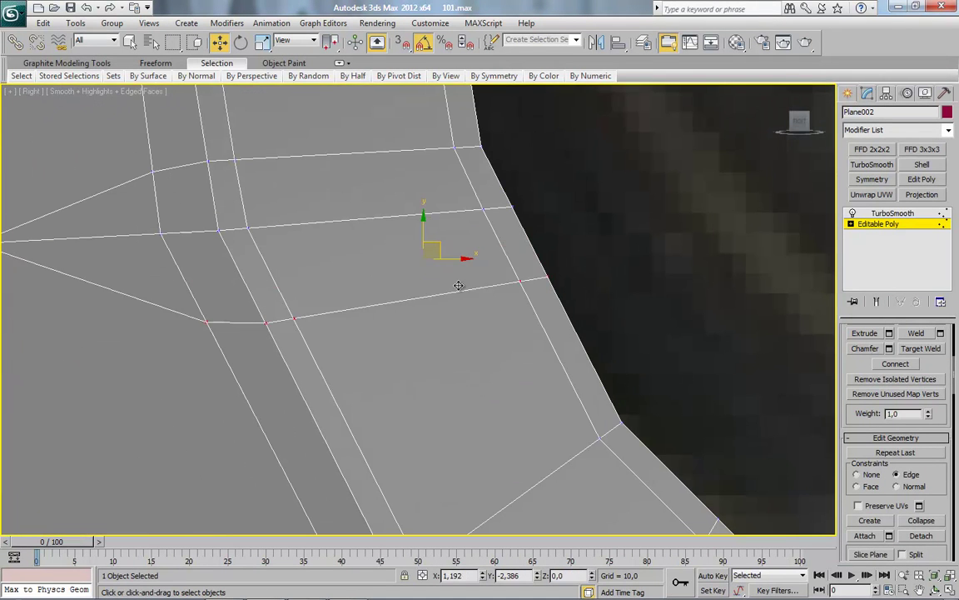
drag(439, 247, 397, 397)
drag(285, 332, 312, 221)
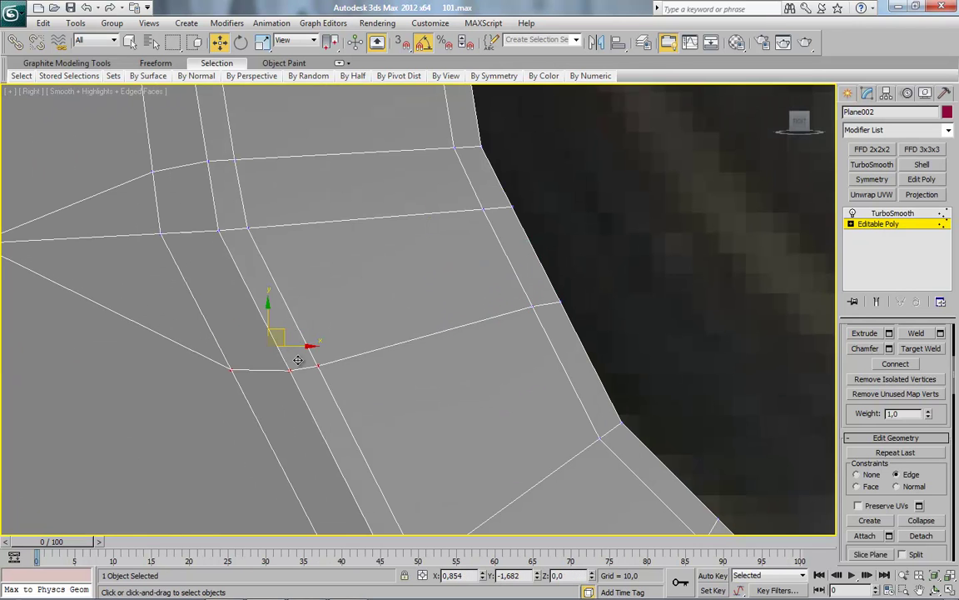
middle_drag(312, 222, 531, 337)
Slide the horizontal edge loop up, clear the selection, and exit vertex editing.
click(406, 310)
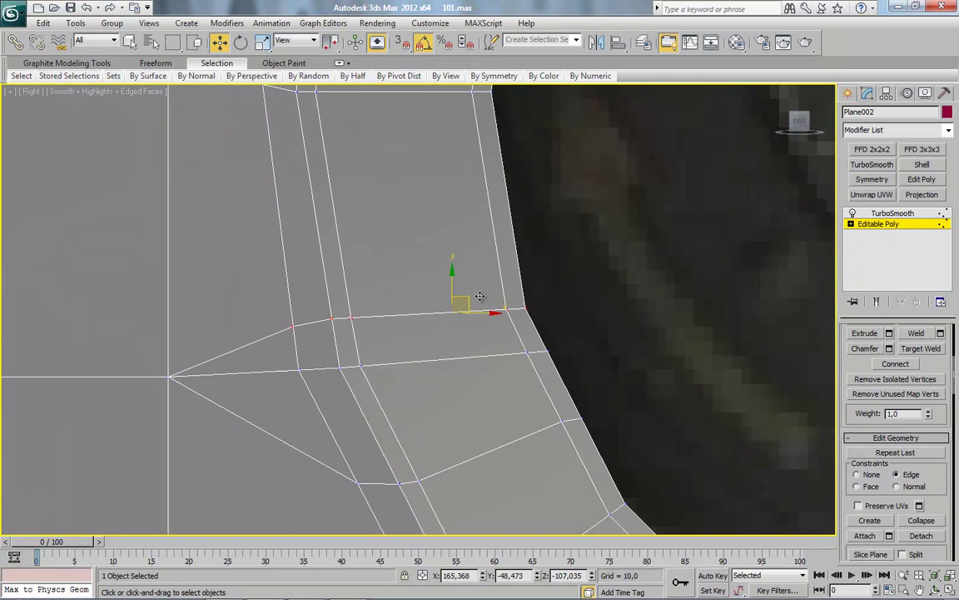
drag(469, 301, 454, 227)
click(563, 309)
mouse_move(562, 309)
alt+middle_down()
mouse_move(567, 342)
mouse_move(516, 358)
alt+middle_up()
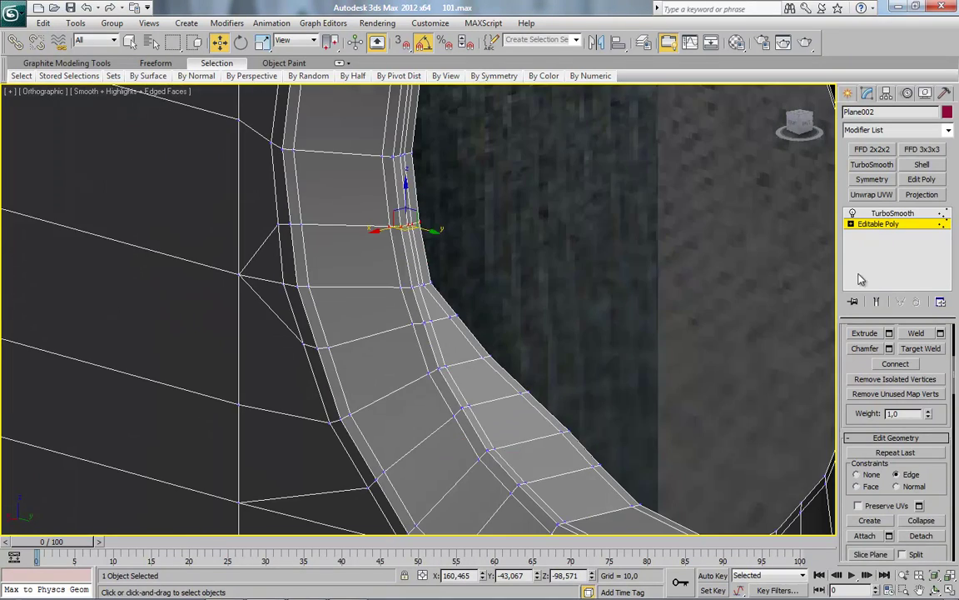
click(882, 223)
Check the TurboSmoothed lens hole from another angle.
click(889, 213)
scroll(435, 377, down, 3)
scroll(449, 403, down, 2)
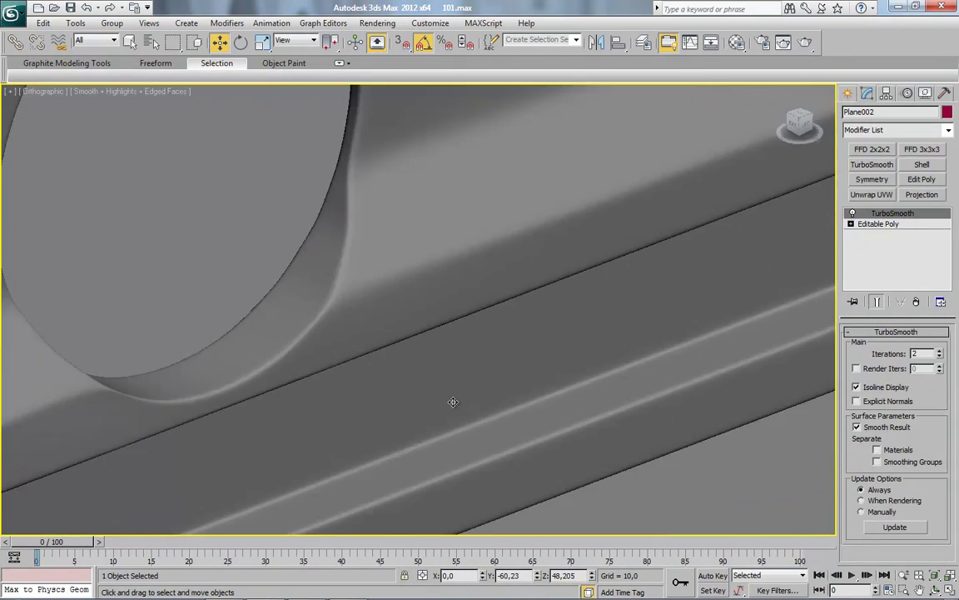
scroll(453, 402, down, 2)
scroll(454, 408, up, 5)
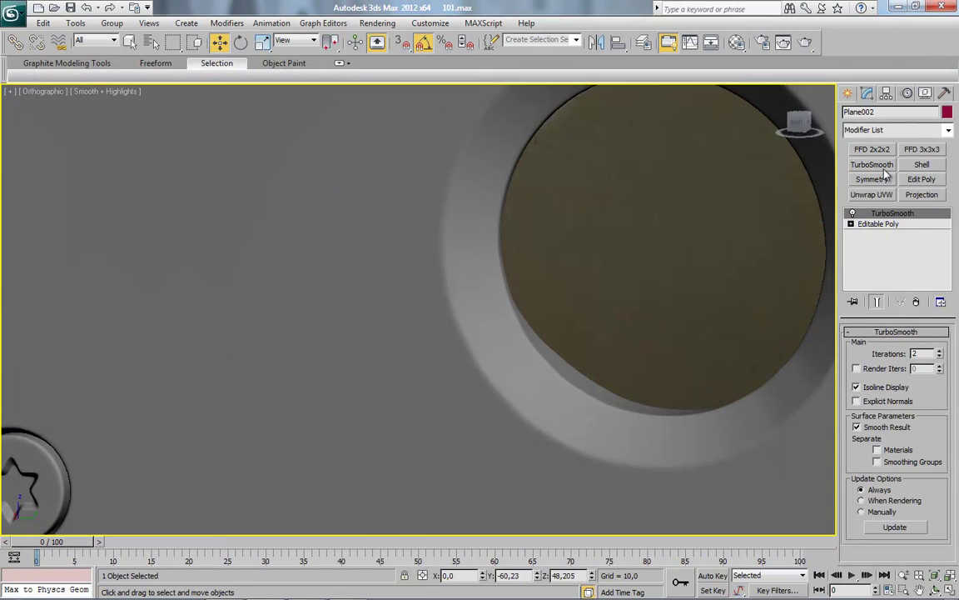
drag(800, 122, 595, 274)
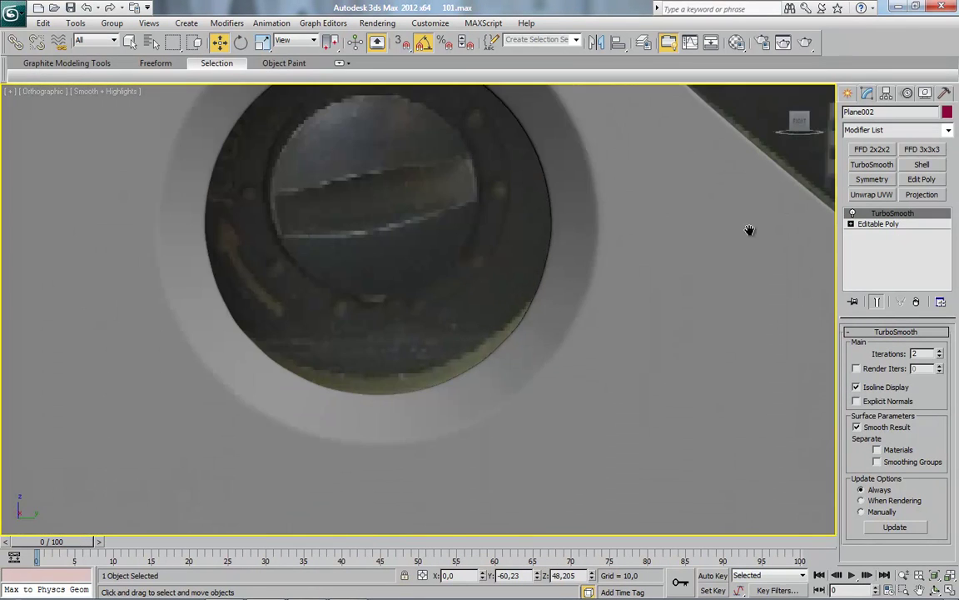
In Editable Poly vertex mode with Constraints set to None, nudge the chamfer ring vertices.
click(878, 224)
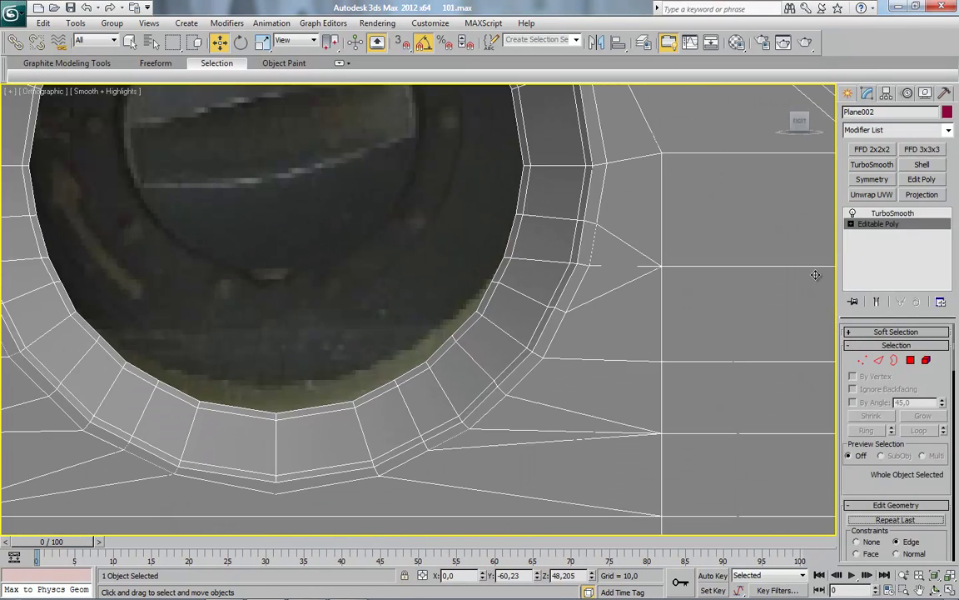
click(863, 361)
scroll(578, 315, up, 3)
scroll(883, 444, down, 2)
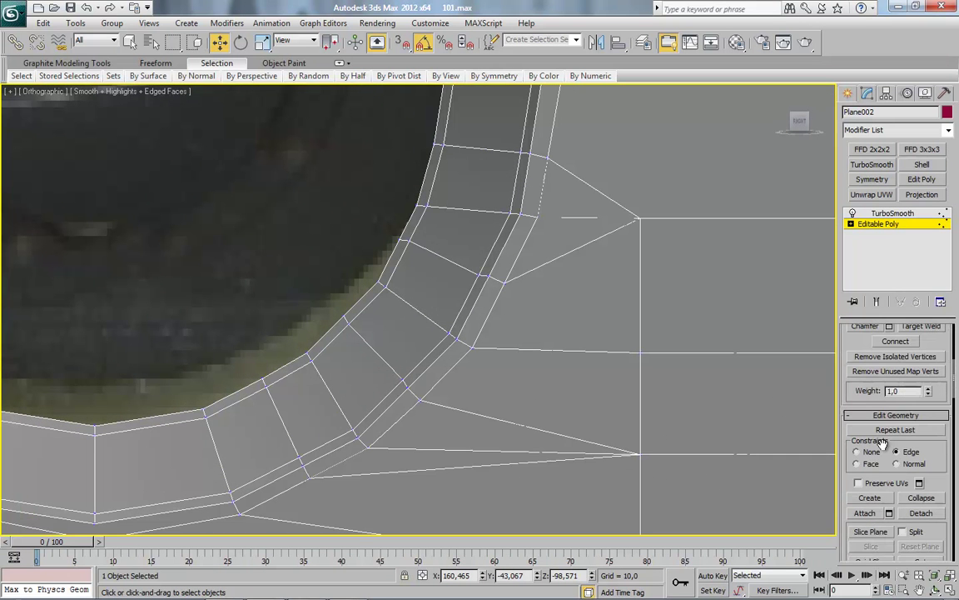
click(864, 455)
scroll(459, 223, up, 1)
scroll(469, 199, up, 2)
scroll(341, 188, up, 2)
drag(286, 123, 616, 238)
middle_drag(517, 210, 512, 293)
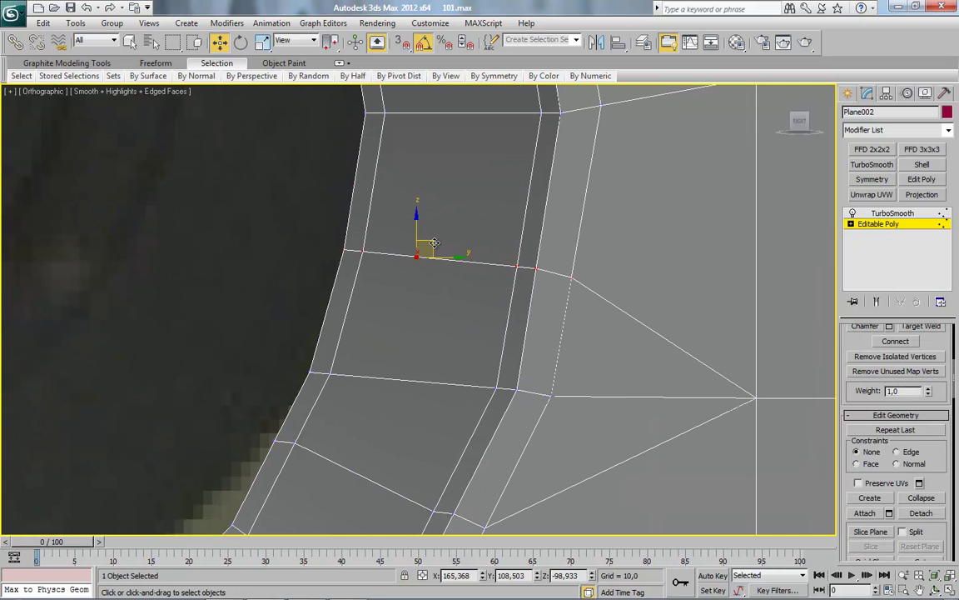
drag(435, 242, 437, 241)
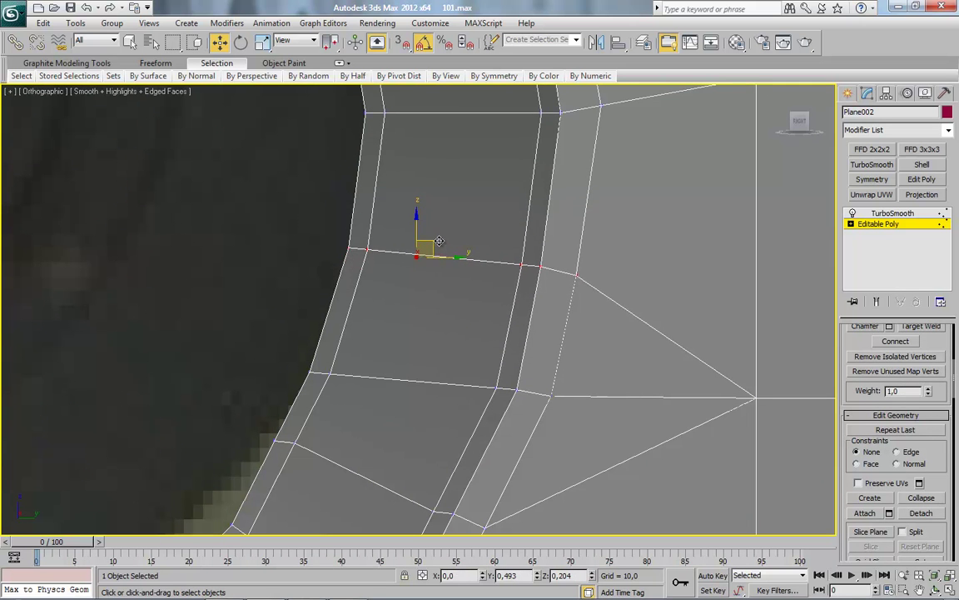
Select and nudge the next rows of rim vertices into line.
middle_drag(291, 442, 362, 247)
scroll(312, 229, down, 5)
scroll(348, 229, up, 5)
drag(315, 232, 583, 341)
drag(433, 258, 437, 260)
middle_drag(228, 394, 382, 254)
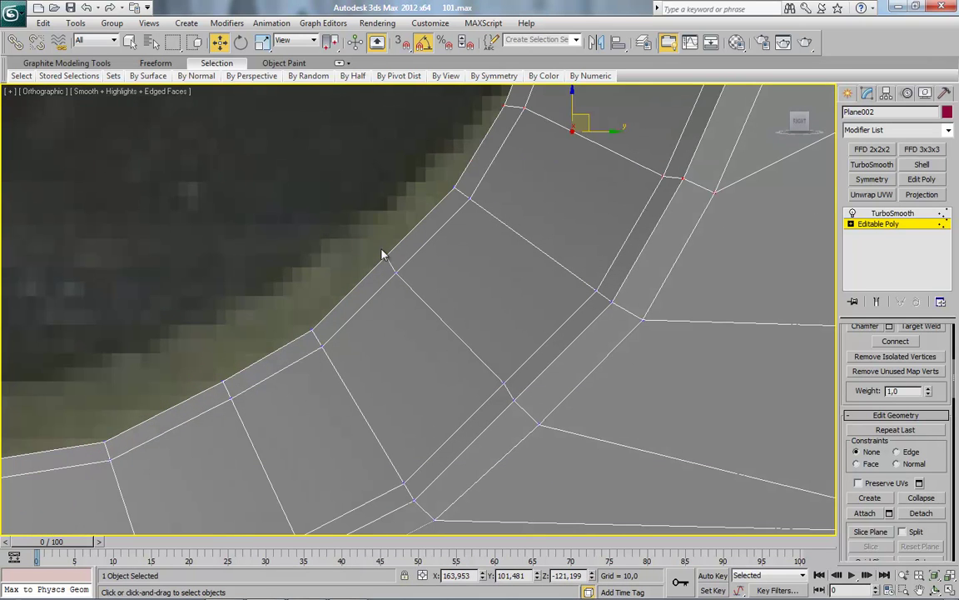
ctrl+drag(563, 442, 555, 434)
drag(443, 291, 442, 288)
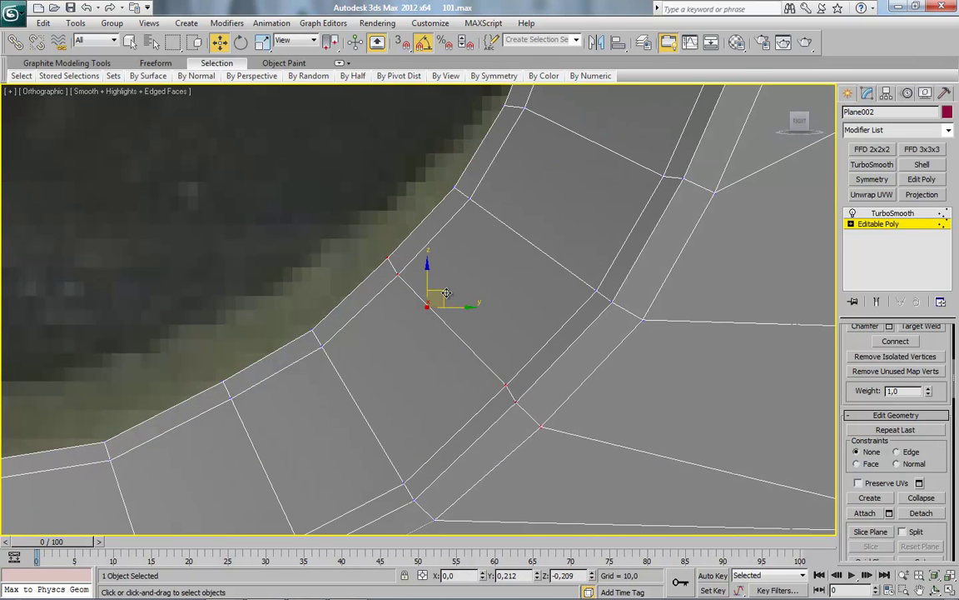
Shift further rim vertices slightly down-left, then return to the TurboSmooth result.
middle_drag(231, 420, 547, 313)
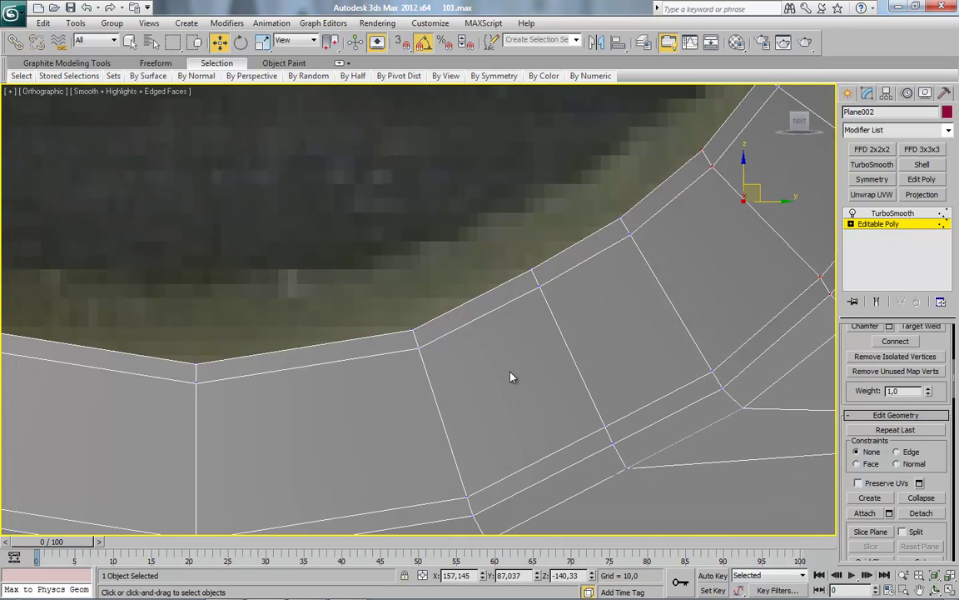
scroll(511, 377, down, 3)
scroll(511, 281, up, 4)
ctrl+drag(574, 203, 514, 278)
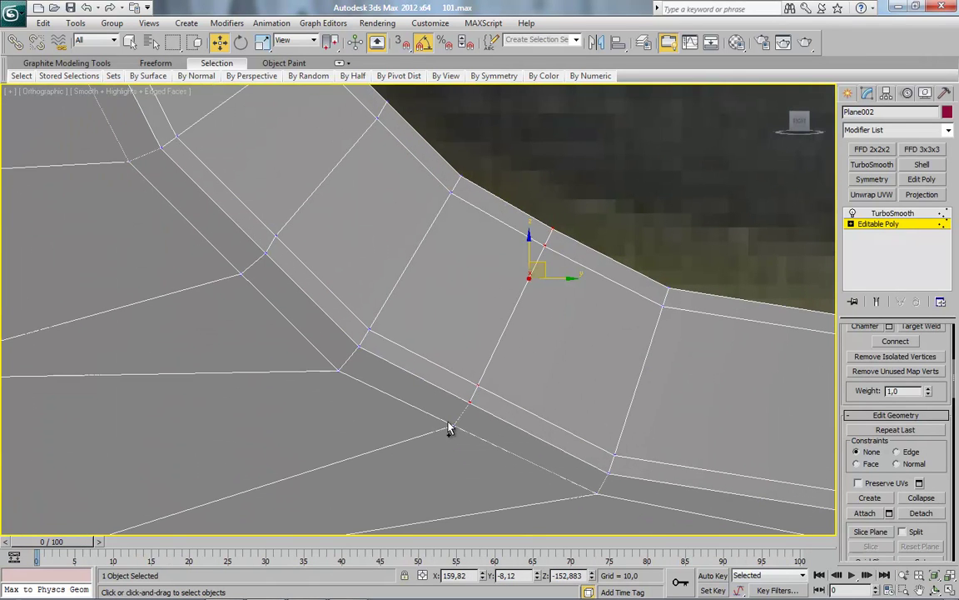
drag(534, 281, 532, 286)
mouse_move(355, 239)
middle_down()
mouse_move(286, 156)
mouse_move(251, 194)
middle_up()
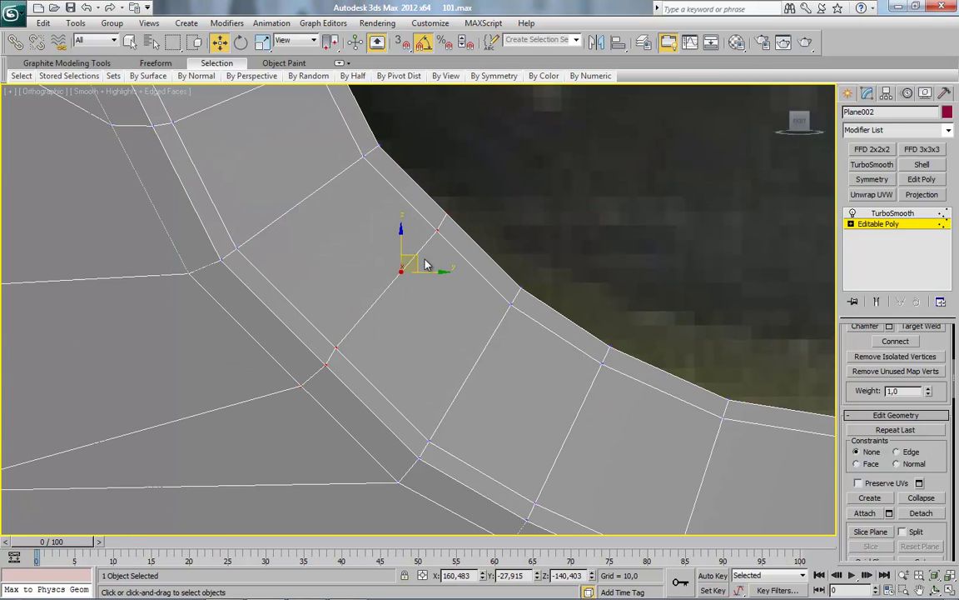
alt+middle_drag(192, 154, 433, 212)
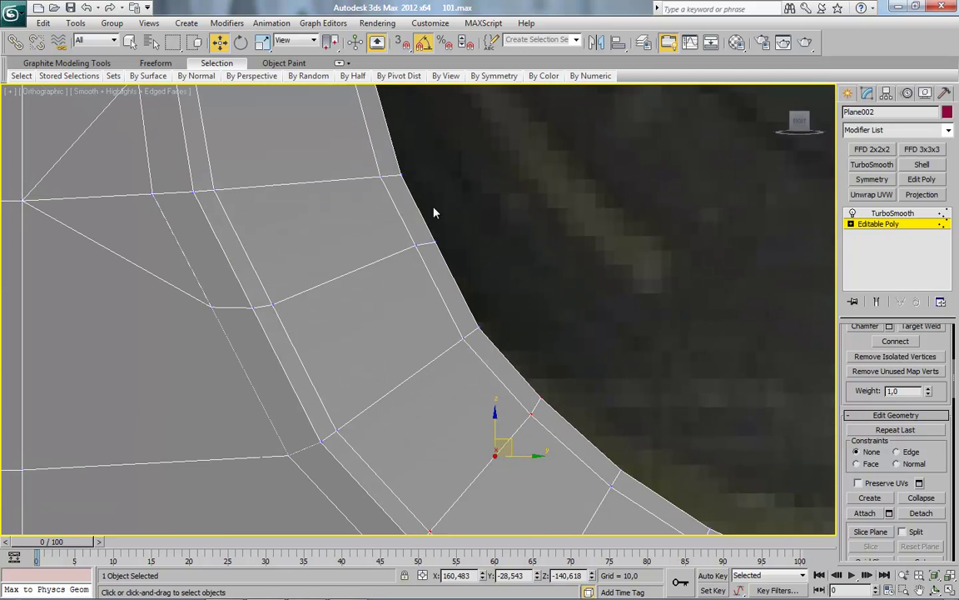
ctrl+drag(210, 351, 212, 345)
mouse_move(383, 248)
alt+middle_down()
mouse_move(360, 199)
mouse_move(524, 237)
alt+middle_up()
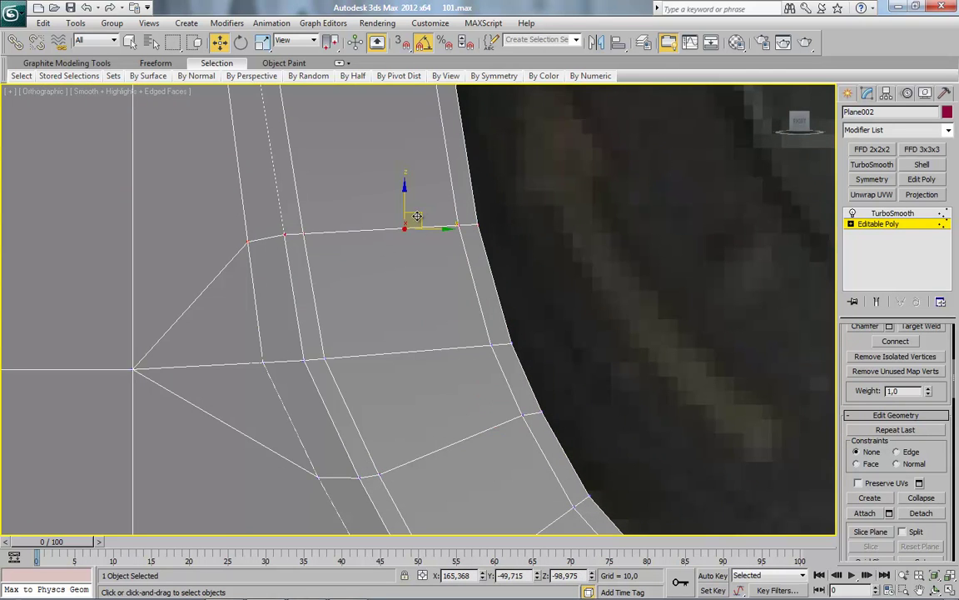
scroll(414, 443, down, 3)
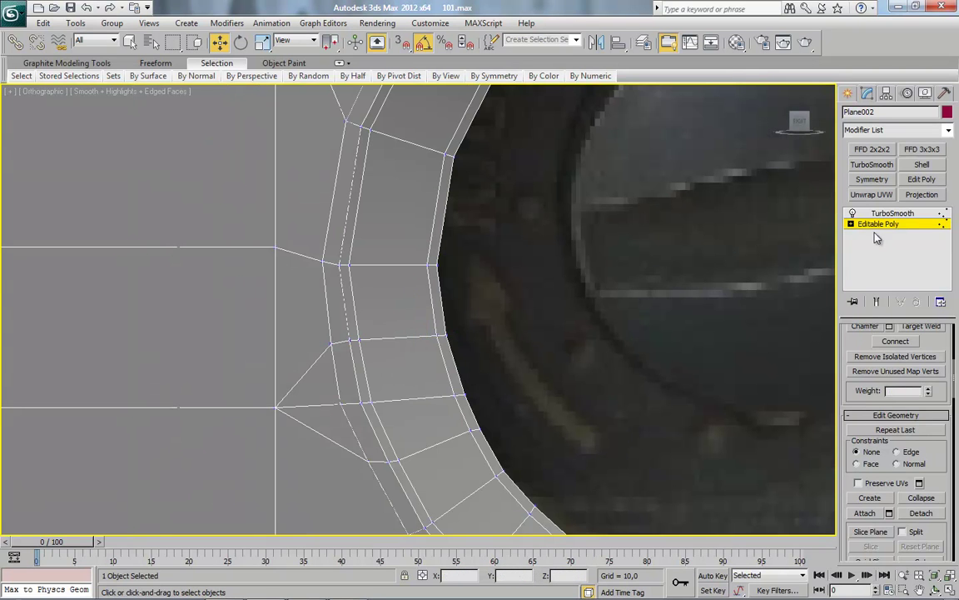
click(892, 213)
scroll(618, 357, down, 4)
Orbit the housing, then zoom in on the Right view of the lens hole.
scroll(520, 312, down, 3)
mouse_move(532, 367)
alt+middle_down()
mouse_move(562, 439)
mouse_move(438, 443)
mouse_move(483, 292)
mouse_move(527, 349)
mouse_move(500, 348)
mouse_move(517, 370)
alt+middle_up()
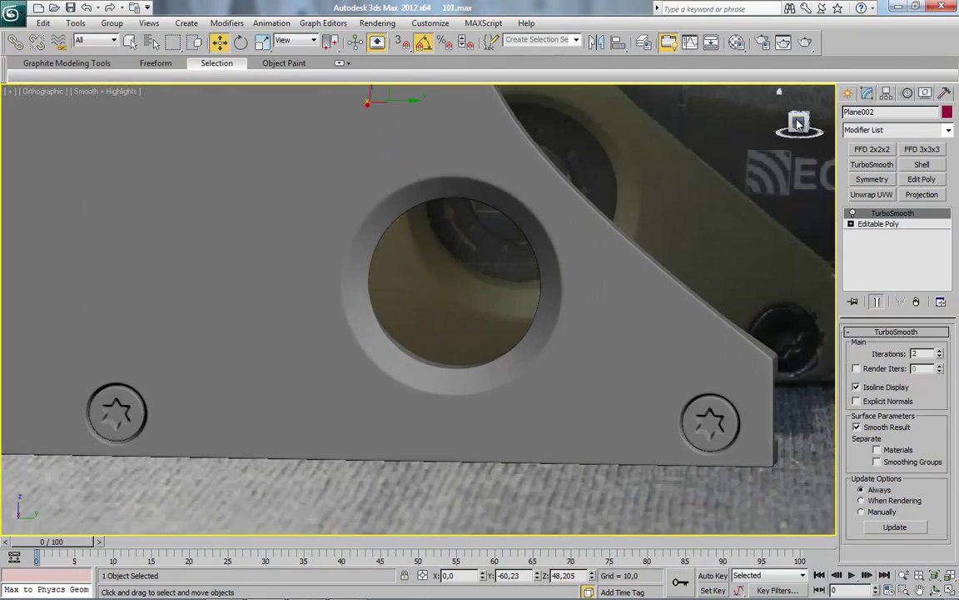
click(797, 123)
scroll(327, 337, up, 2)
scroll(348, 322, up, 2)
Hide the grey plate to compare with the photo, then Unhide All and reselect the plate.
right_click(486, 306)
right_click(385, 295)
click(478, 293)
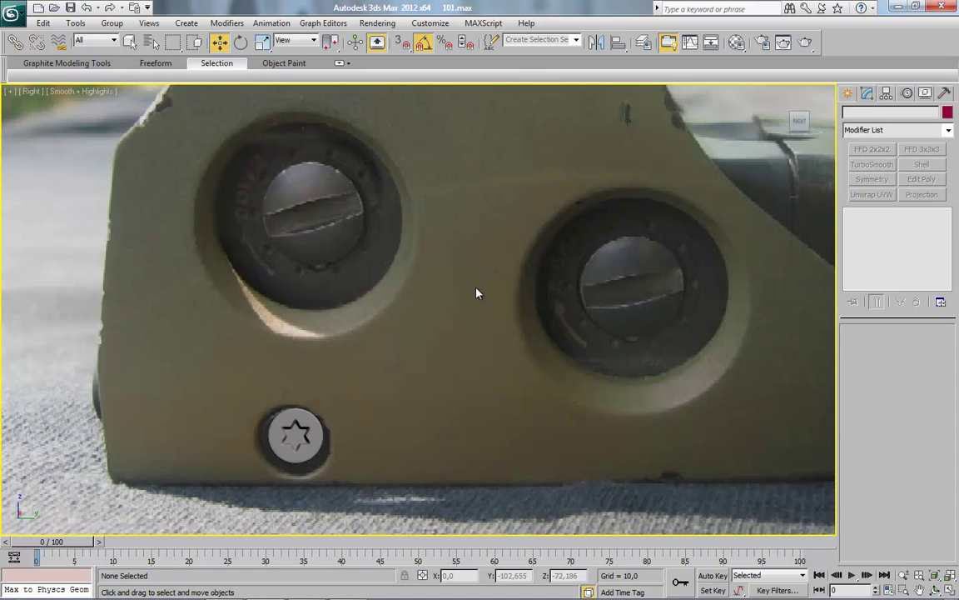
middle_drag(477, 293, 467, 346)
right_click(553, 333)
click(583, 268)
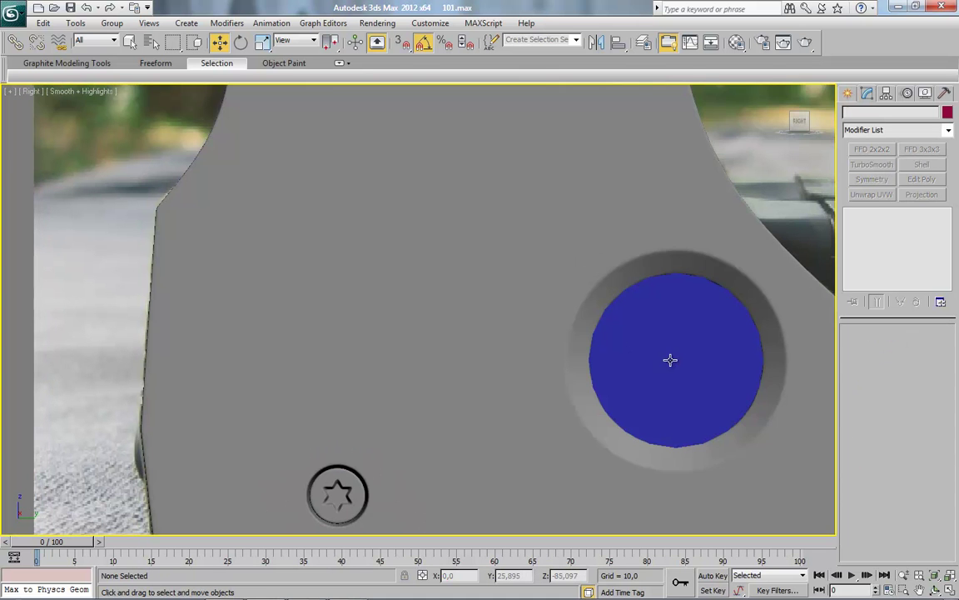
click(671, 360)
middle_drag(768, 380, 654, 303)
click(662, 302)
Hide the grey plate and clone the blue cylinder over the upper-left lens hole.
right_click(664, 296)
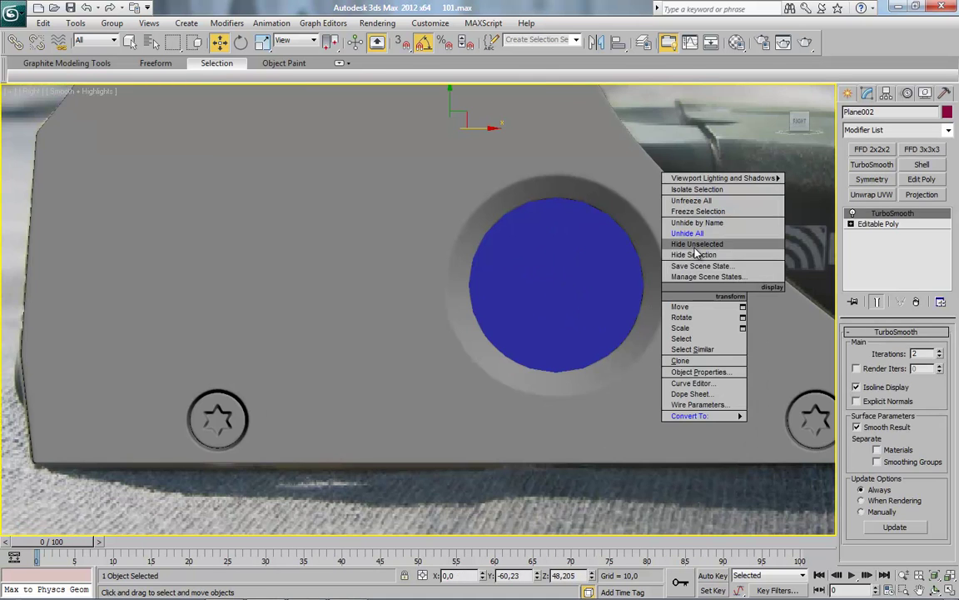
click(692, 253)
click(625, 275)
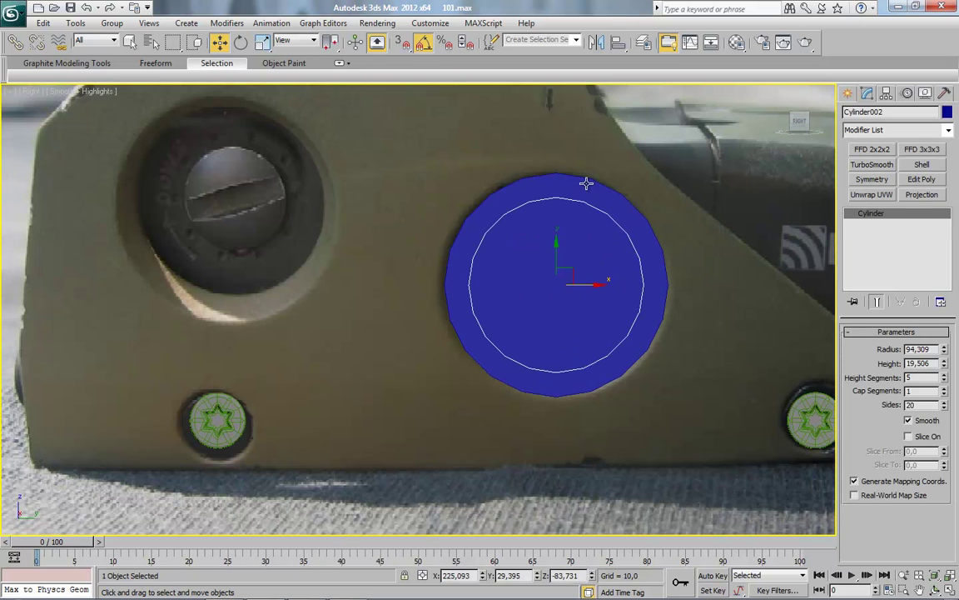
key(ctrl+a)
middle_drag(391, 253, 462, 280)
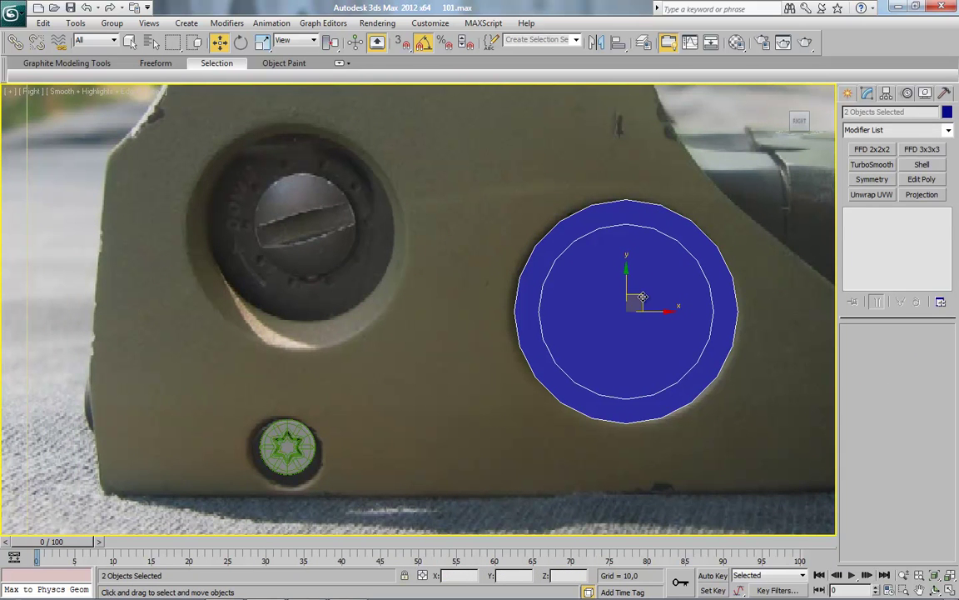
shift+drag(642, 297, 311, 221)
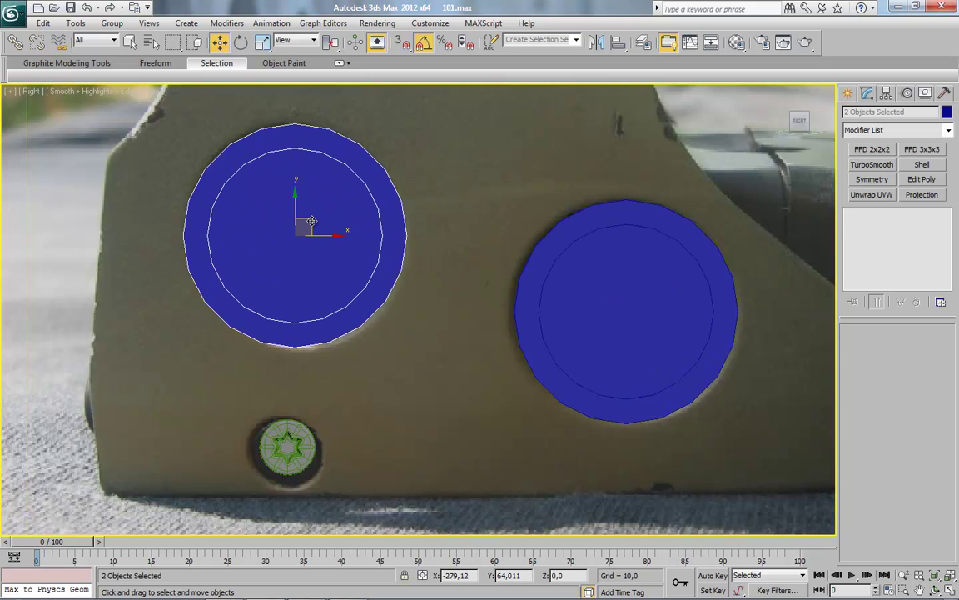
shift+drag(310, 220, 316, 223)
click(493, 362)
Unhide the housing and orbit to check the copied cylinder's depth against the base mesh.
right_click(448, 199)
click(488, 159)
middle_drag(317, 331, 479, 280)
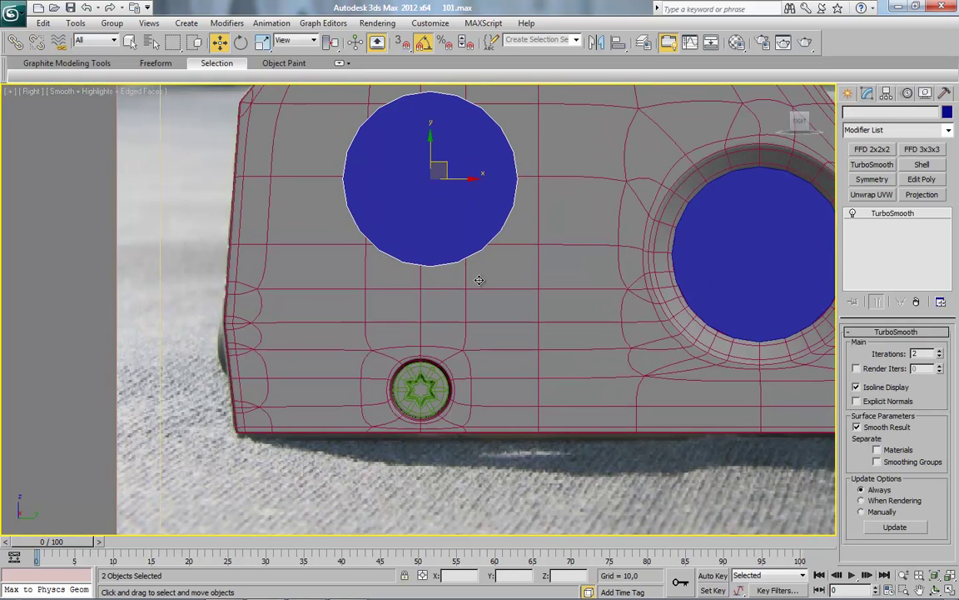
click(479, 280)
scroll(533, 356, up, 2)
scroll(589, 326, up, 2)
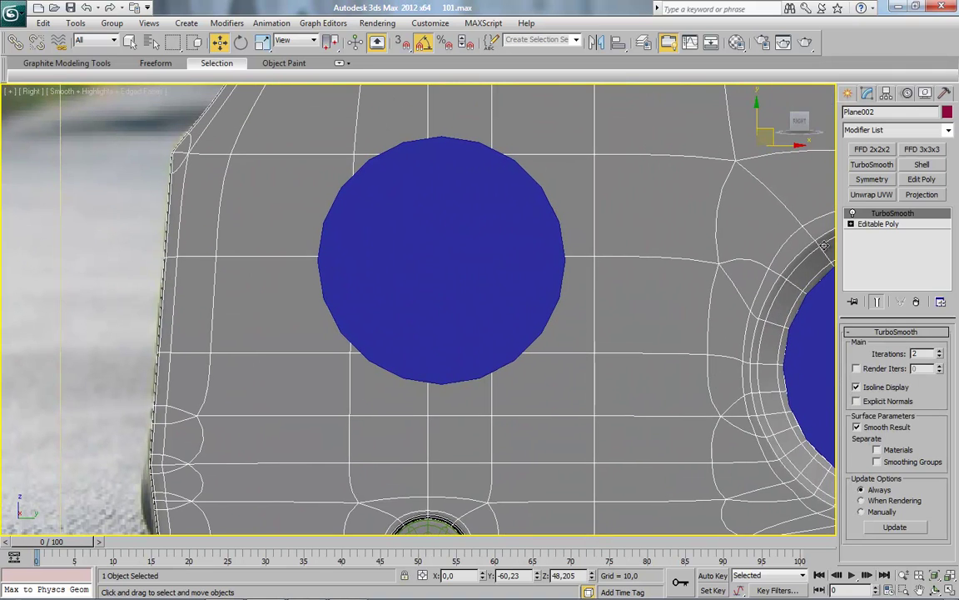
click(878, 224)
click(465, 232)
mouse_move(465, 232)
alt+middle_down()
mouse_move(368, 283)
mouse_move(514, 261)
alt+middle_up()
click(514, 262)
ctrl+click(428, 253)
right_click(428, 252)
Isolate the selection in the Right view and show Plane002's unsmoothed Editable Poly base mesh.
click(467, 87)
key(alt+q)
click(463, 268)
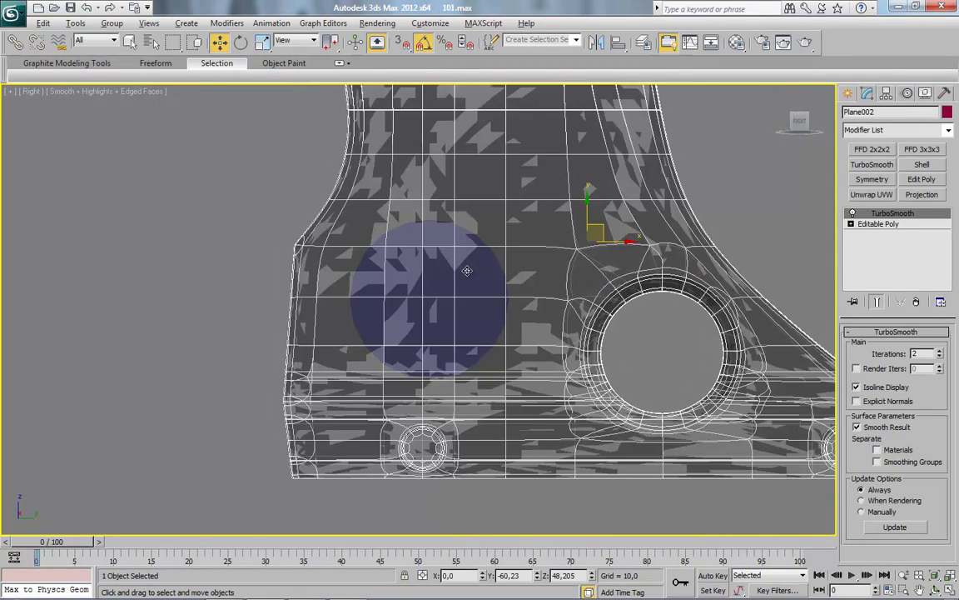
key(z)
click(877, 225)
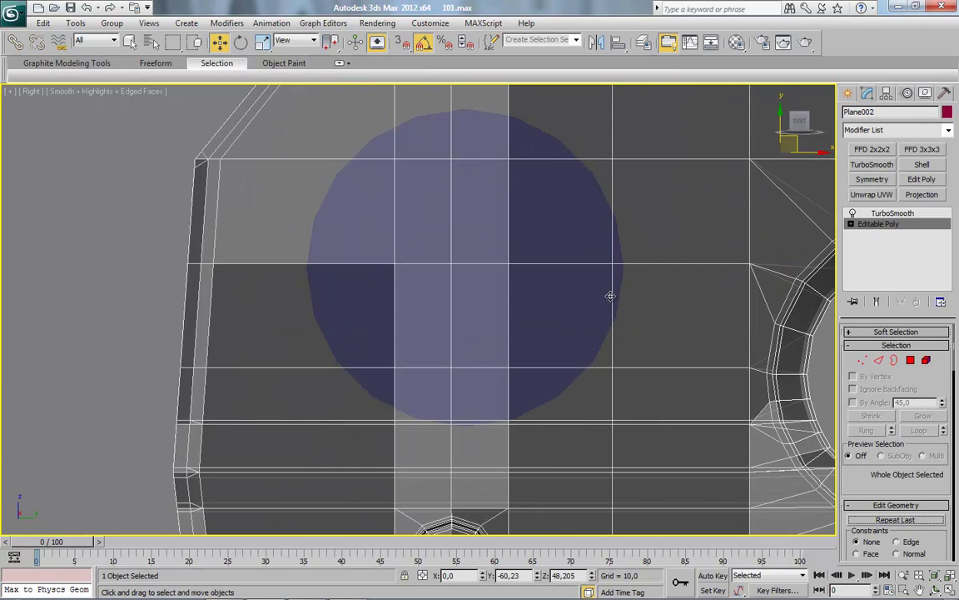
Enter Vertex mode and box-select the vertices around the copied blue cylinder.
scroll(610, 295, down, 3)
scroll(581, 283, up, 2)
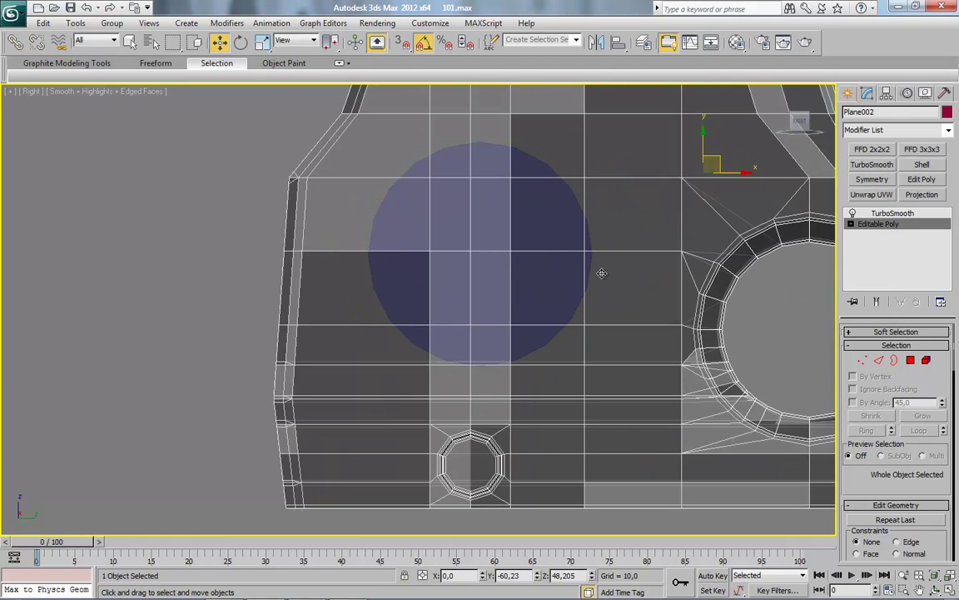
scroll(599, 287, up, 1)
click(863, 360)
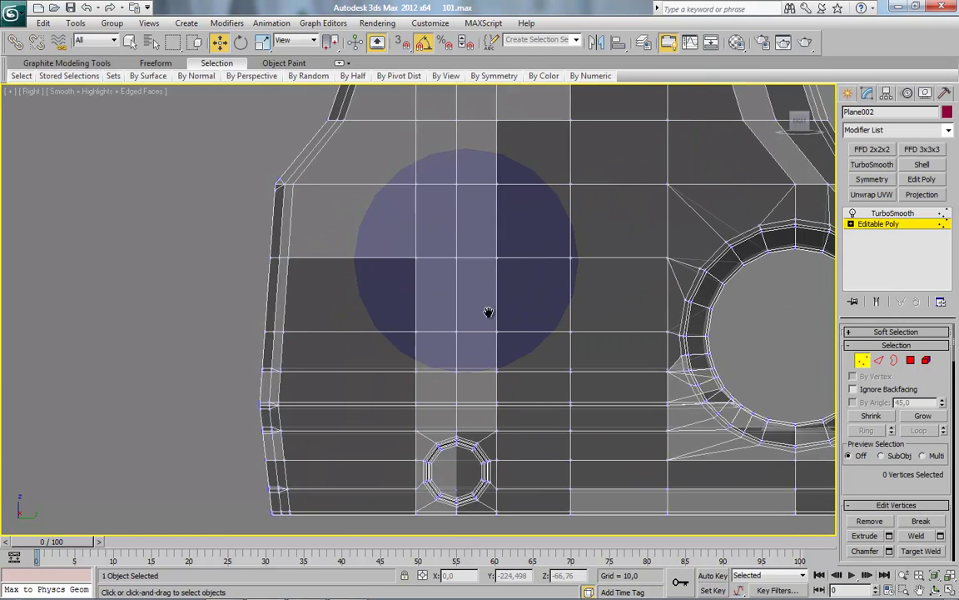
scroll(517, 282, up, 2)
drag(527, 133, 593, 442)
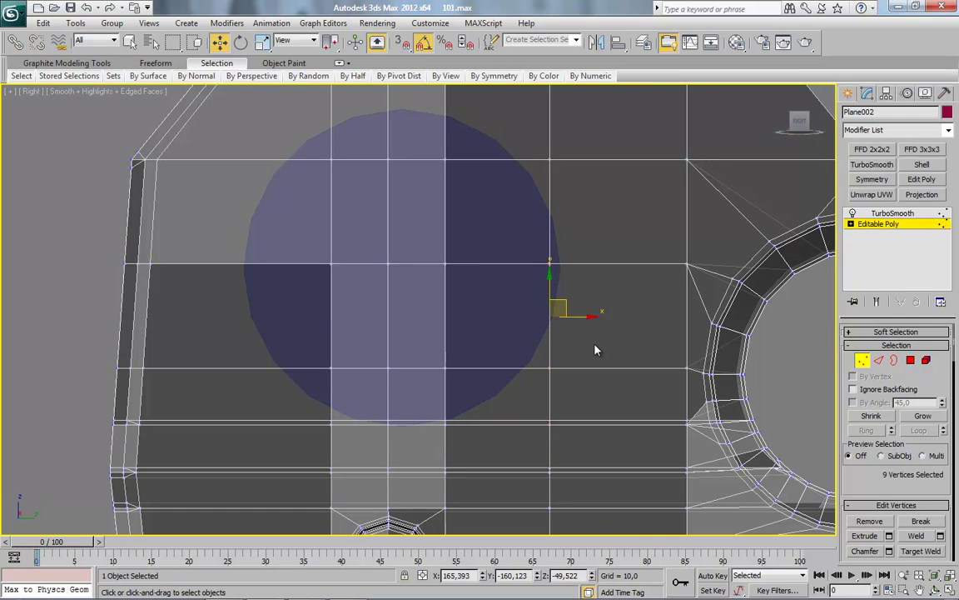
Temporarily hide the body plane Plane002, then unhide all objects.
click(863, 359)
right_click(468, 283)
click(499, 247)
right_click(471, 283)
click(497, 224)
Select the disc Cylinder003 with its ring and nudge them slightly upward.
click(448, 255)
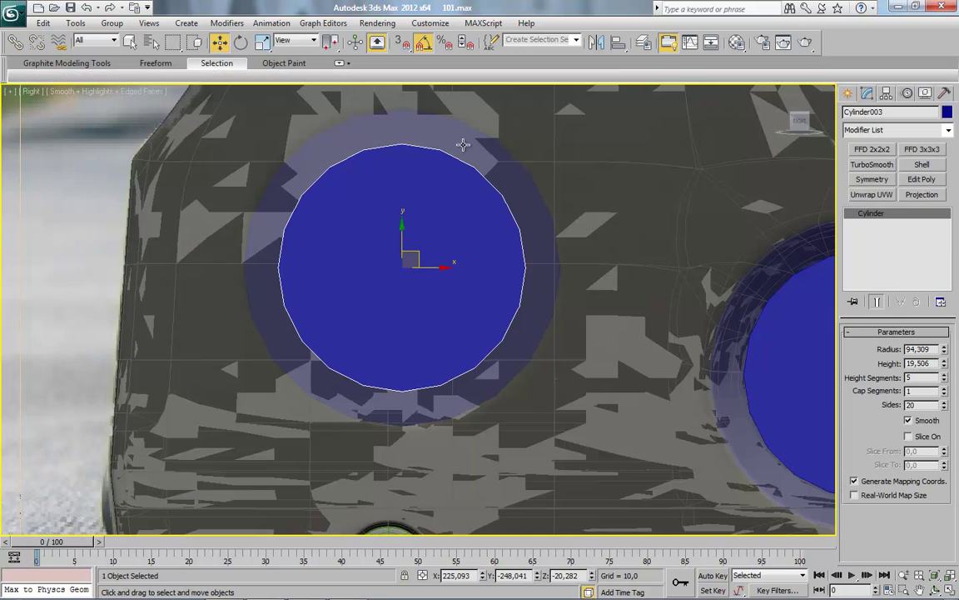
ctrl+click(463, 145)
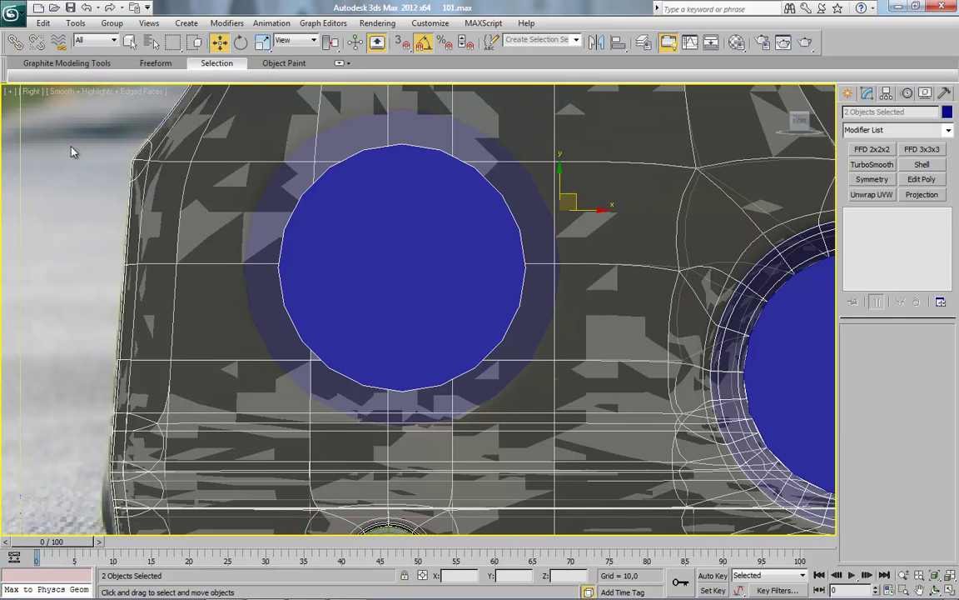
ctrl+click(99, 215)
alt+drag(165, 289, 166, 289)
drag(400, 236, 400, 225)
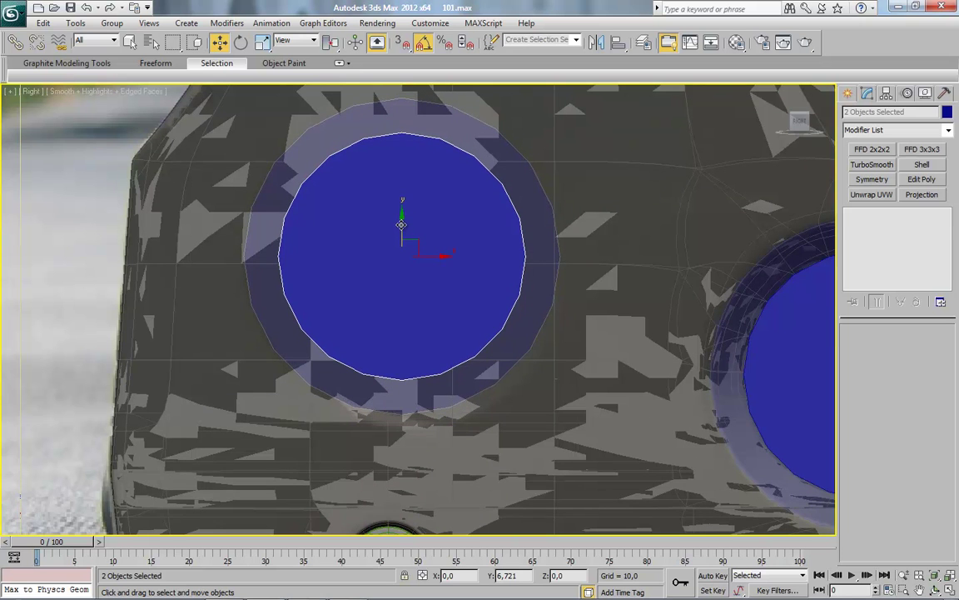
Turn off Plane002's TurboSmooth display and shift the disc and ring up and left.
click(667, 269)
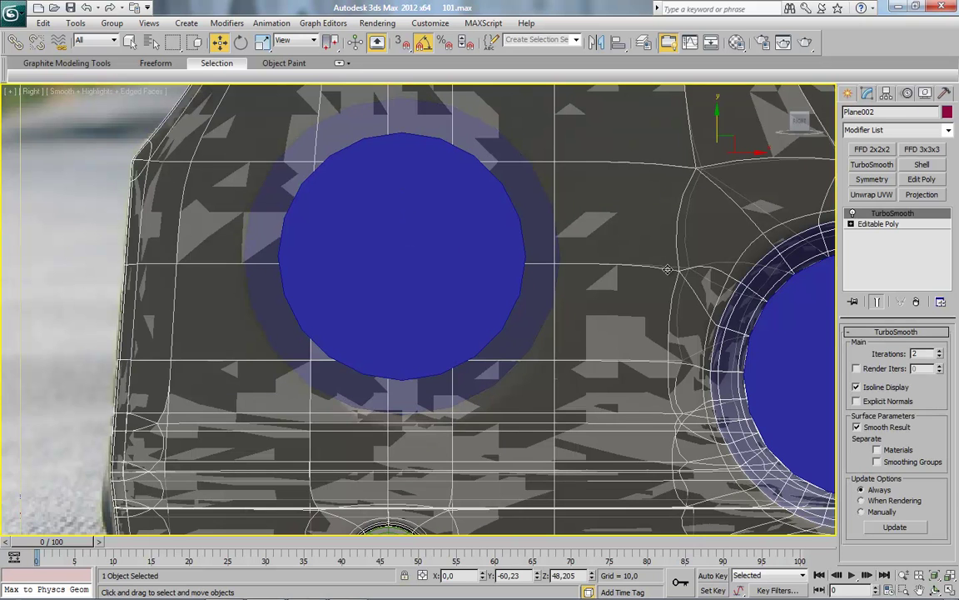
click(852, 214)
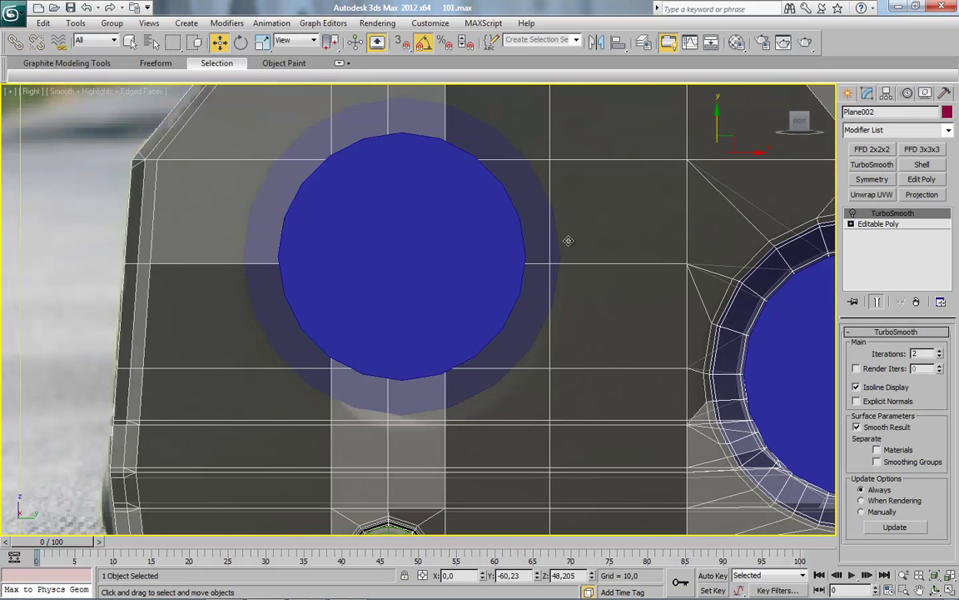
click(497, 252)
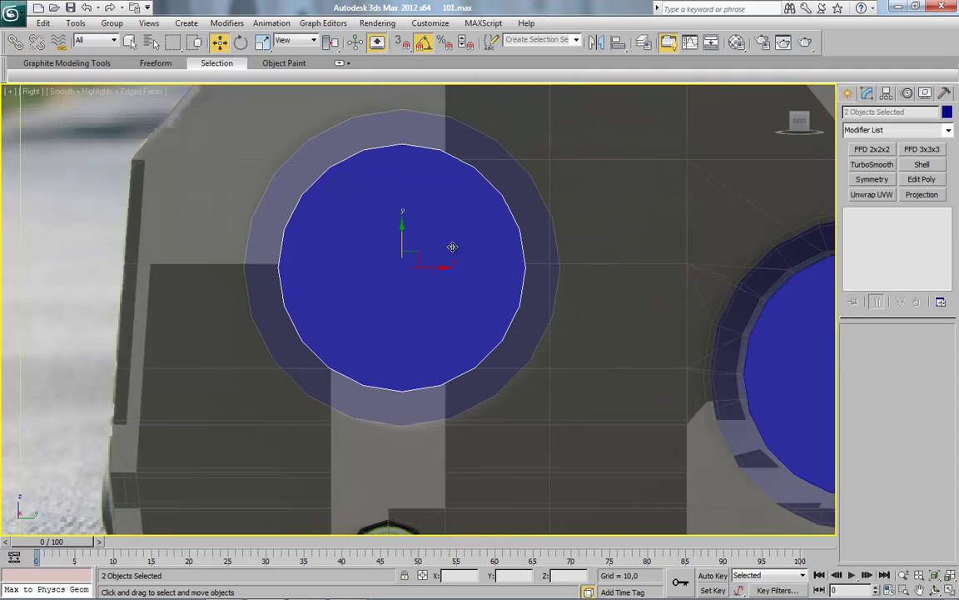
drag(419, 253, 403, 241)
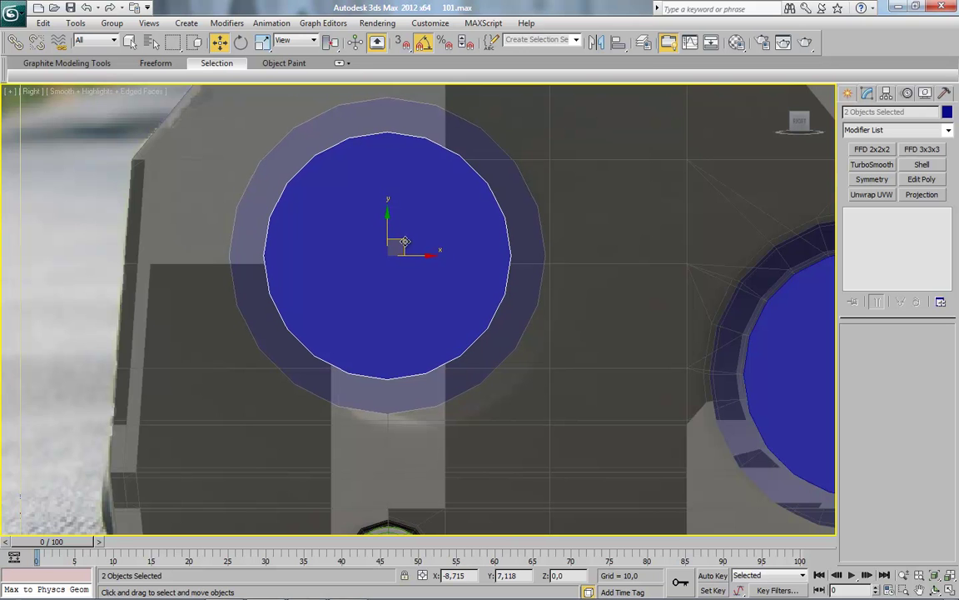
Return Plane002 to its base Editable Poly level and select the solid blue cylinder.
click(455, 329)
click(511, 364)
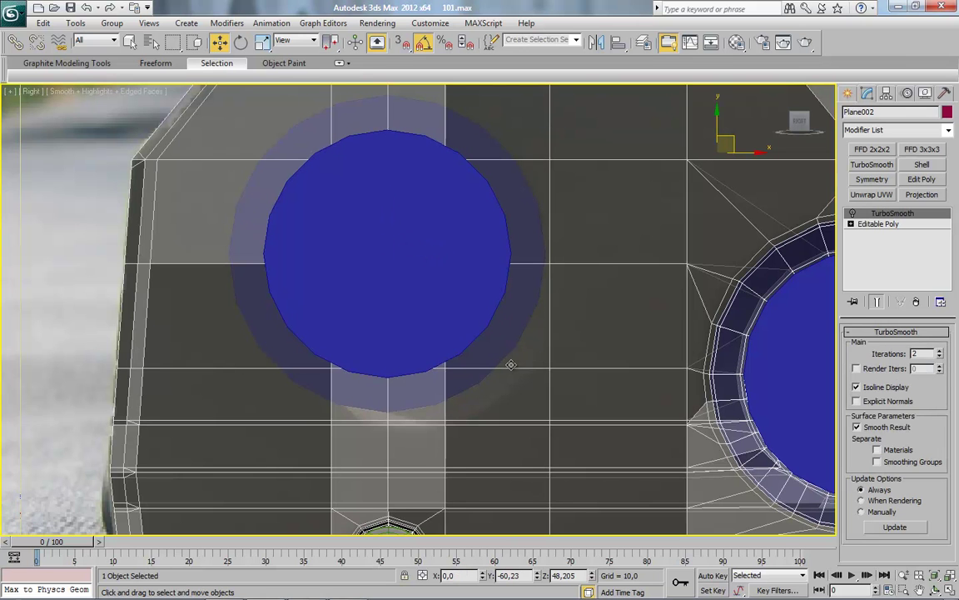
click(868, 225)
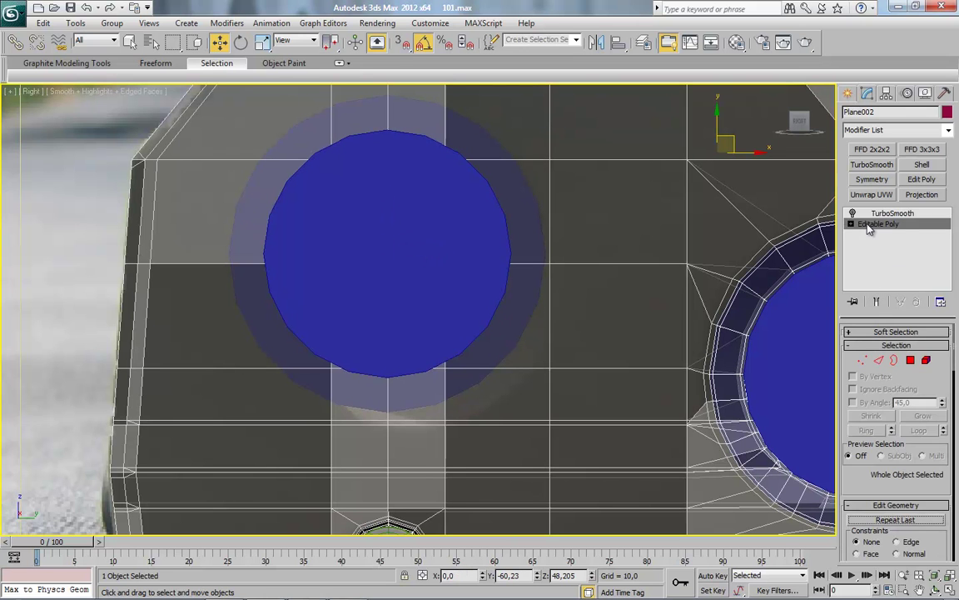
click(456, 257)
right_click(454, 255)
Hide the solid blue cylinder and enter vertex editing on Plane002.
click(487, 219)
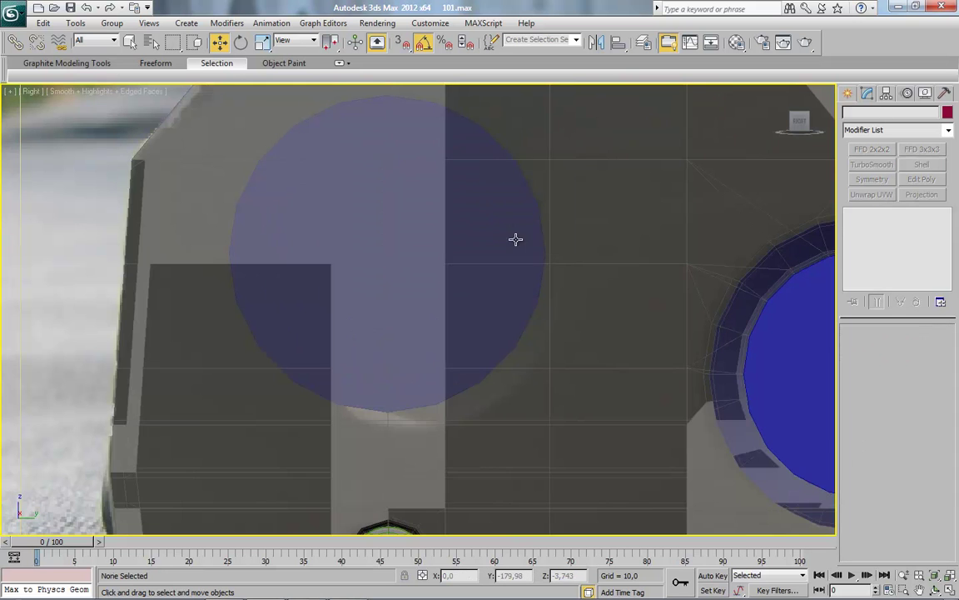
click(513, 238)
click(862, 360)
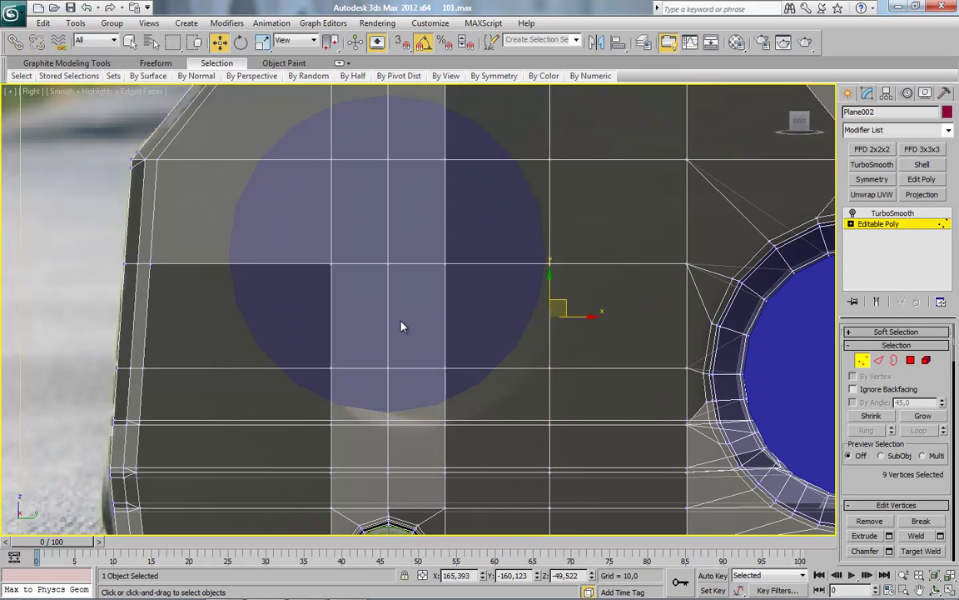
scroll(499, 274, down, 2)
scroll(465, 303, down, 2)
scroll(465, 302, up, 2)
mouse_move(464, 300)
middle_down()
mouse_move(461, 368)
mouse_move(481, 389)
middle_up()
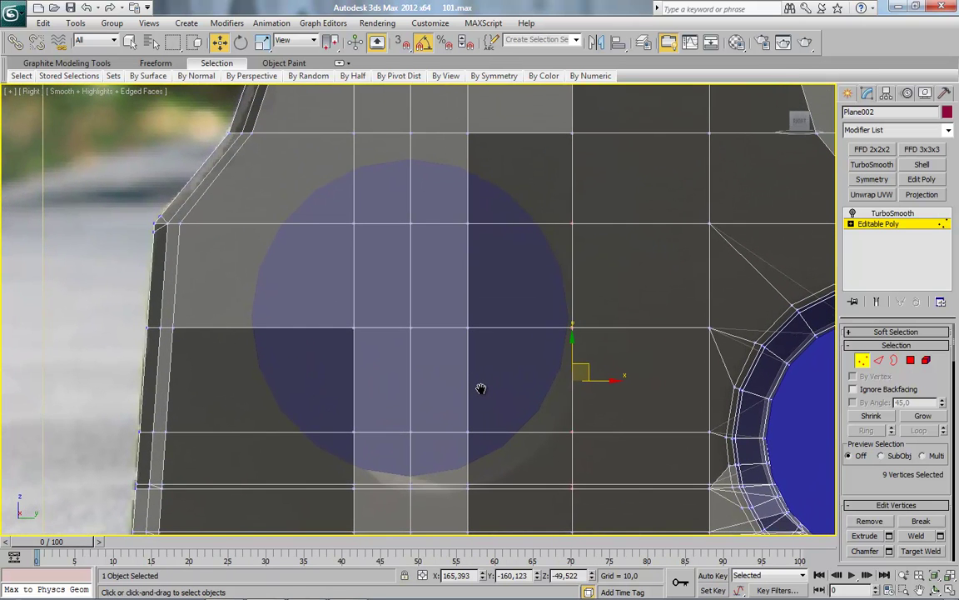
scroll(484, 387, down, 2)
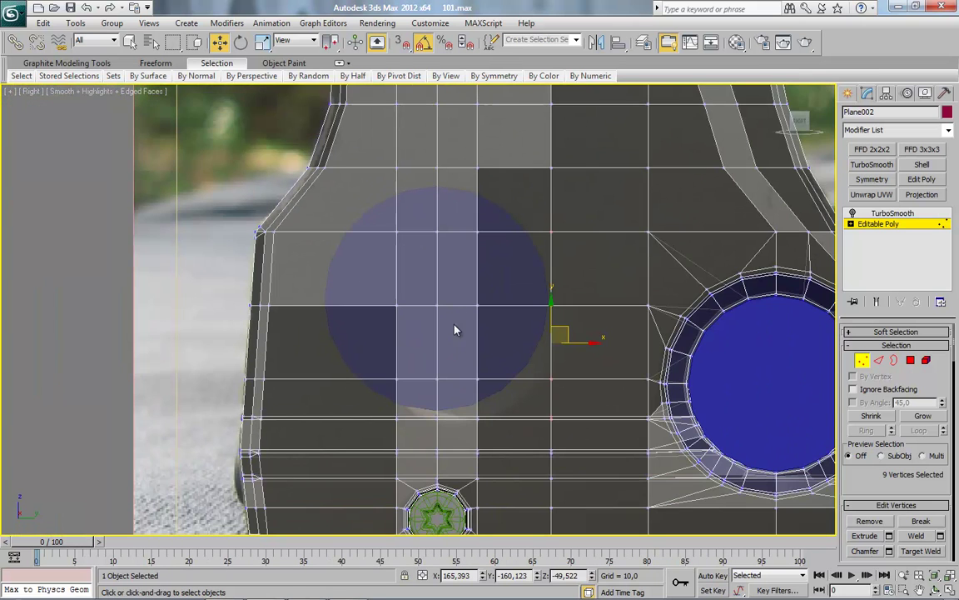
scroll(450, 300, up, 2)
scroll(466, 317, up, 1)
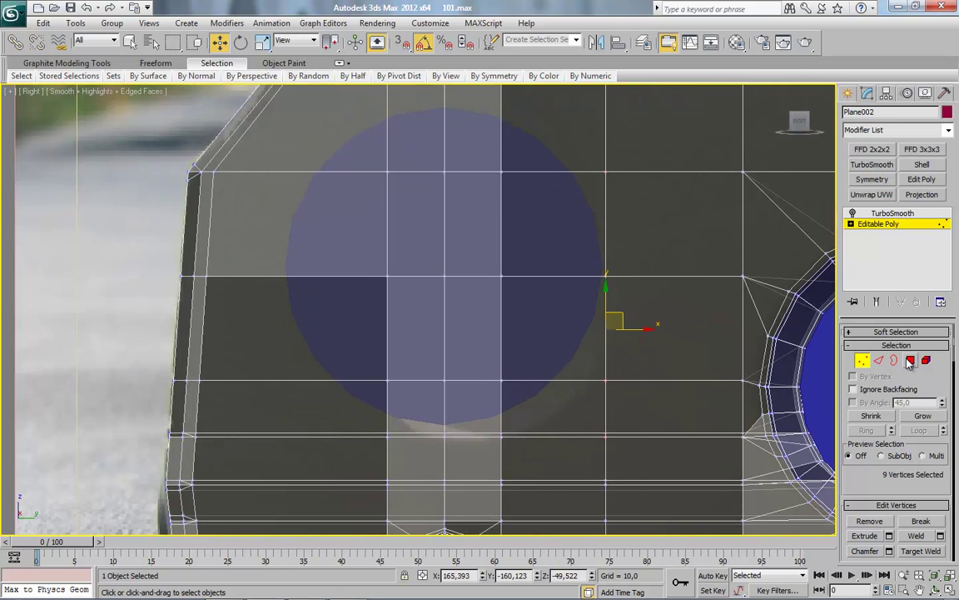
scroll(495, 357, up, 2)
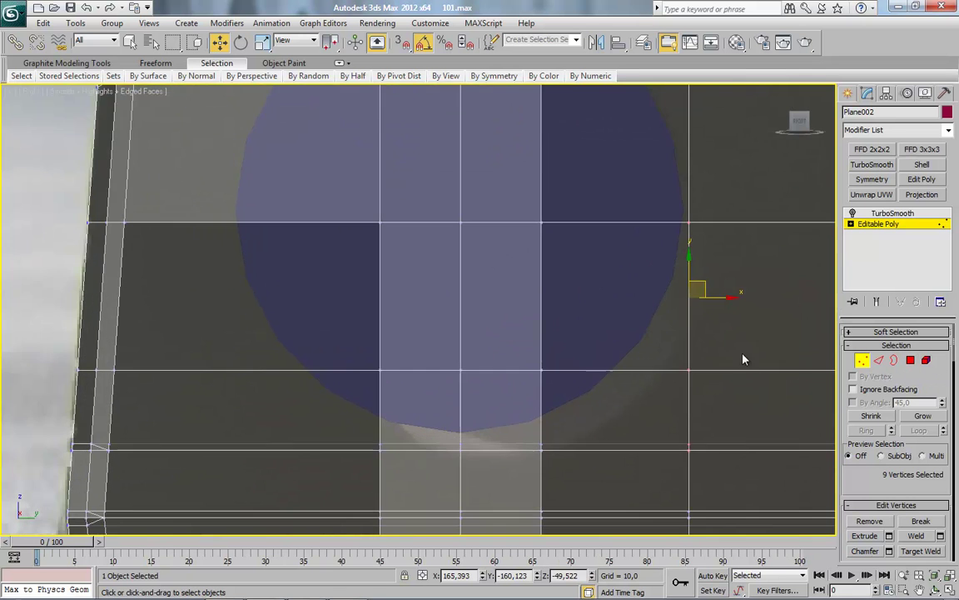
scroll(668, 317, down, 5)
In Polygon mode, select the faces left of, below and right of the circle.
click(910, 360)
click(366, 204)
ctrl+click(363, 254)
ctrl+click(363, 304)
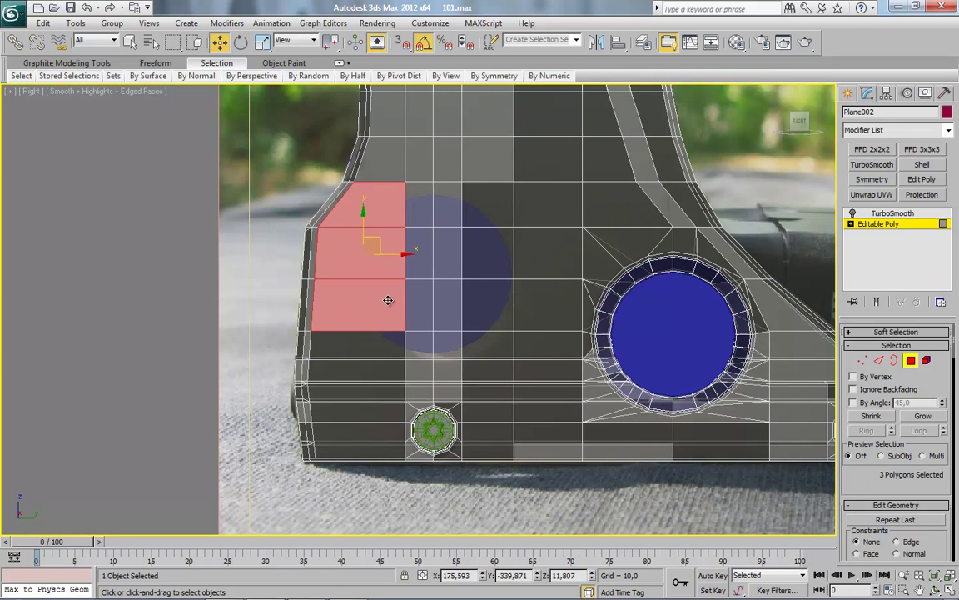
ctrl+click(362, 346)
ctrl+click(419, 346)
ctrl+click(447, 345)
ctrl+click(487, 345)
ctrl+click(491, 308)
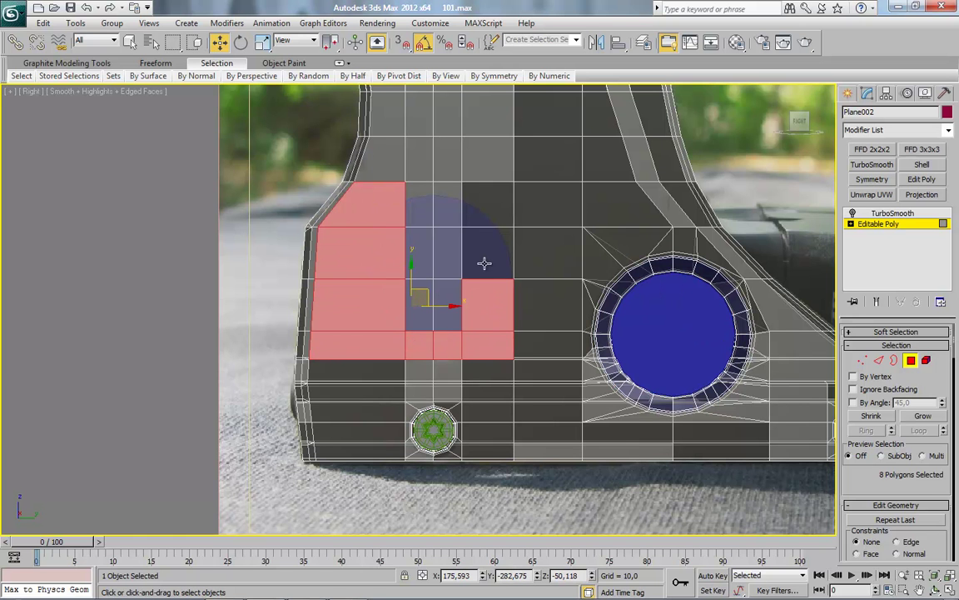
scroll(499, 279, down, 1)
key(1)
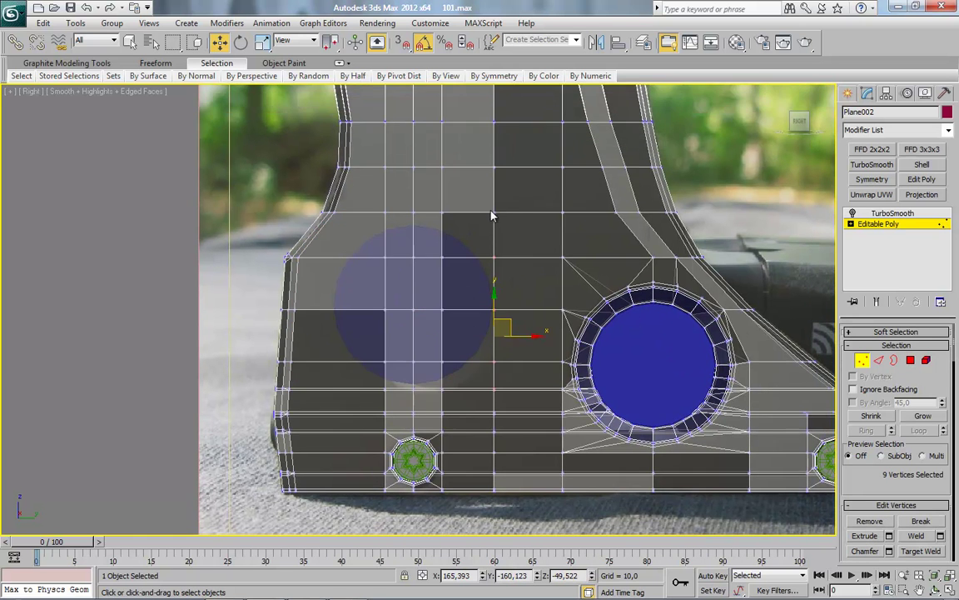
scroll(450, 174, down, 3)
scroll(472, 420, up, 4)
scroll(460, 359, up, 2)
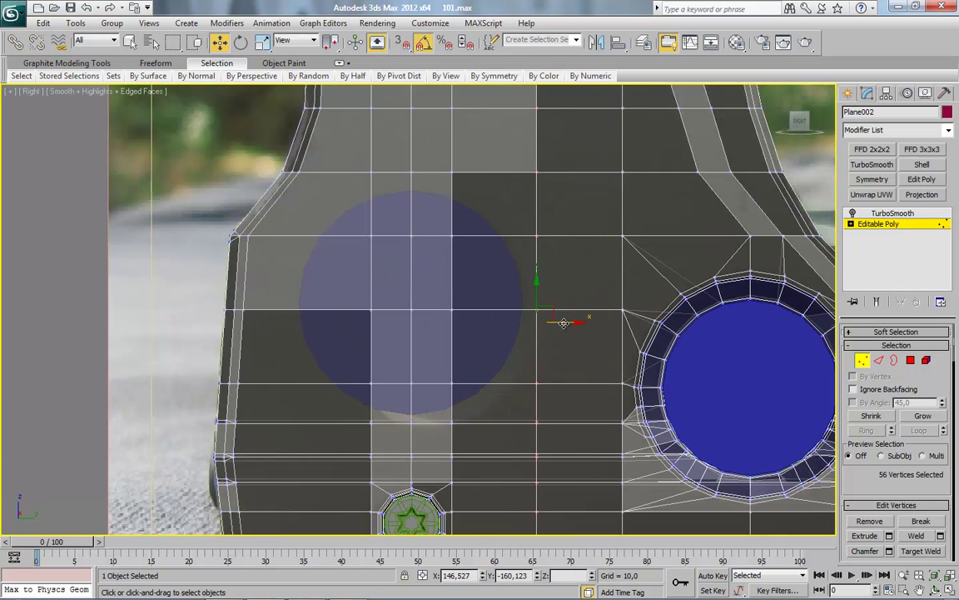
middle_drag(393, 346, 420, 341)
key(4)
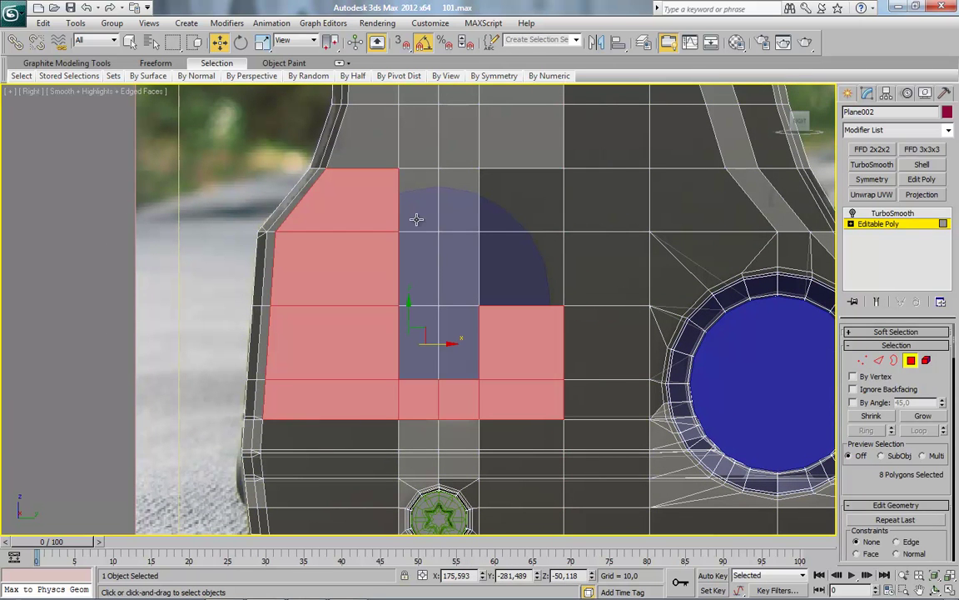
Add the six faces over the circle, invert the selection with Ctrl+I and delete the rest.
ctrl+click(418, 342)
ctrl+click(458, 341)
ctrl+click(459, 268)
ctrl+click(507, 259)
ctrl+click(458, 199)
ctrl+click(475, 229)
alt+middle_drag(475, 229, 455, 295)
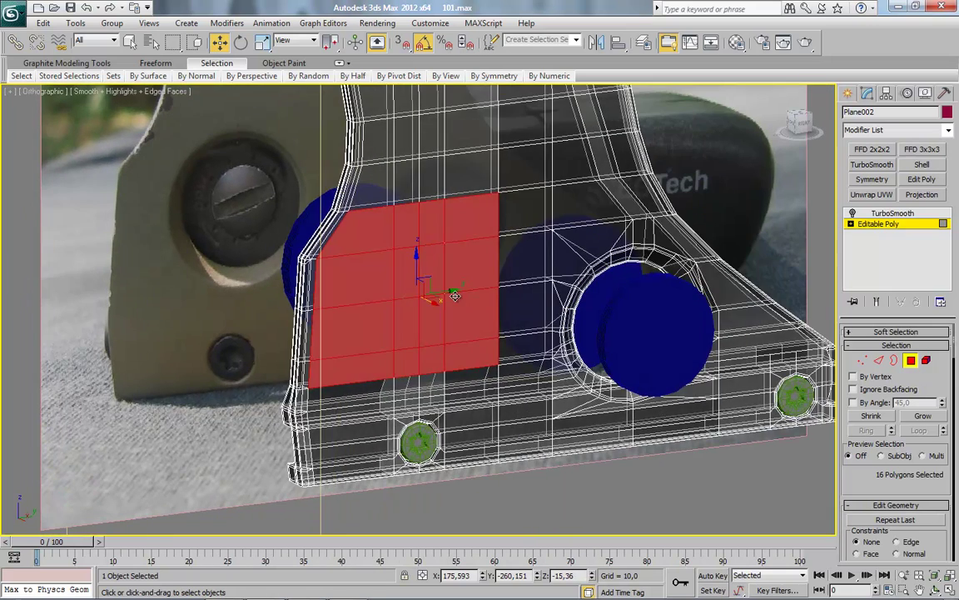
key(ctrl+i)
key(Delete)
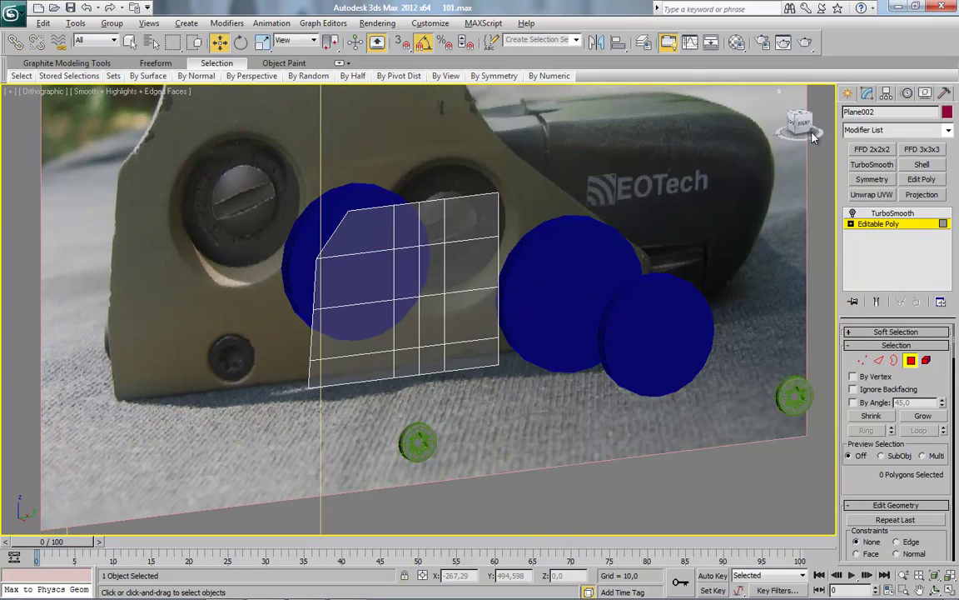
From a side view, cut new edges along the top of the circle's outline.
click(813, 137)
scroll(484, 297, up, 3)
scroll(500, 330, up, 4)
scroll(444, 339, down, 3)
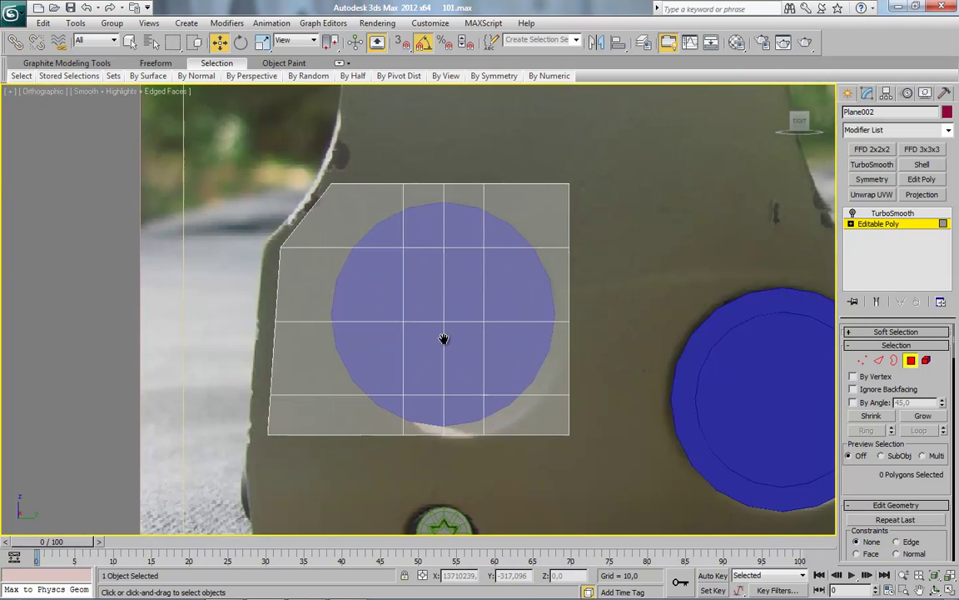
scroll(444, 338, up, 2)
right_click(443, 326)
click(435, 221)
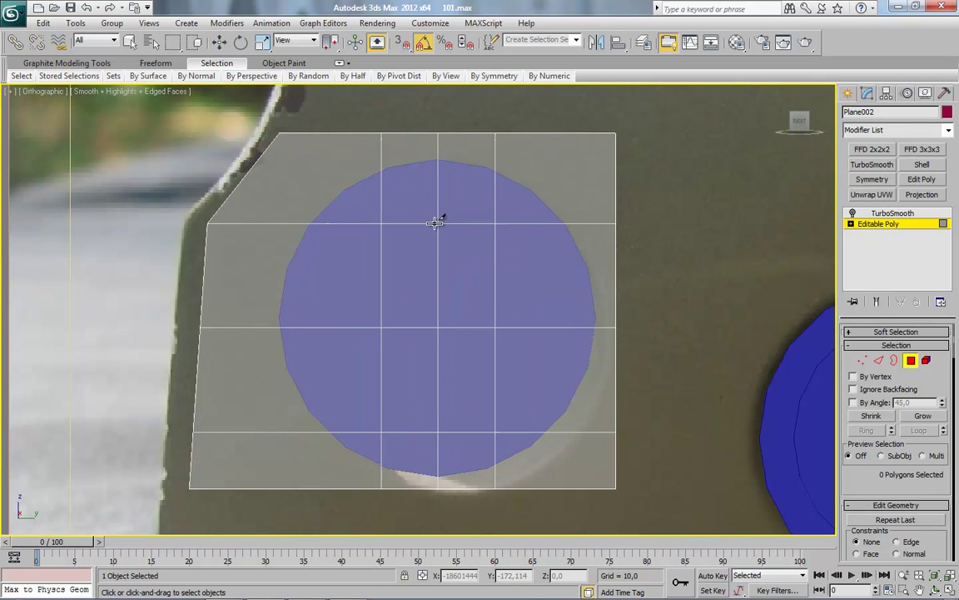
scroll(434, 221, up, 2)
click(373, 121)
click(443, 109)
click(511, 119)
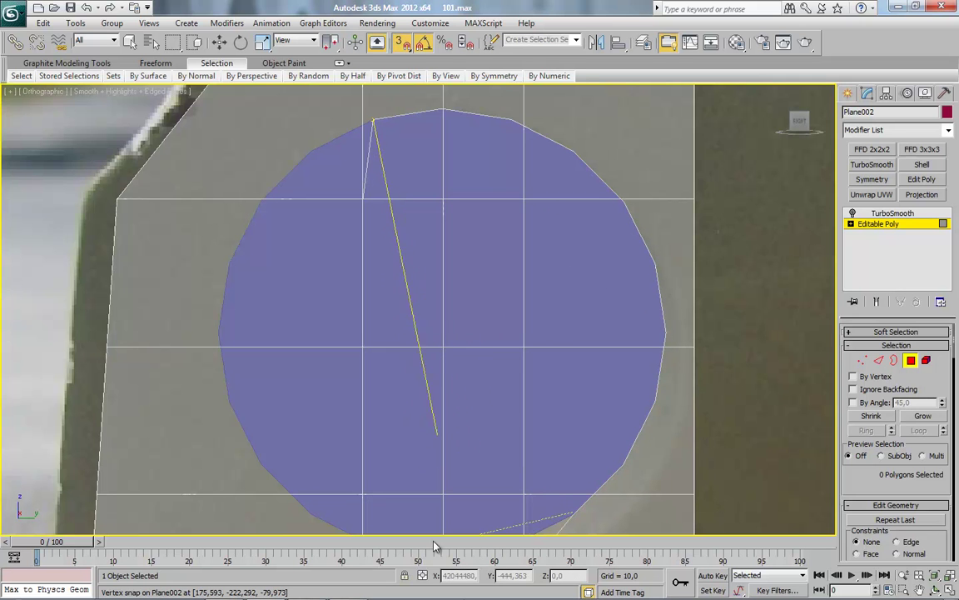
Continue the cut around the circle's lower and right side, closing it at the top vertex.
middle_drag(507, 514, 421, 306)
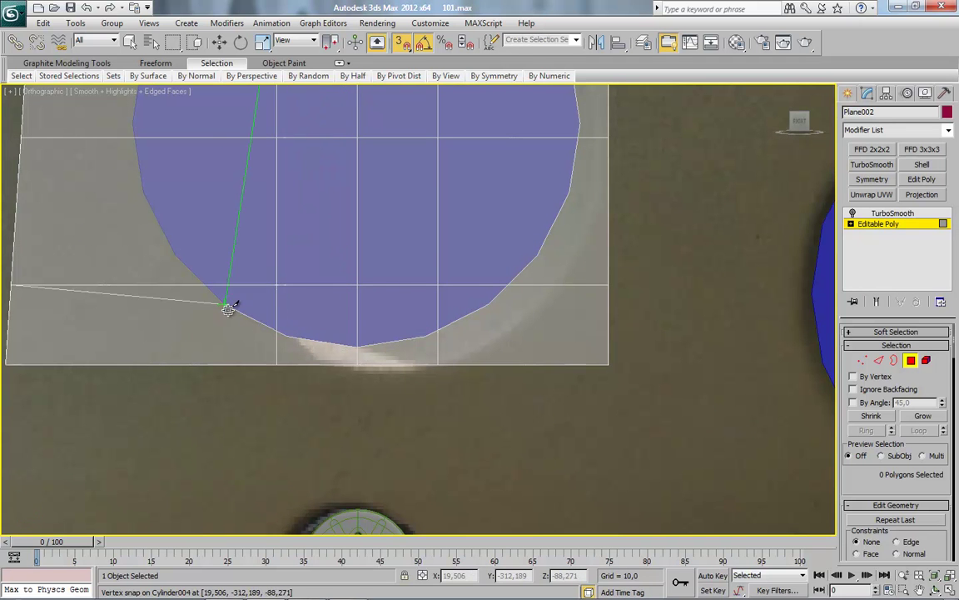
click(131, 124)
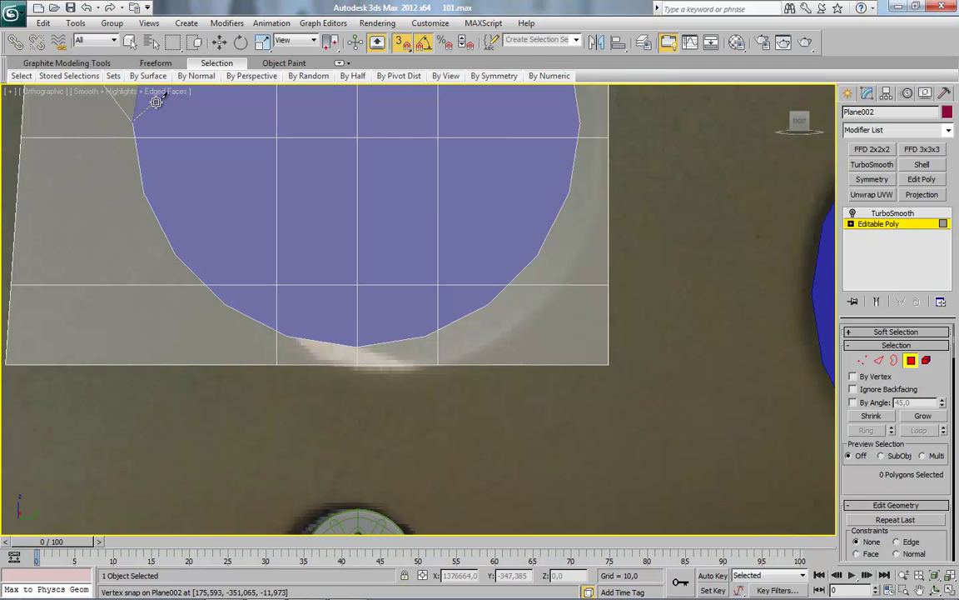
middle_drag(156, 106, 456, 257)
click(539, 194)
click(437, 194)
click(550, 112)
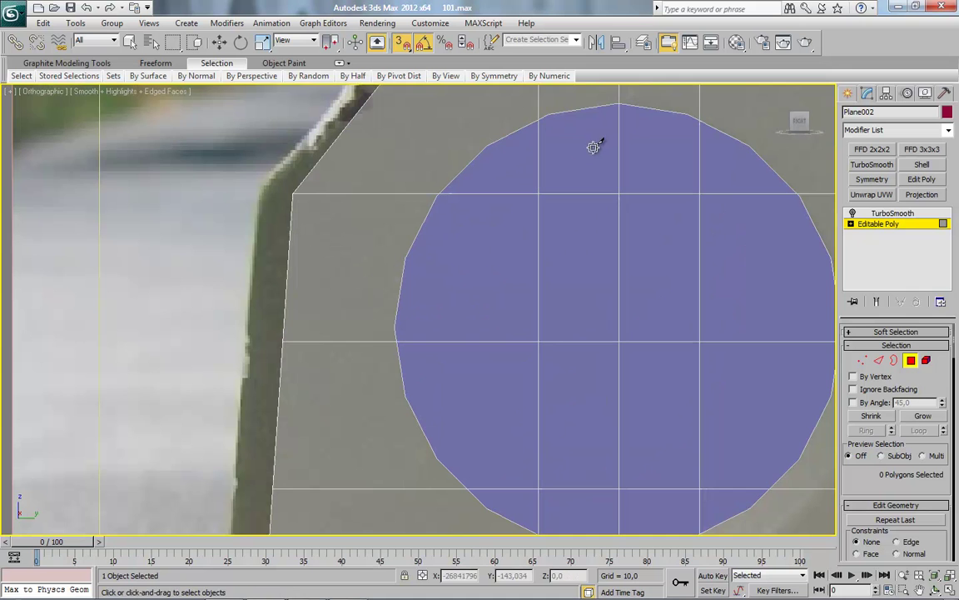
key(w)
Delete the polygons inside the circle and switch to vertex editing.
mouse_move(637, 250)
mouse_down()
mouse_move(621, 170)
mouse_move(439, 181)
mouse_move(407, 343)
mouse_move(468, 399)
mouse_move(468, 507)
mouse_move(574, 488)
mouse_move(621, 499)
mouse_move(552, 292)
mouse_move(488, 282)
mouse_up()
key(ctrl+d)
click(862, 359)
middle_drag(569, 216, 356, 384)
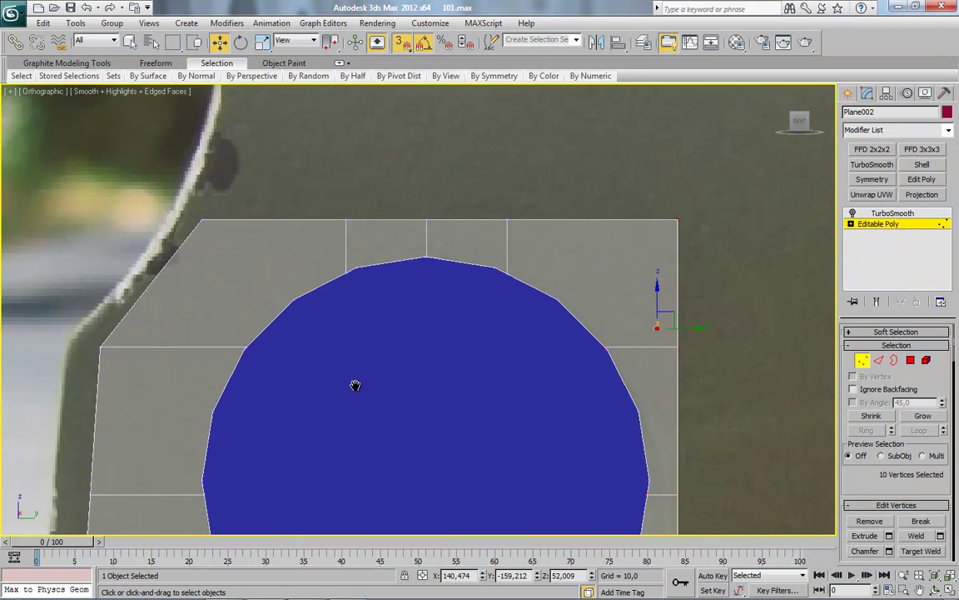
Hide the blue cylinder and return to Plane002's Editable Poly level.
scroll(356, 385, up, 3)
scroll(428, 330, up, 2)
right_click(512, 325)
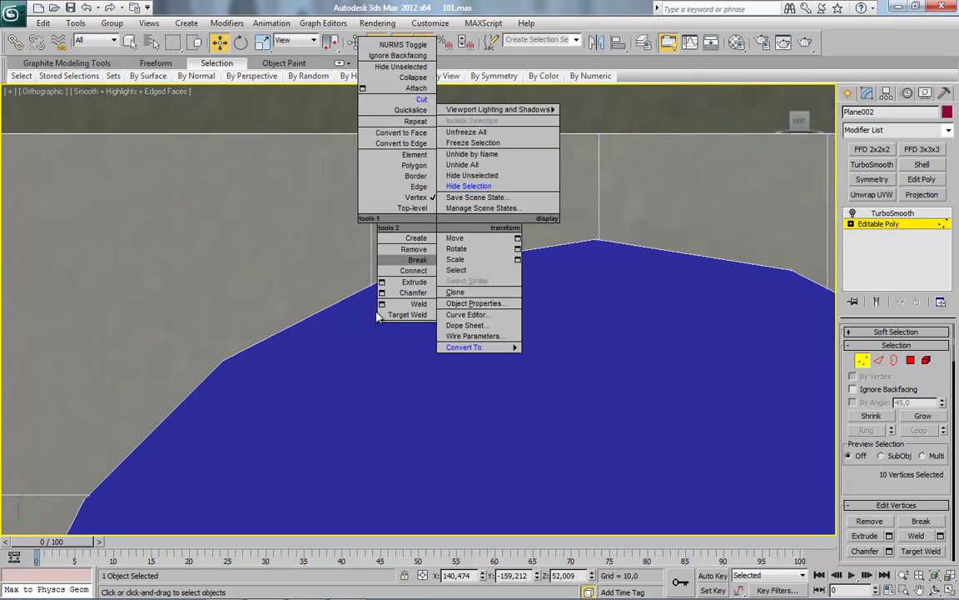
click(862, 359)
click(565, 368)
right_click(524, 358)
click(533, 338)
click(833, 293)
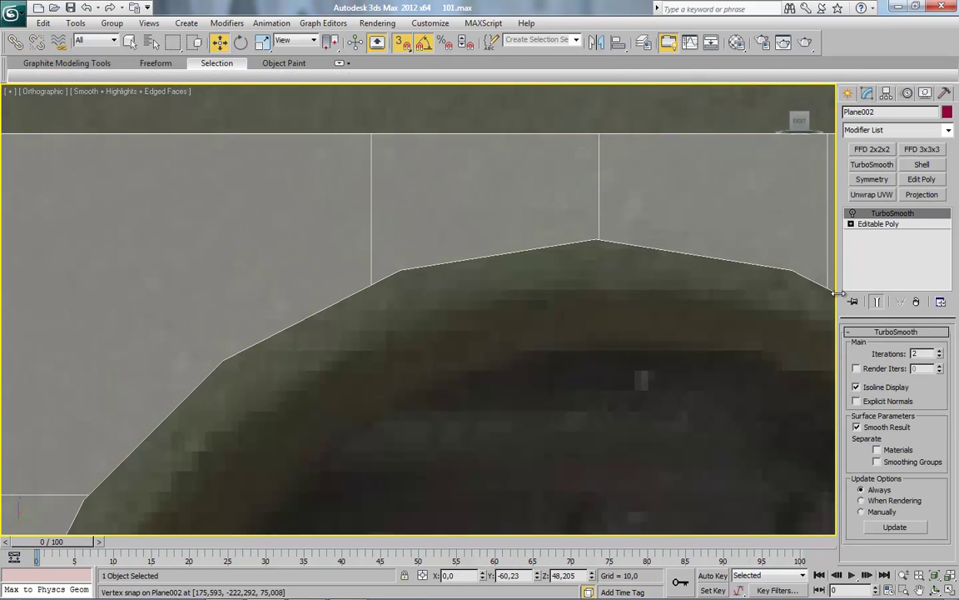
click(876, 224)
Enable Target Weld in vertex mode and weld a stray vertex on the hole's edge onto its neighbour.
click(862, 360)
right_click(454, 272)
click(416, 362)
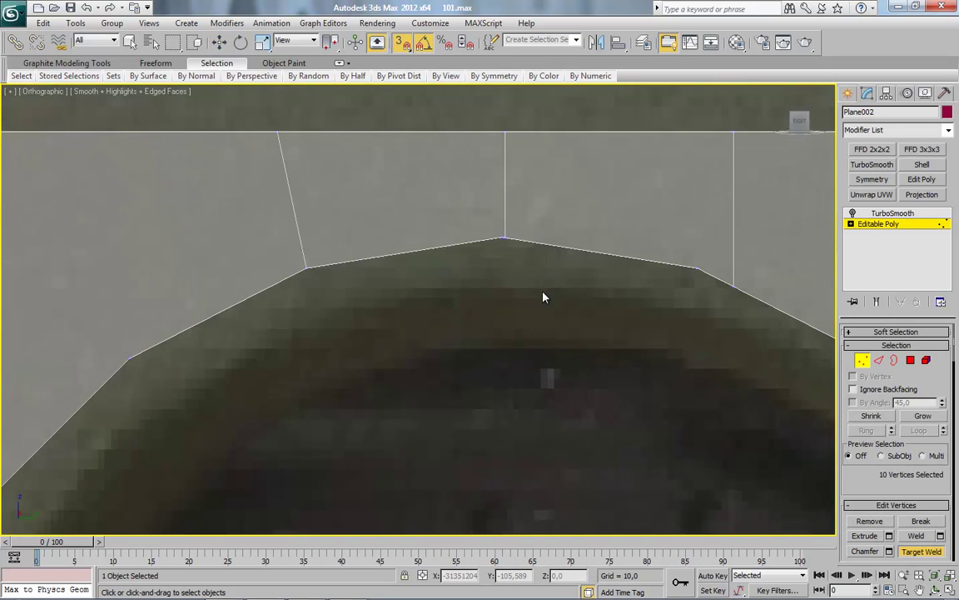
scroll(500, 292, up, 5)
middle_drag(566, 169, 447, 258)
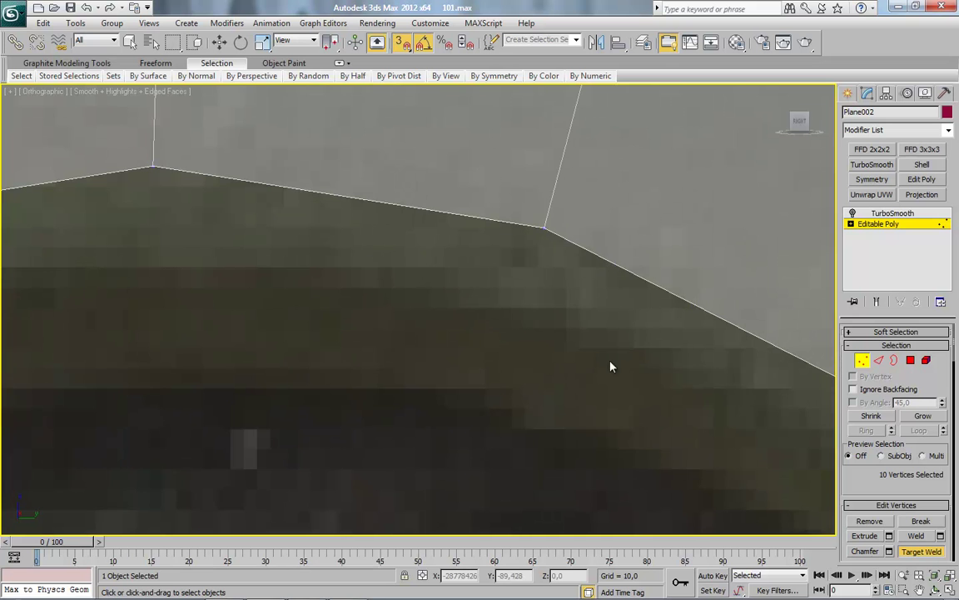
scroll(611, 366, down, 5)
scroll(560, 328, up, 5)
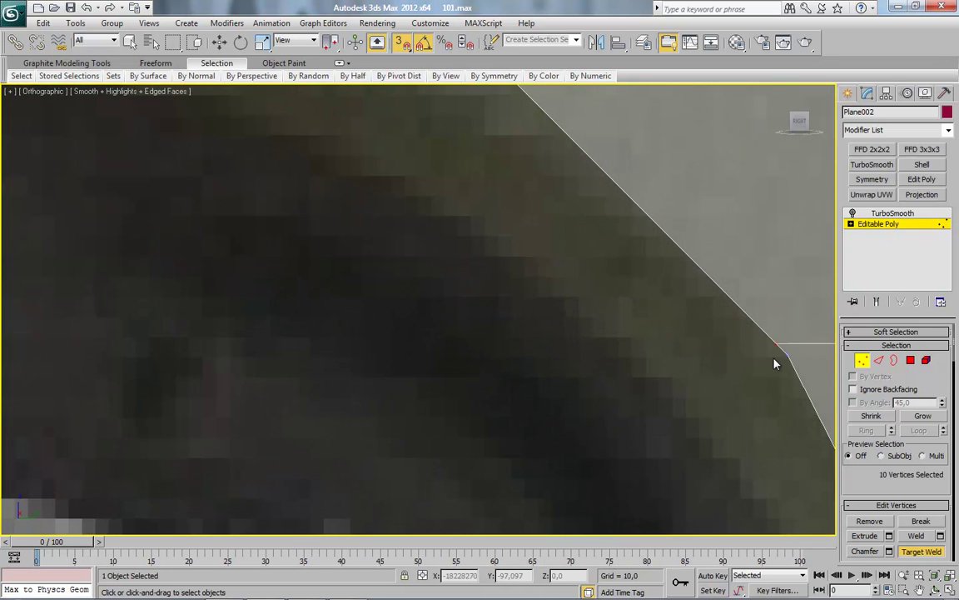
scroll(784, 358, down, 2)
scroll(561, 300, down, 2)
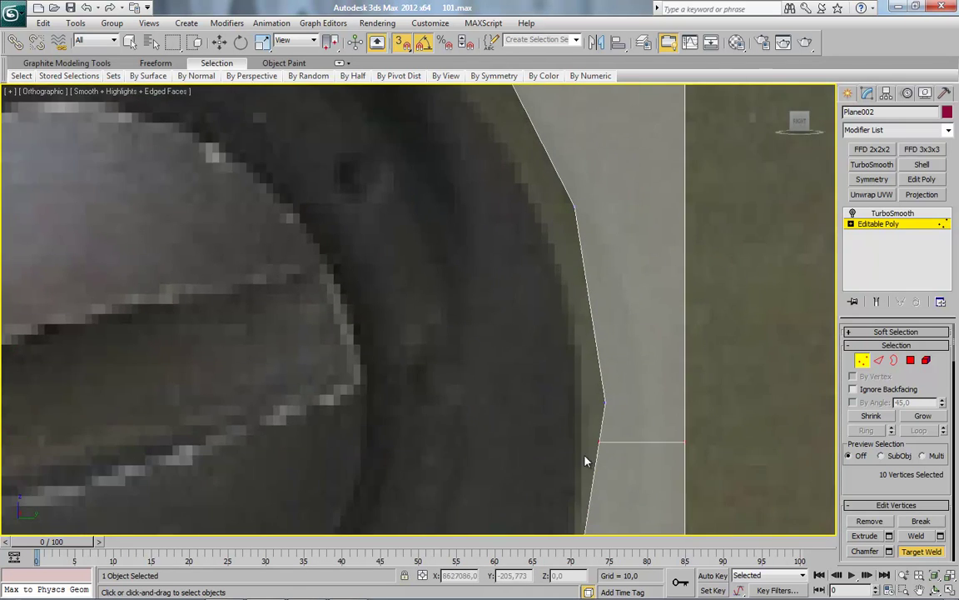
mouse_move(606, 403)
middle_down()
mouse_move(595, 244)
mouse_move(627, 254)
middle_up()
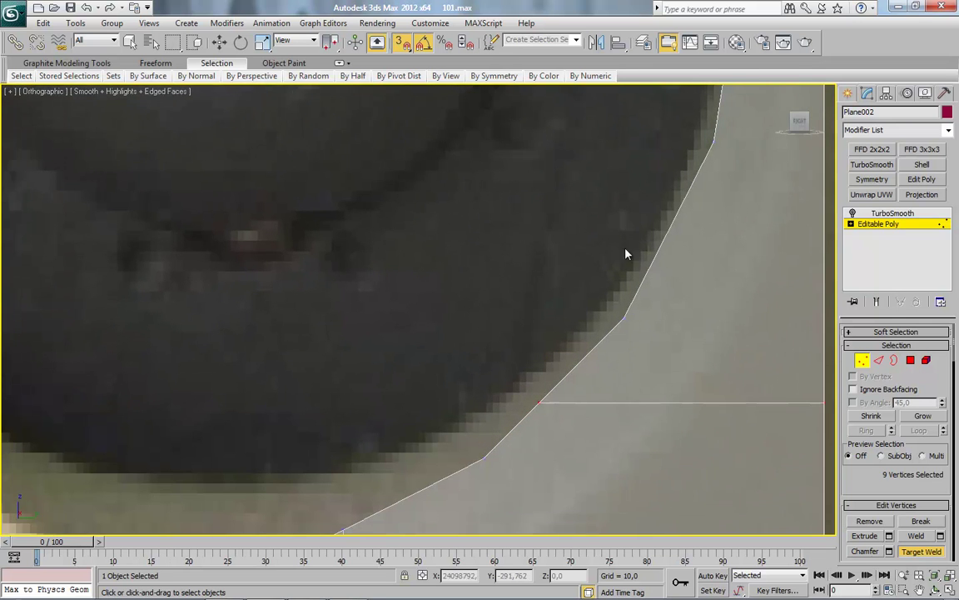
alt+click(623, 320)
Weld the V-shaped stray vertex at the bottom of the hole into the rim.
middle_drag(439, 349, 559, 362)
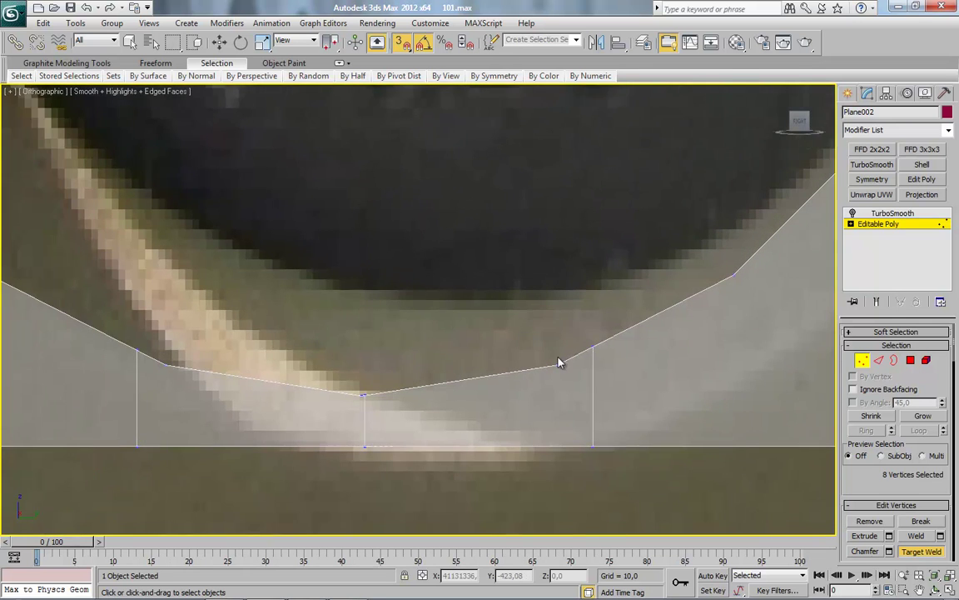
scroll(511, 400, up, 2)
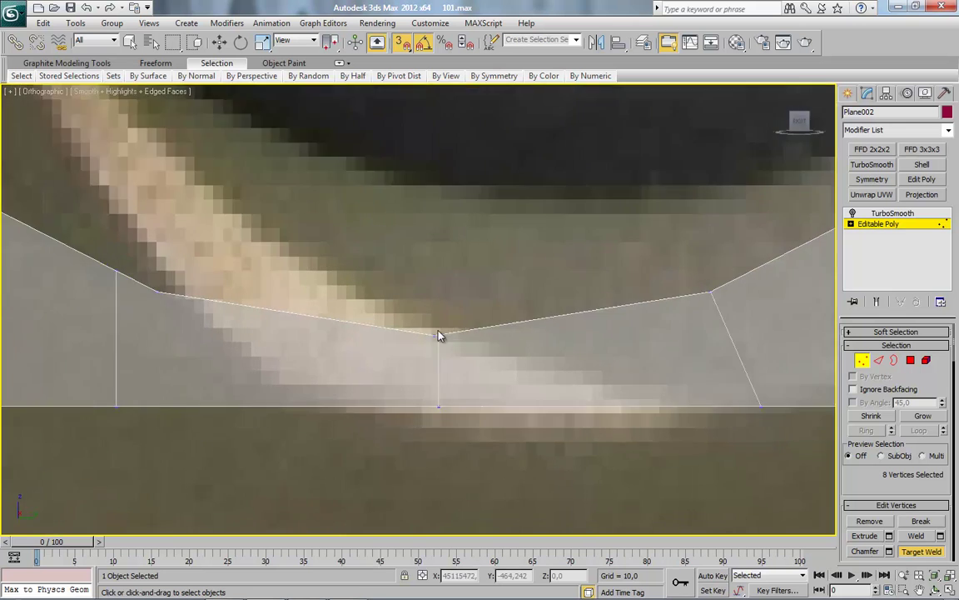
scroll(458, 367, up, 2)
click(454, 362)
scroll(322, 323, up, 1)
right_click(491, 318)
click(501, 376)
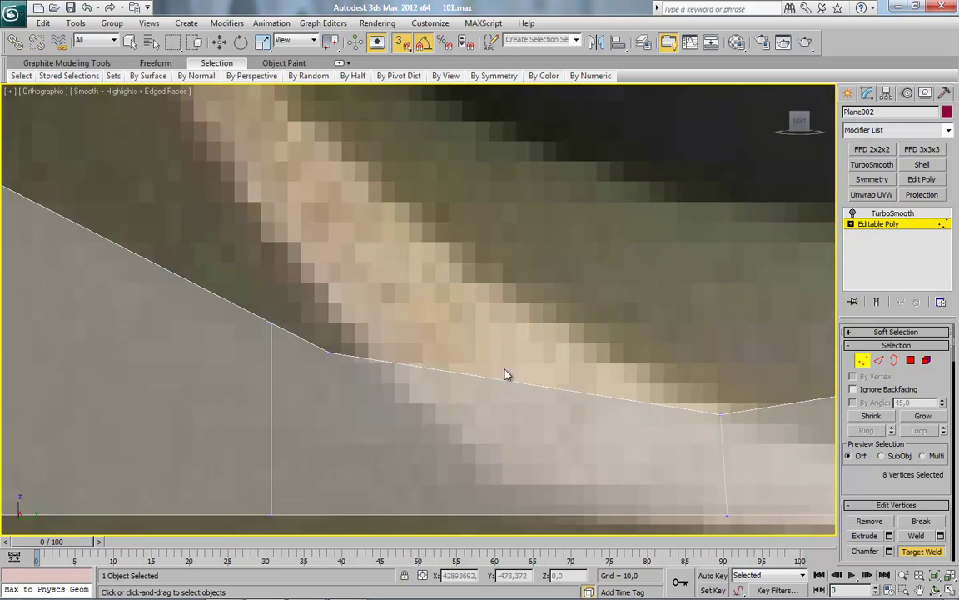
mouse_move(319, 355)
middle_down()
mouse_move(476, 398)
mouse_move(336, 325)
middle_up()
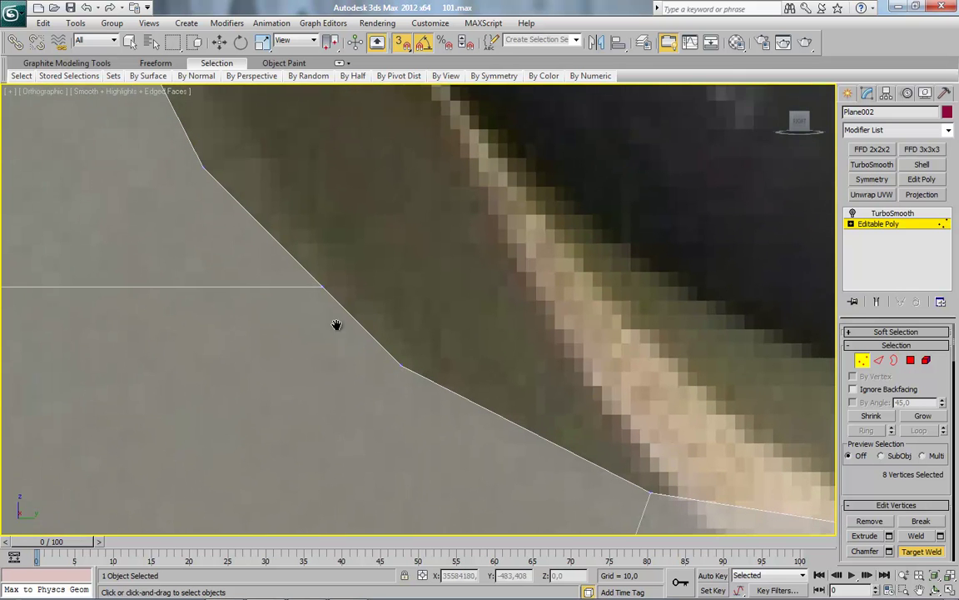
scroll(396, 348, down, 3)
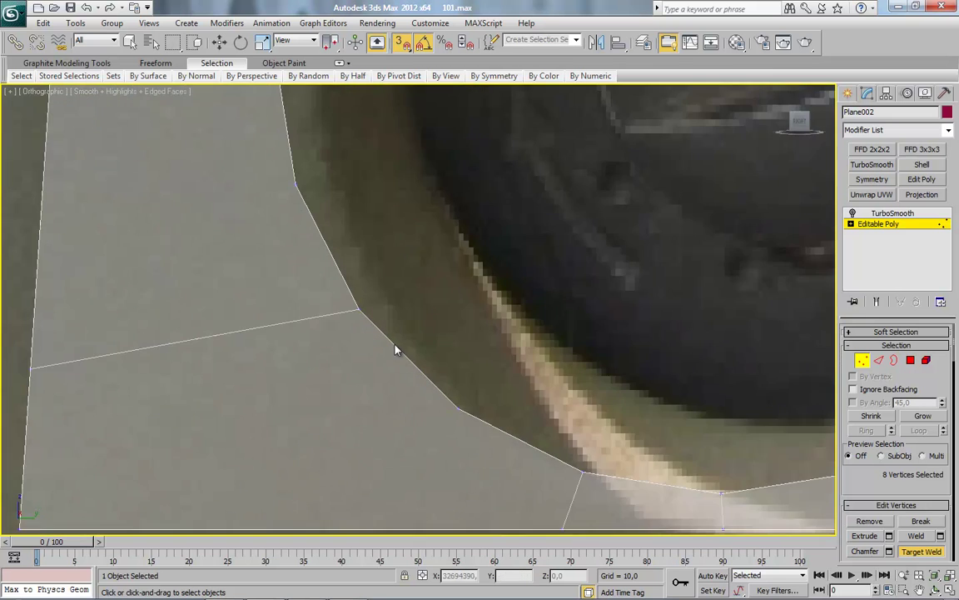
scroll(364, 253, up, 2)
scroll(372, 287, up, 1)
alt+middle_drag(361, 252, 348, 291)
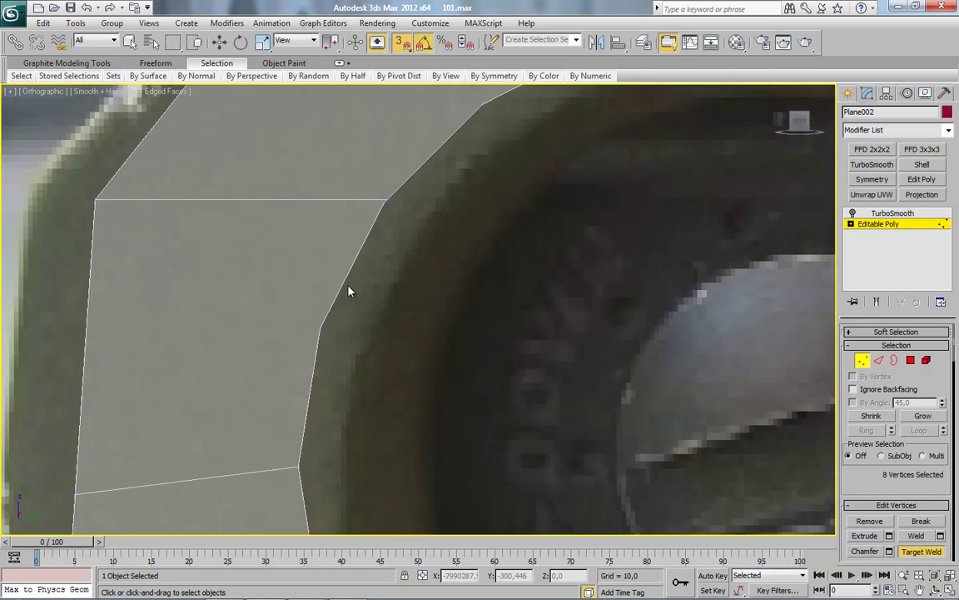
Select two vertices on the hole's rim and join them with a Connect edge.
key(w)
click(445, 188)
mouse_move(446, 189)
alt+middle_down()
mouse_move(424, 317)
mouse_move(459, 305)
alt+middle_up()
click(381, 292)
ctrl+click(197, 131)
right_click(336, 193)
mouse_move(337, 193)
middle_down()
mouse_move(445, 232)
mouse_move(550, 128)
middle_up()
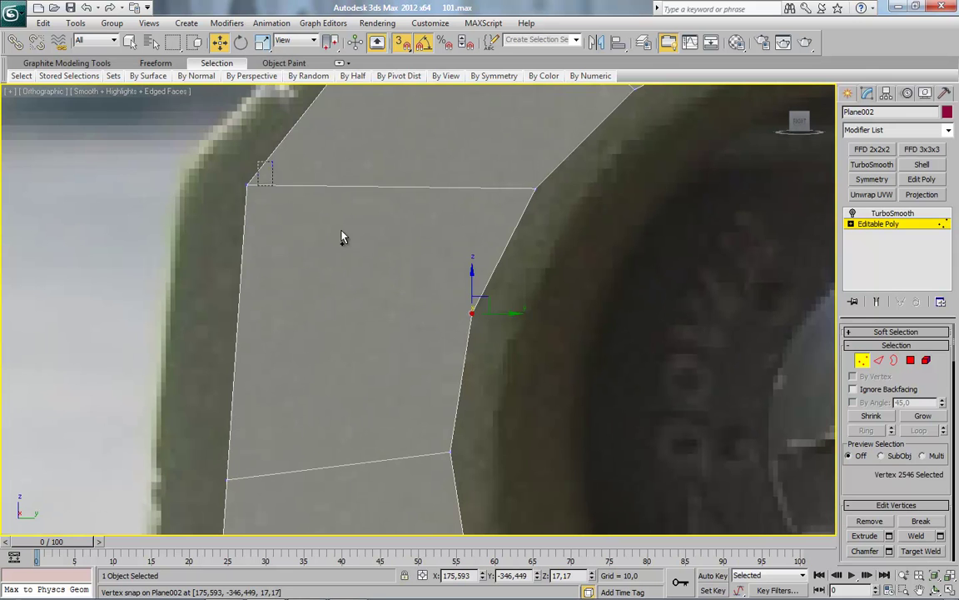
right_click(402, 222)
click(382, 272)
Connect another pair of rim vertices with a new edge.
mouse_move(381, 272)
alt+middle_down()
mouse_move(421, 192)
mouse_move(479, 255)
alt+middle_up()
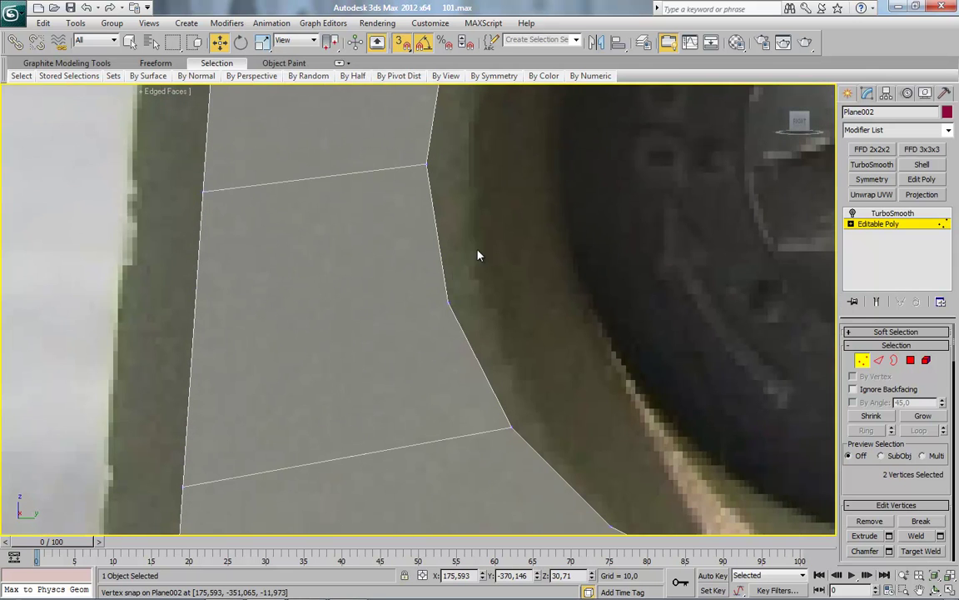
right_click(435, 371)
click(342, 422)
mouse_move(342, 421)
alt+middle_down()
mouse_move(391, 270)
mouse_move(395, 357)
alt+middle_up()
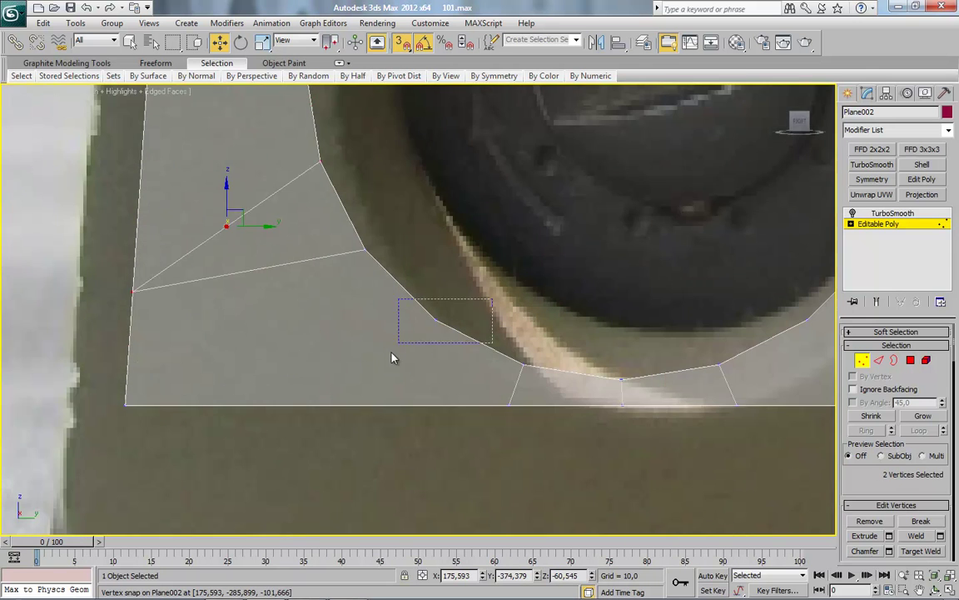
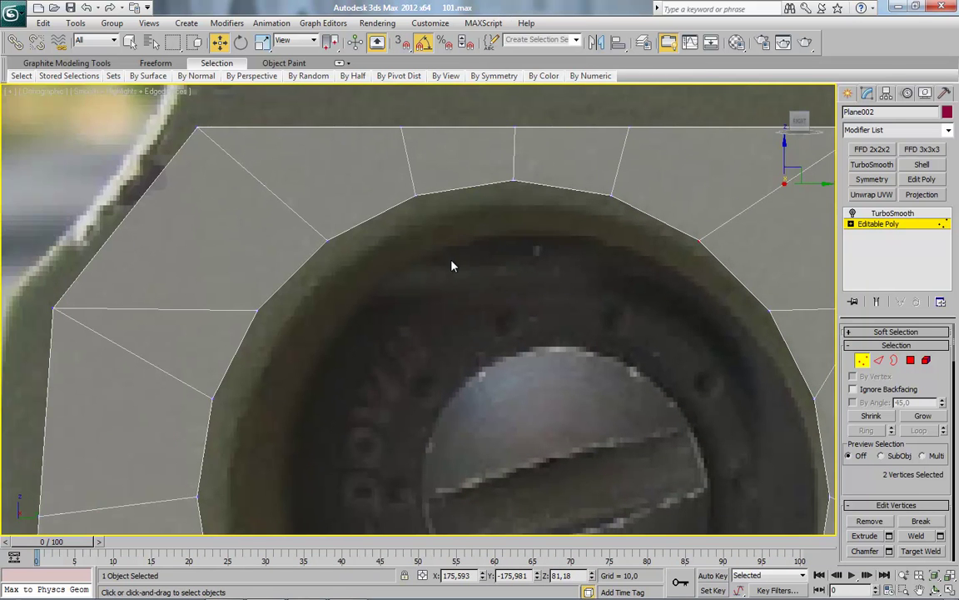
Unhide all objects, then hide the large blue cylinder Cylinder004.
click(861, 358)
scroll(698, 315, down, 5)
right_click(487, 313)
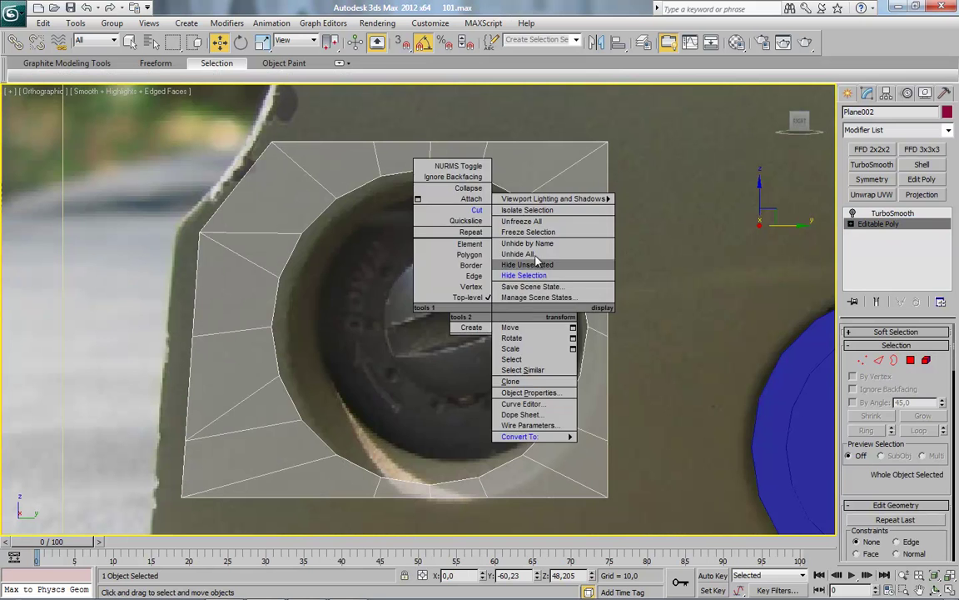
click(521, 272)
click(538, 262)
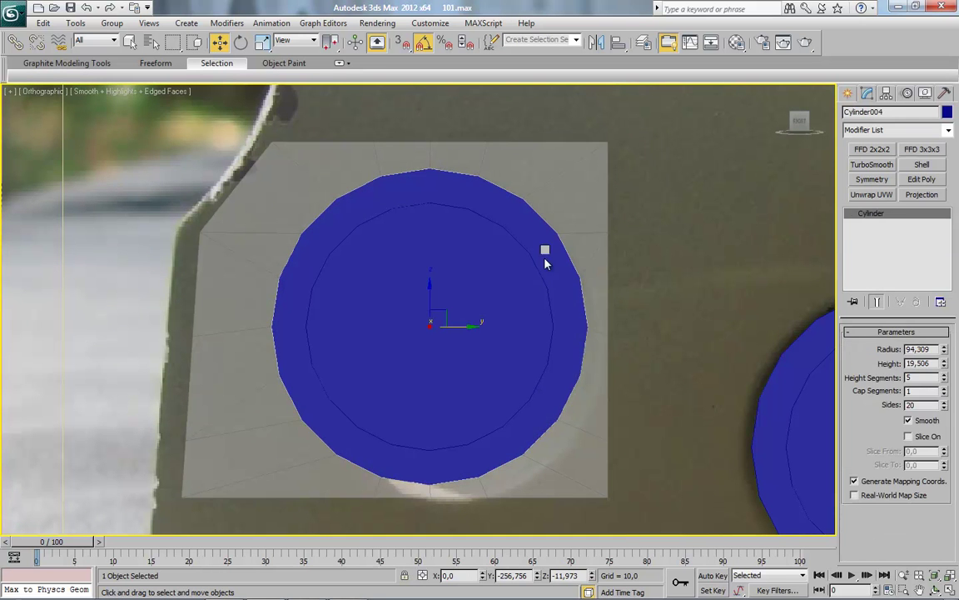
right_click(545, 263)
click(567, 218)
Select Plane002 and enter Polygon mode on its Editable Poly level.
click(595, 350)
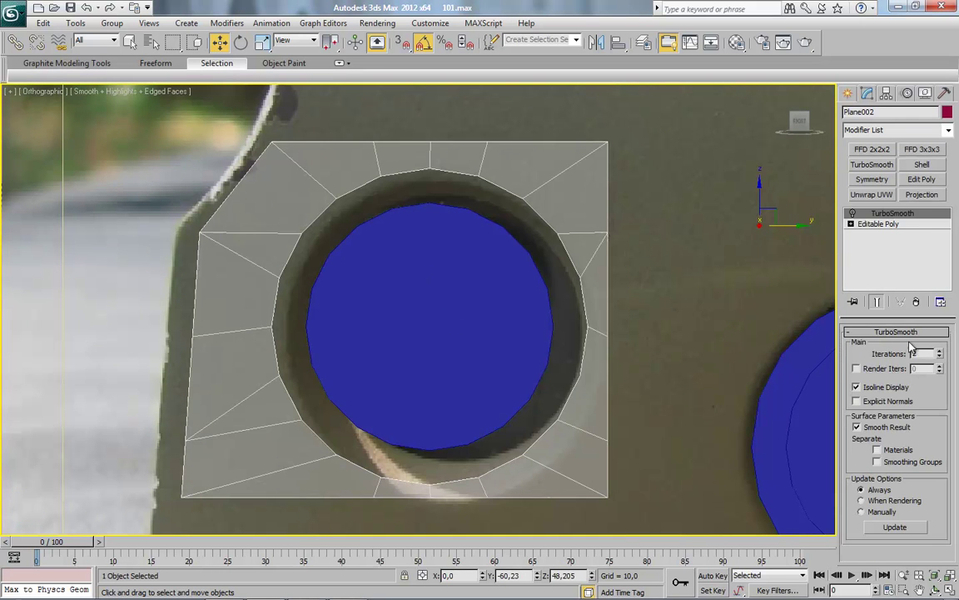
click(885, 225)
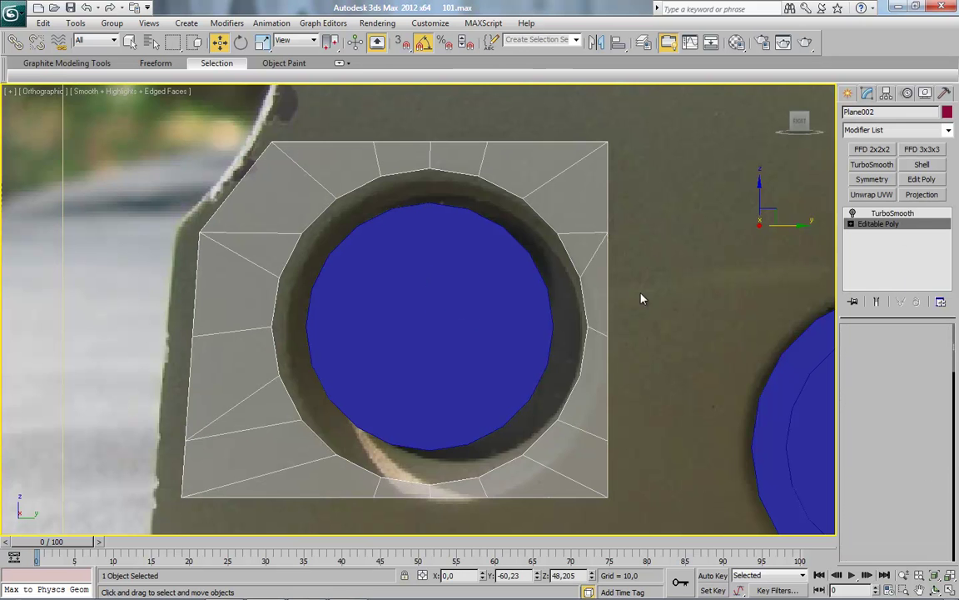
key(4)
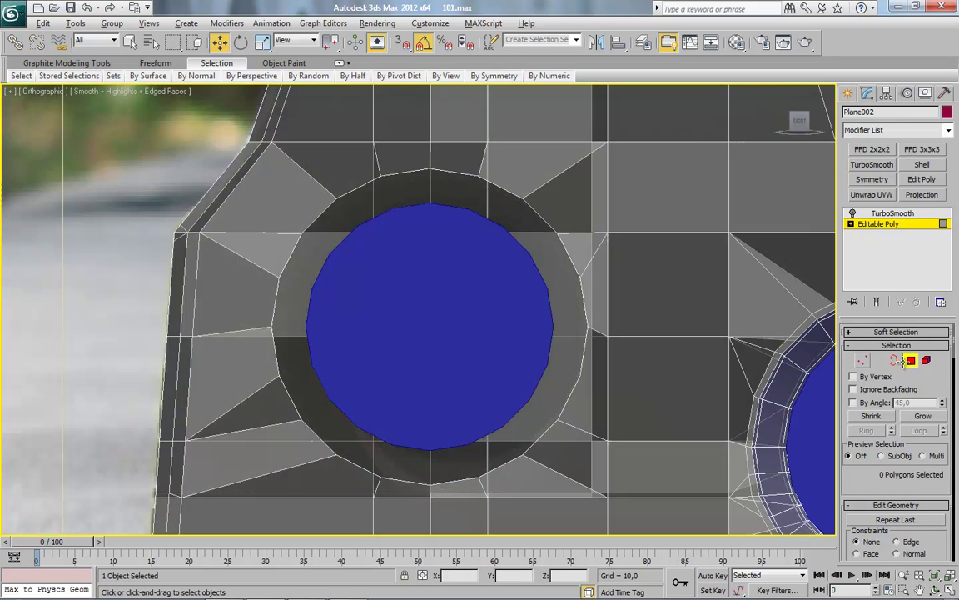
Select the ring of polygons surrounding the disc on Plane002.
click(309, 212)
ctrl+click(279, 320)
ctrl+click(341, 398)
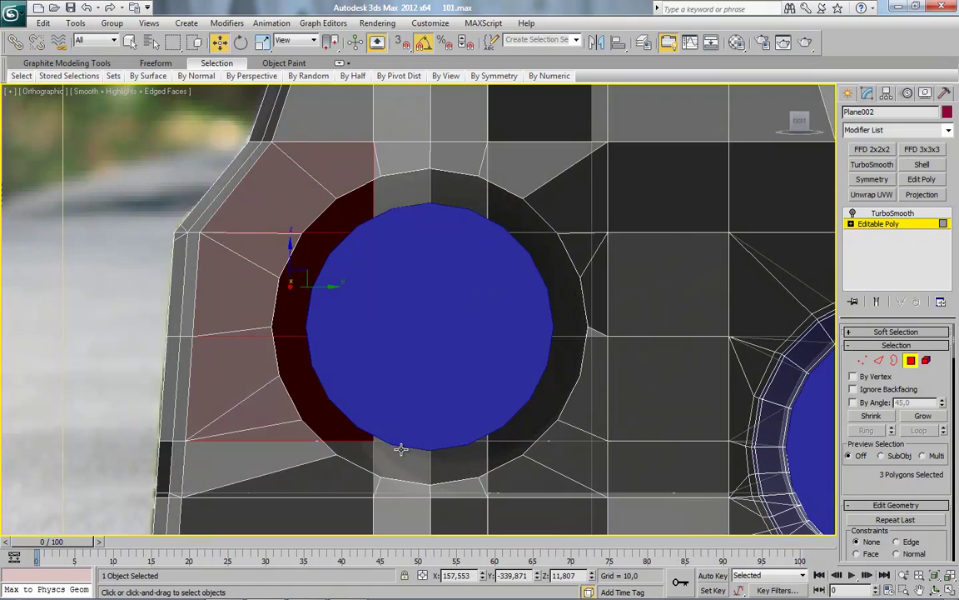
ctrl+click(367, 441)
ctrl+click(403, 465)
ctrl+click(462, 469)
ctrl+click(512, 454)
ctrl+click(522, 422)
ctrl+click(555, 311)
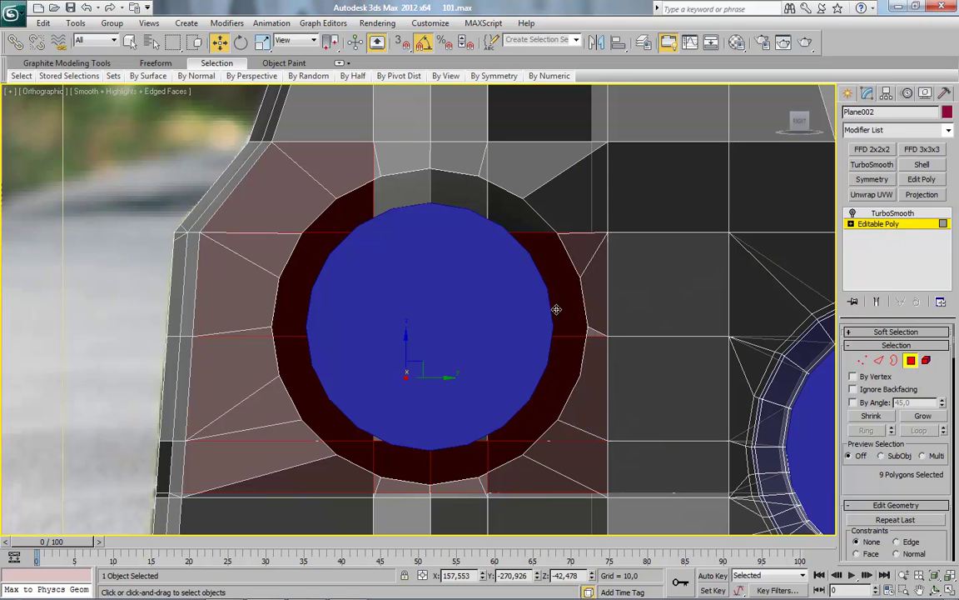
ctrl+click(505, 213)
ctrl+click(458, 188)
ctrl+click(405, 190)
Add the centre polygons, invert the selection and hide everything else.
mouse_move(406, 191)
alt+middle_down()
mouse_move(408, 392)
mouse_move(401, 312)
alt+middle_up()
ctrl+click(401, 312)
ctrl+click(395, 388)
ctrl+click(434, 388)
ctrl+click(434, 283)
alt+middle_drag(560, 364, 525, 398)
key(ctrl+i)
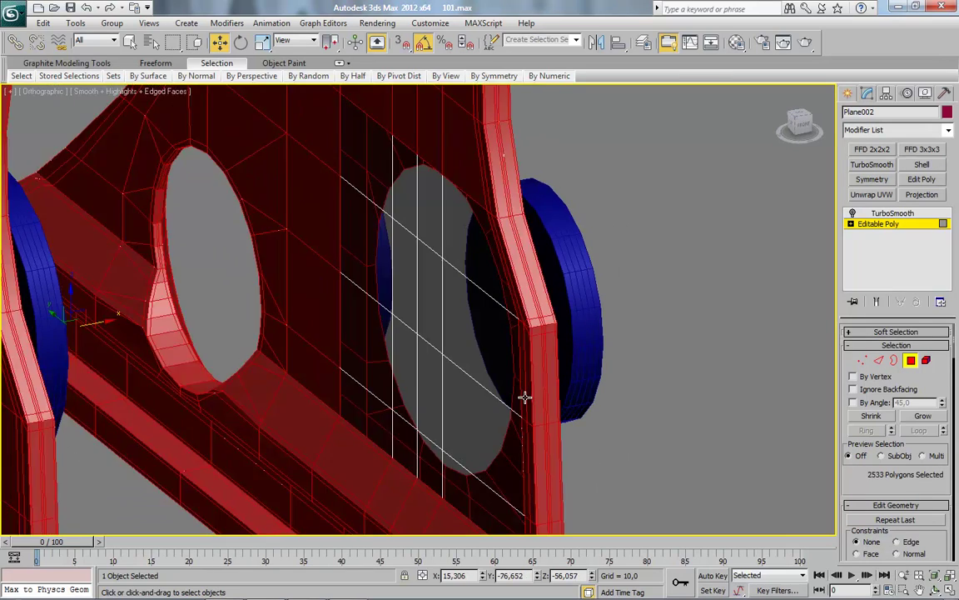
key(alt+h)
Isolate the plane patch and disc, viewed straight-on from the front.
click(911, 359)
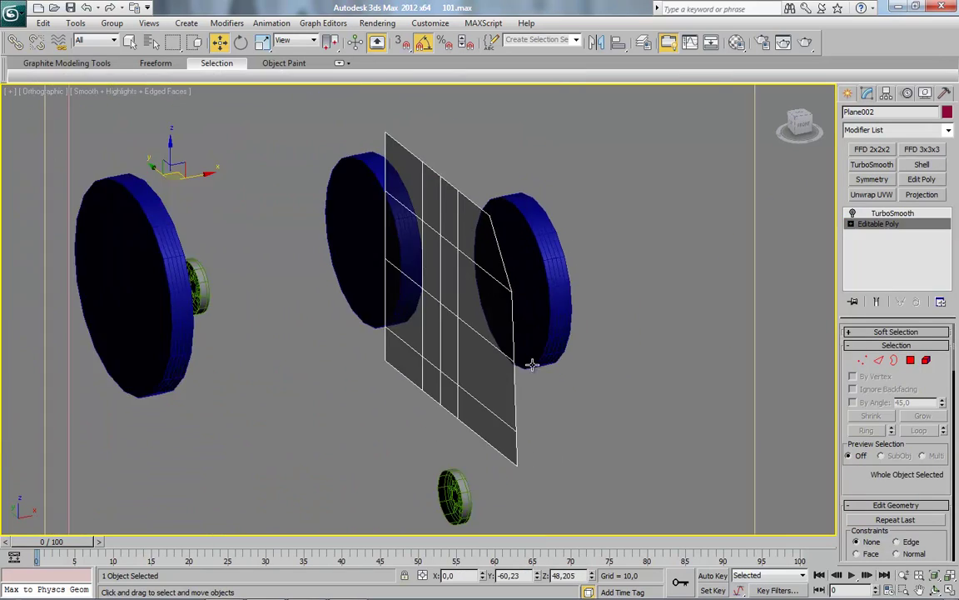
alt+middle_drag(354, 332, 383, 329)
ctrl+click(550, 324)
right_click(550, 324)
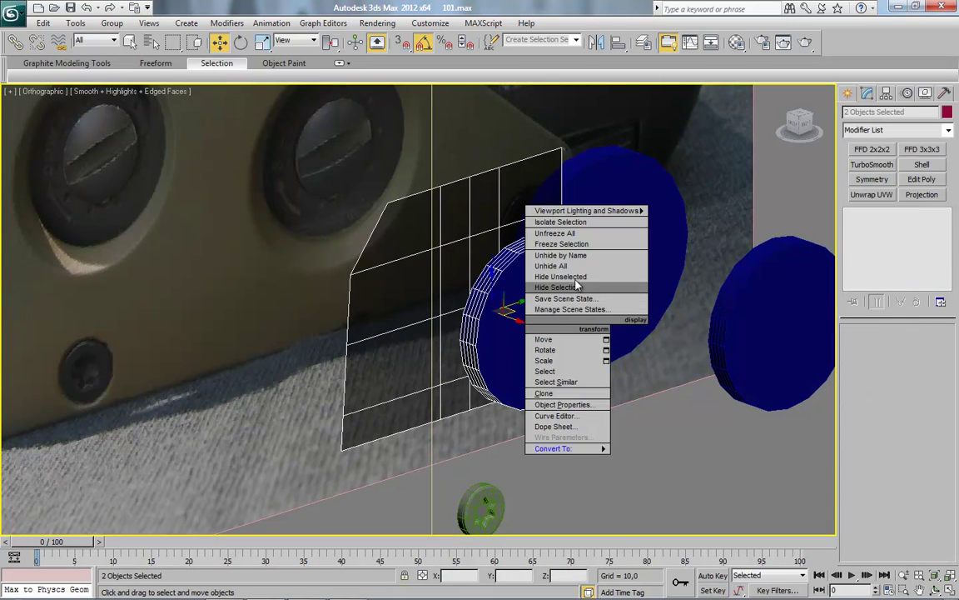
click(574, 223)
alt+middle_drag(514, 248, 780, 91)
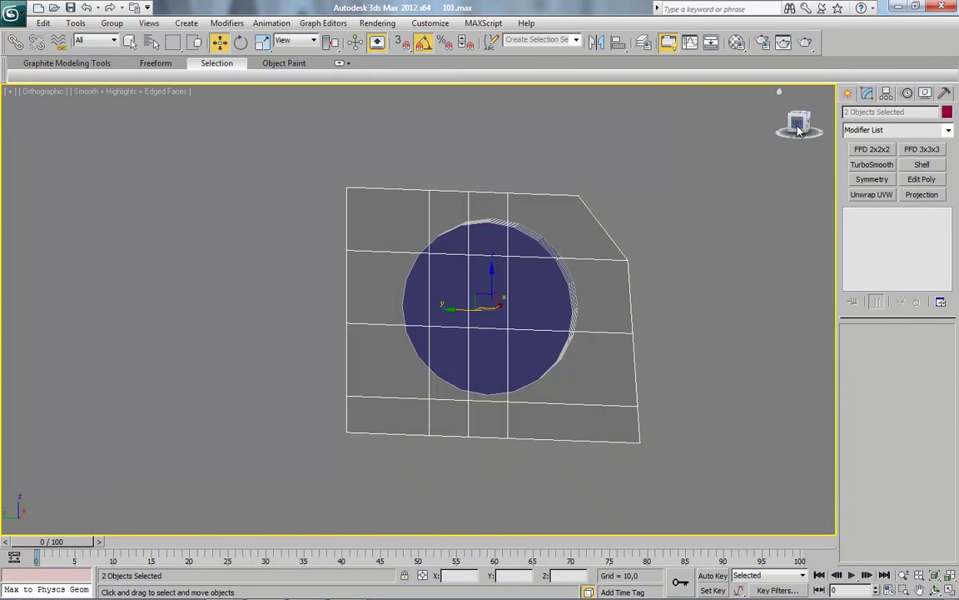
click(799, 129)
scroll(492, 371, up, 2)
scroll(473, 373, up, 2)
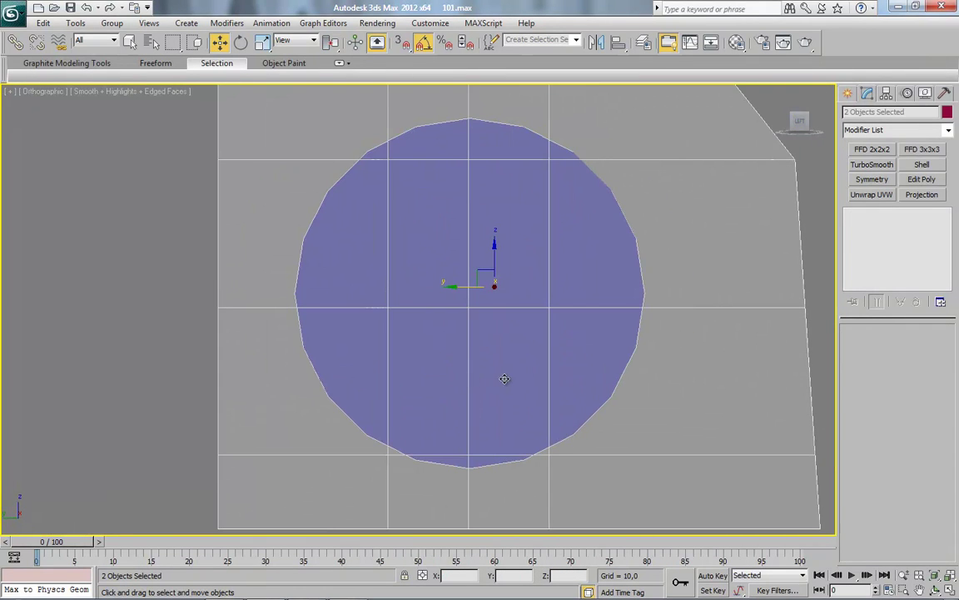
Start a vertex-snapped Cut on Plane002 from the disc's outline vertex.
right_click(574, 324)
click(756, 221)
click(883, 223)
right_click(599, 359)
click(588, 256)
key(s)
click(618, 191)
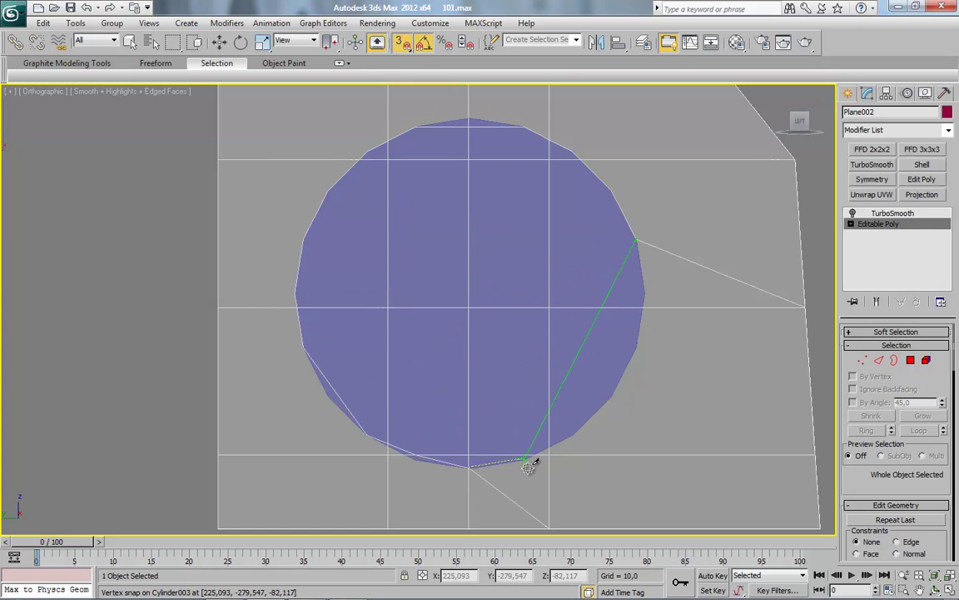
End the cut and snap the cut vertex onto the disc's outline.
right_click(642, 250)
key(w)
scroll(450, 305, up, 5)
middle_drag(450, 304, 395, 357)
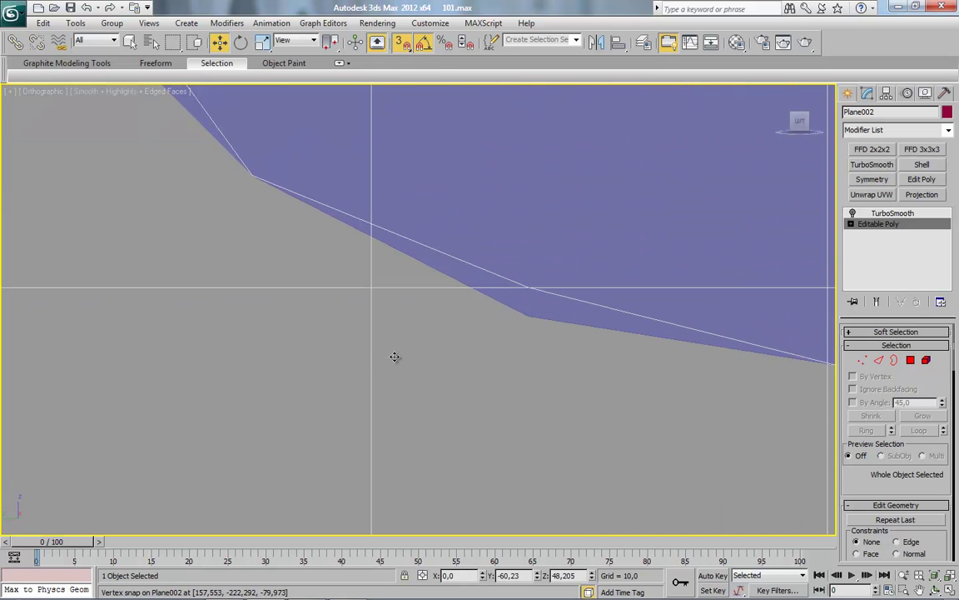
click(862, 362)
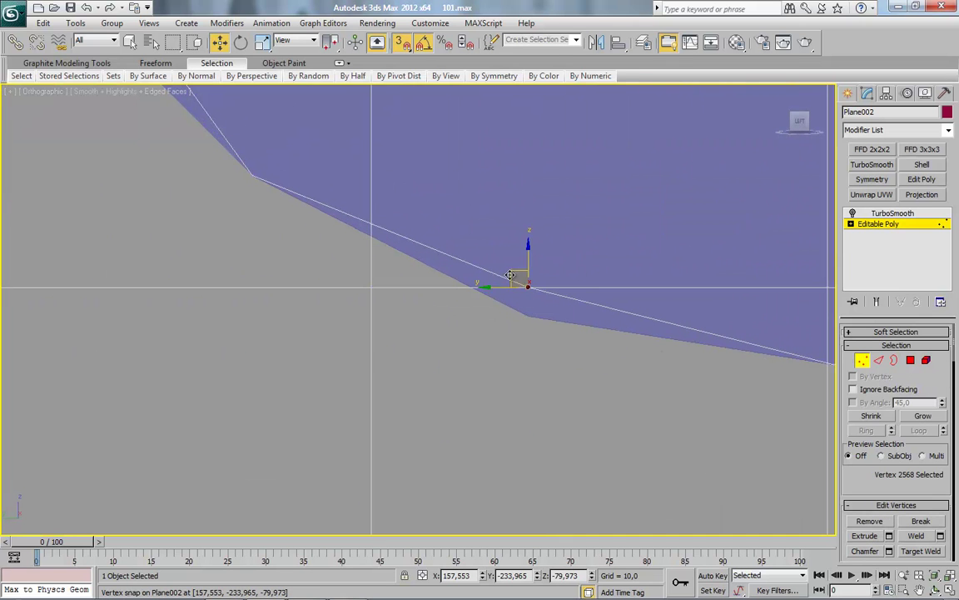
drag(527, 287, 527, 314)
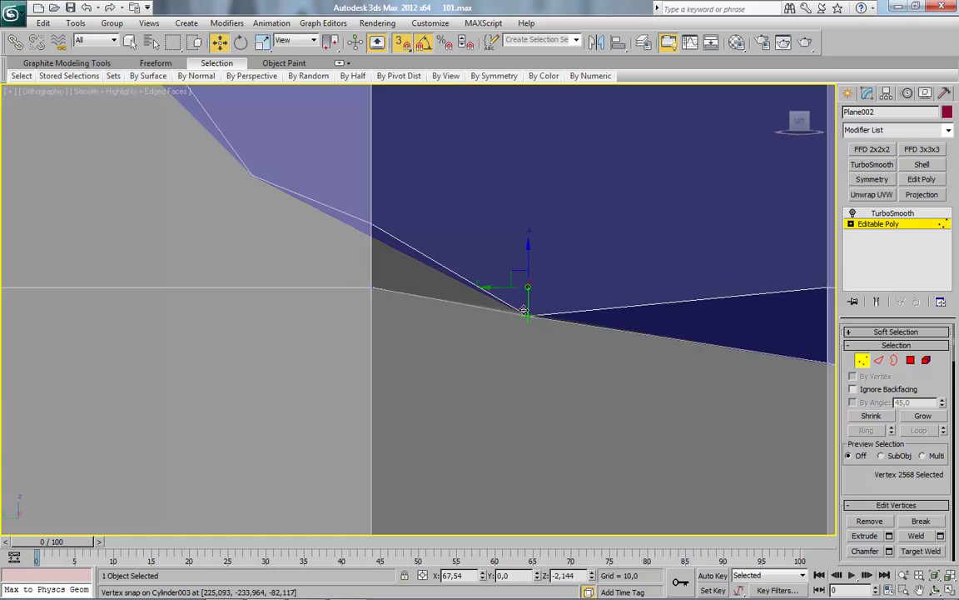
right_click(541, 367)
key(Escape)
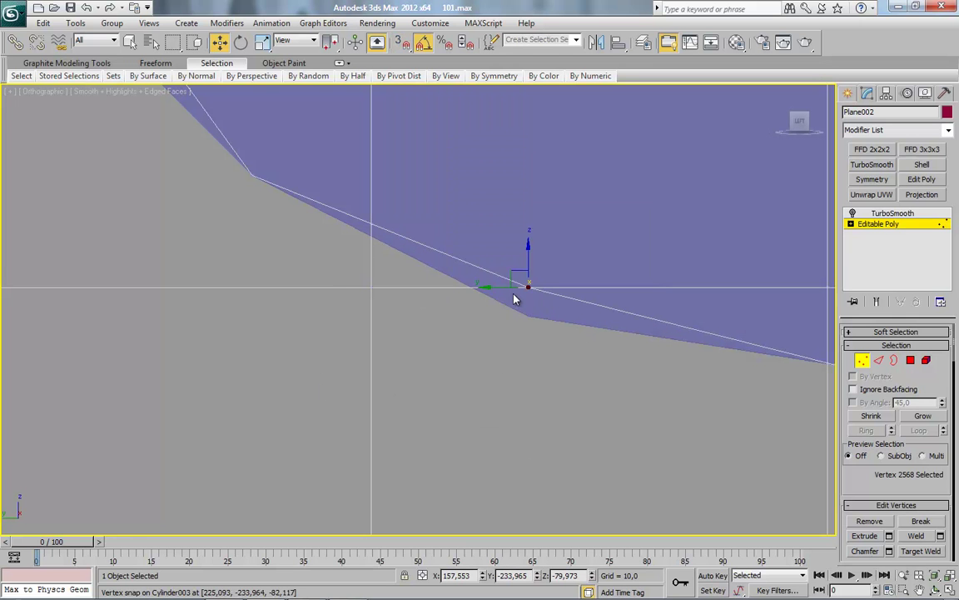
drag(514, 299, 516, 298)
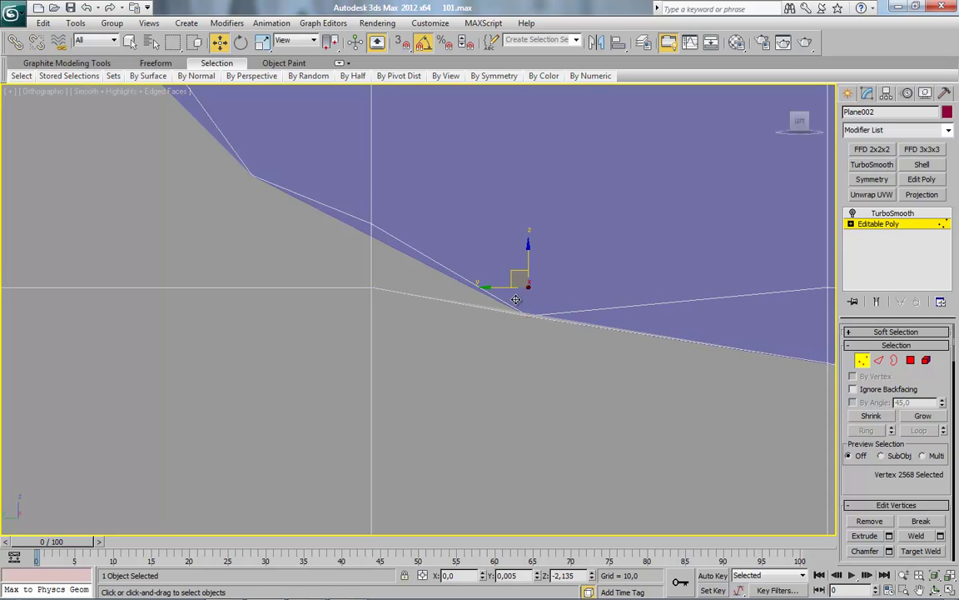
Nudge the neighbouring edge vertex down onto the disc outline.
click(372, 223)
scroll(327, 300, down, 1)
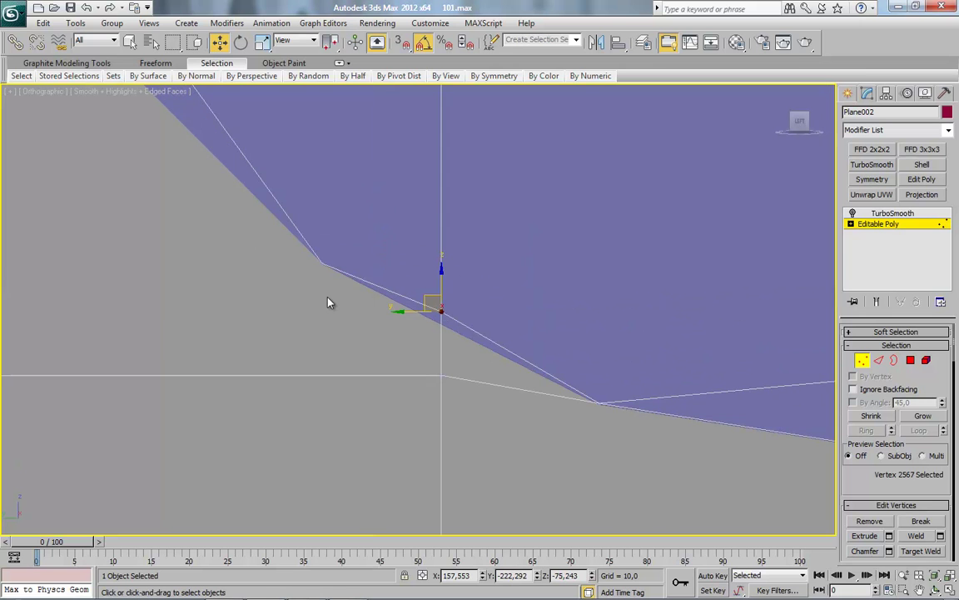
scroll(316, 300, down, 2)
scroll(316, 300, down, 1)
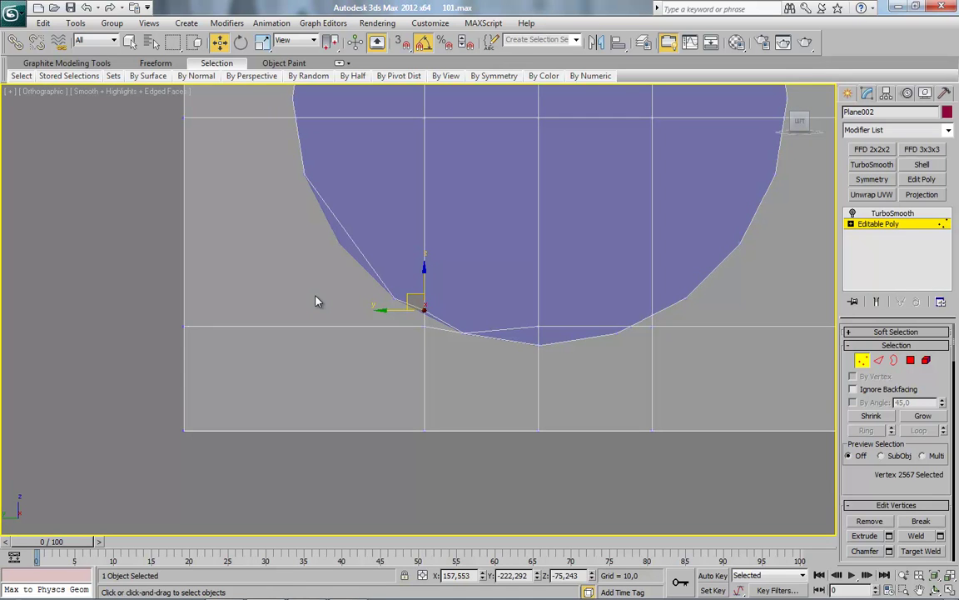
scroll(316, 301, up, 3)
scroll(317, 301, up, 1)
drag(449, 298, 510, 325)
scroll(510, 325, down, 1)
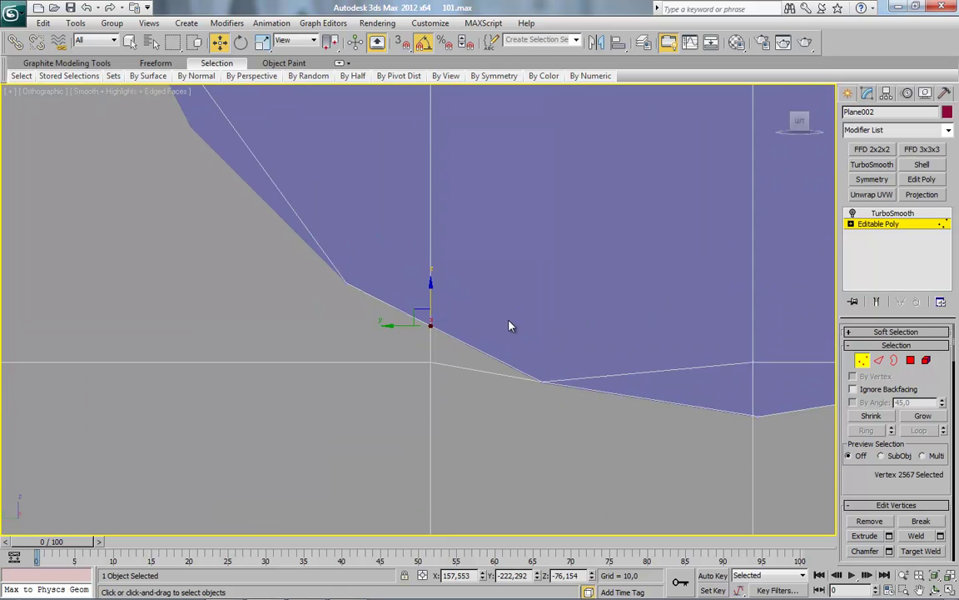
scroll(510, 325, down, 1)
scroll(471, 382, down, 1)
scroll(470, 381, down, 3)
scroll(475, 309, up, 3)
Undo the recent vertex edits and resume cutting edges into Plane002.
click(374, 364)
scroll(501, 324, down, 3)
key(ctrl+z)
key(ctrl+z)
key(ctrl+z)
key(ctrl+z)
key(ctrl+z)
key(ctrl+z)
scroll(501, 325, down, 2)
middle_drag(502, 324, 502, 342)
right_click(484, 269)
click(441, 377)
Extend snapped cuts around the disc's outline and out to the panel's right border.
click(422, 183)
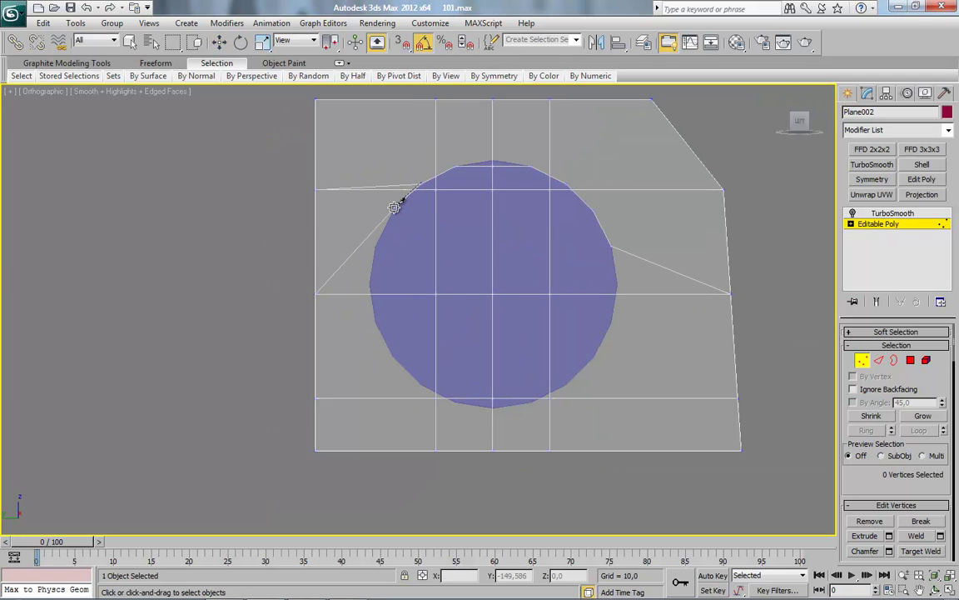
key(s)
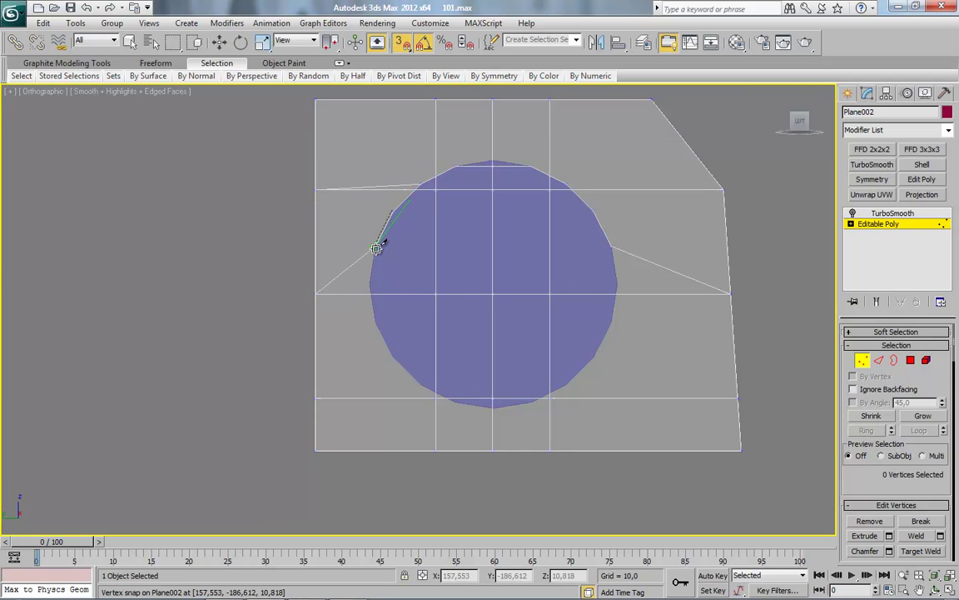
mouse_move(374, 319)
mouse_down()
mouse_move(388, 351)
mouse_move(457, 402)
mouse_move(499, 415)
mouse_move(497, 408)
mouse_move(530, 403)
mouse_move(578, 416)
mouse_move(574, 385)
mouse_move(601, 356)
mouse_move(627, 278)
mouse_move(614, 247)
mouse_up()
key(w)
click(878, 360)
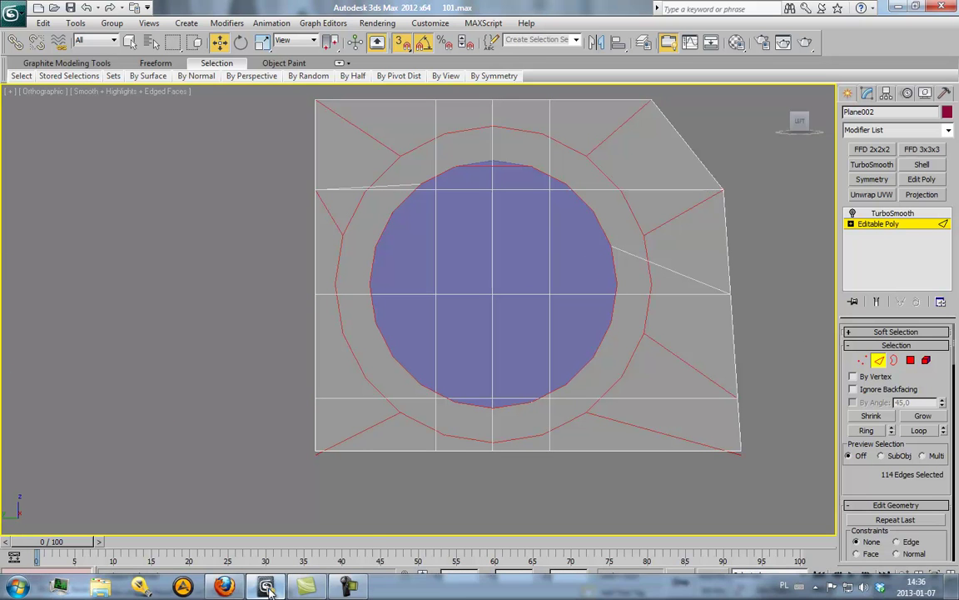
click(266, 587)
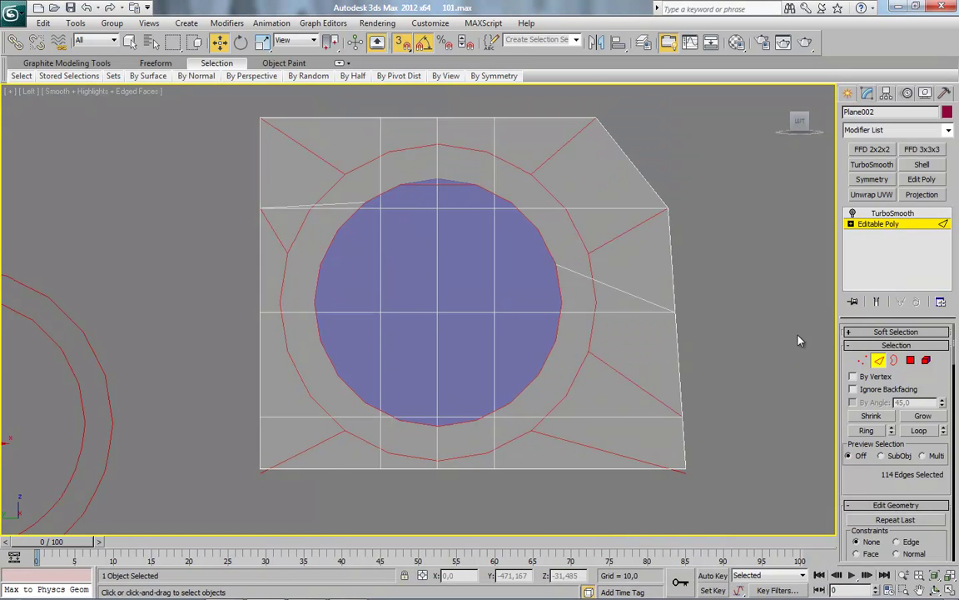
click(739, 309)
scroll(469, 227, up, 10)
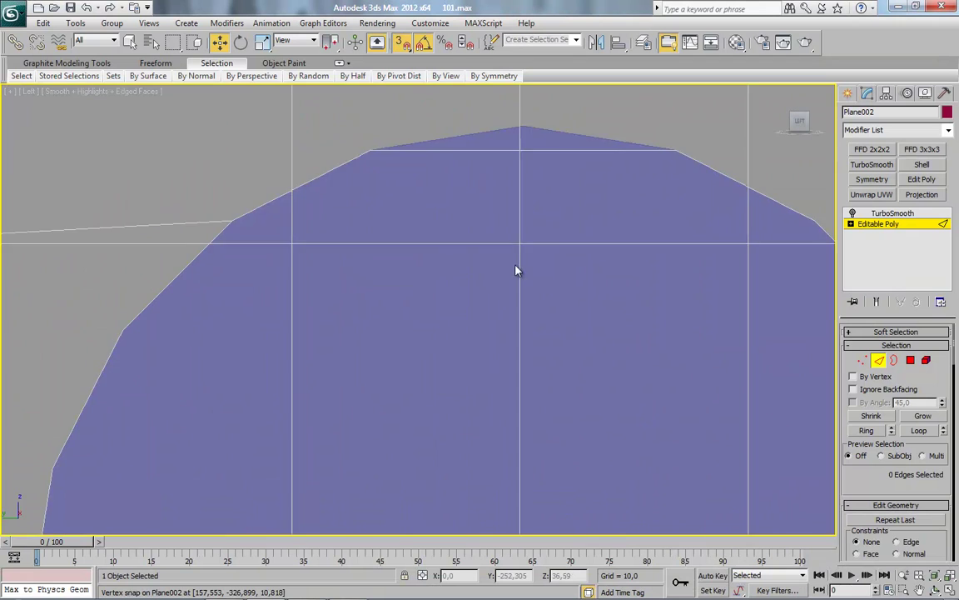
scroll(518, 269, down, 4)
right_click(536, 293)
click(561, 302)
click(292, 224)
click(552, 234)
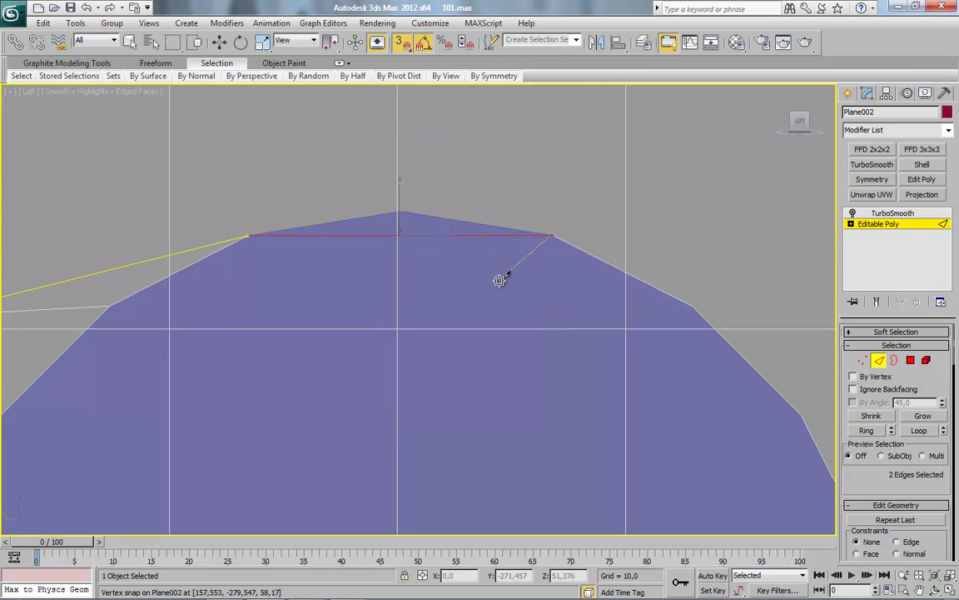
mouse_move(342, 353)
alt+middle_down()
mouse_move(369, 295)
mouse_move(391, 304)
alt+middle_up()
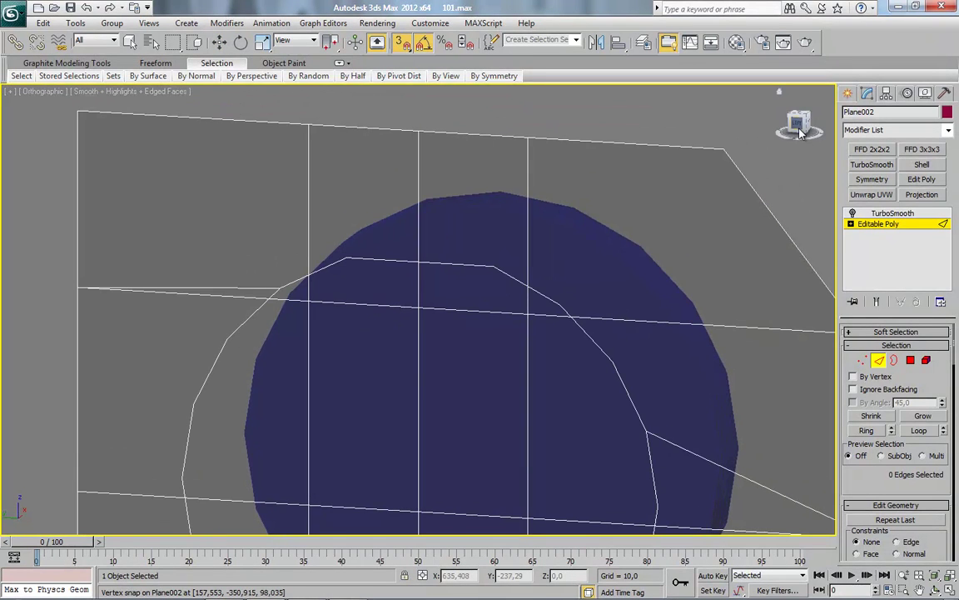
alt+middle_drag(720, 117, 482, 336)
scroll(342, 391, up, 4)
click(863, 361)
mouse_move(533, 366)
alt+middle_down()
mouse_move(559, 342)
mouse_move(542, 248)
alt+middle_up()
drag(562, 257, 489, 327)
mouse_move(537, 246)
alt+middle_down()
mouse_move(542, 180)
mouse_move(531, 274)
mouse_move(502, 321)
alt+middle_up()
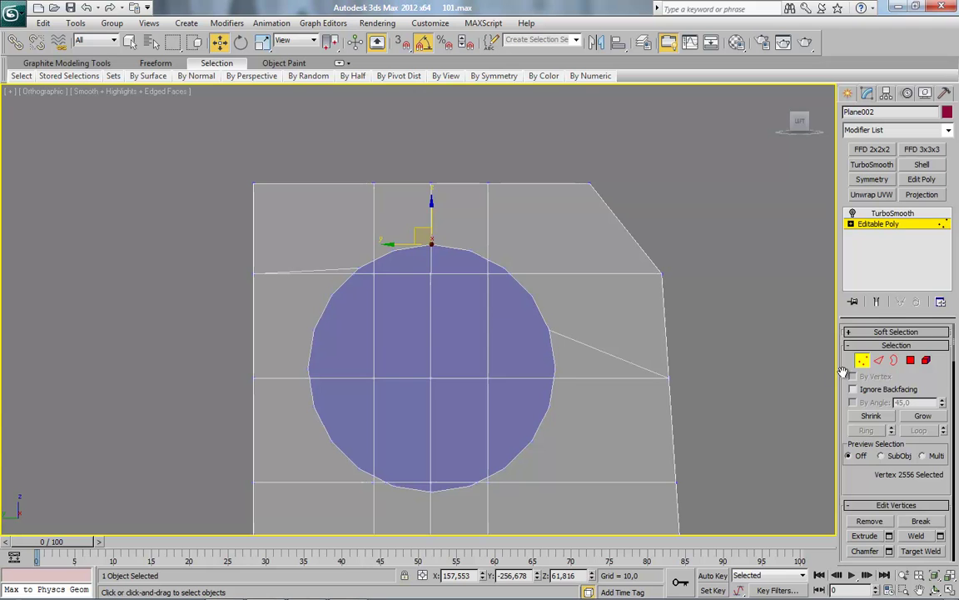
key(2)
click(572, 336)
ctrl+click(342, 269)
key(ctrl+d)
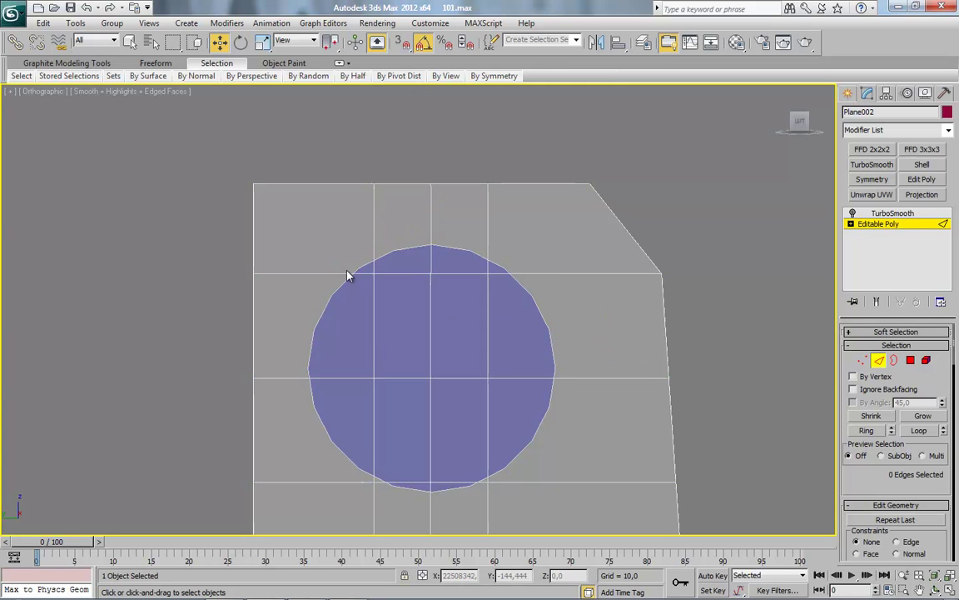
click(862, 360)
click(858, 360)
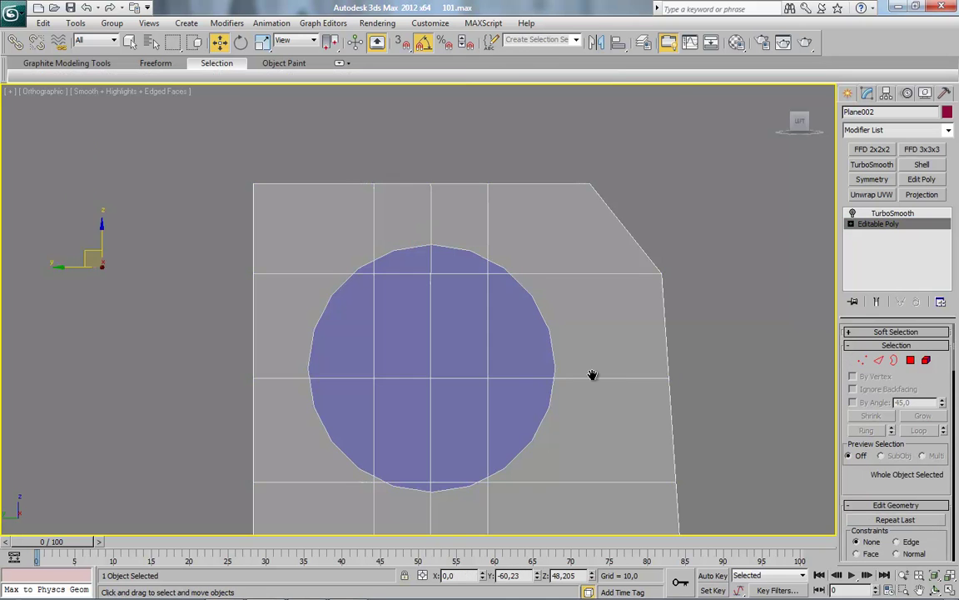
scroll(555, 290, up, 2)
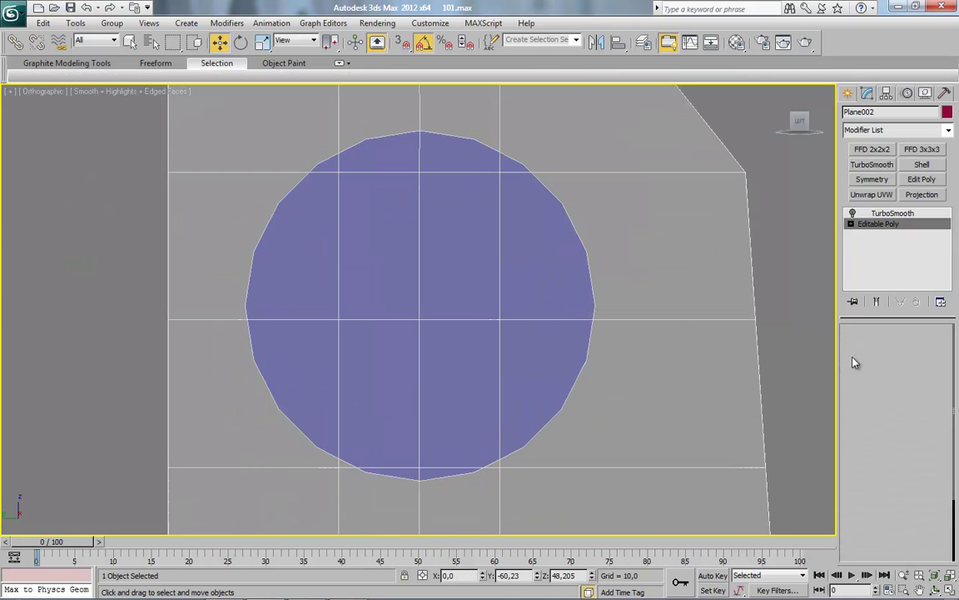
Select the eleven polygons under the disc and delete them to open the hole.
click(910, 360)
click(374, 154)
ctrl+click(292, 250)
ctrl+click(317, 364)
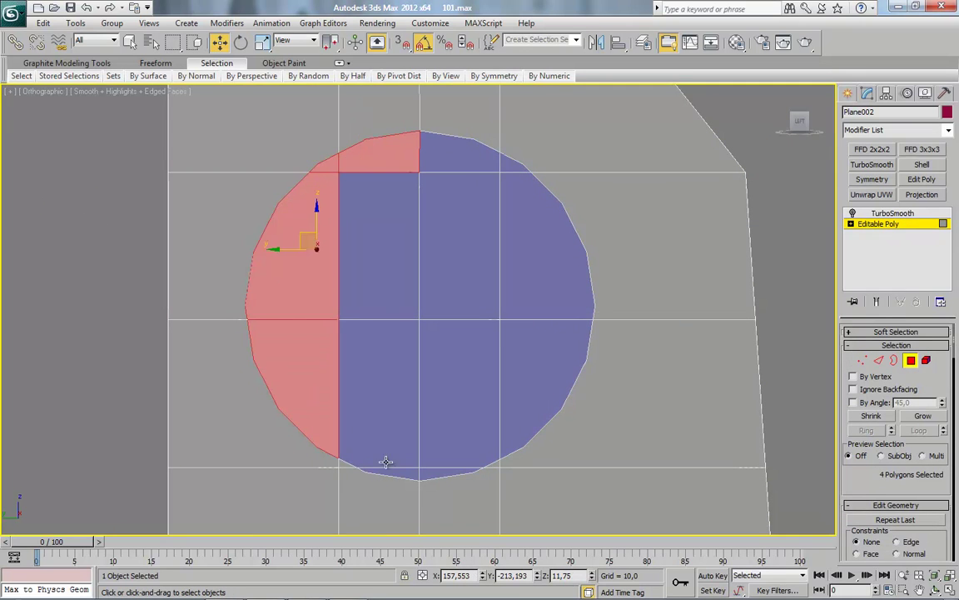
ctrl+click(386, 460)
ctrl+click(439, 465)
ctrl+click(528, 398)
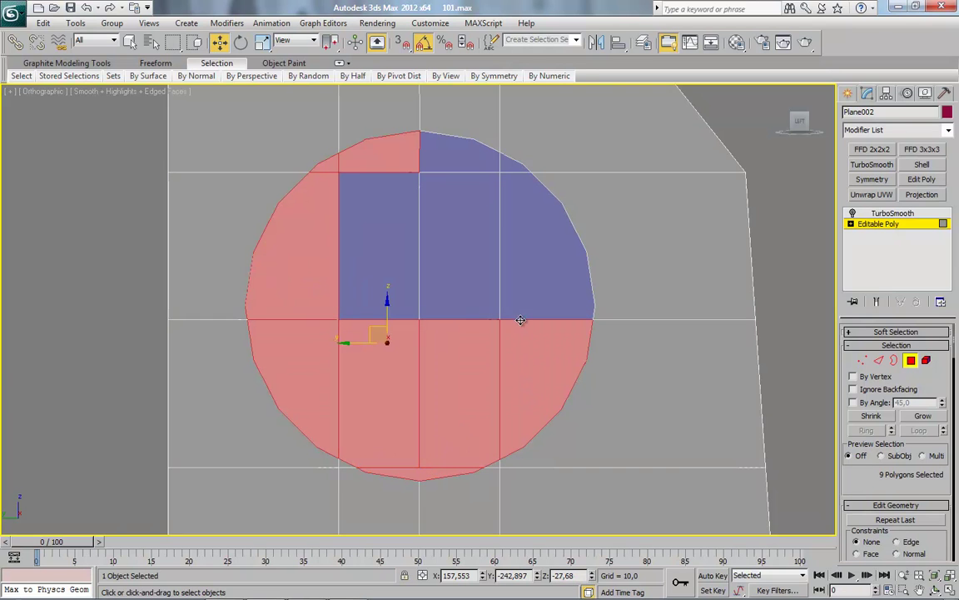
ctrl+click(524, 291)
ctrl+click(367, 278)
ctrl+click(433, 208)
ctrl+click(462, 167)
ctrl+click(465, 215)
key(Delete)
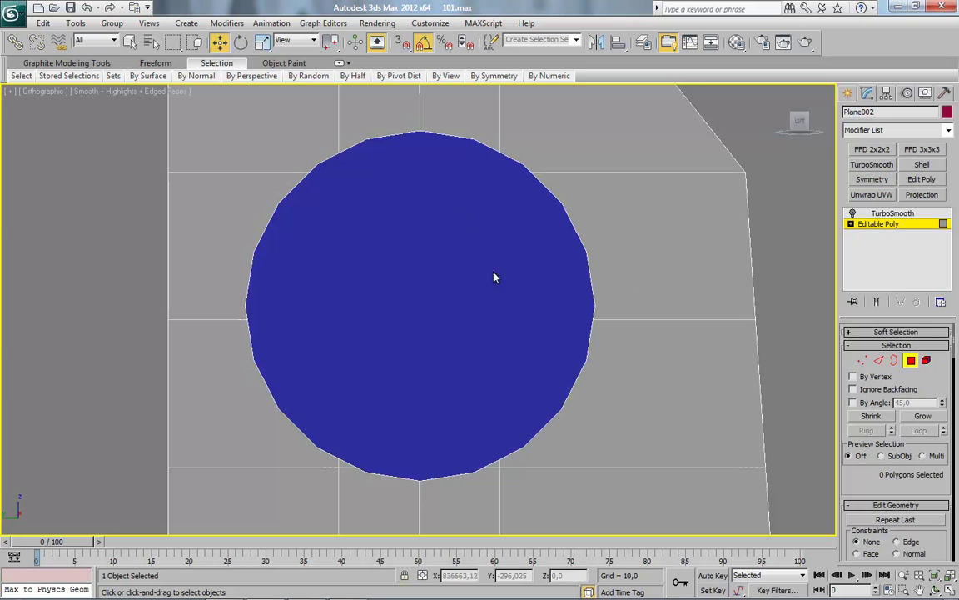
Hide the blue cylinder Cylinder003 and return to Plane002's Editable Poly.
click(922, 361)
click(456, 281)
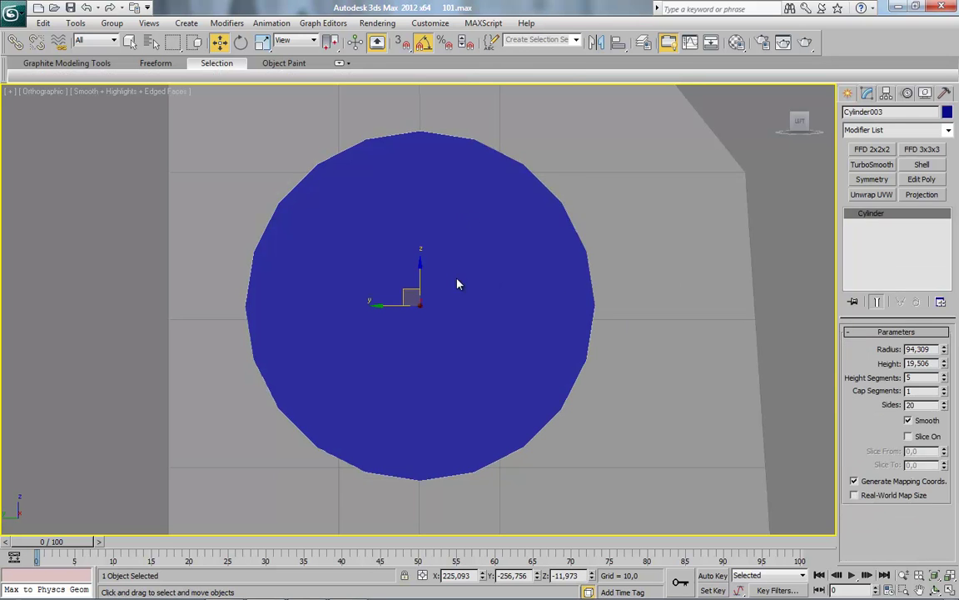
right_click(454, 277)
click(481, 237)
click(876, 224)
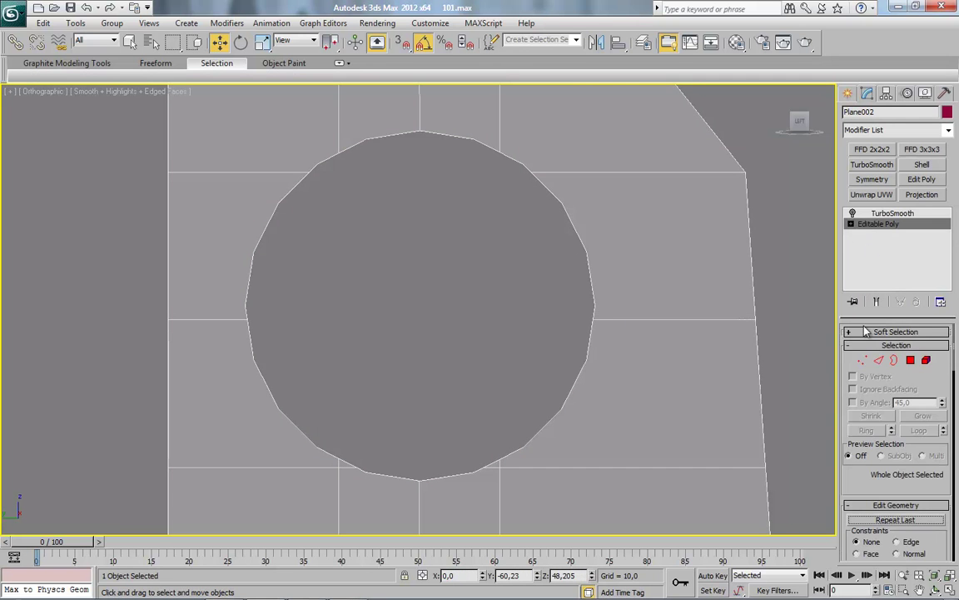
Target Weld the first stray vertex onto the hole's rim vertex.
scroll(517, 179, up, 5)
scroll(528, 221, down, 2)
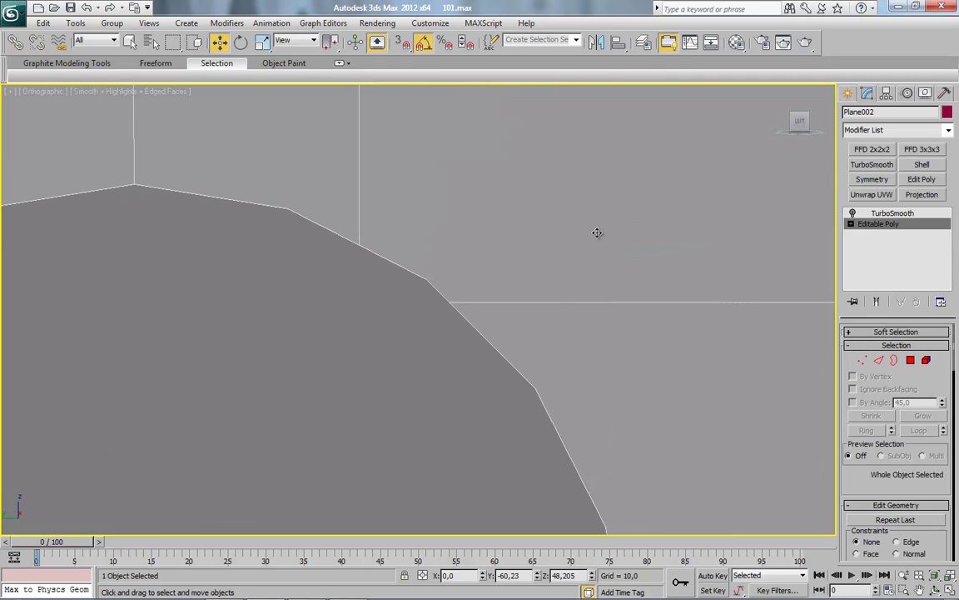
click(862, 360)
right_click(467, 267)
click(448, 301)
click(533, 393)
middle_drag(358, 254, 445, 350)
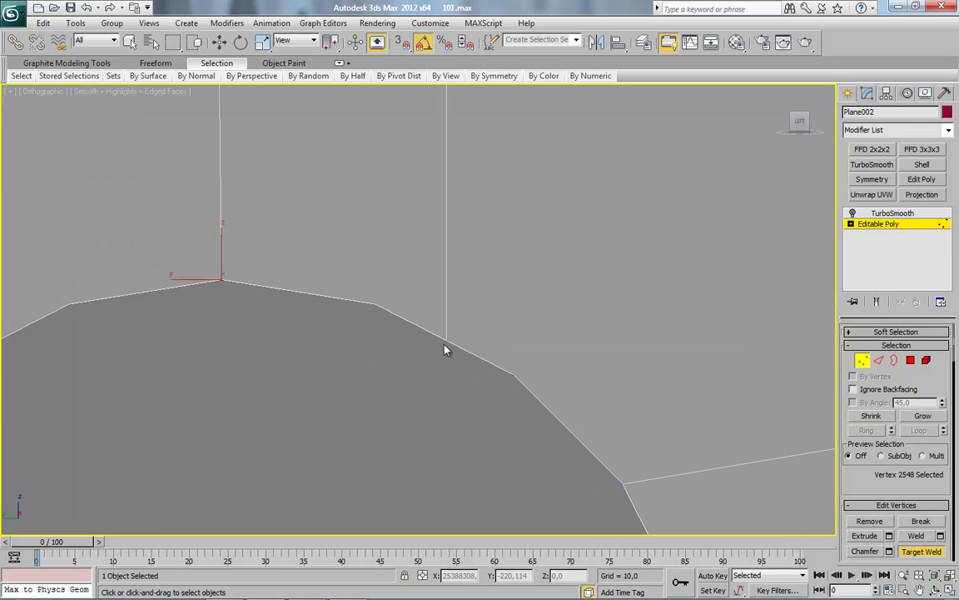
click(376, 305)
scroll(375, 347, down, 1)
scroll(476, 370, up, 5)
key(w)
Target Weld several more stray vertices onto neighbouring rim vertices of the hole.
scroll(421, 367, down, 2)
scroll(250, 408, down, 2)
middle_drag(246, 415, 484, 328)
right_click(436, 268)
click(407, 360)
click(419, 292)
click(175, 466)
scroll(285, 484, down, 3)
scroll(332, 454, down, 2)
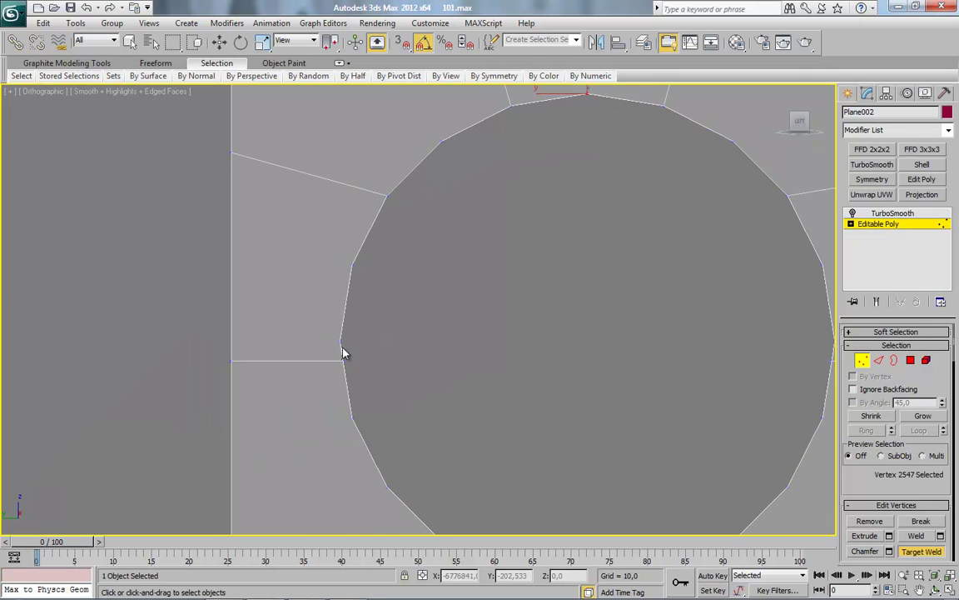
middle_drag(462, 386, 345, 281)
scroll(367, 293, up, 1)
scroll(385, 306, up, 1)
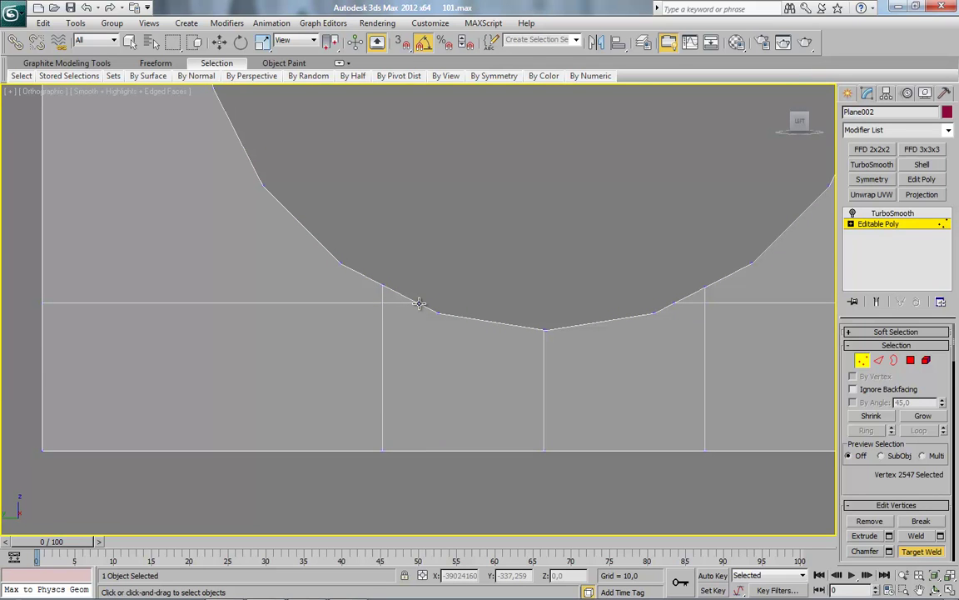
click(383, 288)
click(341, 266)
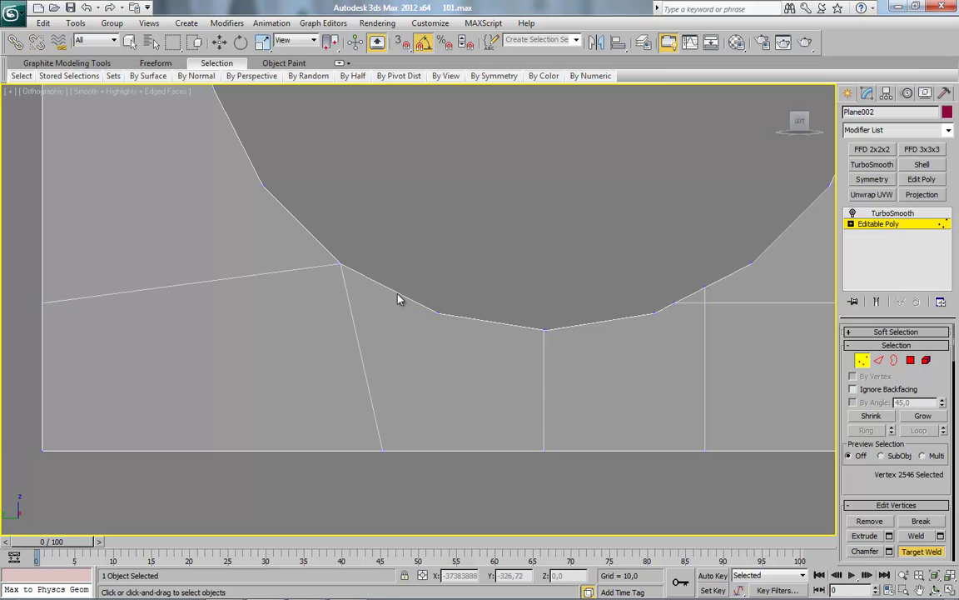
Weld the hole's lowest vertex and another stray vertex onto the rim.
middle_drag(547, 383, 424, 353)
scroll(467, 344, up, 3)
middle_drag(511, 336, 421, 332)
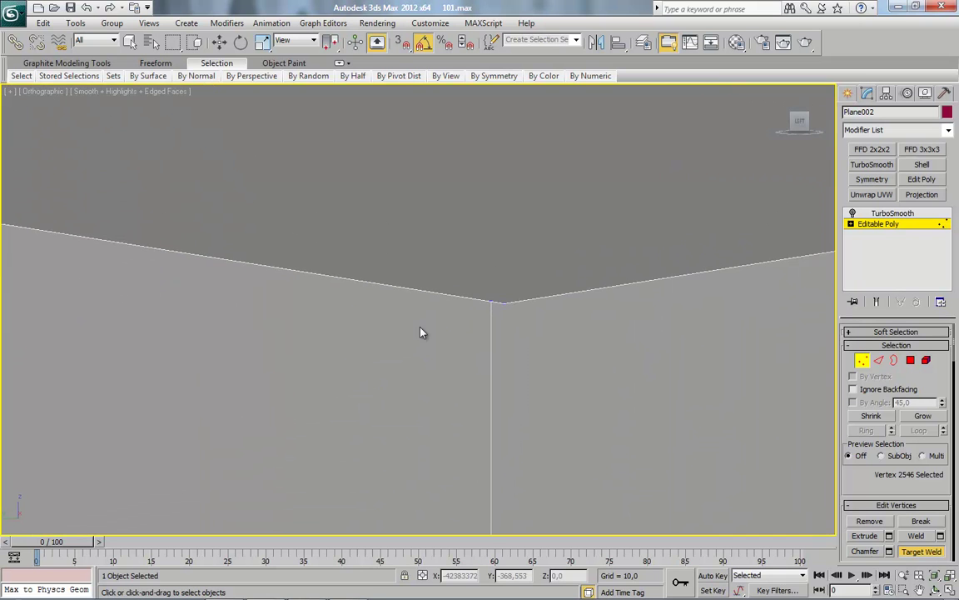
scroll(483, 325, down, 2)
scroll(457, 387, down, 2)
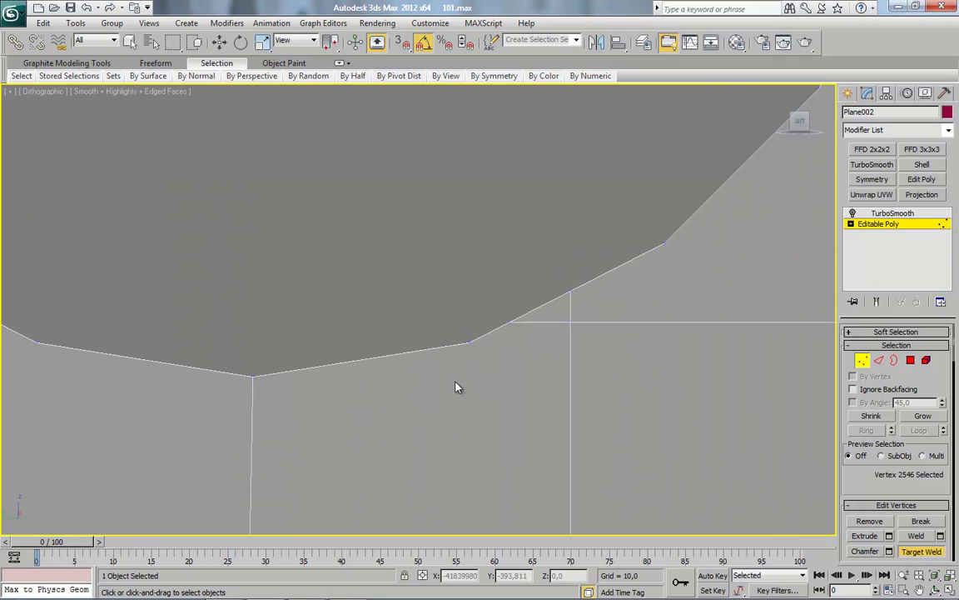
drag(570, 320, 571, 292)
drag(674, 245, 673, 244)
scroll(595, 268, down, 1)
scroll(480, 329, down, 2)
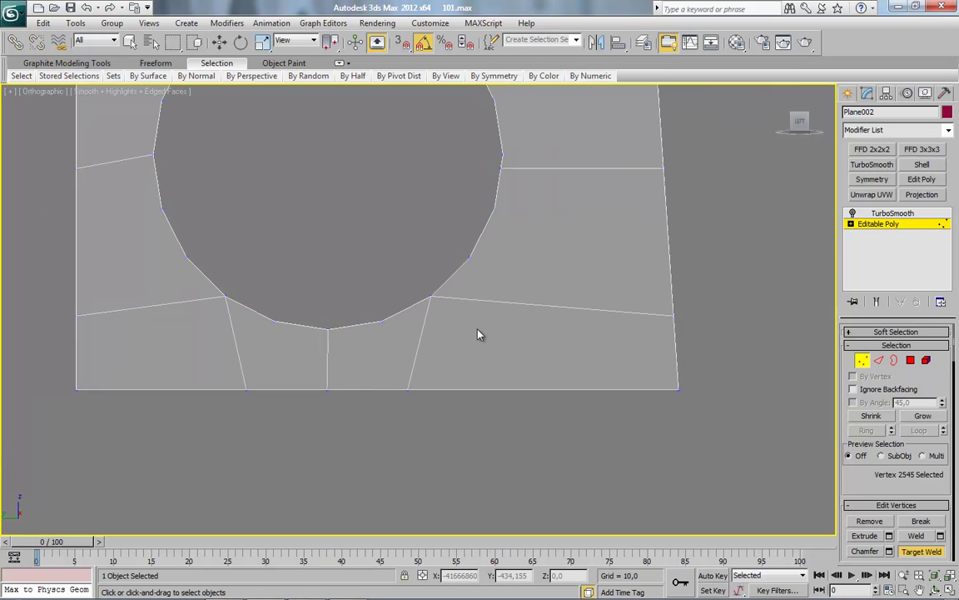
mouse_move(469, 334)
middle_down()
mouse_move(495, 335)
mouse_move(449, 368)
middle_up()
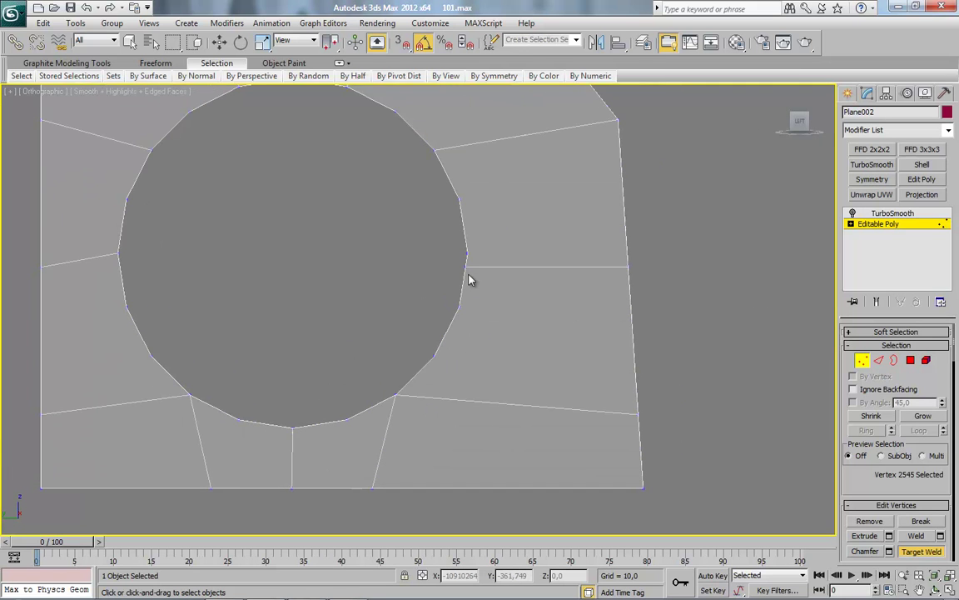
middle_drag(502, 235, 445, 257)
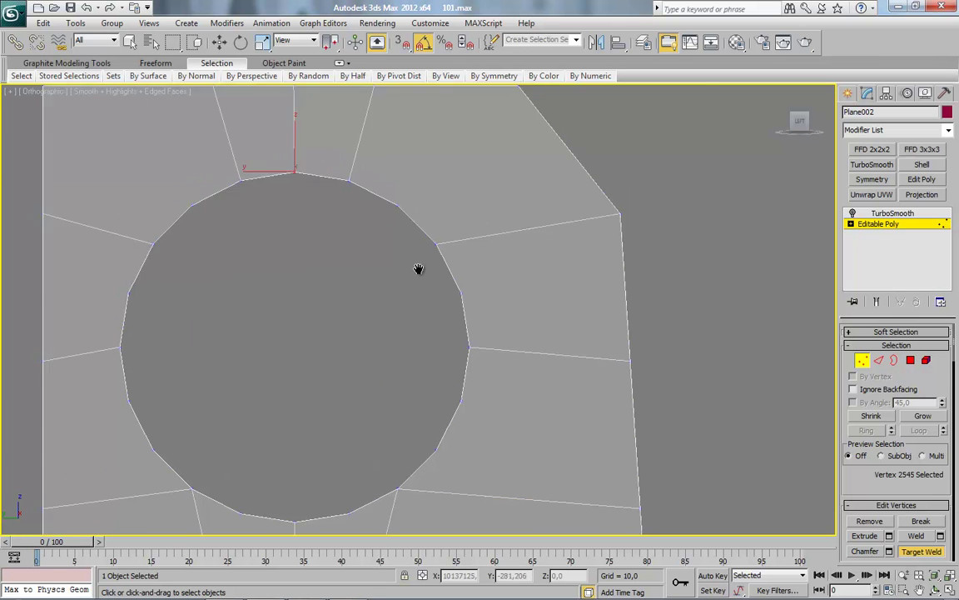
scroll(418, 267, up, 3)
scroll(428, 273, down, 1)
scroll(372, 287, down, 4)
Connect the vertices at the top of the hole's rim to the plane's outer border vertices.
key(w)
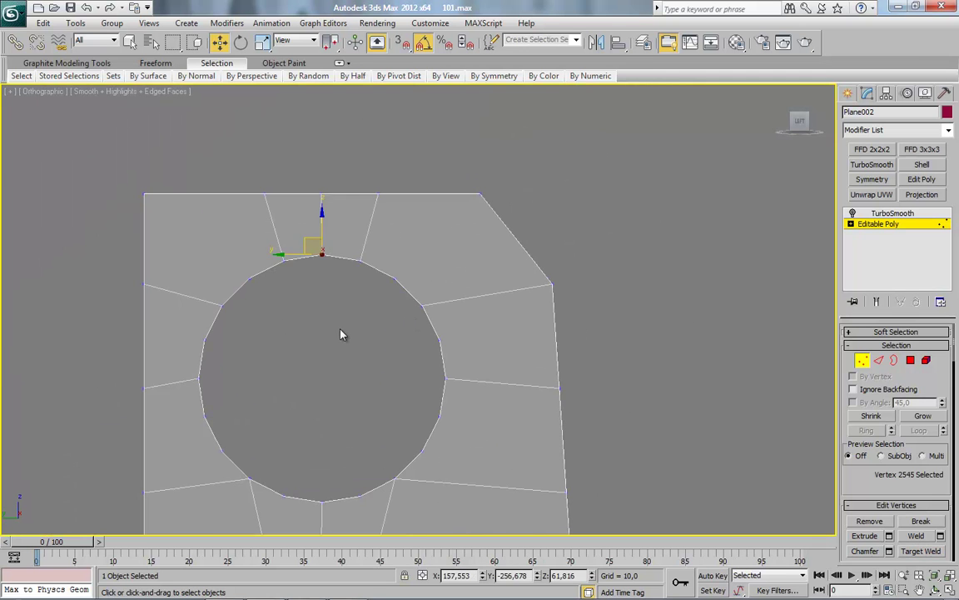
click(327, 332)
scroll(327, 331, up, 3)
drag(367, 400, 512, 281)
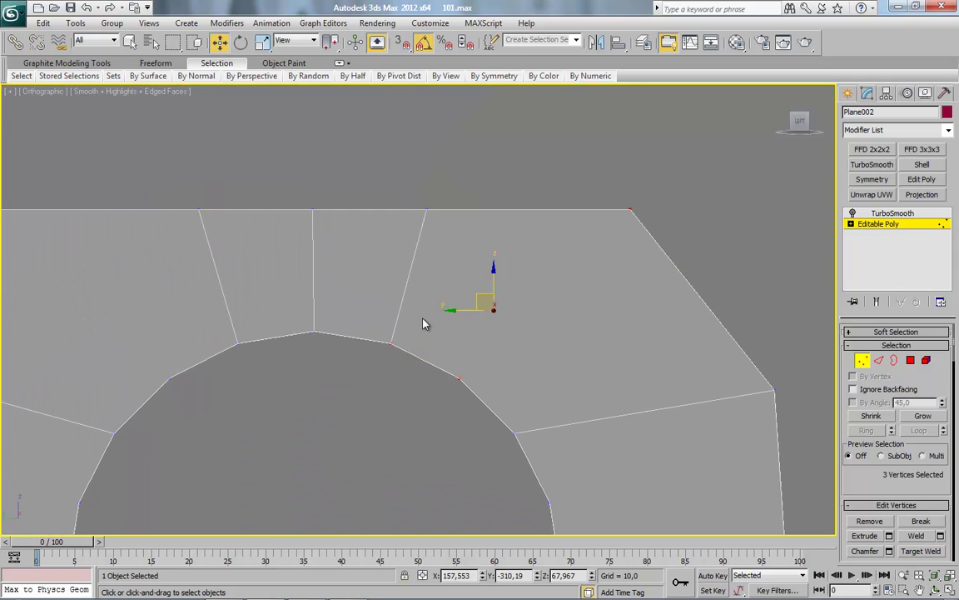
middle_drag(423, 323, 392, 289)
ctrl+click(158, 133)
right_click(433, 195)
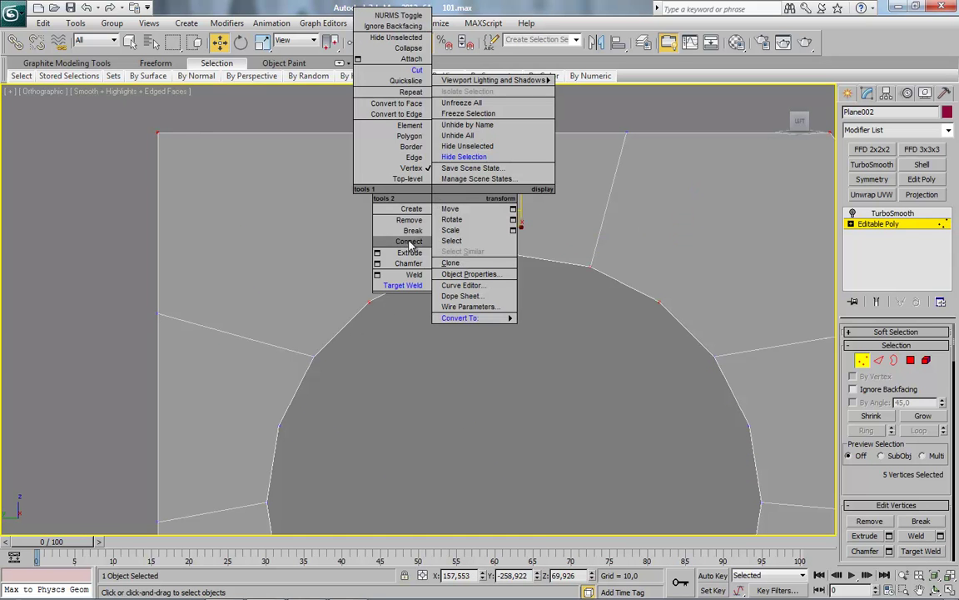
click(409, 241)
Add another rim vertex to the selection, backing out of an accidental vertex Extrude.
scroll(417, 274, up, 3)
mouse_move(418, 274)
middle_down()
mouse_move(377, 169)
mouse_move(315, 207)
middle_up()
ctrl+click(352, 375)
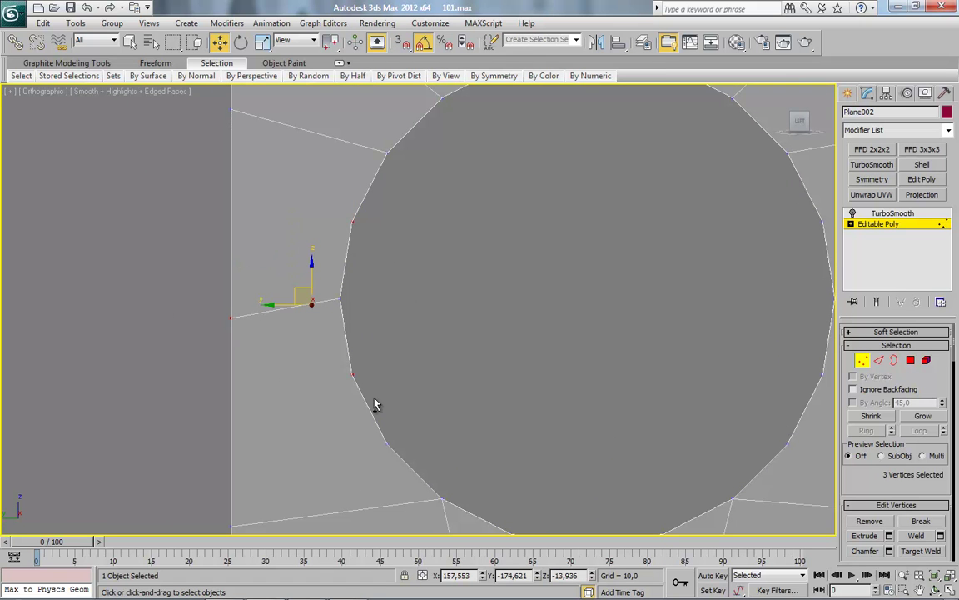
right_click(315, 305)
click(289, 364)
right_click(377, 284)
right_click(342, 311)
click(371, 306)
middle_drag(371, 307, 403, 243)
Connect the next two rim vertices to their outer border vertices with new edges.
click(382, 284)
ctrl+drag(289, 326, 221, 402)
right_click(516, 314)
click(481, 385)
middle_drag(481, 321, 418, 277)
click(393, 360)
right_click(478, 274)
click(466, 314)
Join a further rim vertex to its matching outer border vertex with a new edge.
middle_drag(581, 316, 494, 325)
click(494, 325)
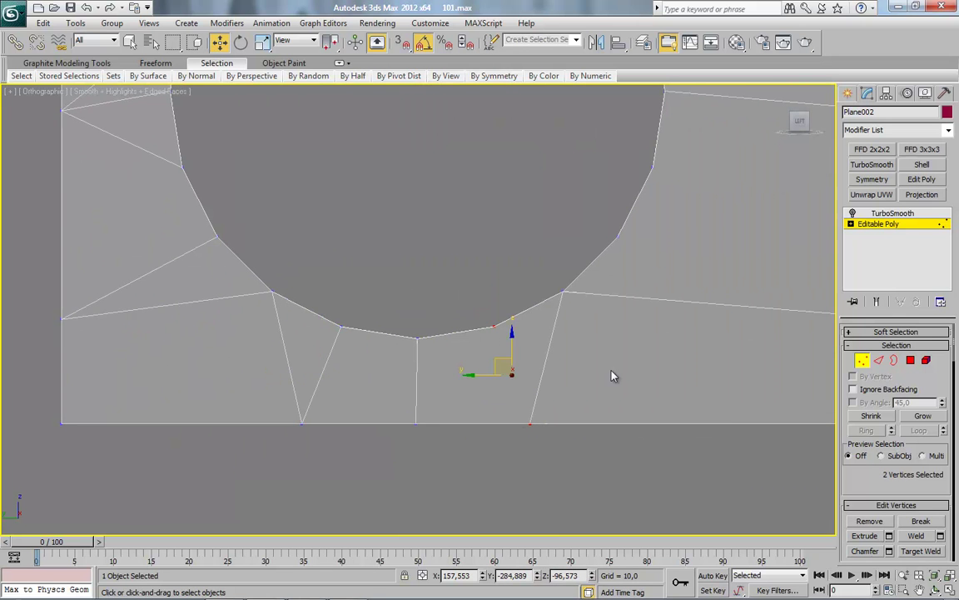
right_click(535, 364)
middle_drag(662, 281, 484, 394)
click(438, 348)
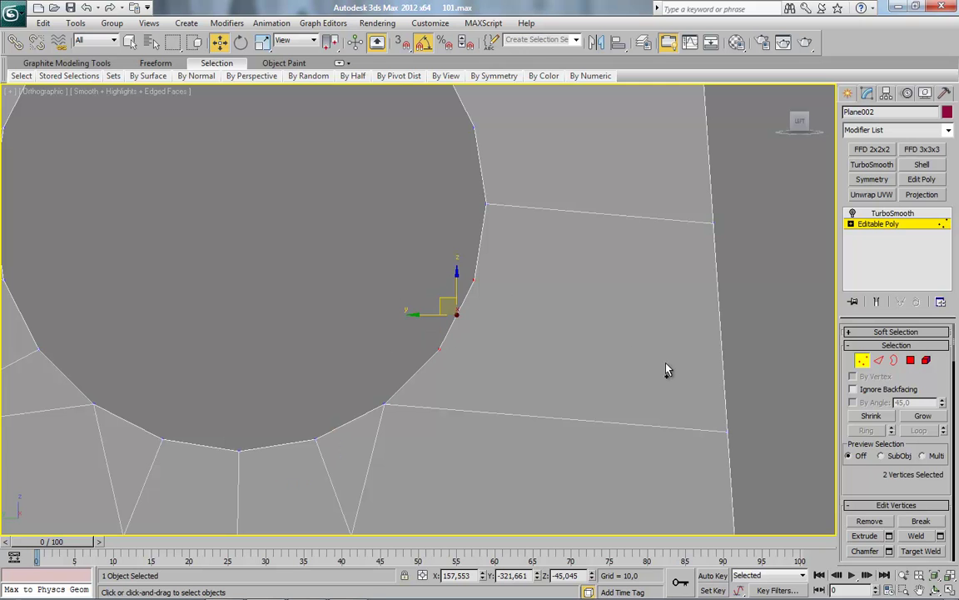
ctrl+click(727, 431)
right_click(725, 354)
click(699, 400)
Connect the last two rim-to-border vertex pairs, completing the radial edges around the hole.
click(473, 279)
ctrl+click(712, 223)
right_click(724, 240)
click(699, 286)
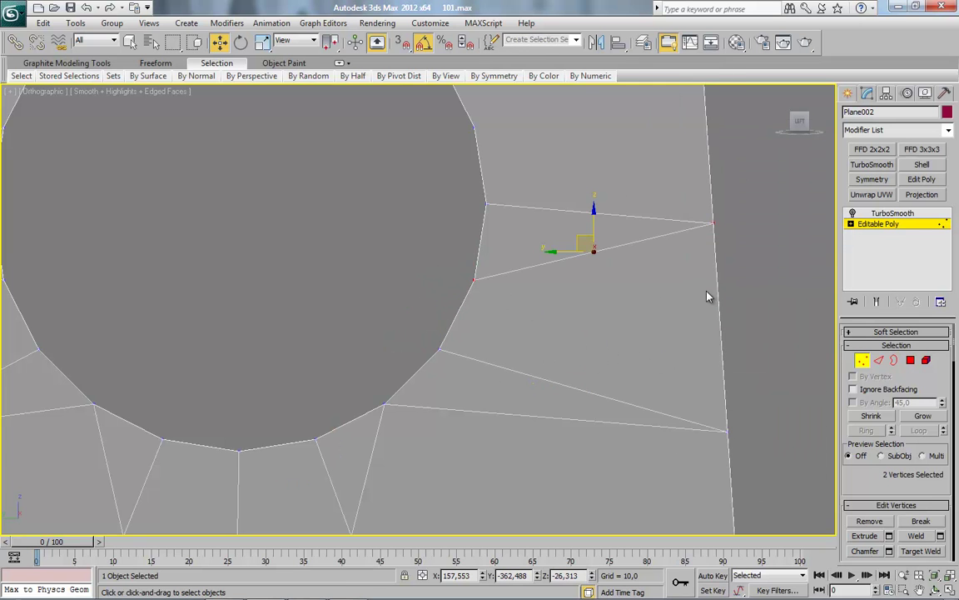
middle_drag(709, 298, 488, 334)
click(451, 306)
ctrl+click(668, 190)
right_click(666, 293)
click(641, 344)
scroll(394, 315, down, 3)
scroll(326, 302, down, 3)
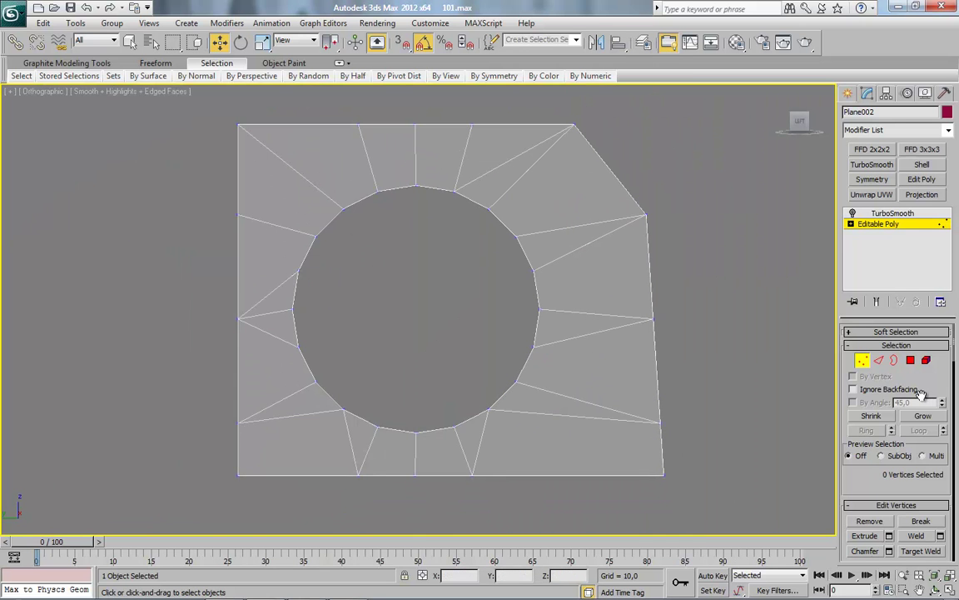
Chamfer the hole's border loop in Border mode to double the rim loop.
key(1)
key(4)
scroll(508, 273, up, 3)
mouse_move(503, 265)
alt+middle_down()
mouse_move(412, 262)
mouse_move(281, 312)
mouse_move(467, 266)
mouse_move(506, 292)
alt+middle_up()
scroll(411, 262, down, 3)
scroll(371, 283, down, 1)
scroll(496, 272, up, 4)
key(3)
click(457, 287)
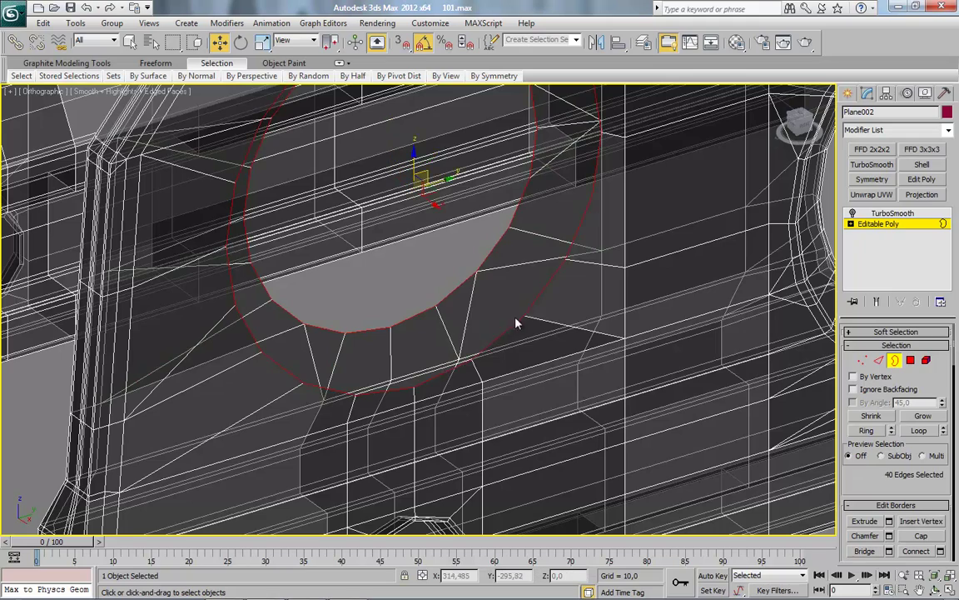
right_click(541, 321)
click(443, 365)
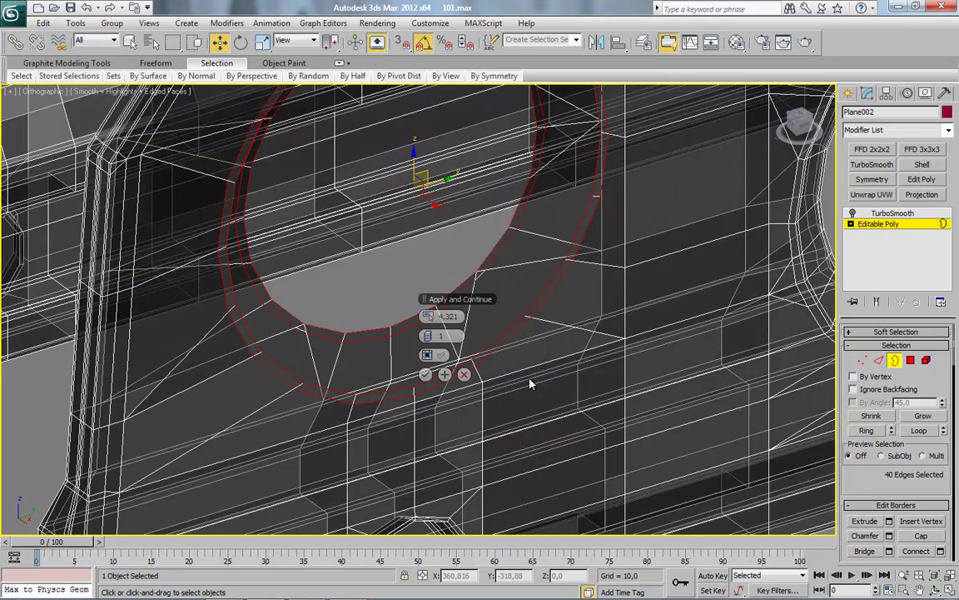
scroll(499, 379, up, 1)
click(425, 374)
Collapse the stray edge beside the chamfered rim in Edge mode.
scroll(526, 337, up, 3)
scroll(528, 337, up, 2)
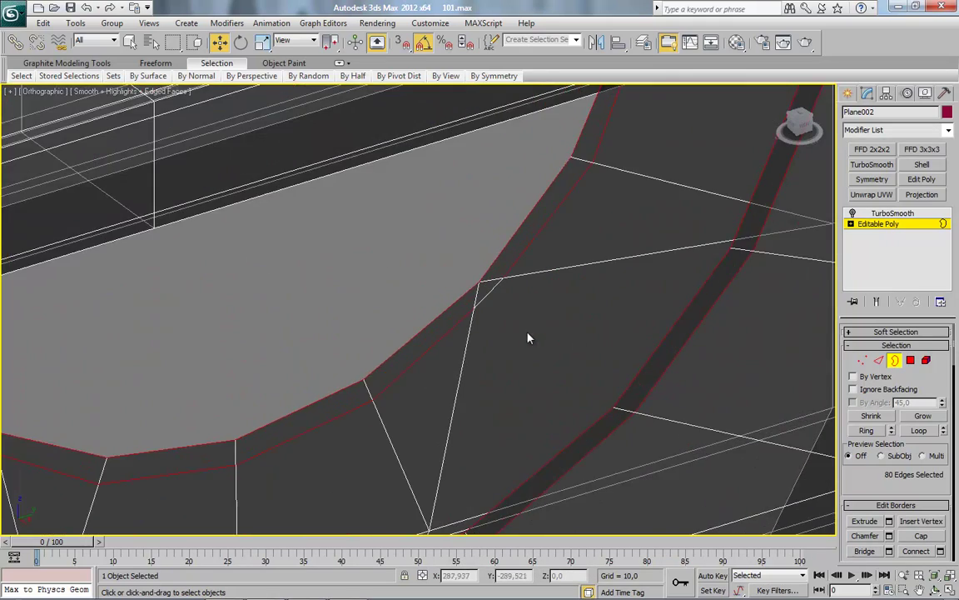
scroll(527, 337, up, 2)
scroll(518, 349, up, 2)
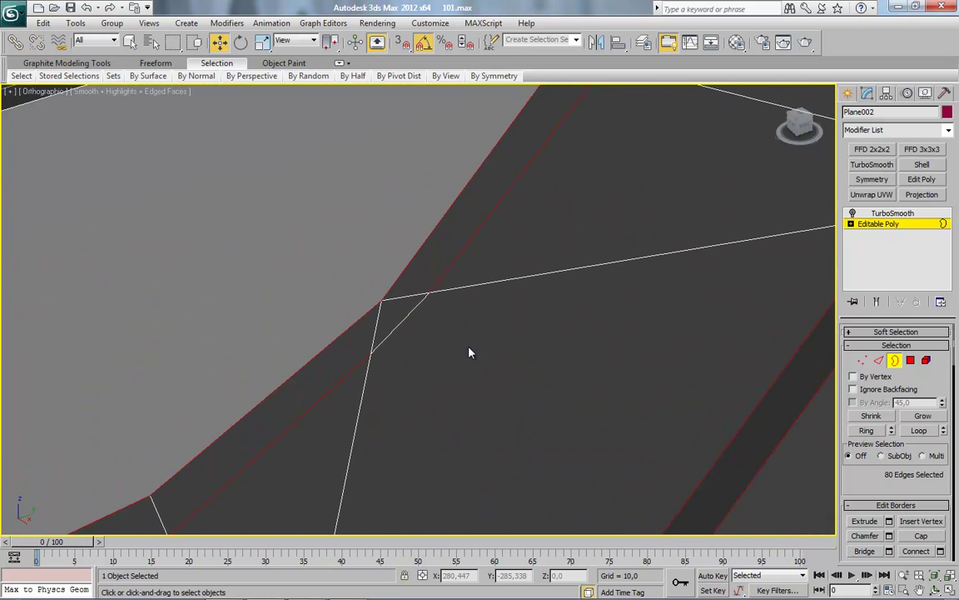
click(879, 360)
click(401, 317)
right_click(399, 316)
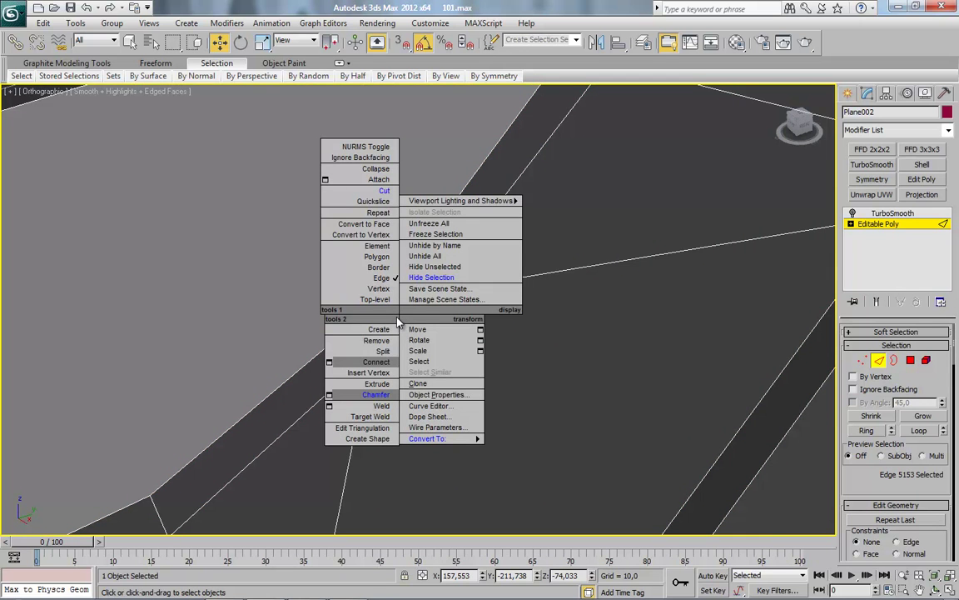
click(367, 168)
scroll(484, 248, up, 2)
scroll(483, 275, down, 3)
mouse_move(483, 334)
alt+middle_down()
mouse_move(407, 240)
mouse_move(419, 270)
mouse_move(321, 253)
mouse_move(351, 228)
alt+middle_up()
scroll(388, 250, up, 5)
click(388, 202)
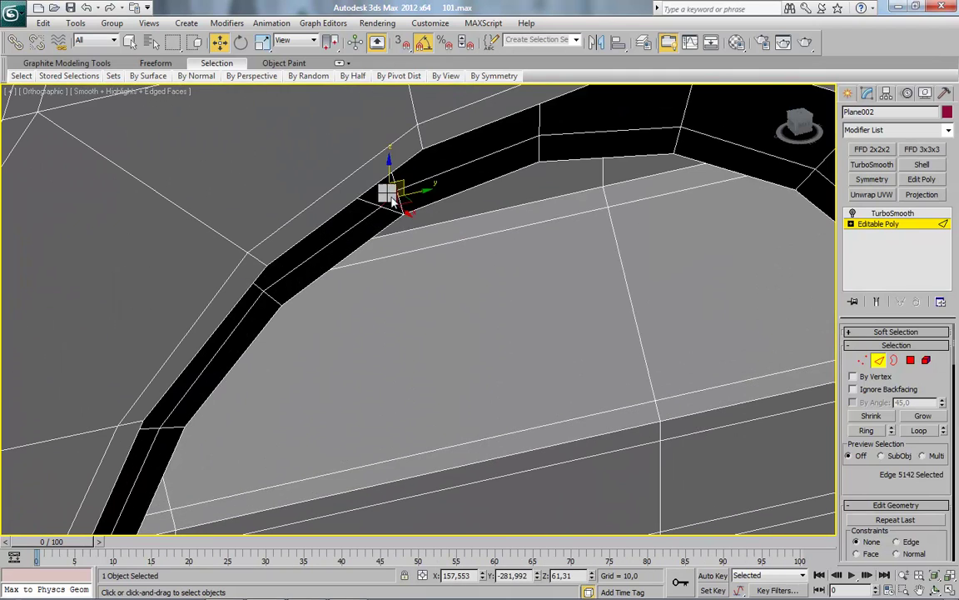
right_click(391, 193)
scroll(400, 300, down, 3)
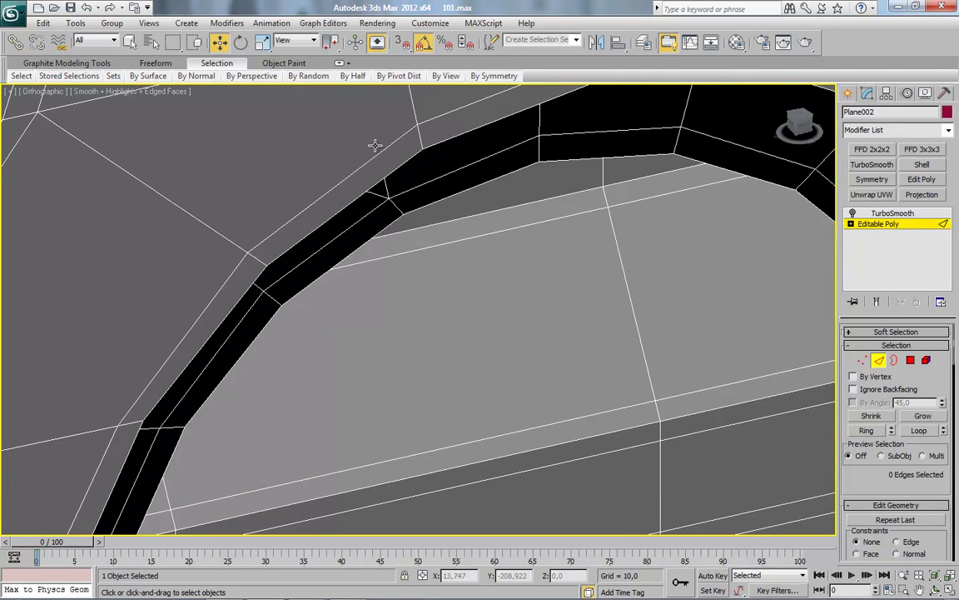
scroll(442, 322, down, 2)
scroll(413, 339, down, 1)
scroll(416, 249, down, 2)
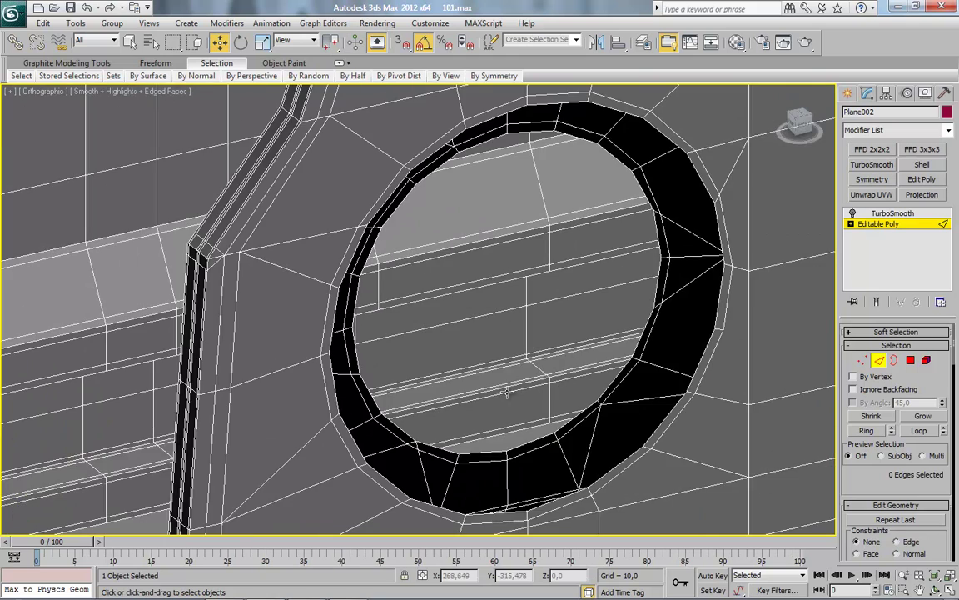
middle_drag(506, 391, 480, 354)
scroll(456, 358, up, 2)
scroll(378, 354, up, 2)
click(360, 314)
right_click(356, 313)
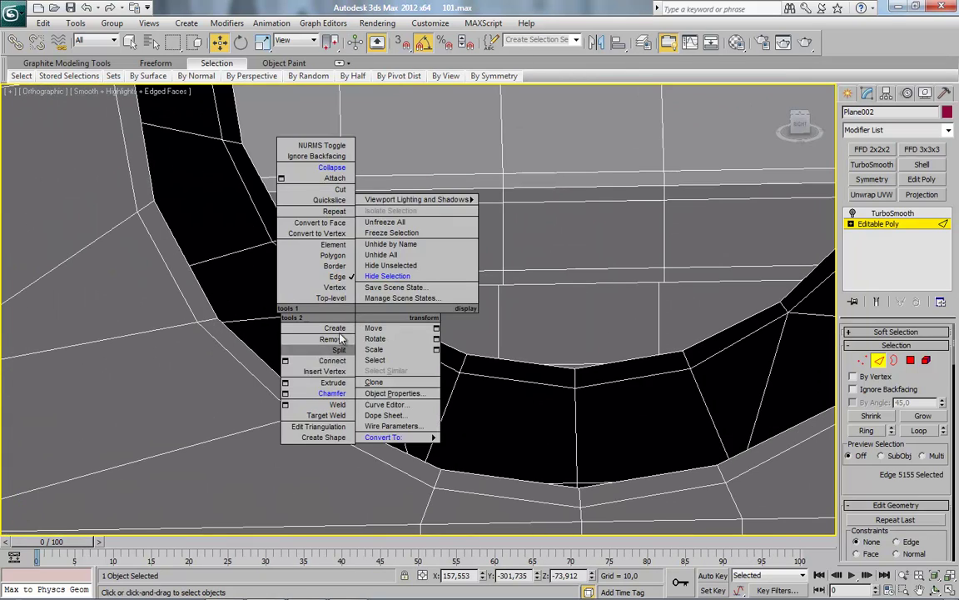
click(442, 301)
scroll(443, 300, down, 3)
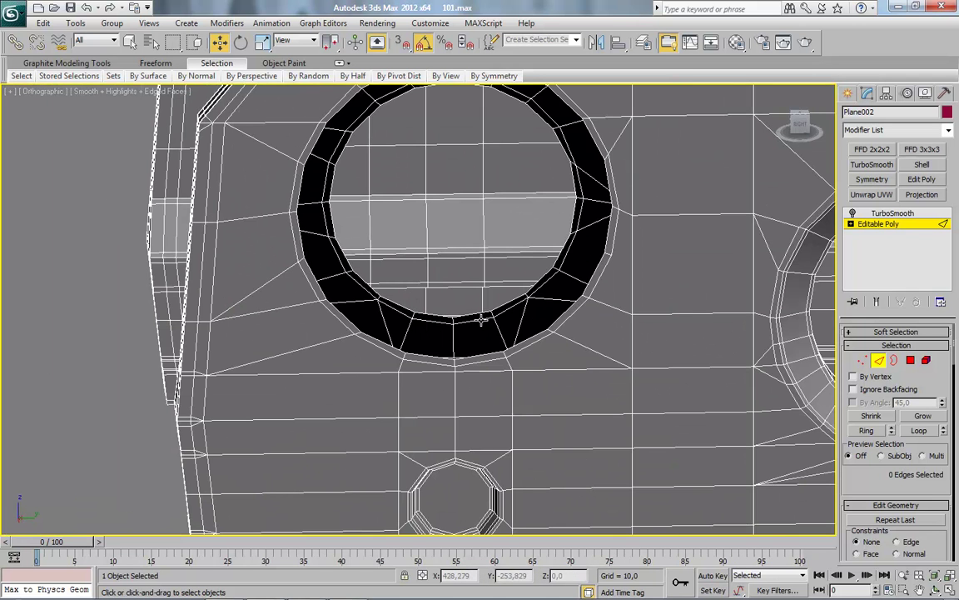
scroll(479, 331, up, 3)
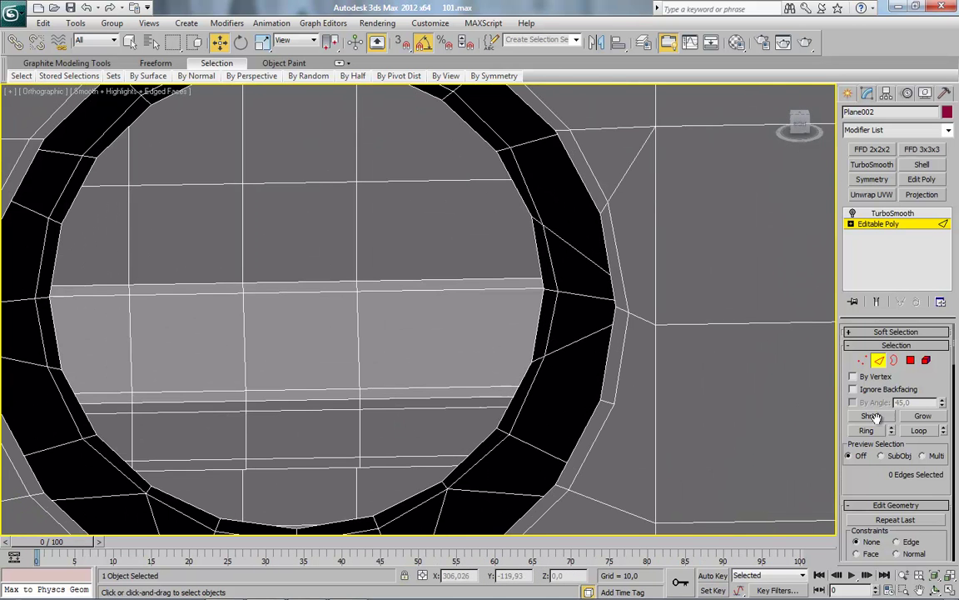
click(862, 360)
click(533, 218)
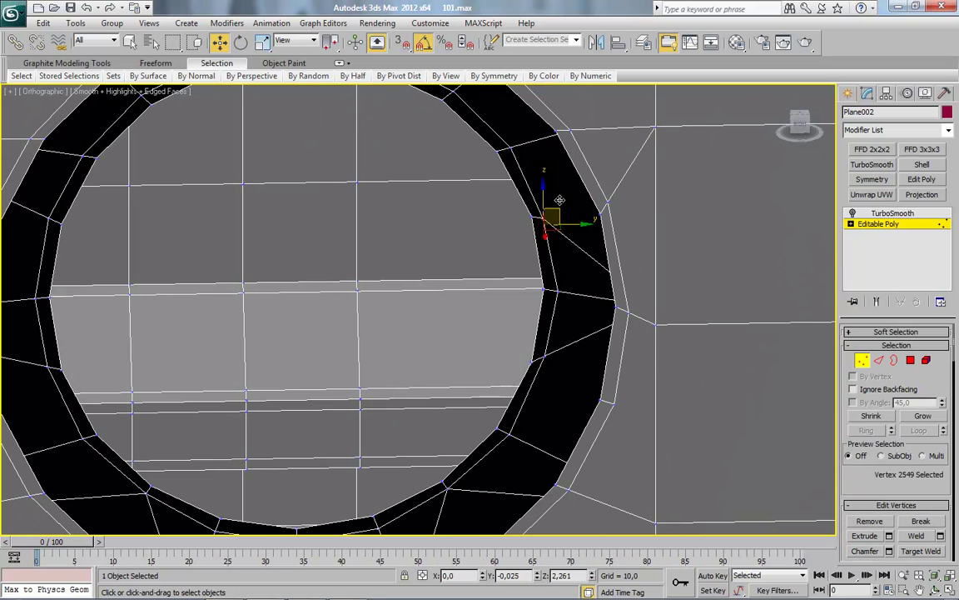
middle_drag(525, 366, 546, 294)
click(567, 286)
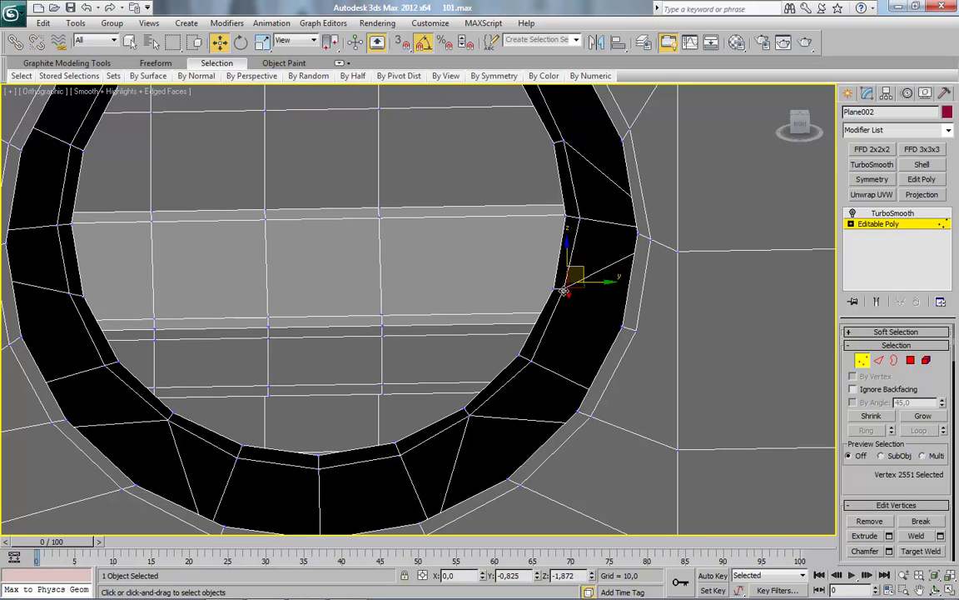
mouse_move(181, 350)
middle_down()
mouse_move(218, 382)
mouse_move(297, 351)
middle_up()
scroll(467, 310, down, 2)
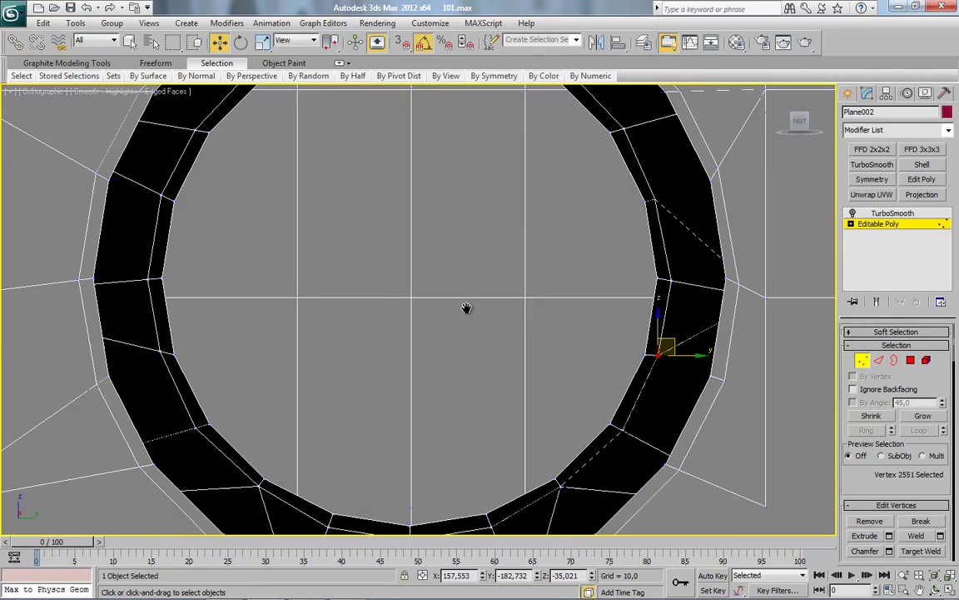
scroll(488, 316, up, 2)
middle_drag(488, 316, 492, 326)
scroll(235, 208, up, 1)
click(216, 208)
mouse_move(224, 201)
middle_down()
mouse_move(278, 214)
mouse_move(231, 274)
middle_up()
click(231, 268)
middle_drag(302, 427, 297, 309)
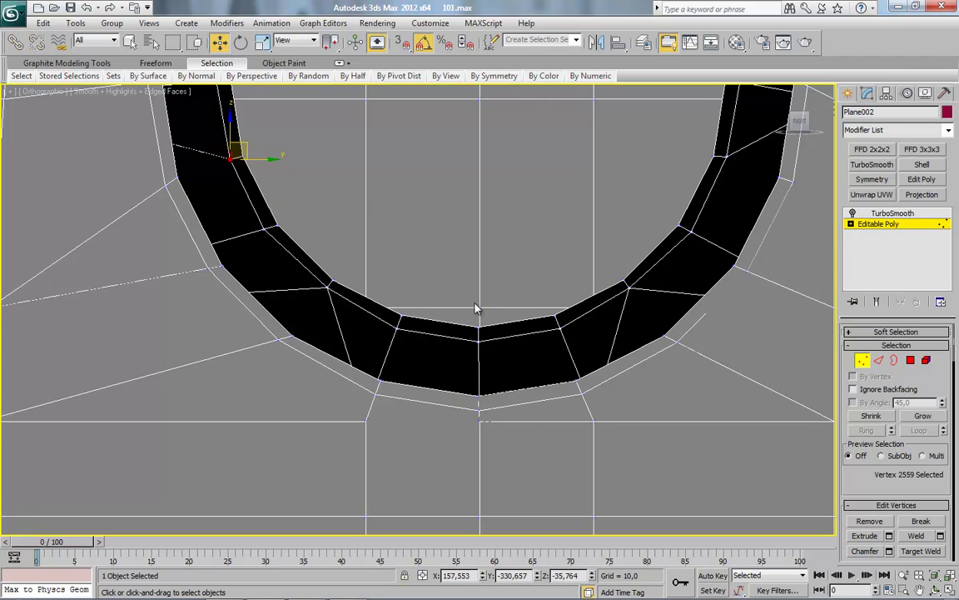
key(1)
key(2)
scroll(500, 299, down, 3)
mouse_move(525, 296)
alt+middle_down()
mouse_move(511, 318)
mouse_move(520, 317)
mouse_move(455, 294)
alt+middle_up()
double_click(504, 301)
Push the inner rim loop back along X and bridge it with the outer loop into a rim wall.
scroll(530, 327, up, 2)
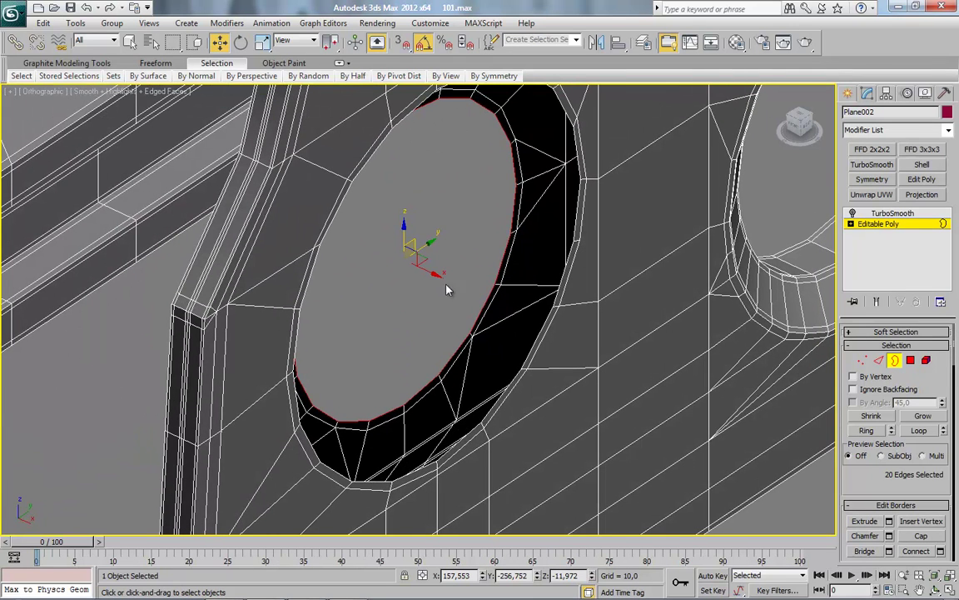
drag(424, 272, 451, 280)
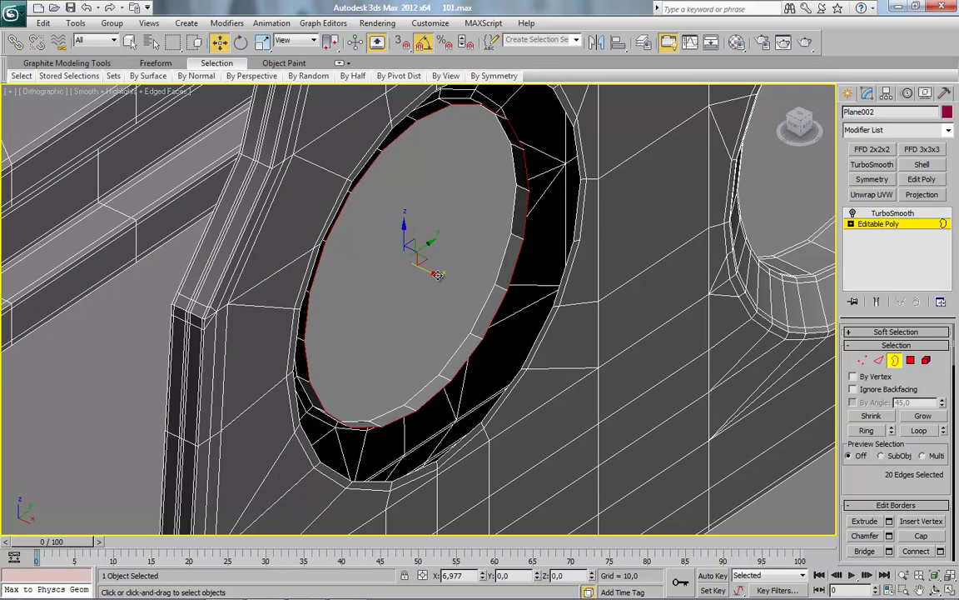
ctrl+double_click(536, 340)
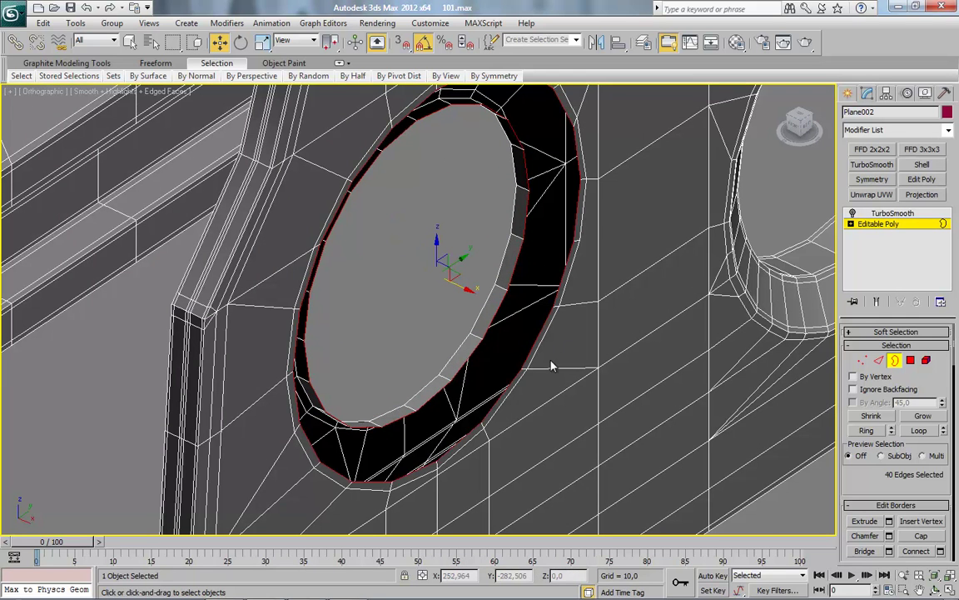
scroll(858, 465, down, 3)
click(866, 464)
Ring the rim wall edges and Connect them with 2 support loops.
scroll(882, 367, up, 5)
click(880, 374)
scroll(488, 290, up, 3)
click(541, 258)
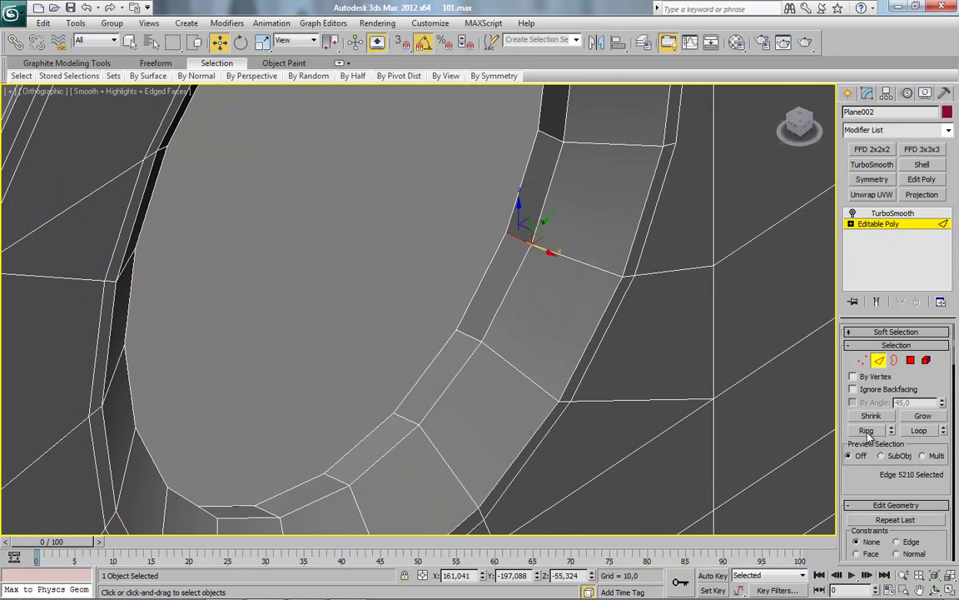
click(866, 429)
right_click(566, 293)
click(481, 344)
click(430, 318)
click(432, 319)
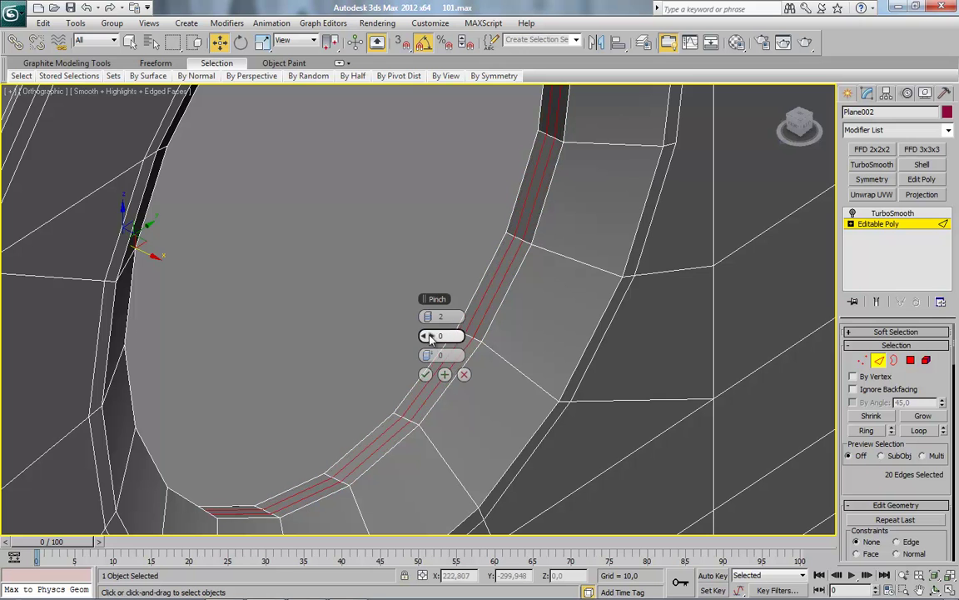
click(425, 374)
Add a second pair of support loops on the other rim face, spread apart with Pinch, then exit sub-object mode.
click(500, 362)
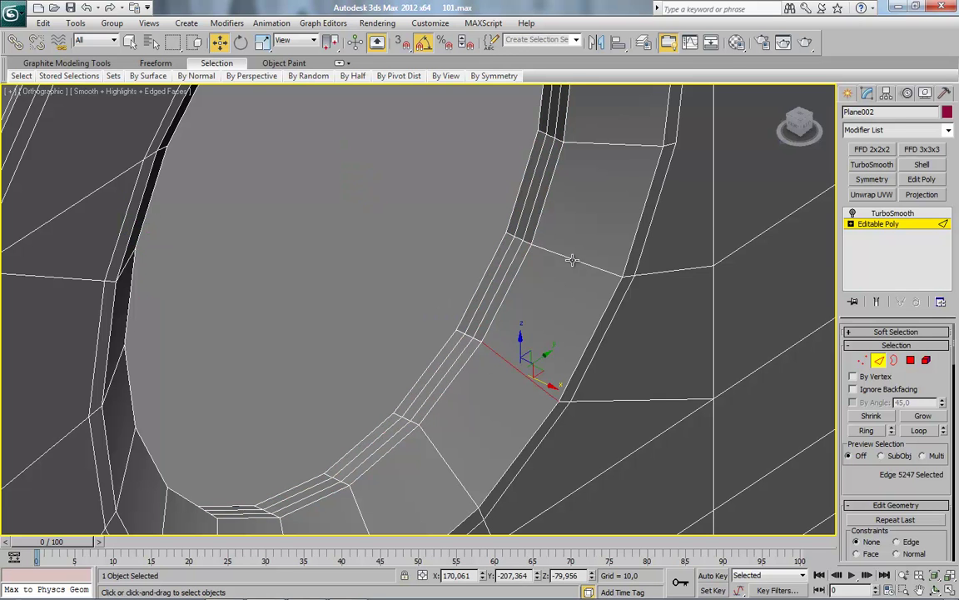
shift+click(572, 260)
right_click(616, 294)
click(606, 341)
drag(436, 333, 436, 358)
click(425, 374)
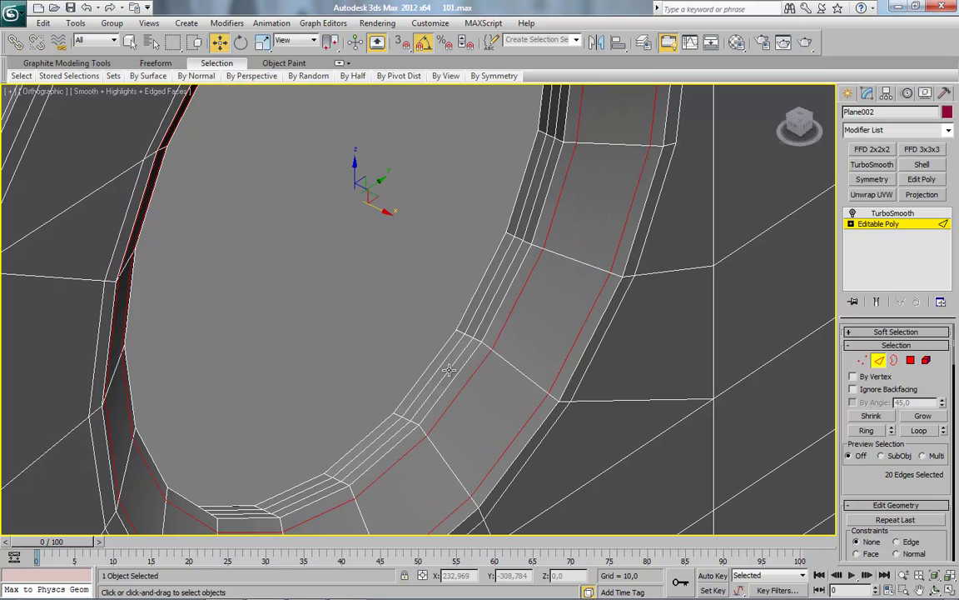
click(898, 224)
Zoom out, turn off Edged Faces, and unhide all hidden objects.
scroll(488, 312, down, 3)
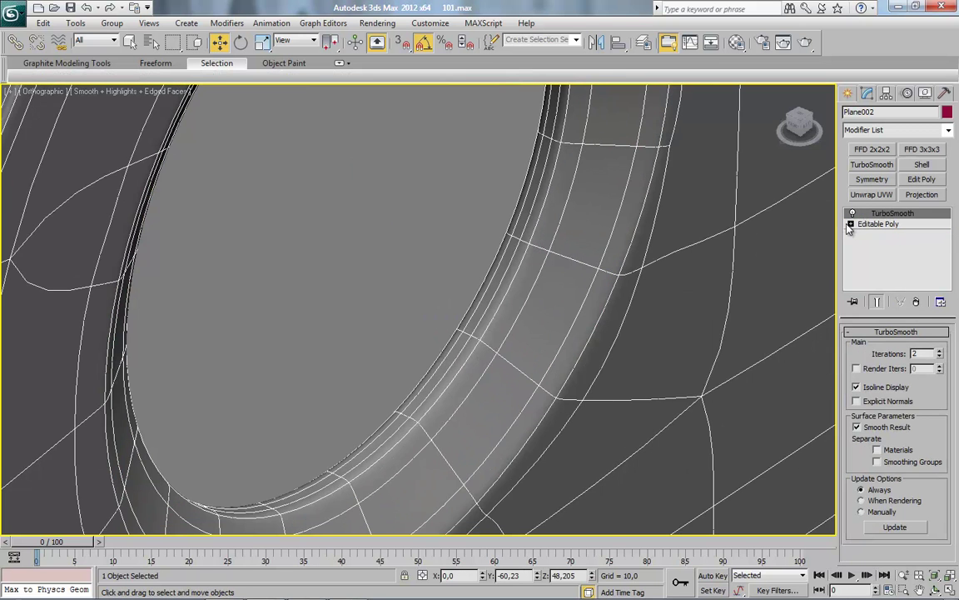
scroll(488, 312, down, 2)
key(F4)
scroll(516, 321, down, 5)
mouse_move(535, 330)
alt+middle_down()
mouse_move(419, 305)
mouse_move(167, 323)
mouse_move(241, 311)
mouse_move(462, 345)
alt+middle_up()
scroll(466, 333, down, 3)
right_click(462, 346)
click(491, 271)
Delete the blue placeholder cylinders and turn the Edged Faces overlay off again.
scroll(419, 345, up, 2)
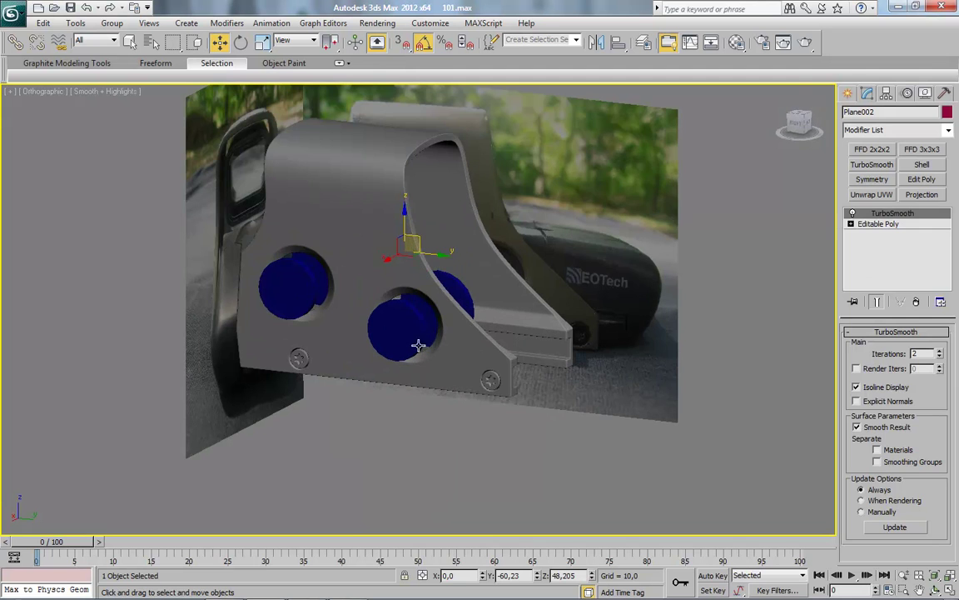
key(F4)
scroll(303, 290, up, 3)
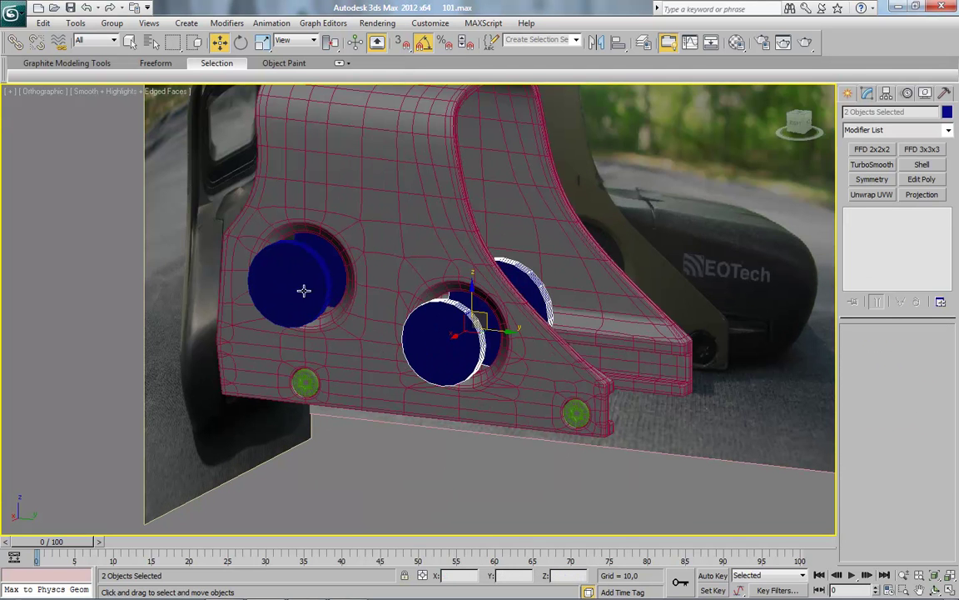
key(Delete)
scroll(361, 334, down, 5)
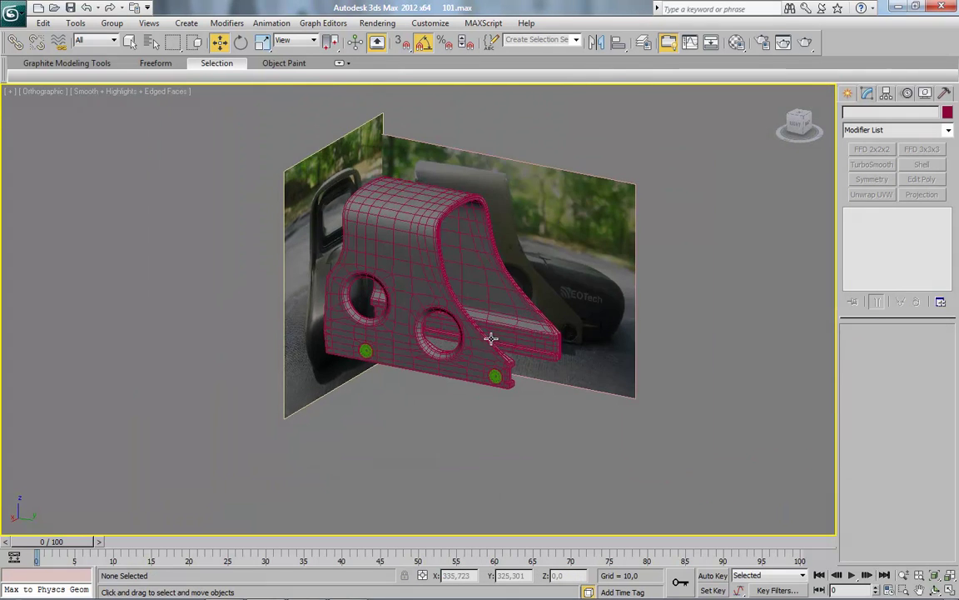
key(F4)
scroll(472, 369, up, 4)
scroll(456, 321, up, 2)
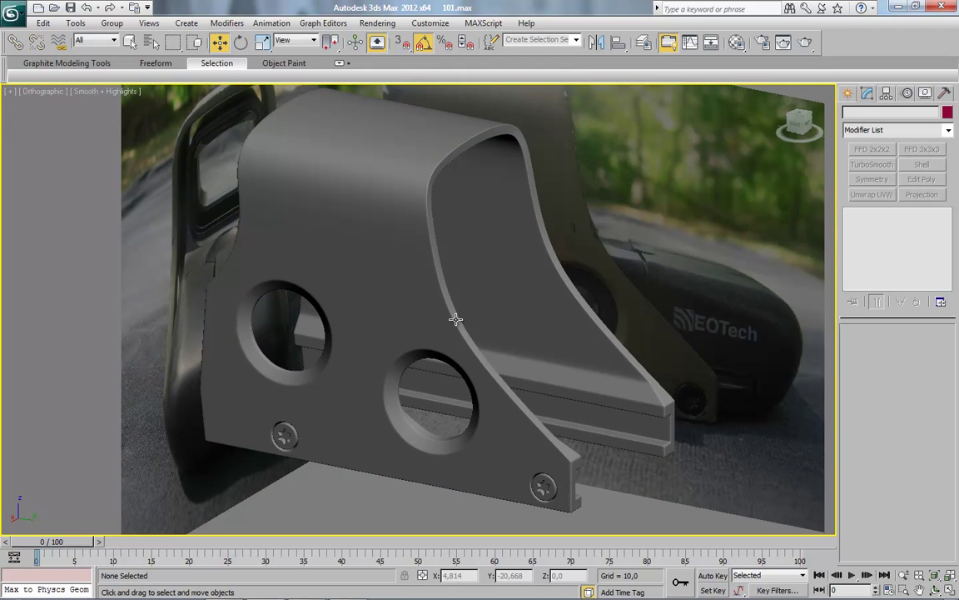